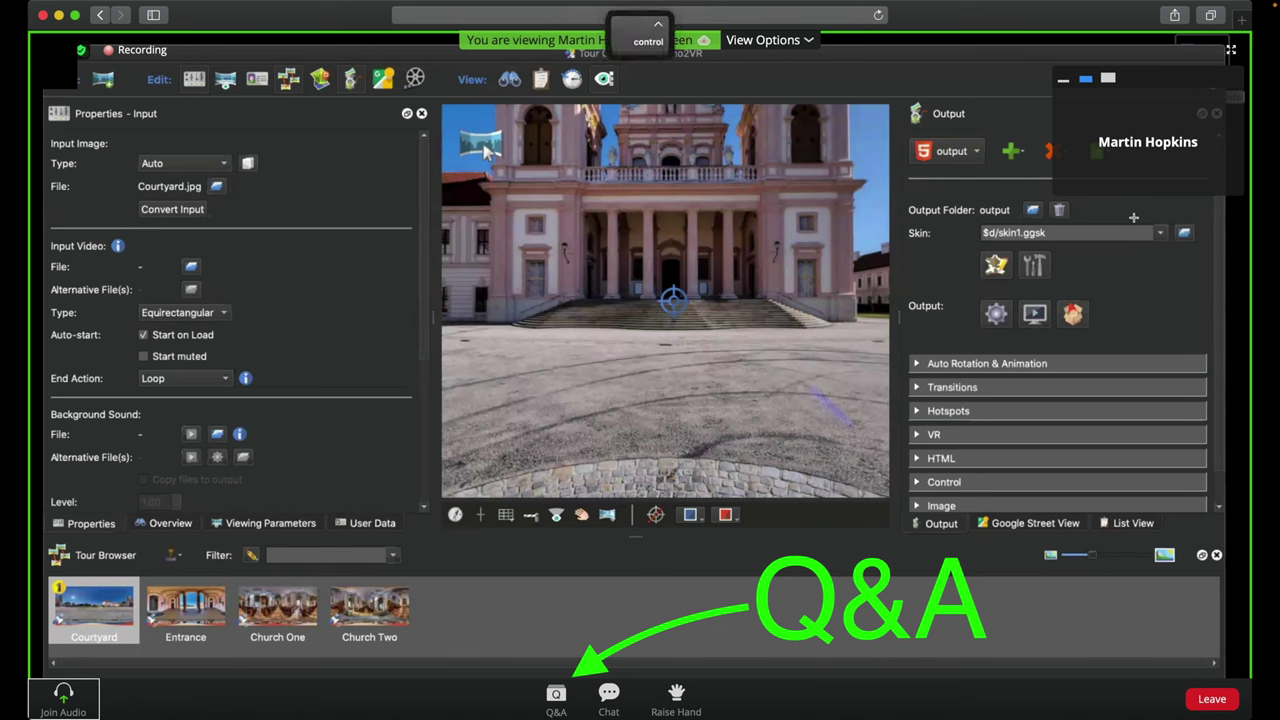
Switch to the browser showing the finished Vespa LX 125 object and rotate the scooter to examine it from several sides.
key(ctrl+Right)
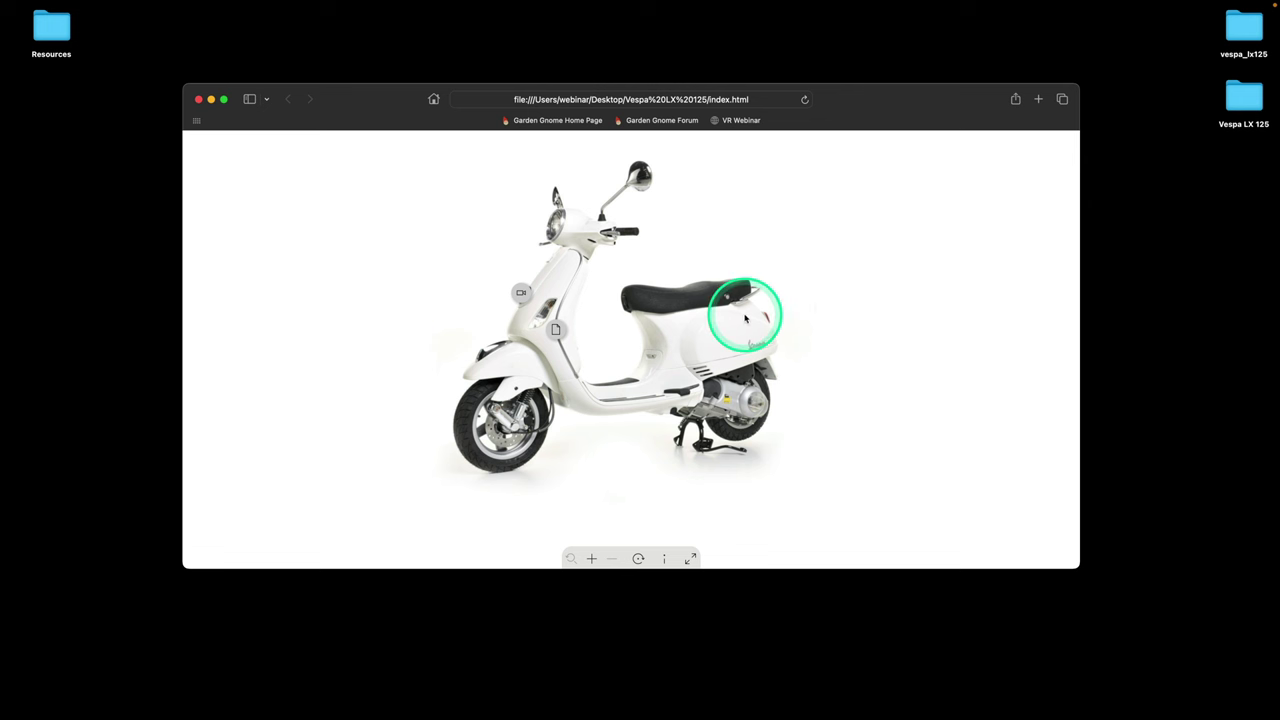
drag(688, 328, 743, 300)
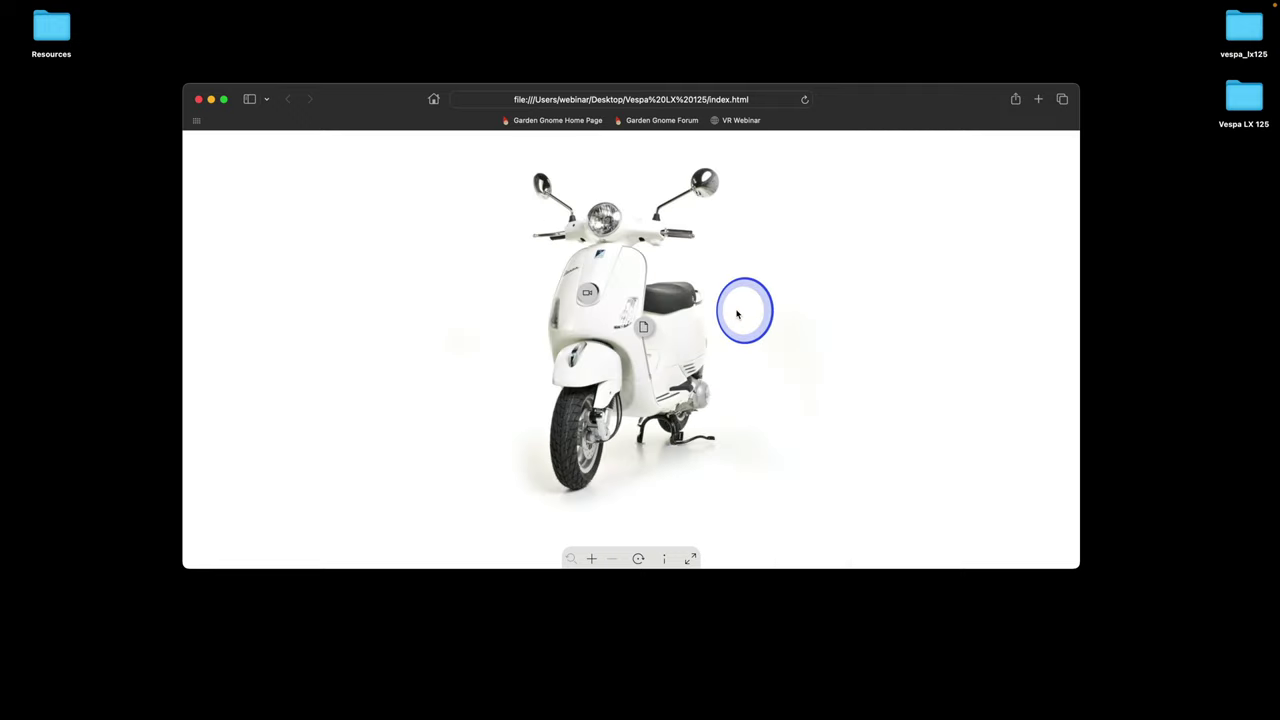
drag(729, 251, 720, 362)
Examine the scooter's Brochure hotspot by reading through its PDF, and close the brochure and the browser window.
click(727, 318)
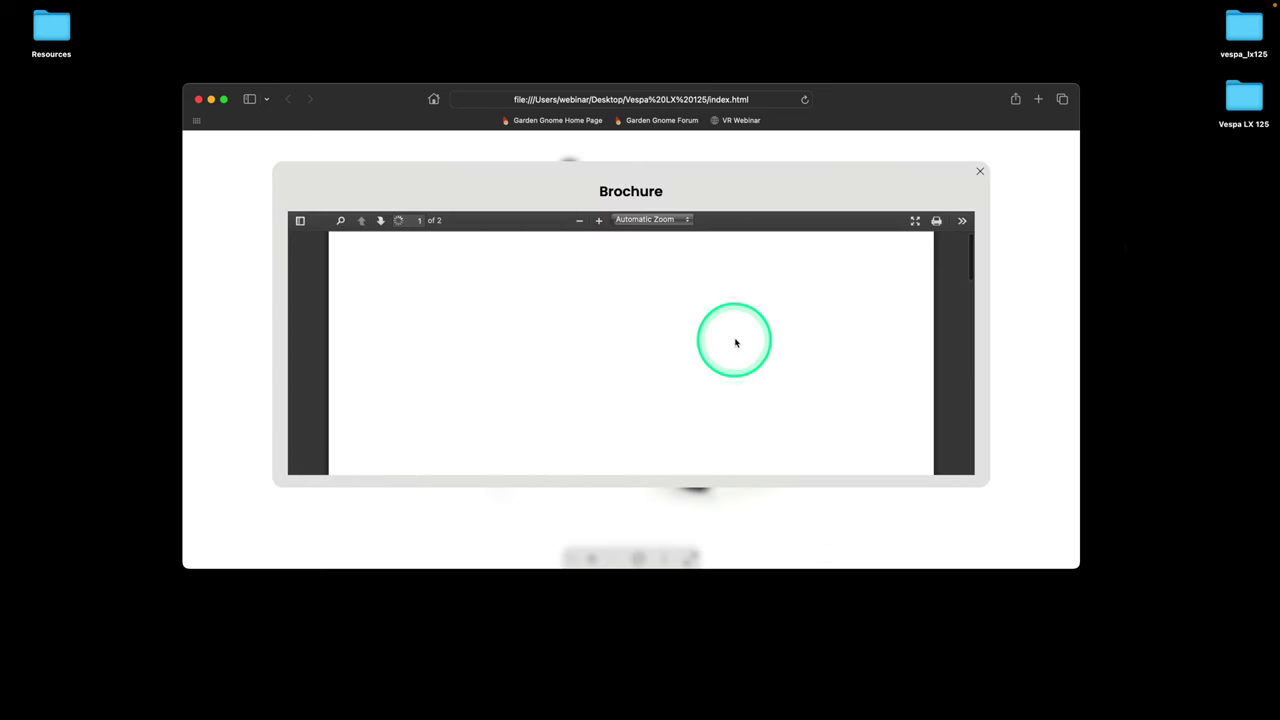
scroll(514, 314, down, 5)
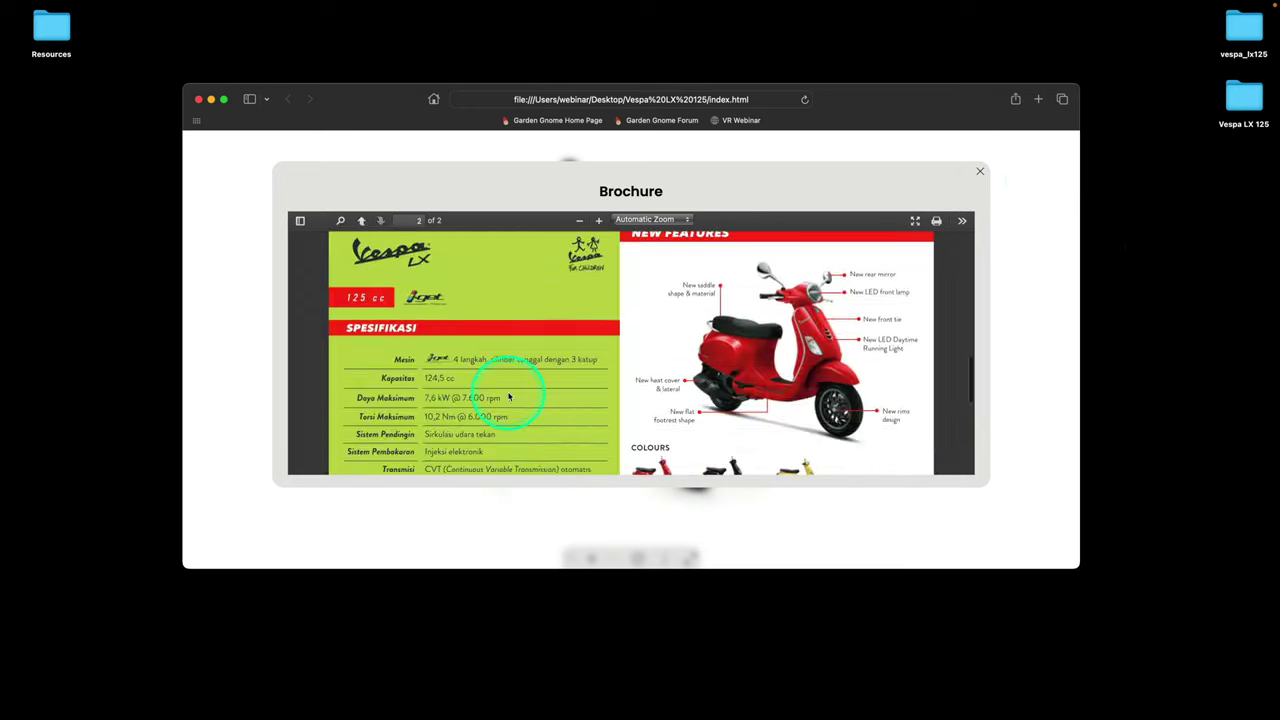
scroll(514, 314, up, 5)
click(979, 173)
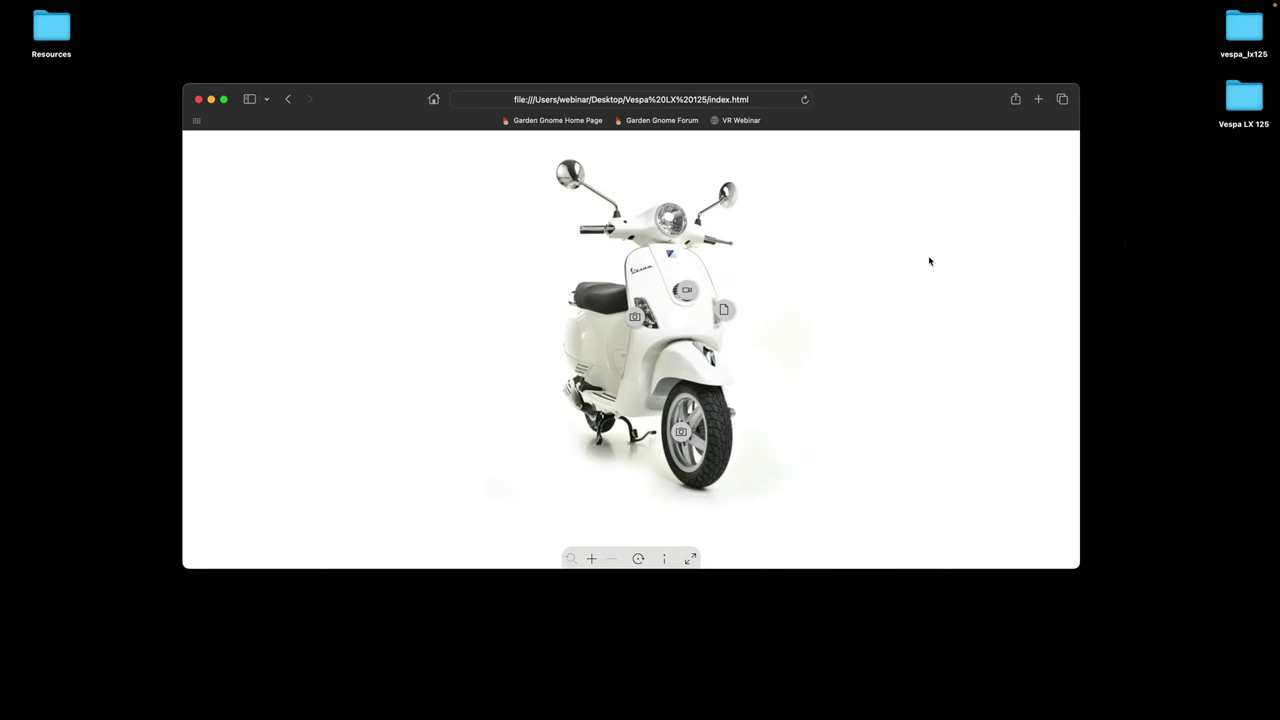
drag(737, 366, 697, 378)
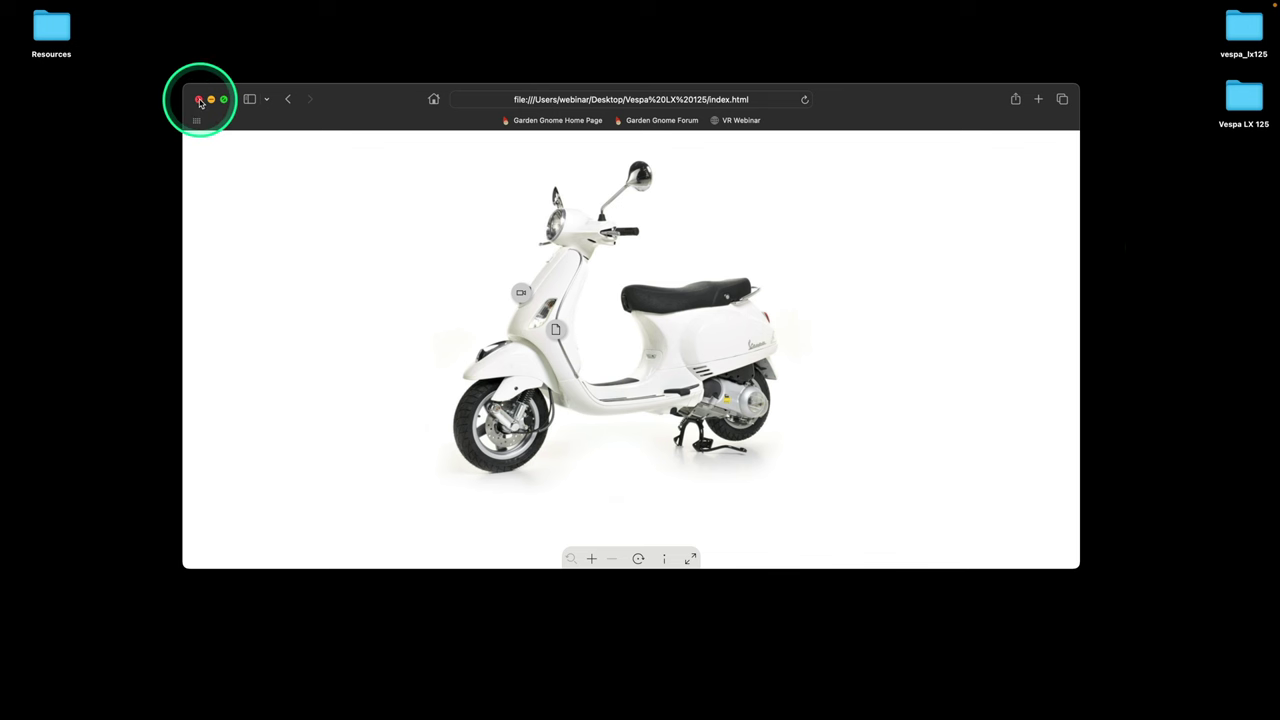
click(200, 100)
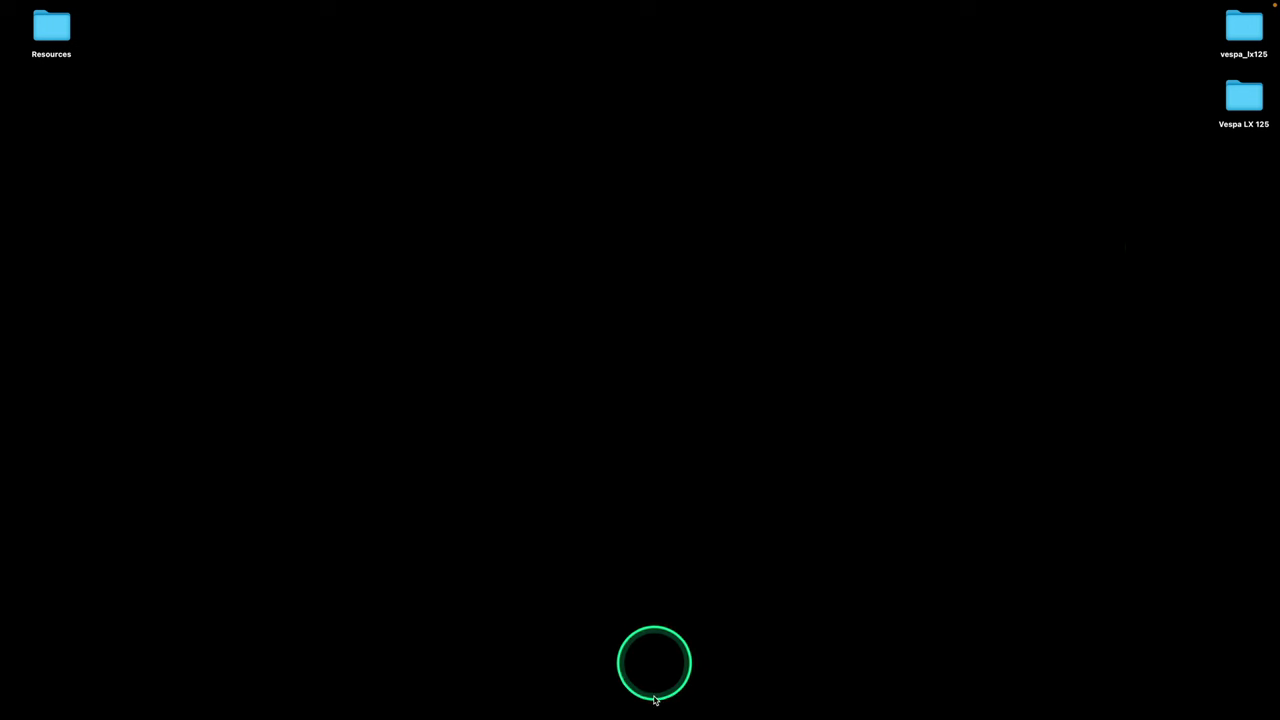
Launch Object2VR, dismiss its welcome window and maximize the empty project window.
mouse_move(655, 716)
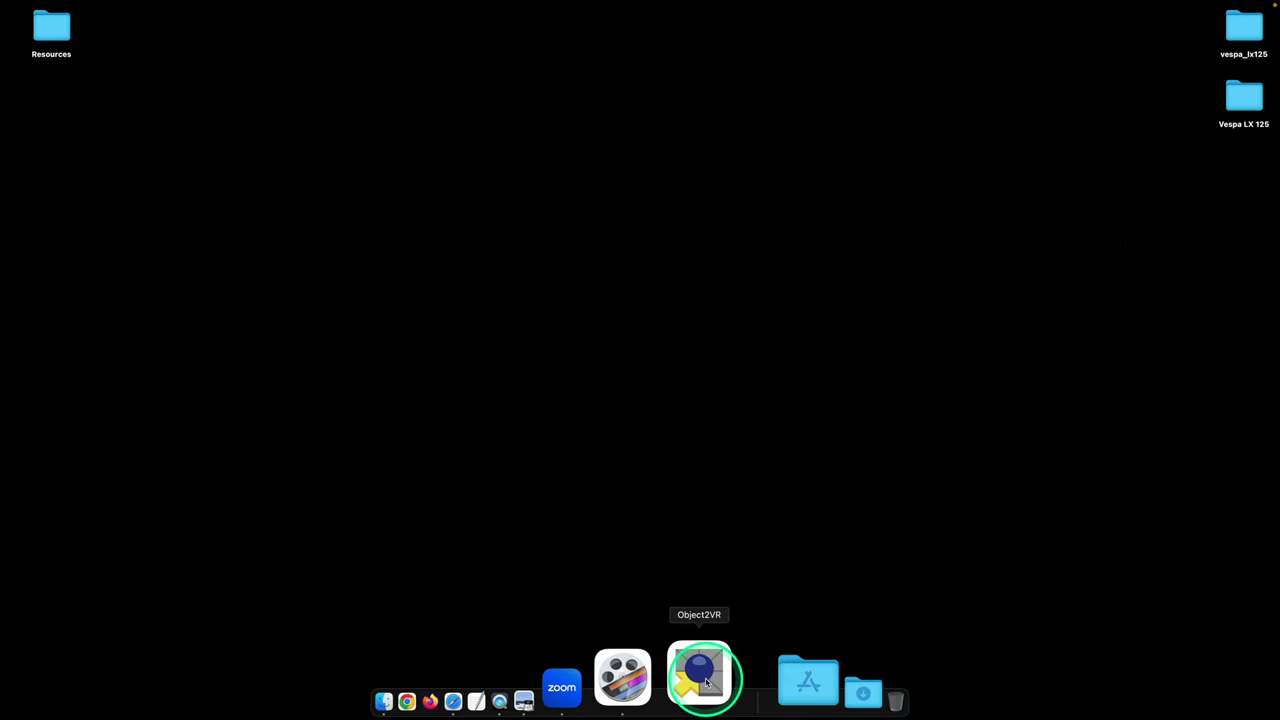
click(704, 680)
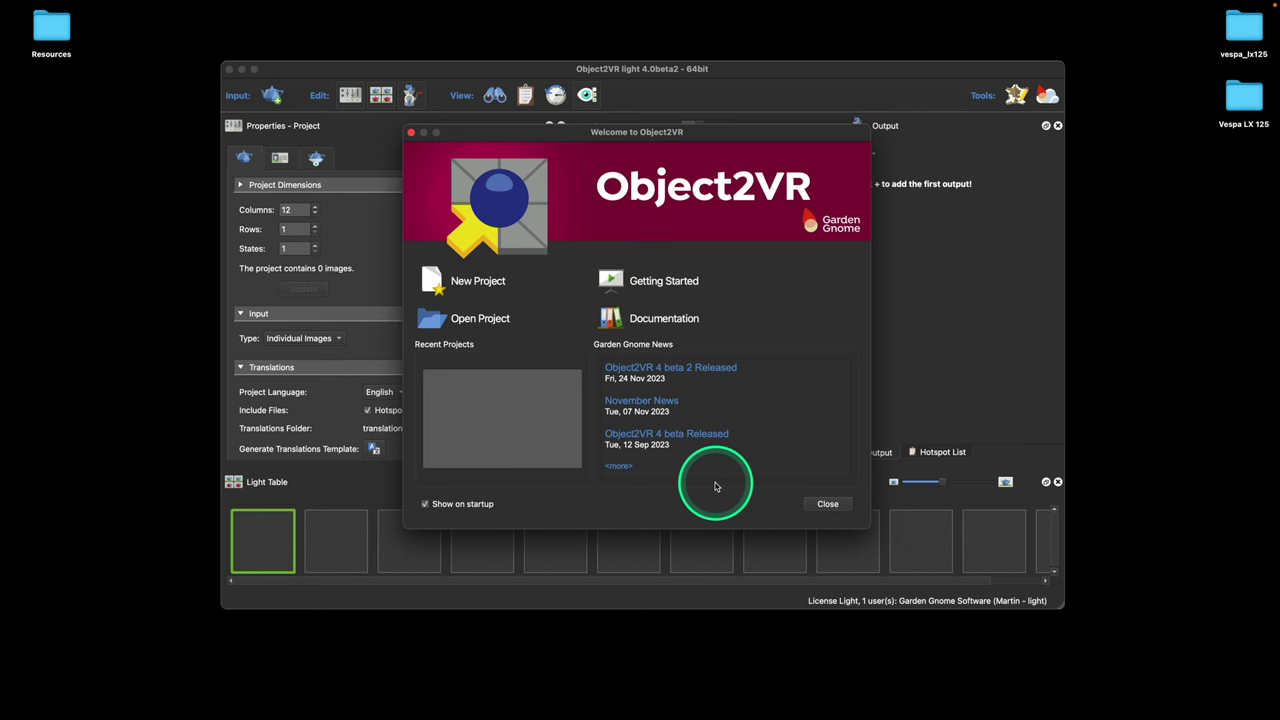
click(829, 504)
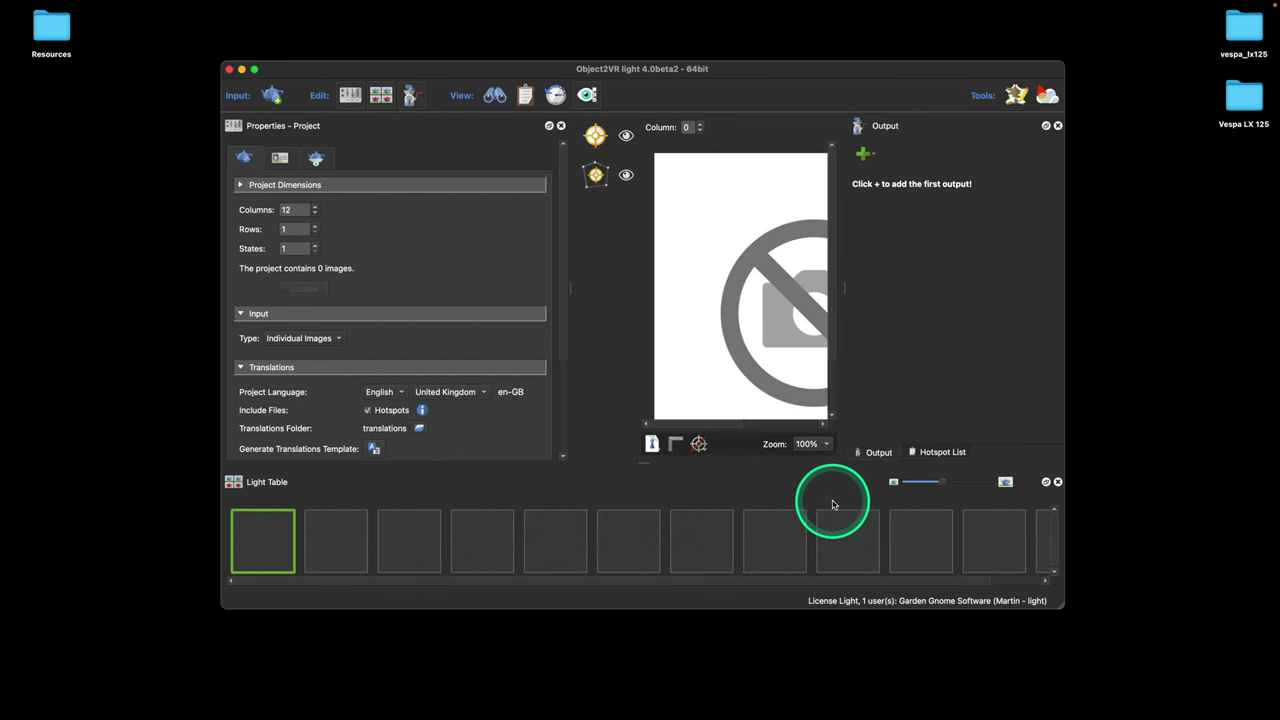
double_click(510, 70)
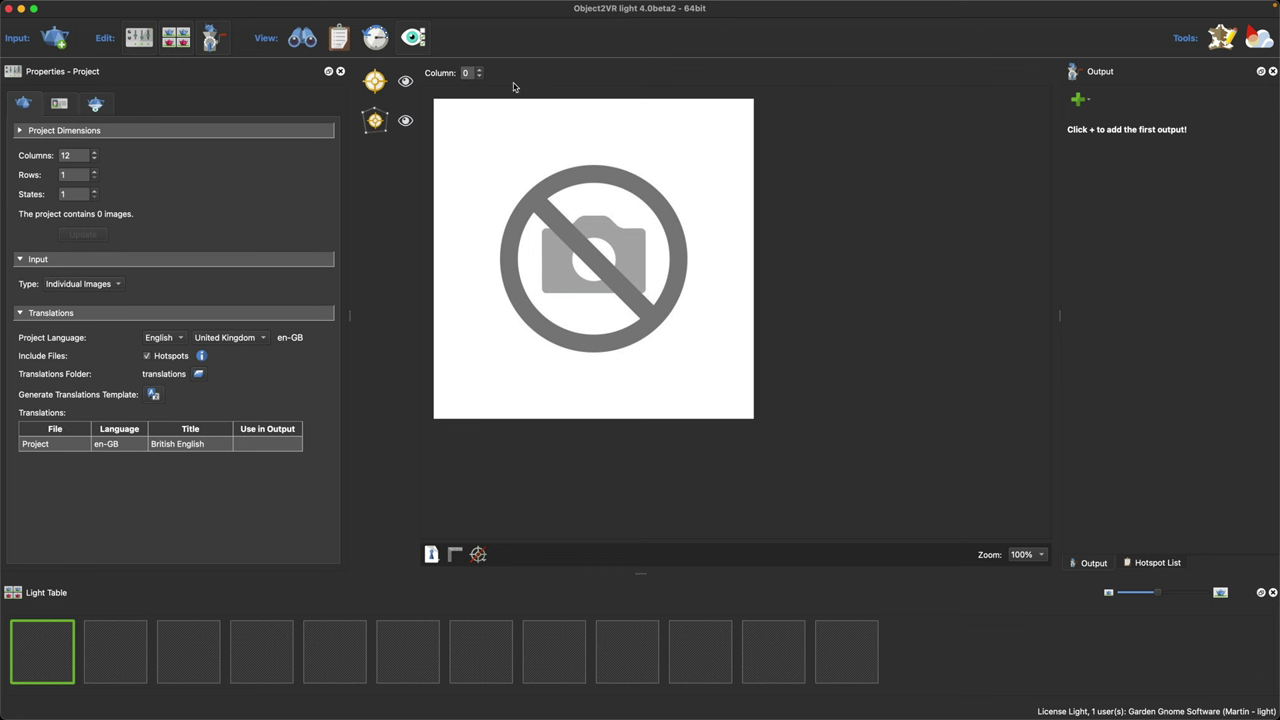
mouse_move(563, 116)
mouse_down()
mouse_move(455, 132)
mouse_move(560, 255)
mouse_move(660, 230)
mouse_move(120, 300)
mouse_move(360, 132)
mouse_move(931, 232)
mouse_move(401, 584)
mouse_move(308, 136)
mouse_up()
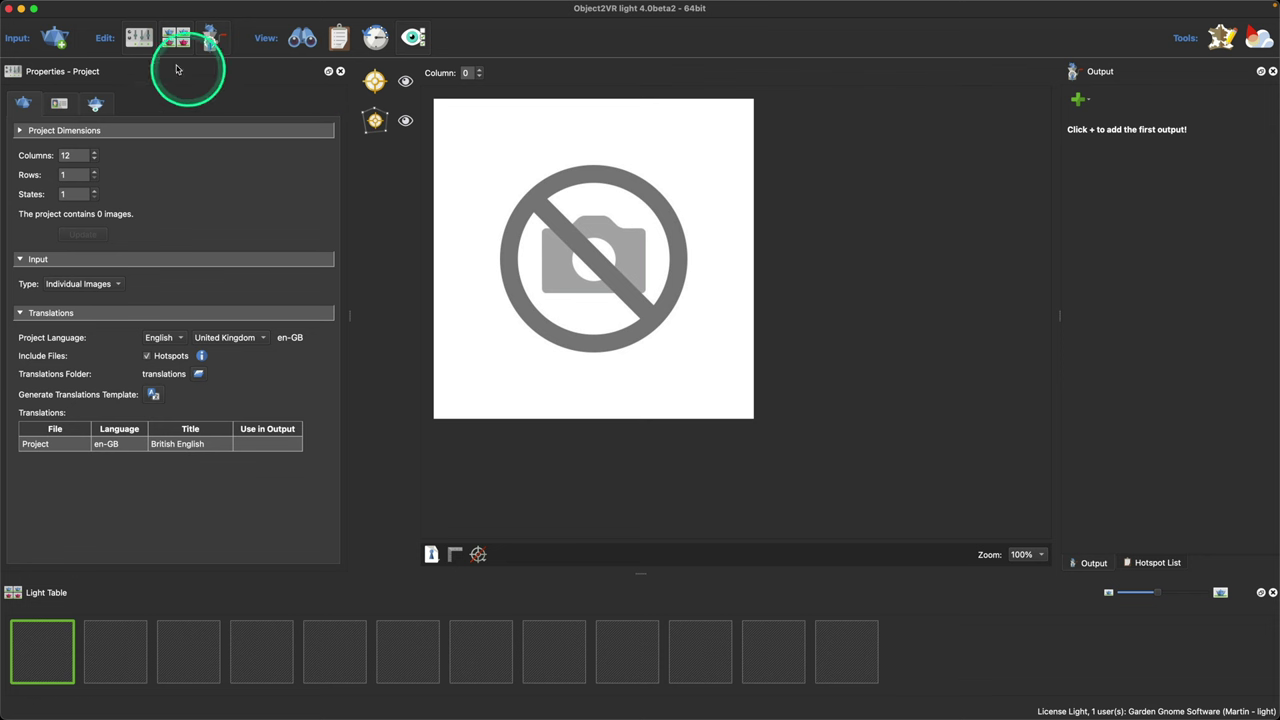
click(509, 74)
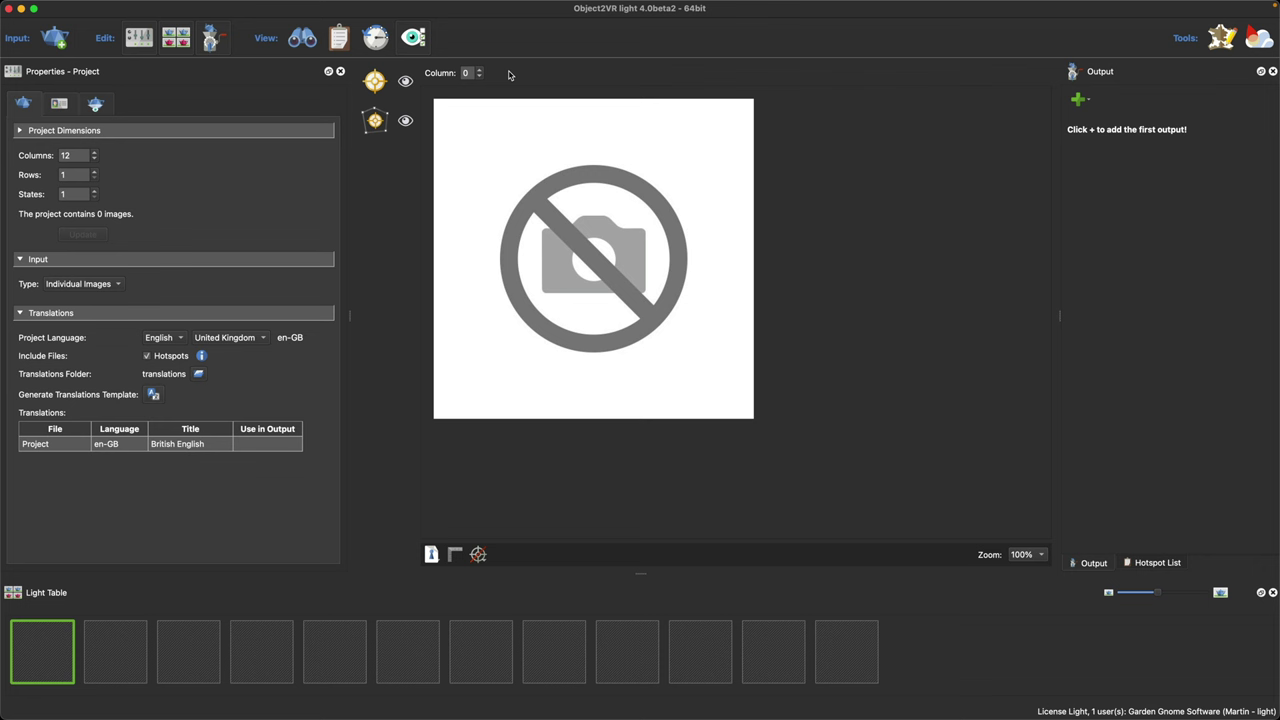
click(433, 218)
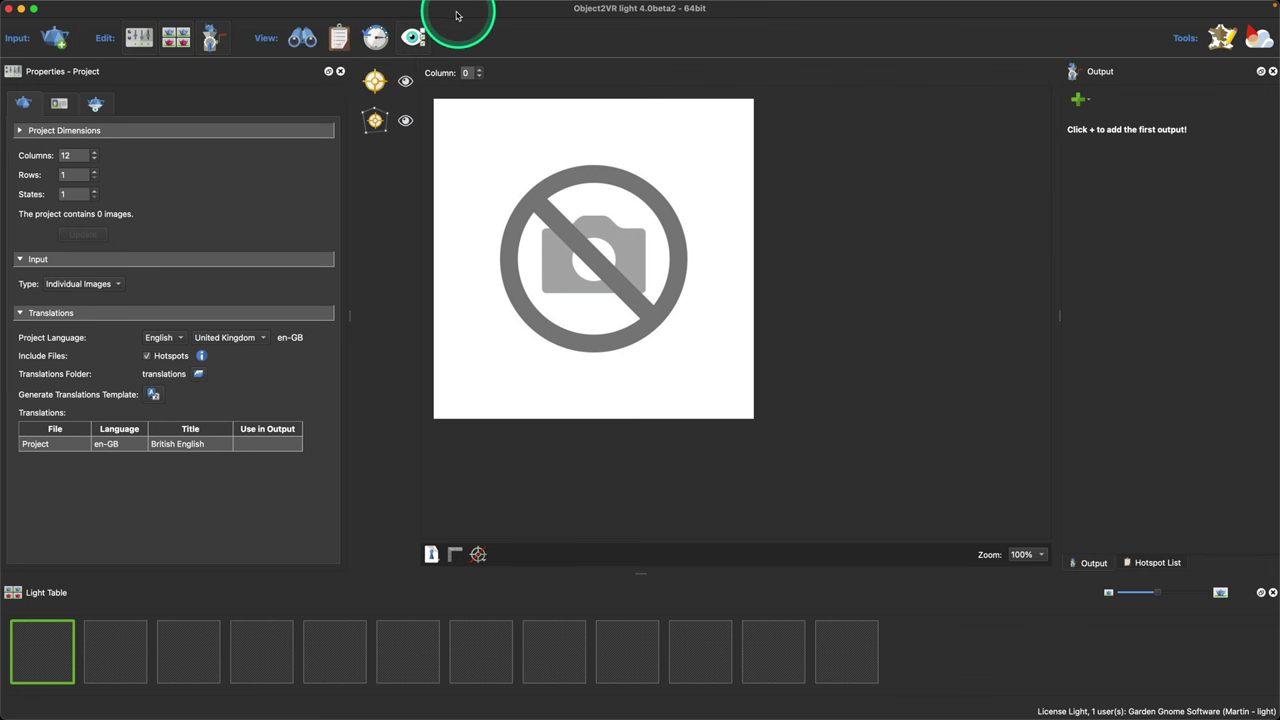
click(57, 39)
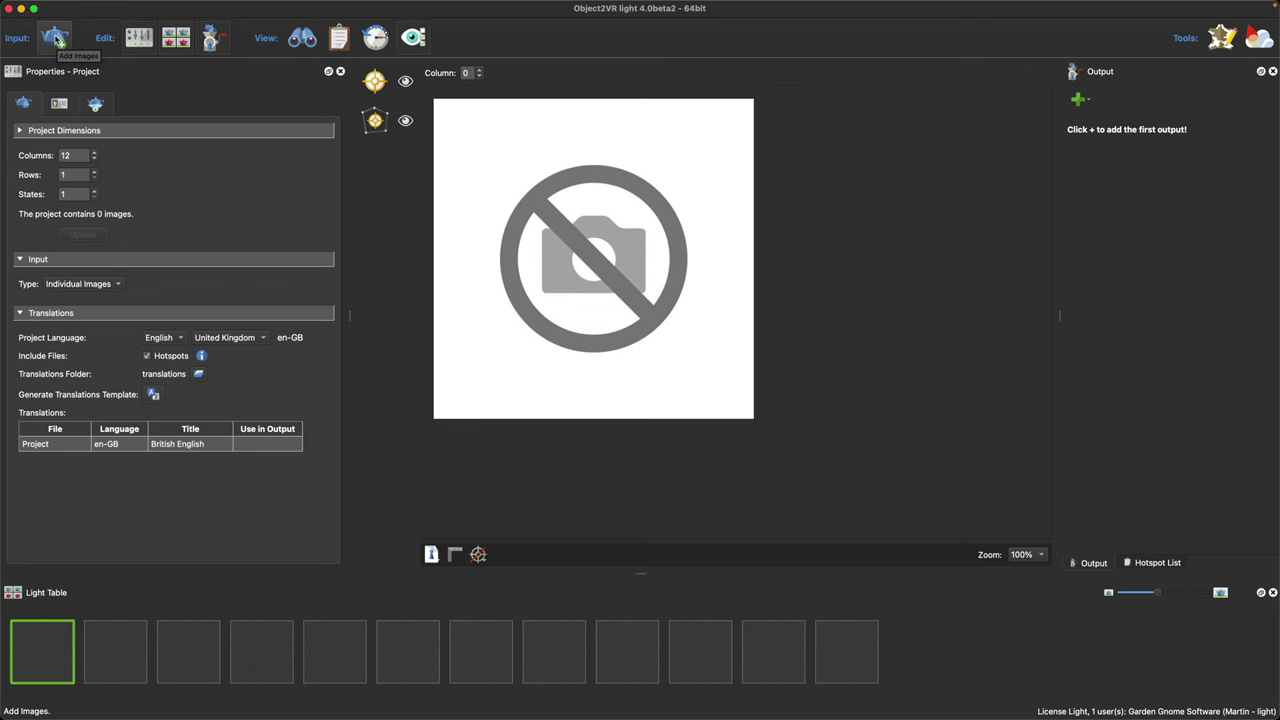
click(57, 39)
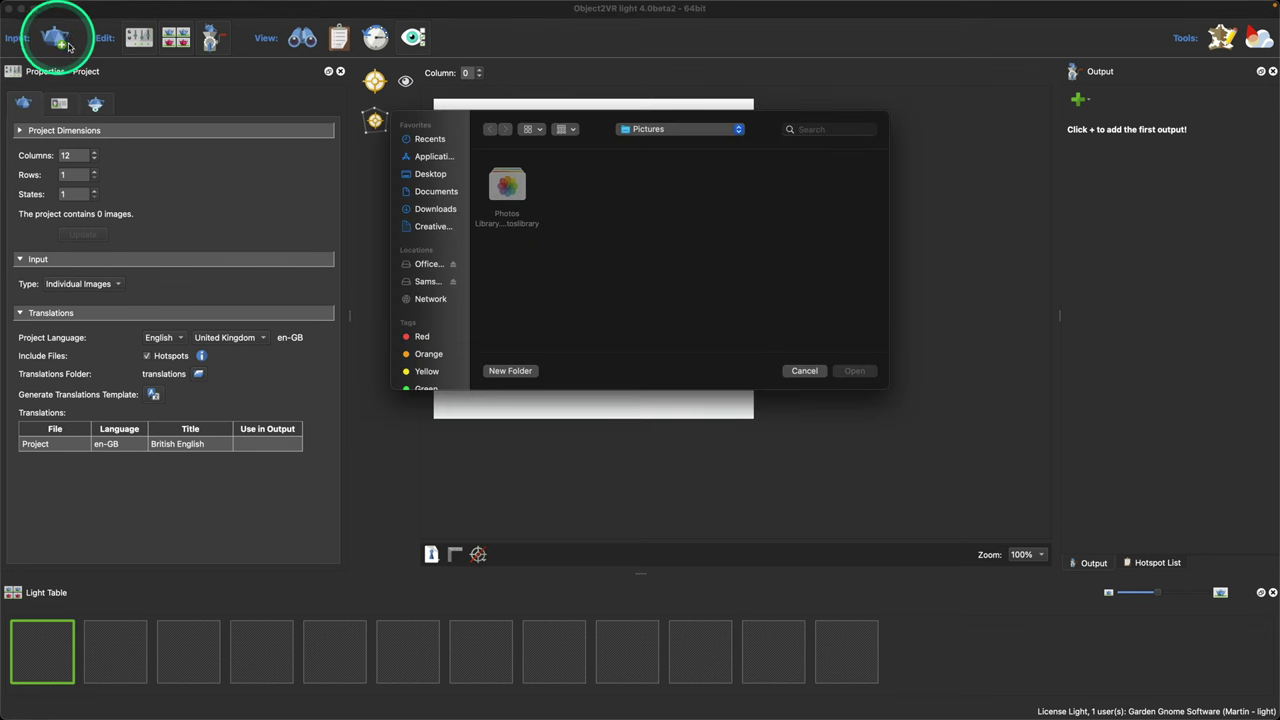
click(452, 181)
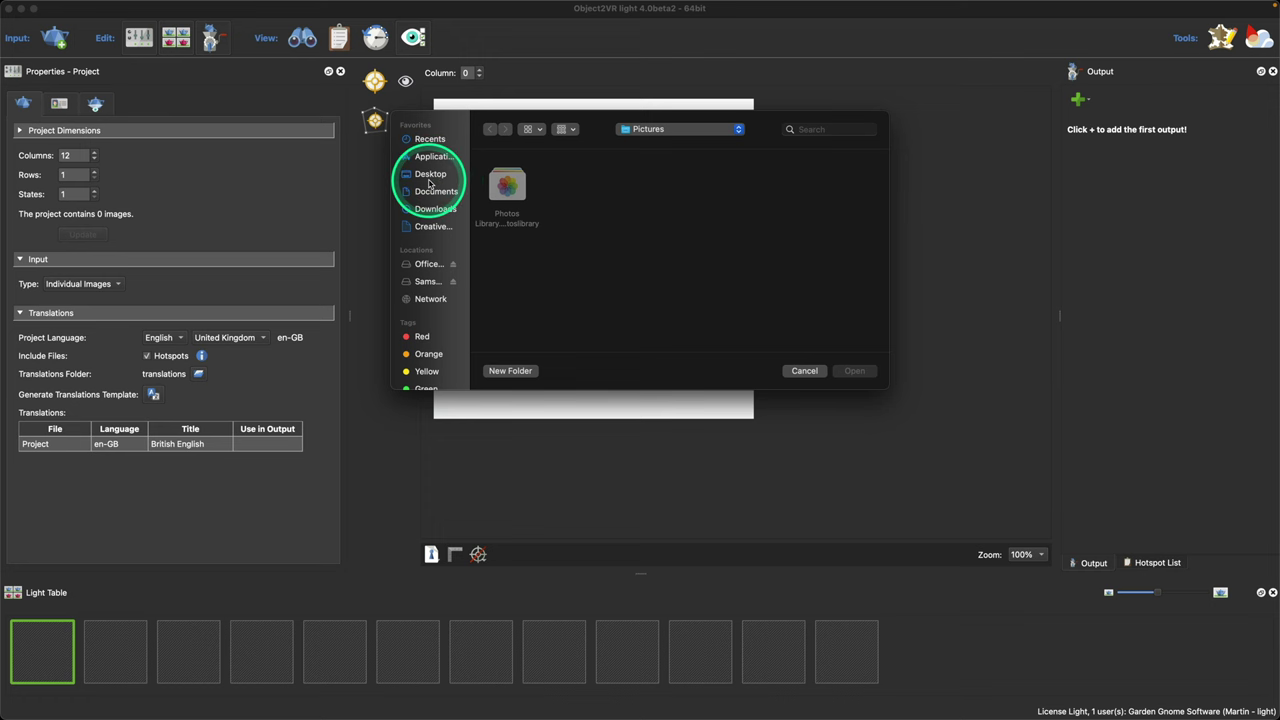
click(800, 370)
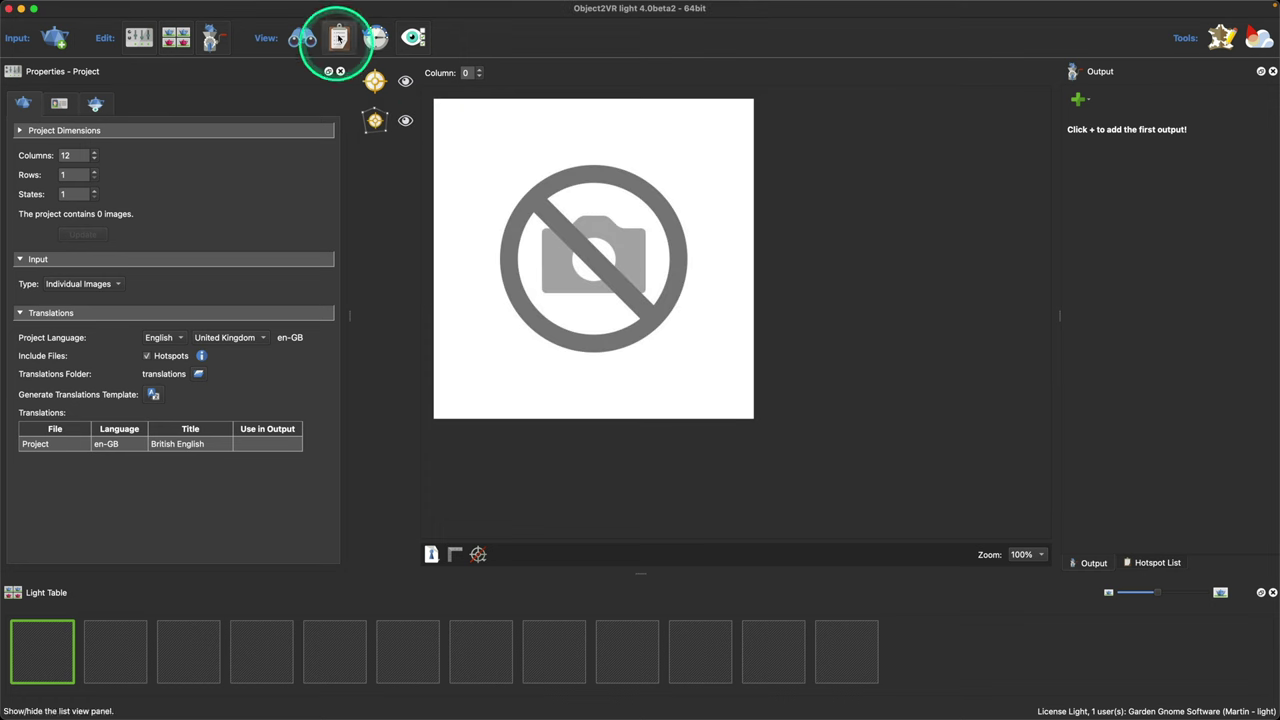
Resize the project window to uncover the desktop and add imag-001.jpg to imag-018.jpg from the vespa_lx125 folder to the Light Table.
double_click(369, 10)
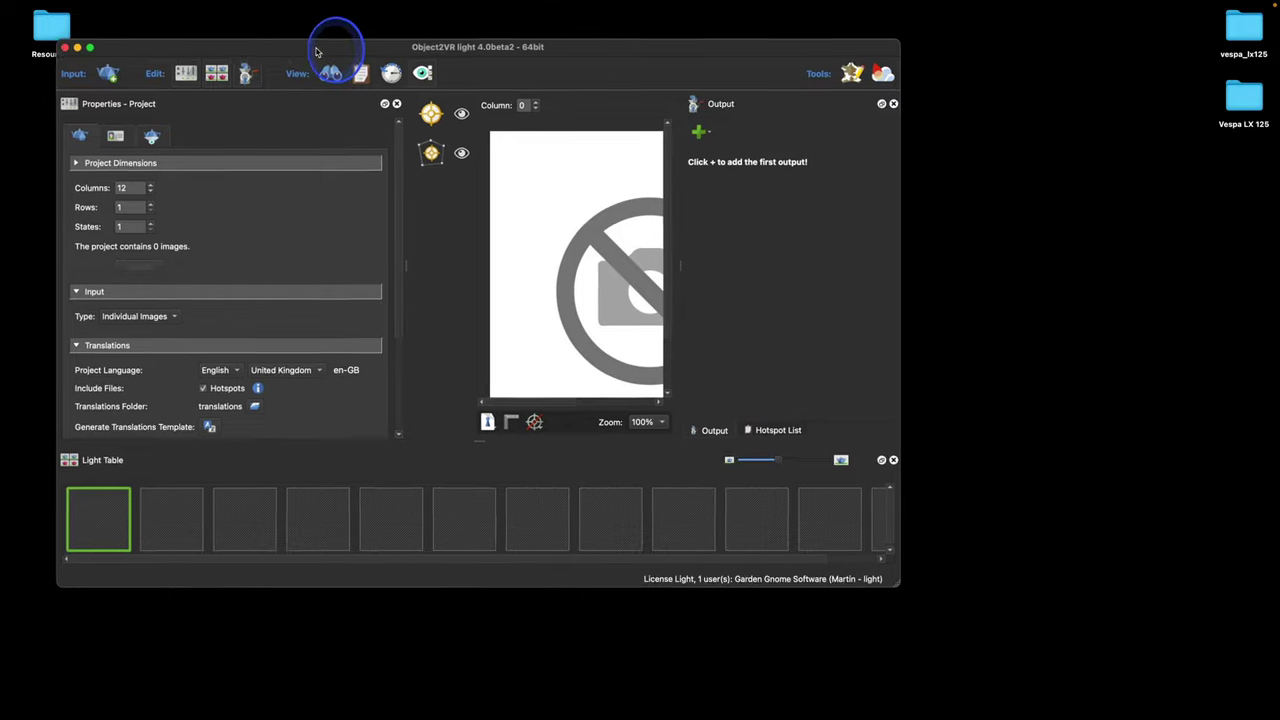
drag(872, 583, 1136, 648)
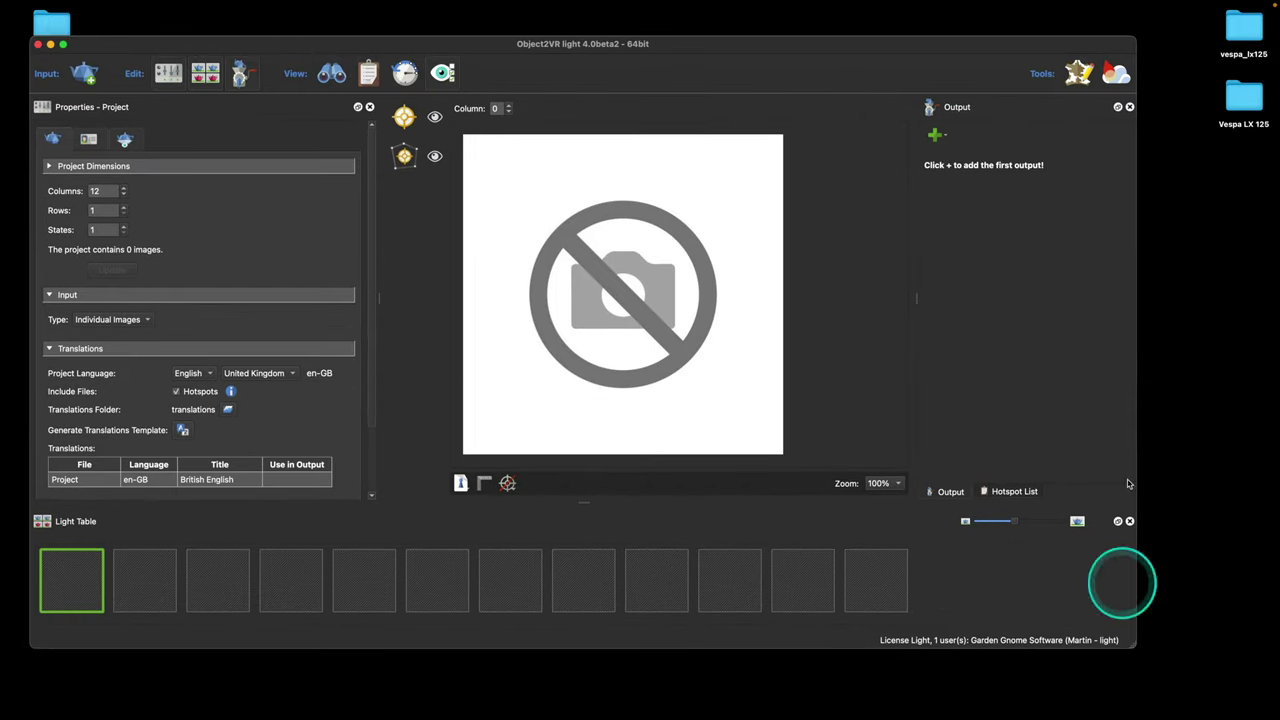
click(1248, 28)
double_click(1248, 28)
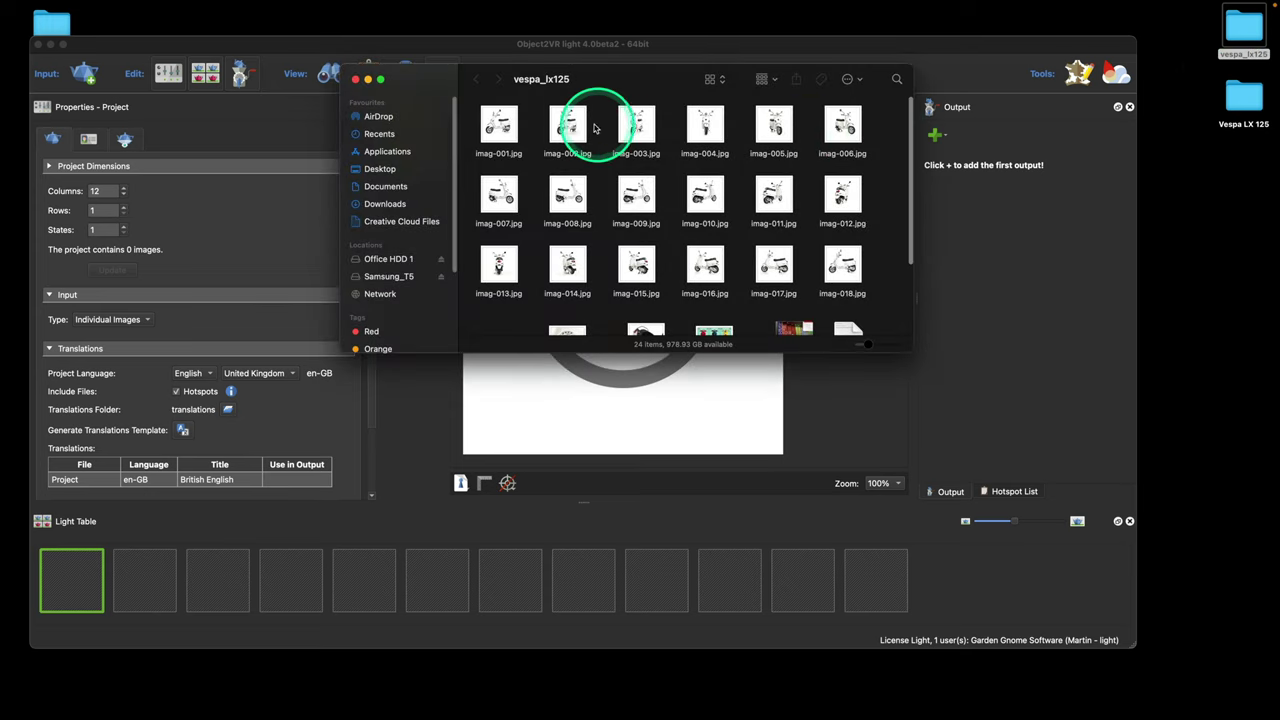
drag(458, 105, 84, 571)
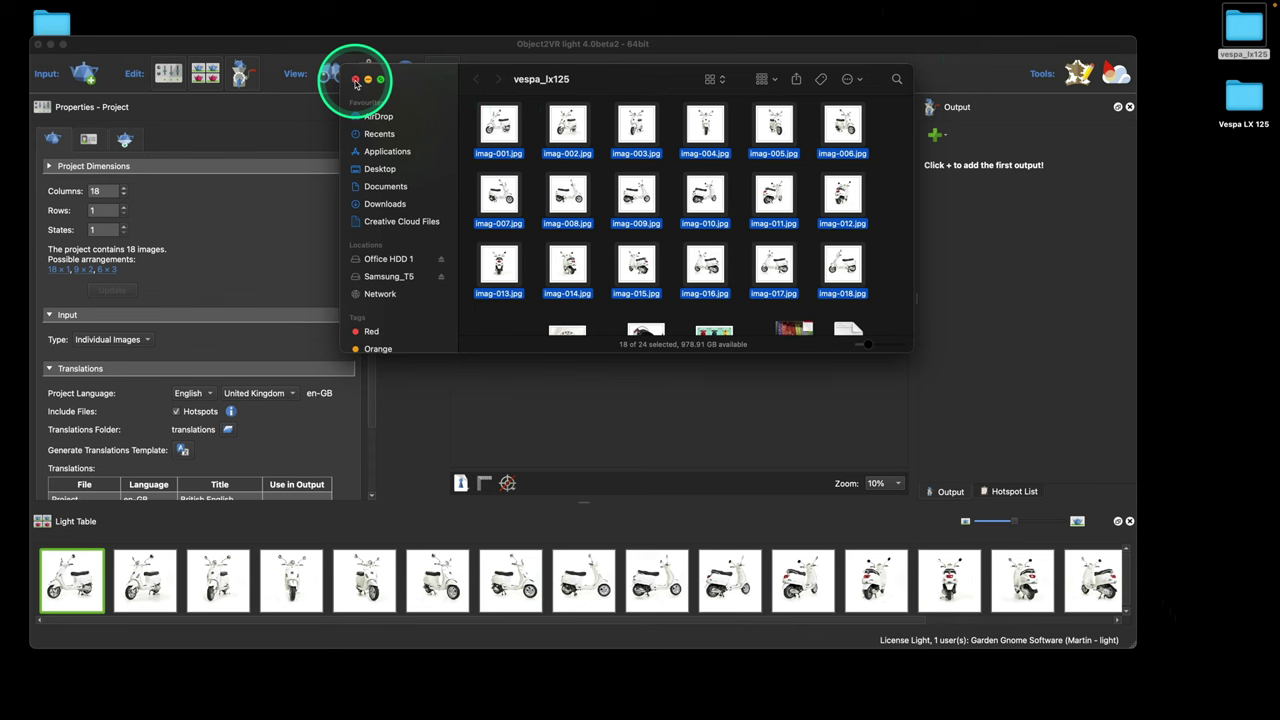
click(355, 80)
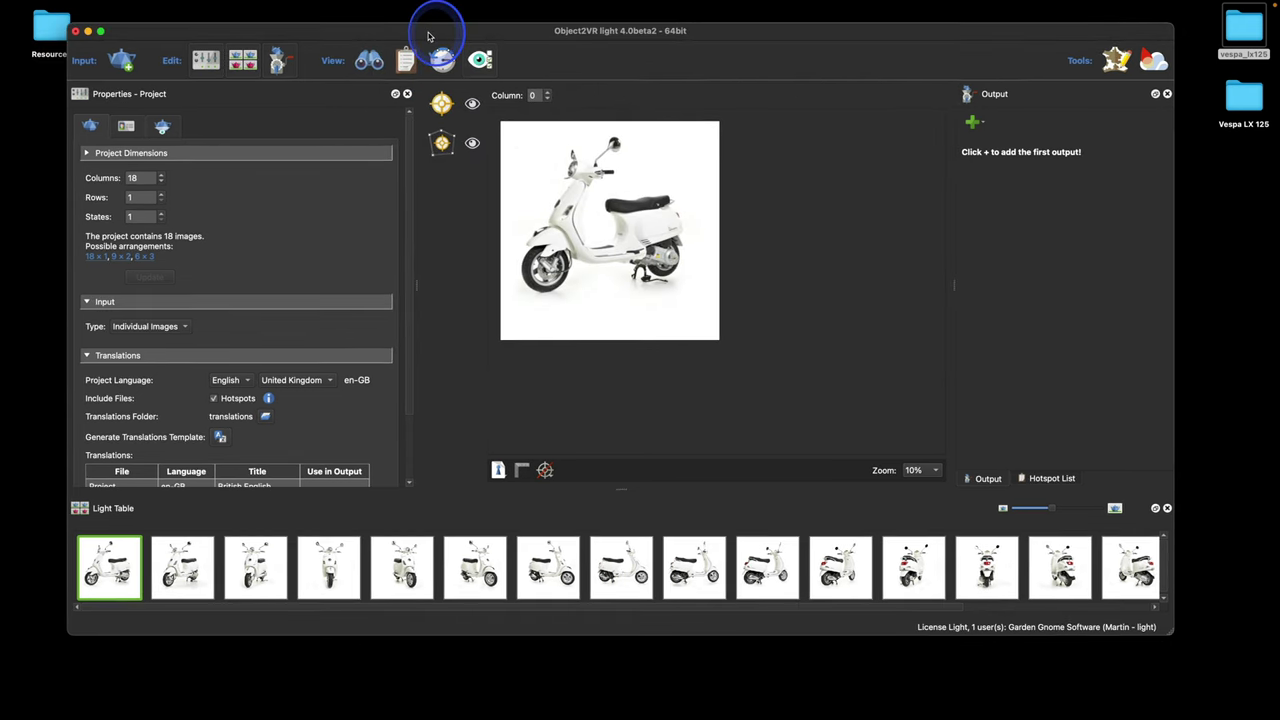
Preview the second and third scooter images from the Light Table and return to the first one.
click(183, 566)
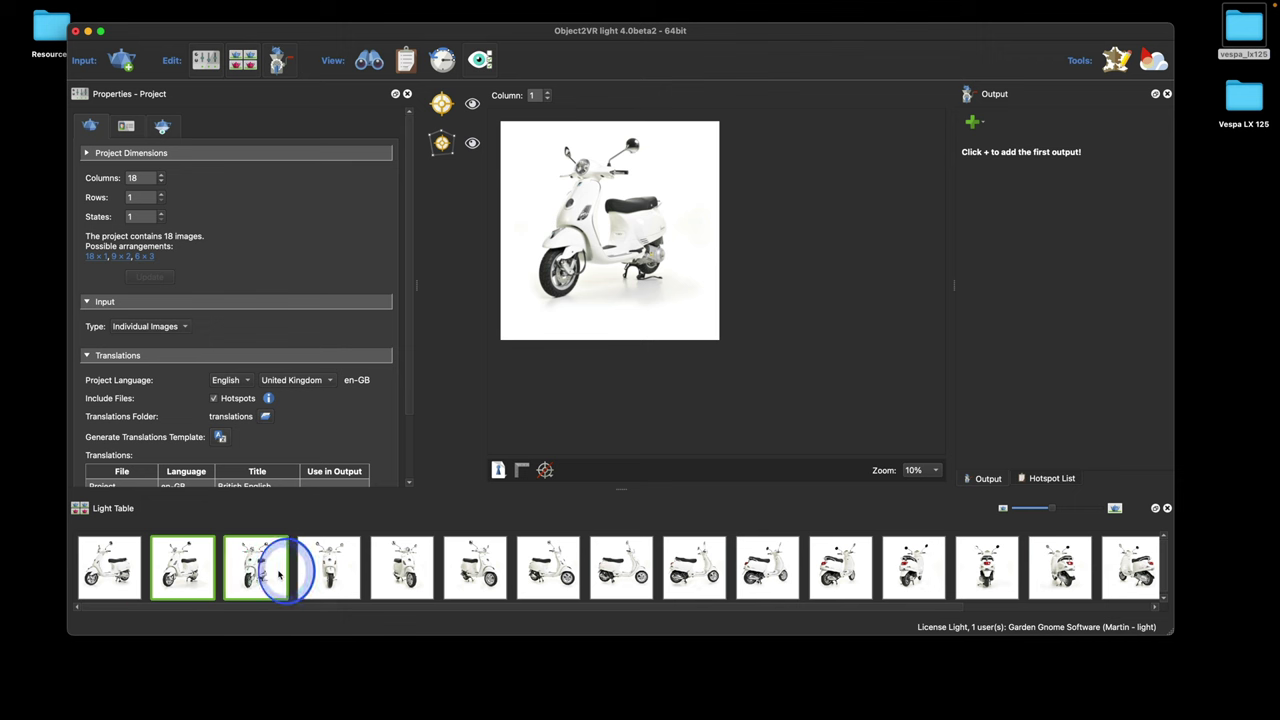
click(258, 568)
click(138, 568)
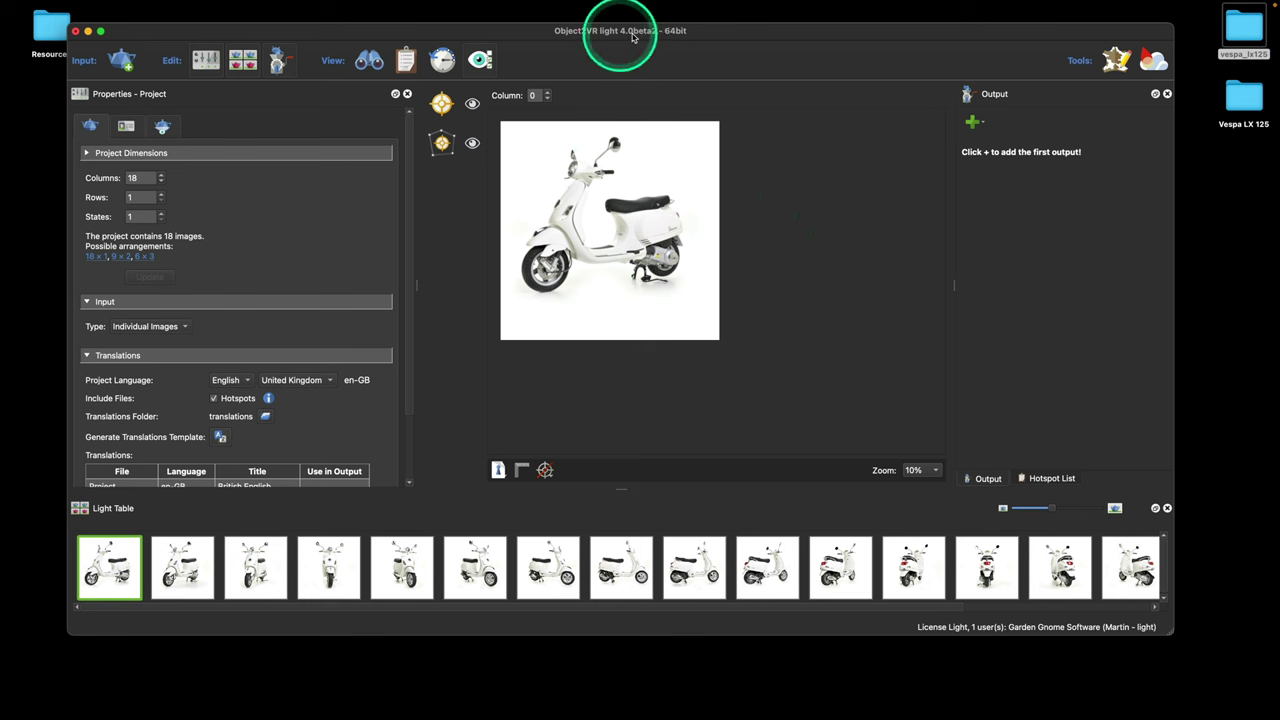
drag(735, 33, 729, 36)
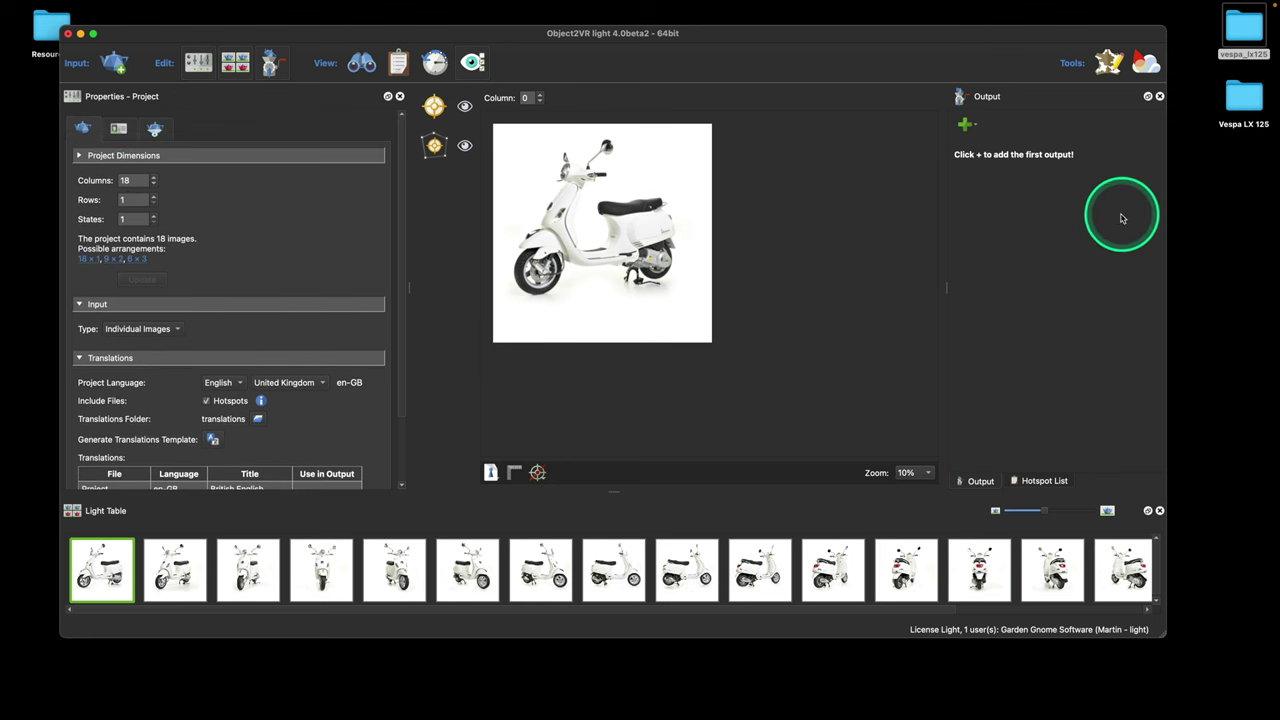
Add a Web output and generate it, saving the project as vespa_lx125.o2vr in the vespa_lx125 folder.
click(966, 126)
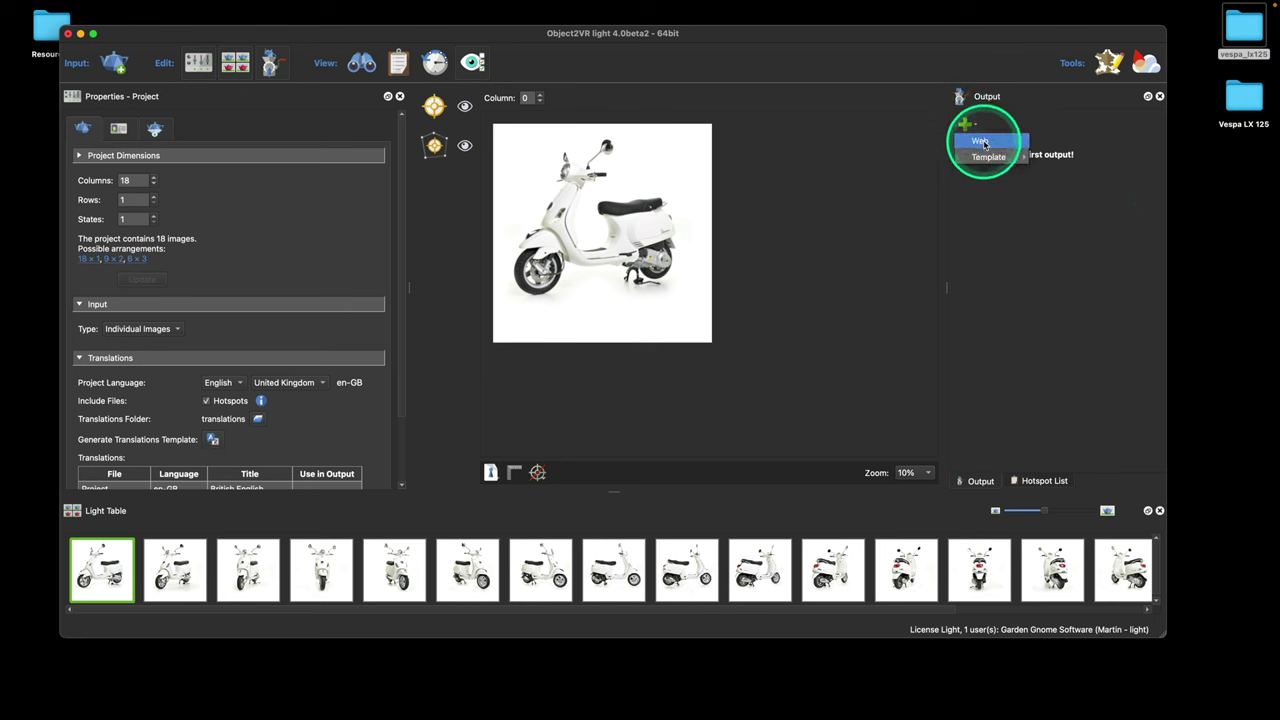
click(983, 143)
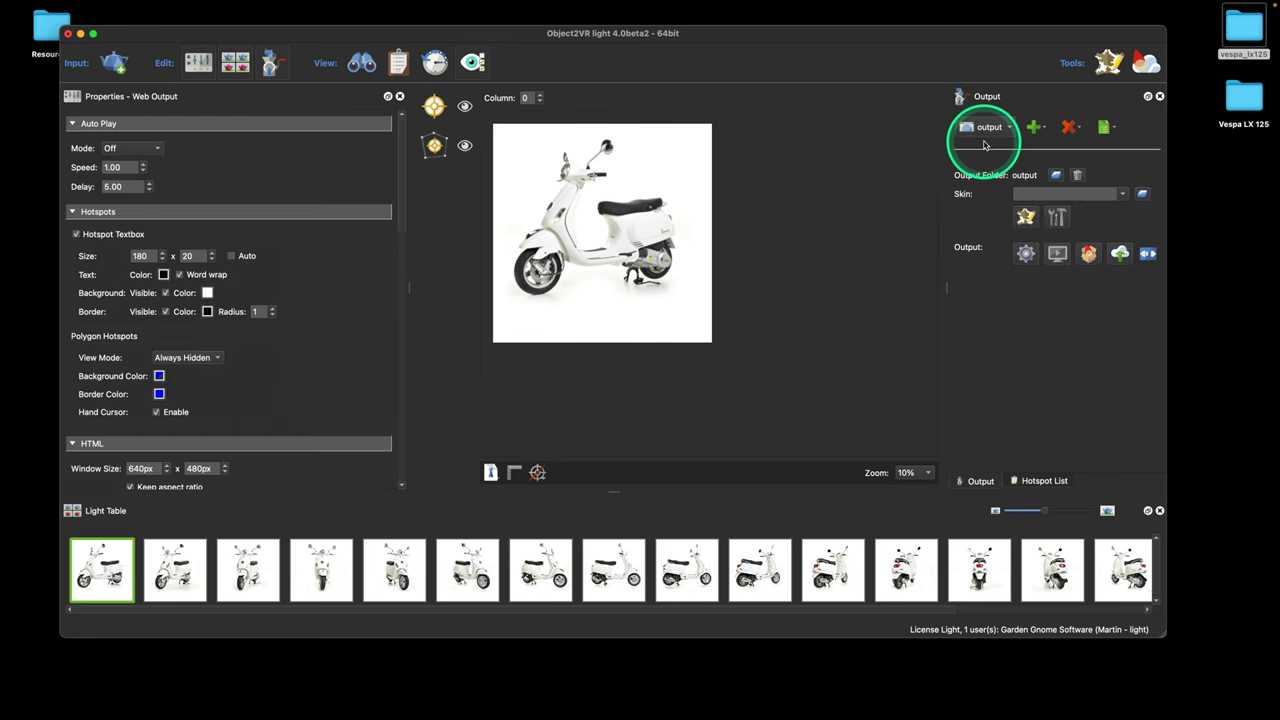
click(1028, 254)
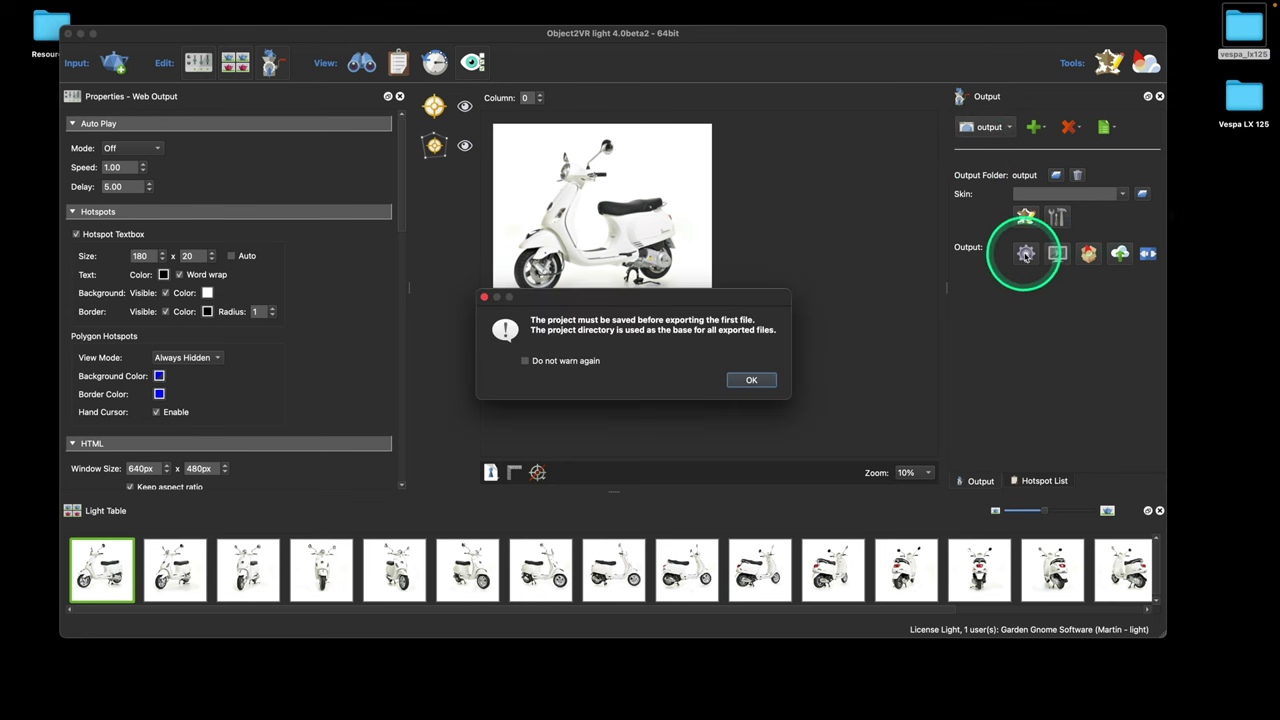
click(758, 380)
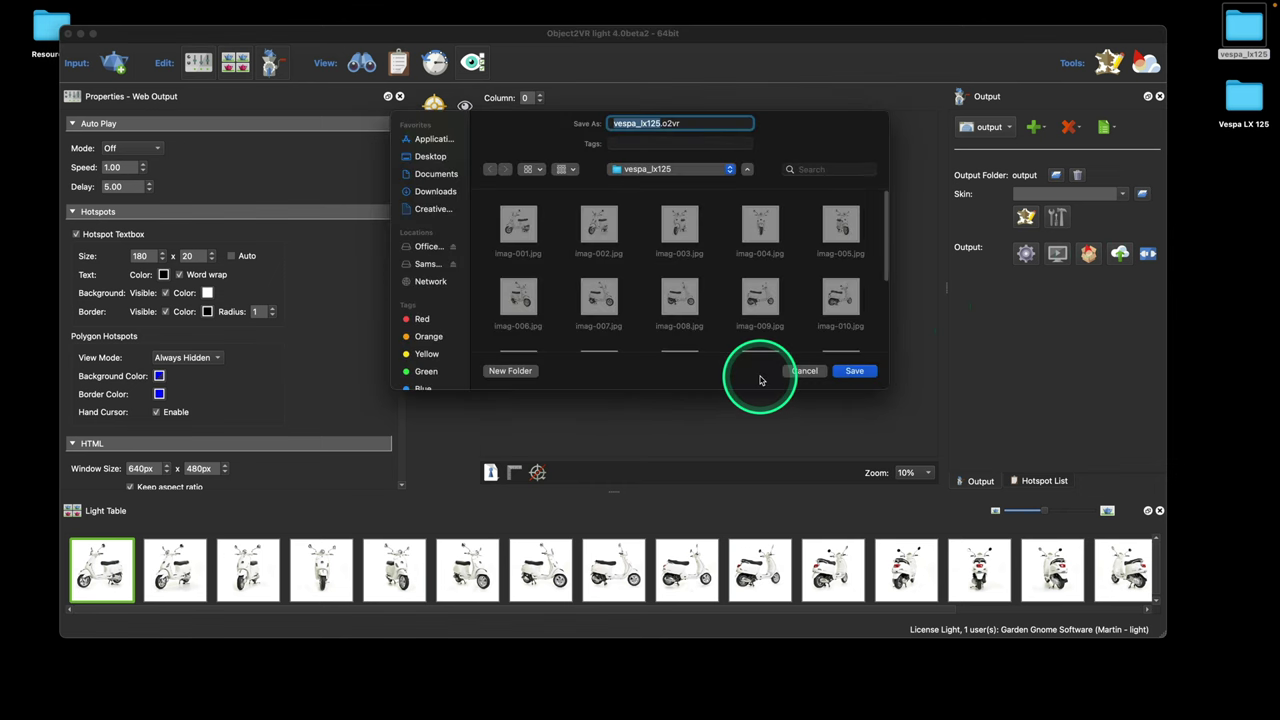
click(858, 371)
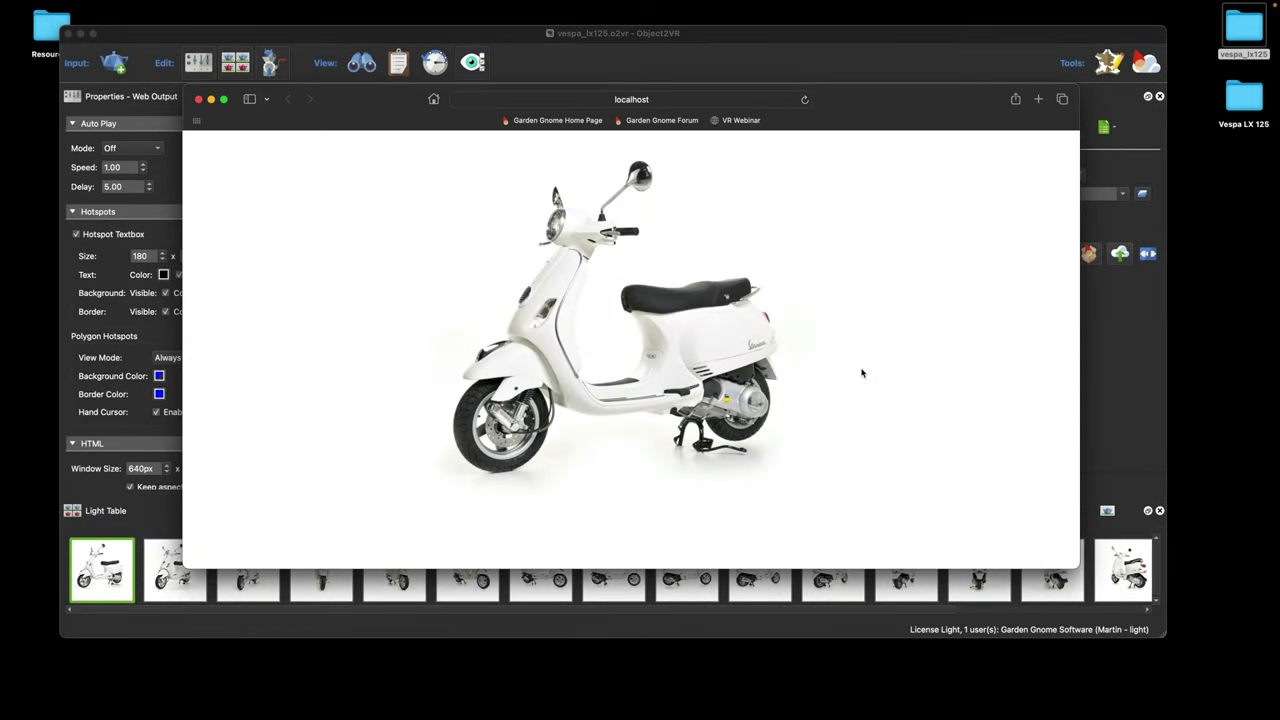
Rotate the scooter in the generated browser output to check its movement from back to front.
drag(862, 373, 491, 337)
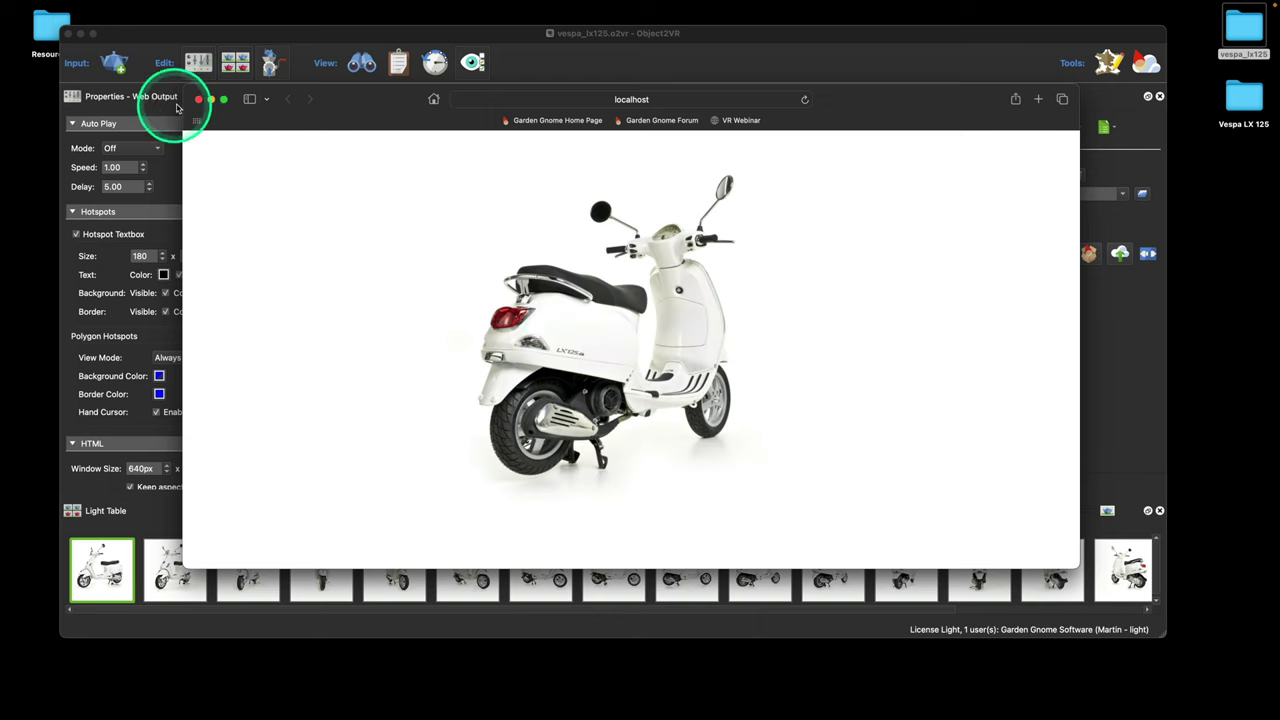
click(646, 310)
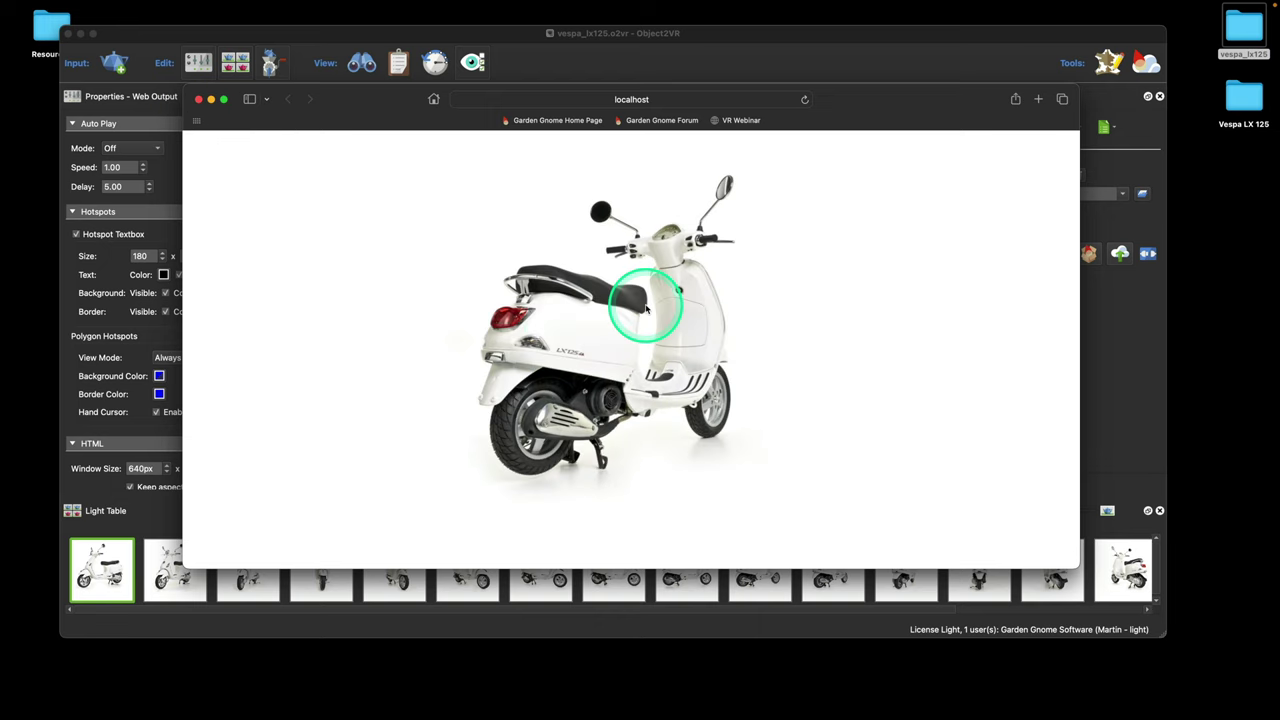
drag(636, 318, 732, 340)
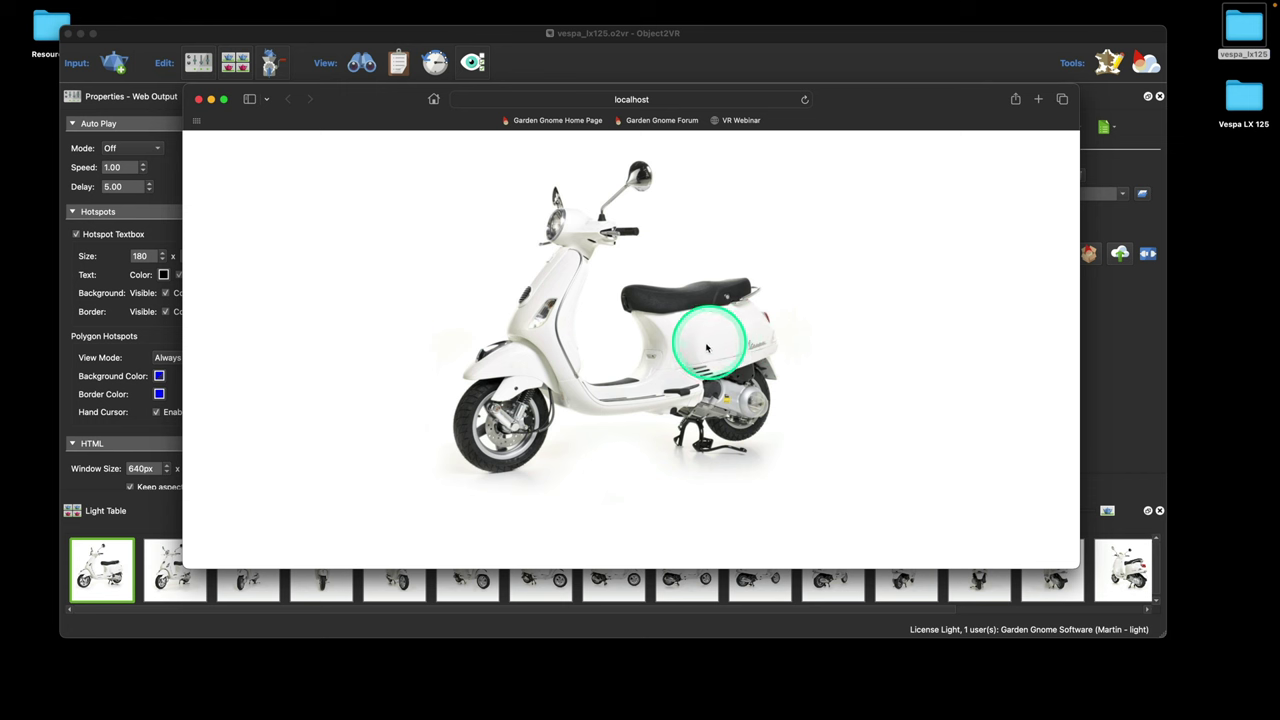
click(757, 350)
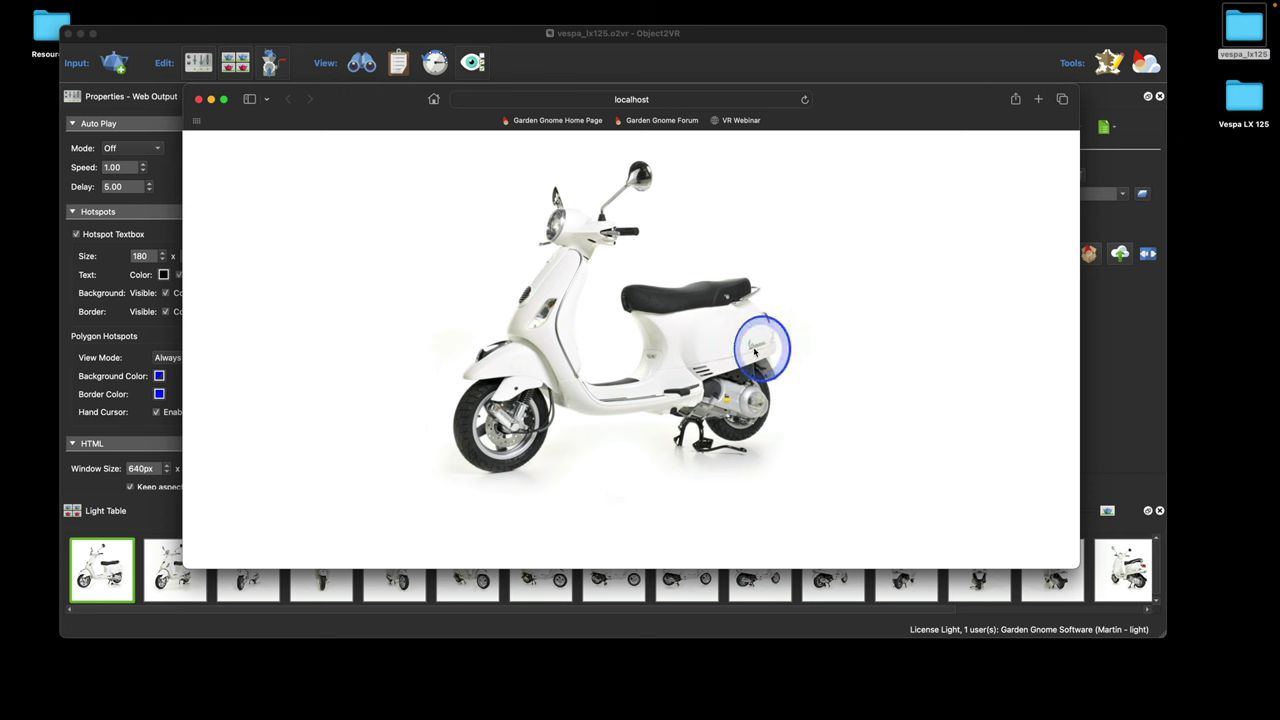
Rotate the scooter once more in the browser output to check its direction, and close the preview window.
drag(755, 350, 634, 337)
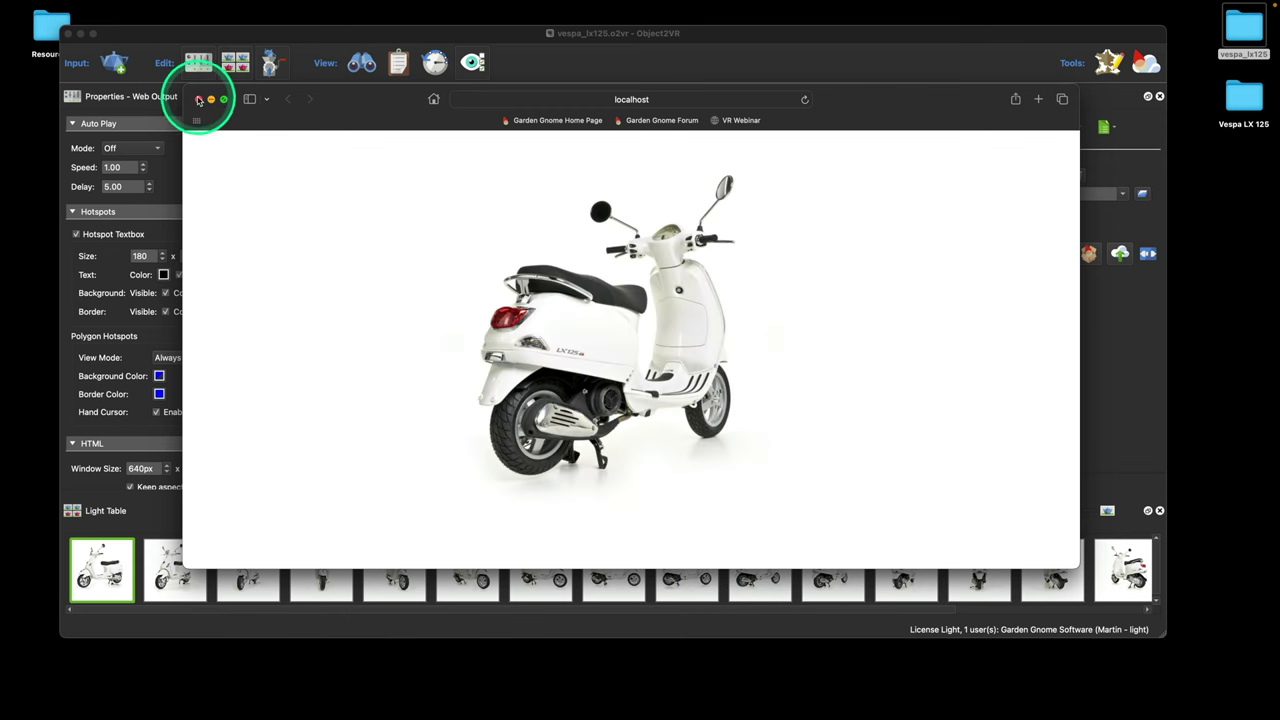
click(198, 99)
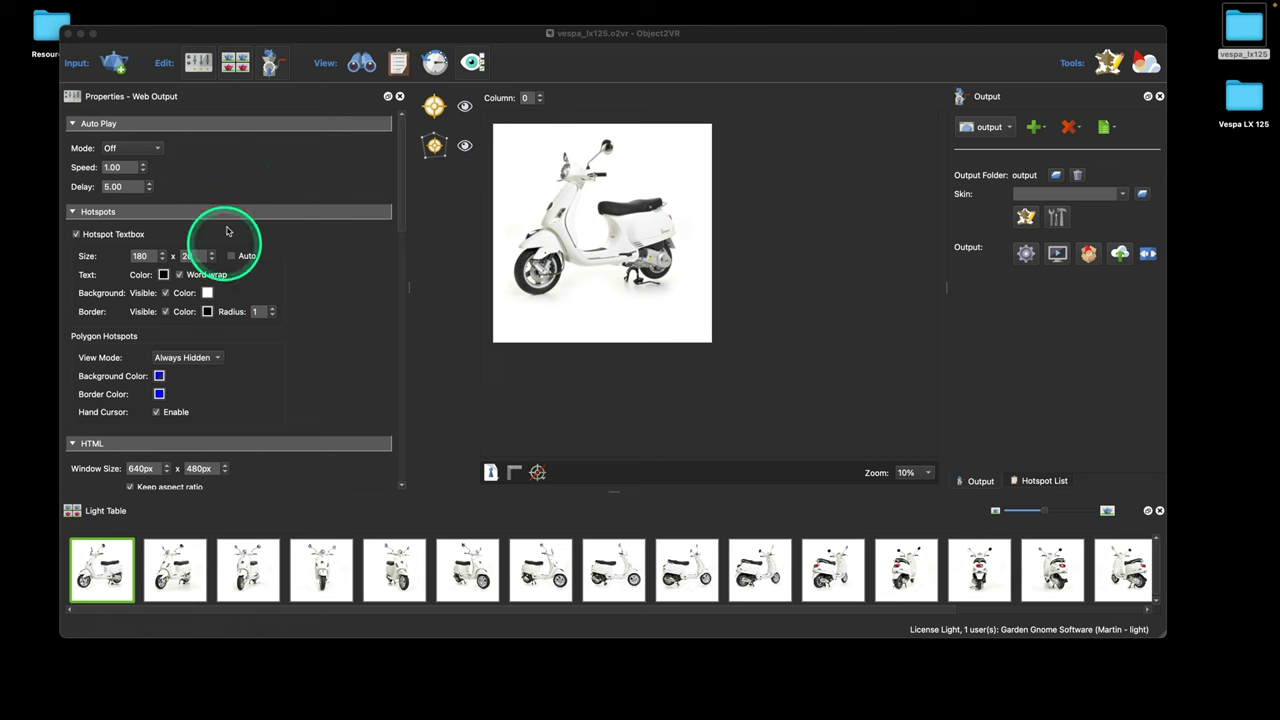
Enable reverse for the horizontal control in the project's viewing parameters.
click(1068, 348)
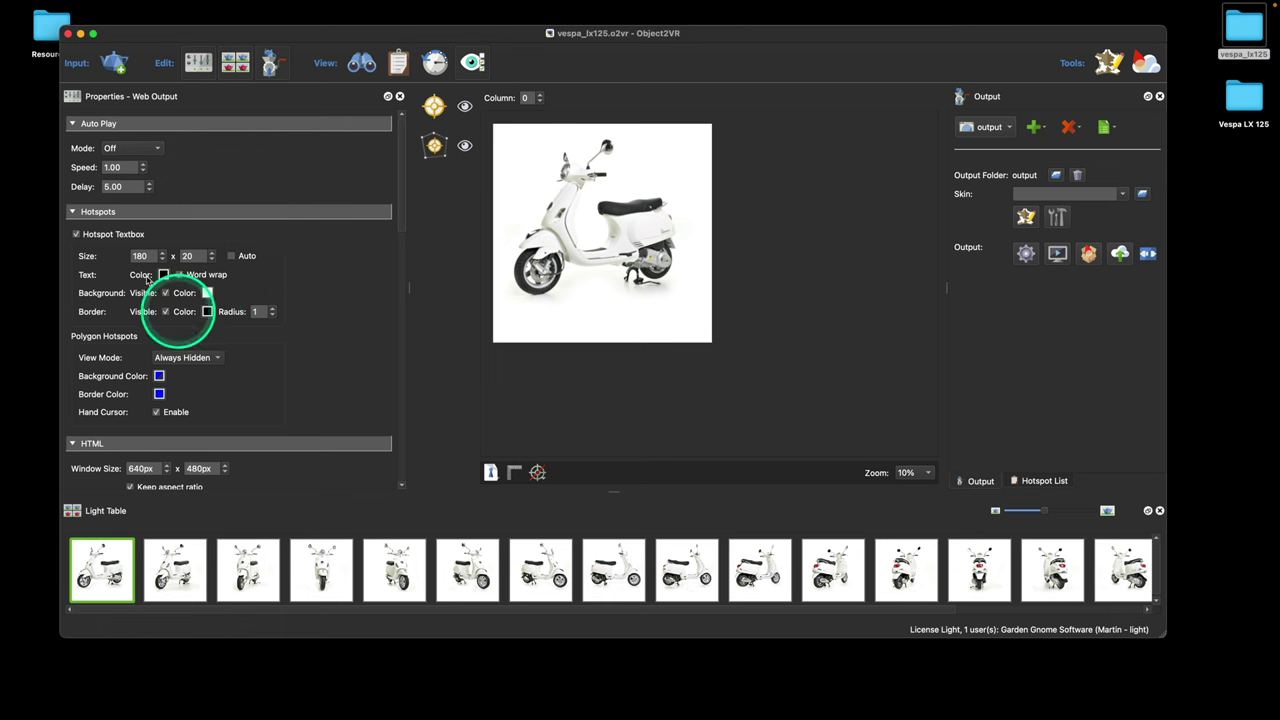
scroll(409, 223, down, 5)
scroll(409, 223, up, 5)
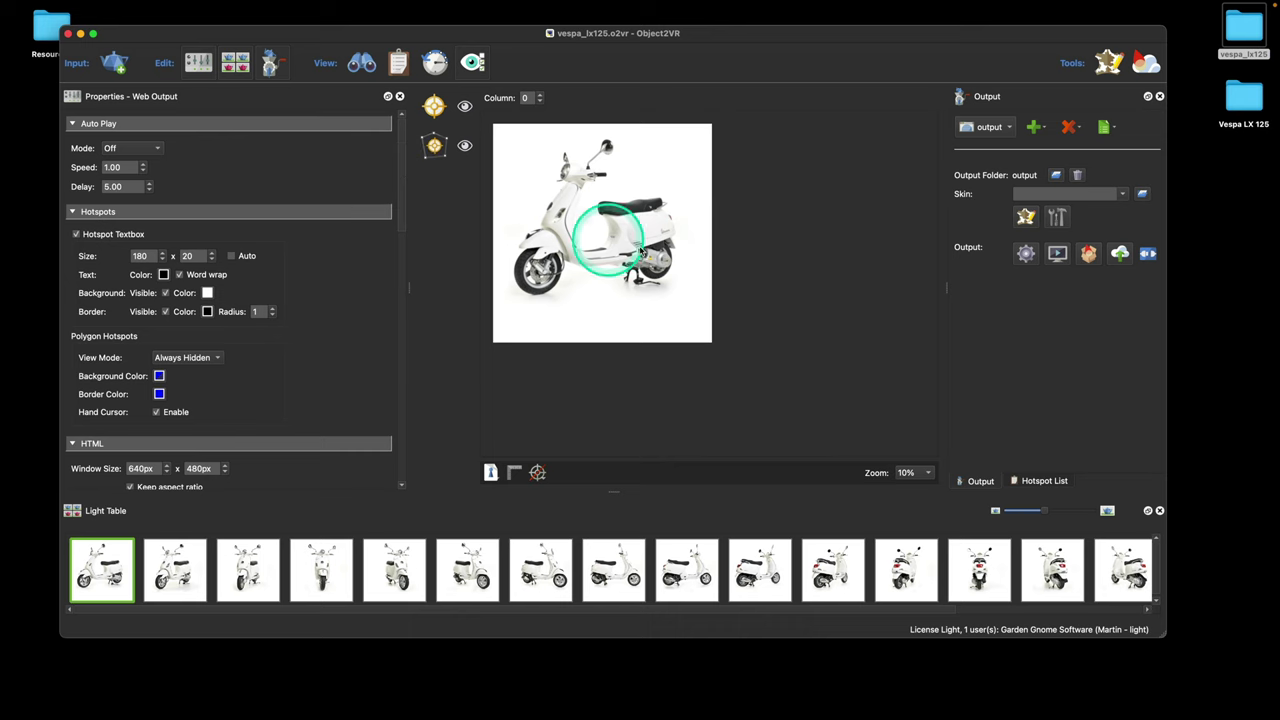
click(620, 255)
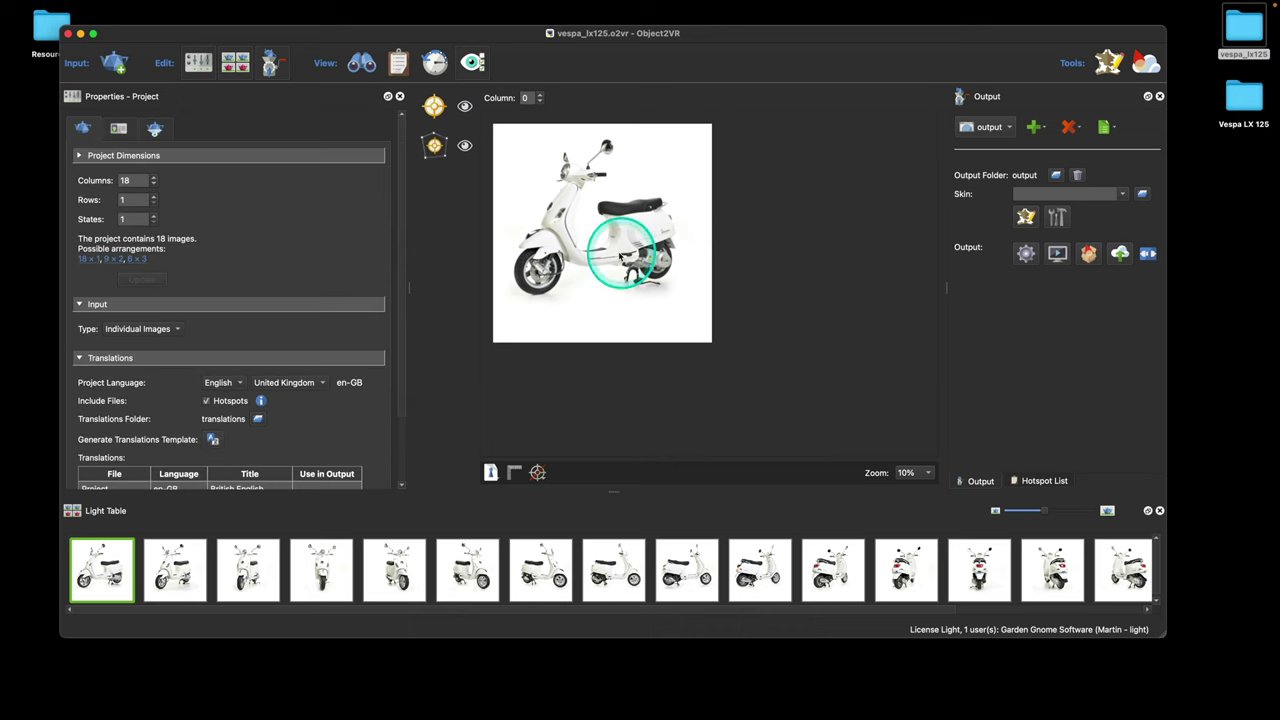
click(155, 130)
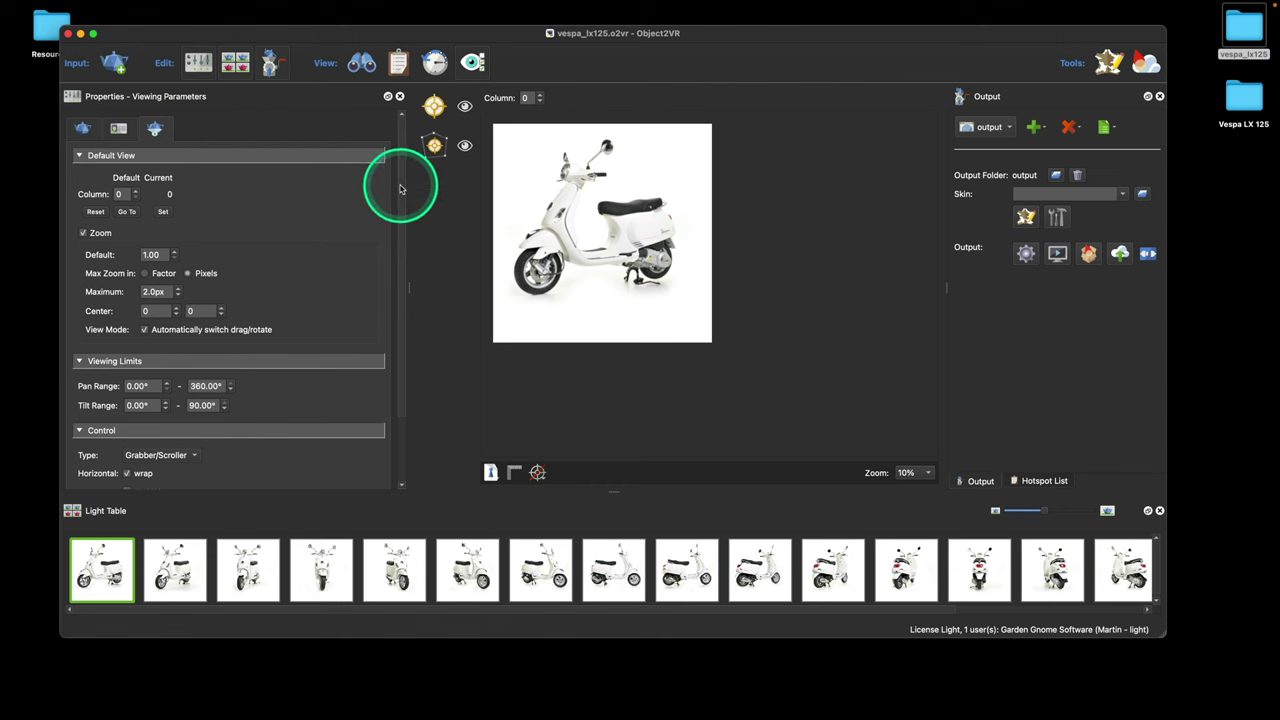
drag(401, 182, 406, 288)
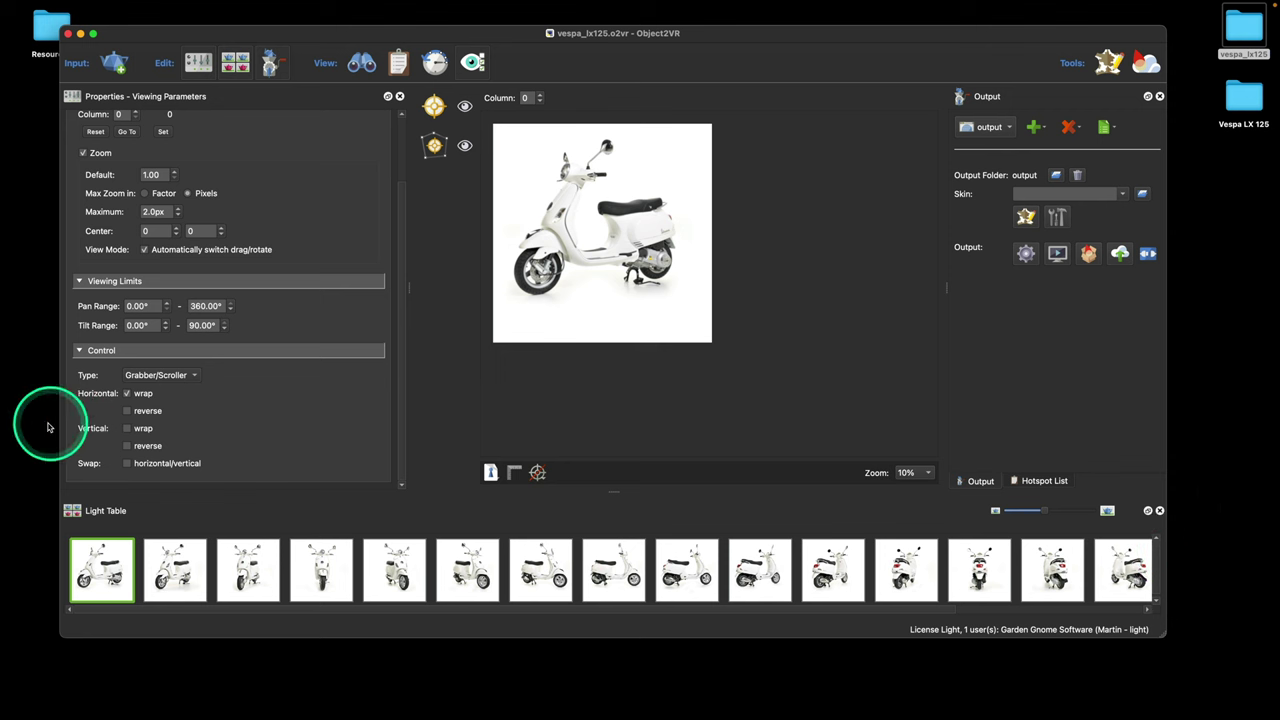
click(127, 411)
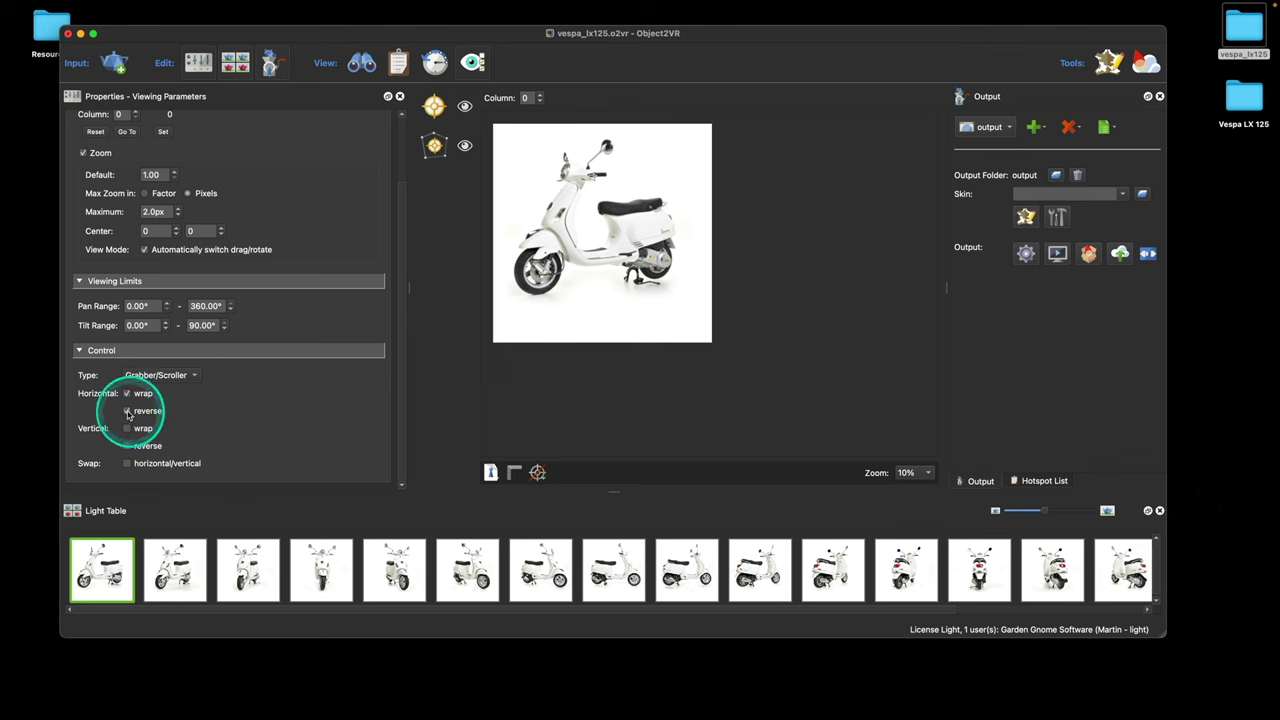
Regenerate the Web output, overwriting object.xml, and rotate the scooter in the browser to check the reversed direction.
click(1027, 256)
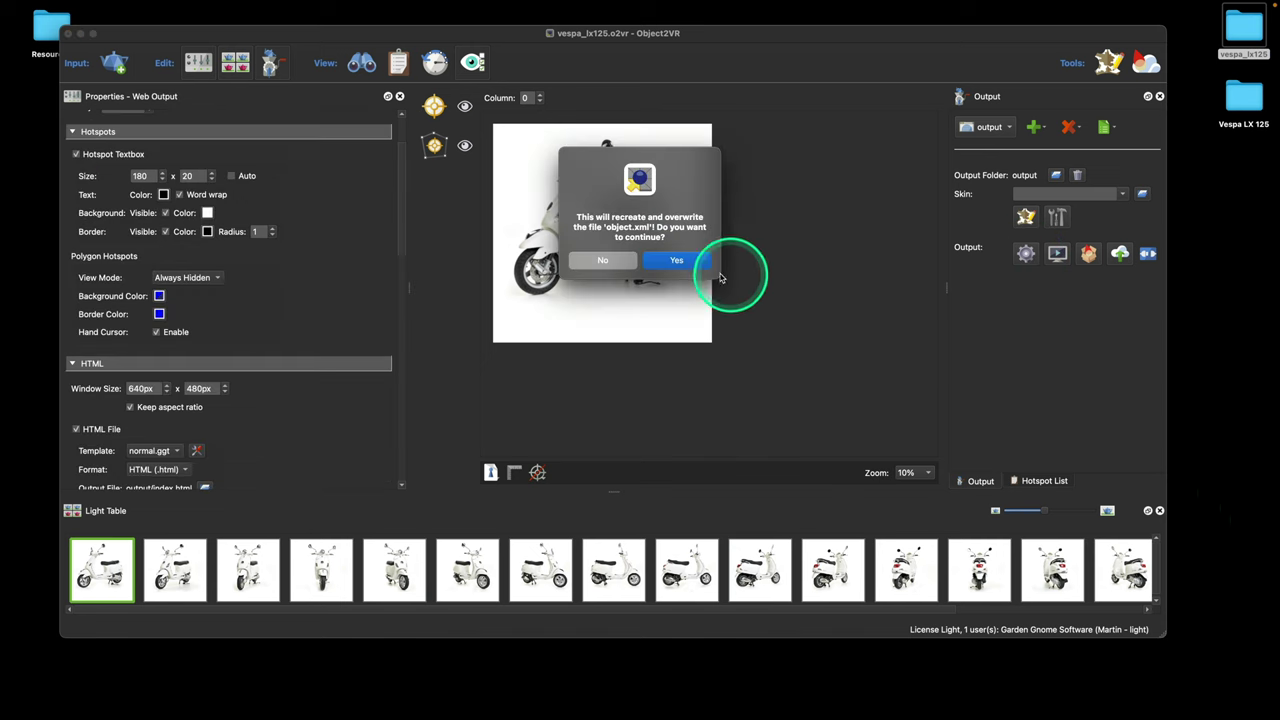
click(688, 263)
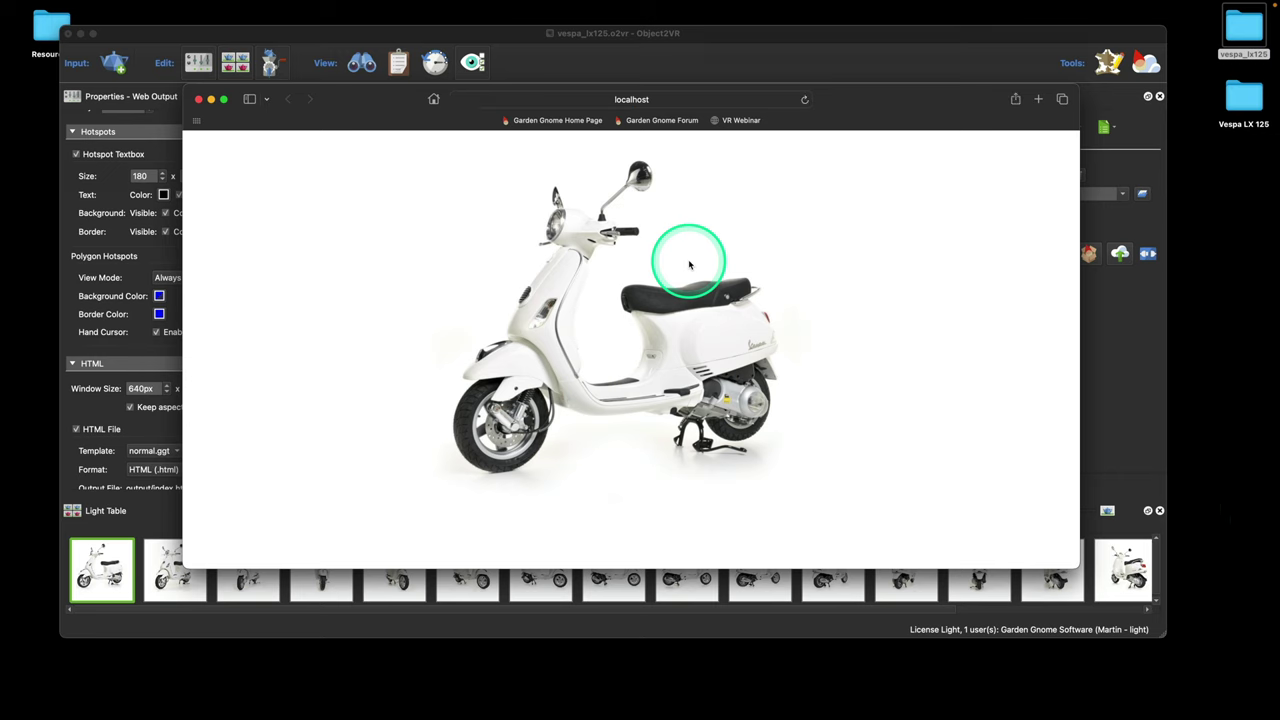
drag(750, 345, 638, 348)
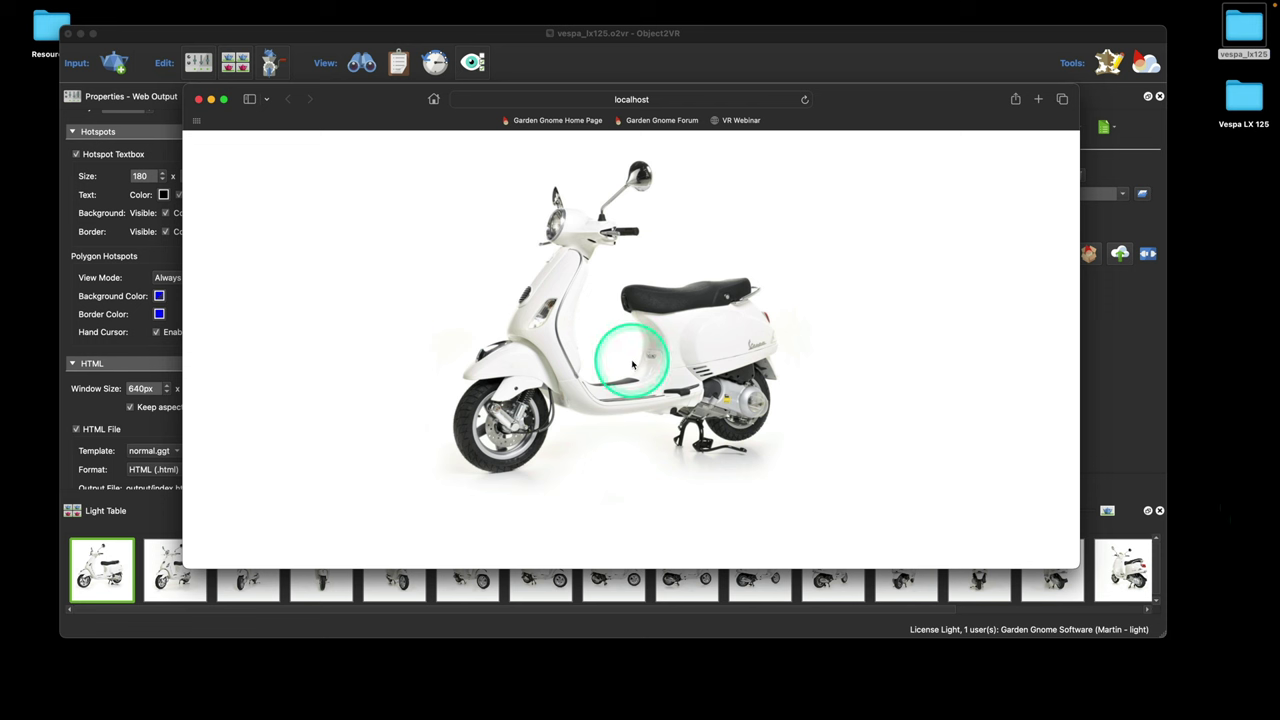
Zoom in on the scooter's front wheel in the browser output, inspect its detail, and zoom back out to the whole scooter.
scroll(500, 382, up, 5)
drag(463, 418, 586, 371)
scroll(457, 357, up, 5)
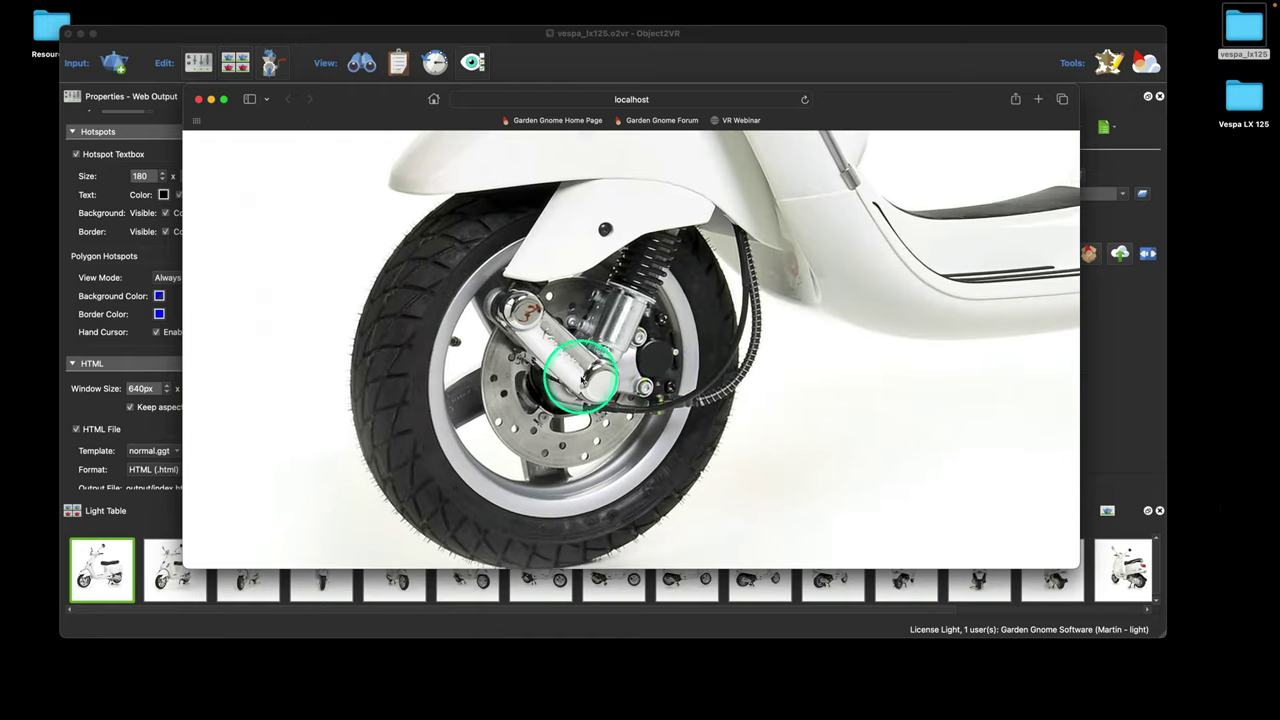
scroll(580, 380, up, 4)
scroll(580, 375, down, 4)
scroll(580, 375, down, 10)
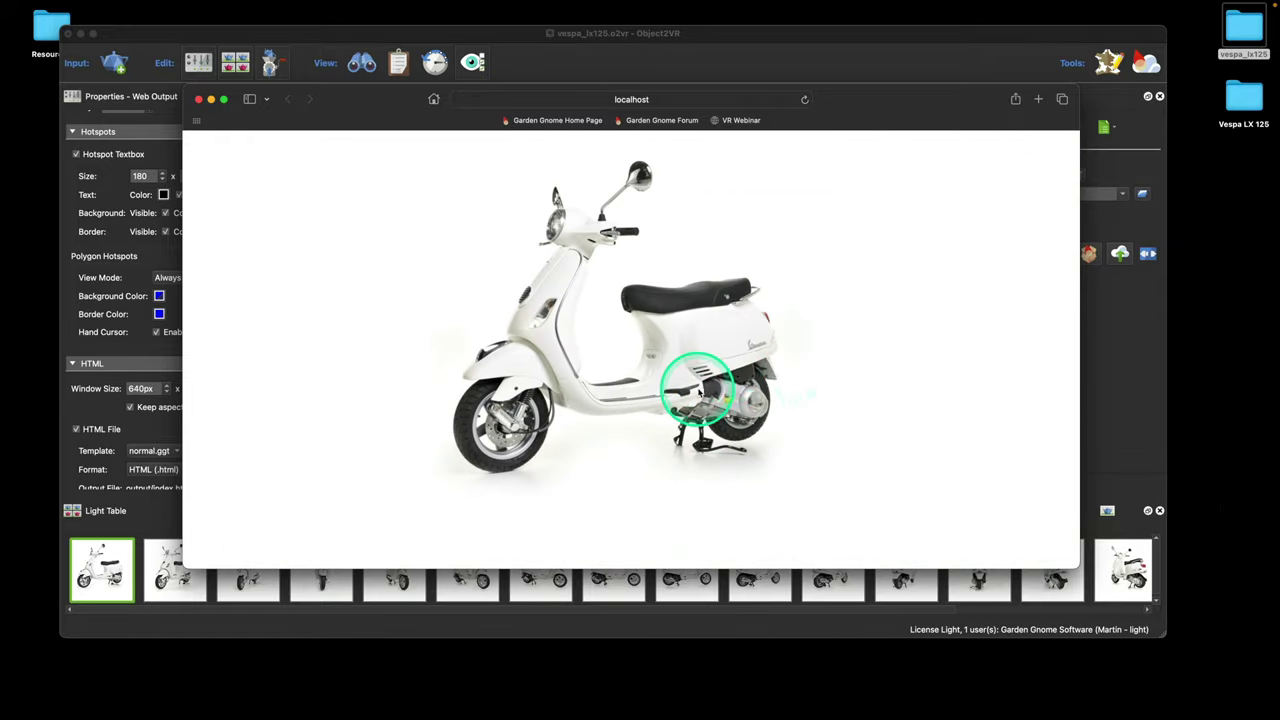
scroll(699, 388, up, 4)
scroll(700, 386, down, 4)
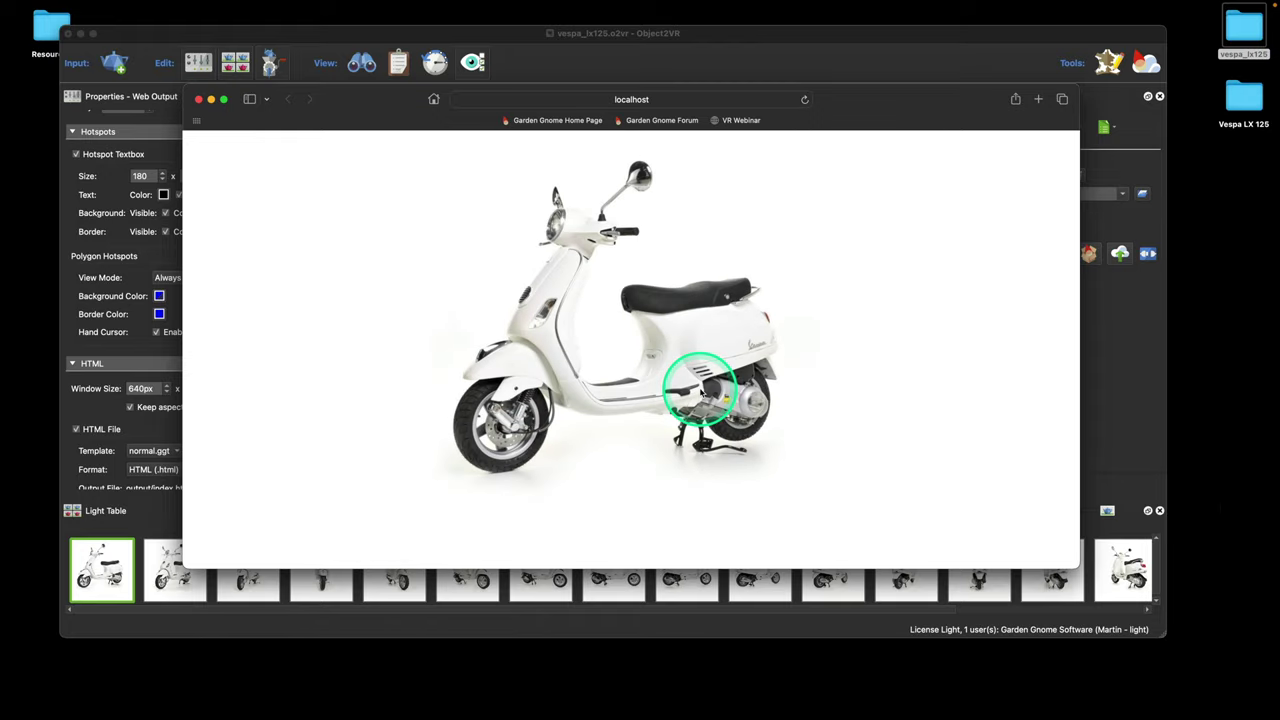
Rotate the fully zoomed-out scooter around to its rear and side views in the browser output.
drag(738, 368, 480, 360)
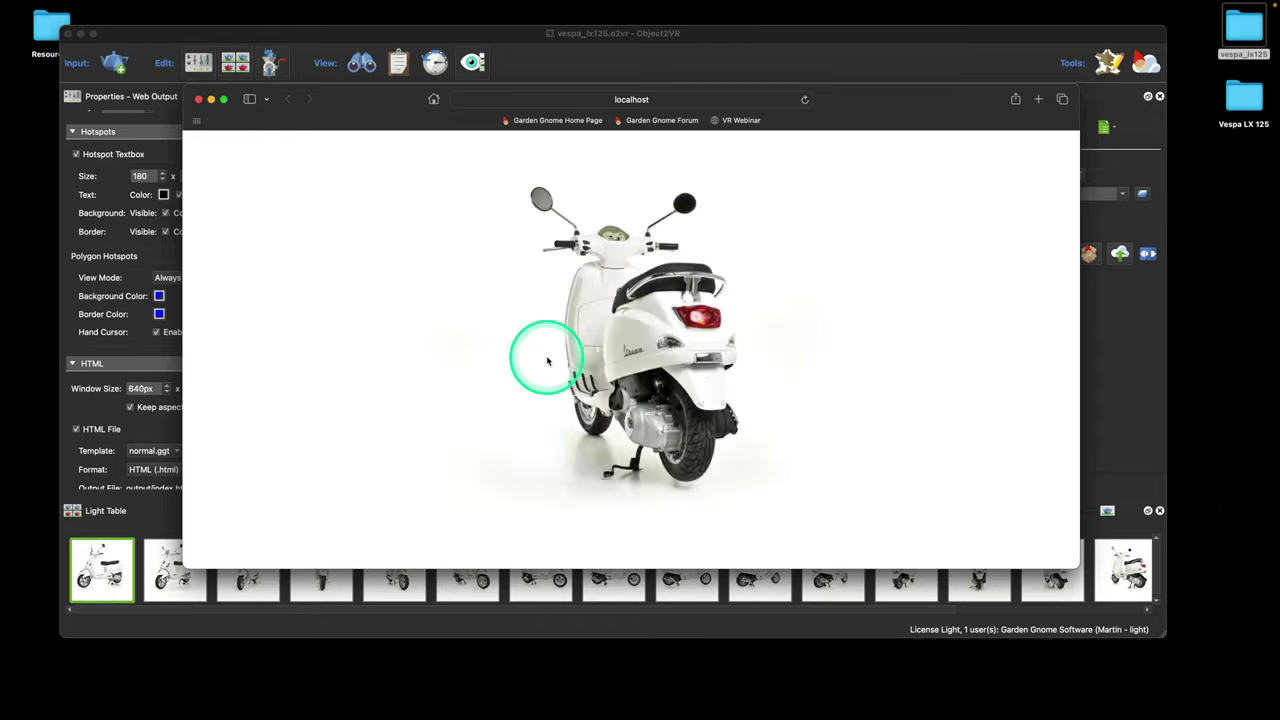
drag(712, 362, 632, 358)
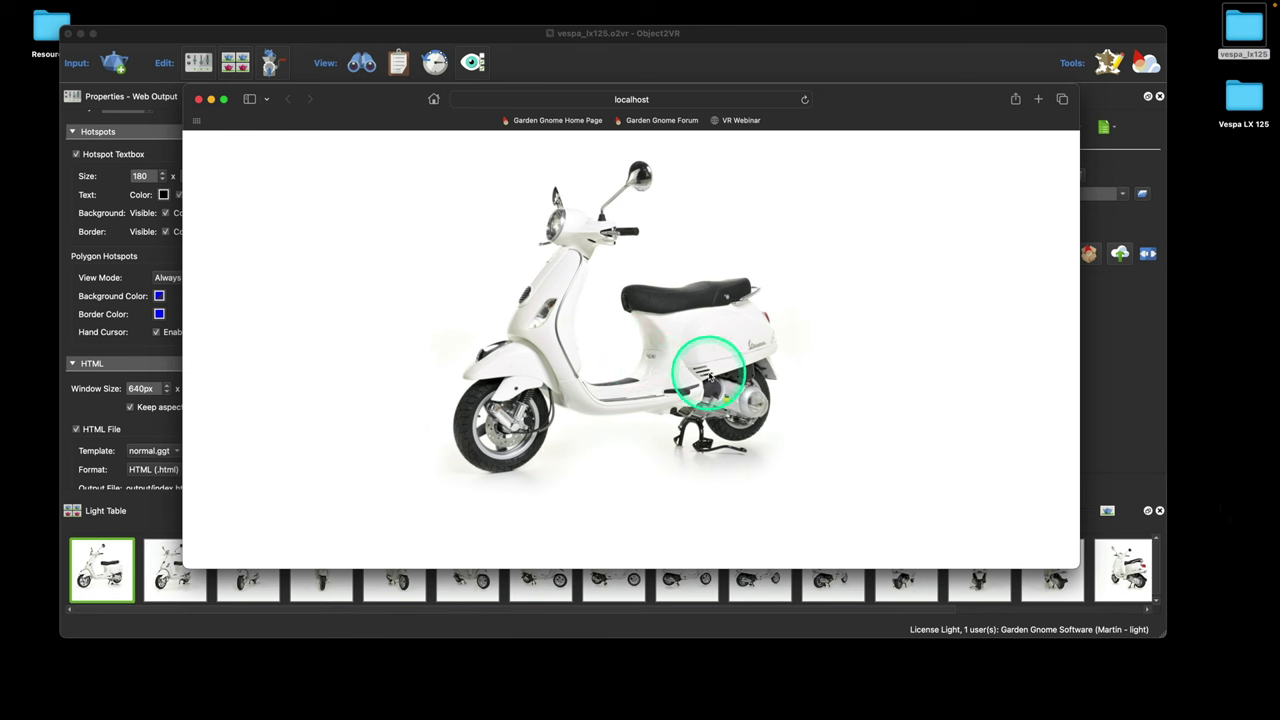
drag(710, 375, 518, 358)
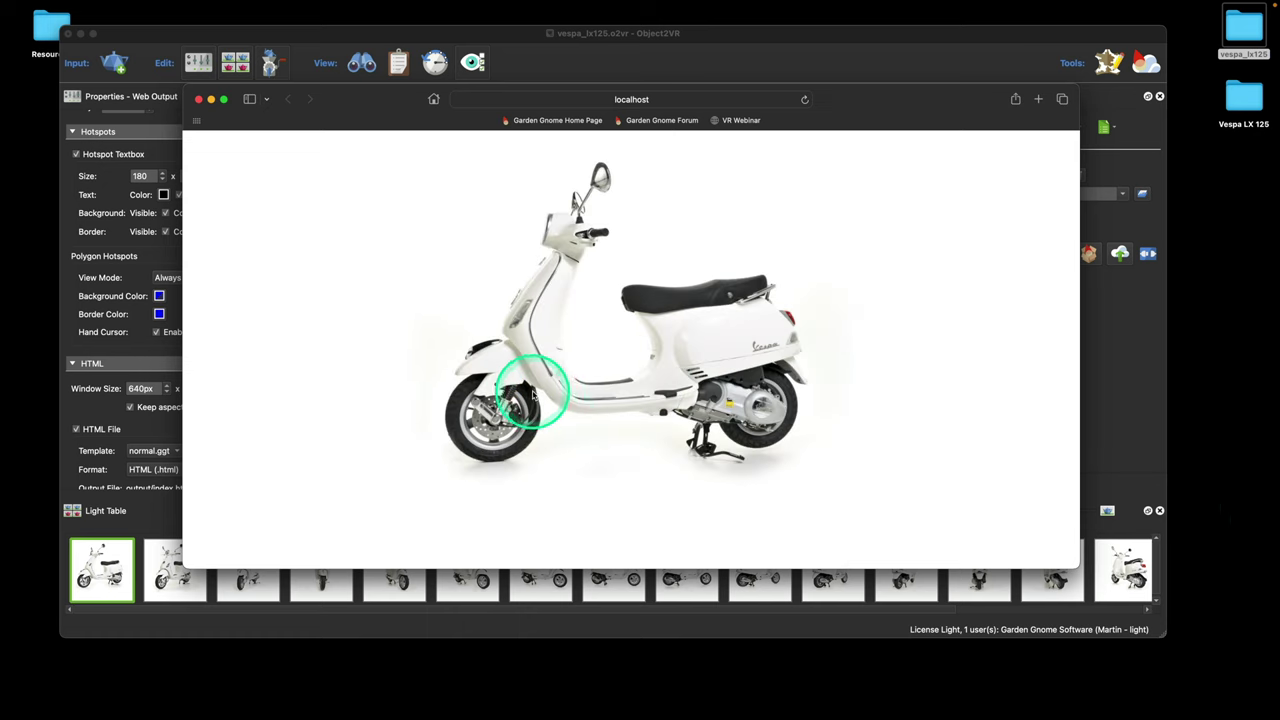
Test switching between panning the zoomed-in side view and rotating the zoomed-out scooter, and close the browser preview.
scroll(533, 395, up, 5)
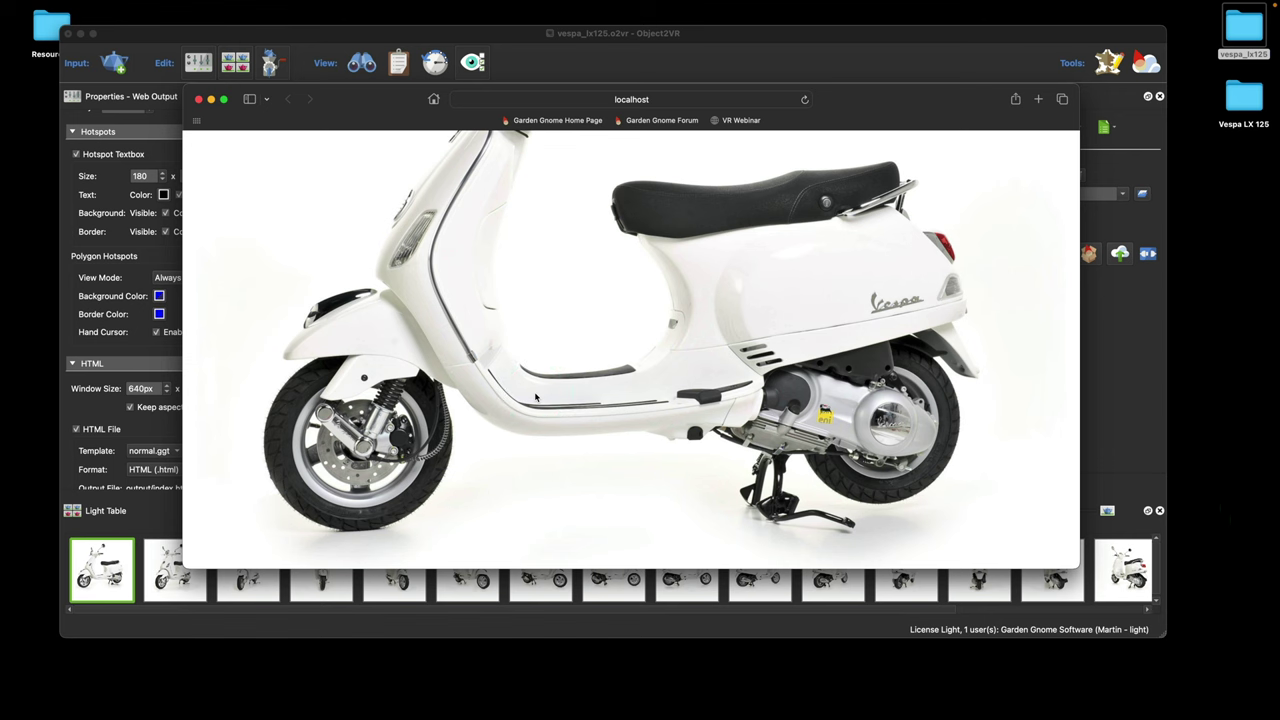
drag(795, 360, 779, 395)
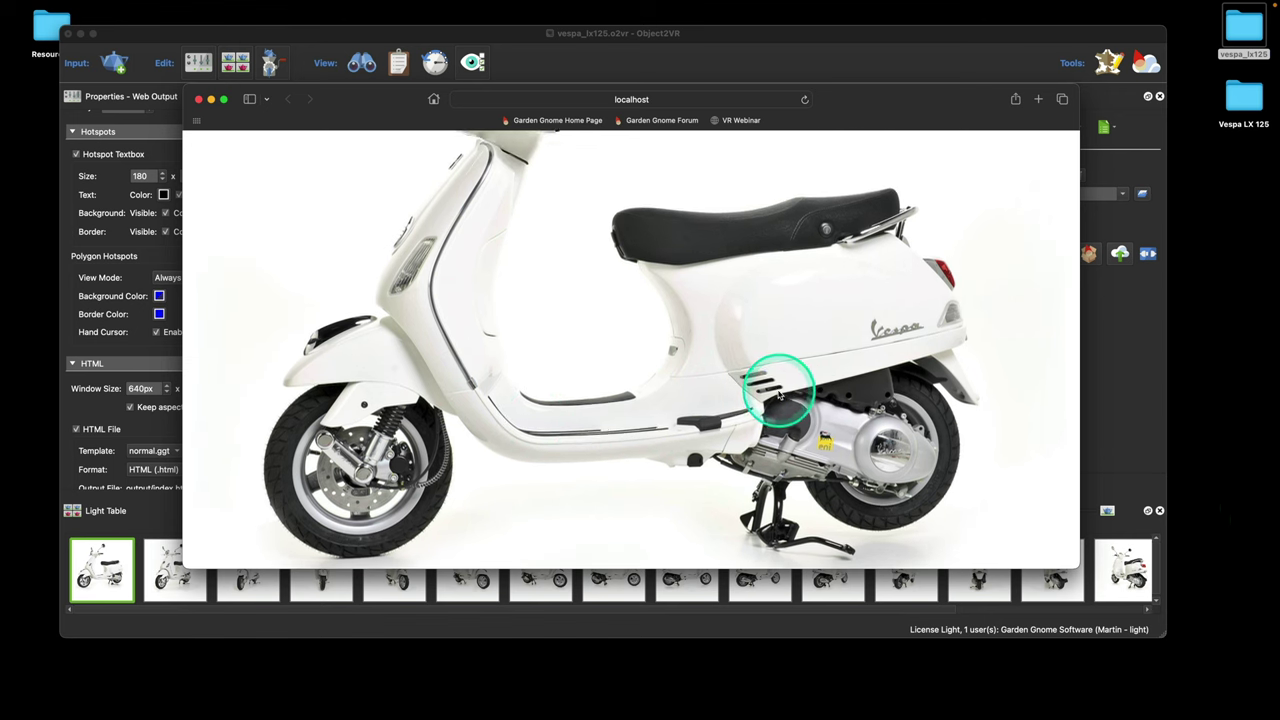
scroll(779, 395, down, 5)
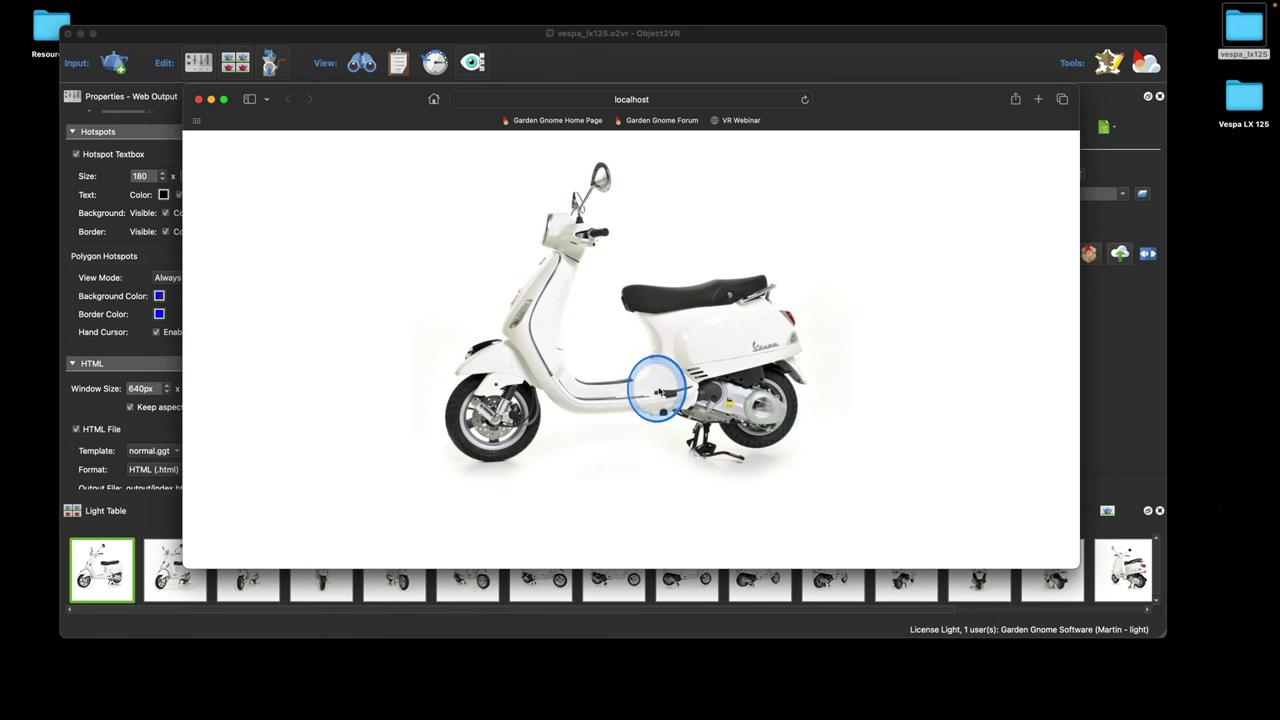
drag(657, 390, 751, 386)
drag(600, 366, 723, 397)
click(723, 397)
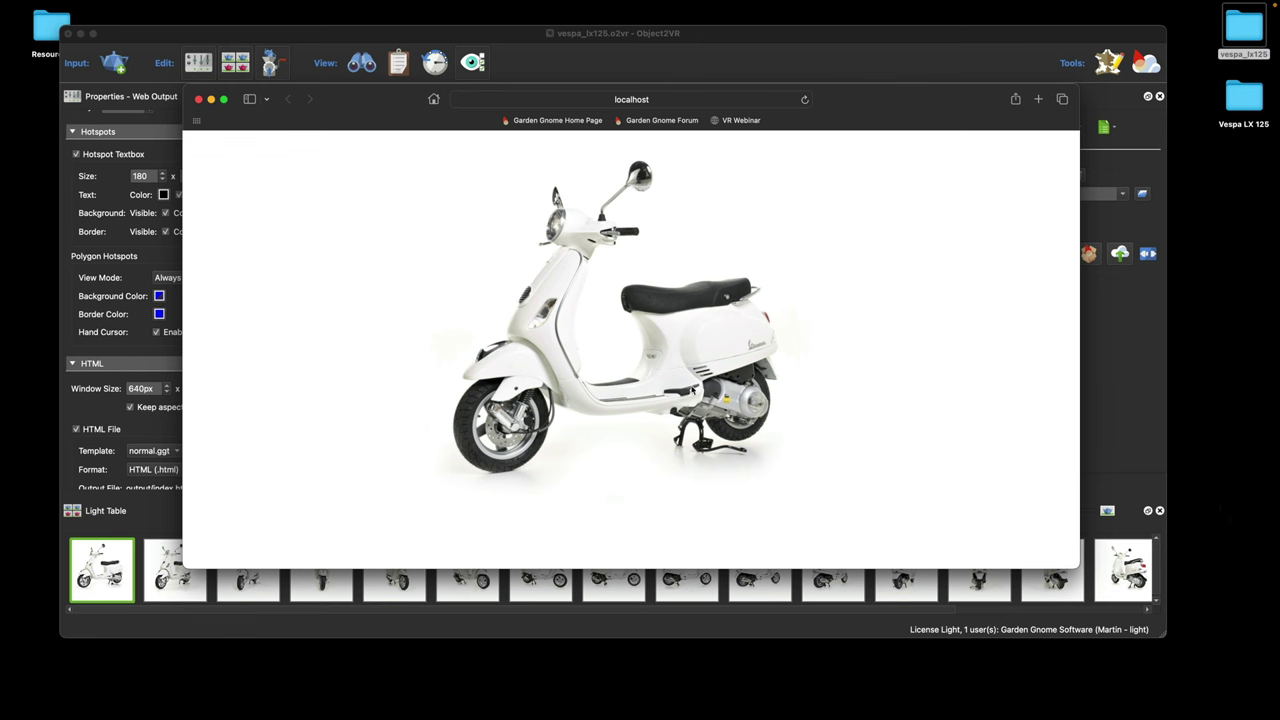
click(199, 100)
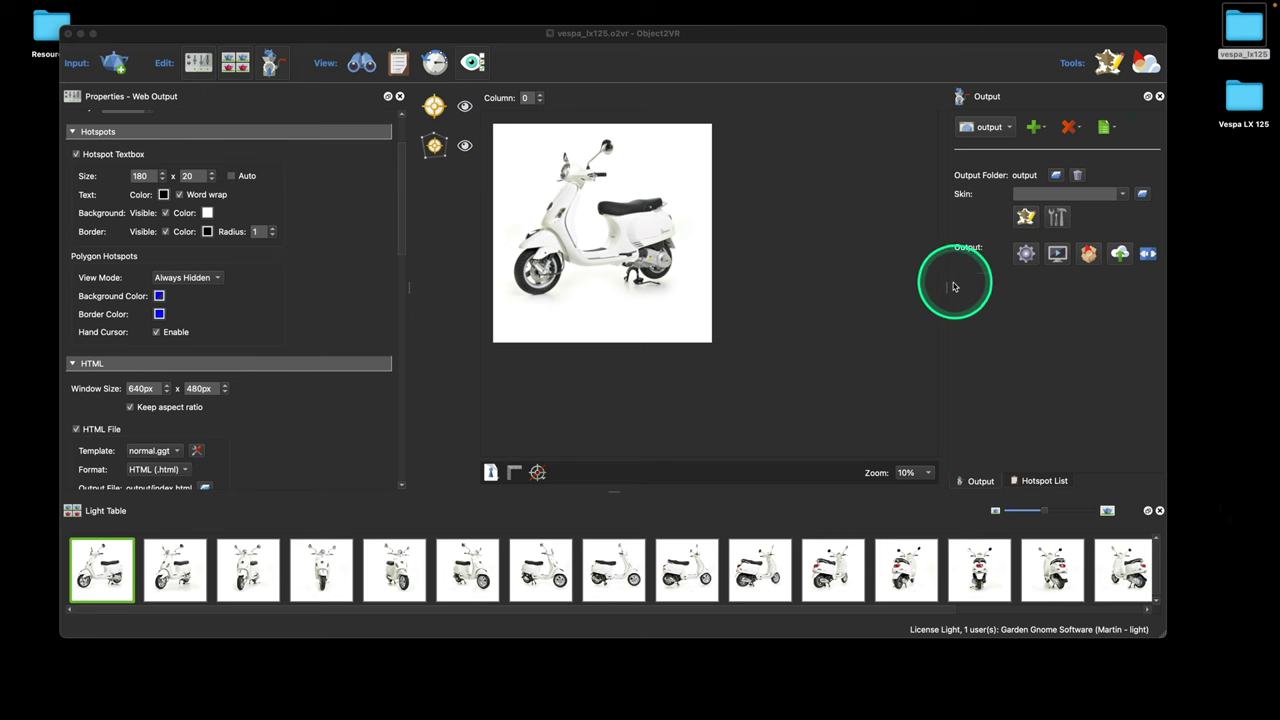
Apply the feather_box.ggsk skin to the Web output and regenerate it, overwriting the existing output.
drag(947, 291, 933, 283)
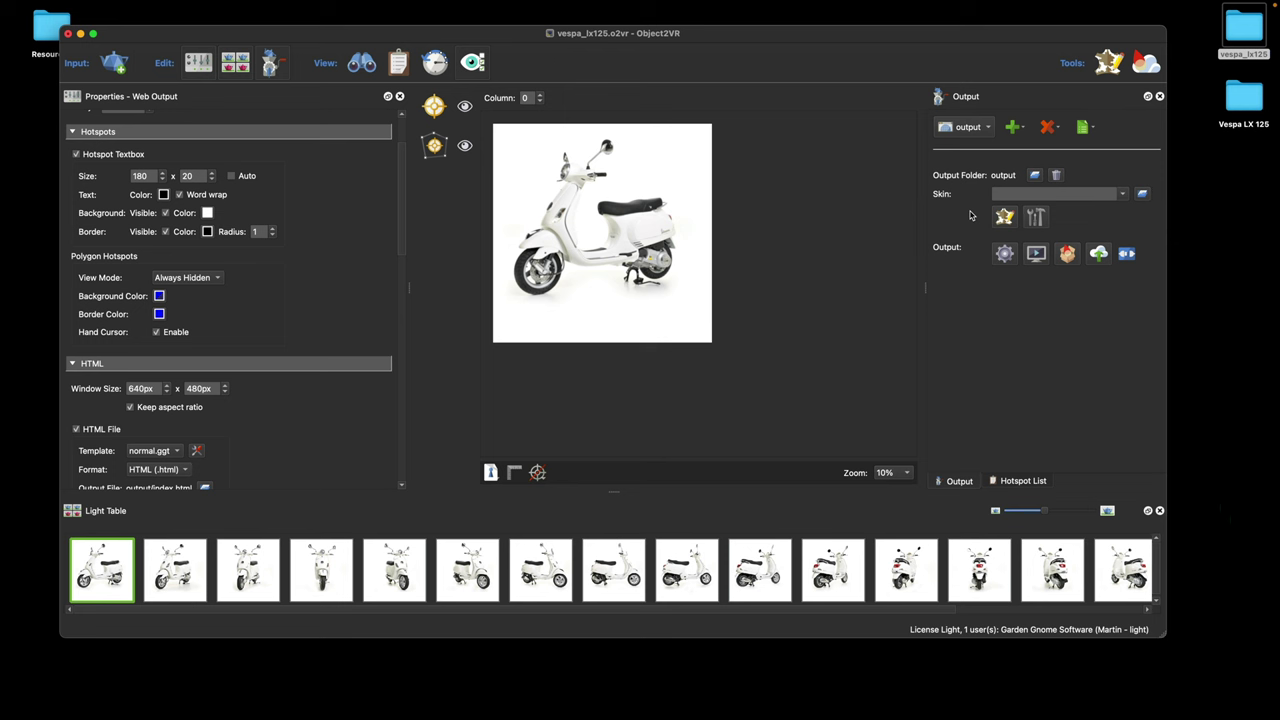
click(1122, 197)
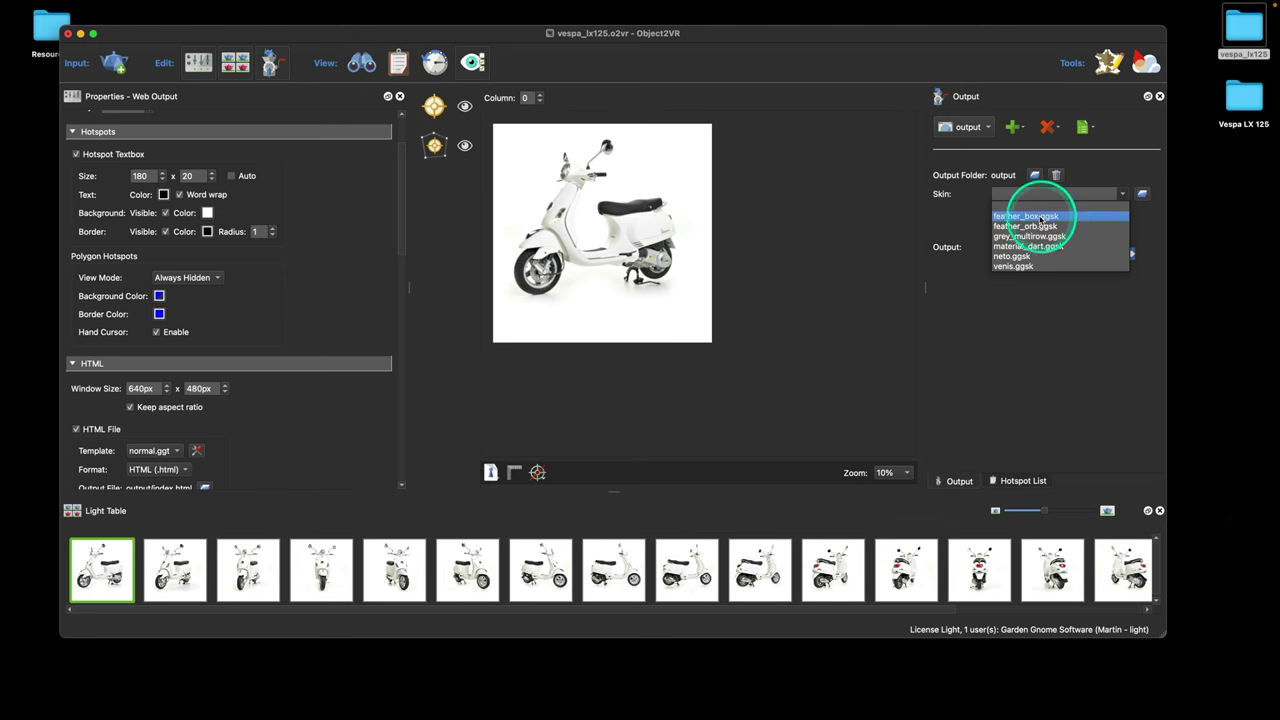
click(1040, 218)
click(1005, 253)
click(700, 264)
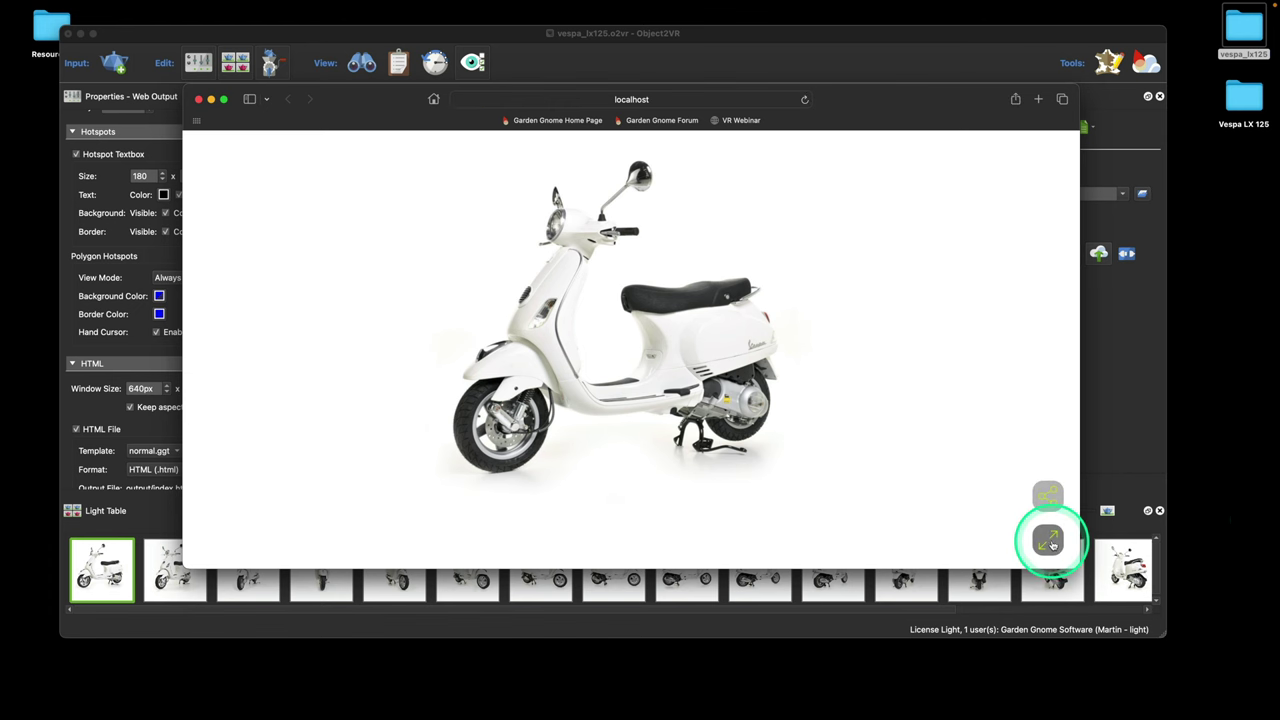
Test the skin's fullscreen view in the browser output, return to the window, and close the preview.
click(1050, 542)
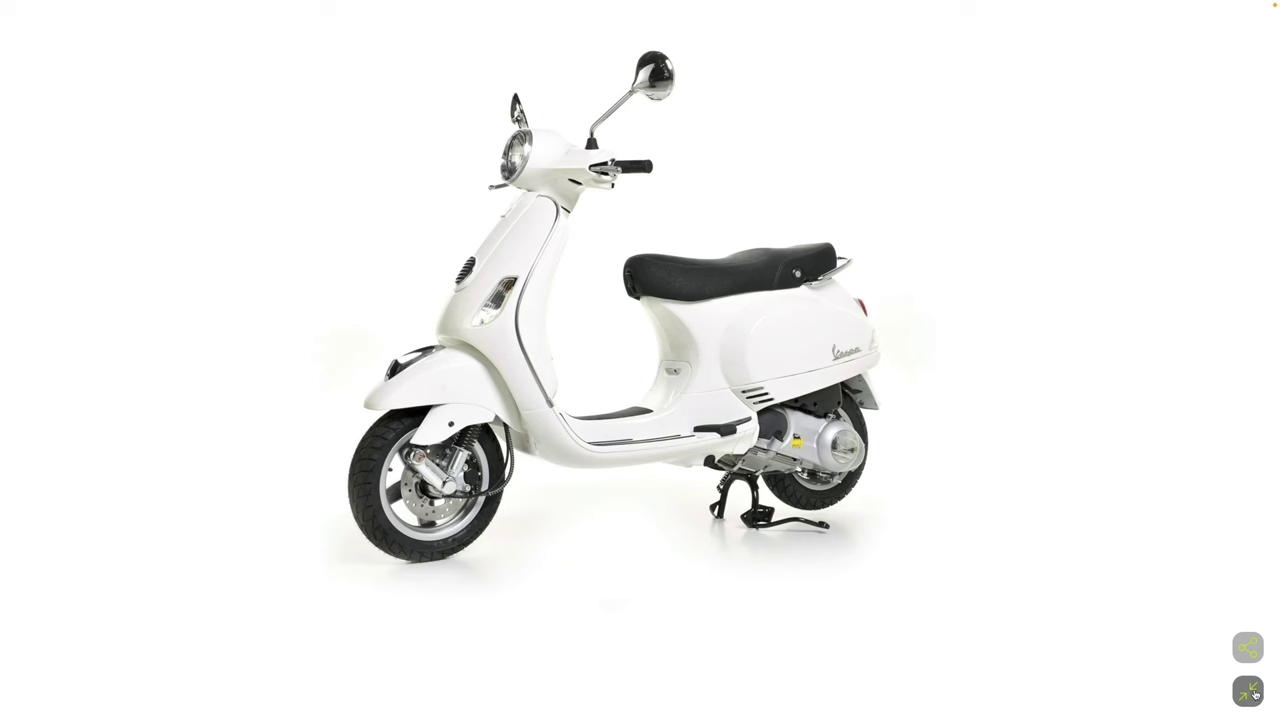
click(1255, 692)
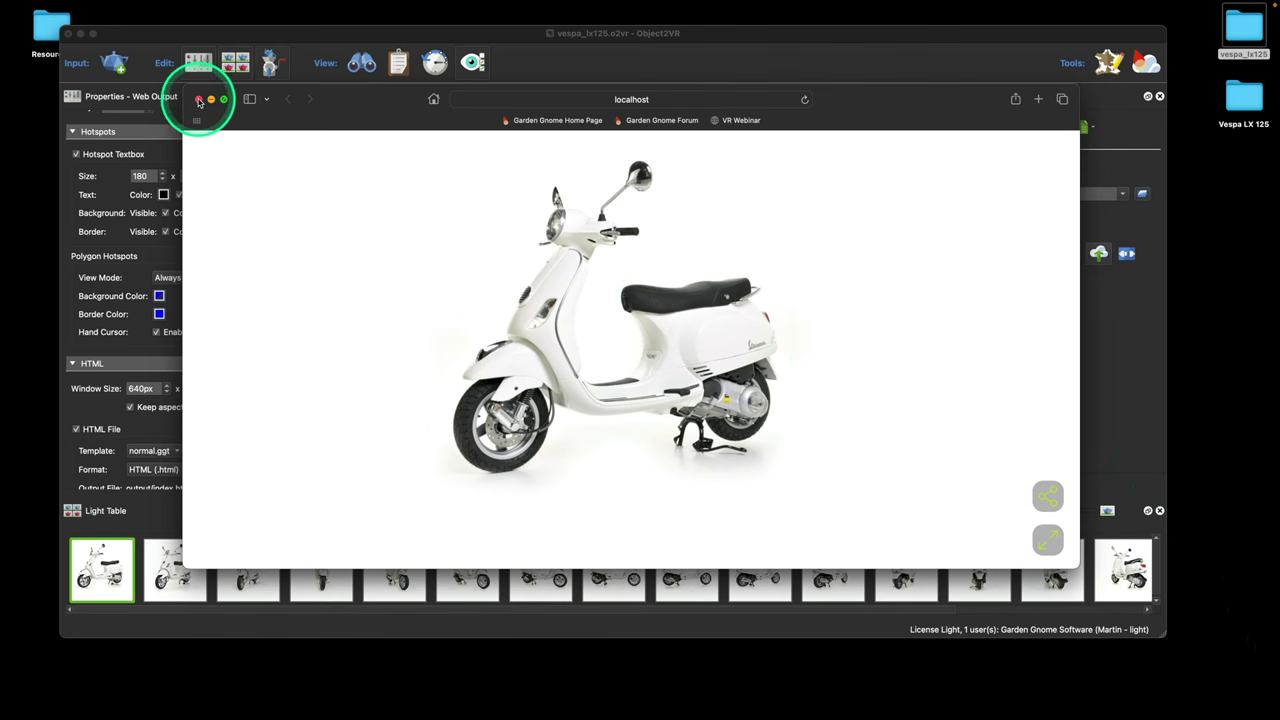
click(199, 100)
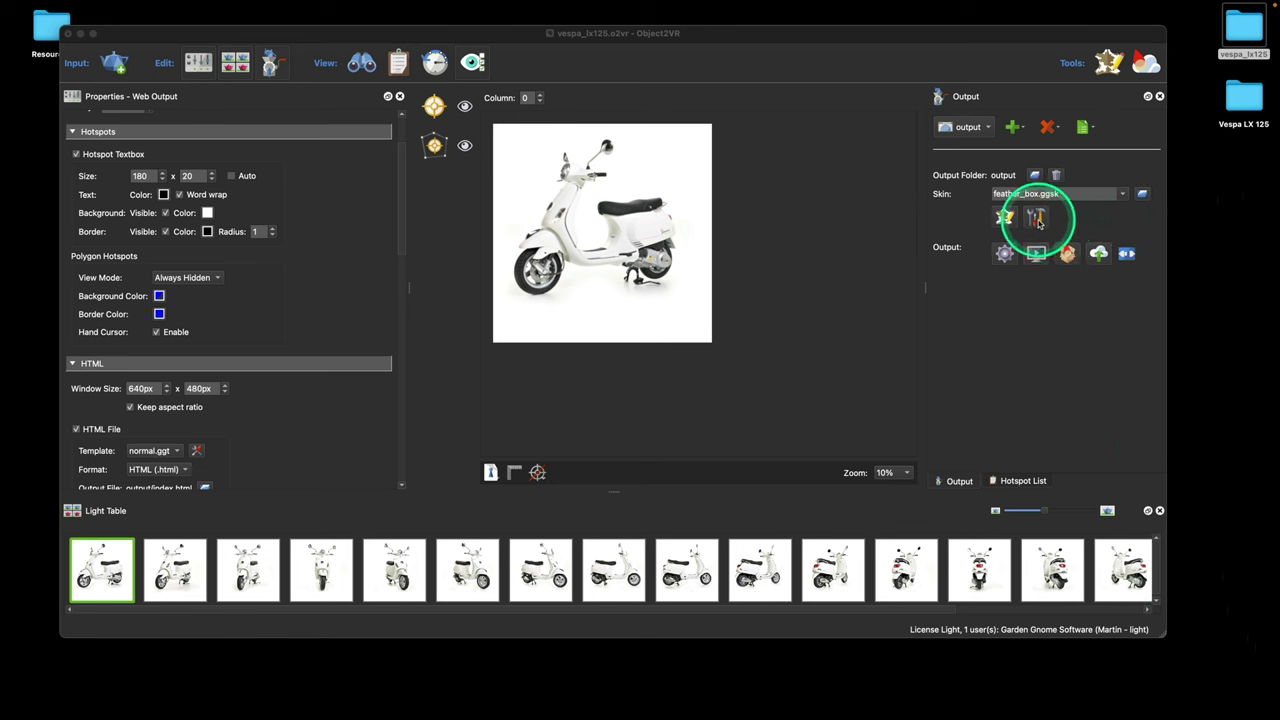
Try the grey_multirow.ggsk skin and an empty skin setting for the output, and restore feather_box.ggsk.
click(1100, 194)
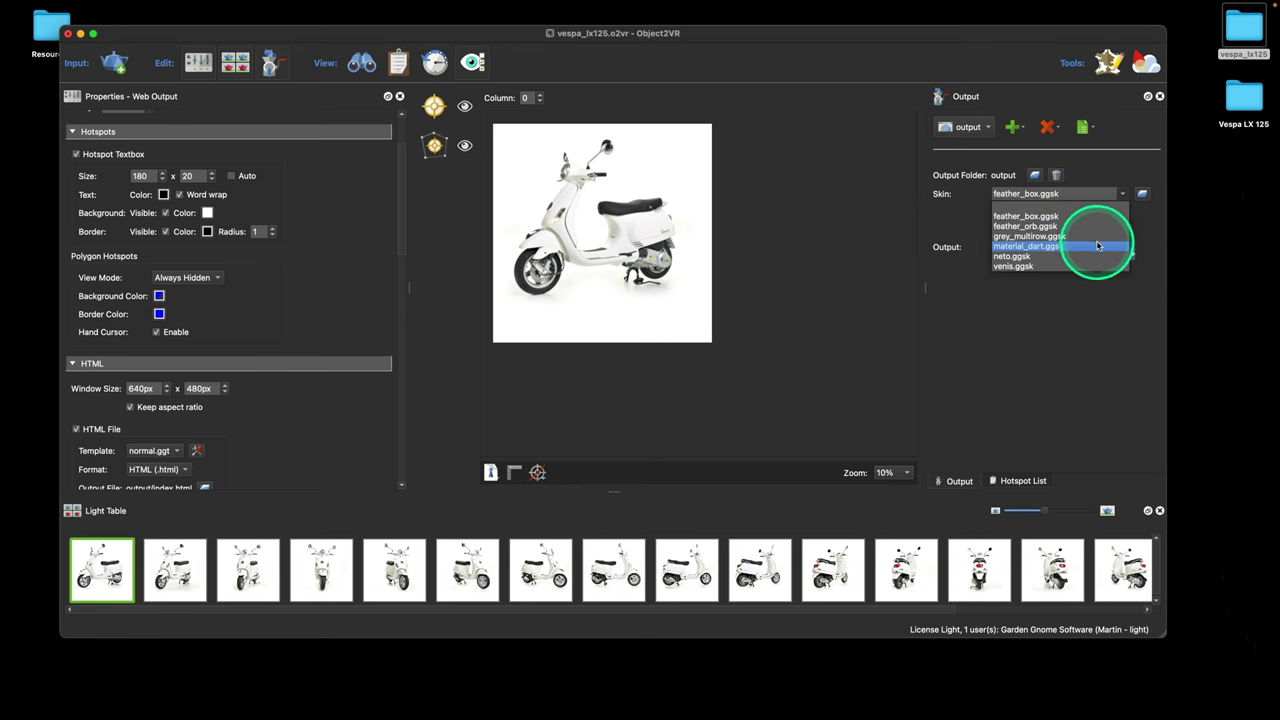
click(1079, 237)
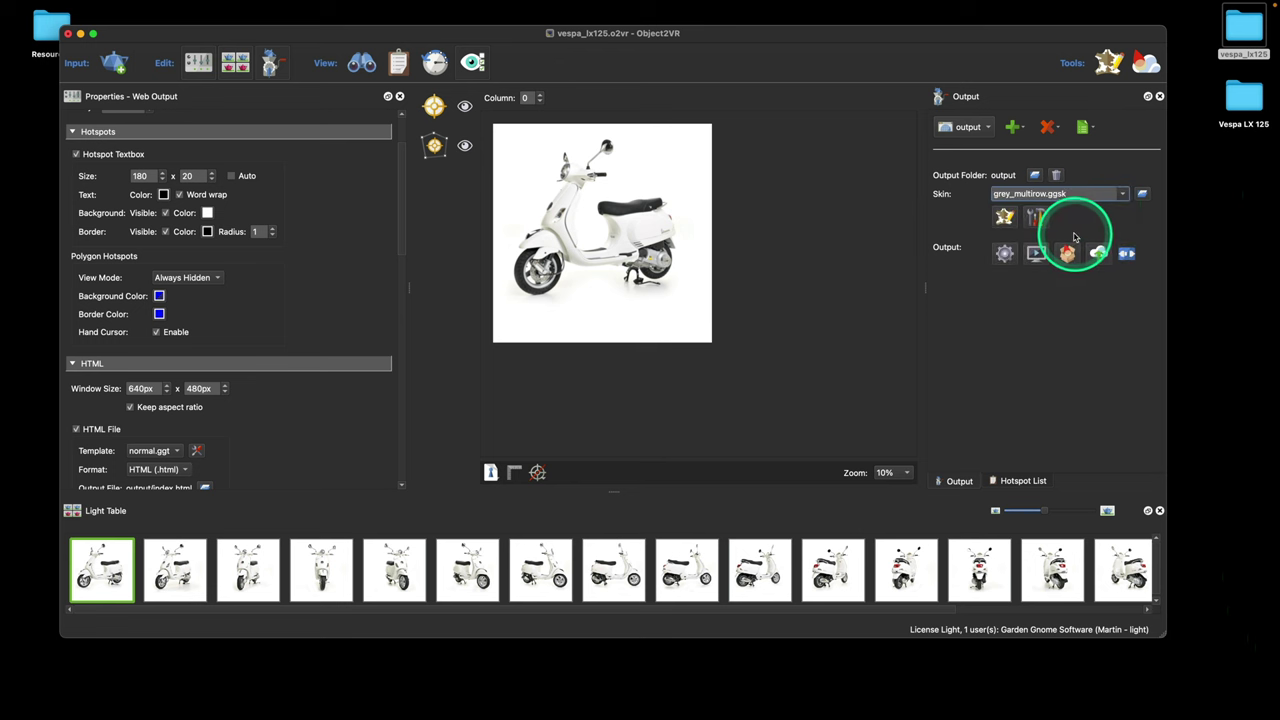
click(1120, 194)
click(1072, 222)
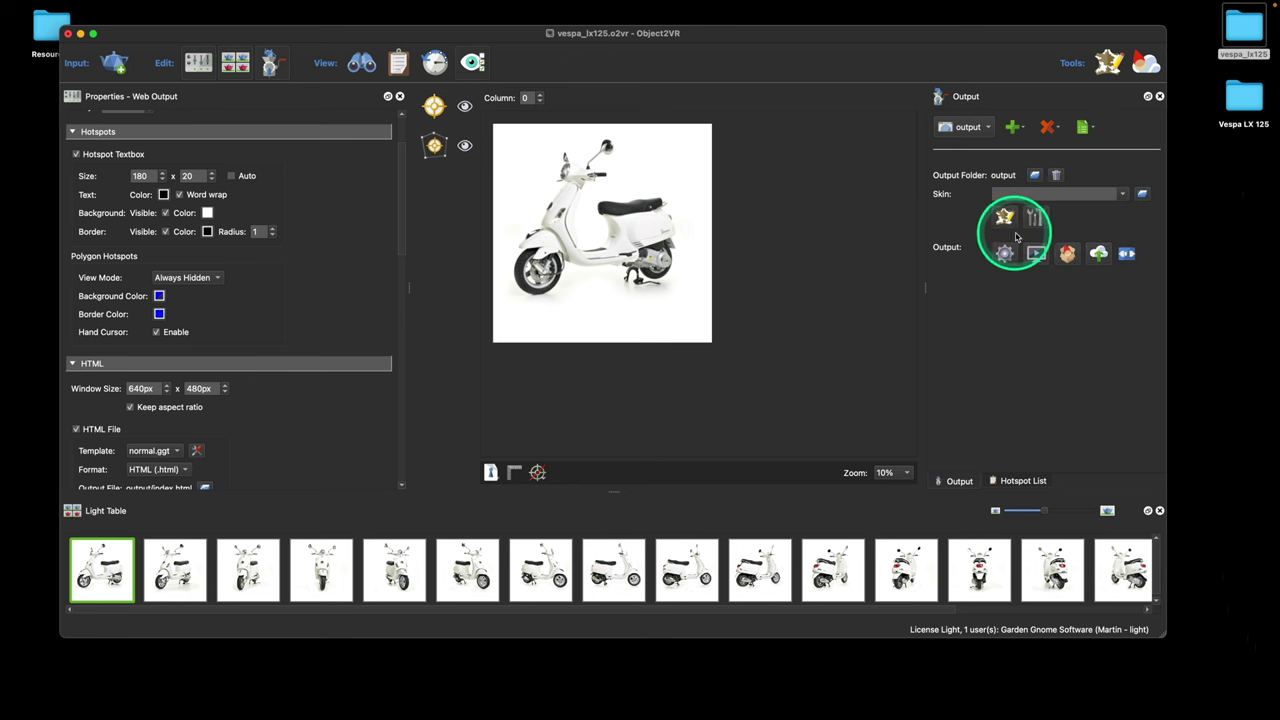
click(1121, 194)
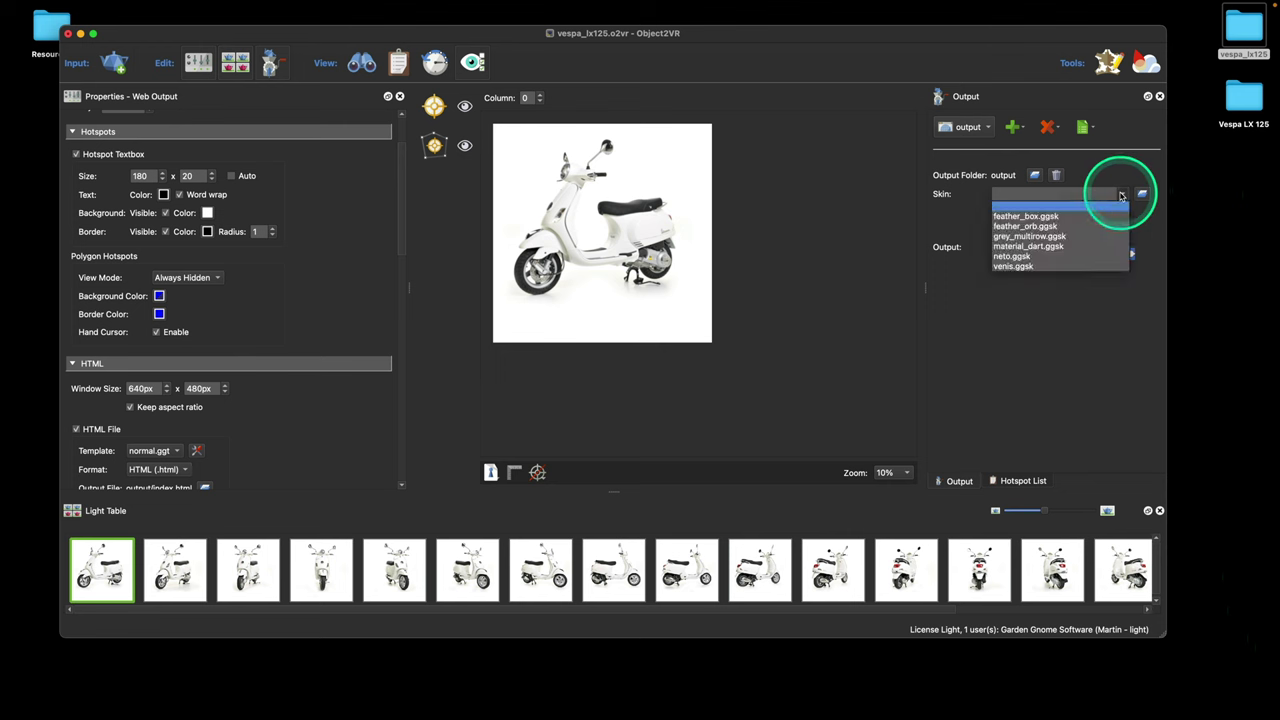
click(1084, 216)
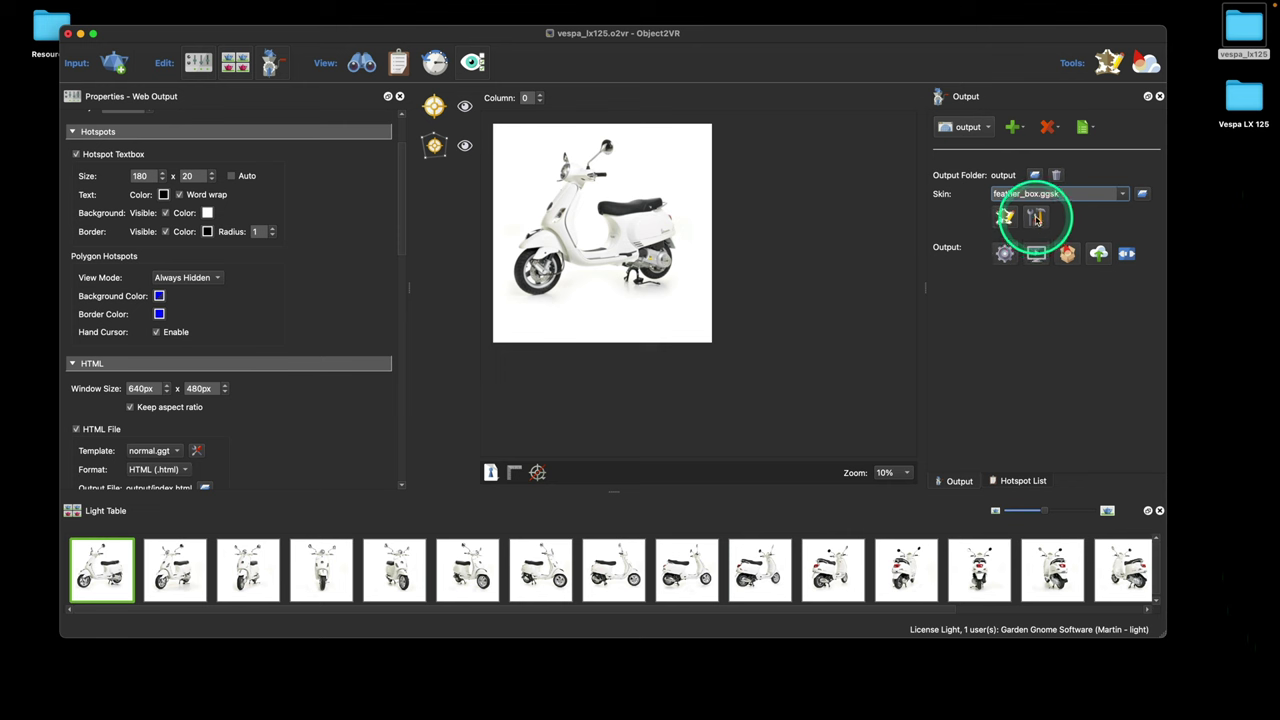
Enable the Controller parameter in the feather_box skin configuration.
click(1036, 218)
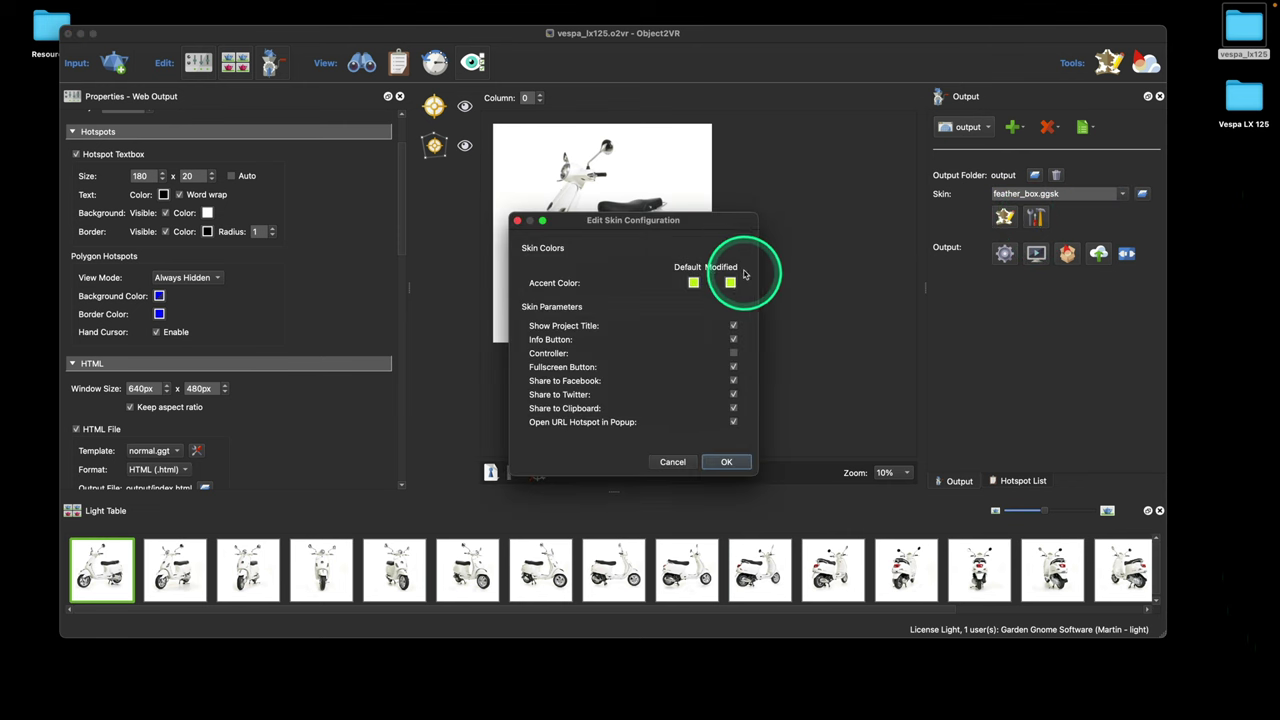
drag(726, 223, 678, 153)
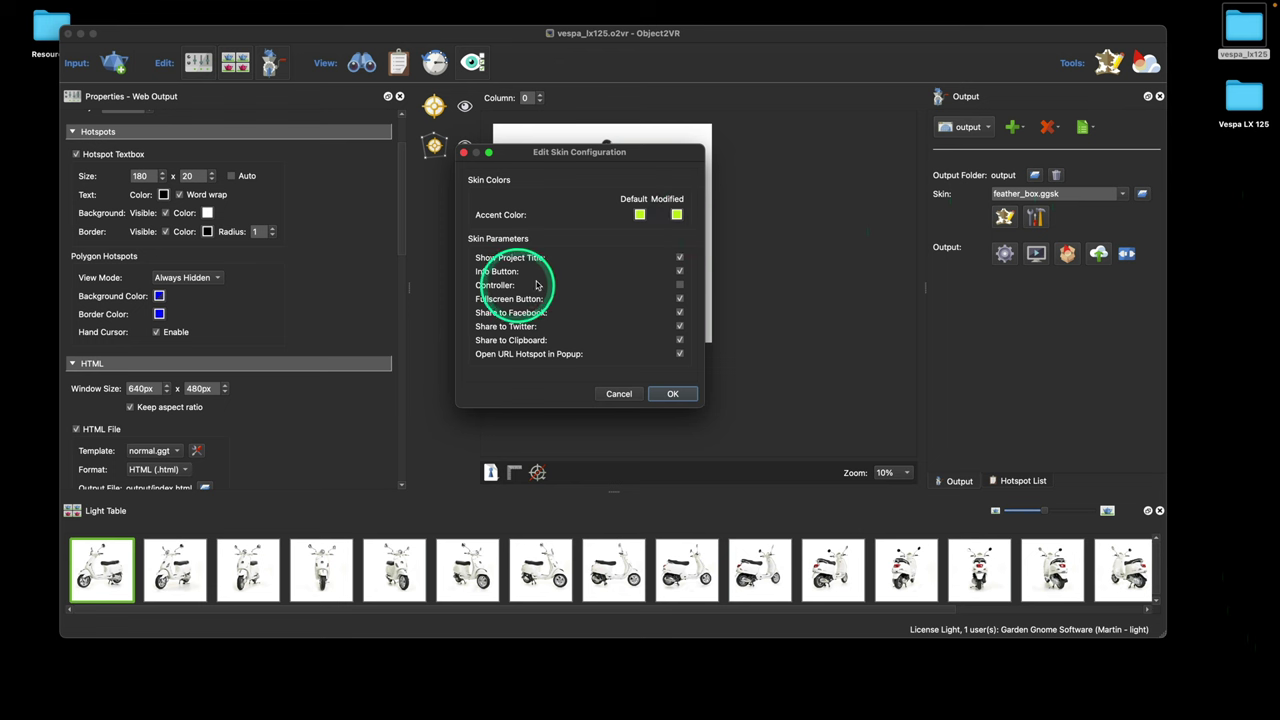
click(679, 285)
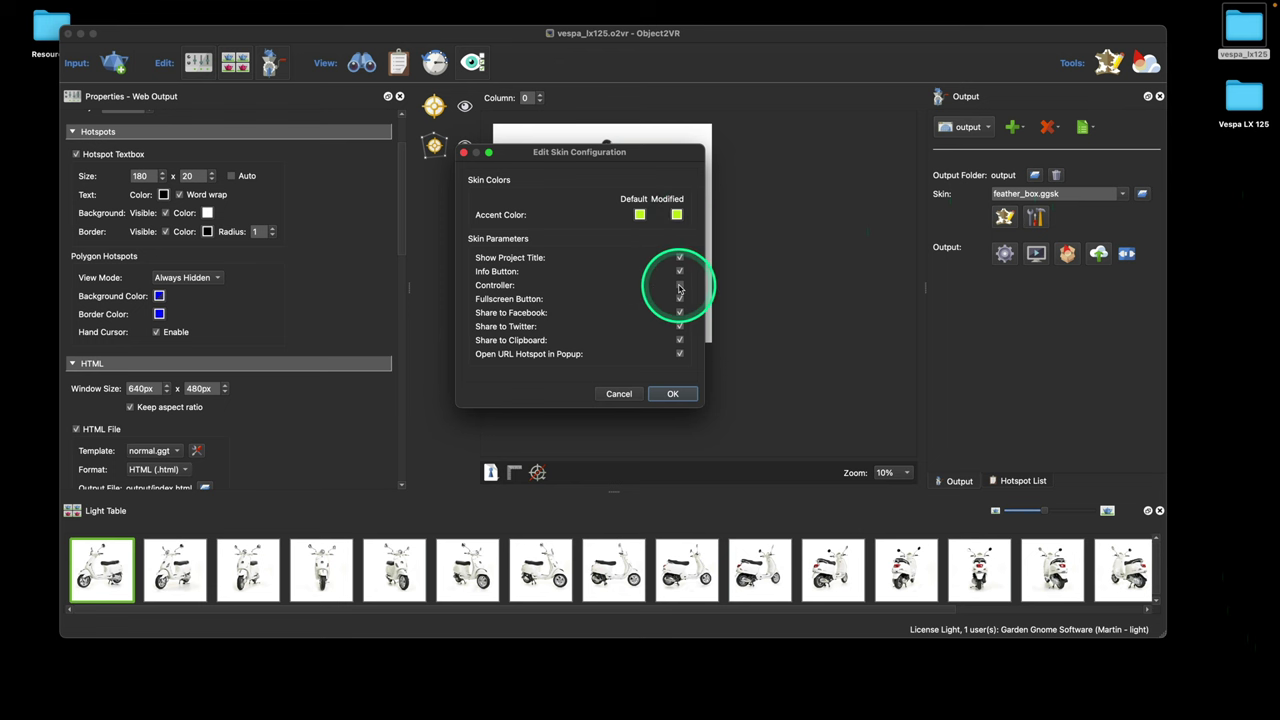
click(677, 395)
Regenerate the Web output over the existing files, test the skin's rotation arrows in the browser, and close the preview.
click(1004, 253)
click(685, 261)
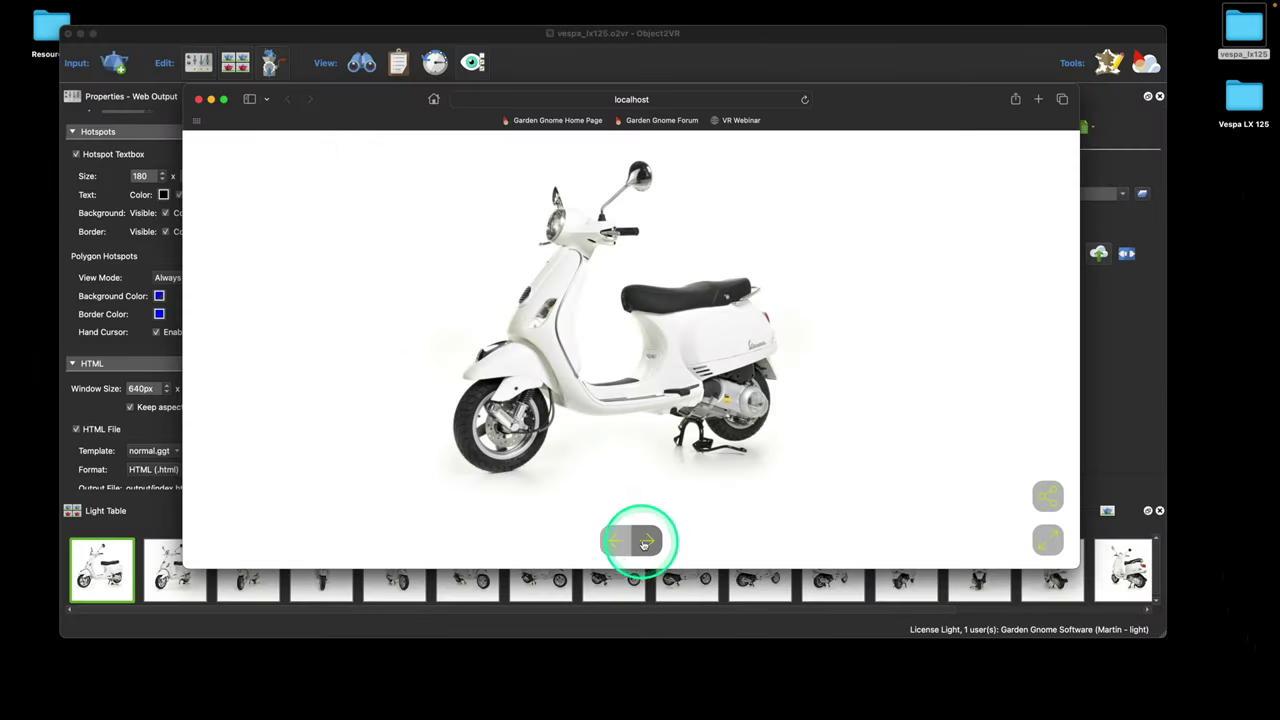
click(617, 543)
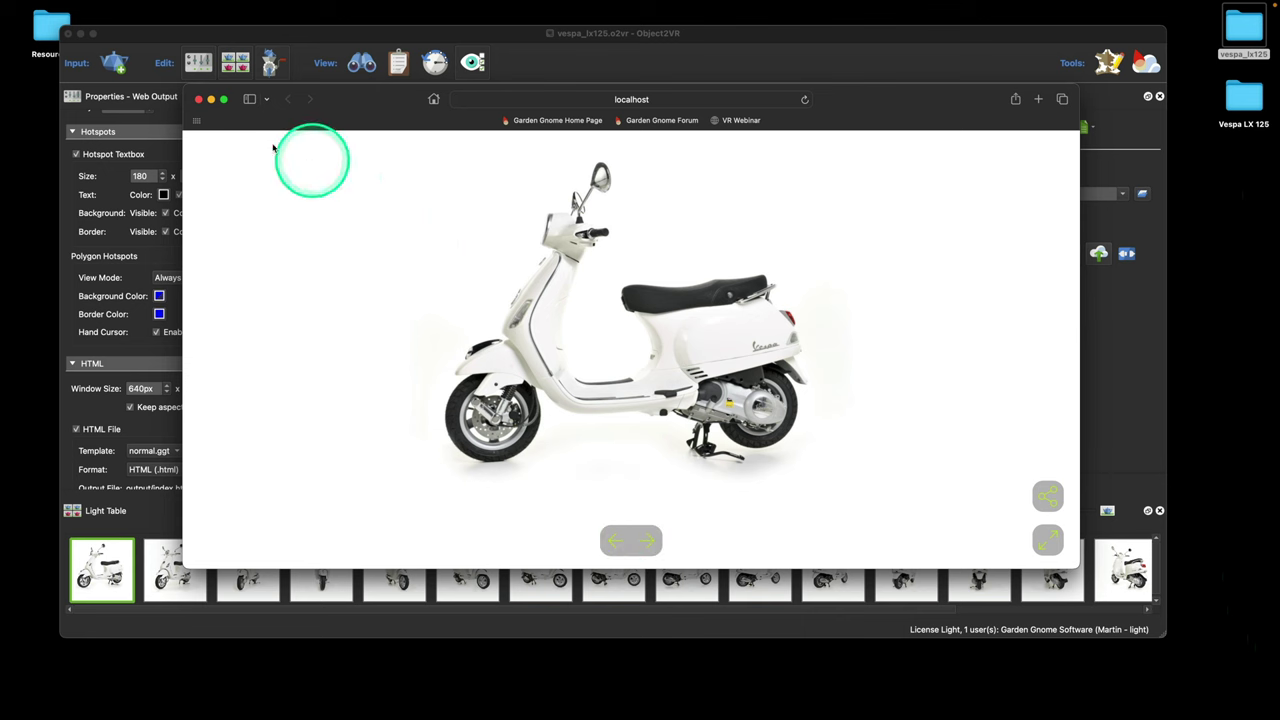
click(198, 99)
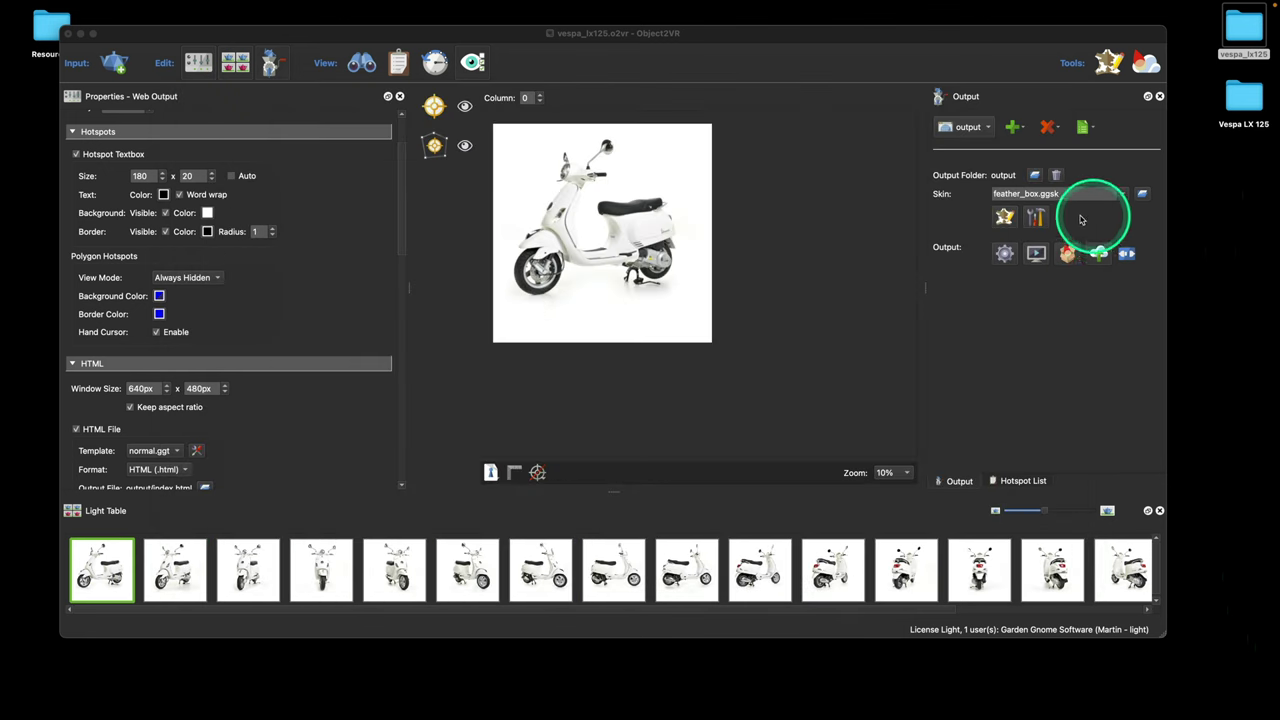
Set the feather_box skin's modified accent color to grey #686868.
click(1040, 219)
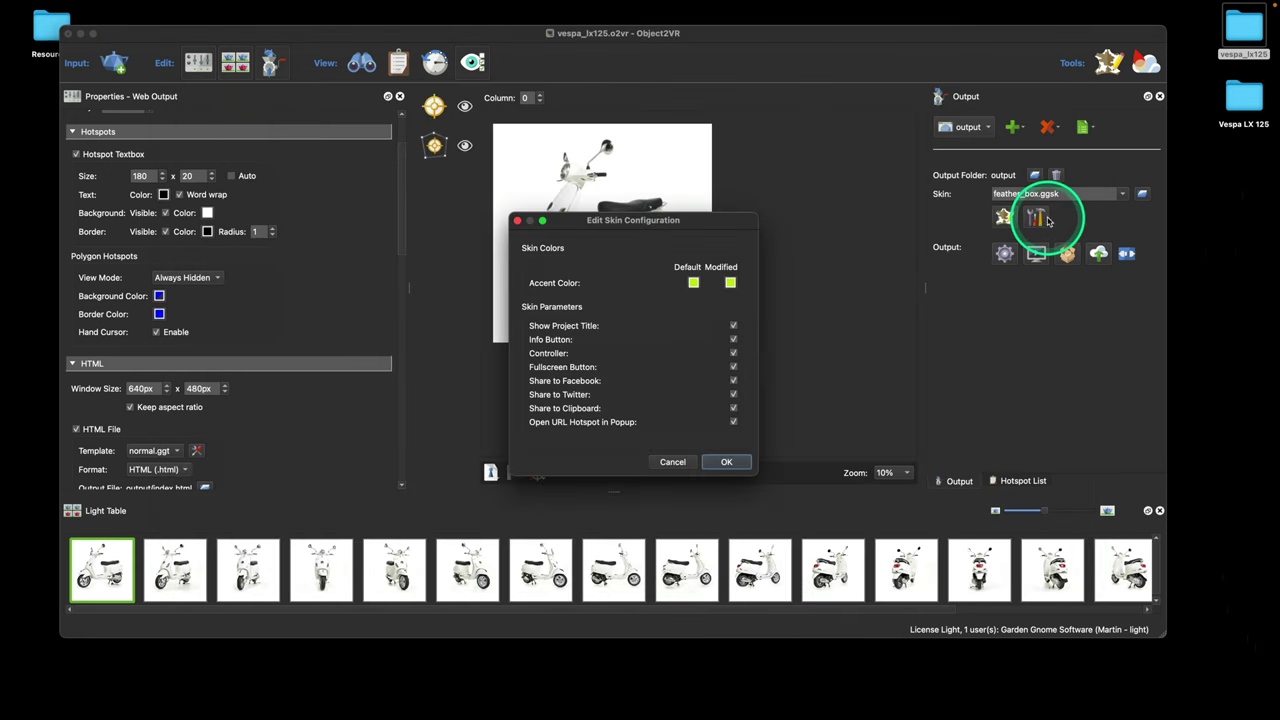
click(730, 282)
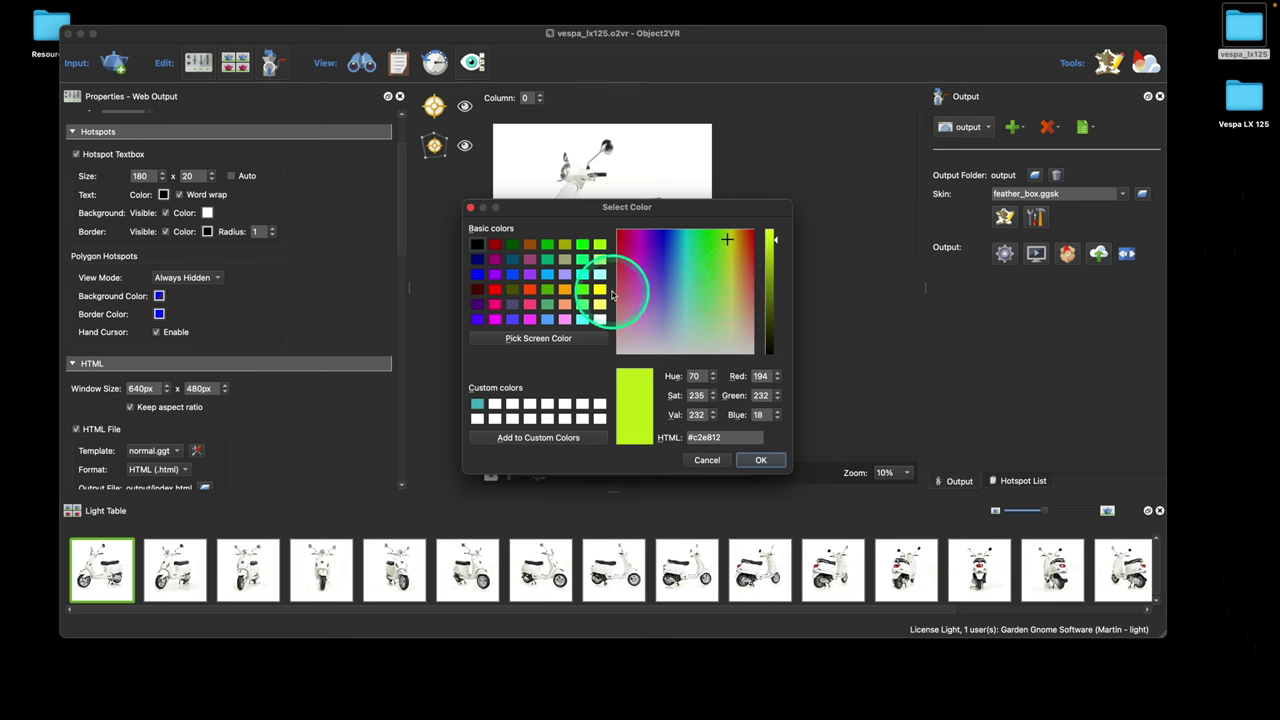
click(477, 244)
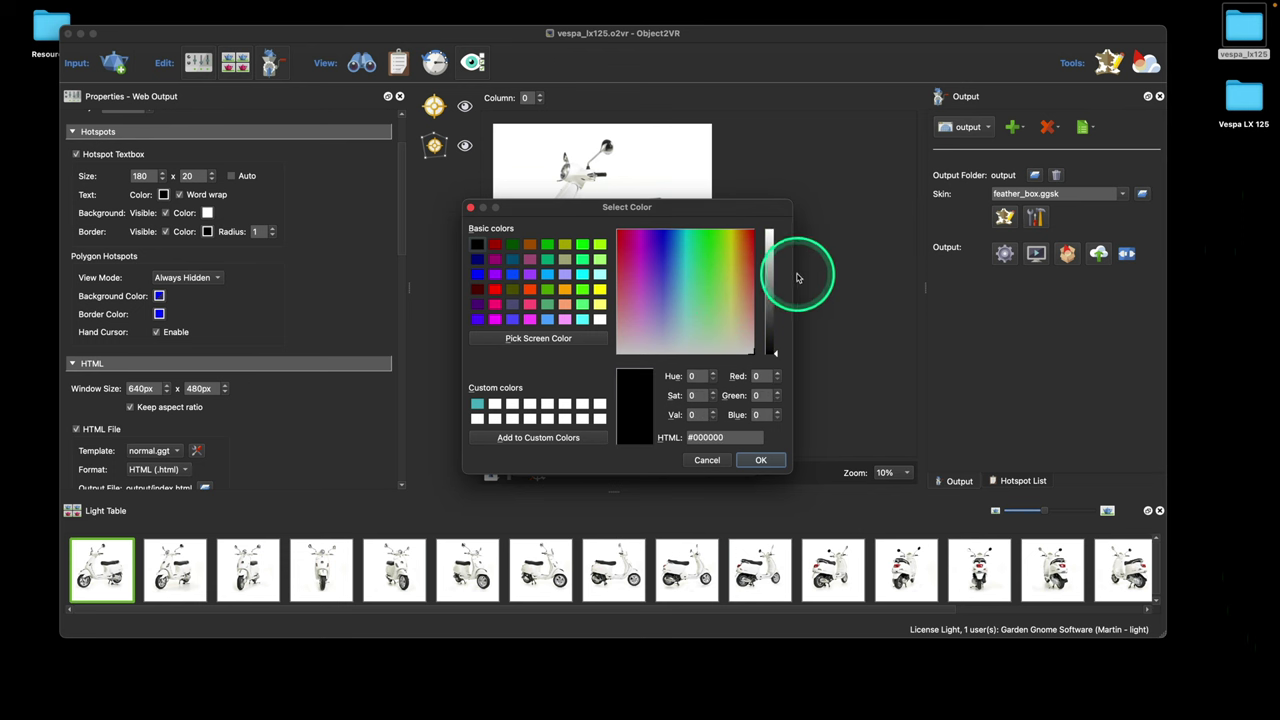
drag(768, 350, 778, 305)
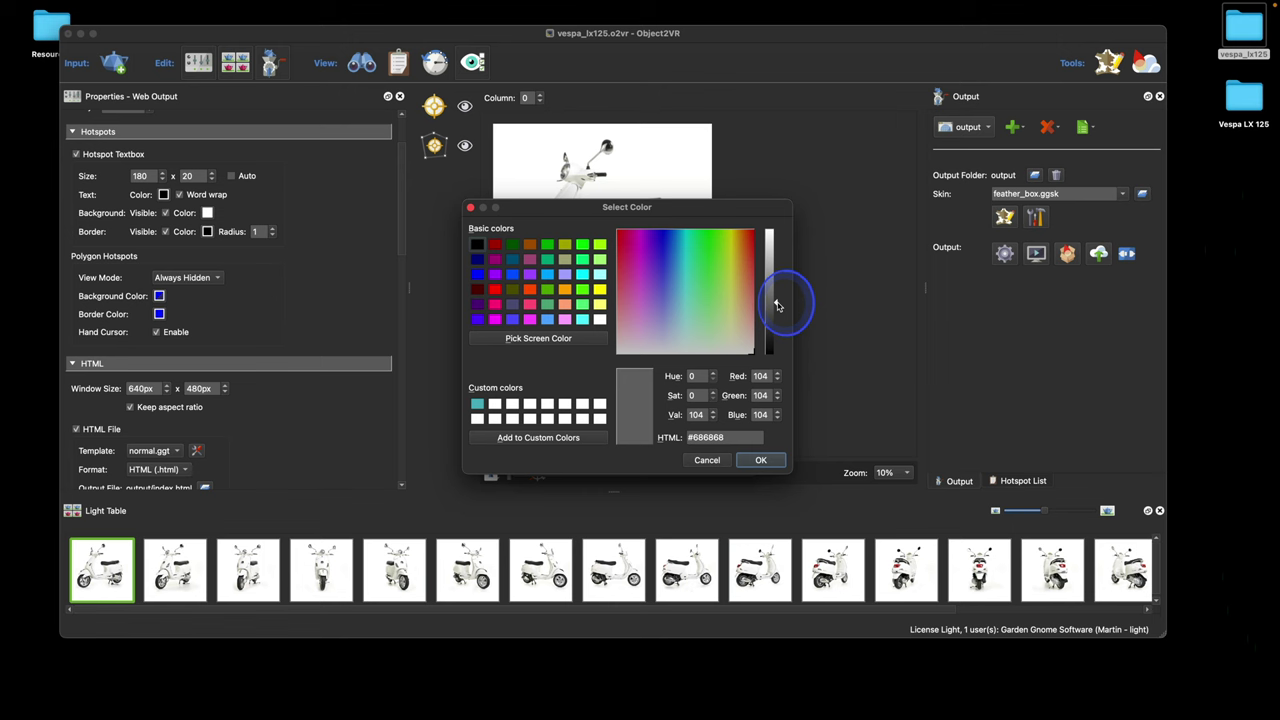
click(760, 460)
click(740, 465)
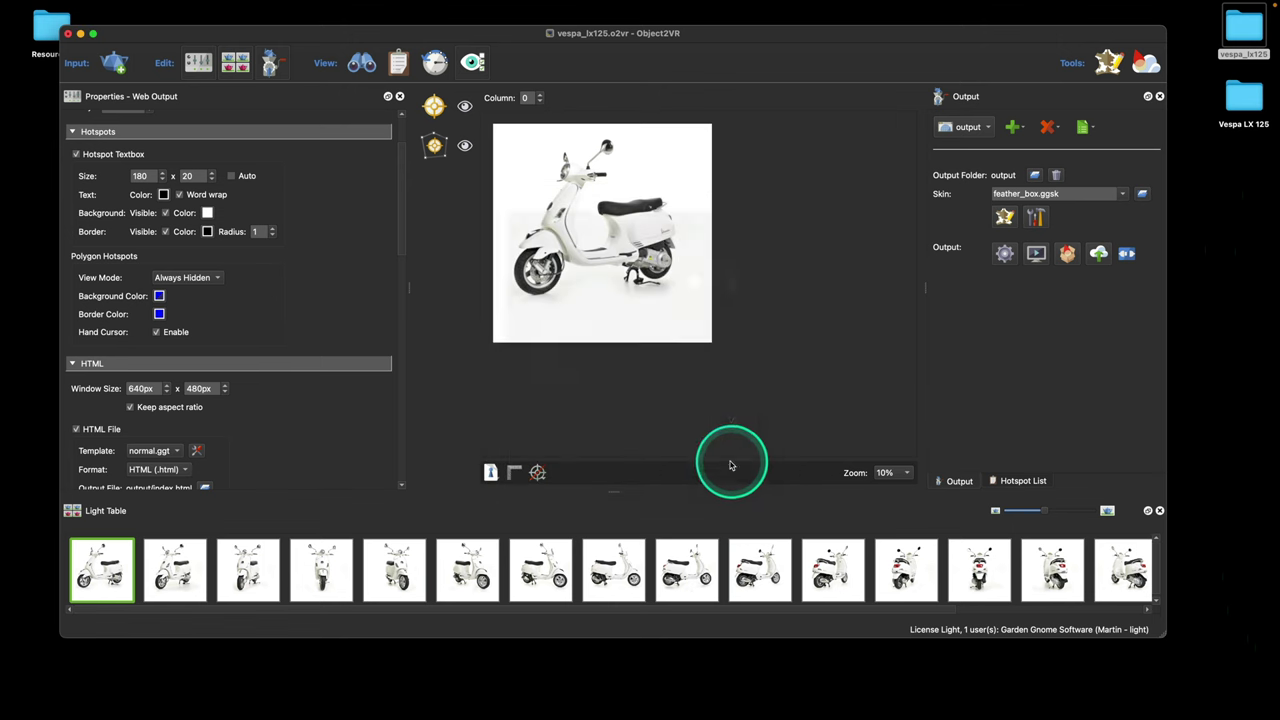
Regenerate the Web output over the existing files, check the recolored skin controls in the browser, and close the preview.
click(1004, 253)
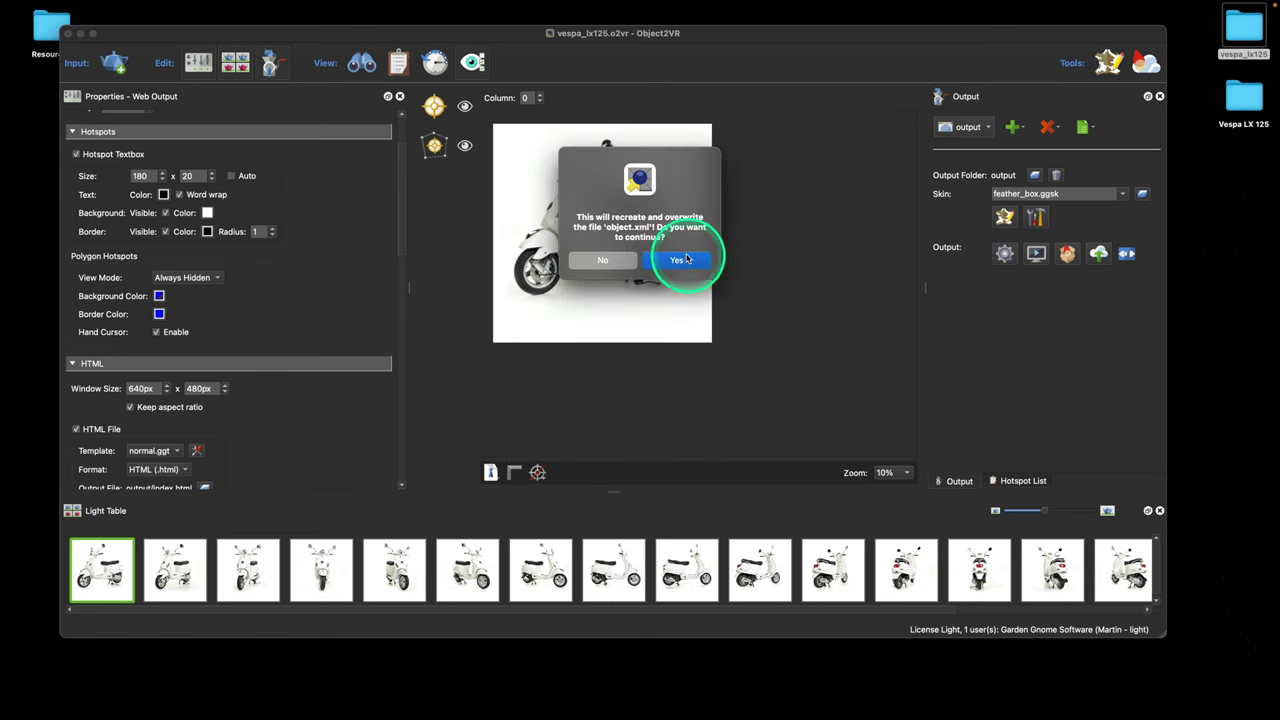
click(679, 260)
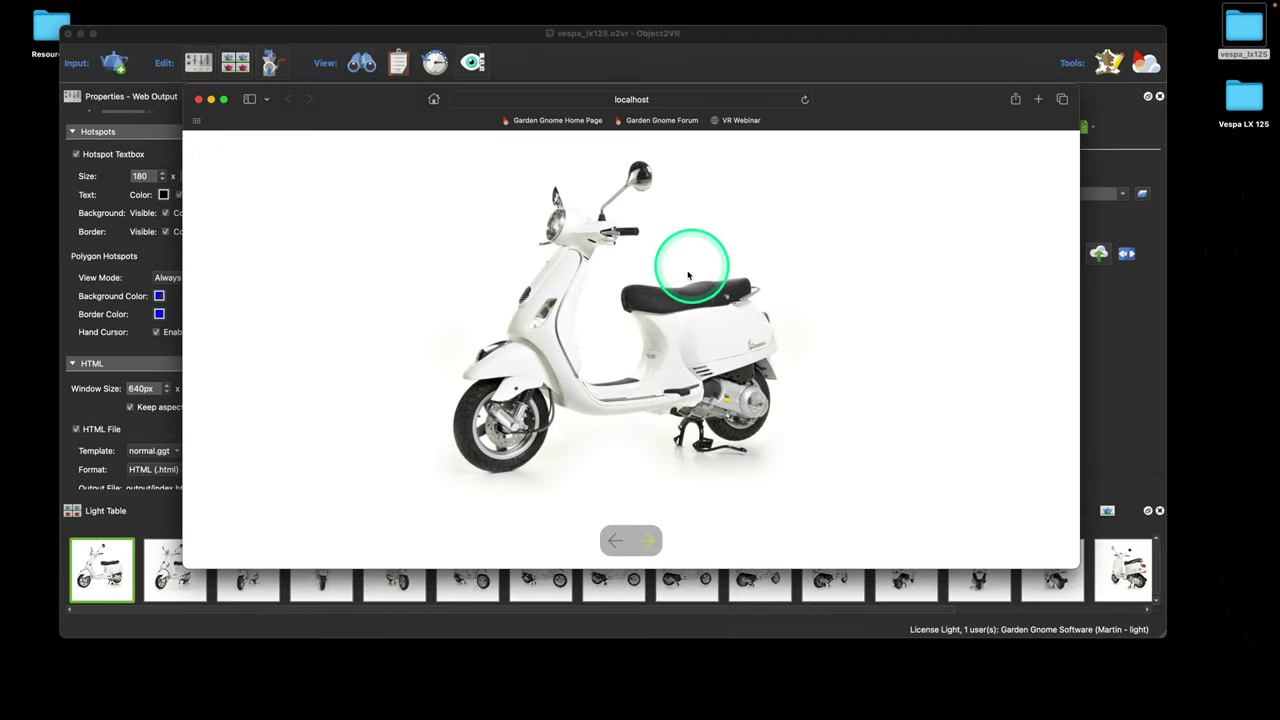
mouse_move(623, 434)
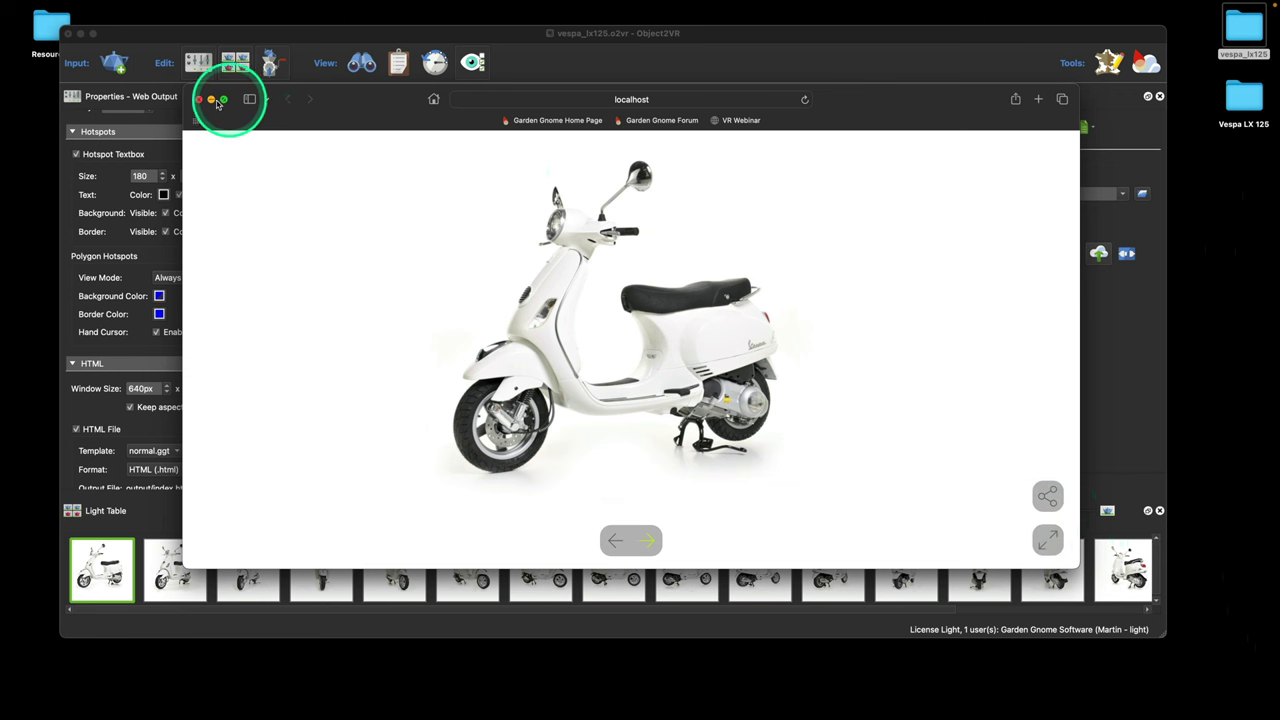
click(200, 100)
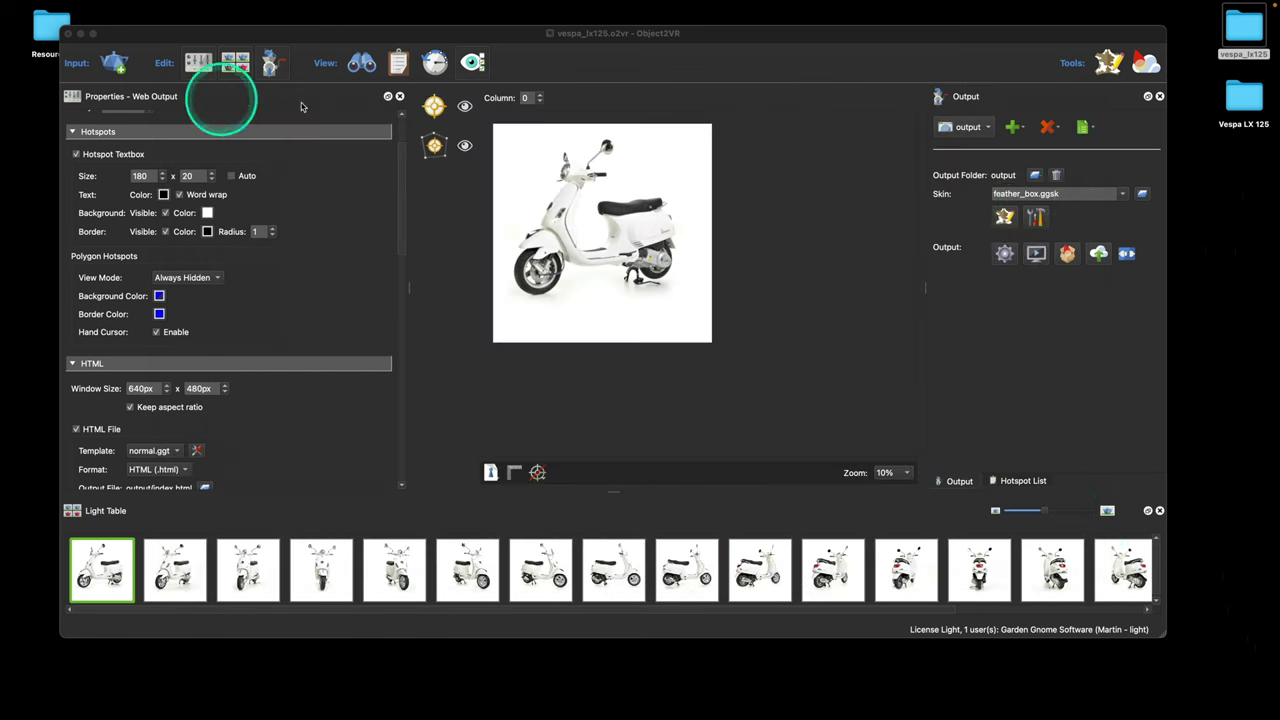
Maximize the project window, switch the output skin to feather_orb.ggsk, and regenerate the Web output, overwriting the existing files.
double_click(986, 34)
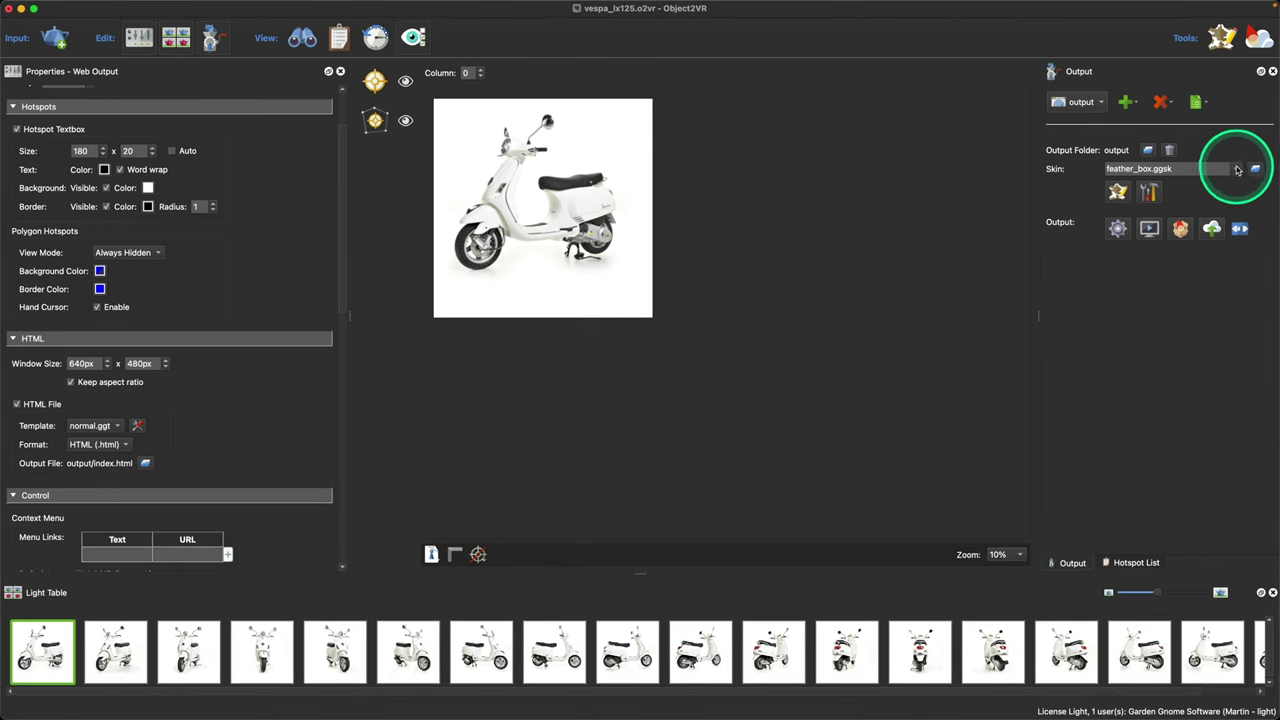
click(1233, 166)
click(1216, 203)
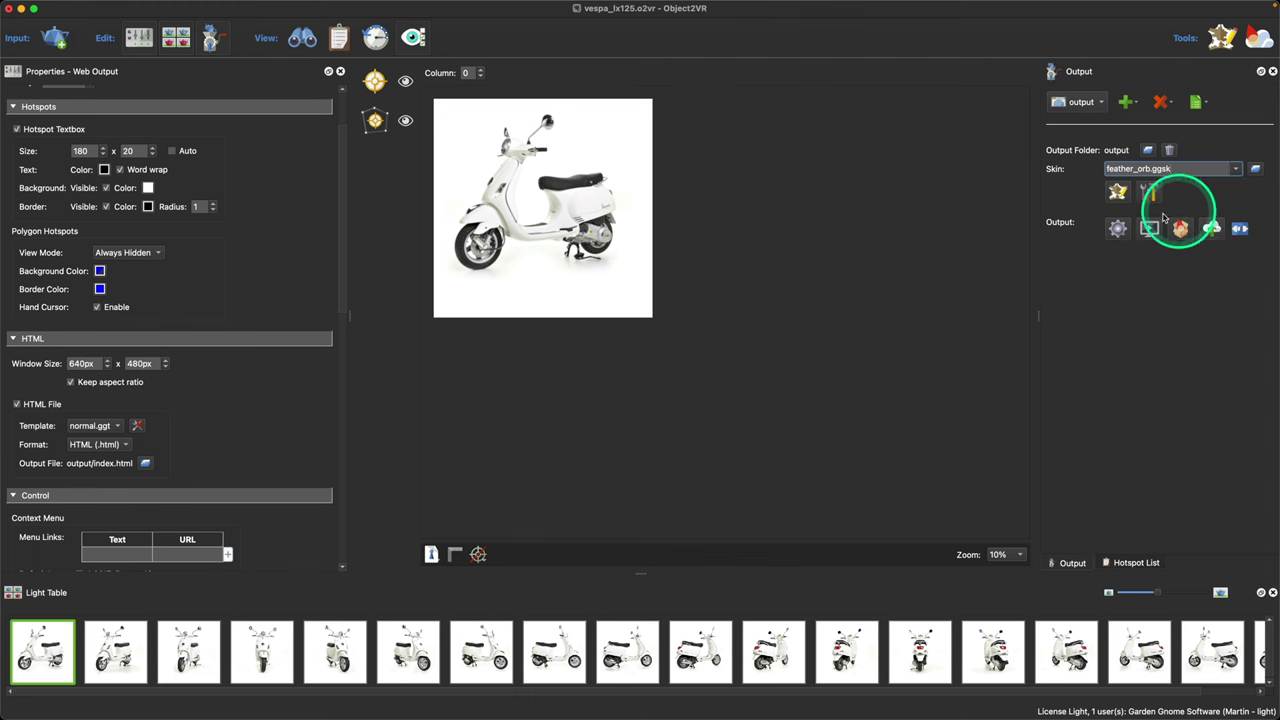
click(1117, 228)
click(690, 261)
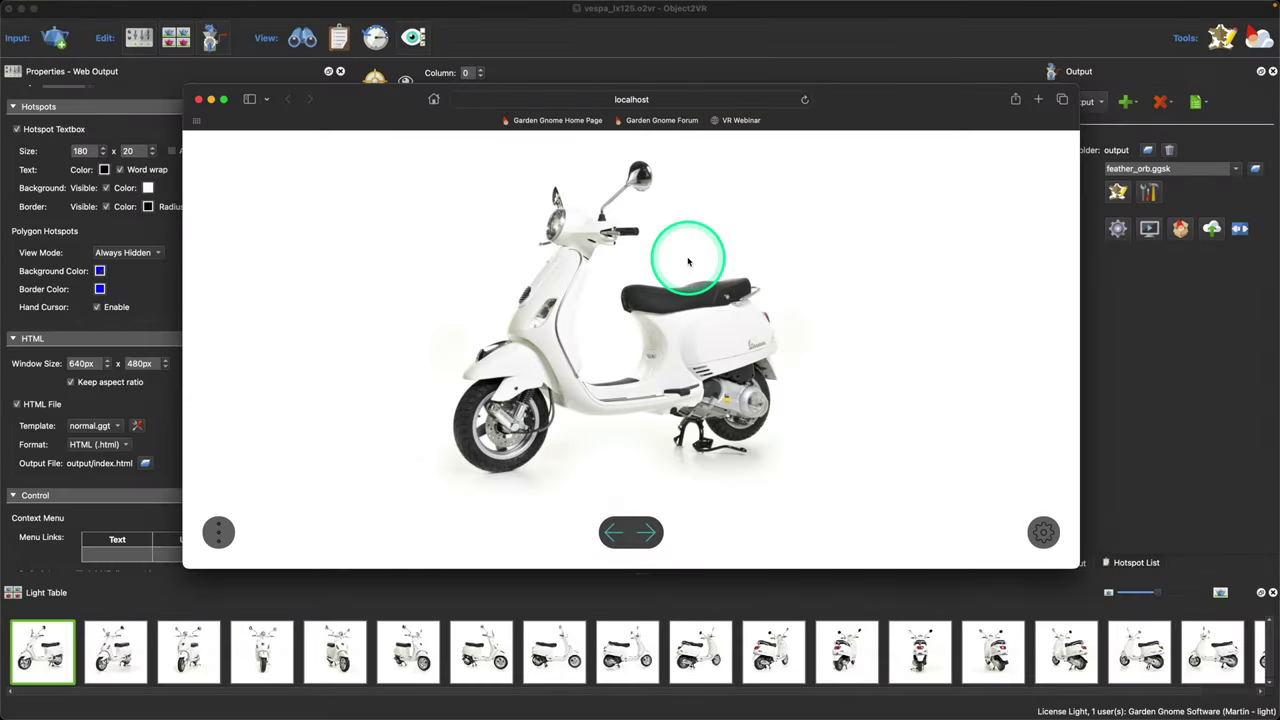
Test the feather_orb skin's pop-out menus, rotation controller and auto rotation in the browser, and close the preview.
key(ctrl+Up)
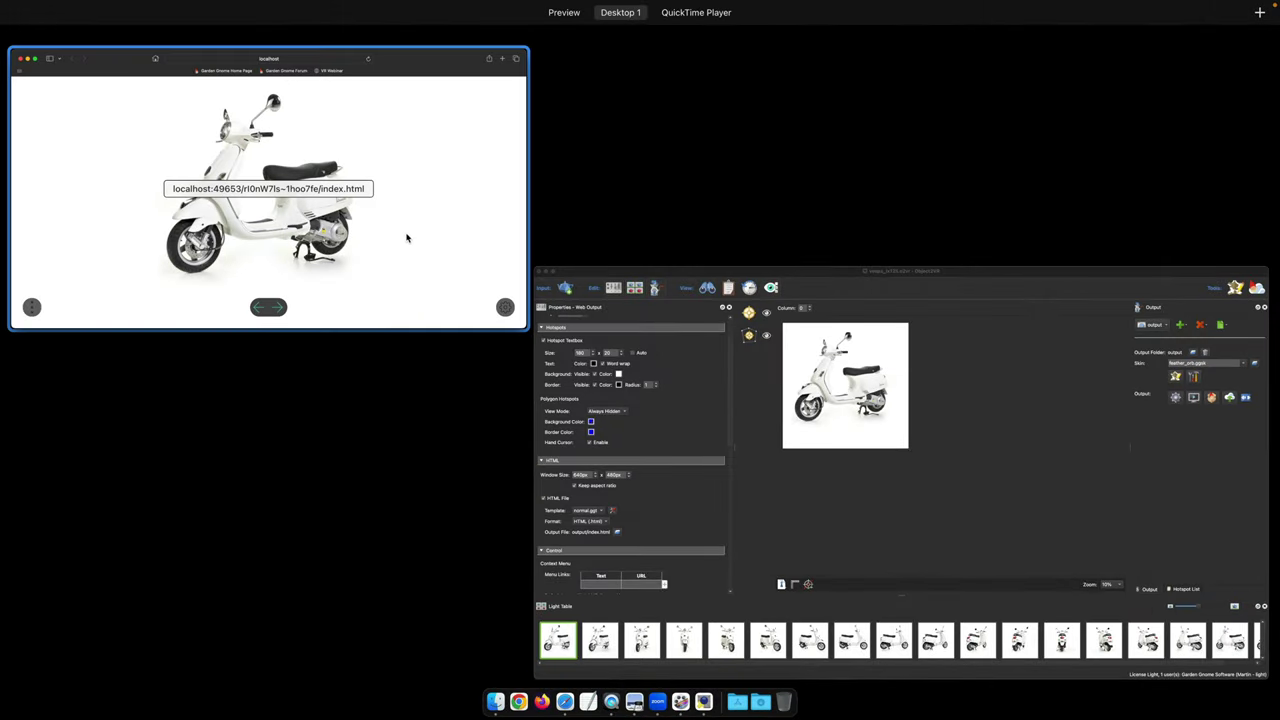
click(406, 237)
click(220, 530)
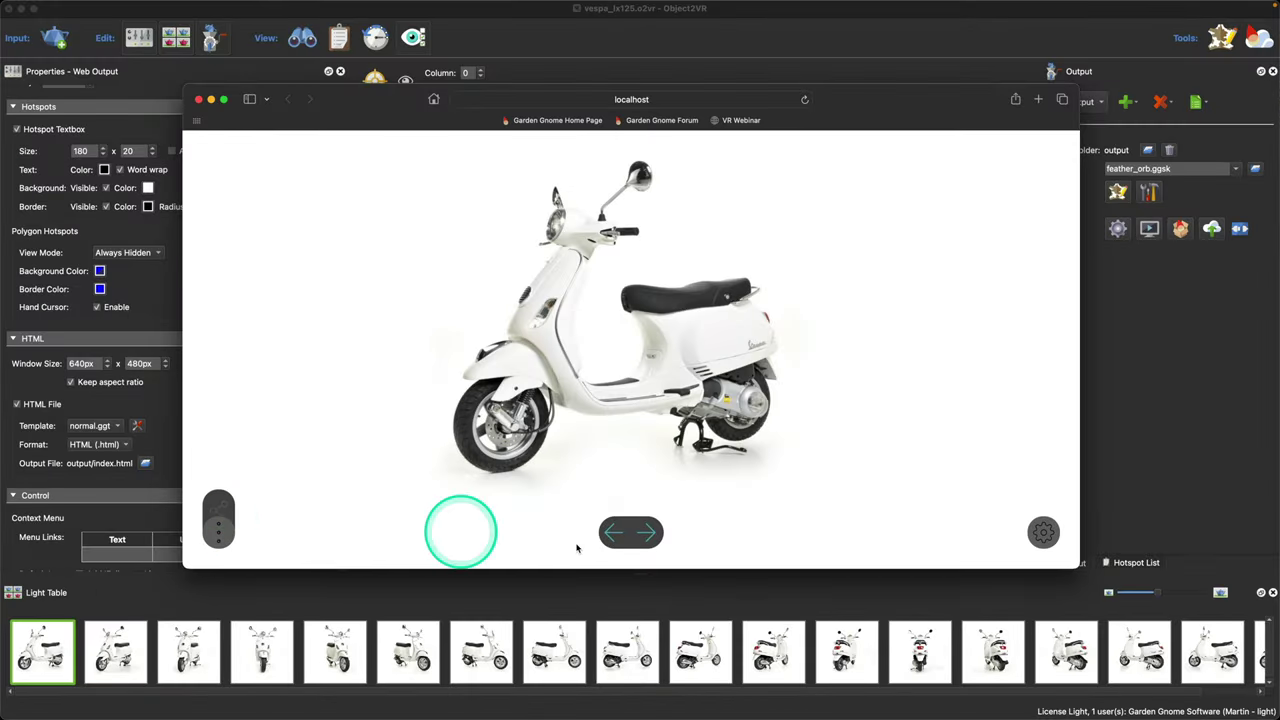
drag(640, 538, 626, 531)
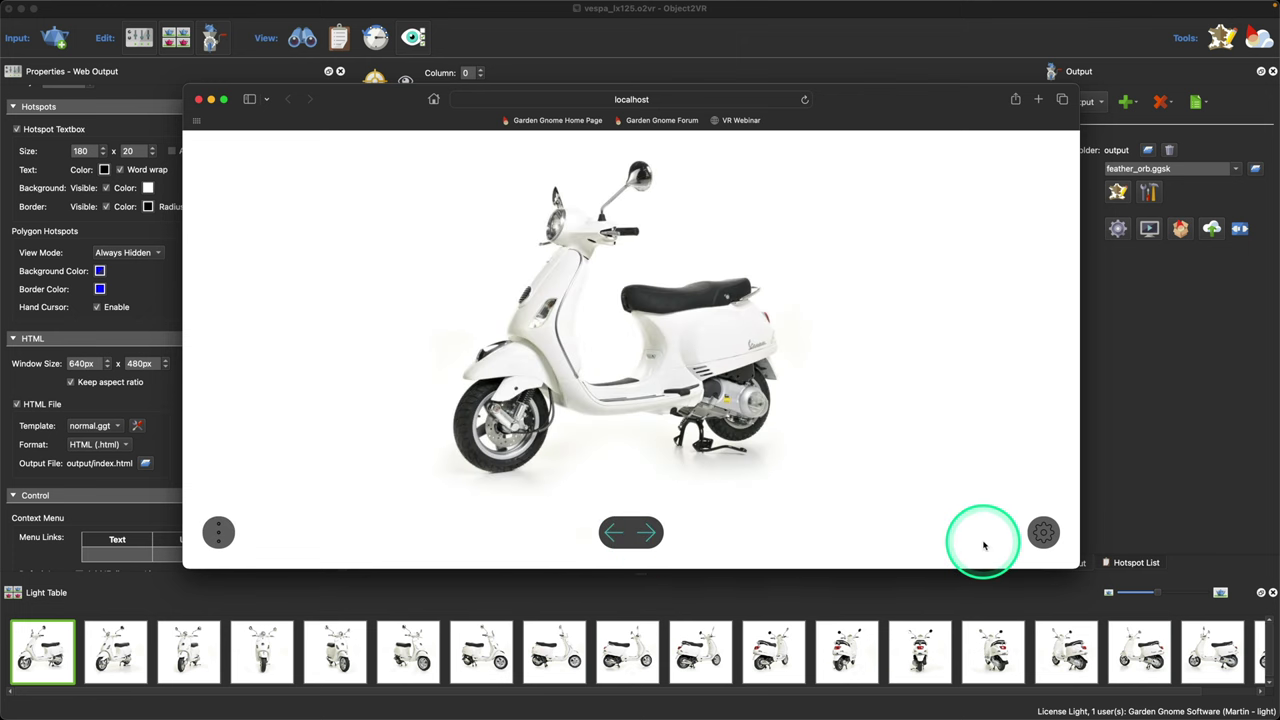
click(1043, 530)
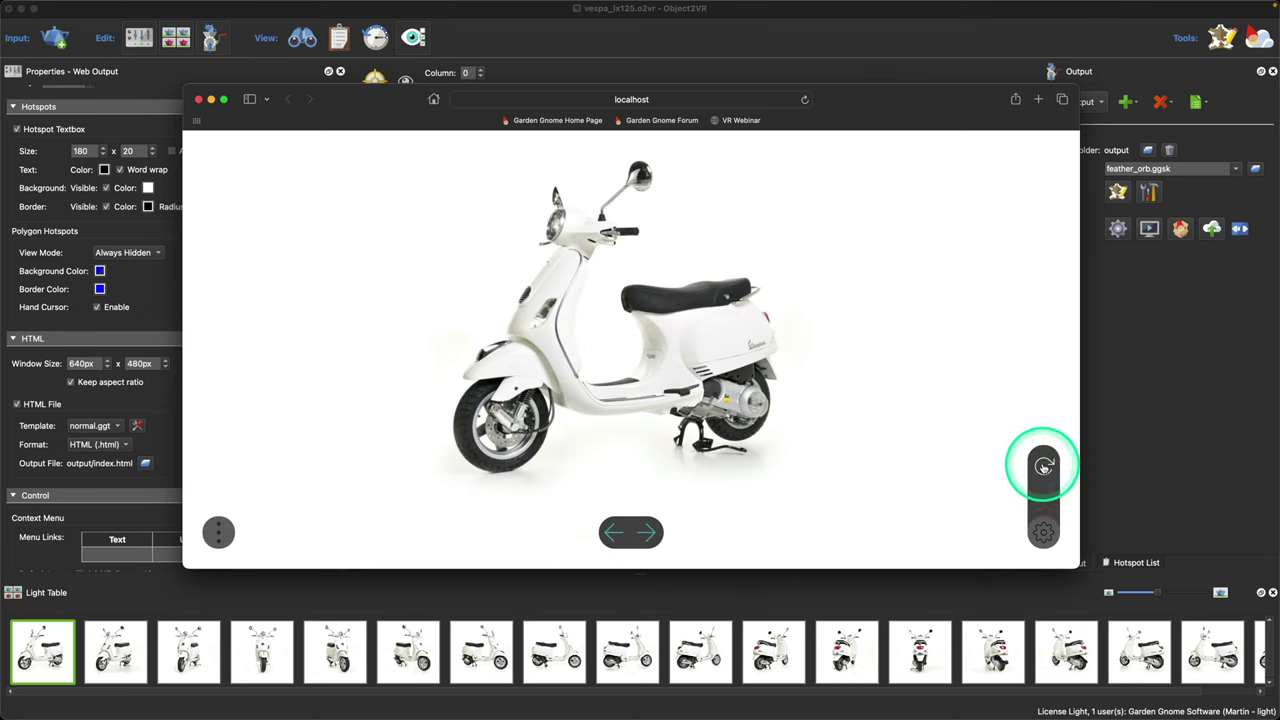
click(1043, 466)
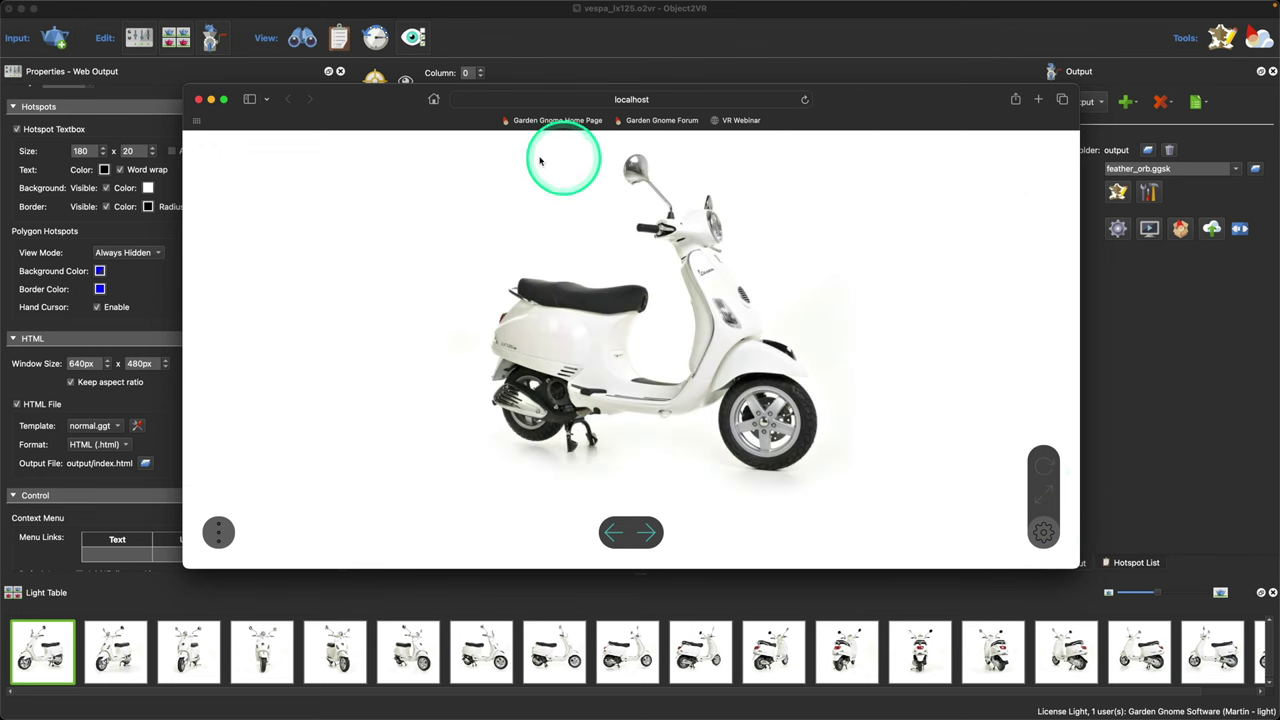
click(198, 99)
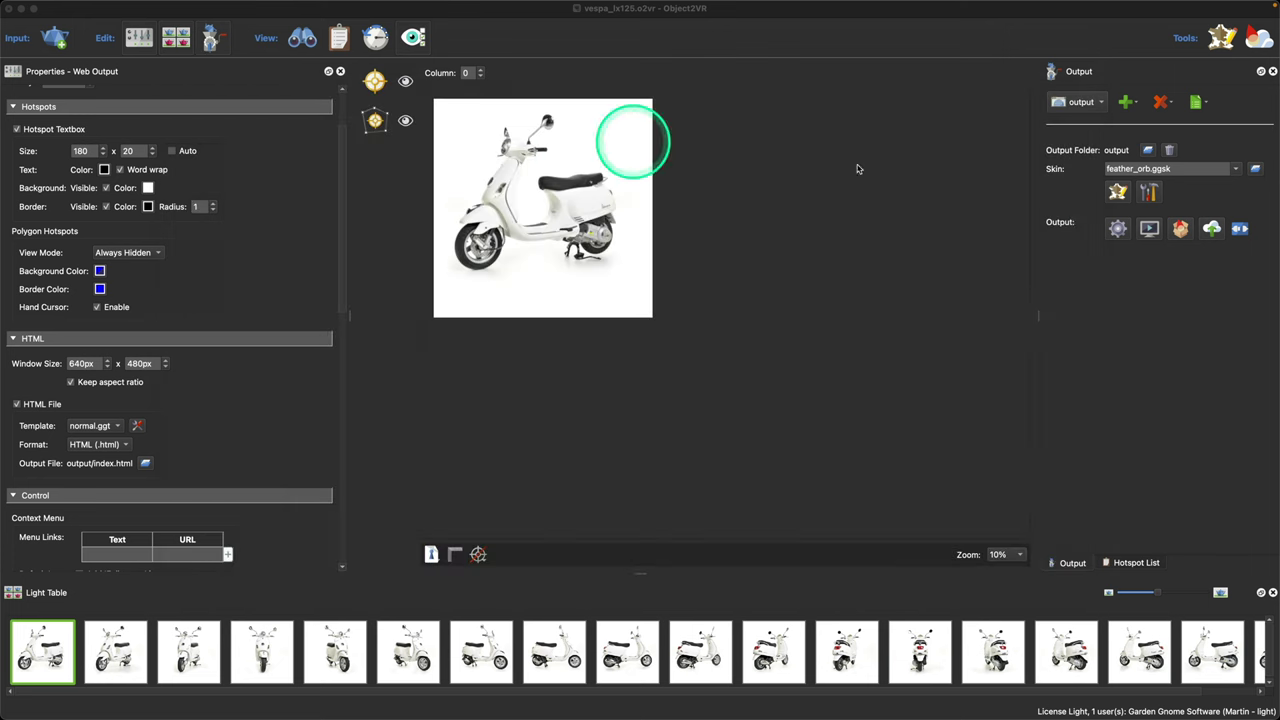
Try resetting the feather_orb accent color to its default in the skin configuration, and cancel the dialog.
click(1151, 191)
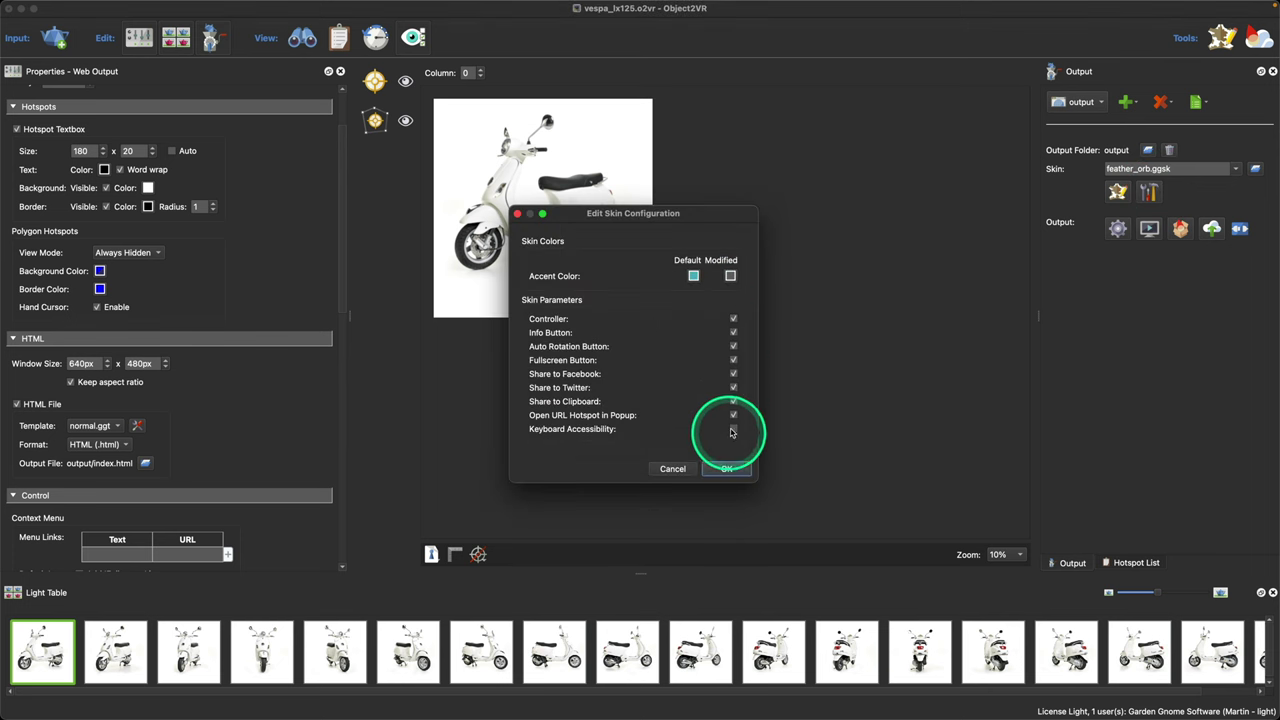
click(693, 279)
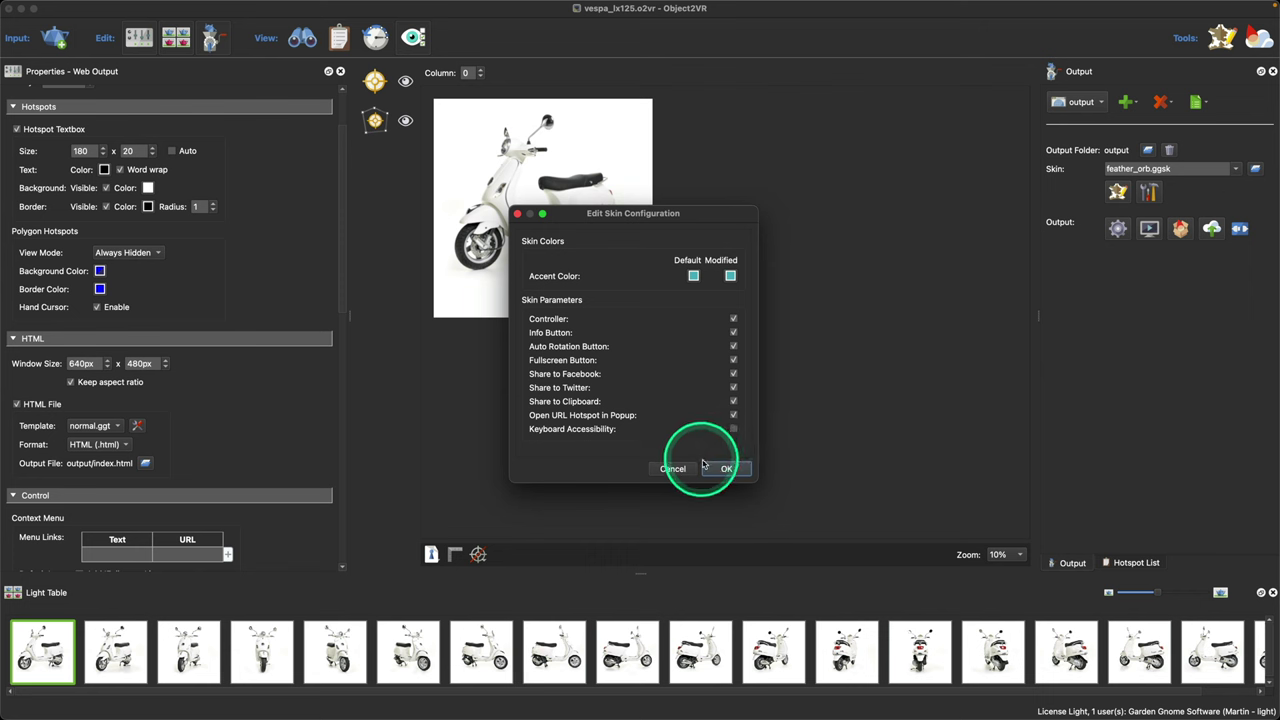
click(672, 469)
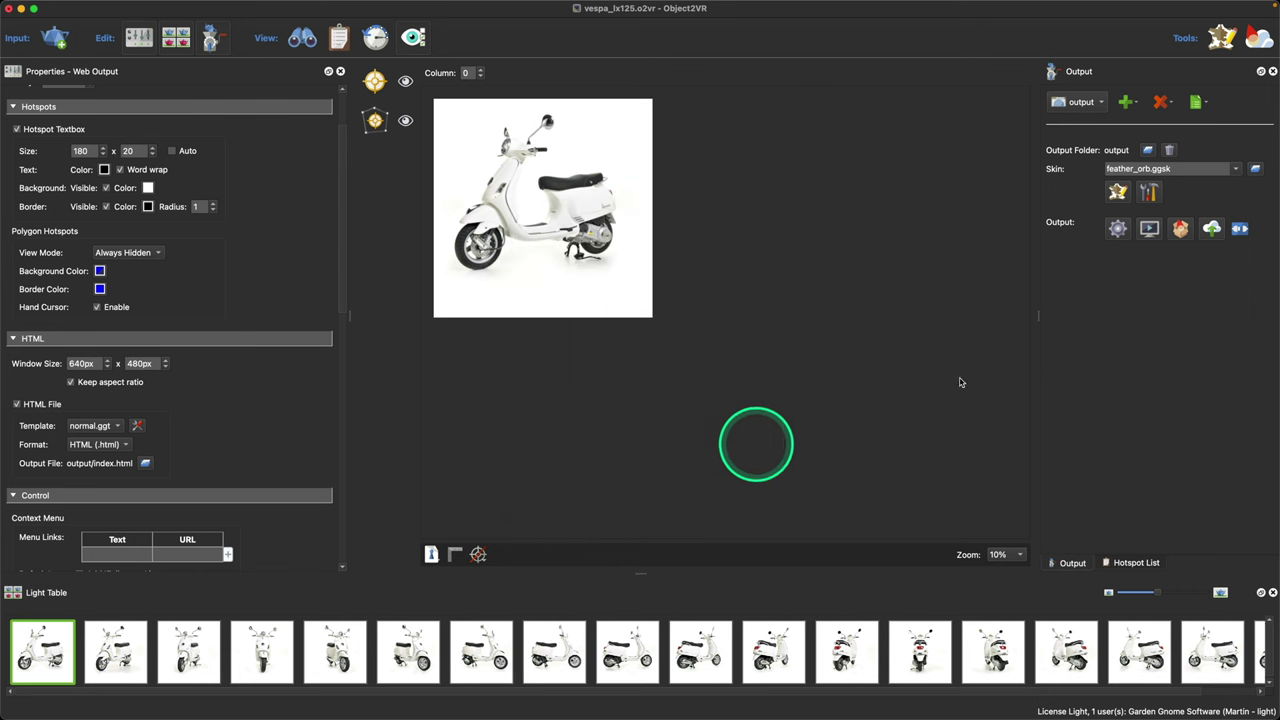
Switch the output skin to neto.ggsk and regenerate the Web output, overwriting the existing files.
click(1236, 169)
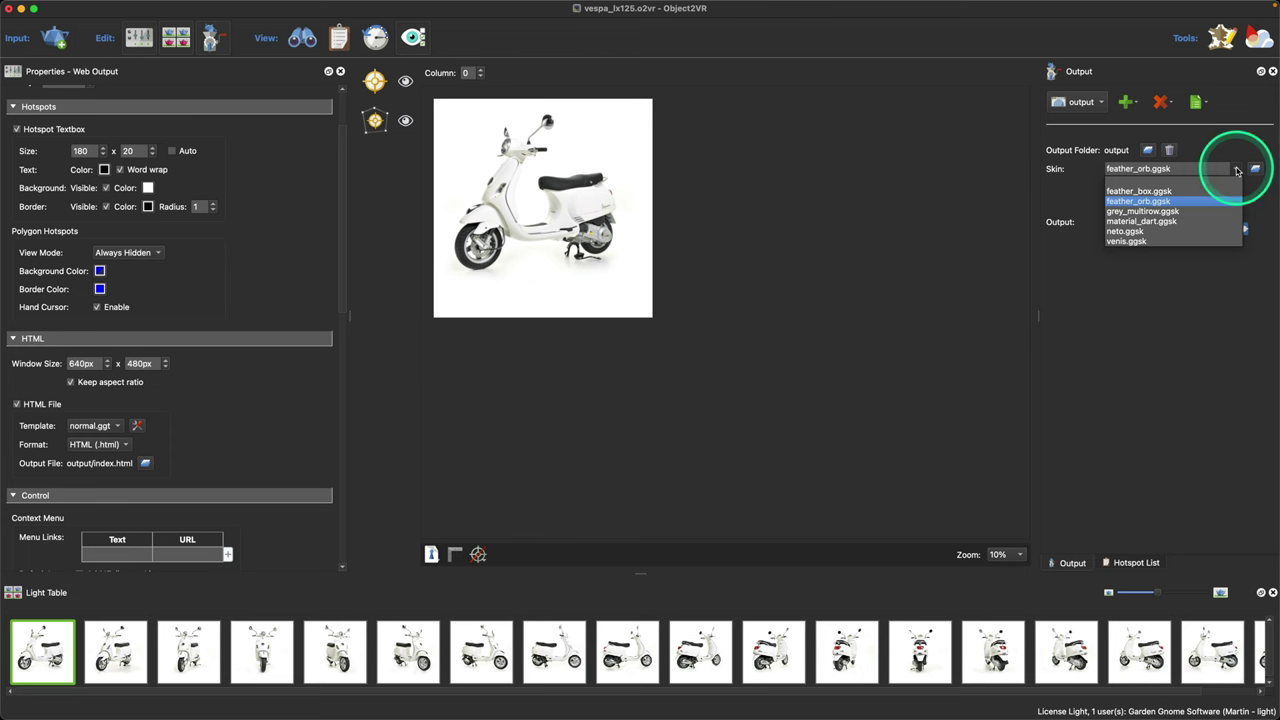
click(1138, 232)
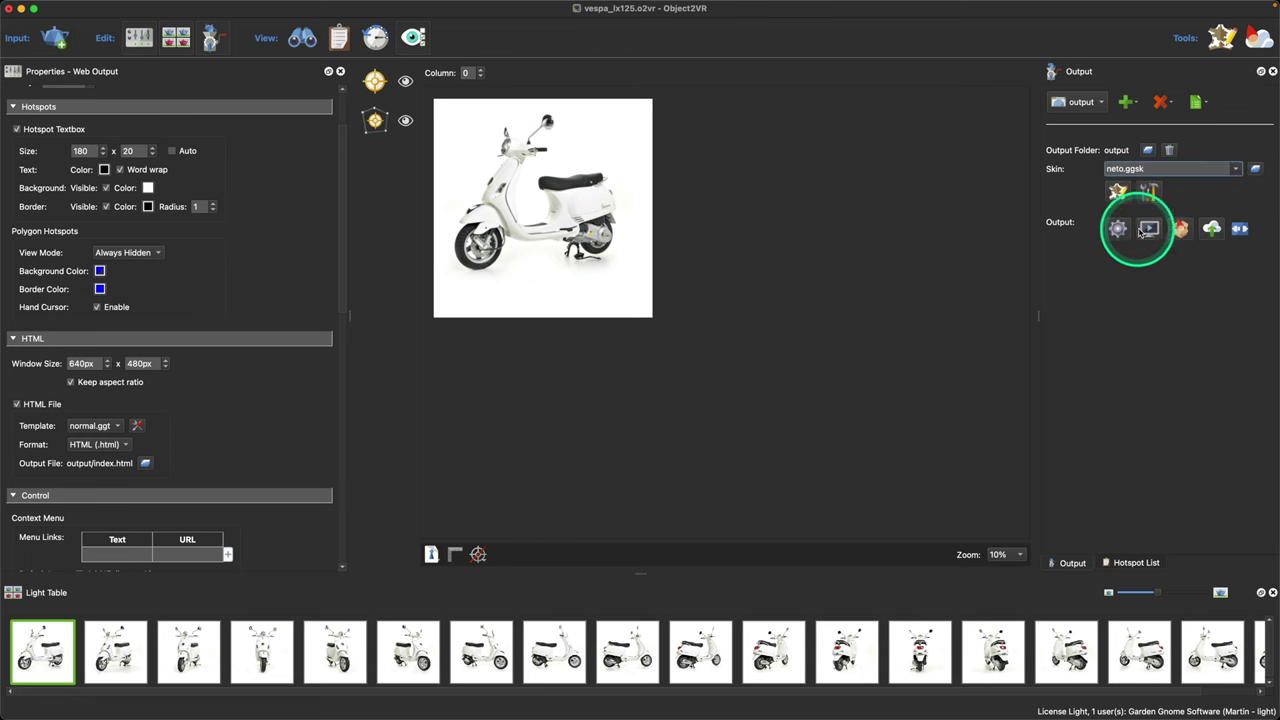
click(1117, 228)
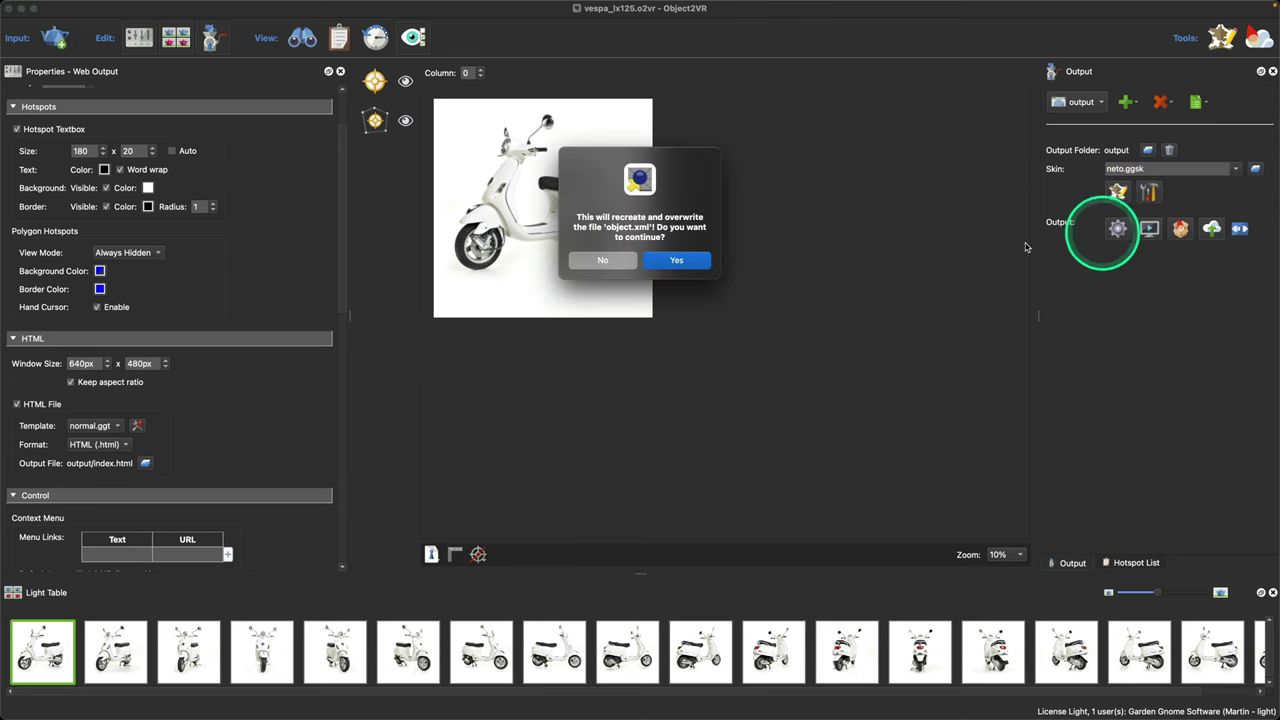
click(668, 262)
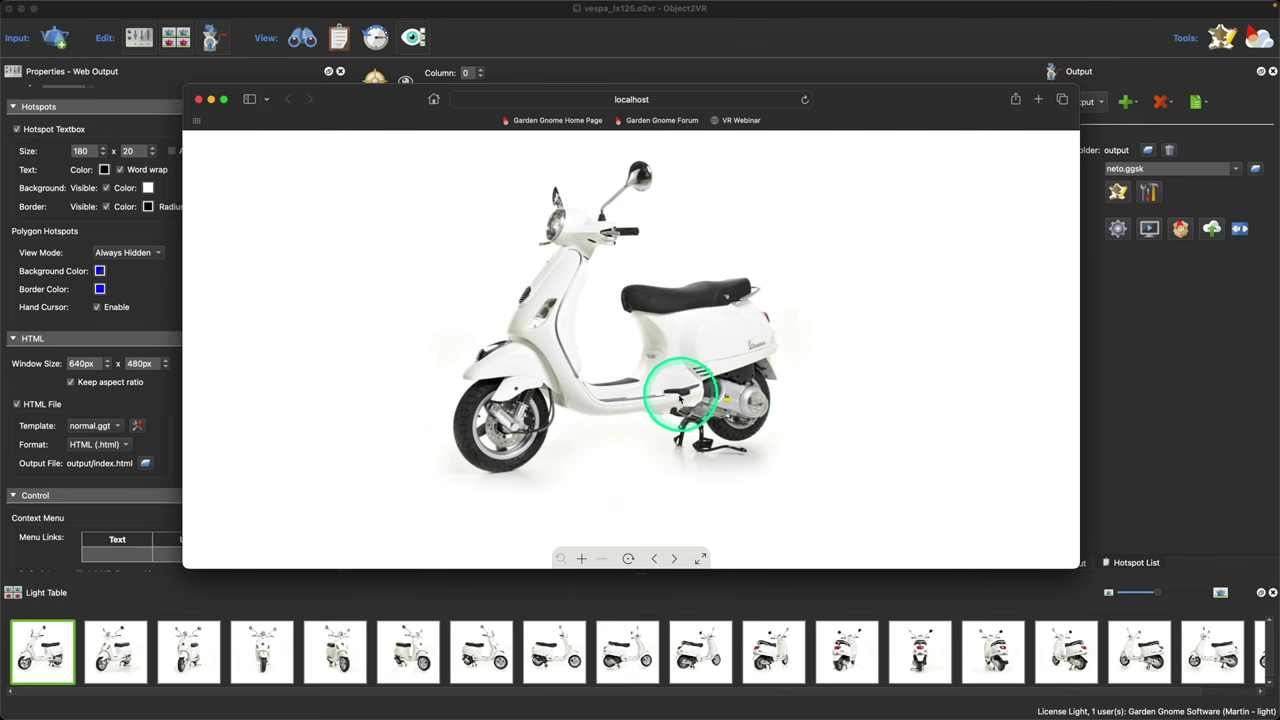
Test zooming the scooter in and out in the neto skin's browser preview, and reset the zoom.
scroll(678, 395, up, 3)
scroll(680, 392, down, 3)
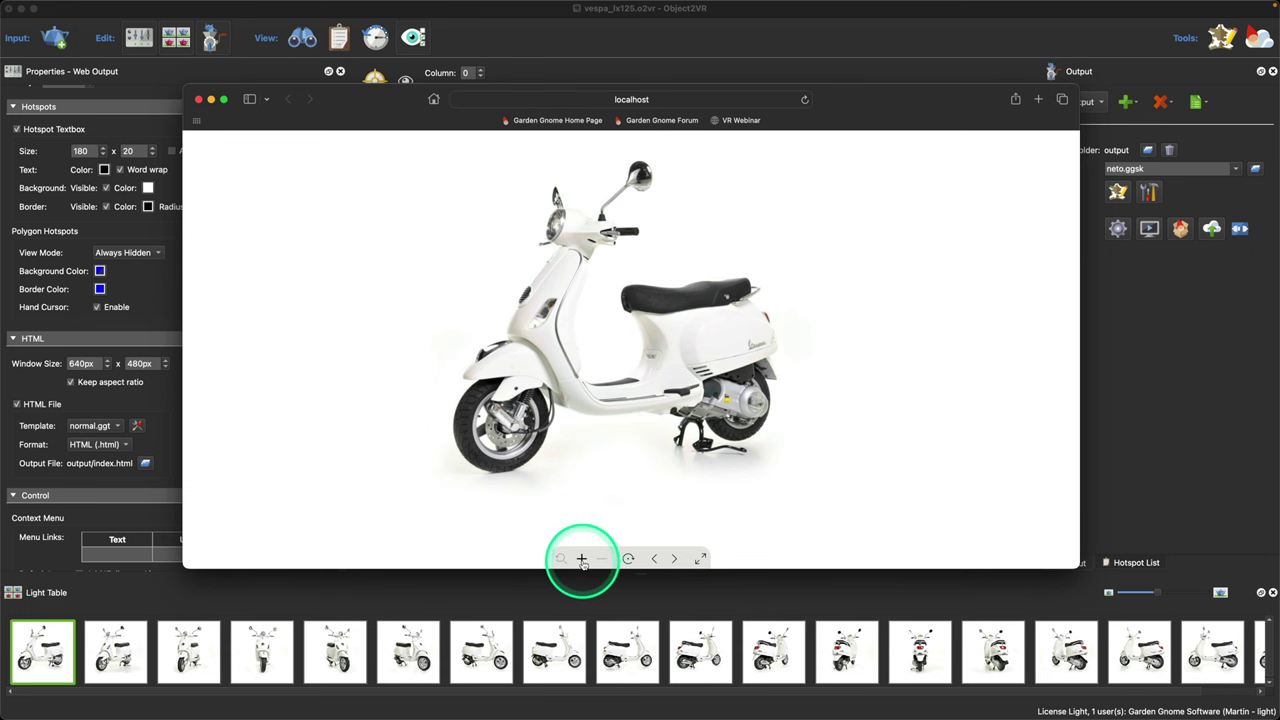
click(581, 560)
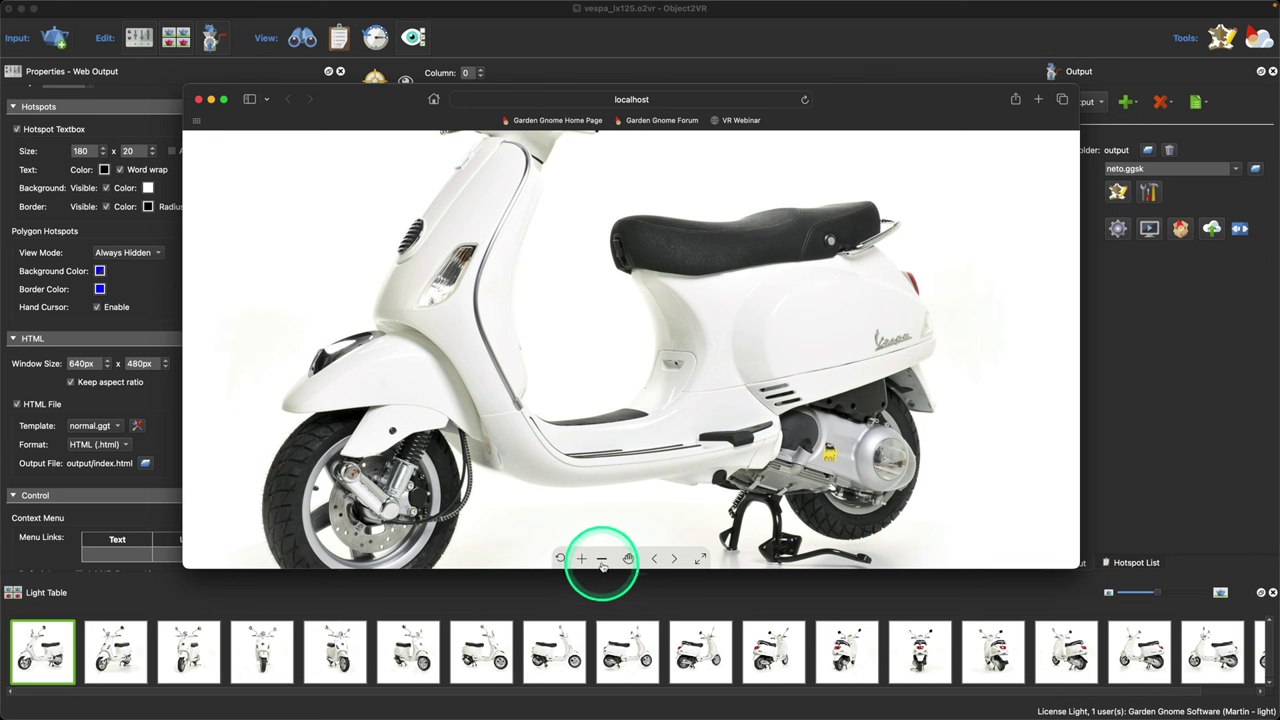
click(602, 562)
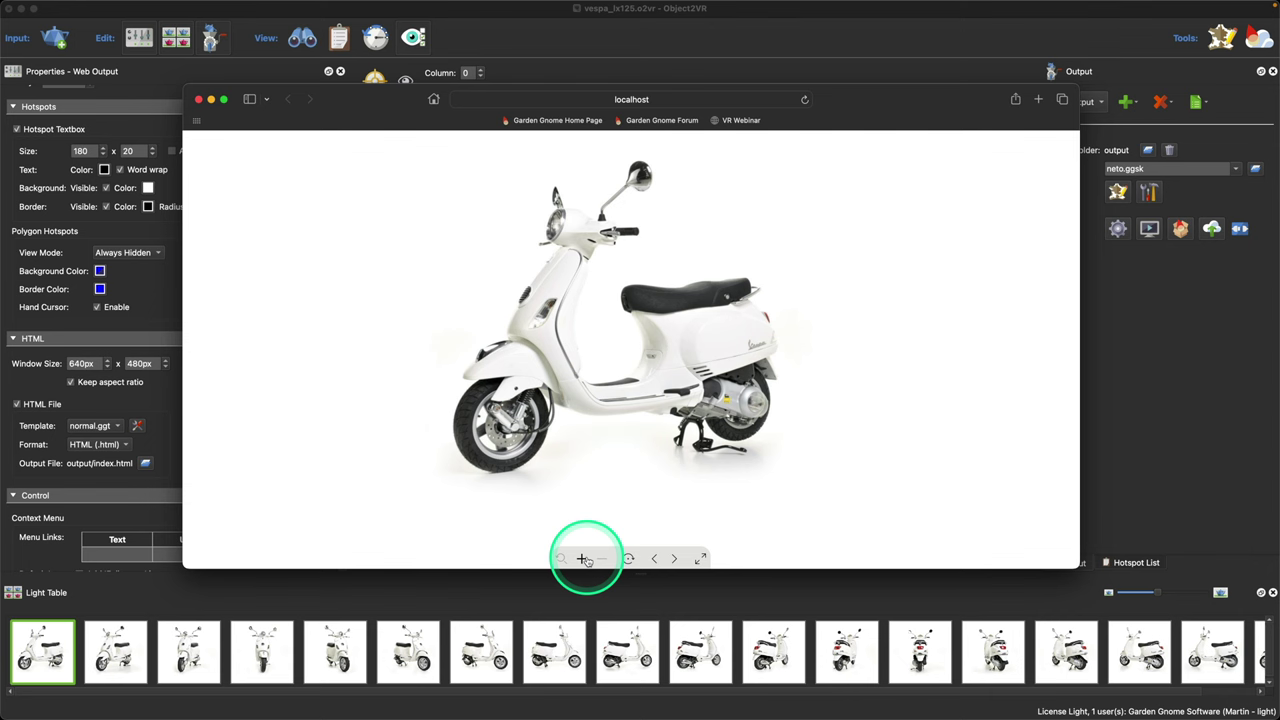
scroll(688, 365, up, 5)
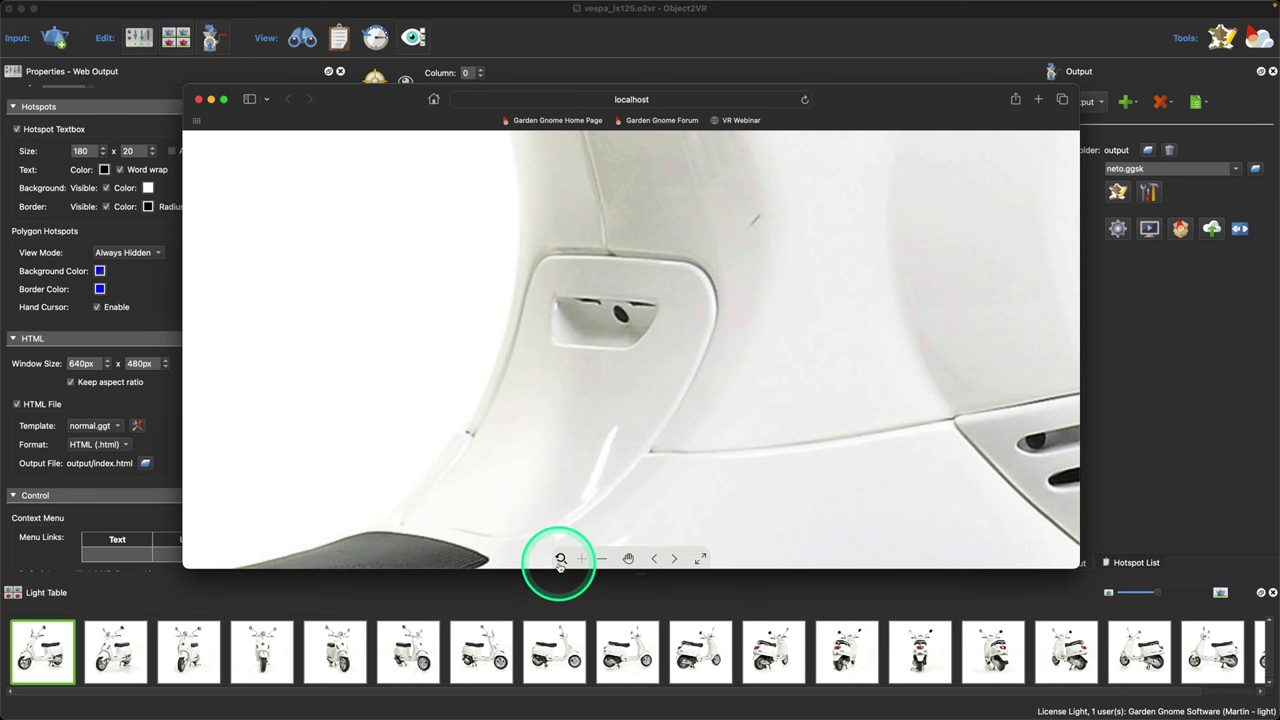
click(560, 560)
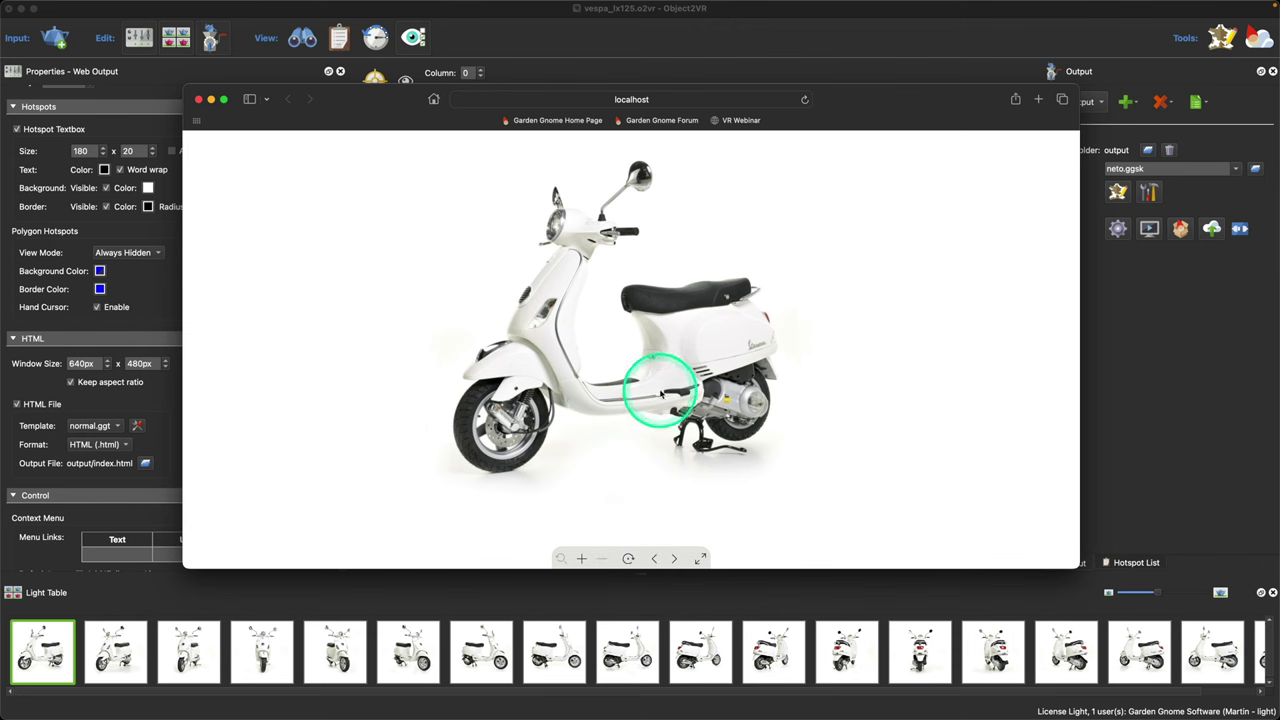
Test rotating the scooter in the preview and toggling between the rotate and pan modes while zoomed in.
mouse_move(690, 382)
mouse_down()
mouse_move(575, 381)
mouse_move(620, 371)
mouse_move(708, 395)
mouse_move(674, 391)
mouse_up()
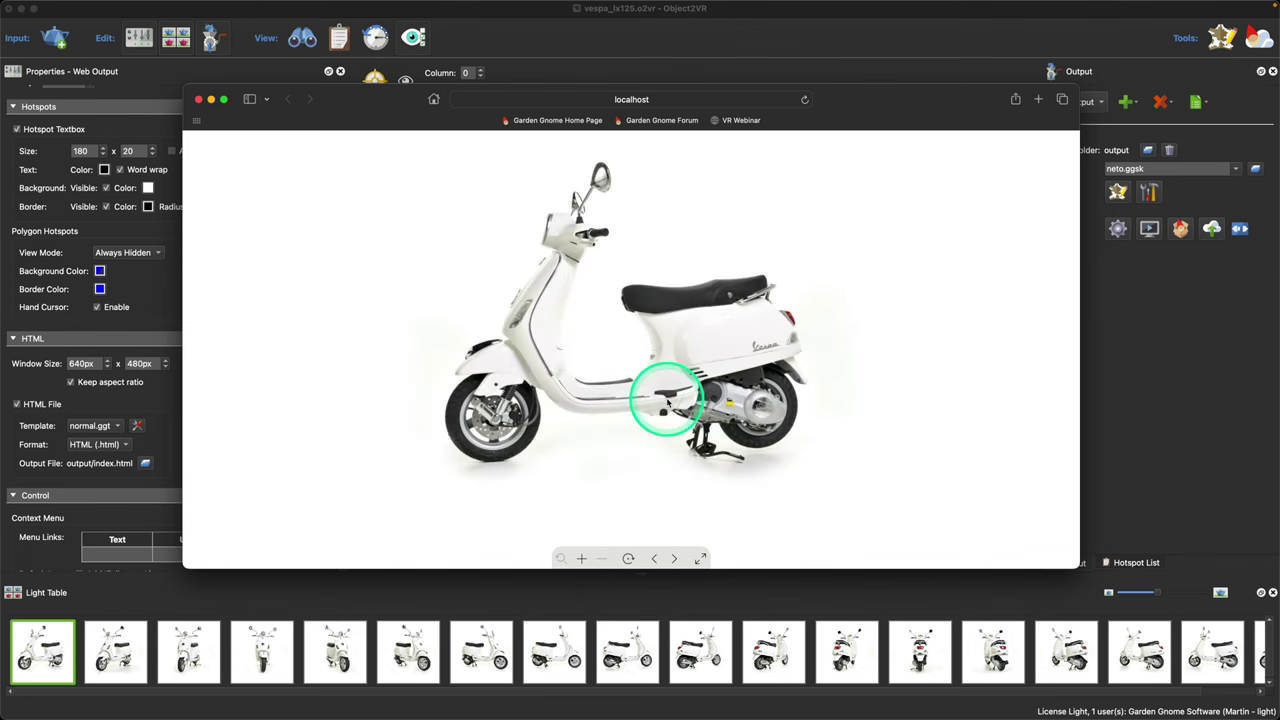
scroll(672, 391, up, 3)
click(628, 558)
drag(745, 340, 676, 375)
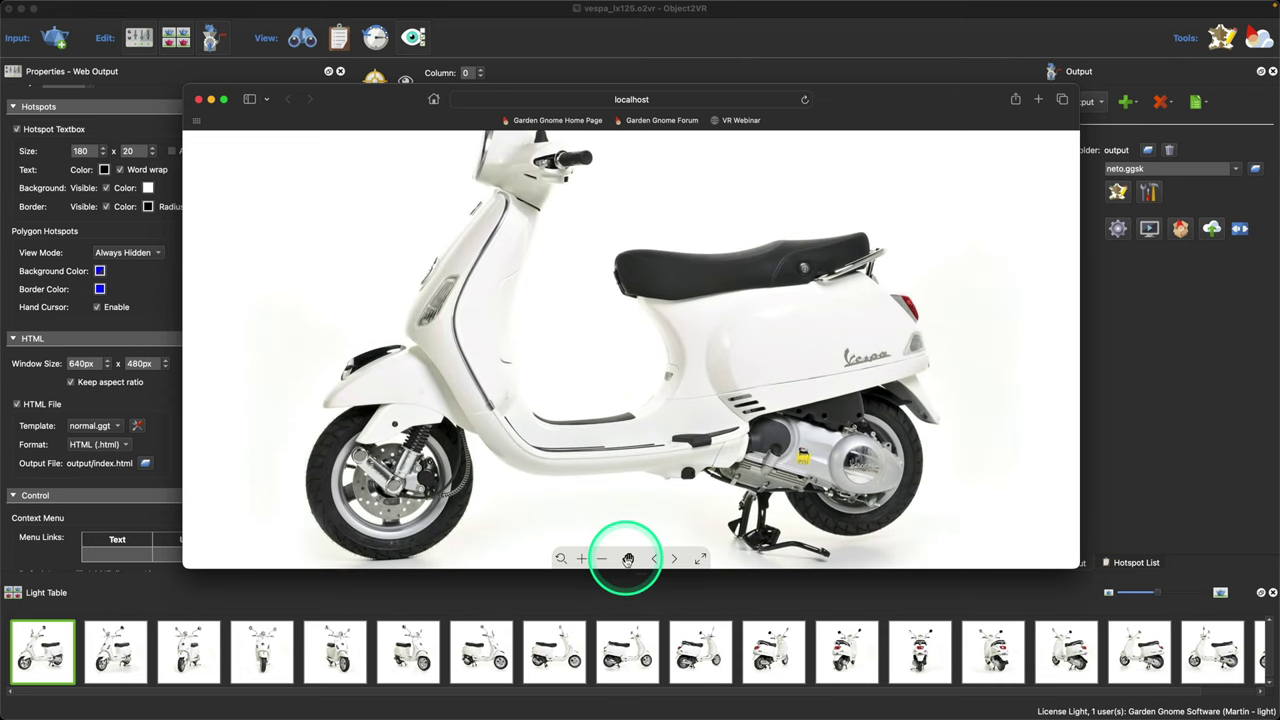
click(629, 560)
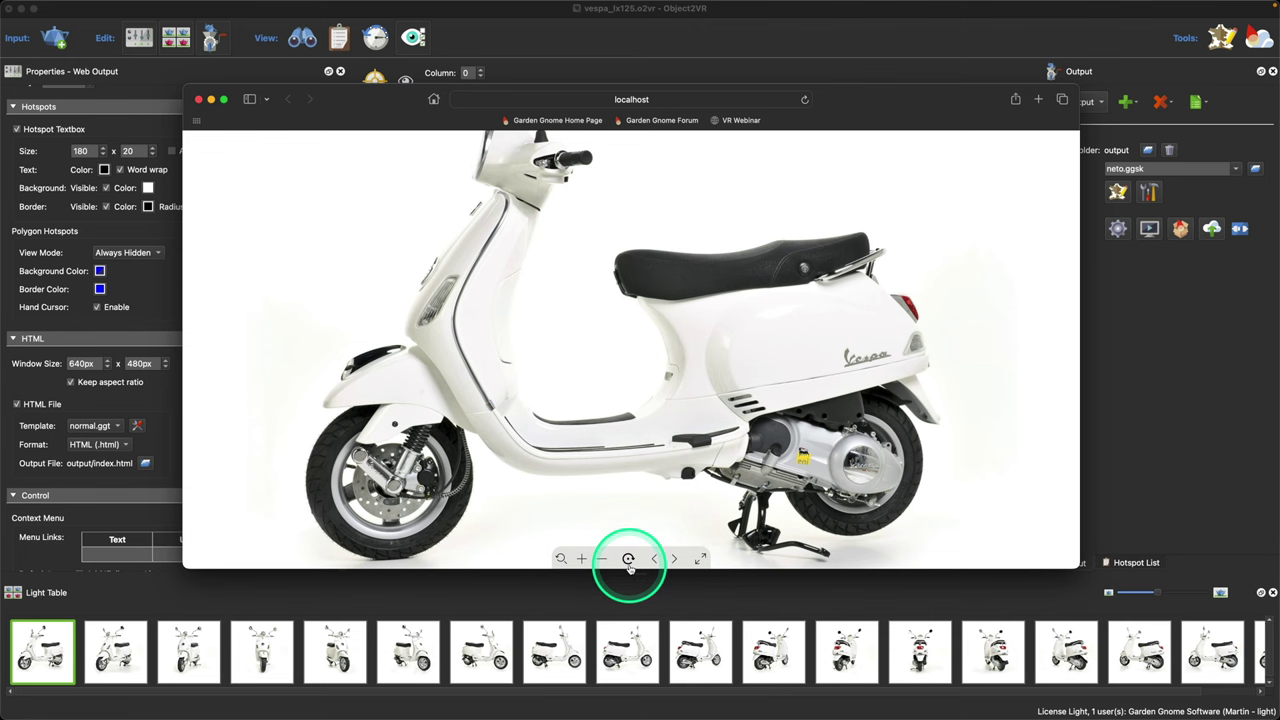
mouse_move(691, 434)
mouse_down()
mouse_move(614, 430)
mouse_move(734, 443)
mouse_move(700, 429)
mouse_up()
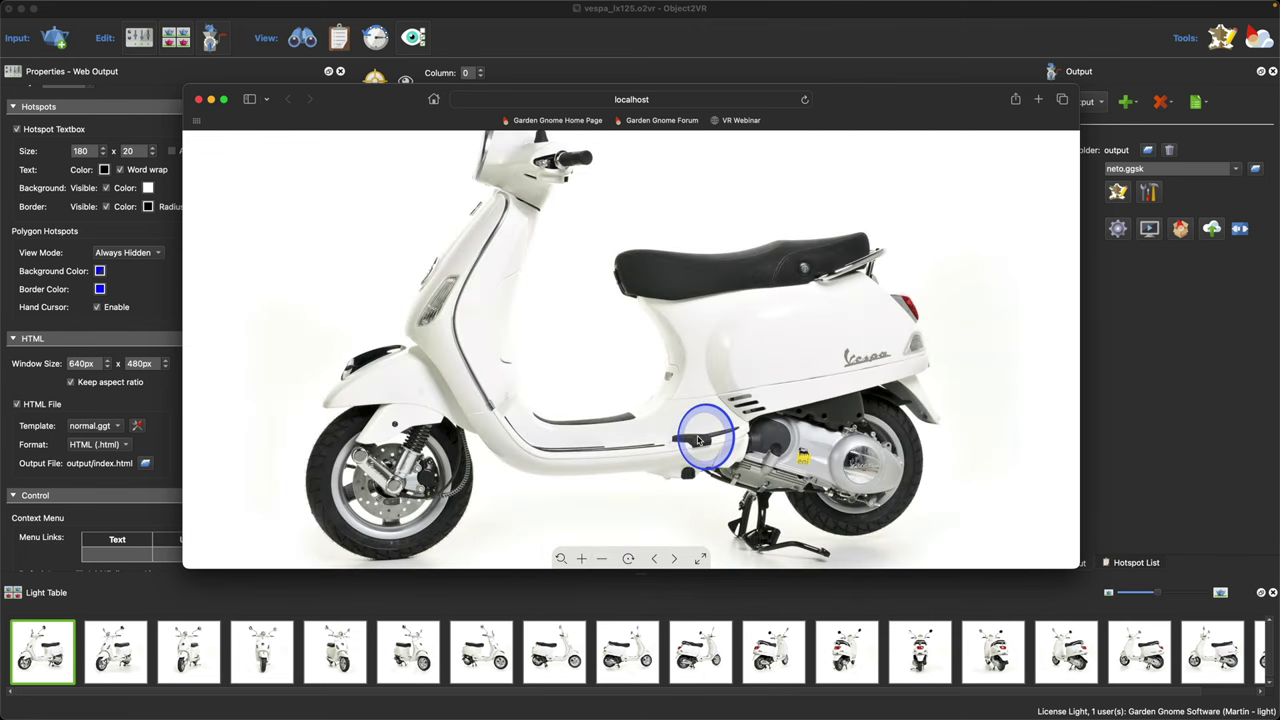
Inspect the scooter at a closer zoom, reset the zoom, test the drag mode toggle at full view, and close the preview.
click(581, 558)
drag(847, 452, 338, 234)
click(630, 557)
click(561, 558)
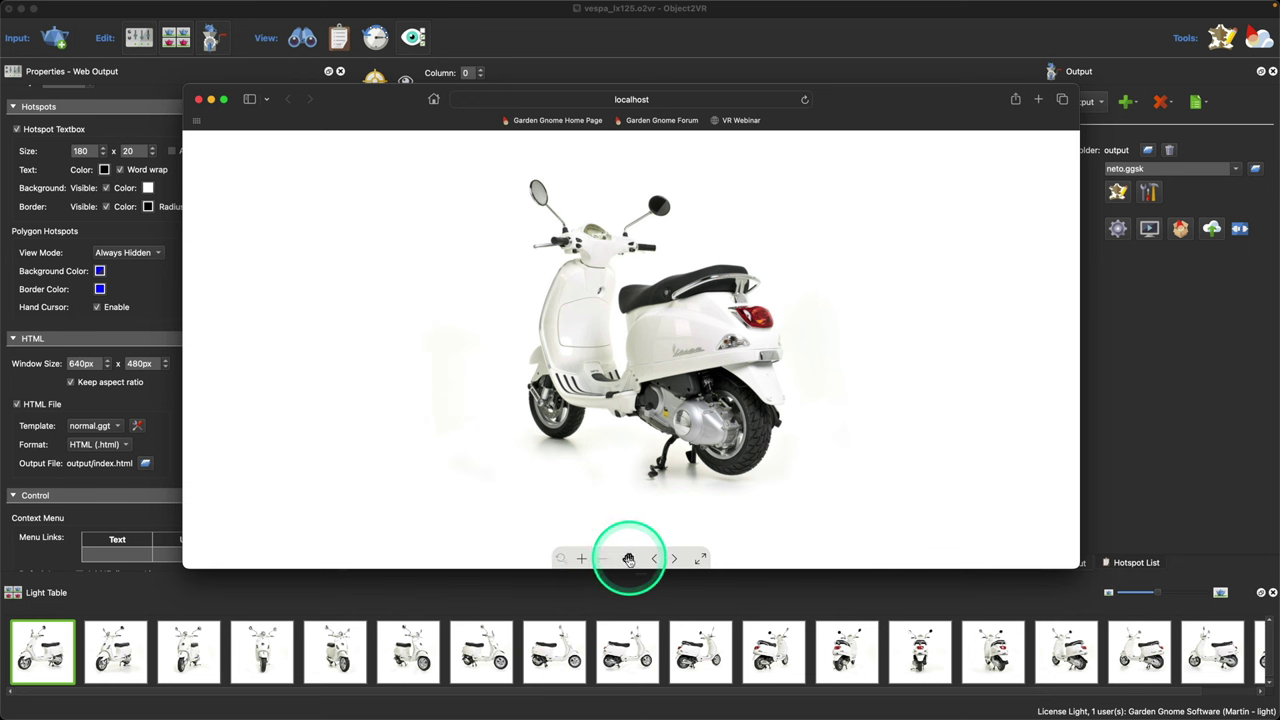
click(628, 559)
drag(586, 366, 643, 373)
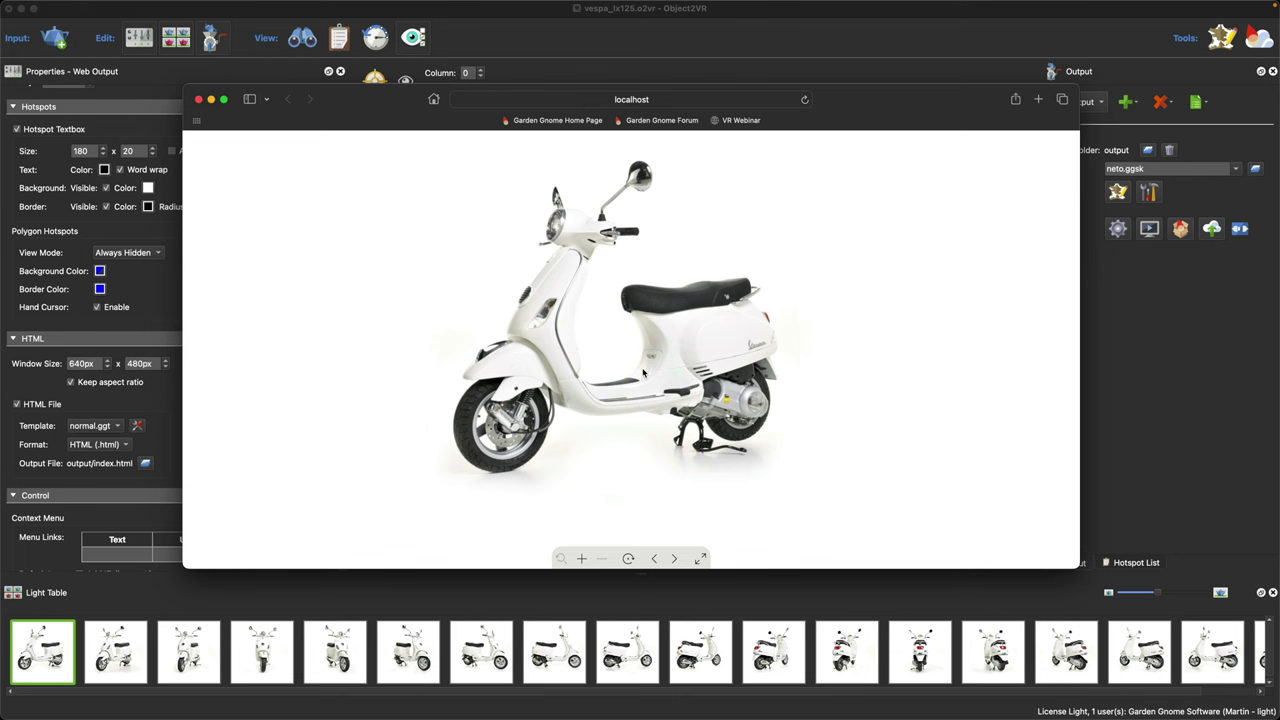
click(198, 99)
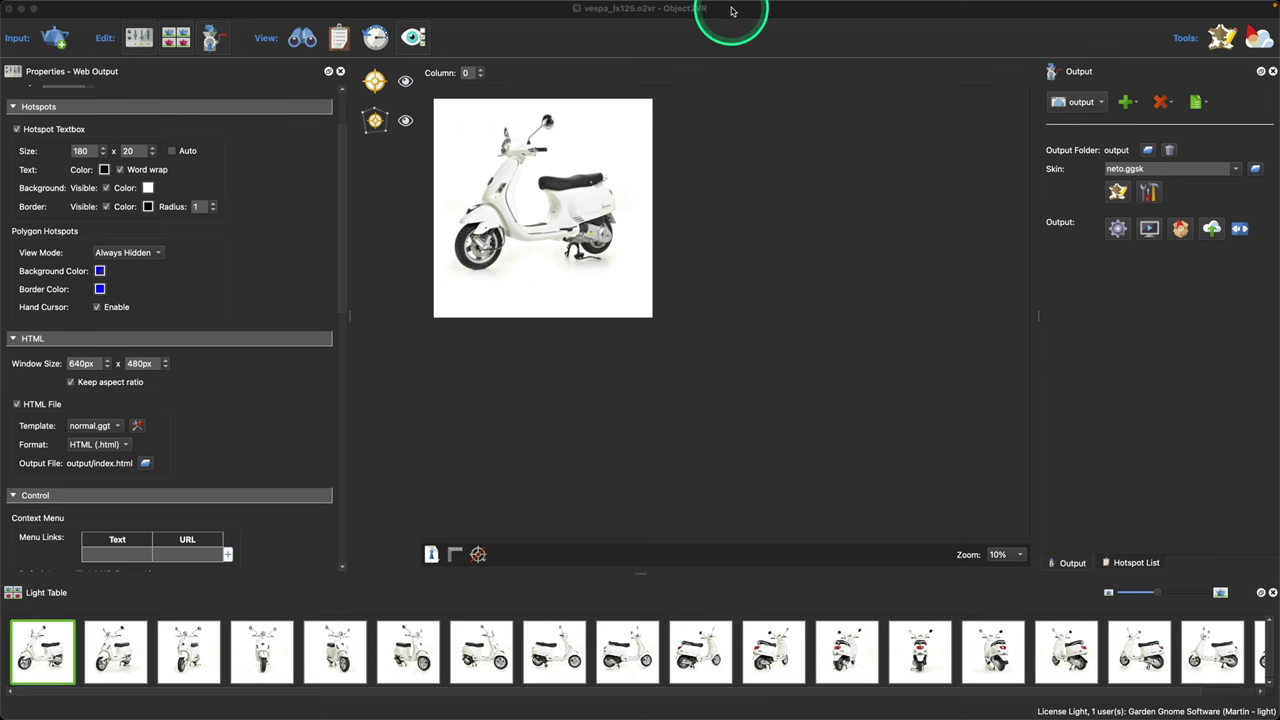
Try larger zoom levels for the photo in the viewer, including 25%, and settle on 15%.
click(1000, 554)
click(1000, 570)
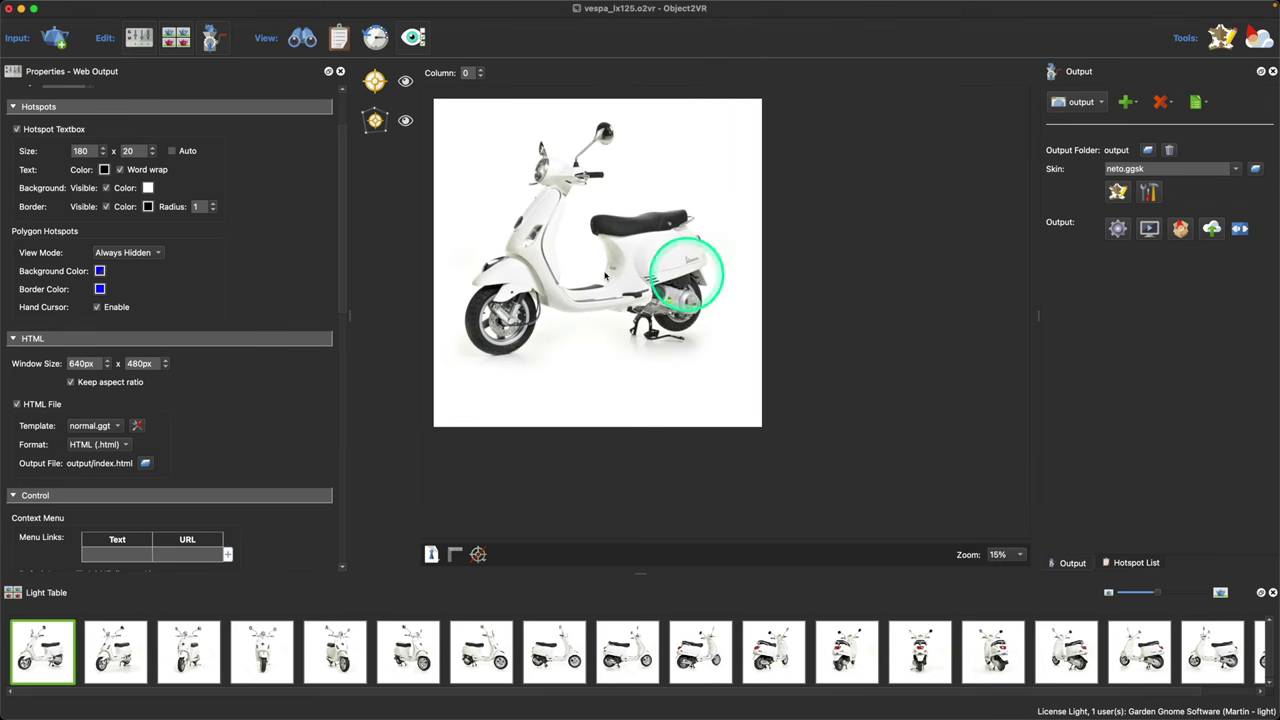
click(1010, 556)
click(1008, 570)
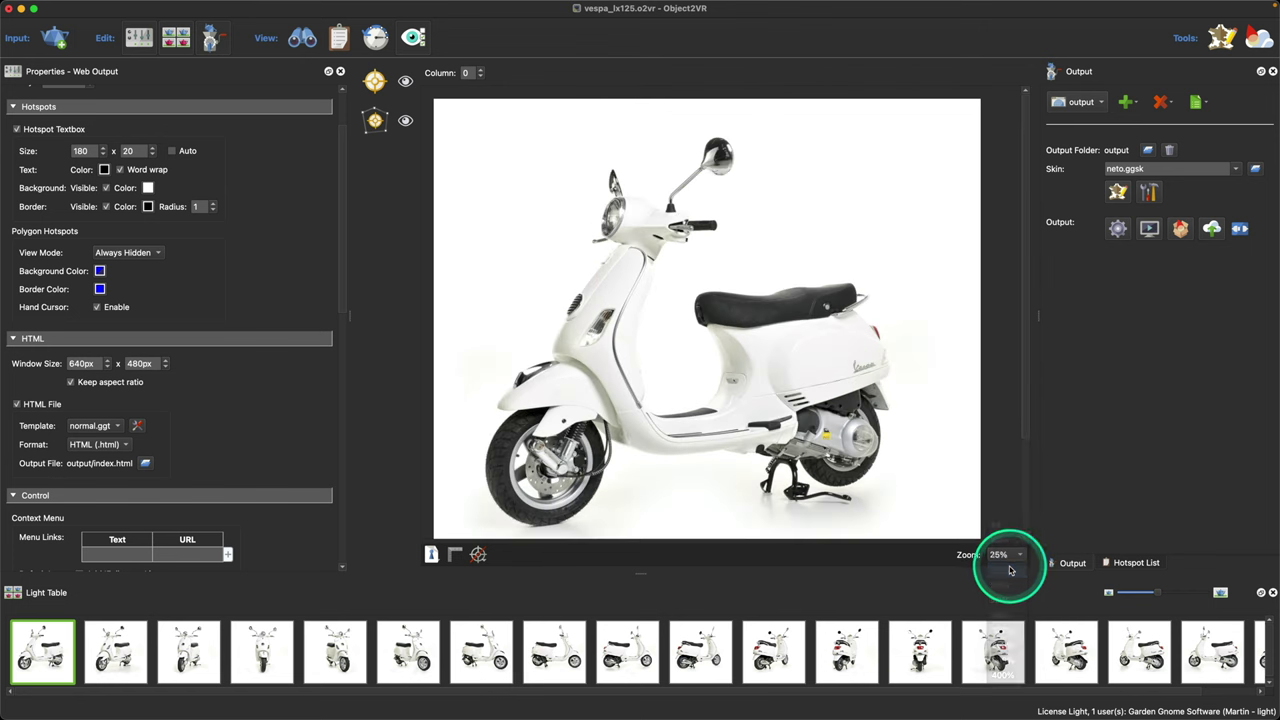
drag(1029, 363, 1029, 500)
click(990, 560)
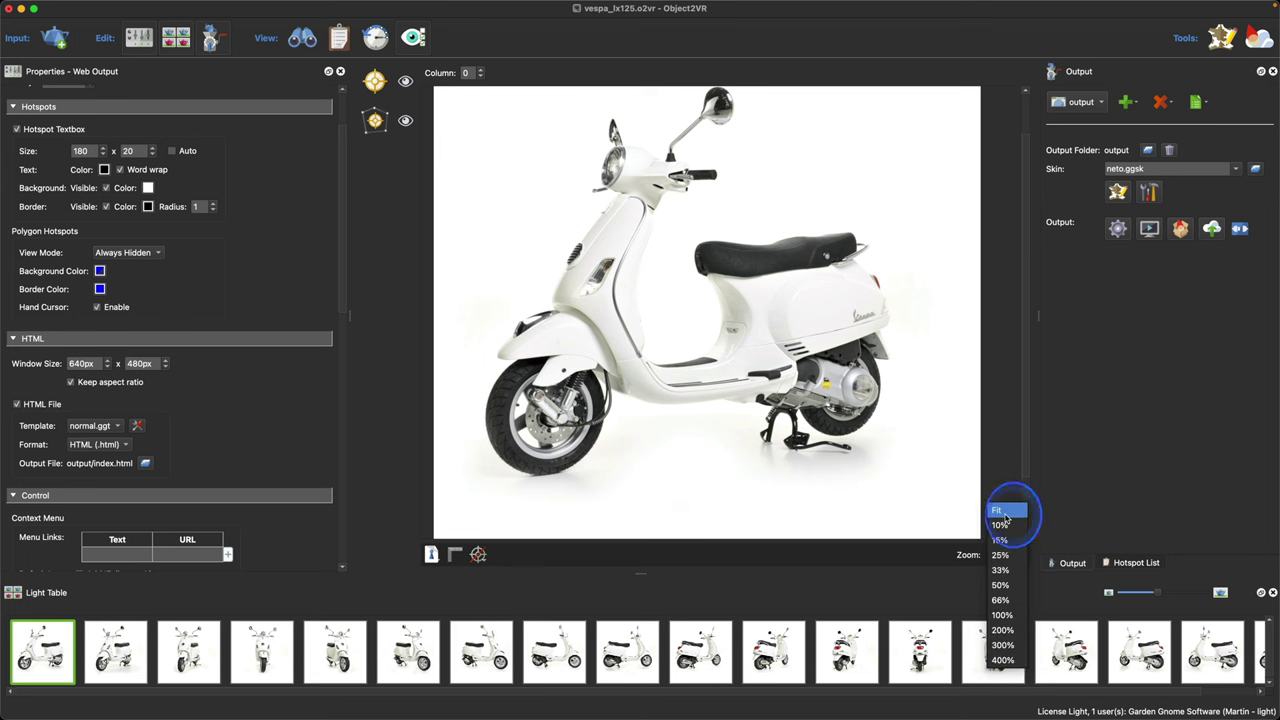
click(1008, 512)
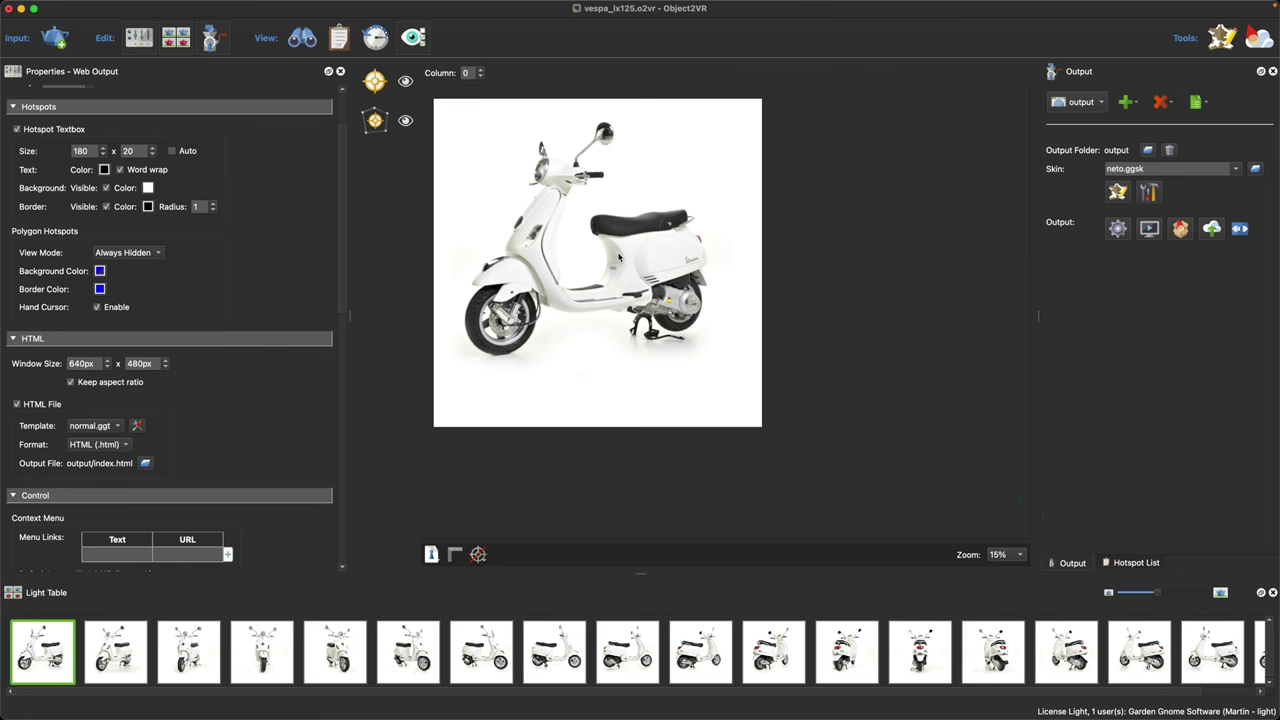
Activate point hotspot editing and create a new point hotspot in the project.
click(374, 80)
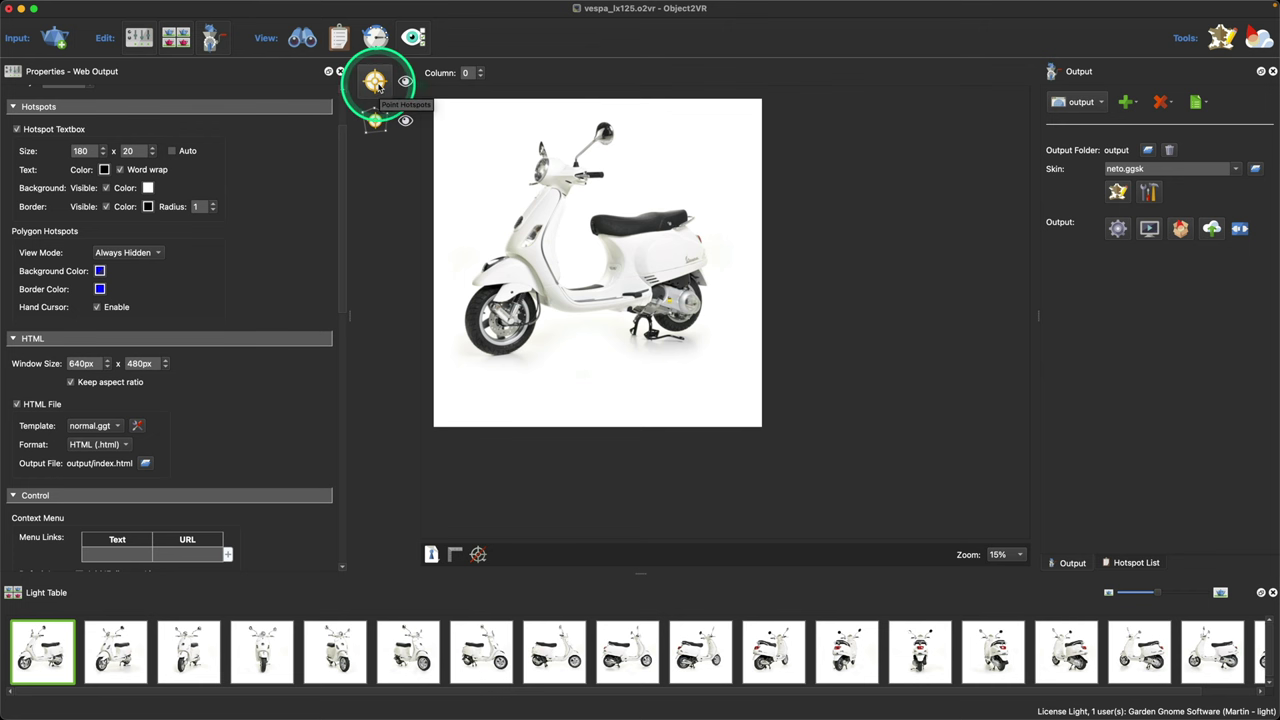
click(377, 83)
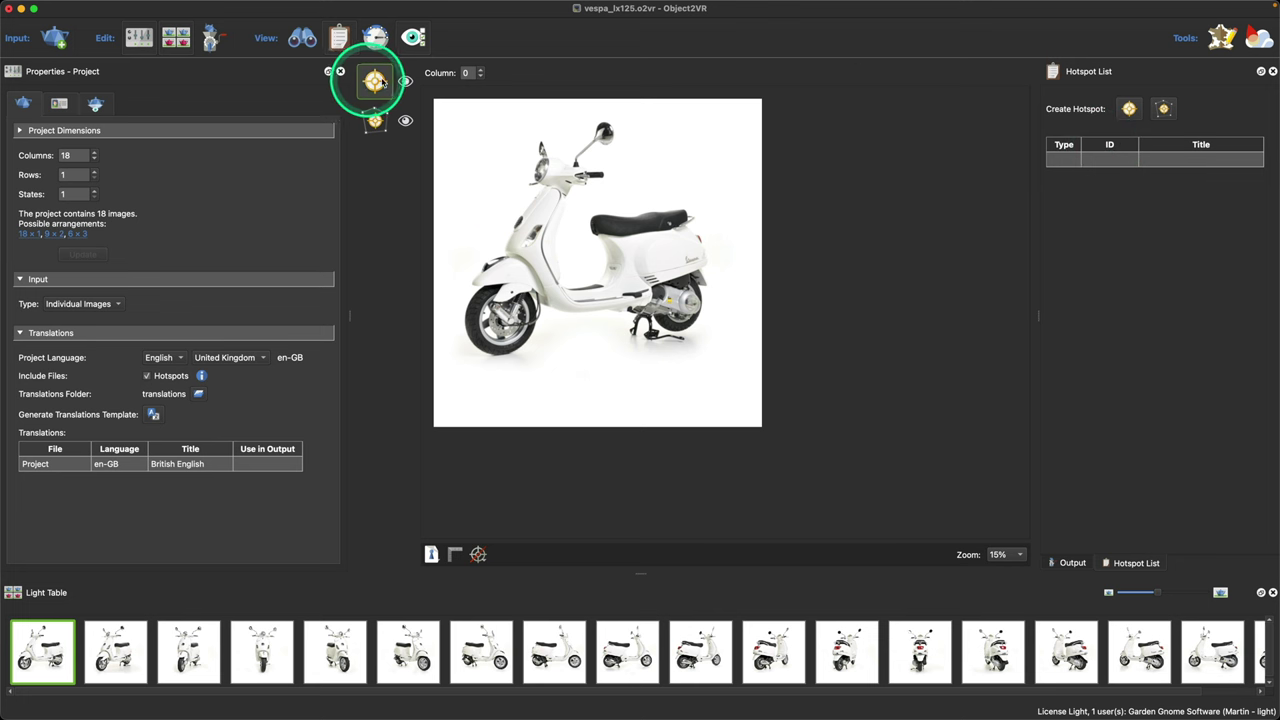
click(1129, 109)
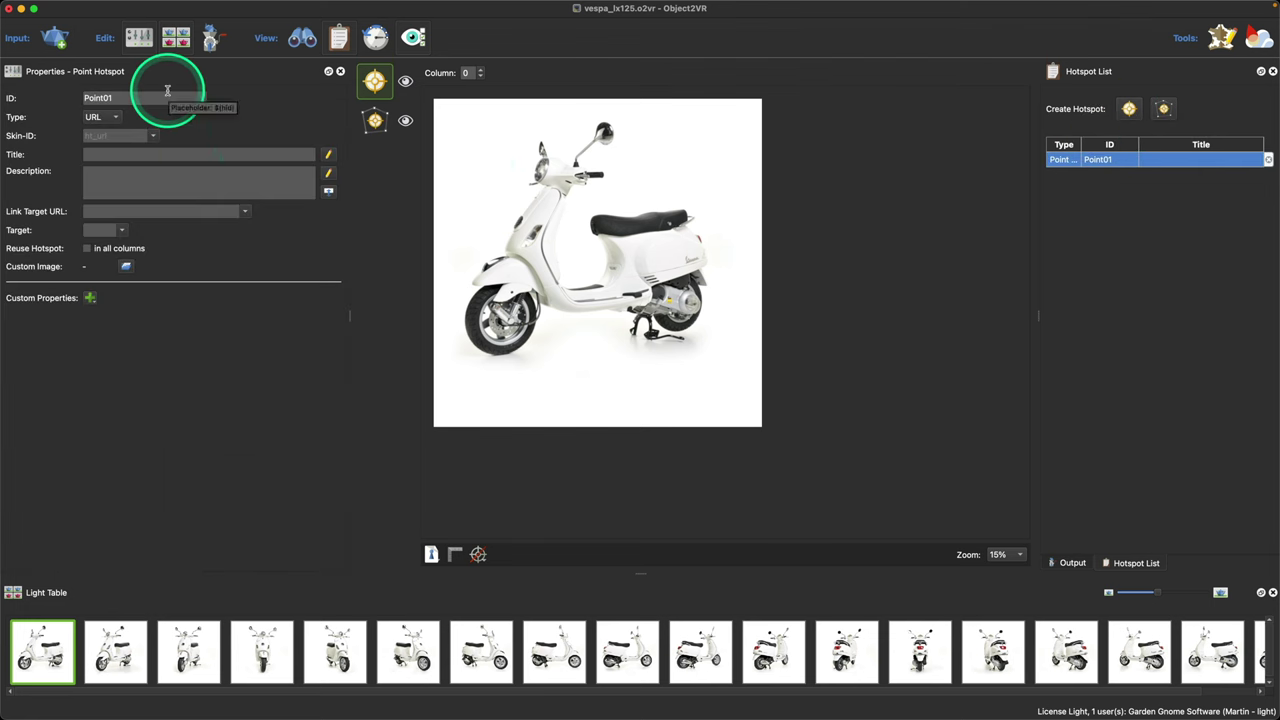
click(181, 126)
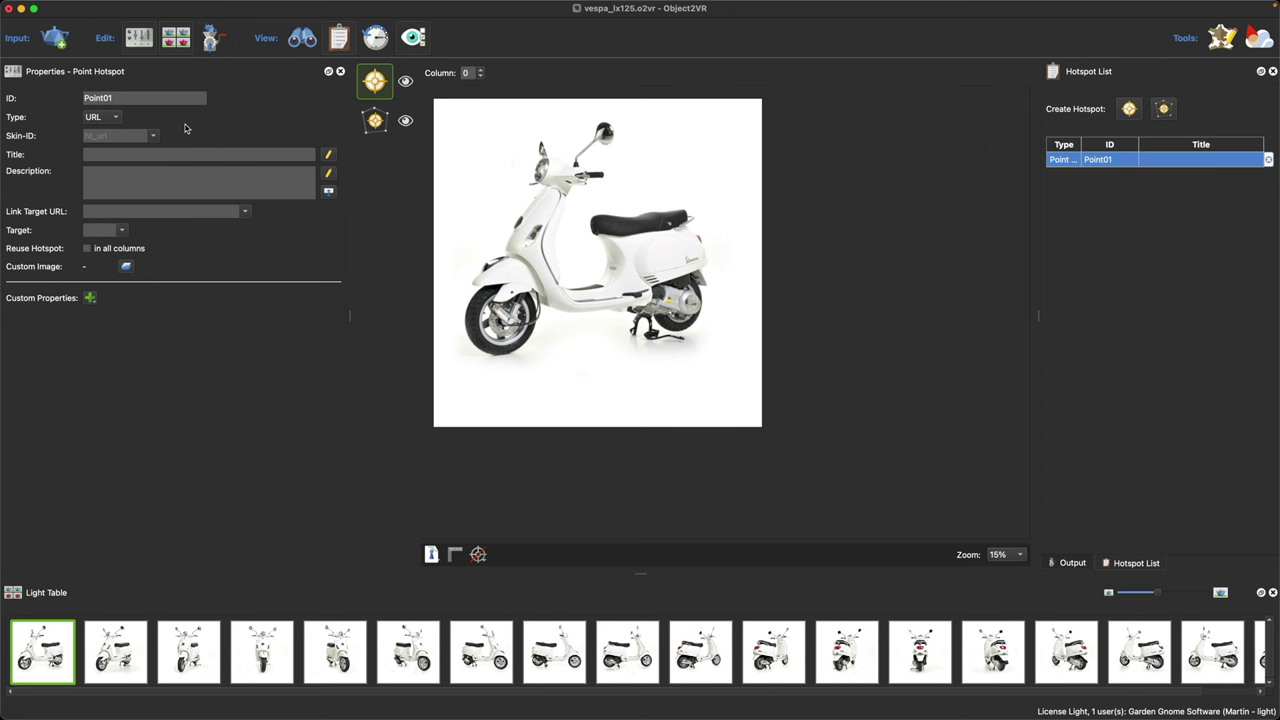
Set the new point hotspot's type to Image and its title to "Under Seat Storage".
click(114, 118)
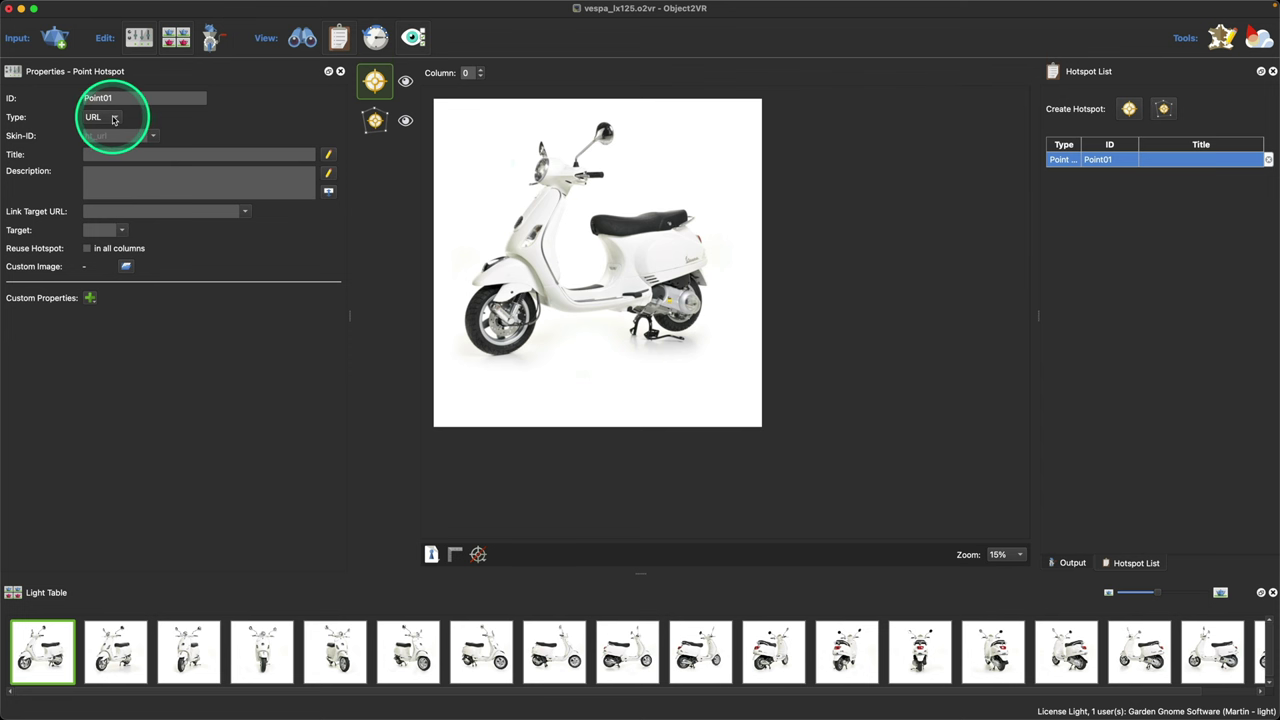
click(106, 132)
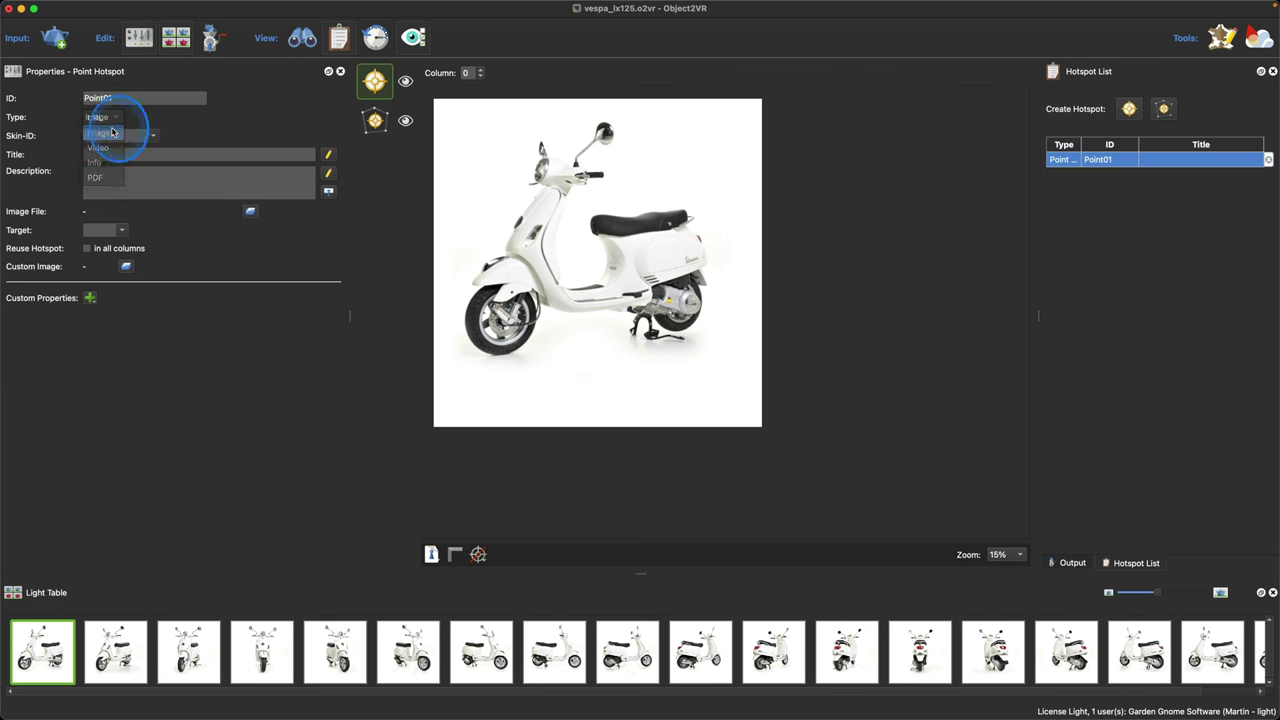
click(166, 156)
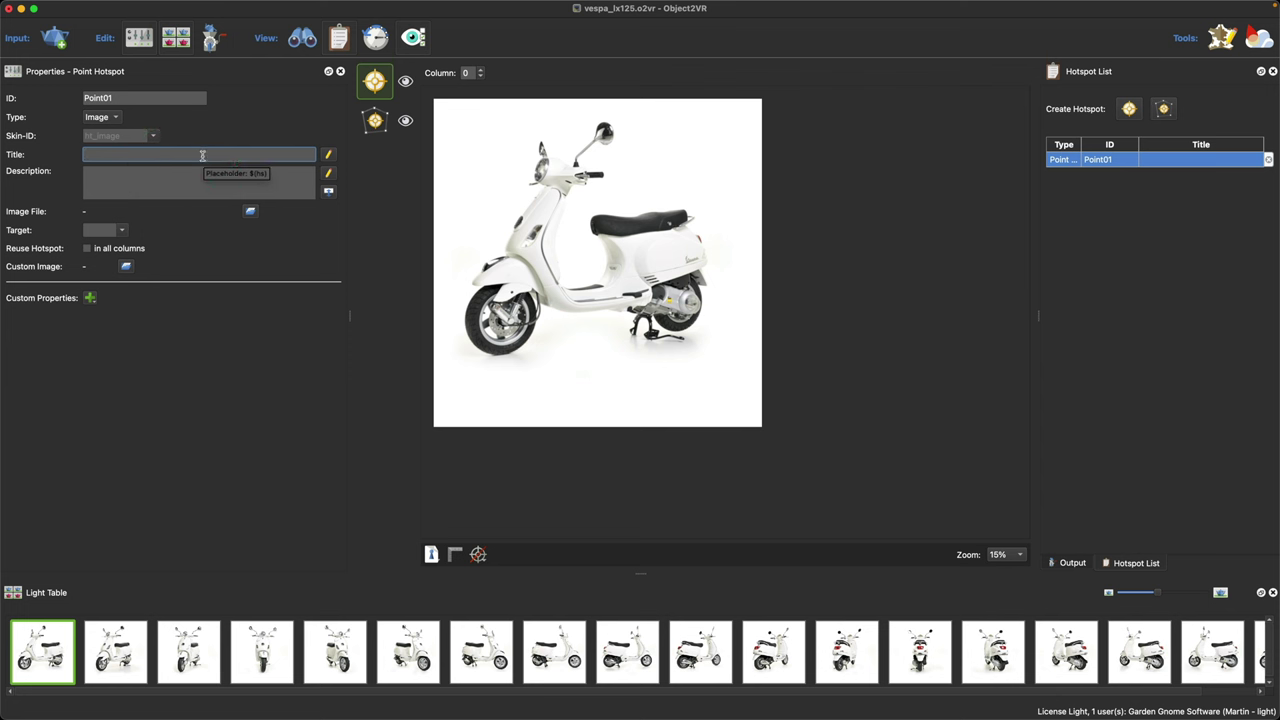
text(Un)
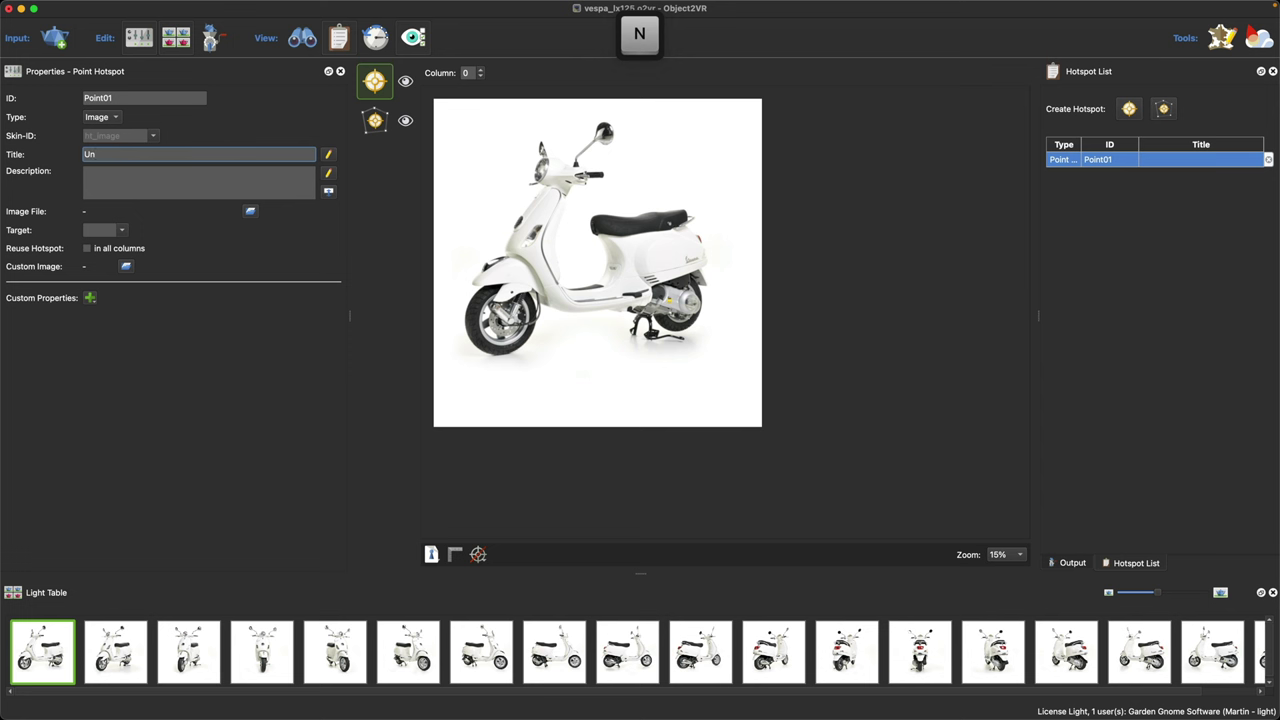
text(der Seat S)
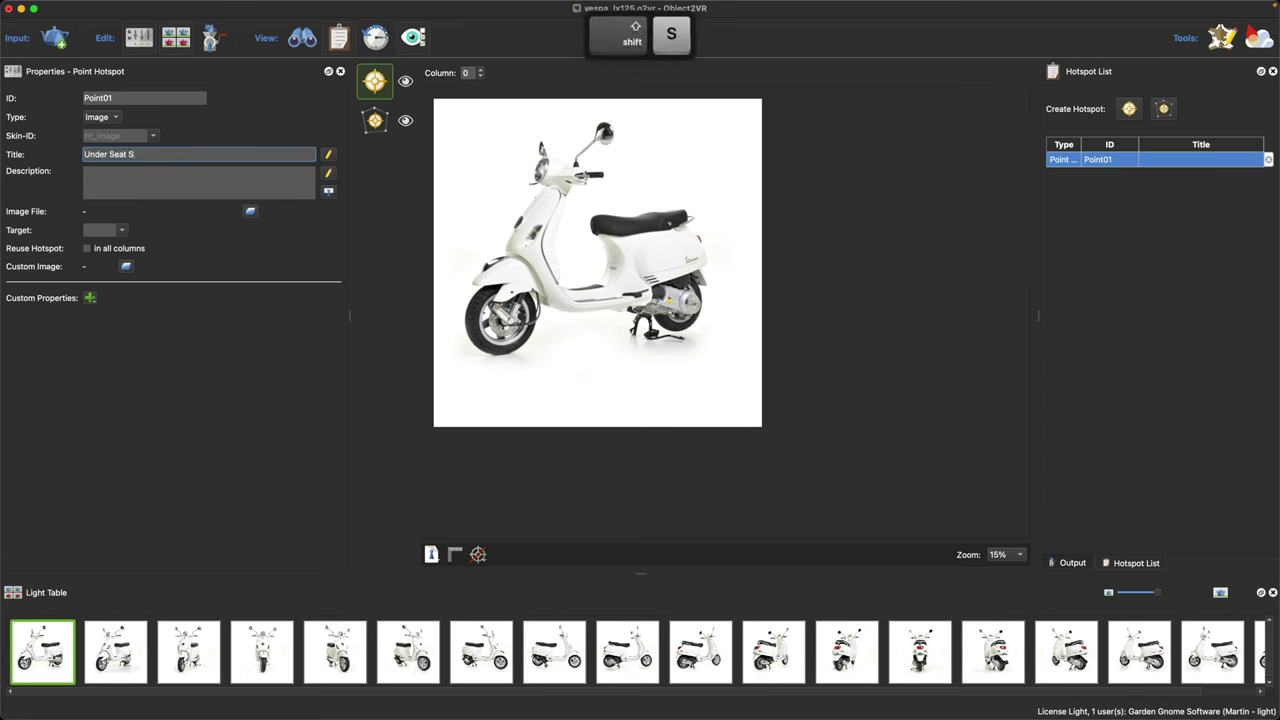
text(torage)
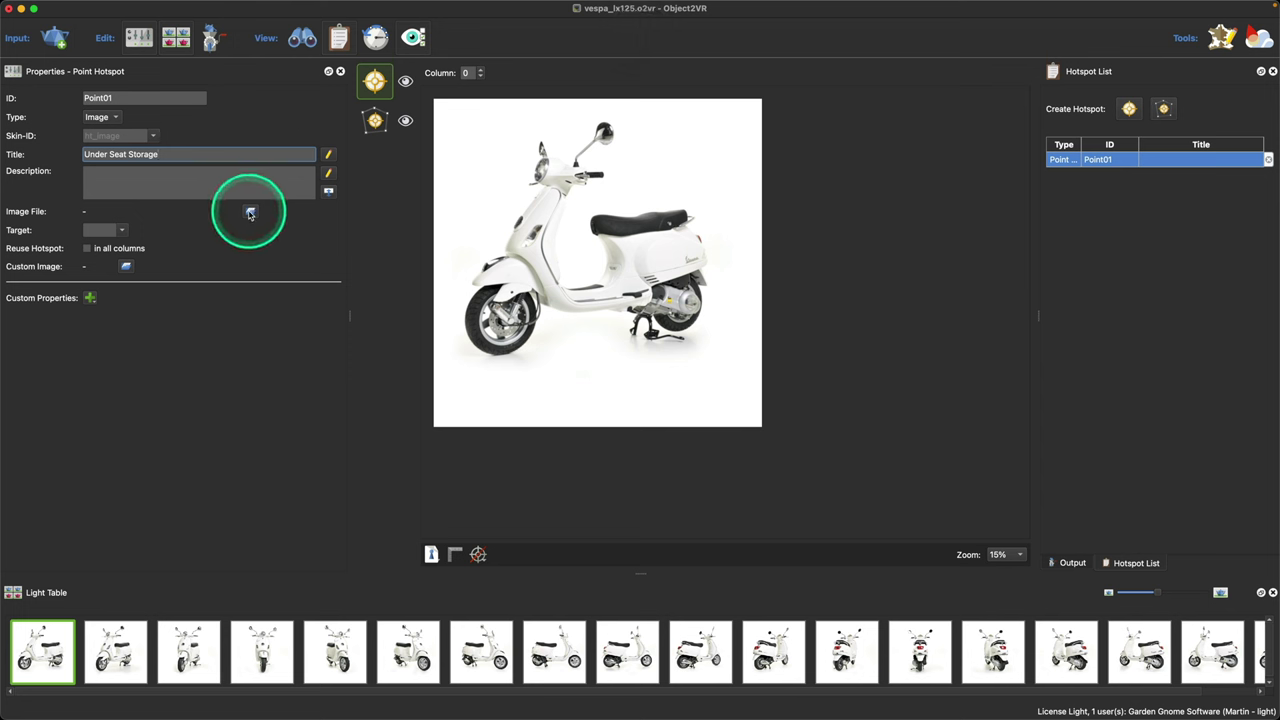
Assign Under Seat Storage.jpg from the vespa_lx125 folder as the hotspot's image file.
click(250, 213)
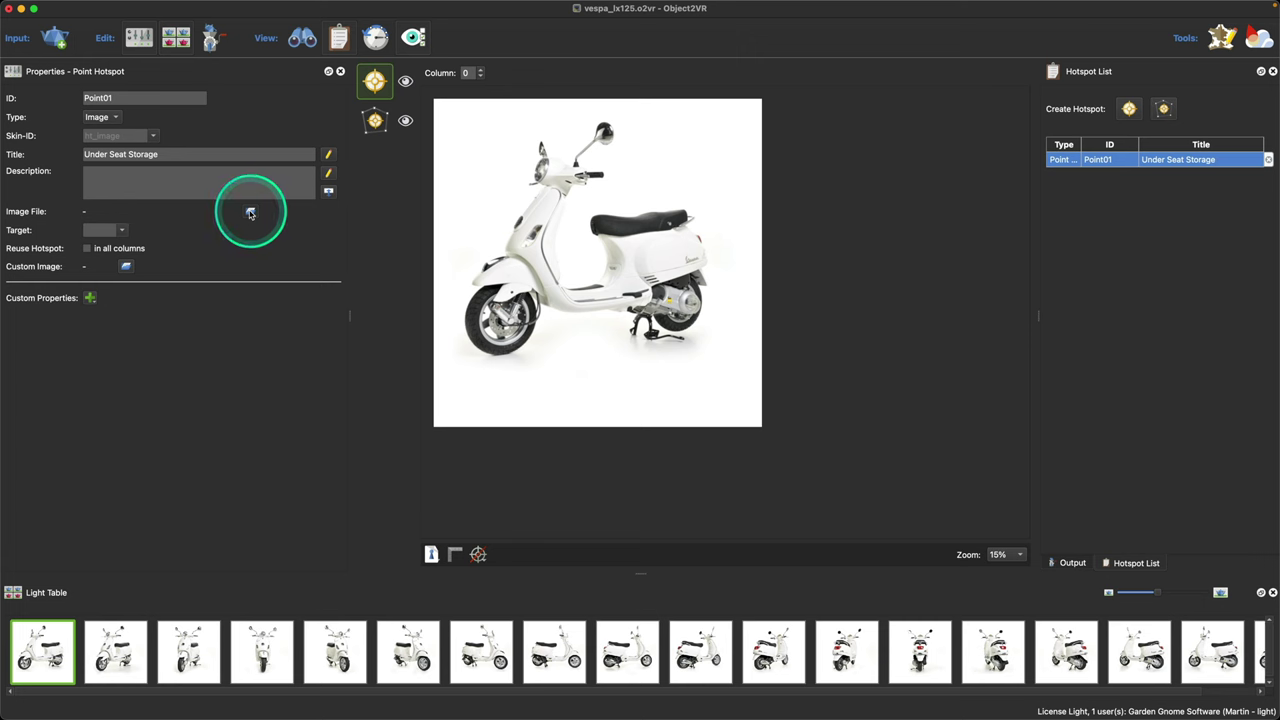
scroll(703, 267, down, 2)
scroll(703, 267, down, 3)
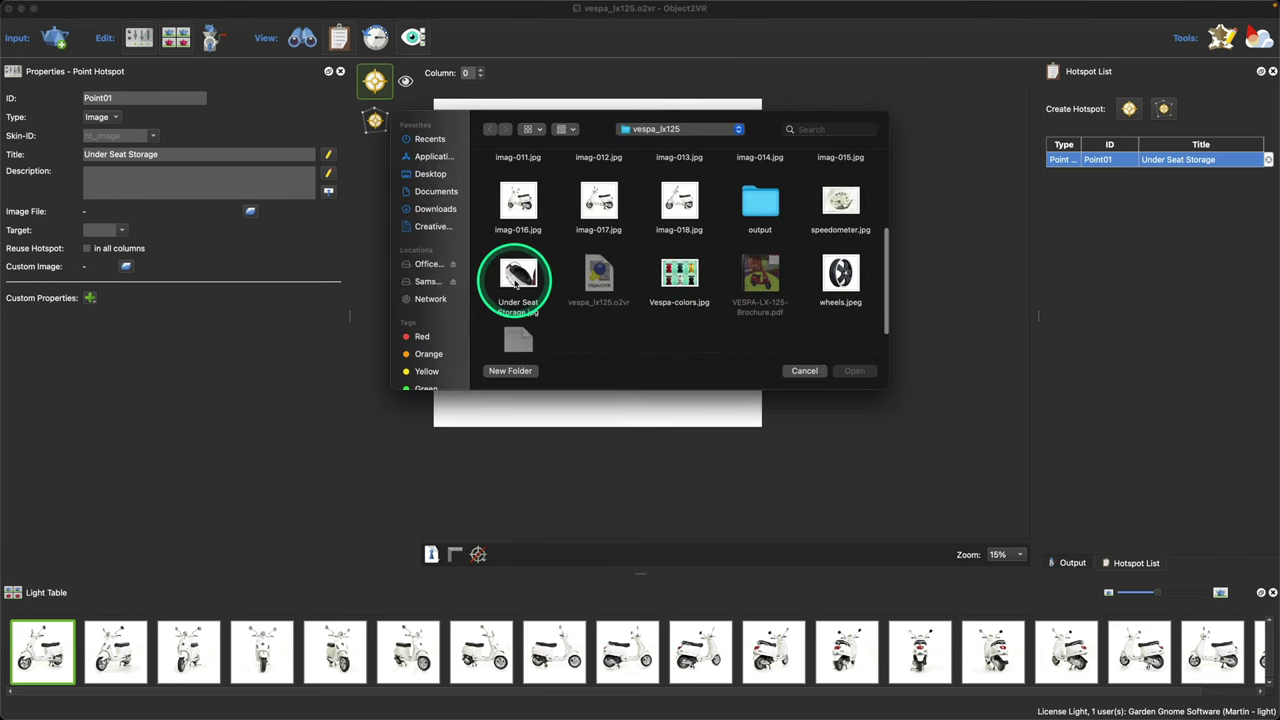
click(528, 285)
click(855, 372)
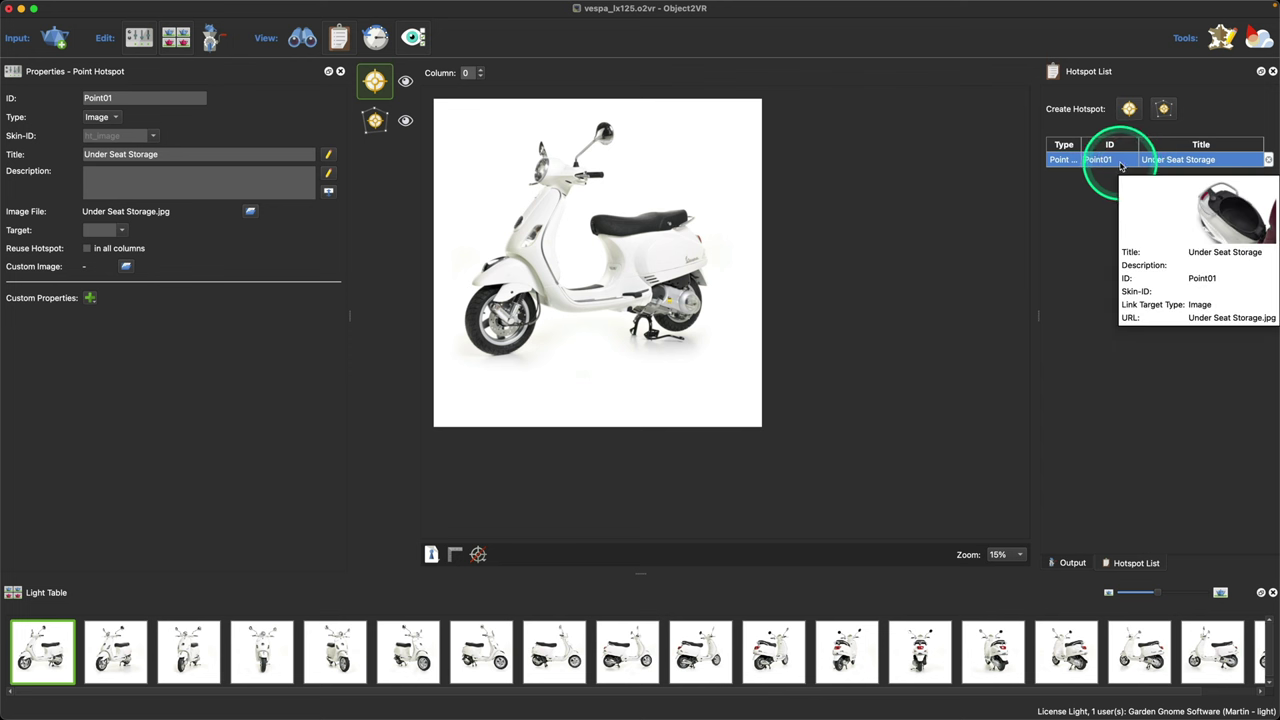
Place the Under Seat Storage hotspot just above the rear end of the seat in columns 8 through 11.
drag(662, 270, 602, 295)
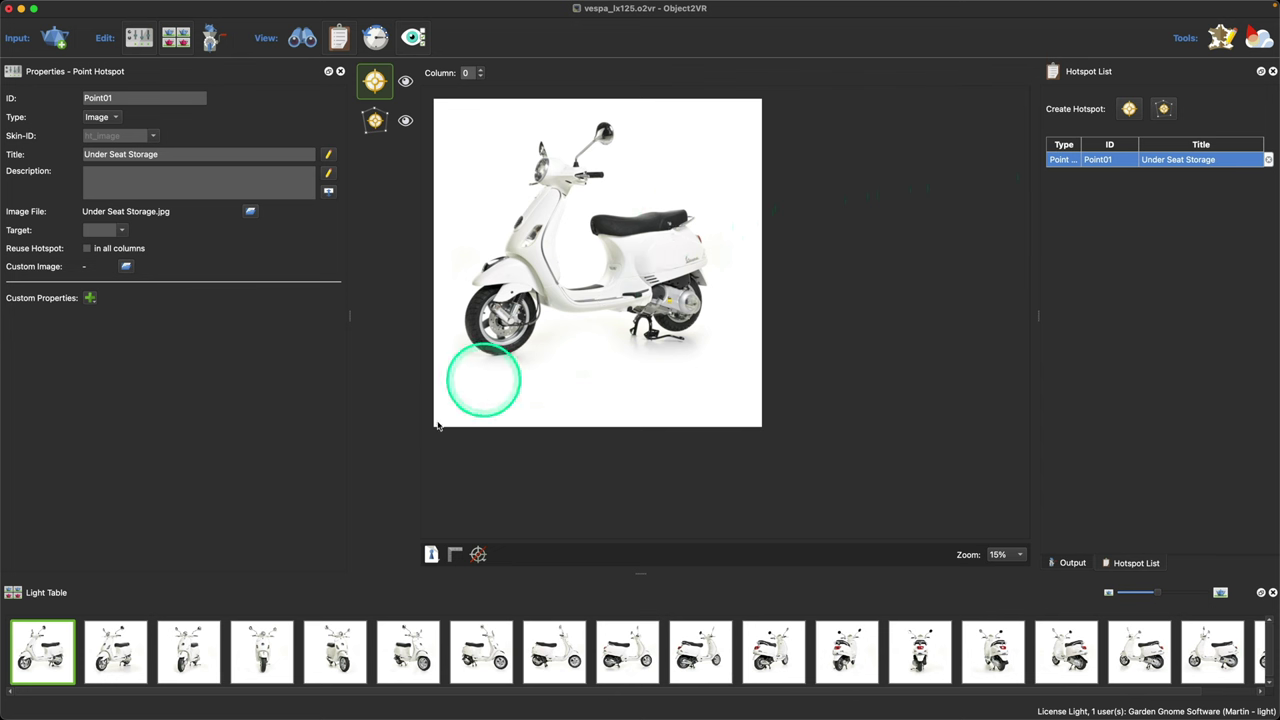
double_click(628, 662)
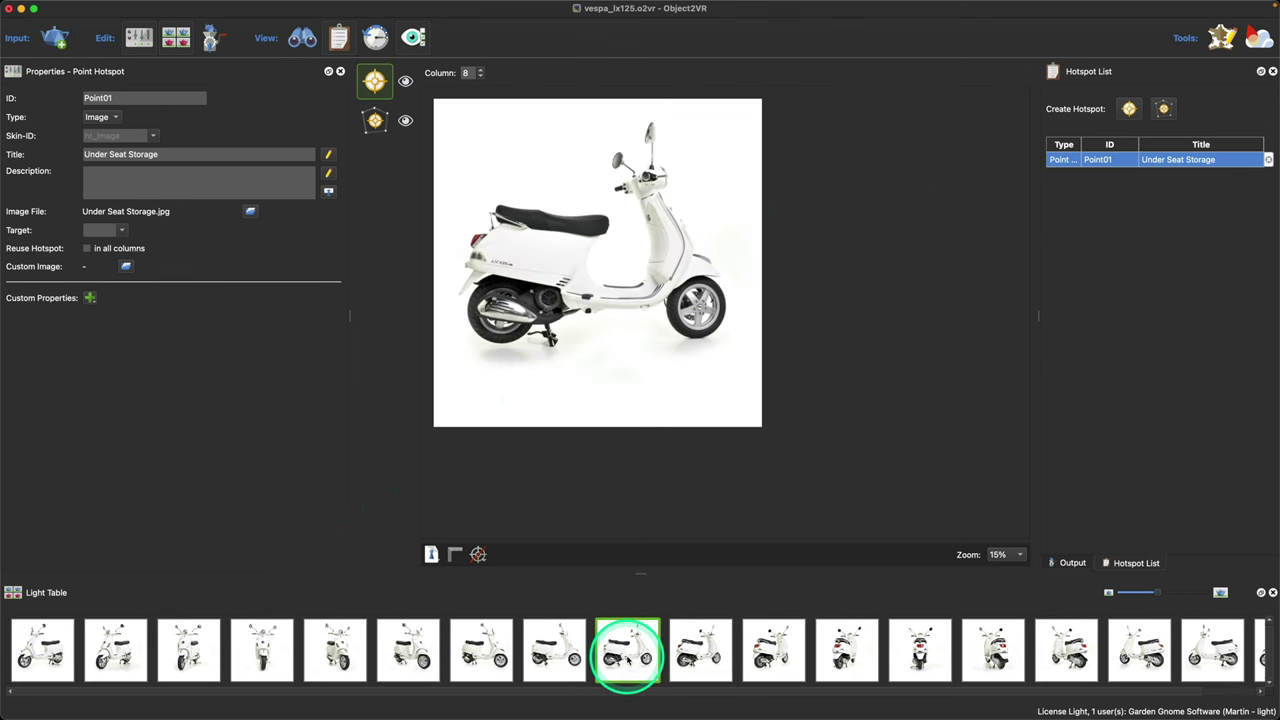
click(485, 205)
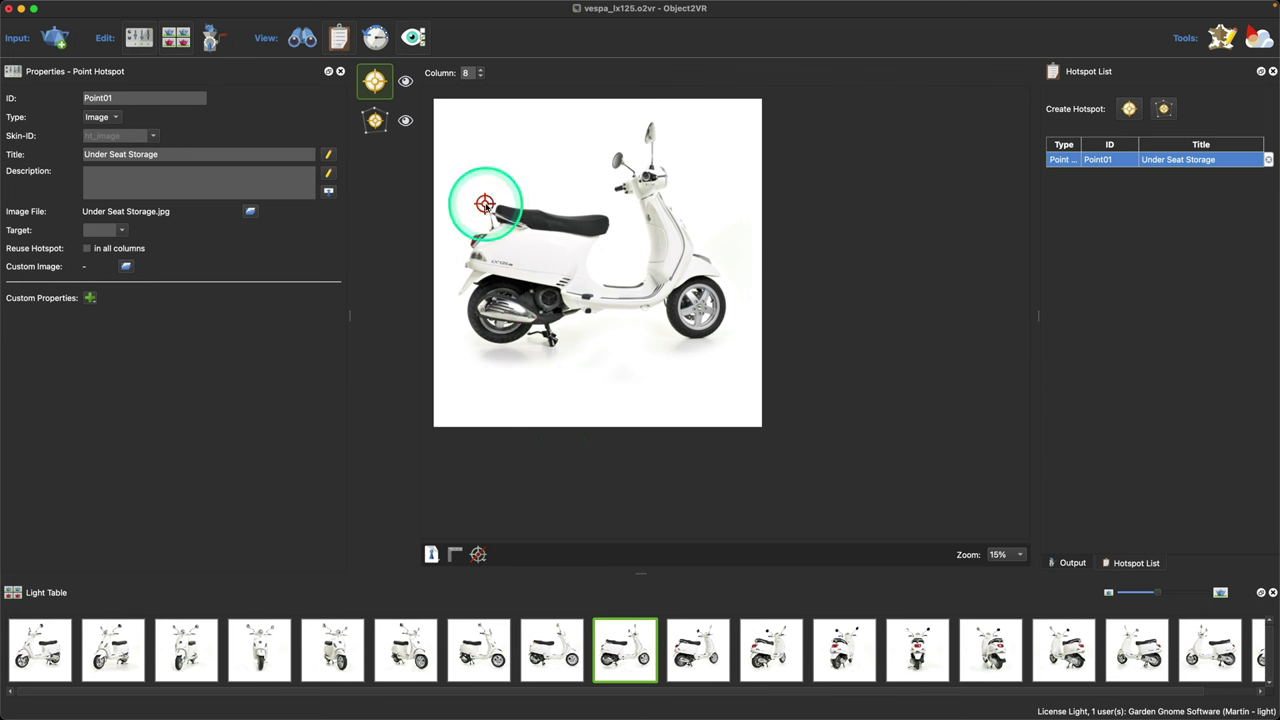
mouse_move(486, 207)
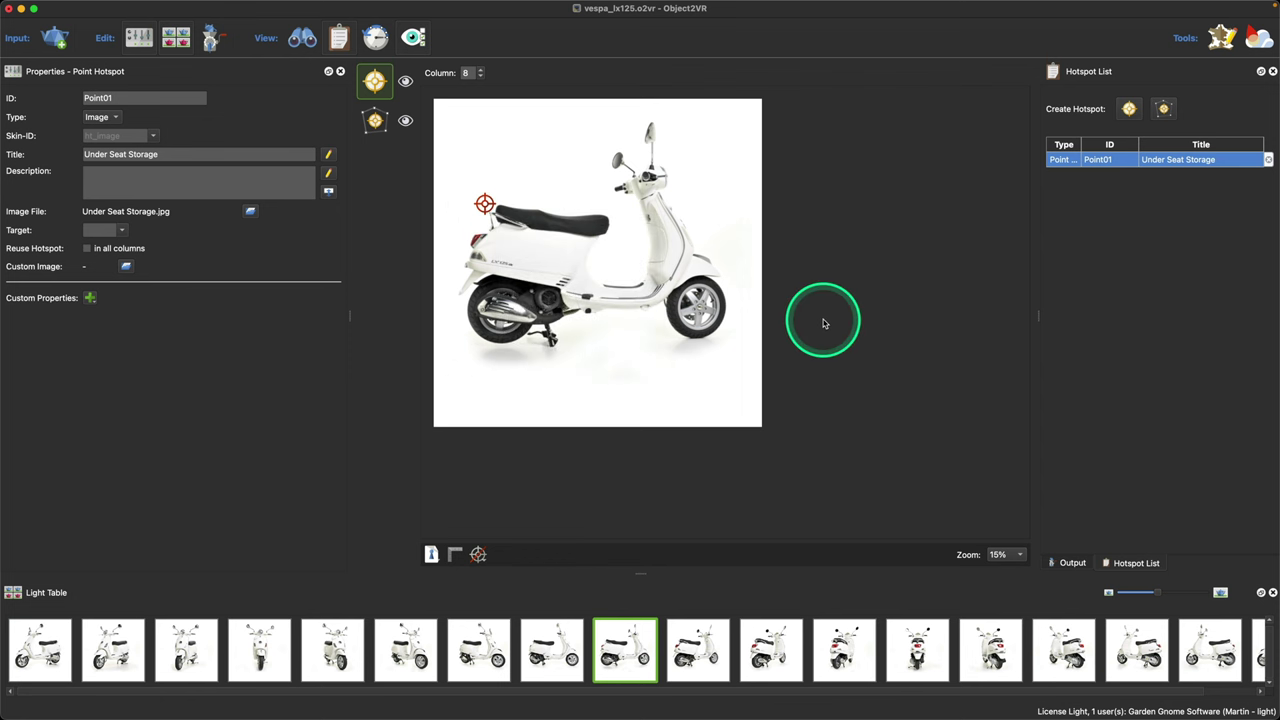
key(Right)
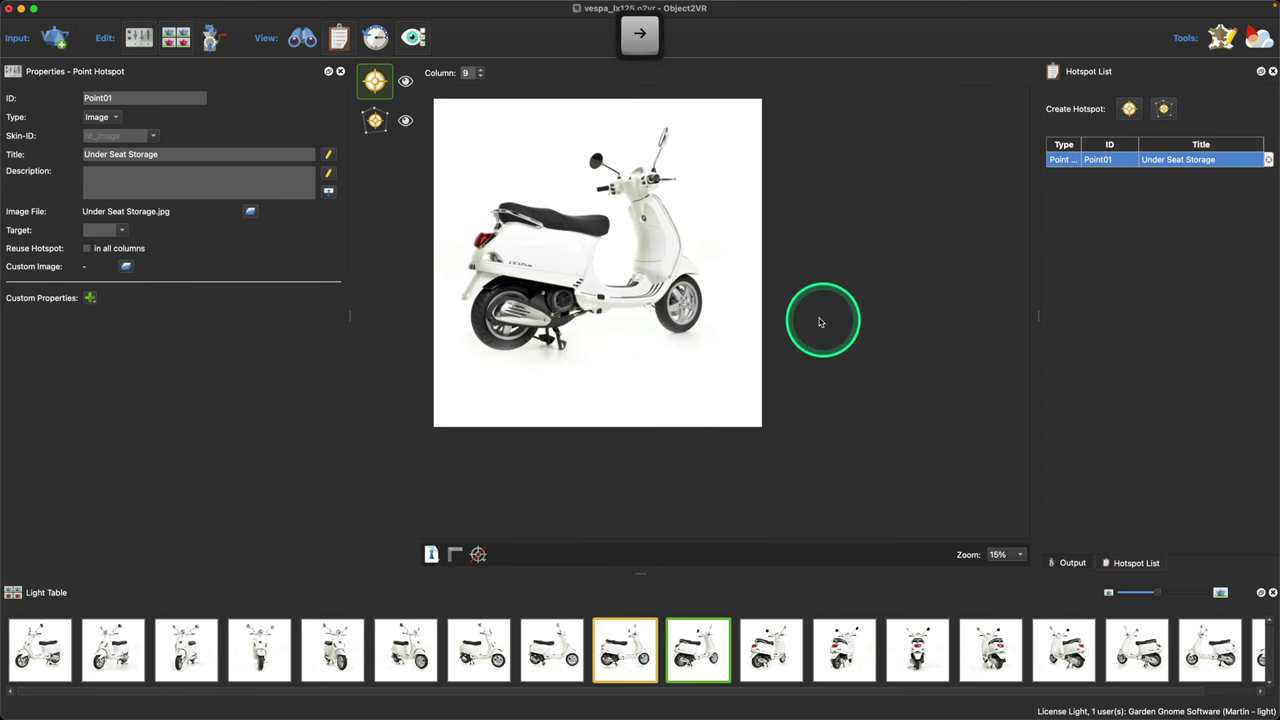
click(491, 203)
key(Right)
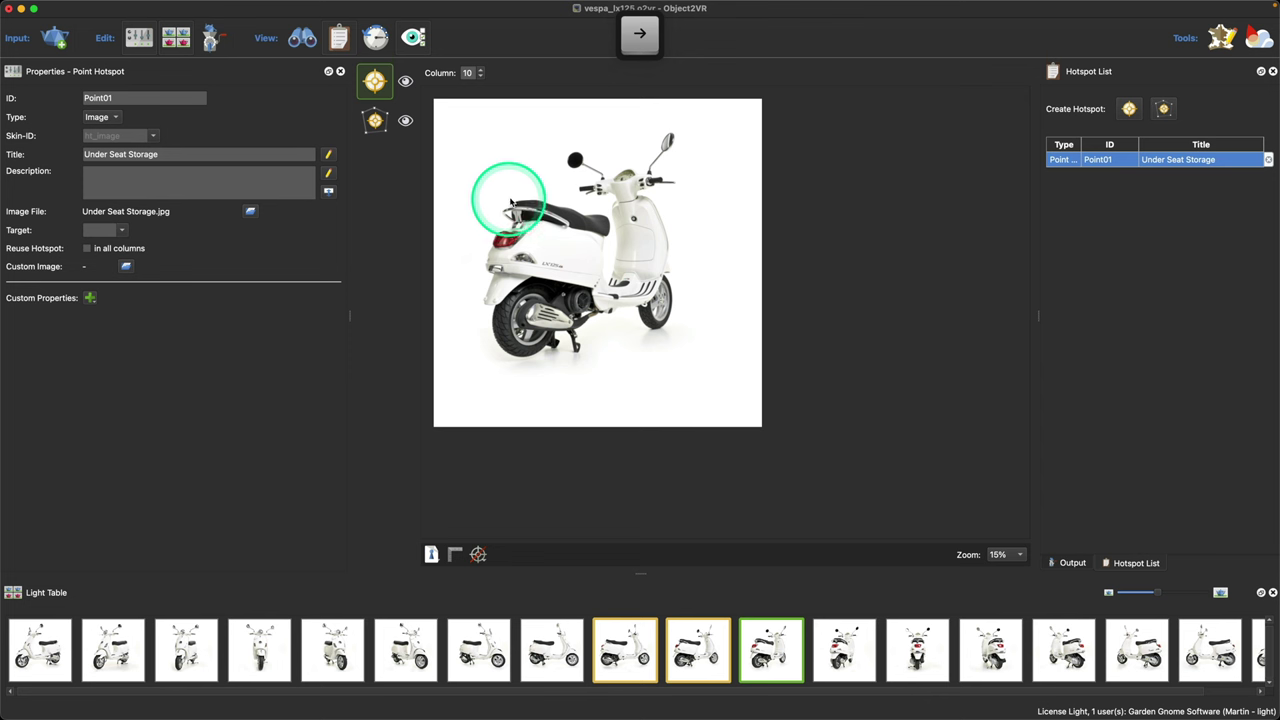
click(510, 198)
key(Right)
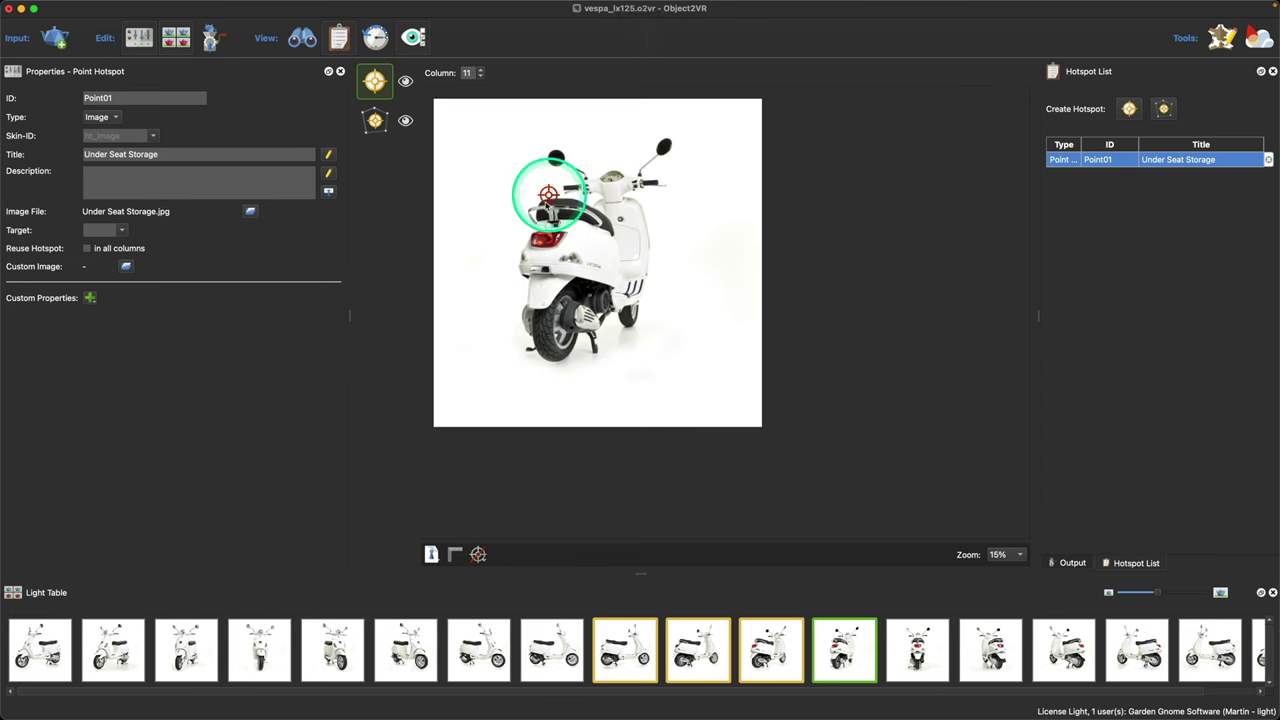
Show the hotspot's positions from neighbouring columns as guides, refine its placement in column 11 and place it above the seat in column 12.
click(478, 556)
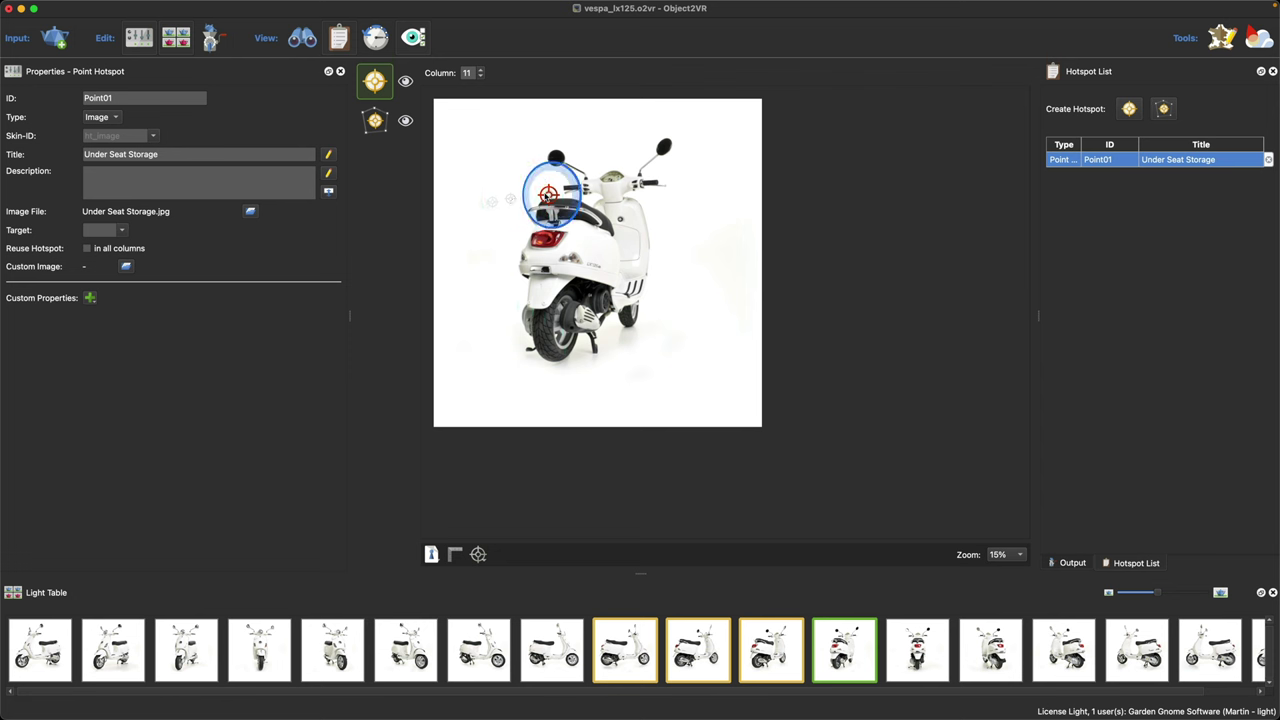
key(Right)
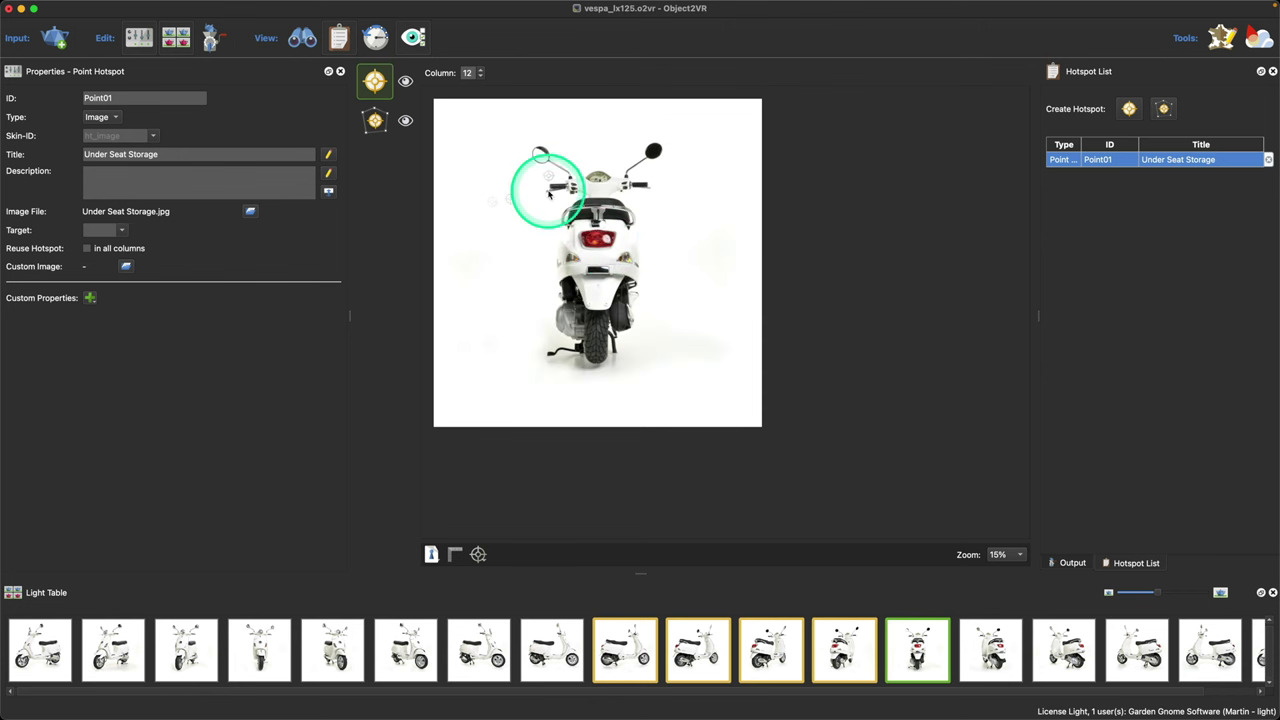
key(Left)
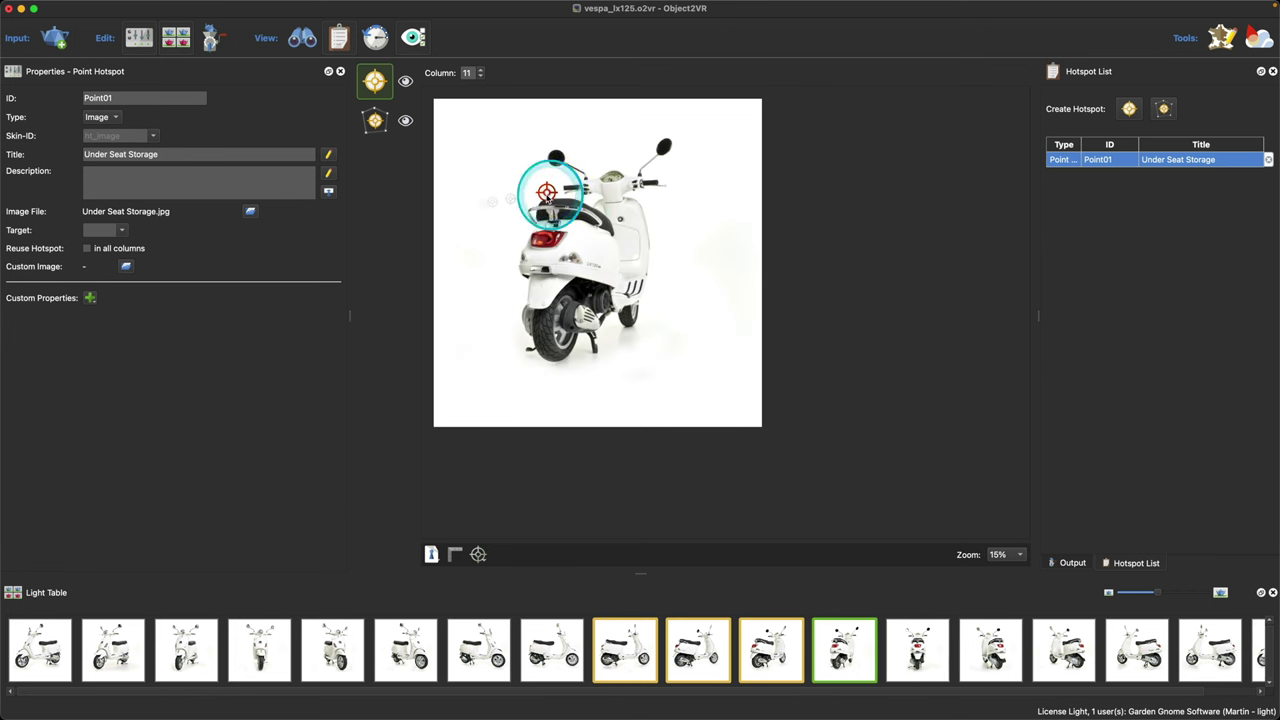
key(Right)
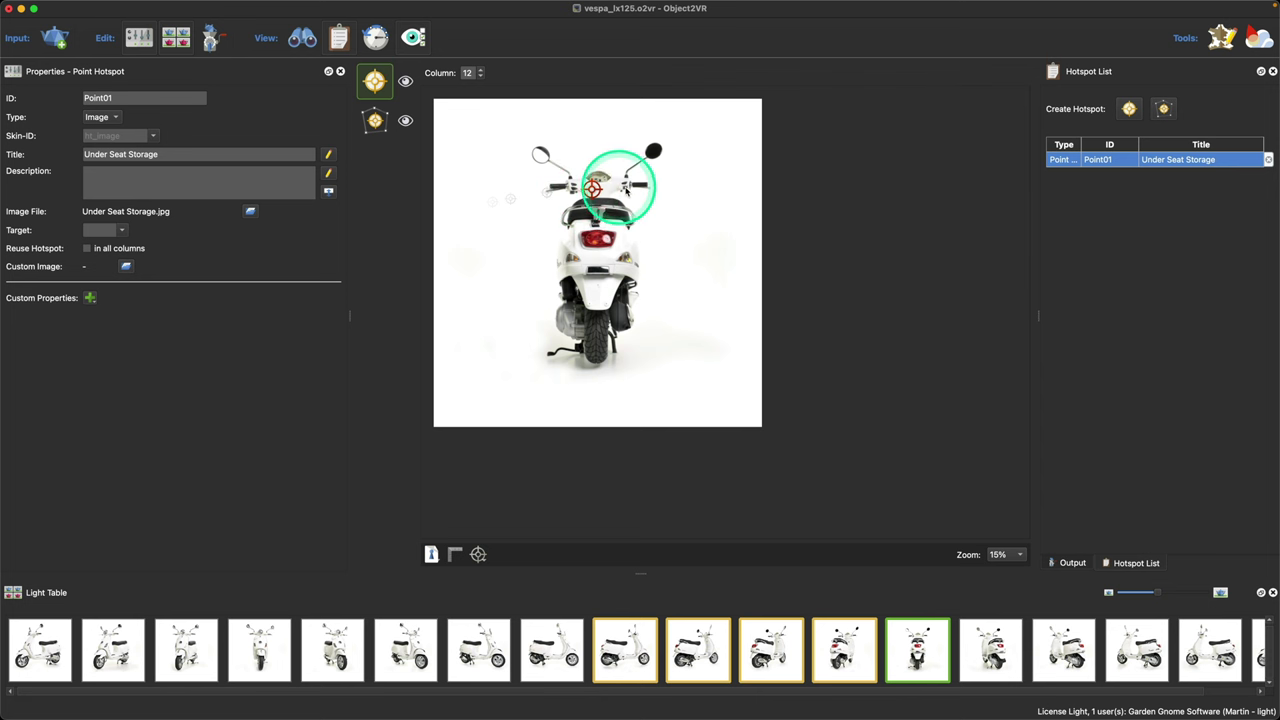
Place the Under Seat Storage hotspot above the rear end of the seat in columns 13 through 15, fine-tuning column 15.
key(Right)
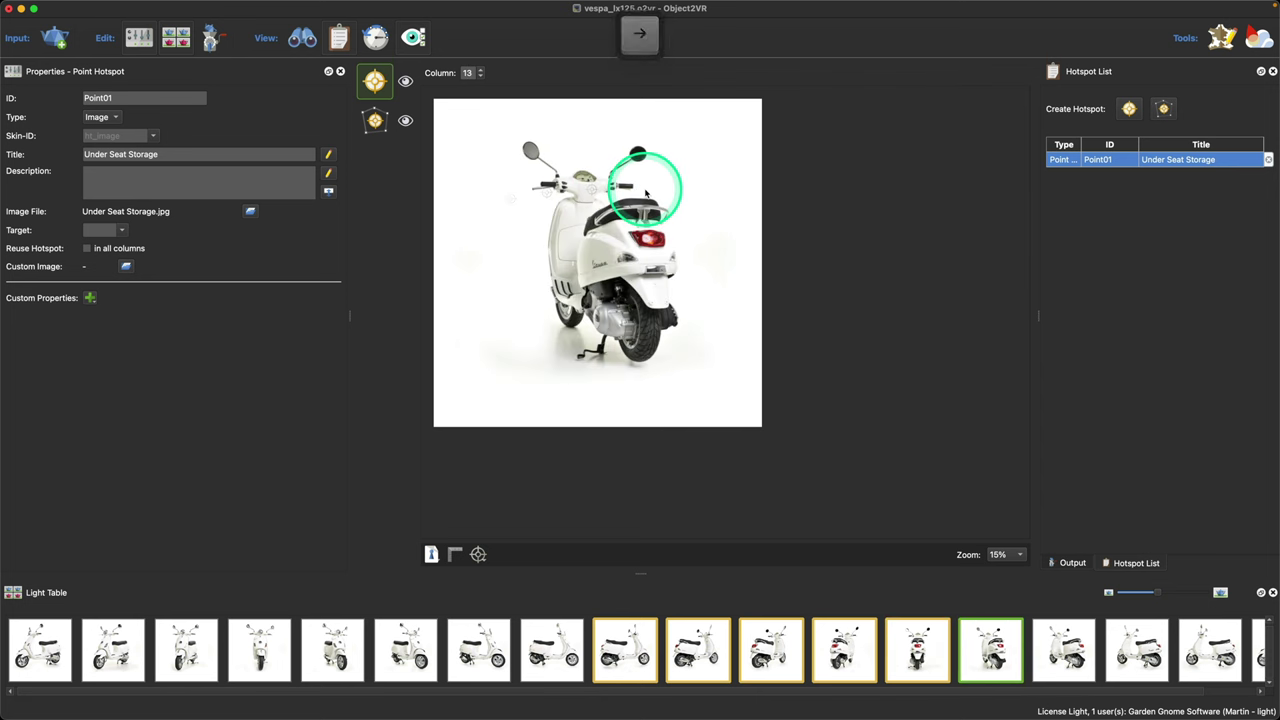
key(Right)
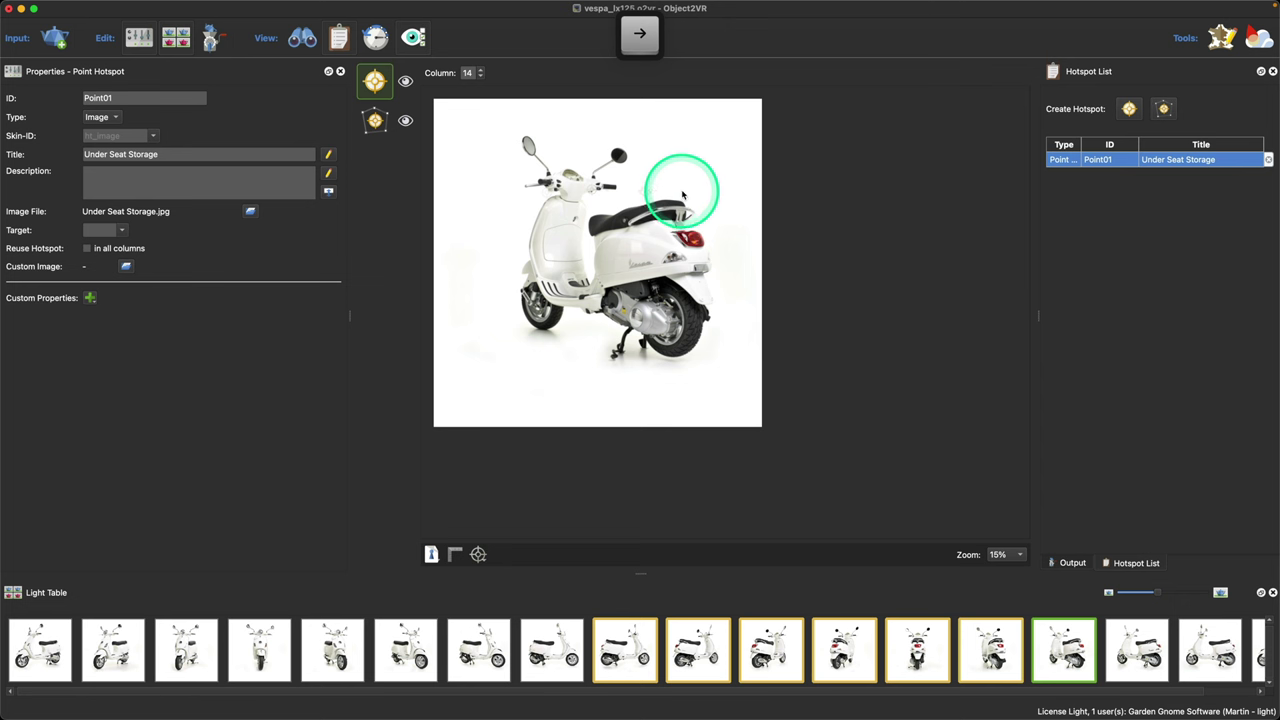
key(Right)
click(707, 195)
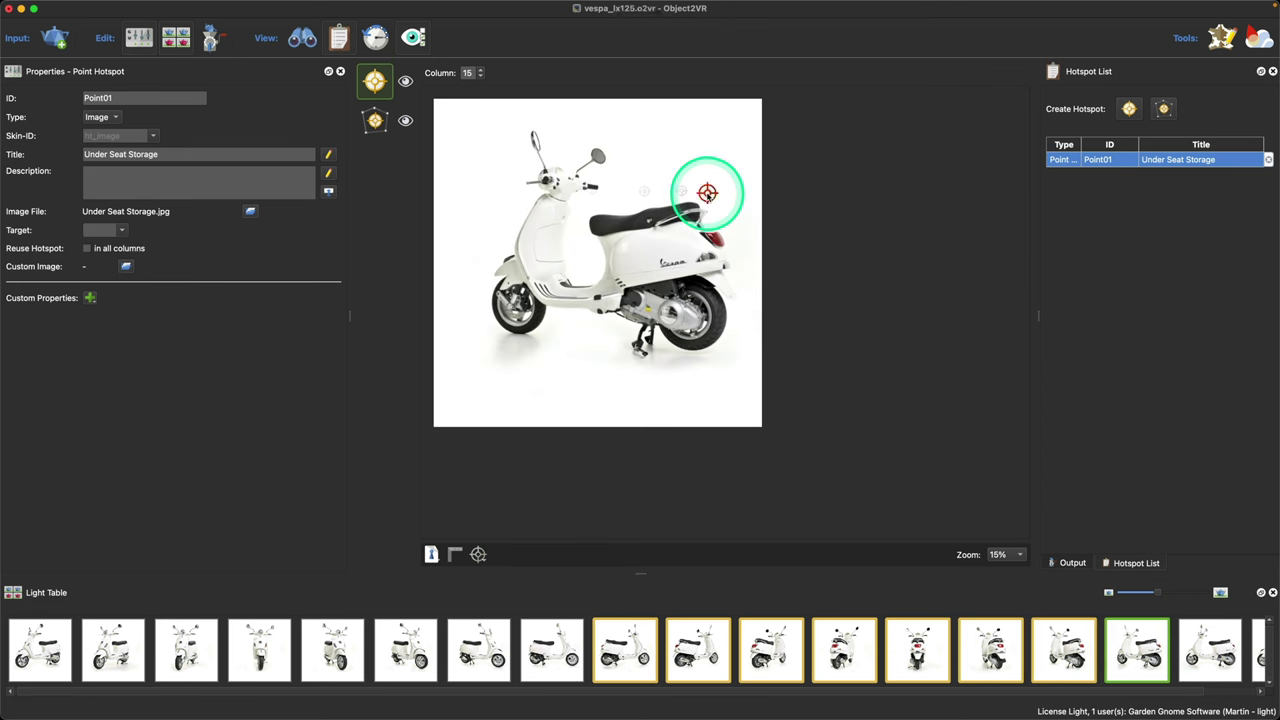
click(711, 194)
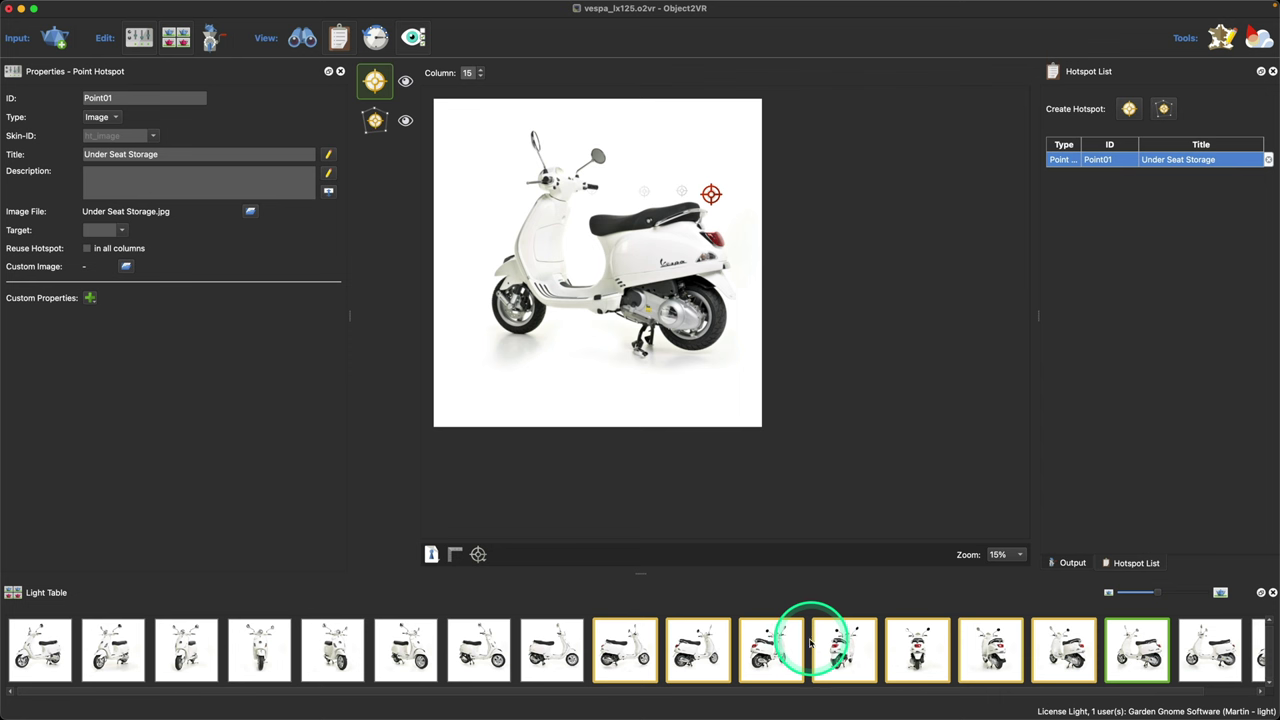
Review which light table images carry the Under Seat Storage hotspot and display the column 4 image.
click(1103, 161)
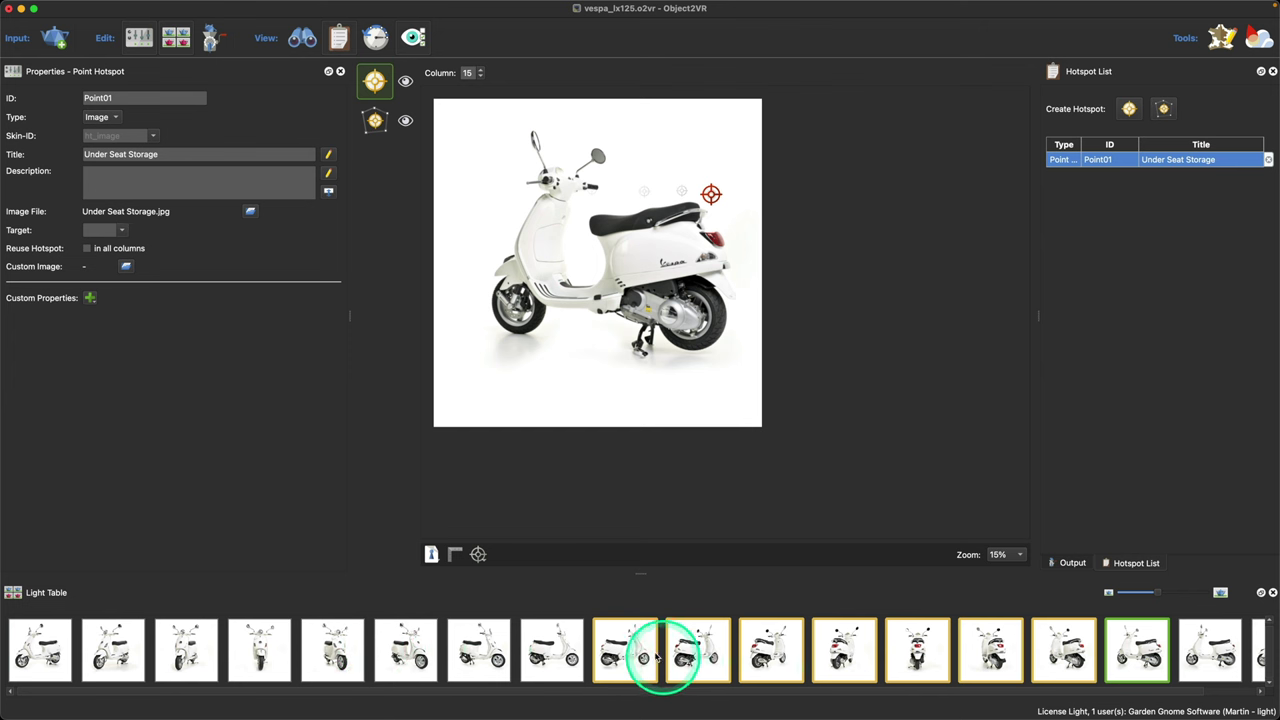
drag(644, 697, 729, 688)
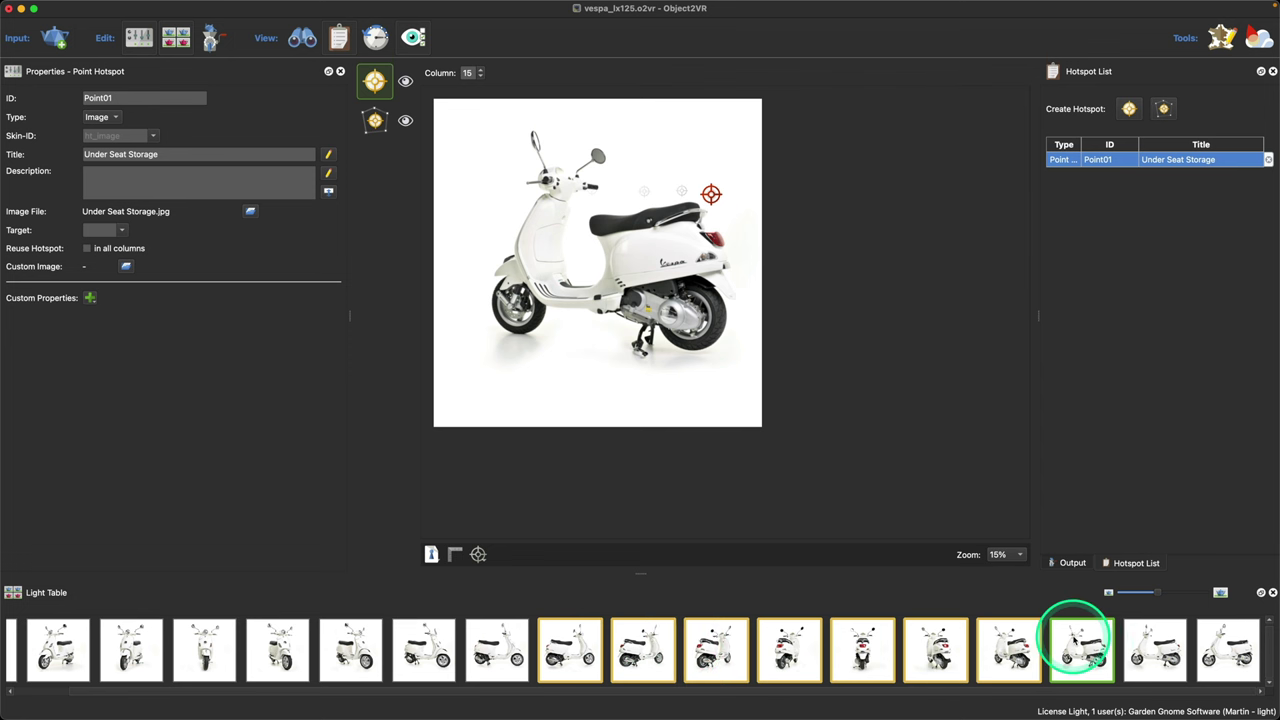
click(280, 645)
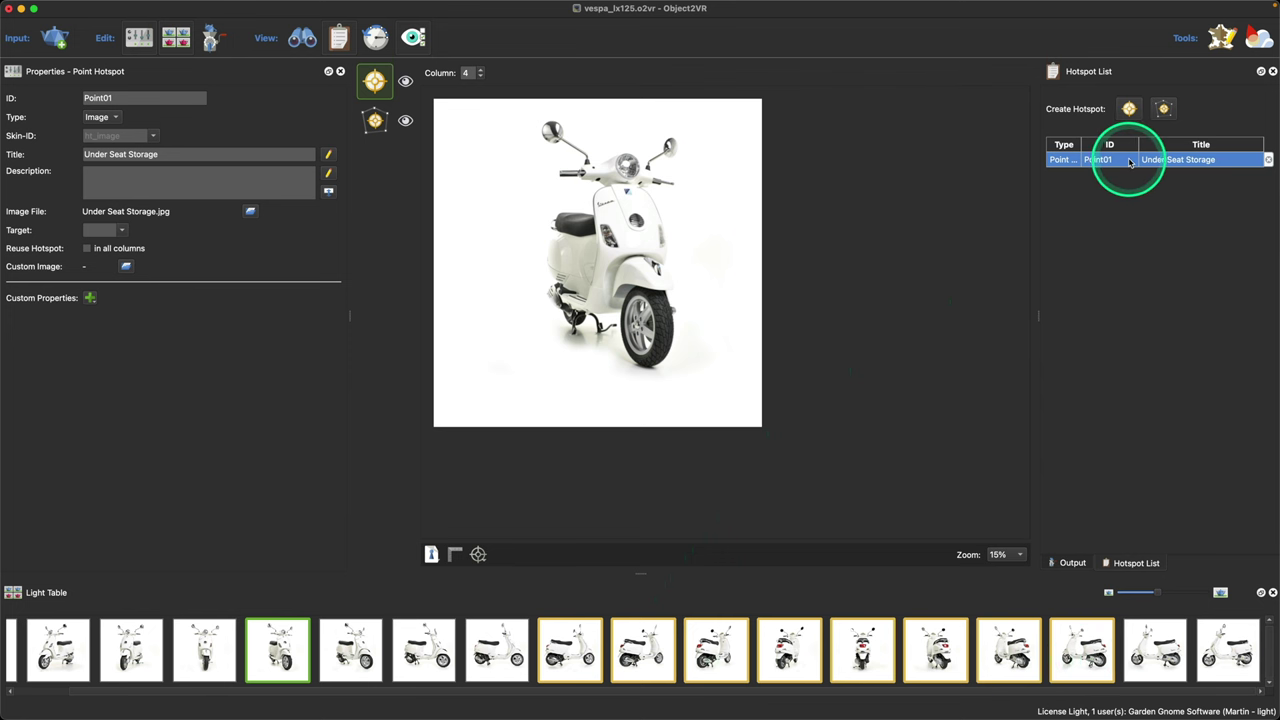
mouse_move(1130, 162)
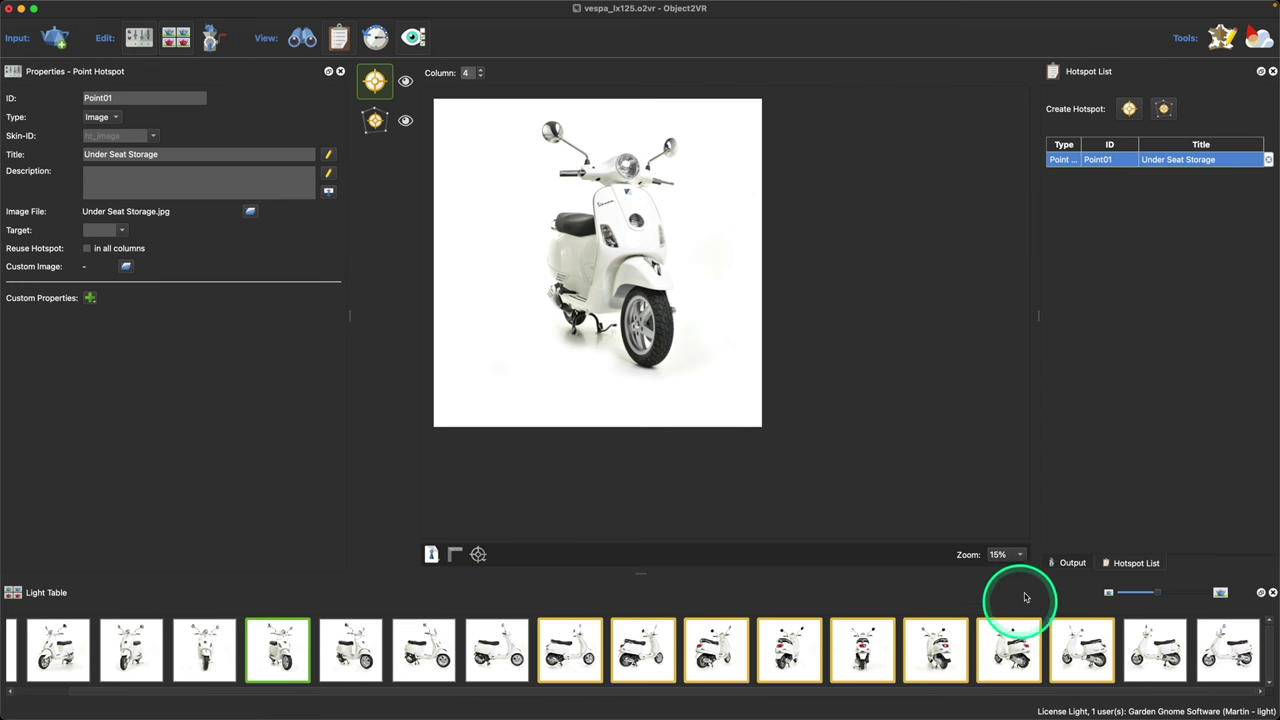
Generate the web output with the neto.ggsk skin, overwriting the existing object.xml file.
click(1072, 563)
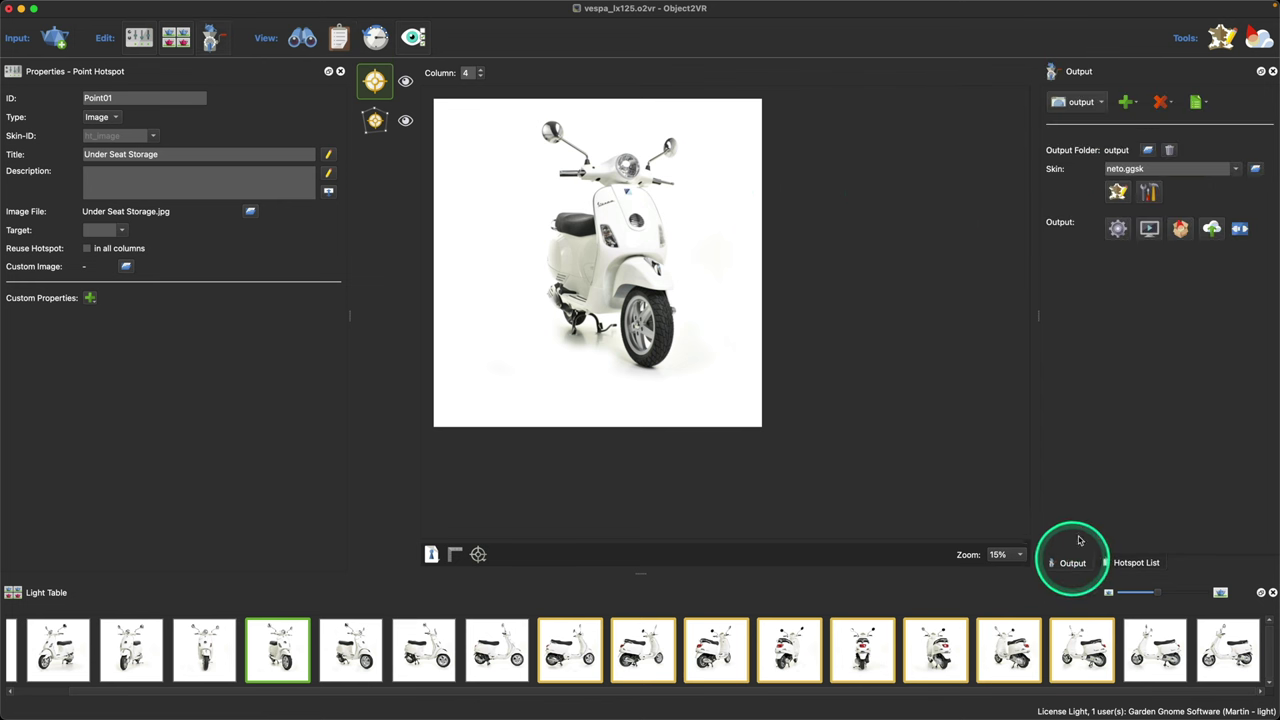
click(1119, 229)
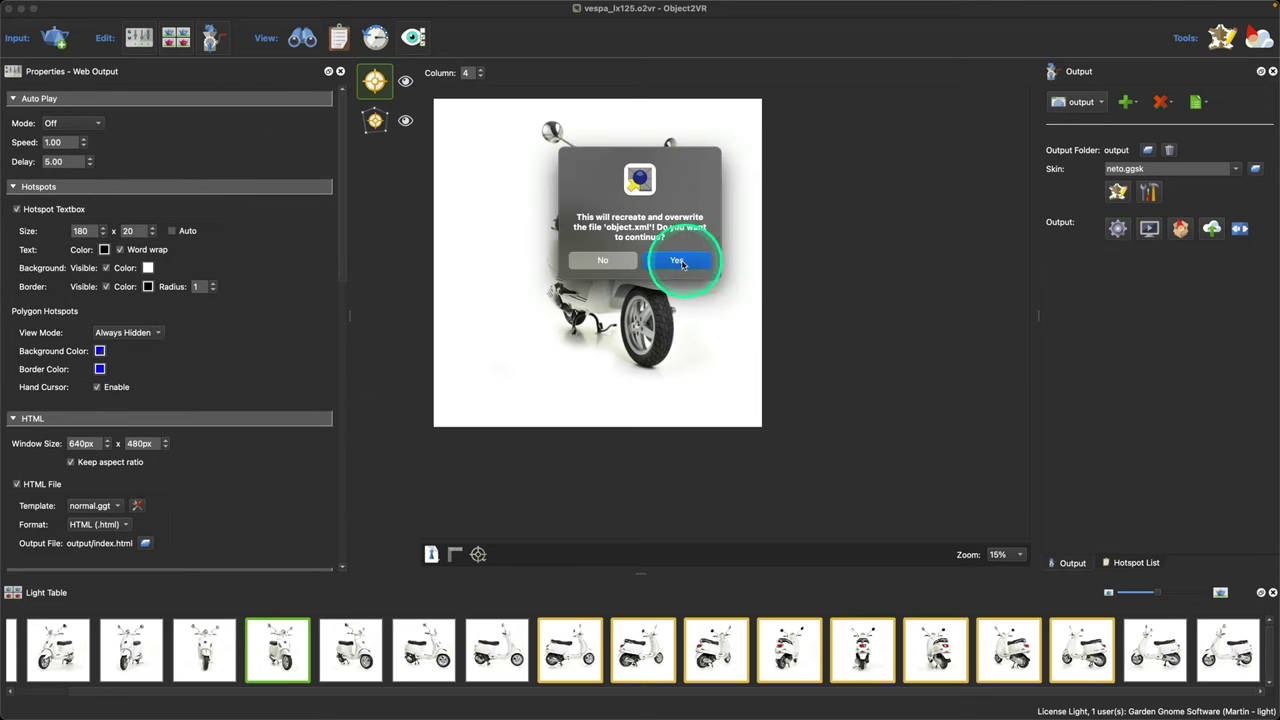
click(678, 261)
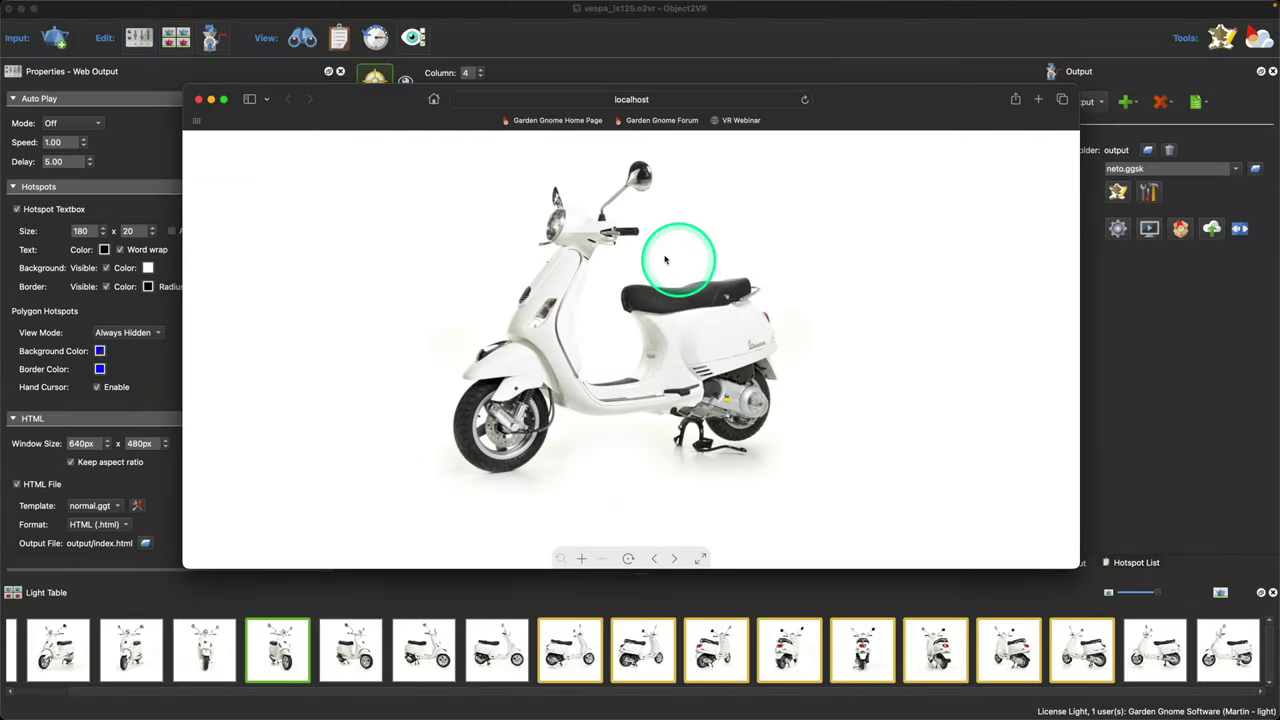
Test the output in the browser by rotating the Vespa and opening the Under Seat Storage image popup, and close the preview.
click(576, 350)
drag(576, 350, 614, 349)
mouse_move(514, 264)
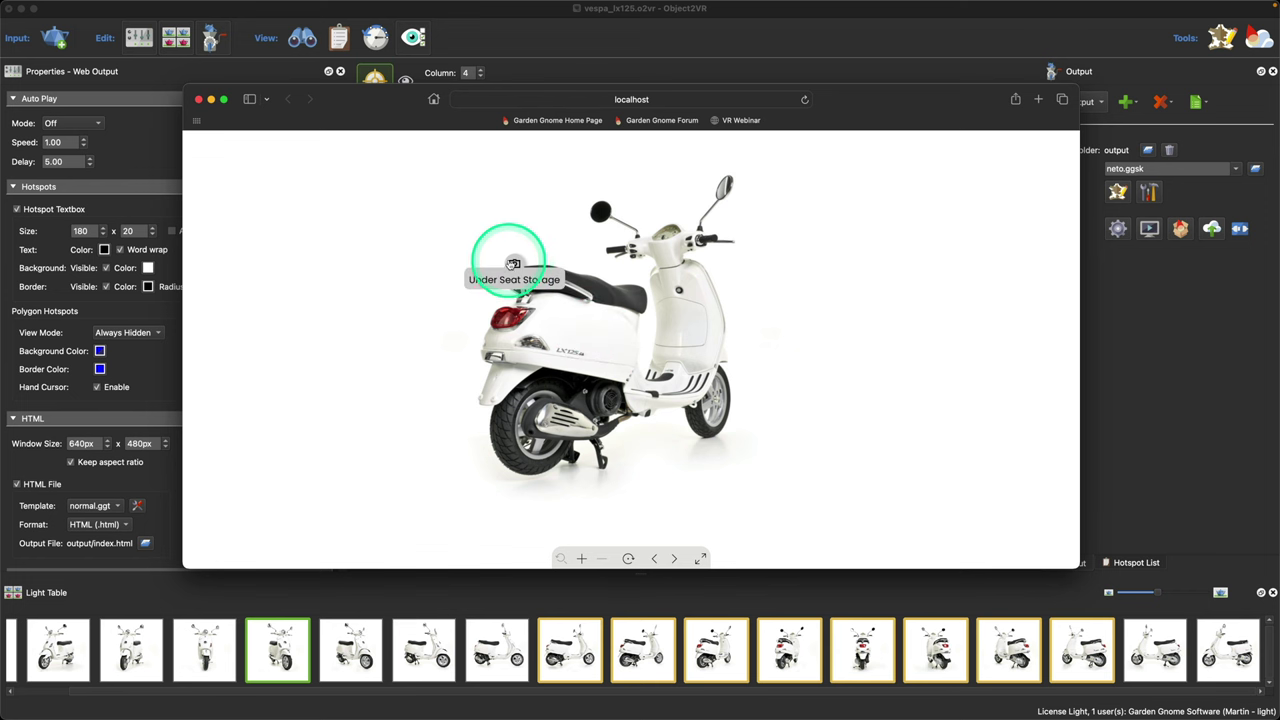
click(514, 264)
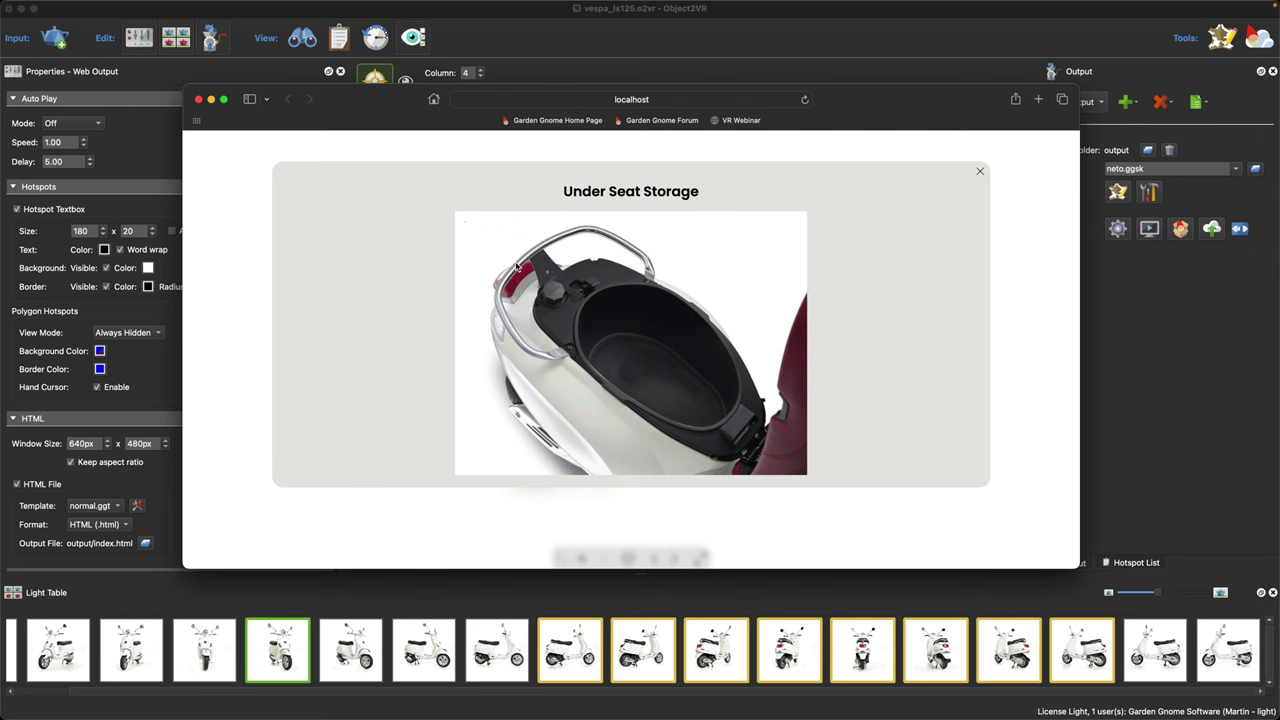
click(980, 175)
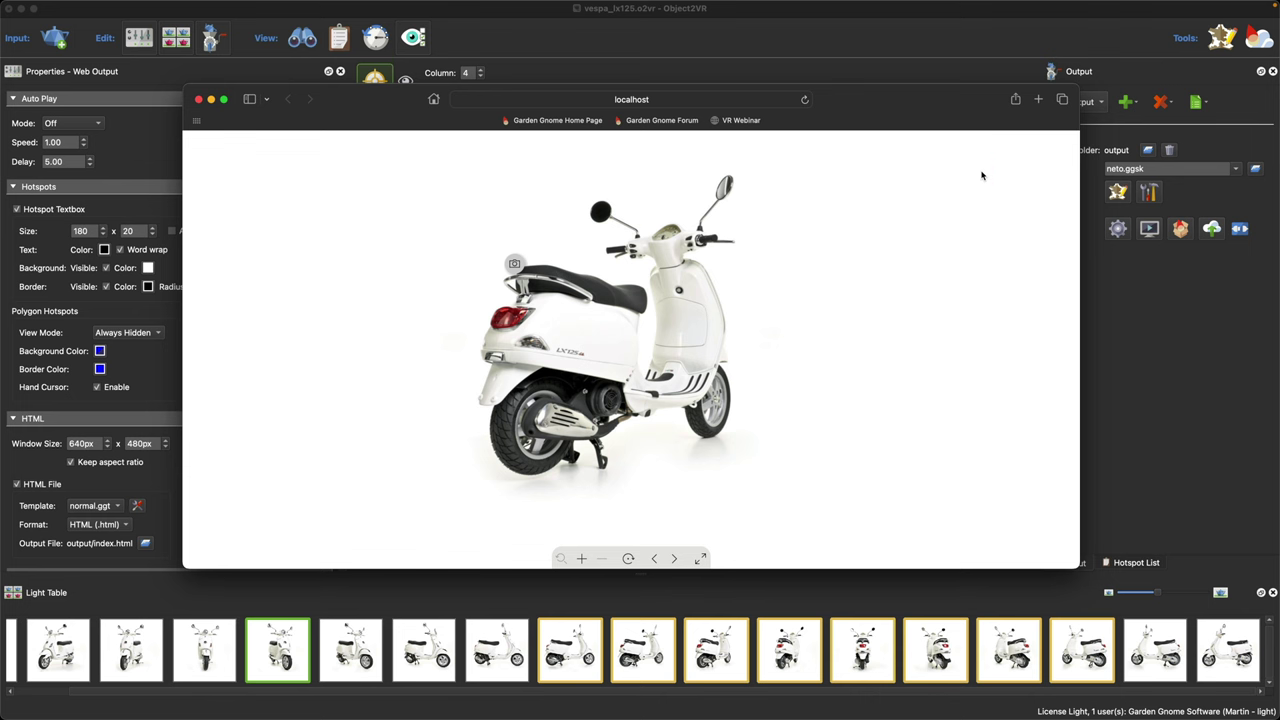
click(198, 99)
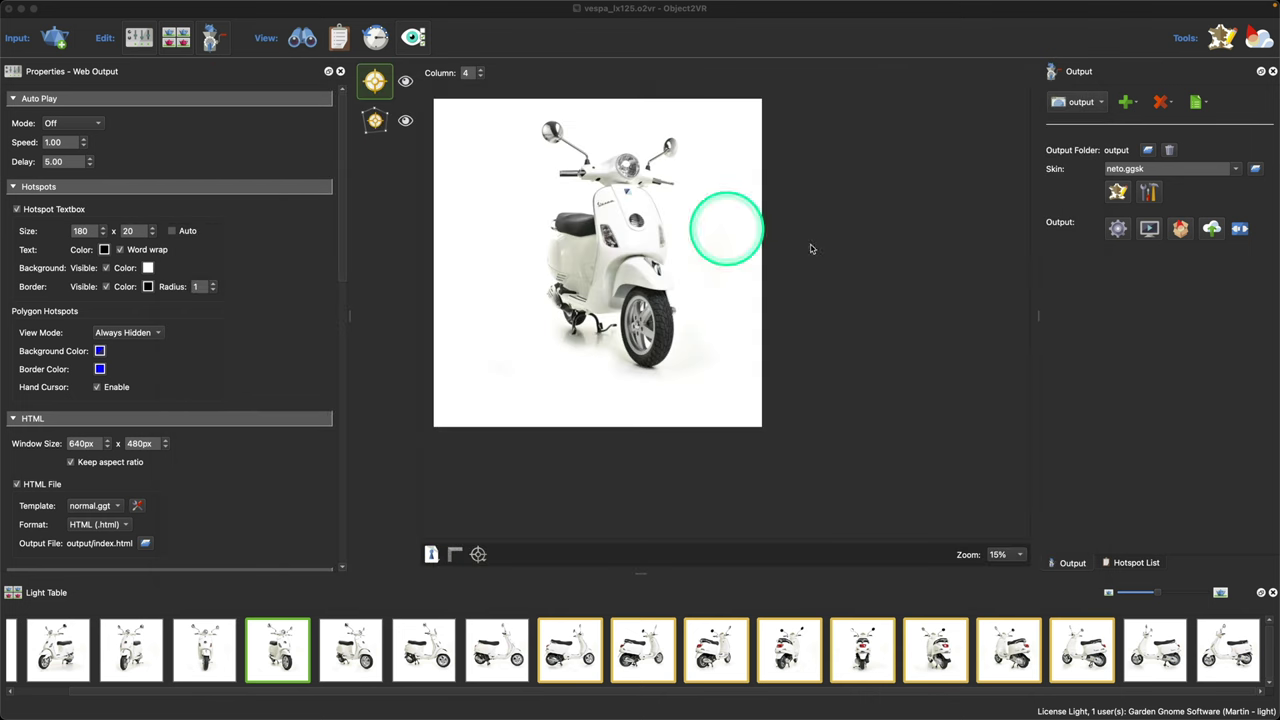
click(1118, 305)
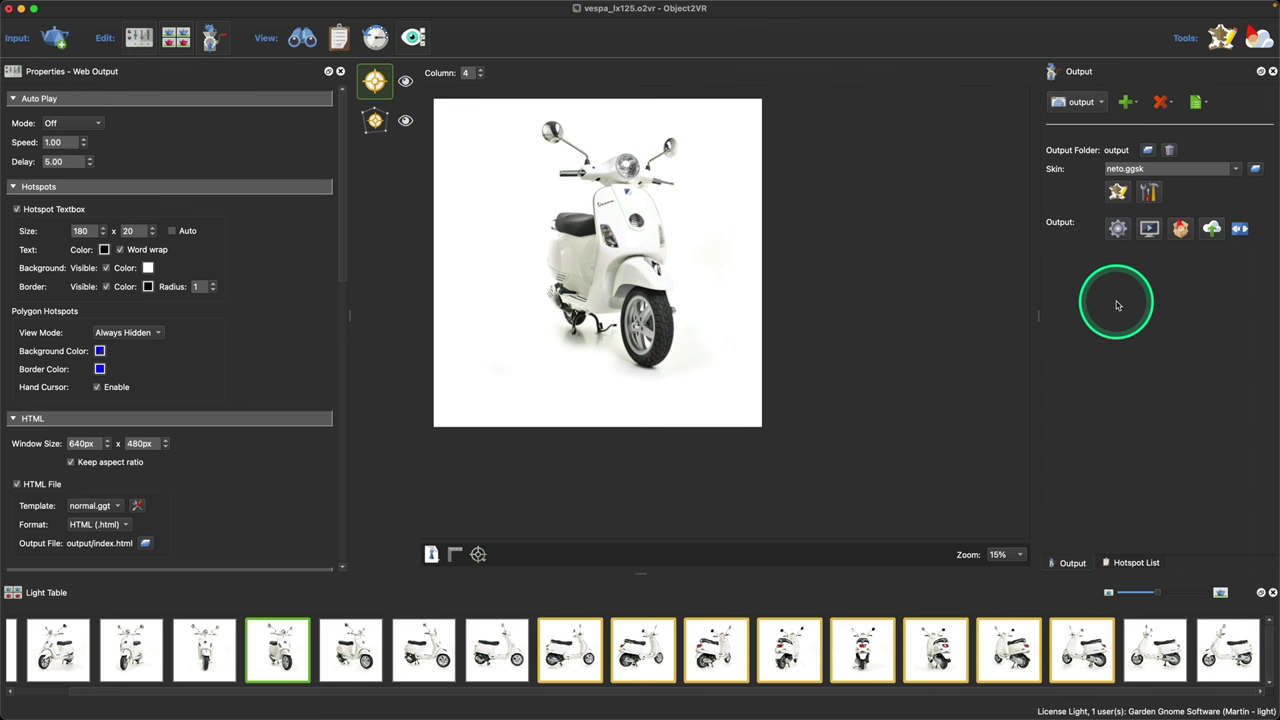
click(1122, 563)
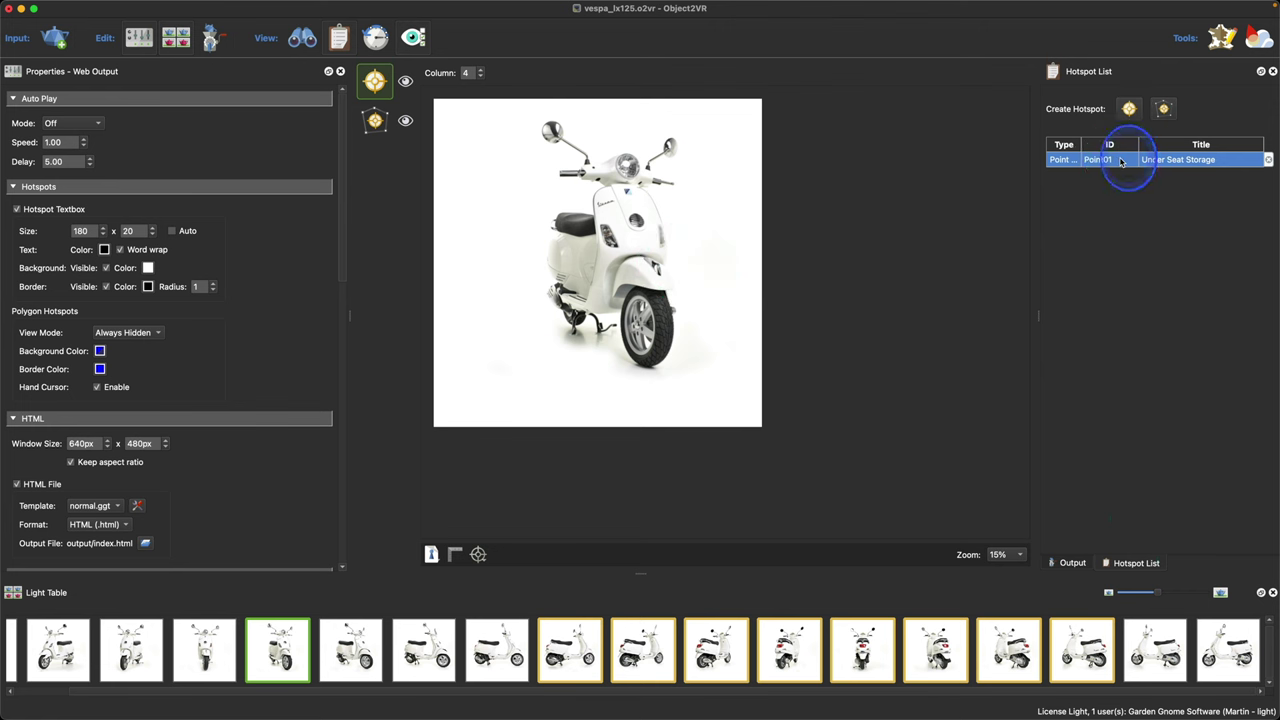
click(1128, 108)
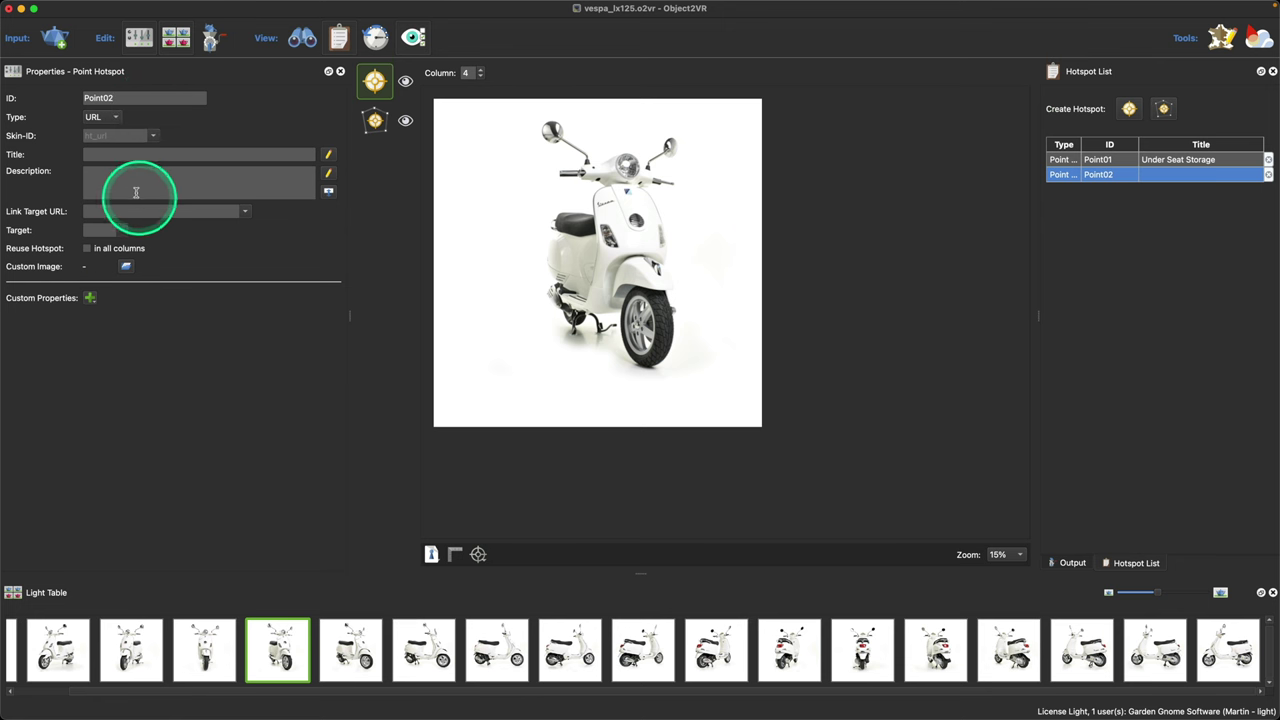
click(1268, 174)
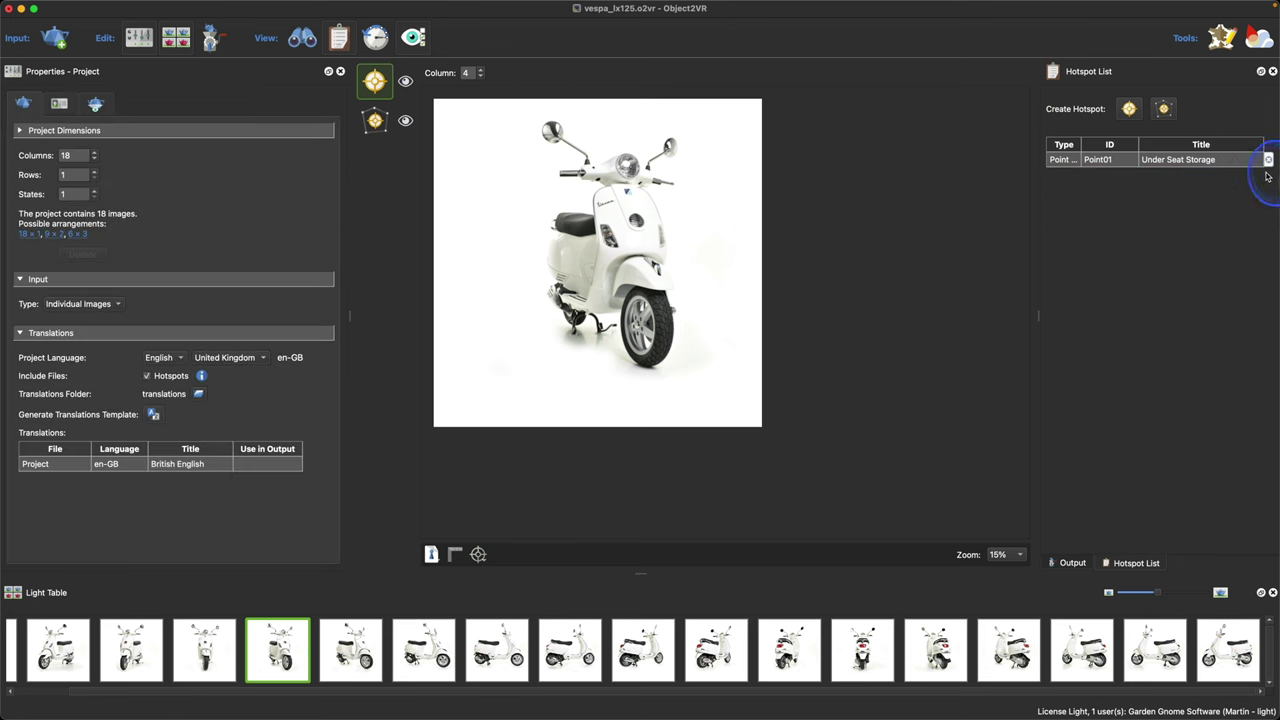
click(1100, 162)
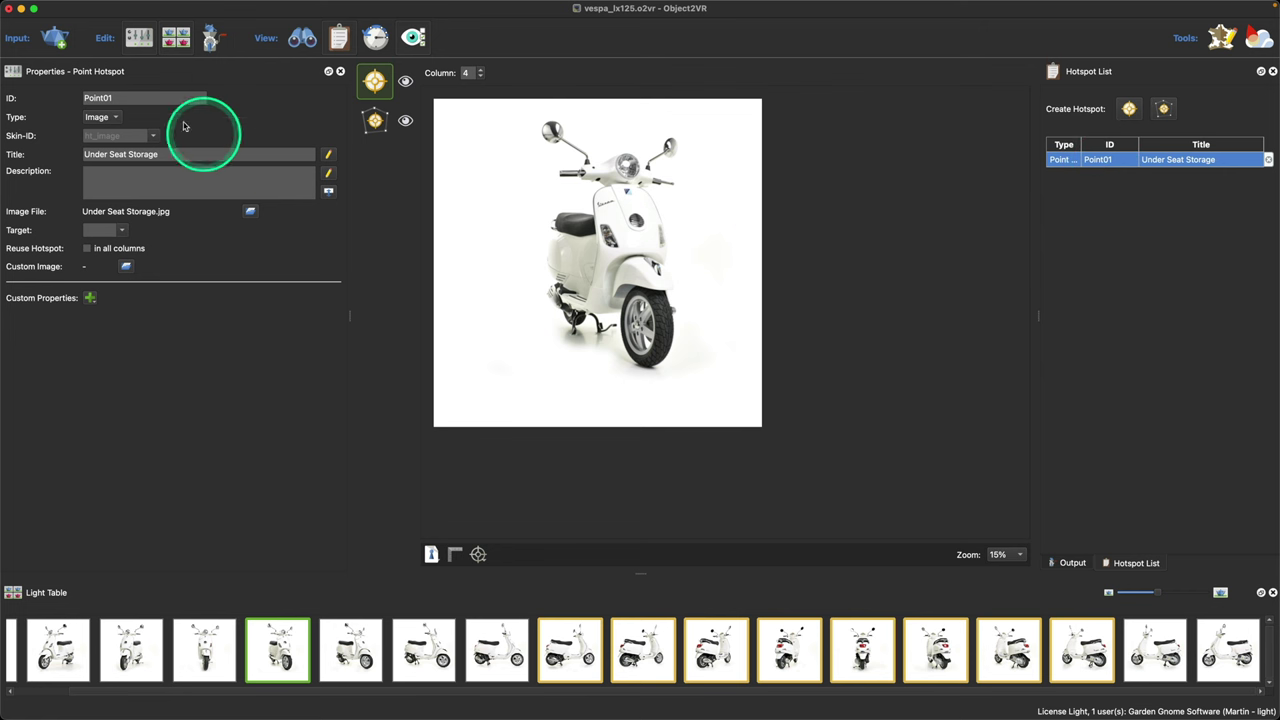
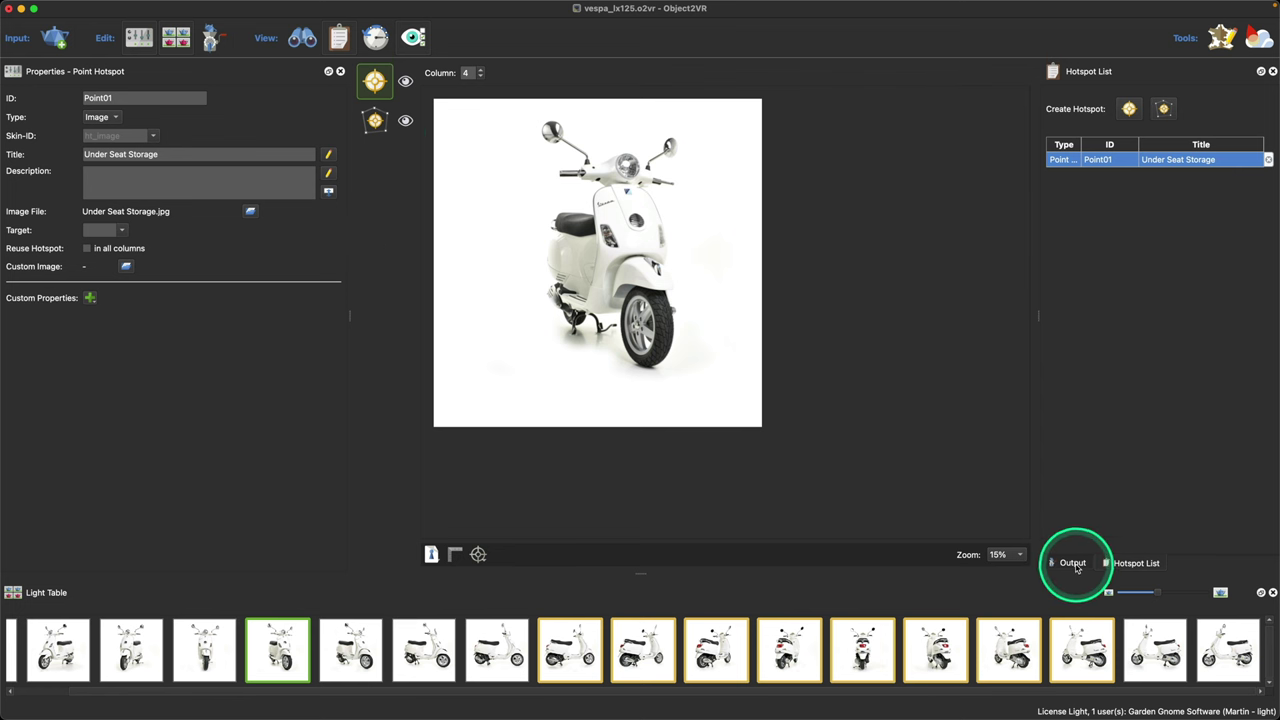
Review the configuration parameters of the neto.ggsk skin without changing them.
click(1072, 563)
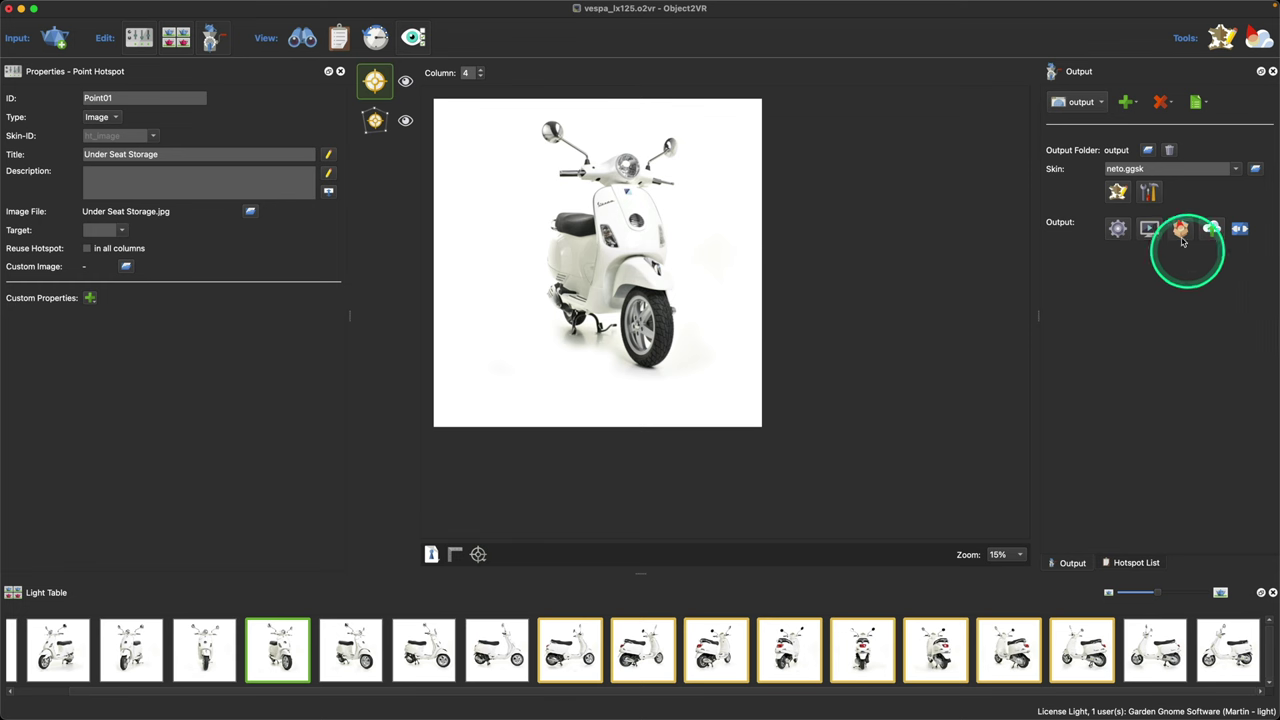
click(1148, 191)
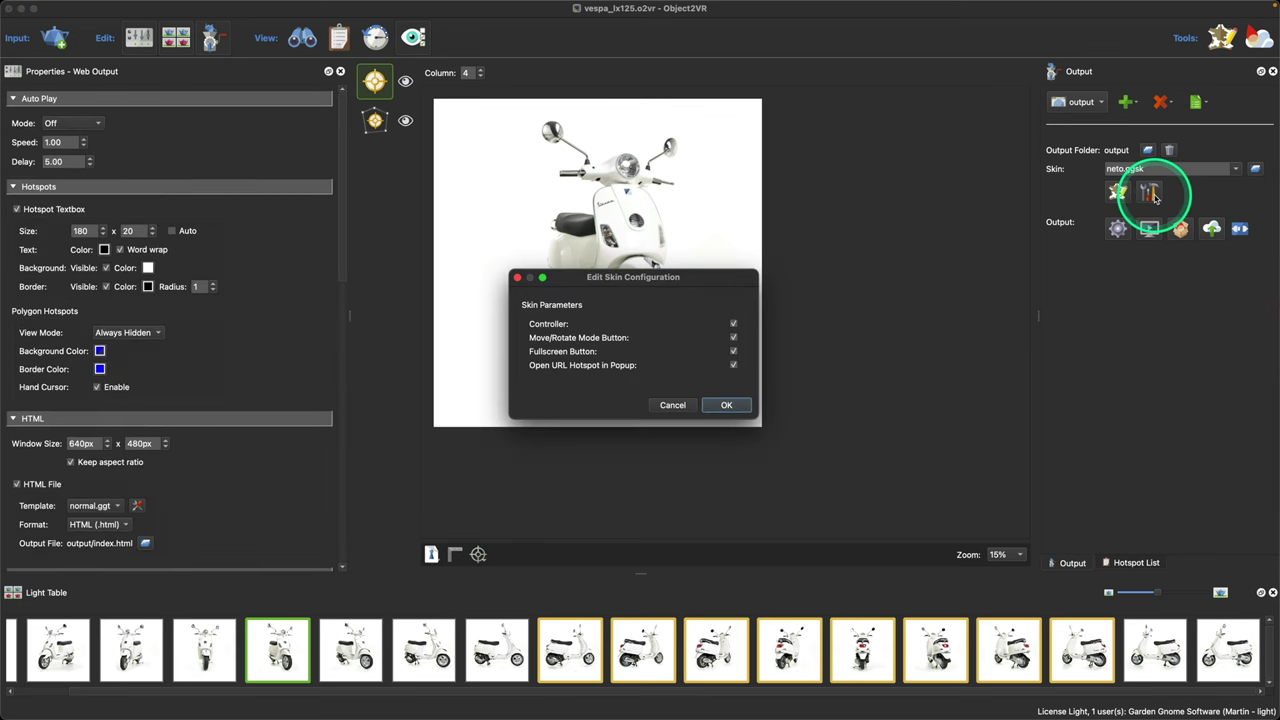
click(677, 403)
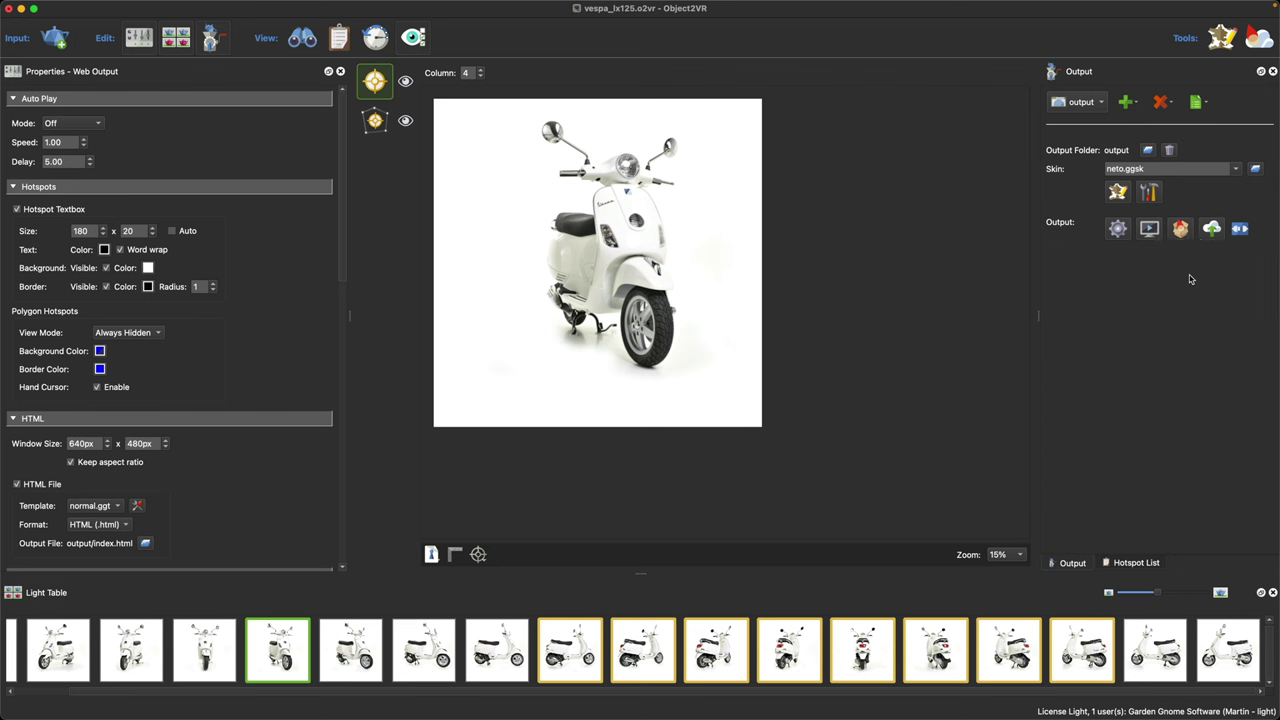
Dismiss the neto.ggsk skin configuration, switch the output skin to feather_box.ggsk and set its accent color to red, #ff0000.
click(1148, 191)
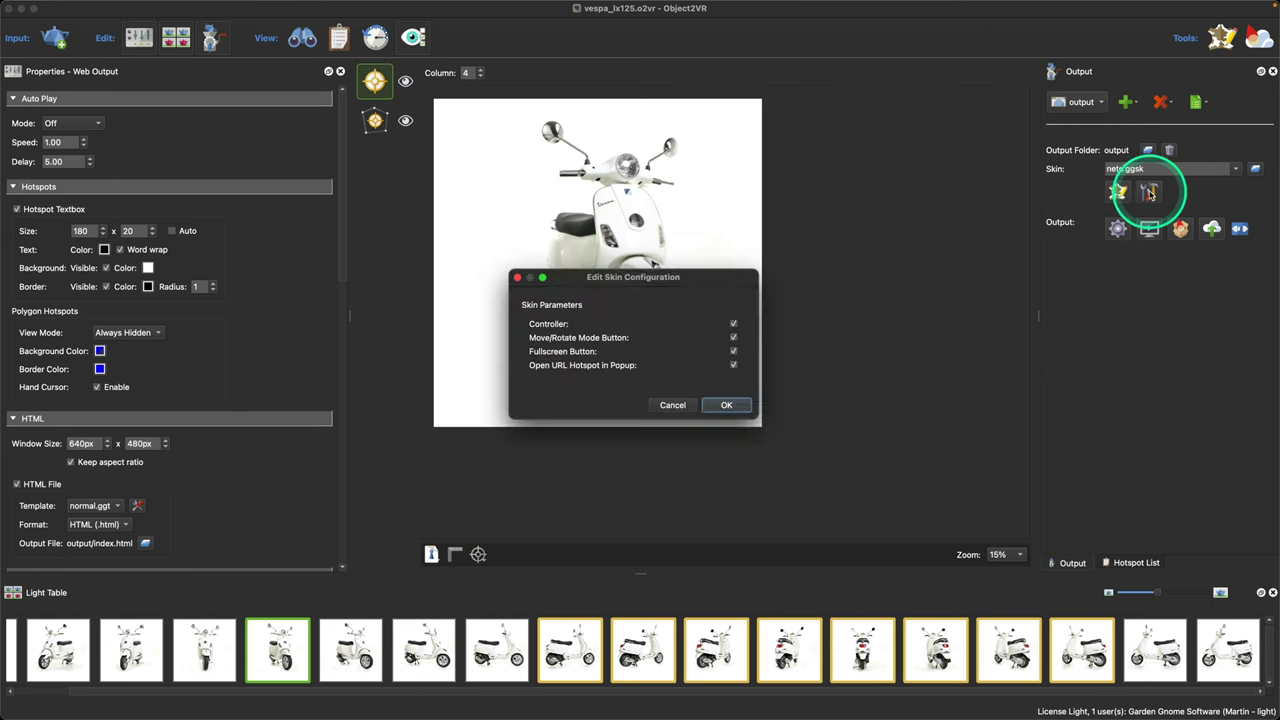
click(706, 408)
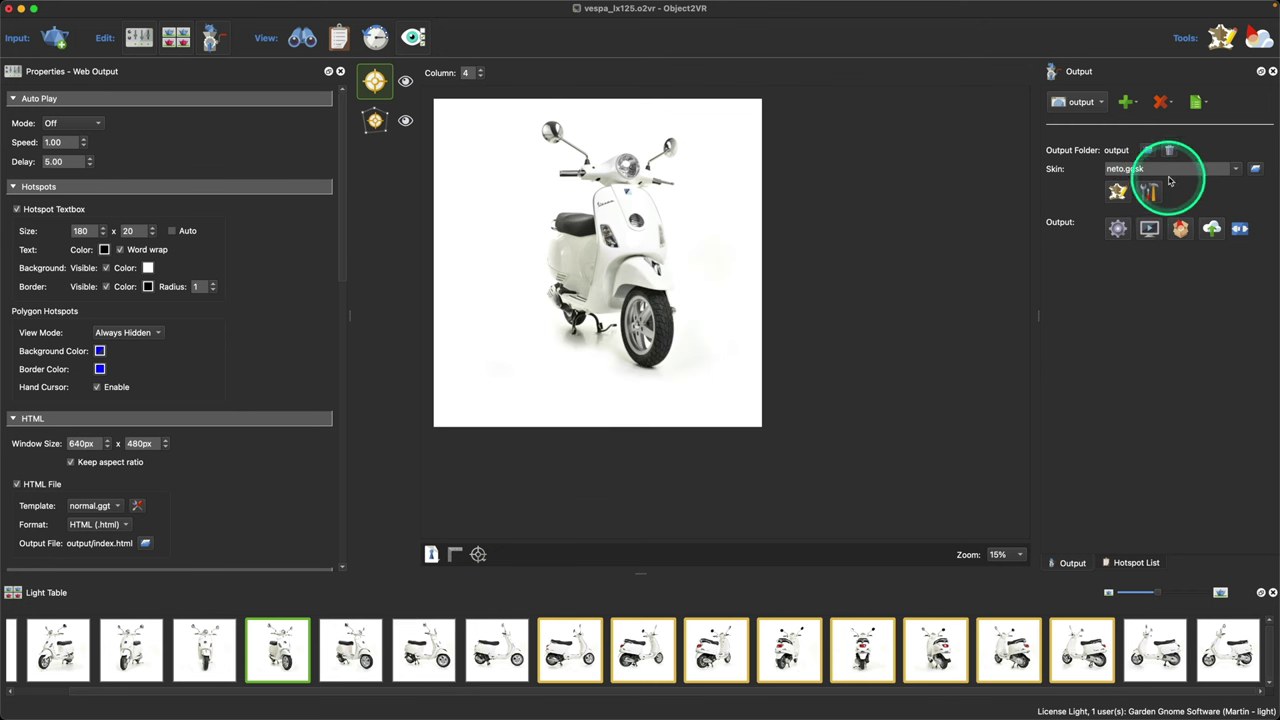
click(1227, 169)
click(1174, 200)
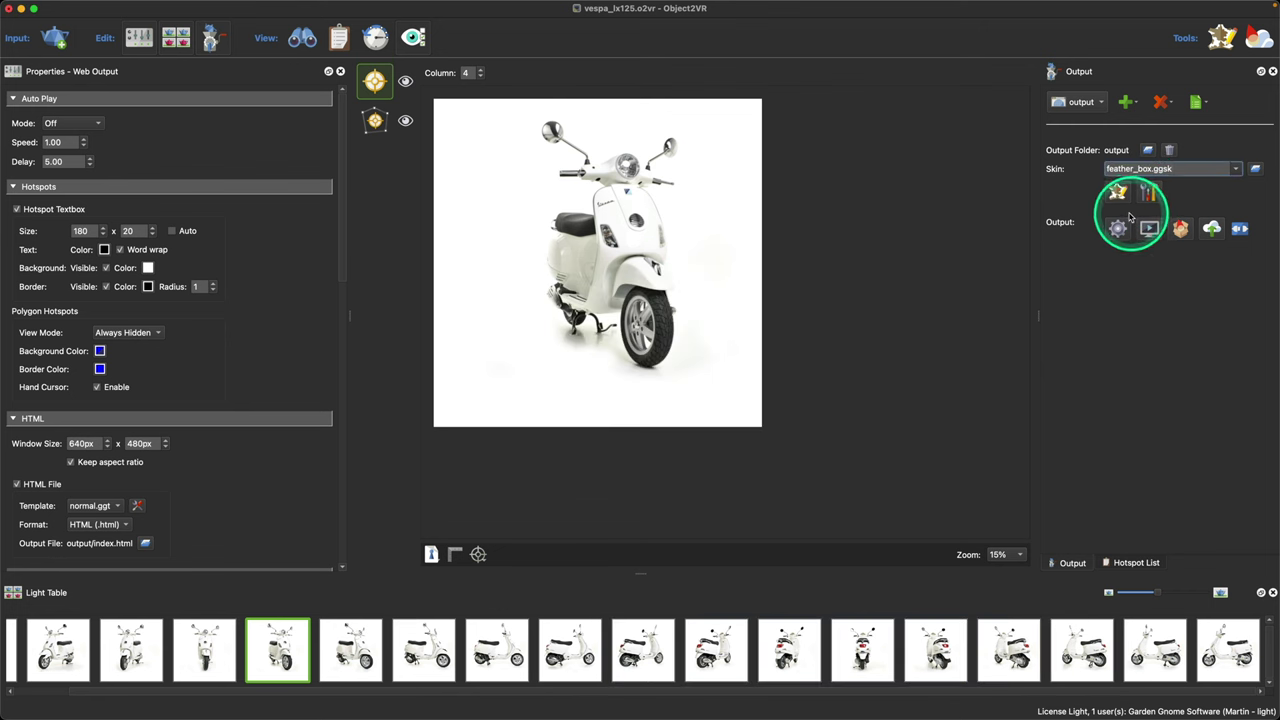
click(1148, 193)
click(729, 285)
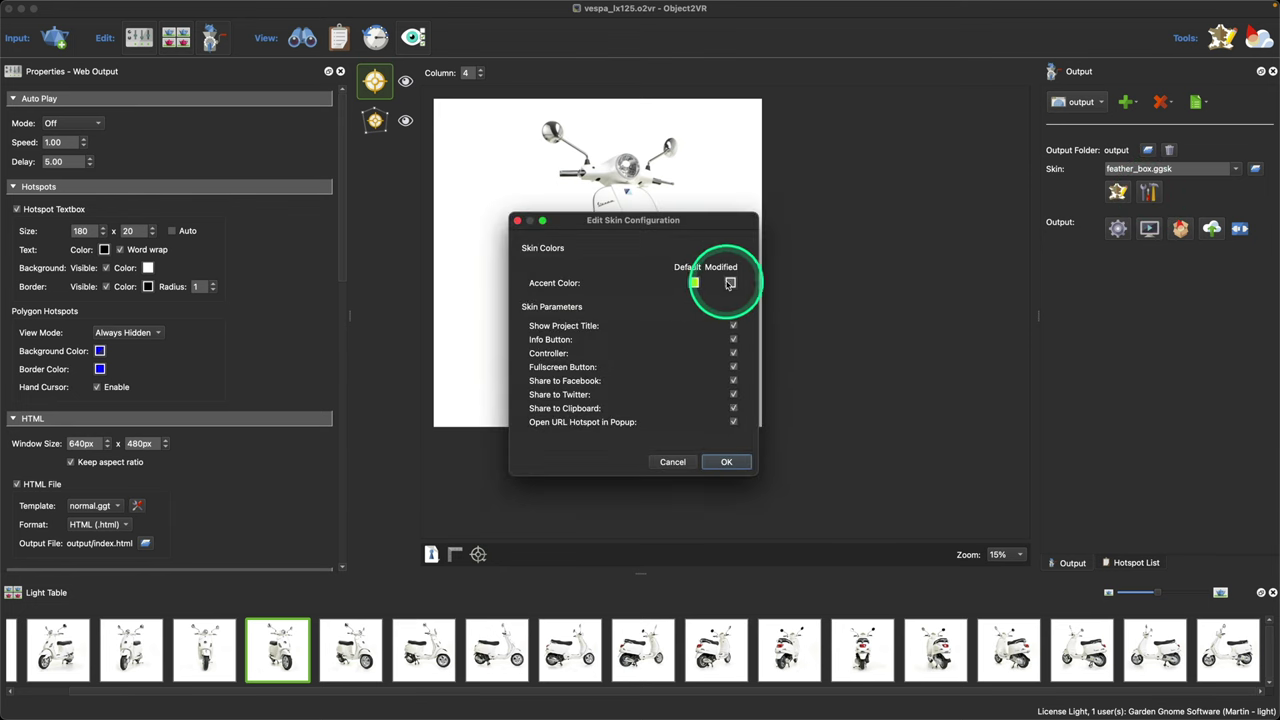
click(494, 289)
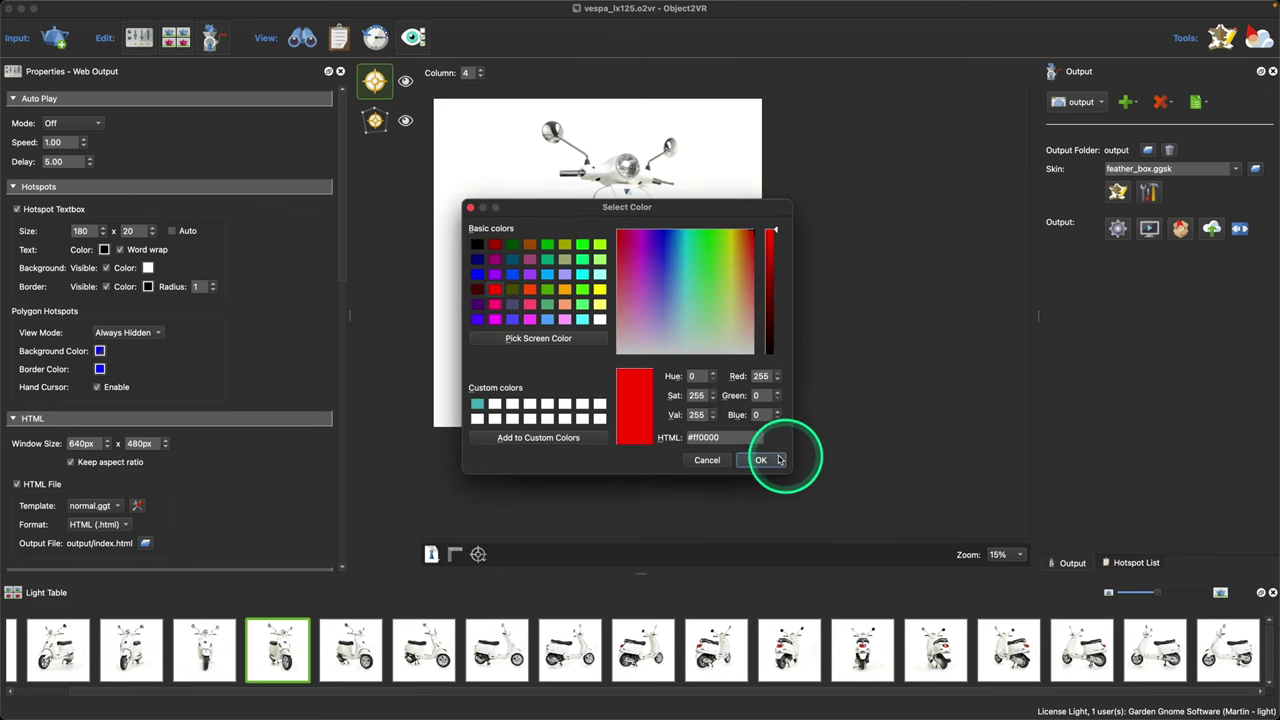
click(773, 462)
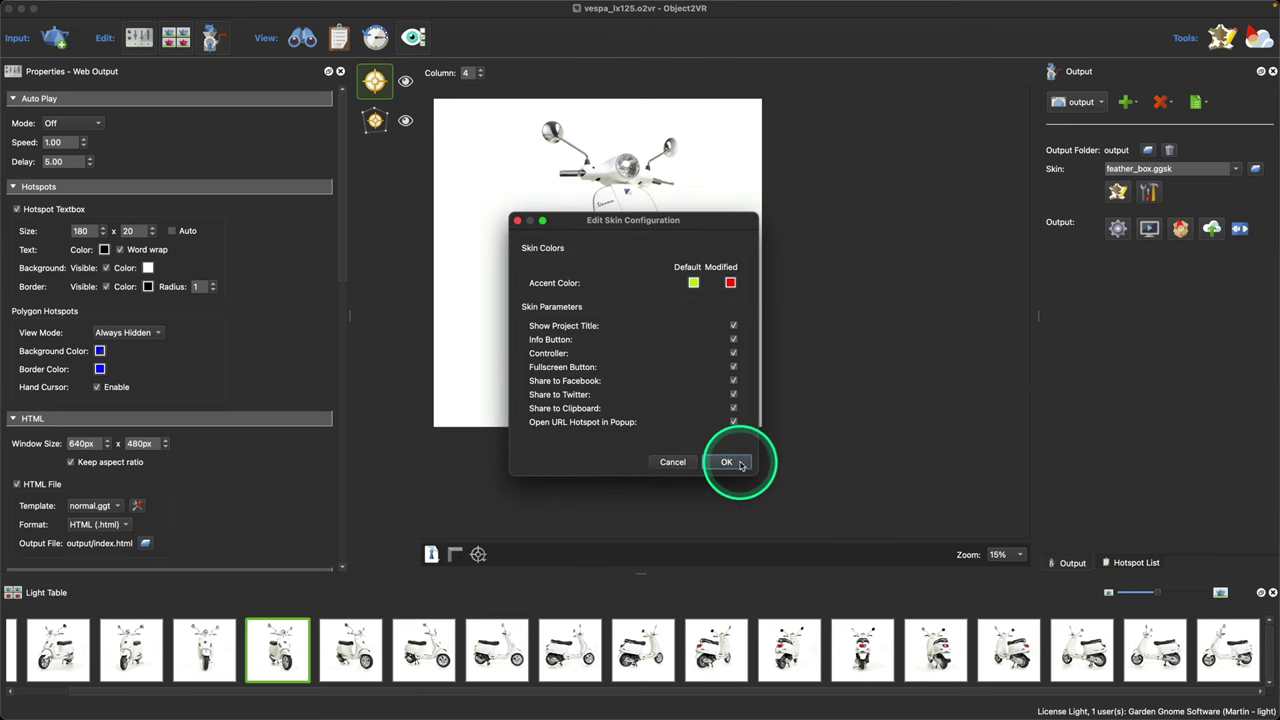
click(729, 461)
Generate the web output with the feather_box.ggsk skin, rotate the Vespa in the browser preview and close it.
click(1118, 229)
click(688, 258)
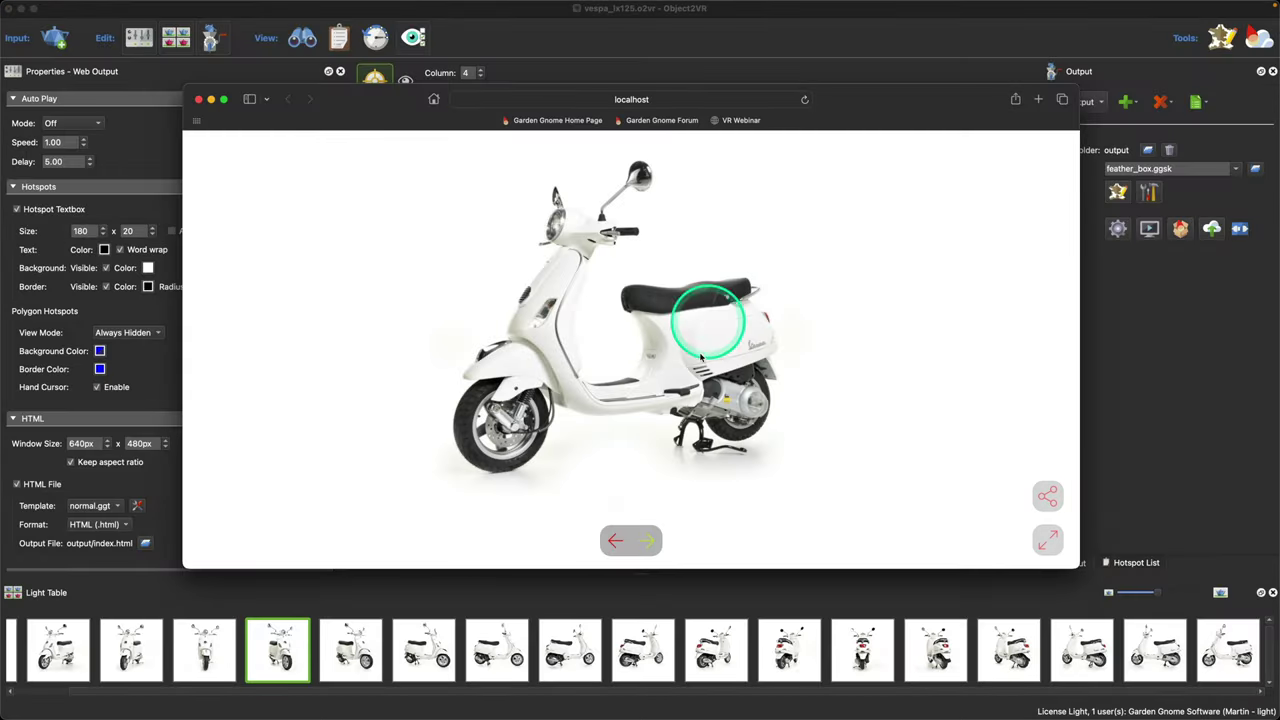
drag(737, 309, 353, 184)
click(198, 99)
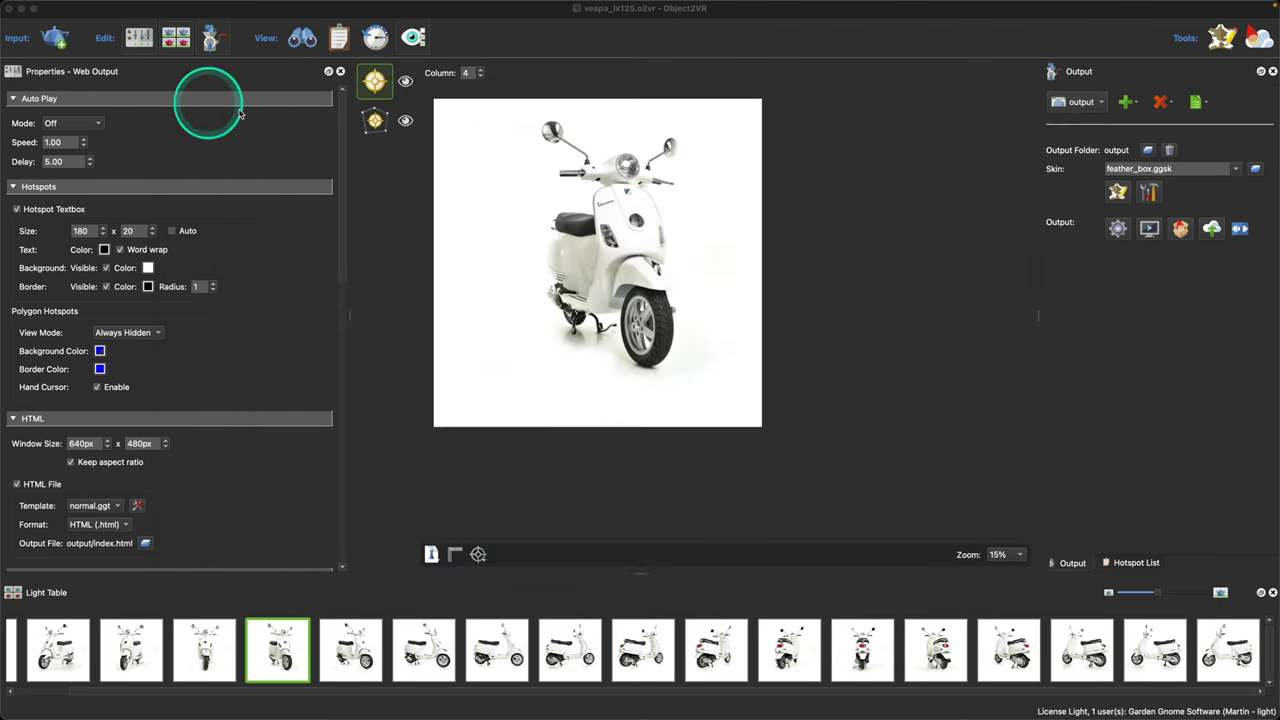
Reset the modified accent color of the feather_box.ggsk skin to its default.
click(1149, 192)
click(730, 282)
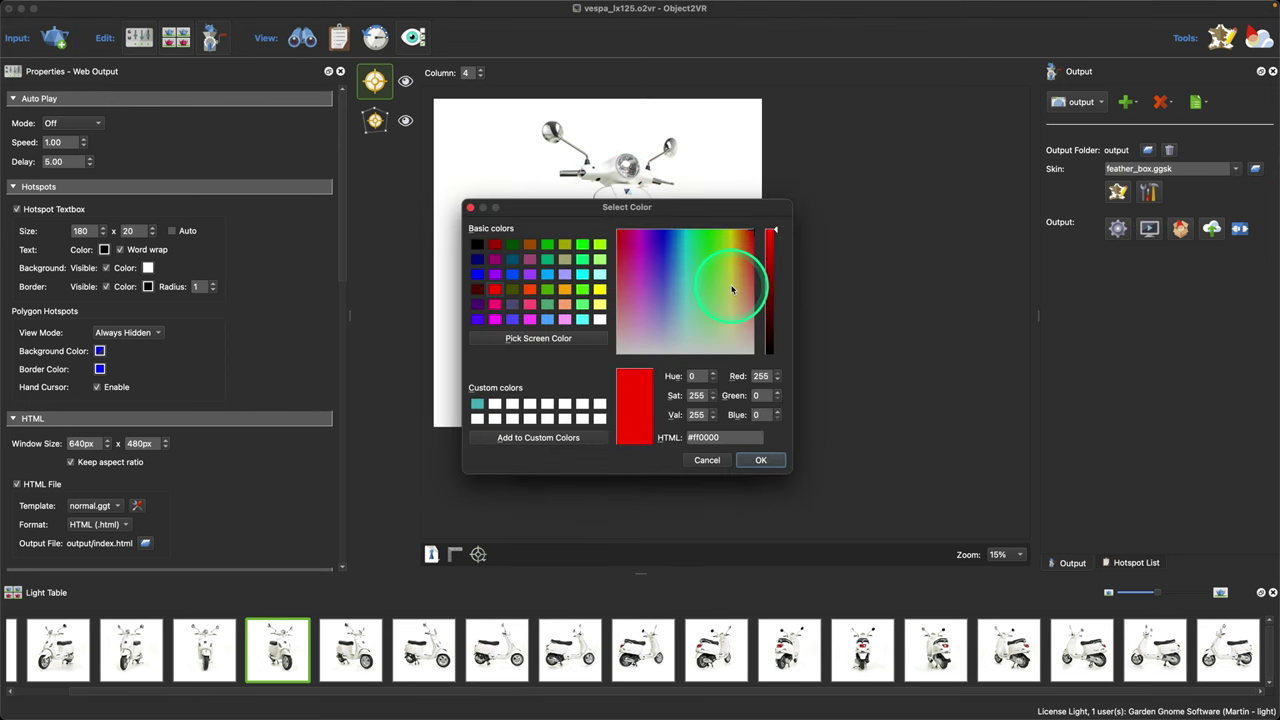
click(710, 460)
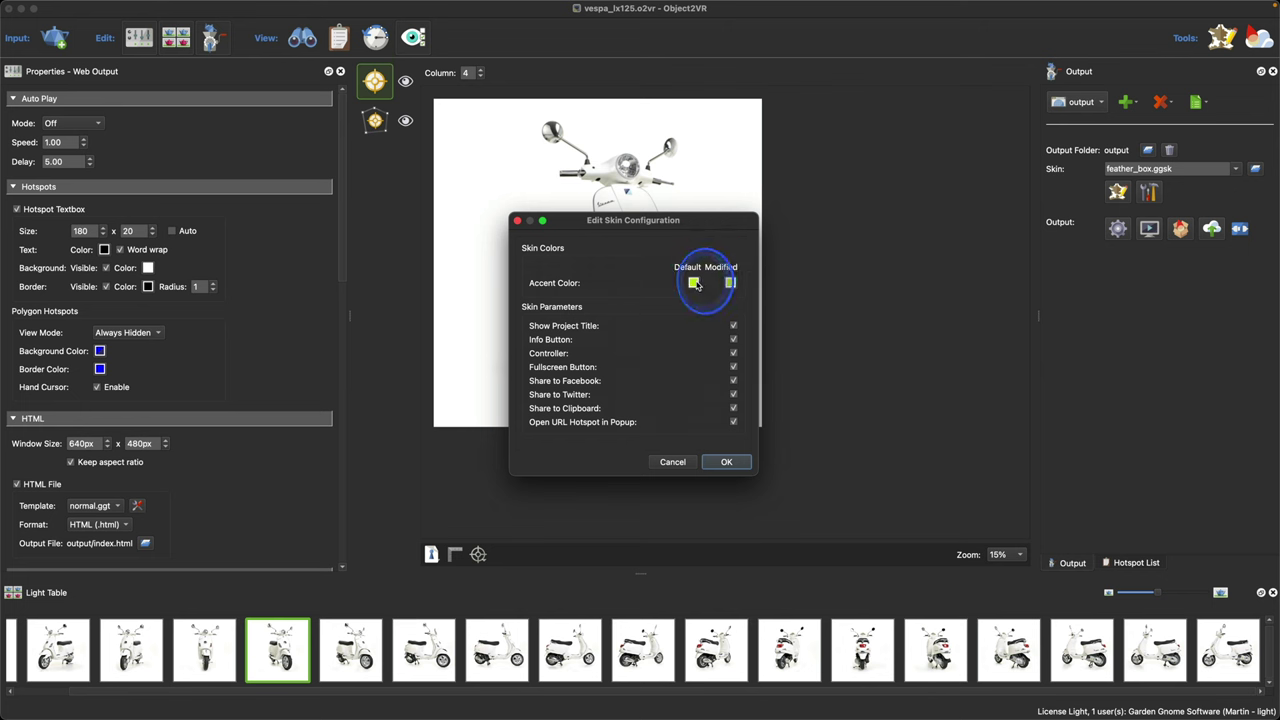
click(727, 460)
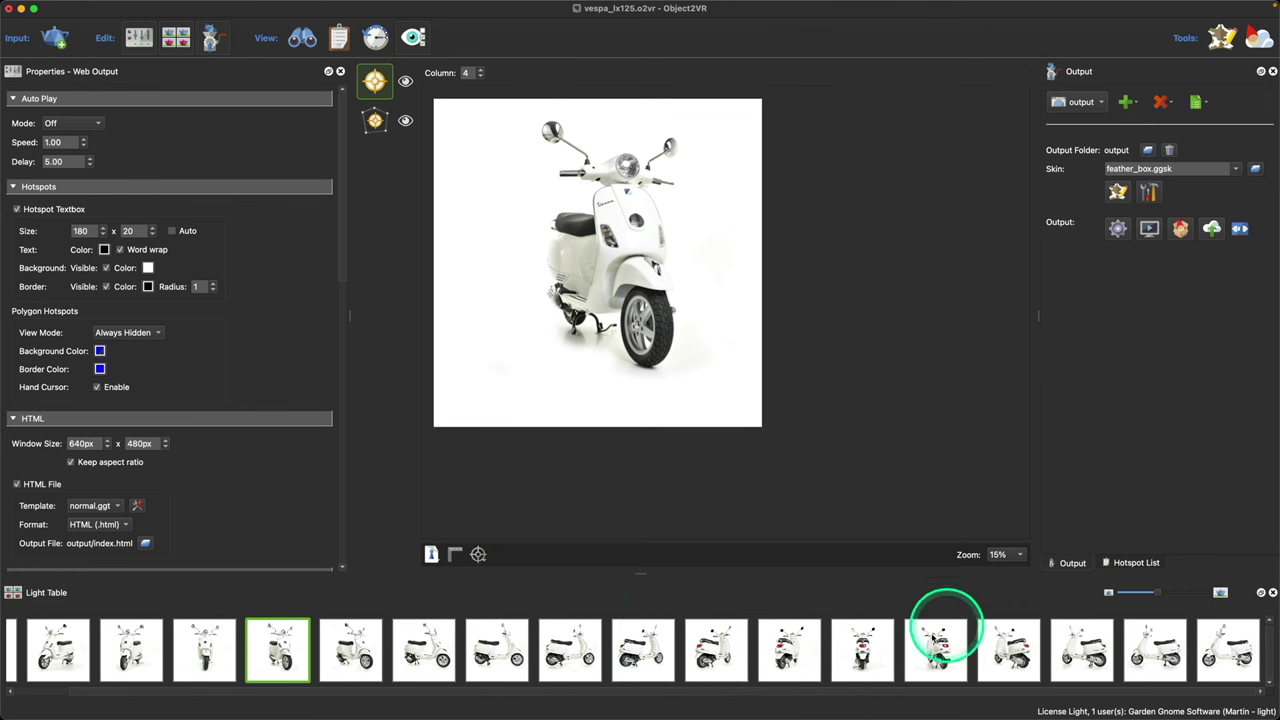
Inspect the Under Seat Storage hotspot on the column 12 image and display the column 5 image.
click(865, 645)
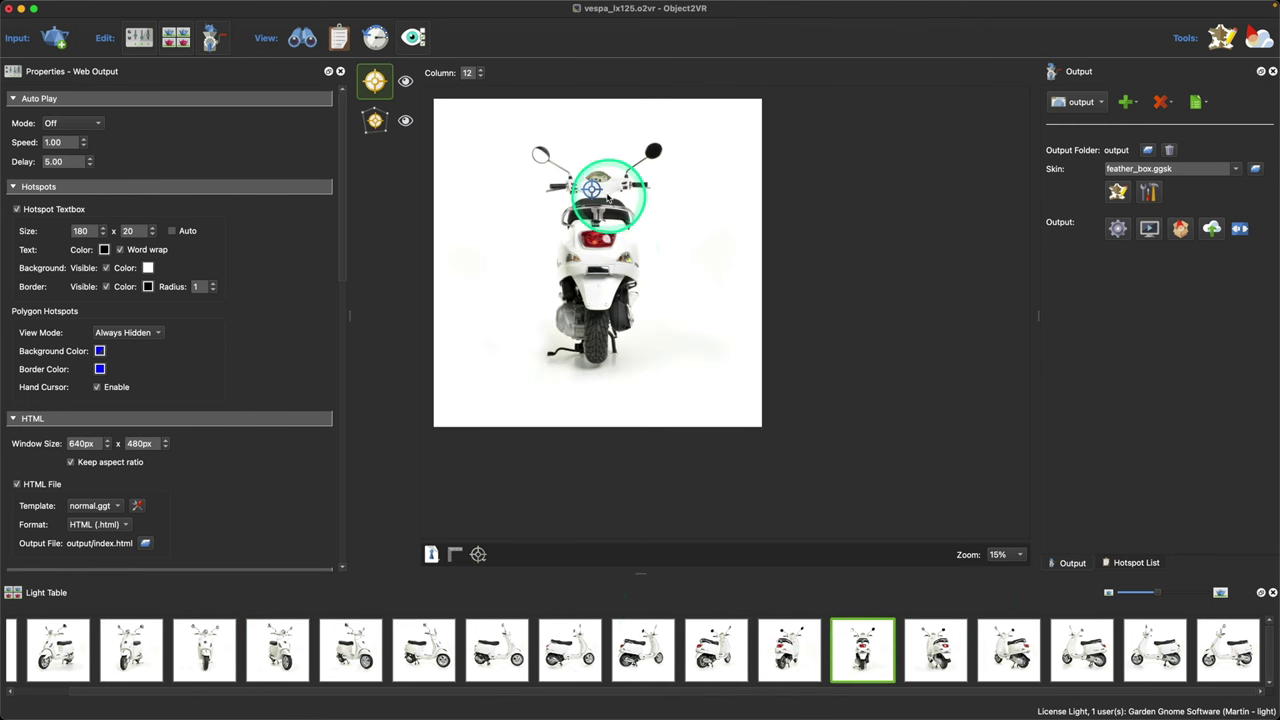
click(592, 190)
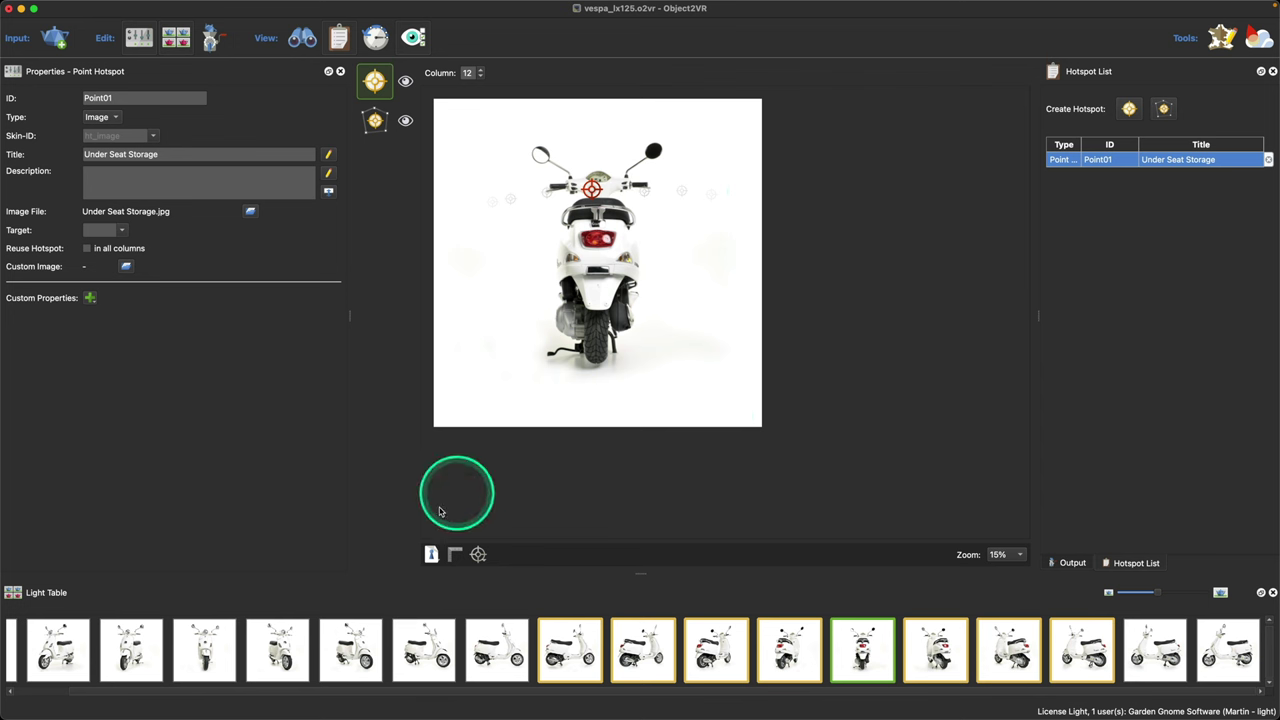
click(357, 630)
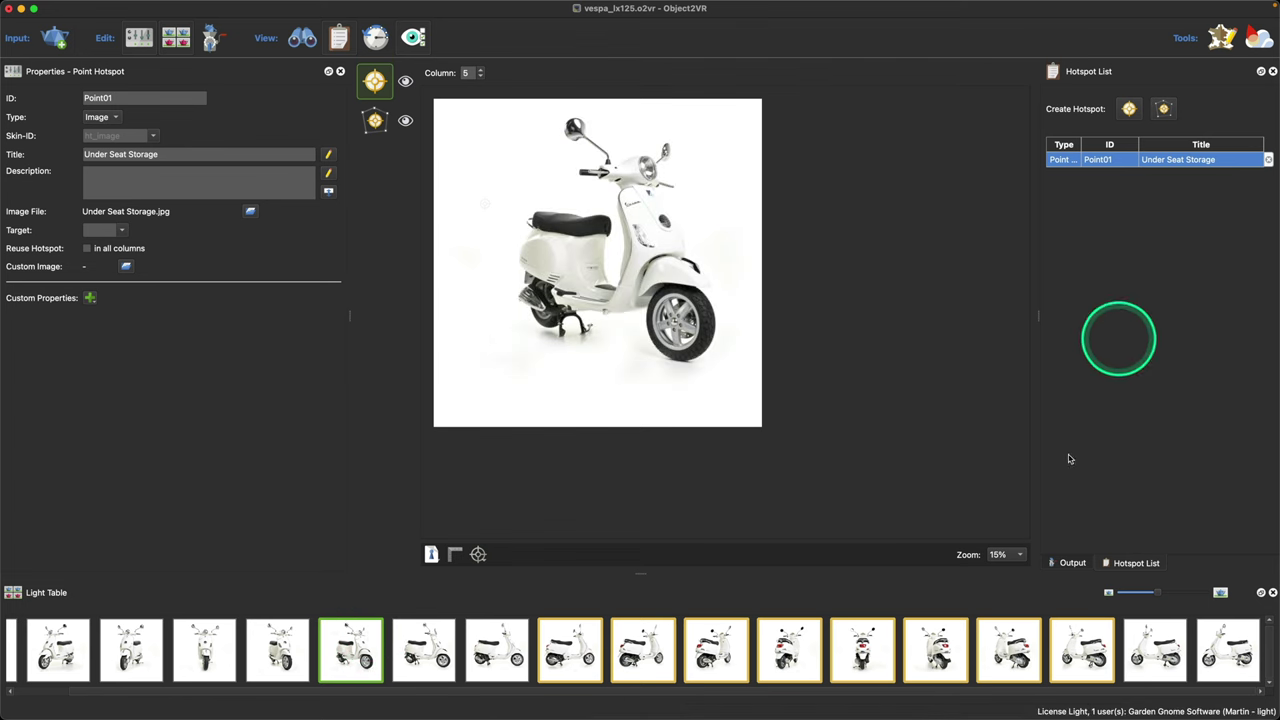
Switch the output skin back to neto.ggsk.
click(1068, 563)
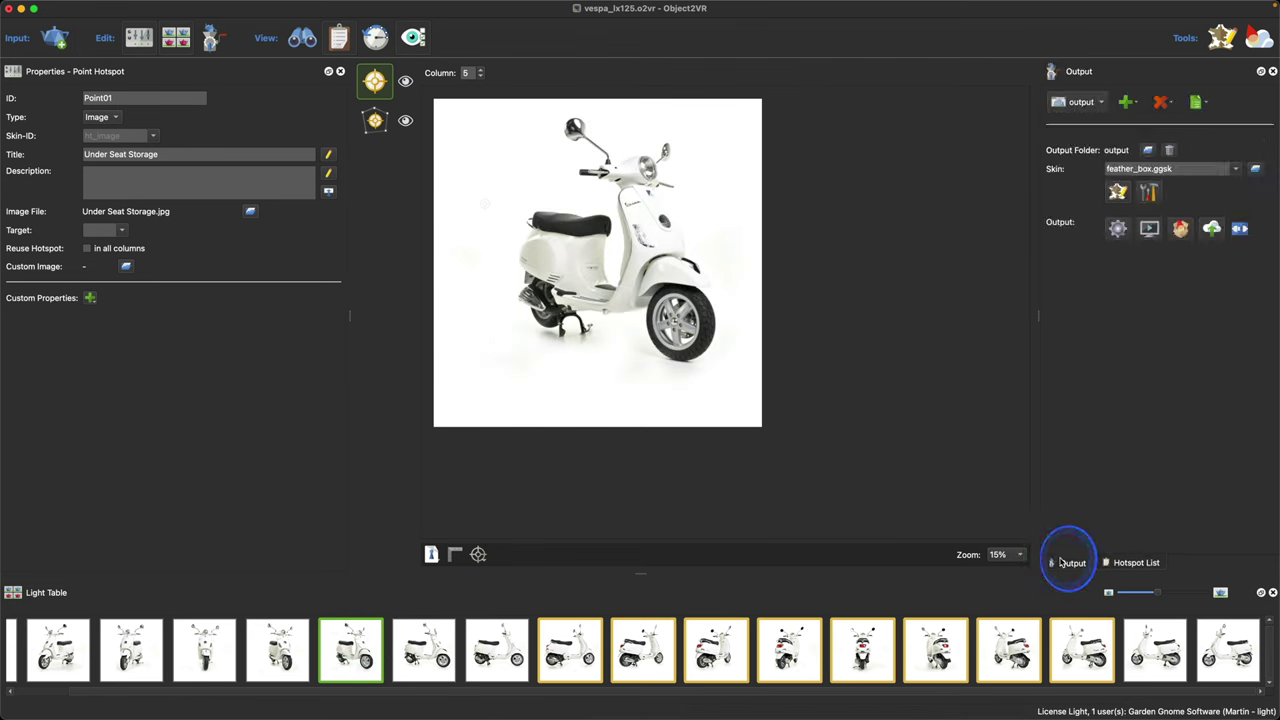
click(1235, 168)
click(1157, 233)
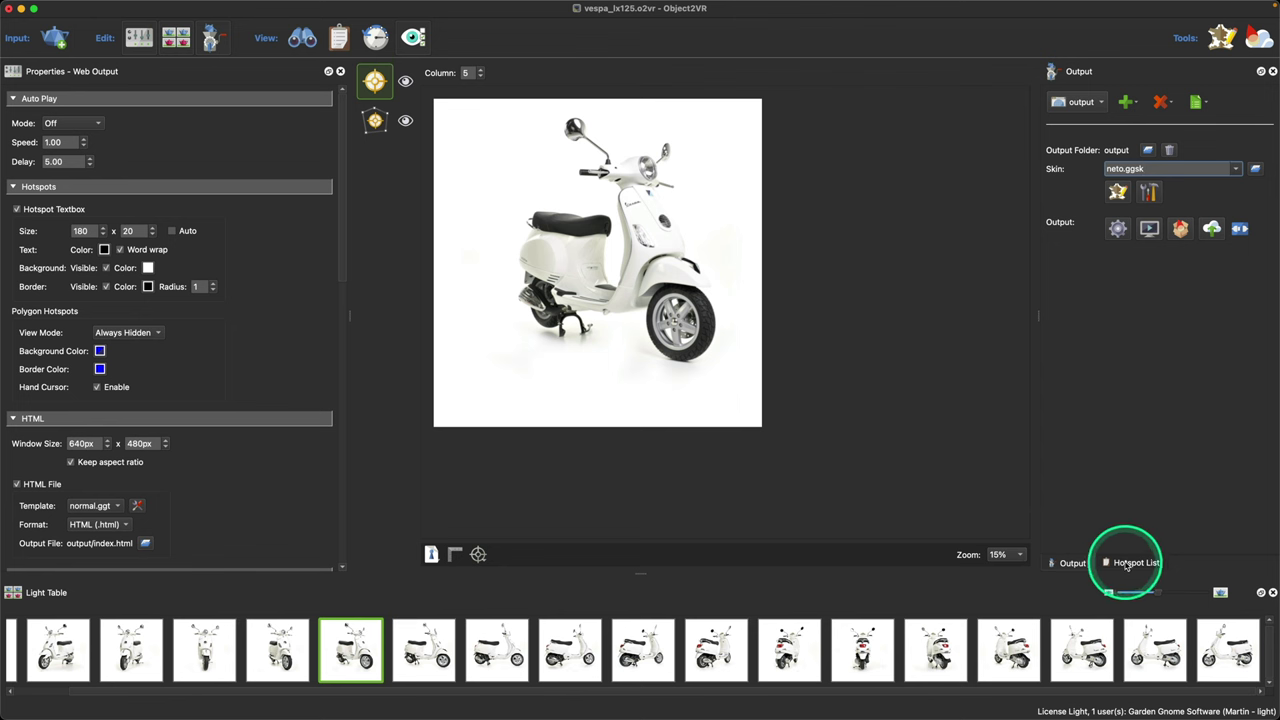
Check the Under Seat Storage hotspot against the column 6 and 7 images and return to the column 5 image.
click(1130, 563)
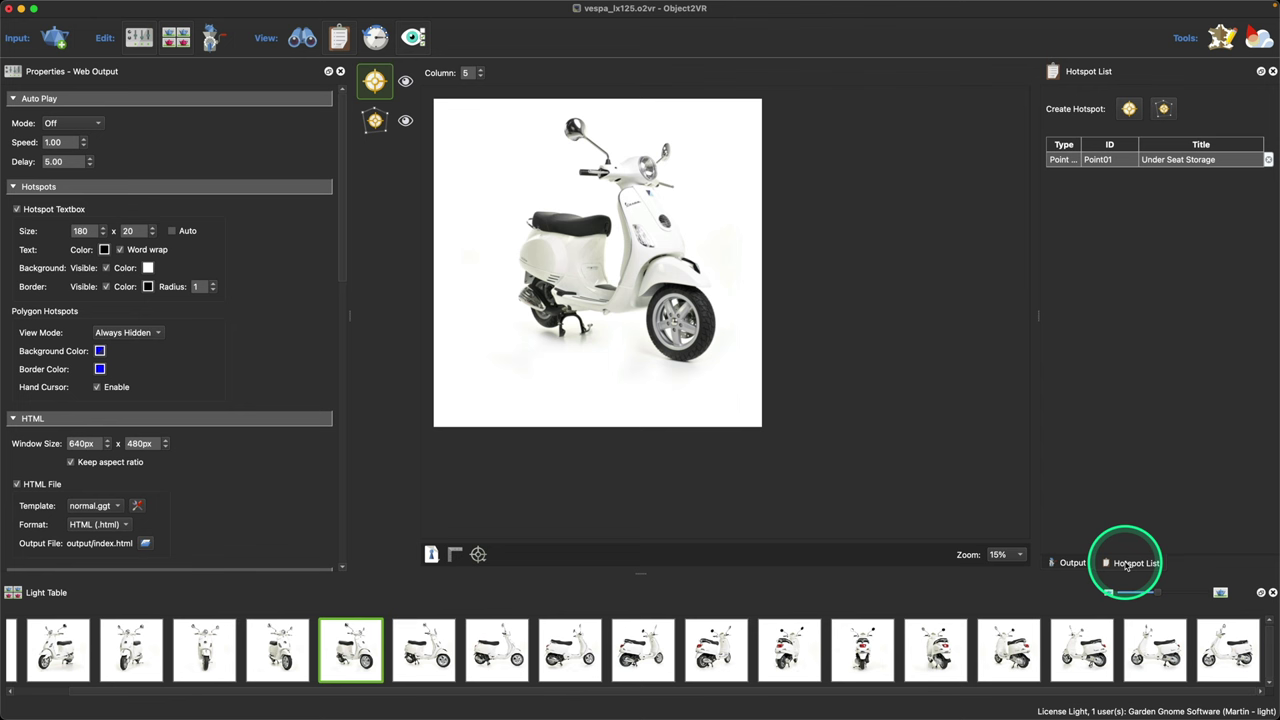
click(420, 655)
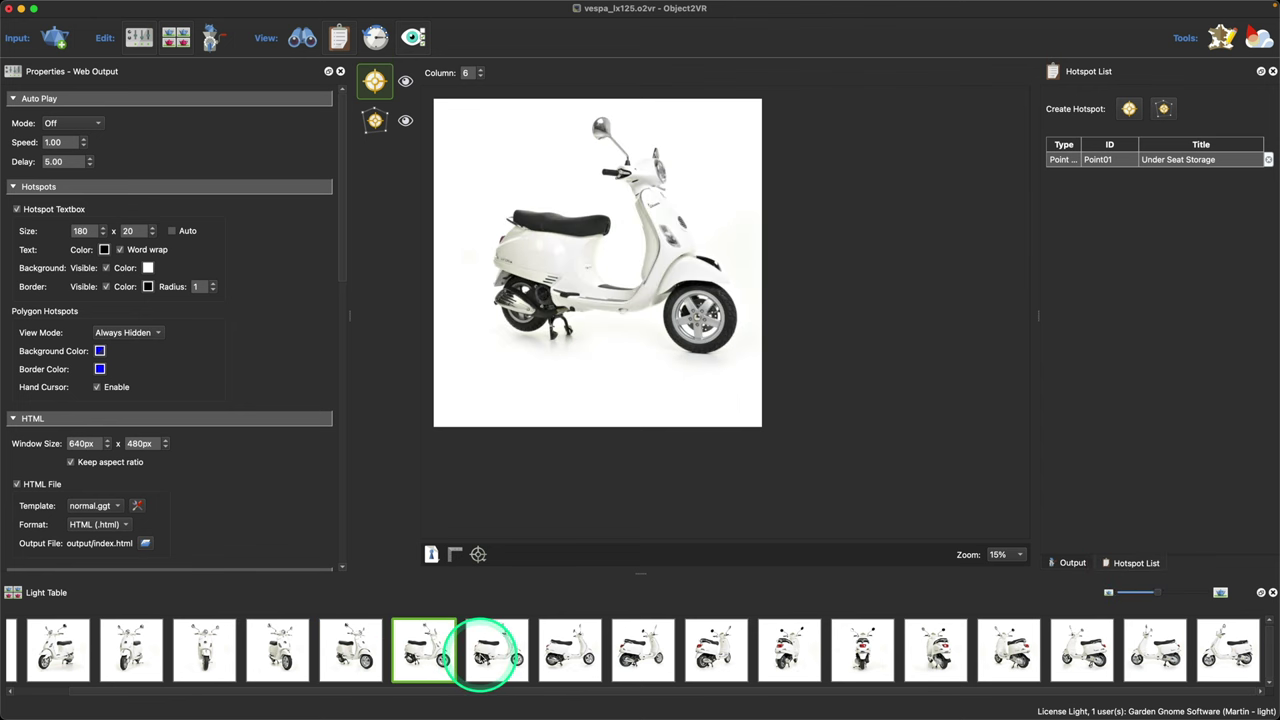
click(490, 655)
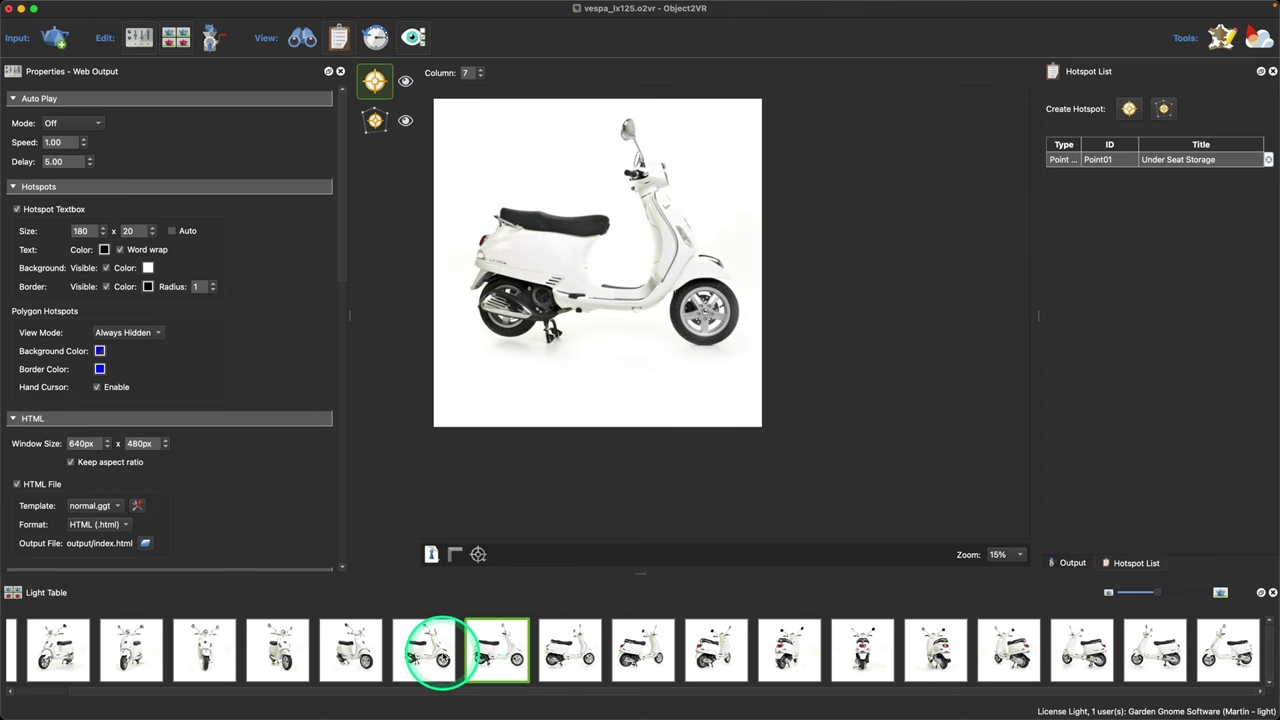
click(1152, 160)
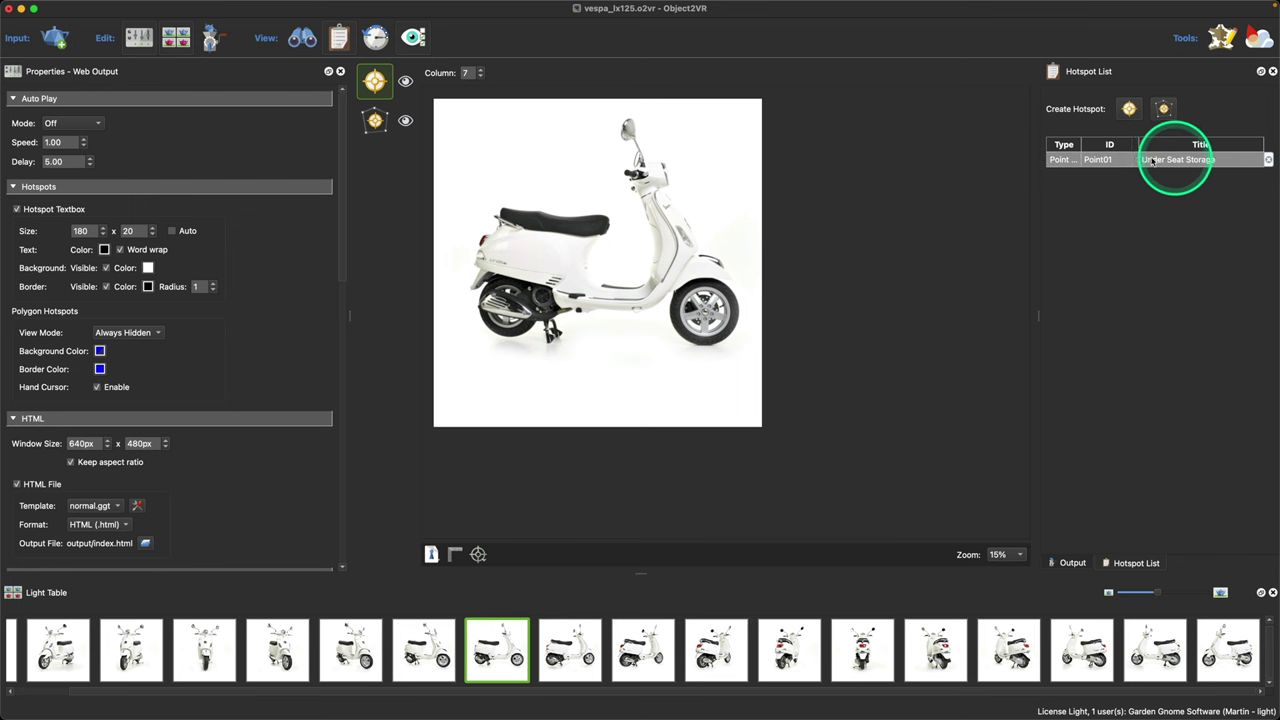
click(1180, 162)
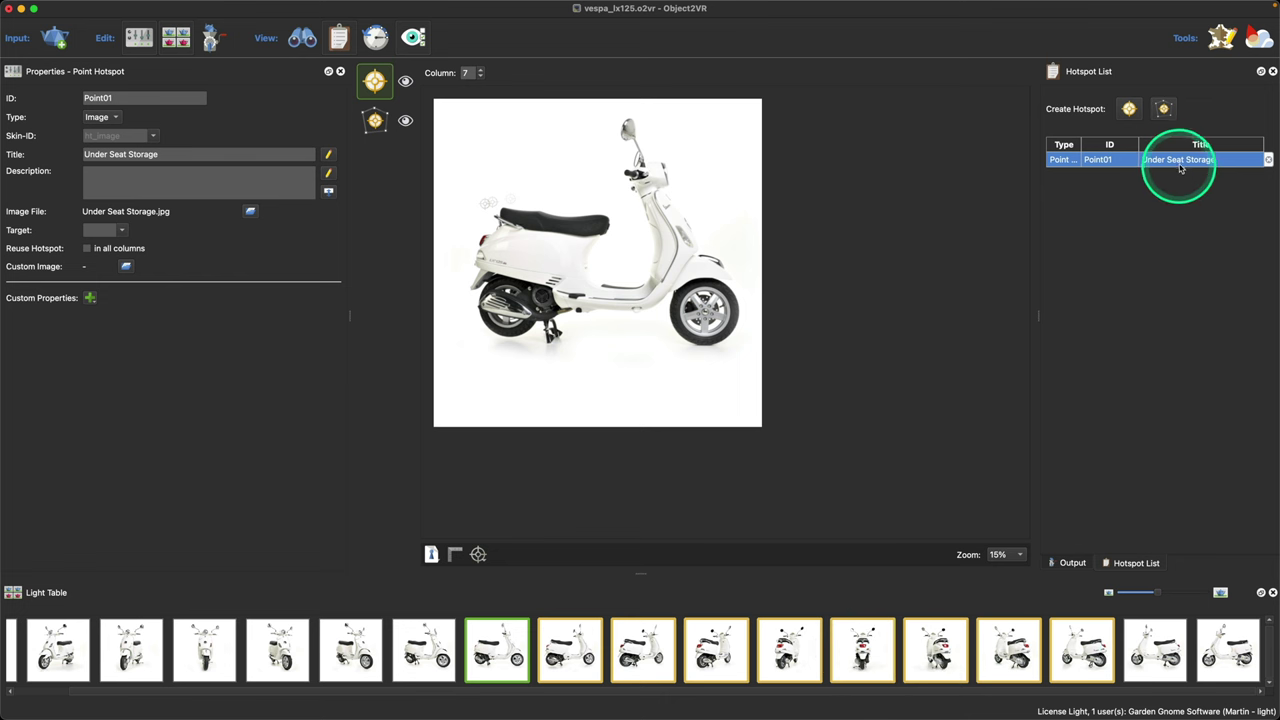
mouse_move(1091, 172)
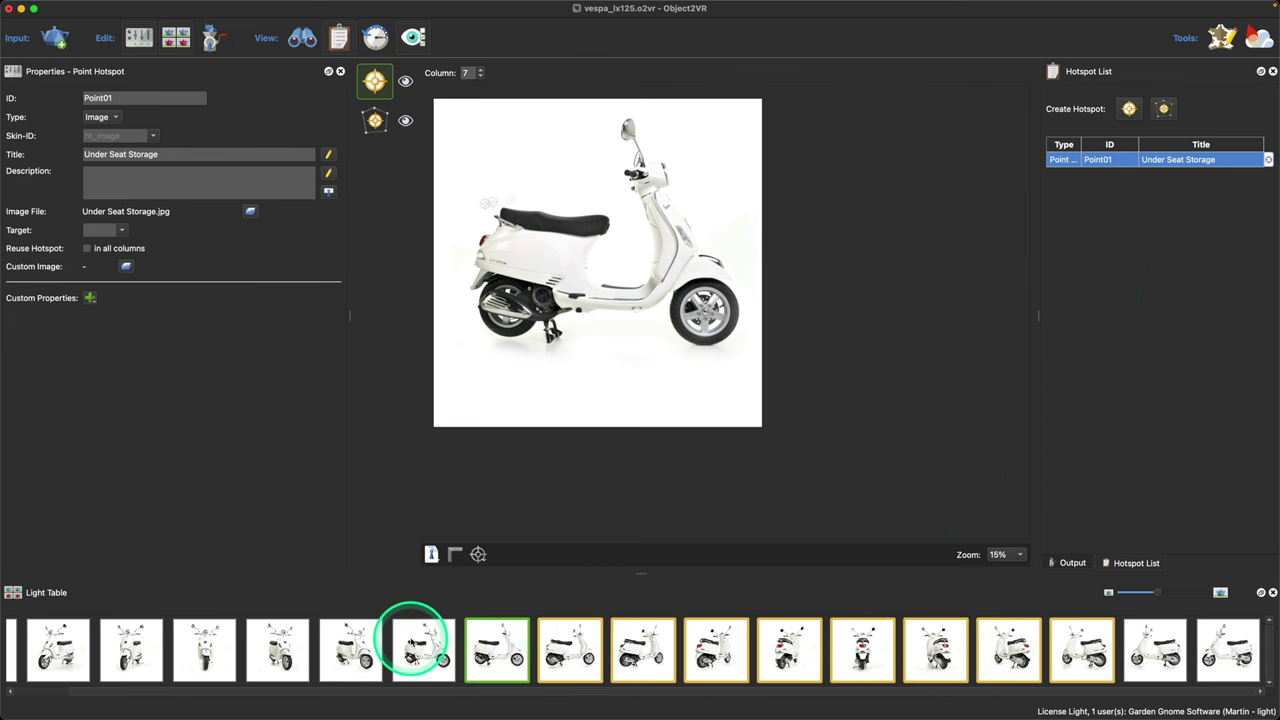
click(355, 645)
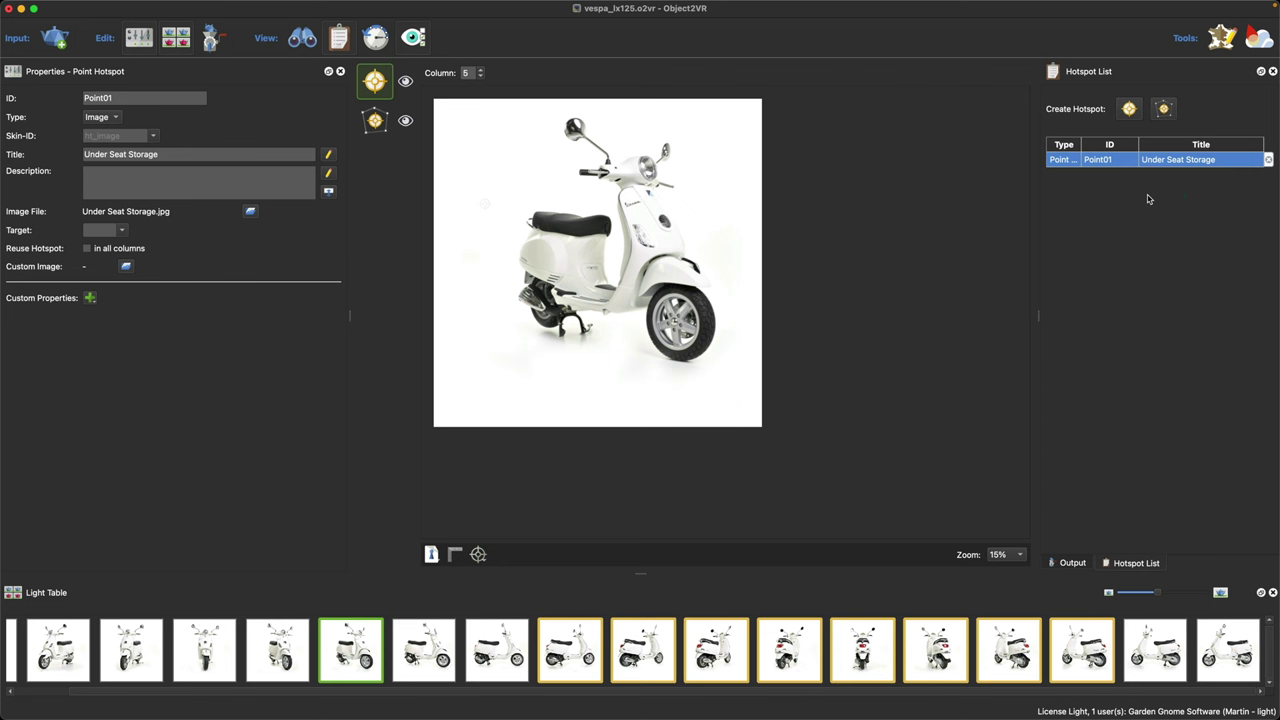
click(1146, 244)
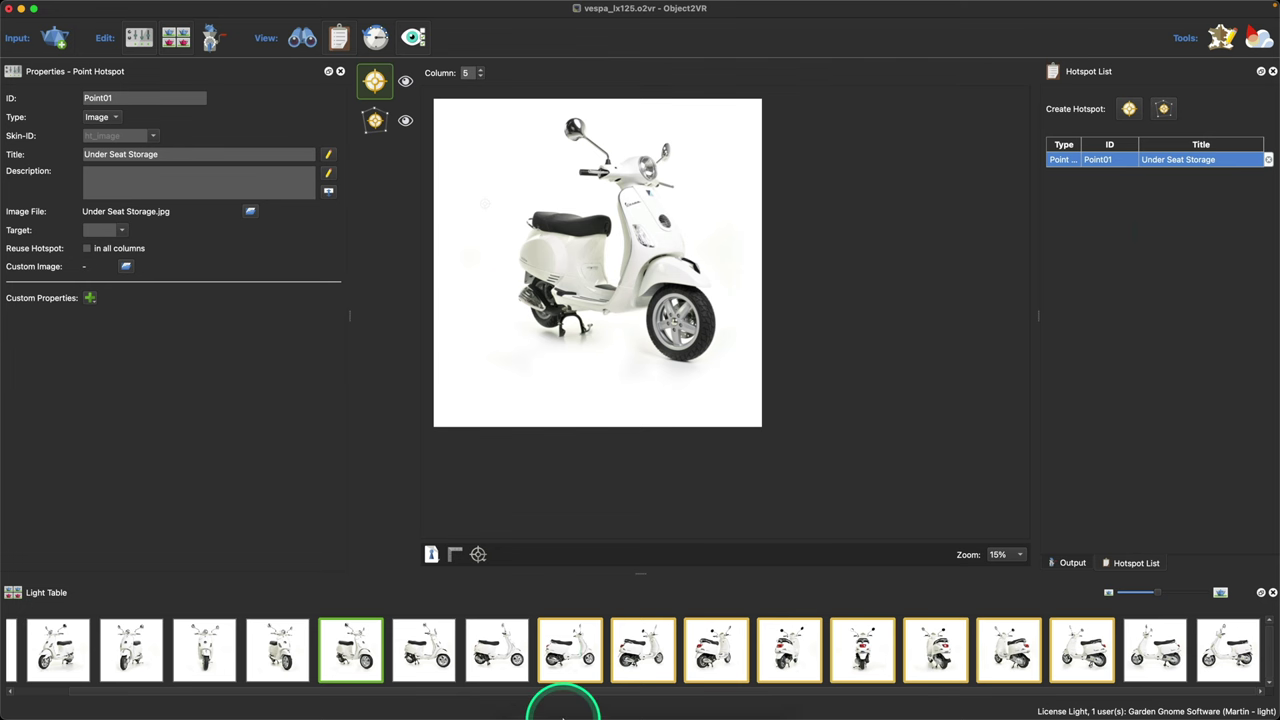
Switch to Safari and open the Pano2VR/Object2VR Skins section of the Garden Gnome Forum.
click(567, 710)
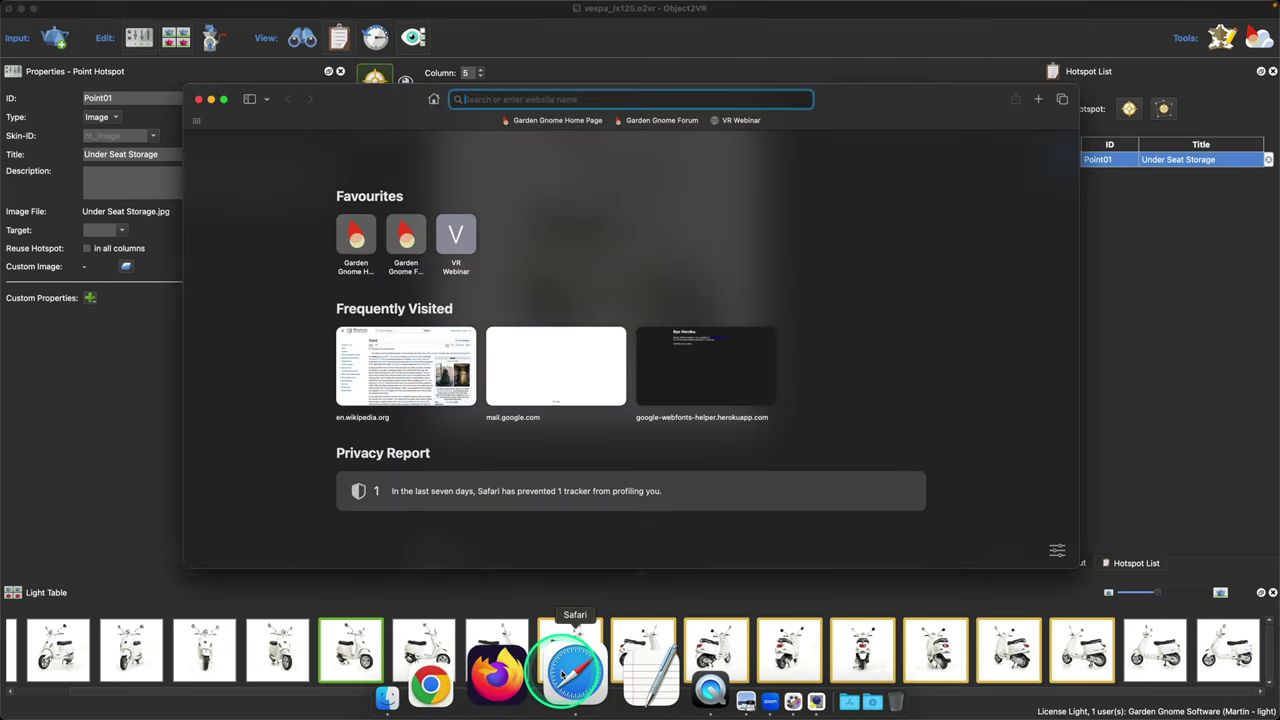
click(578, 271)
click(405, 235)
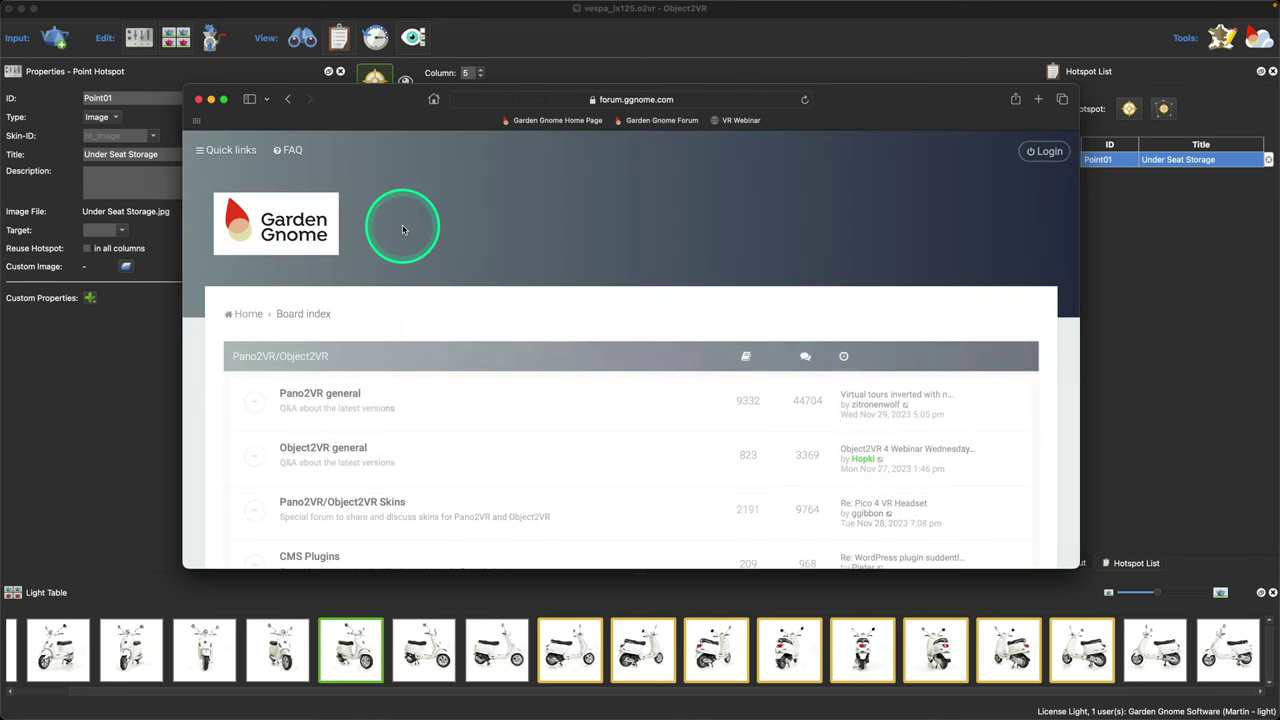
scroll(640, 345, down, 5)
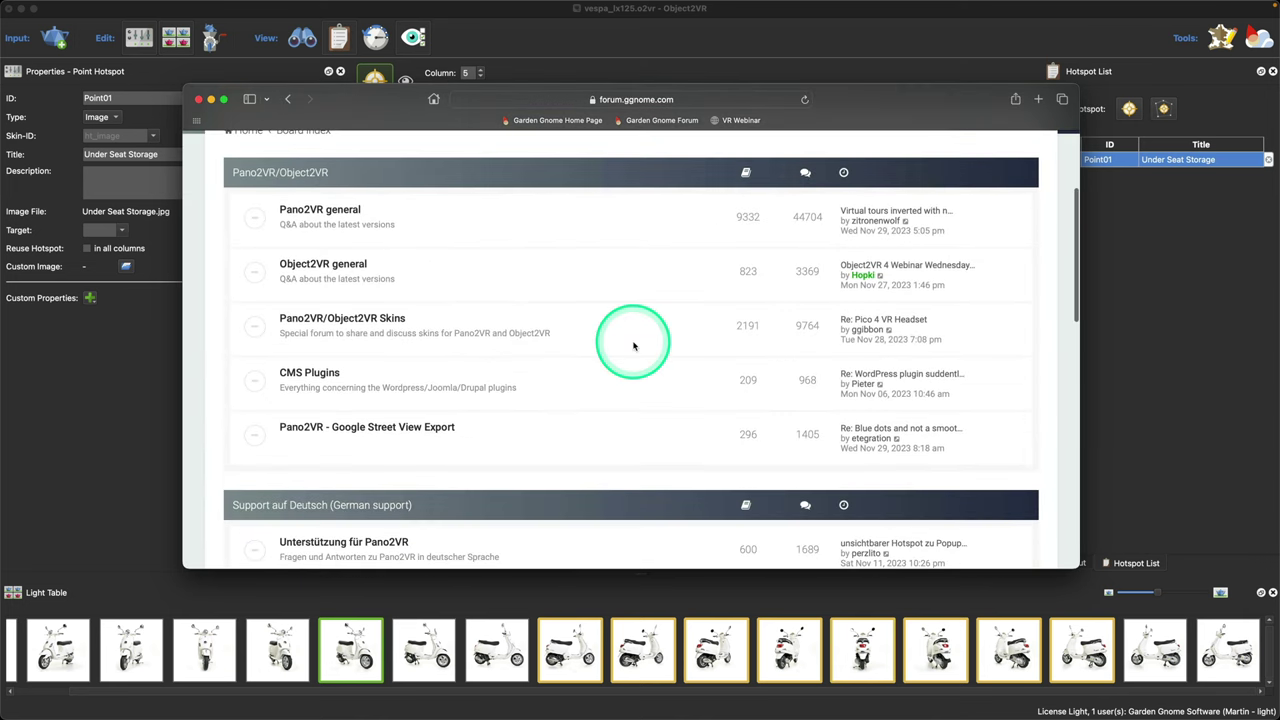
click(390, 320)
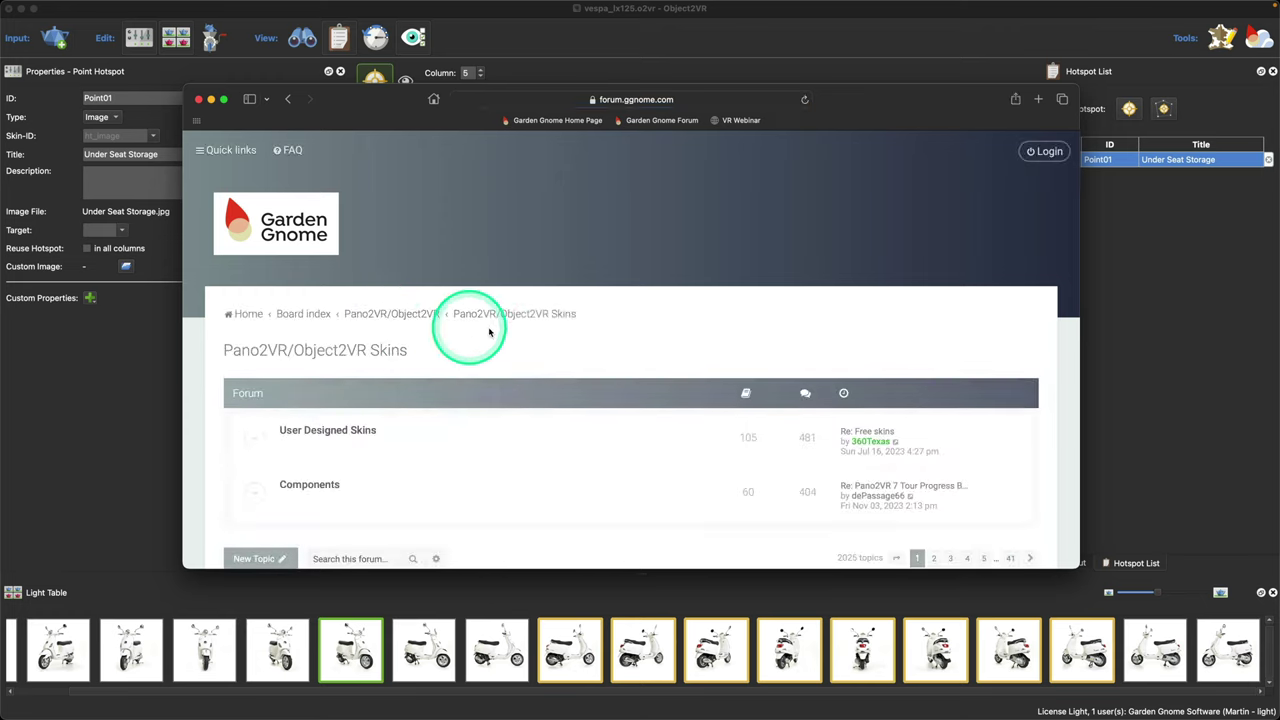
Browse the topics in the User Designed Skins subforum.
scroll(547, 334, down, 2)
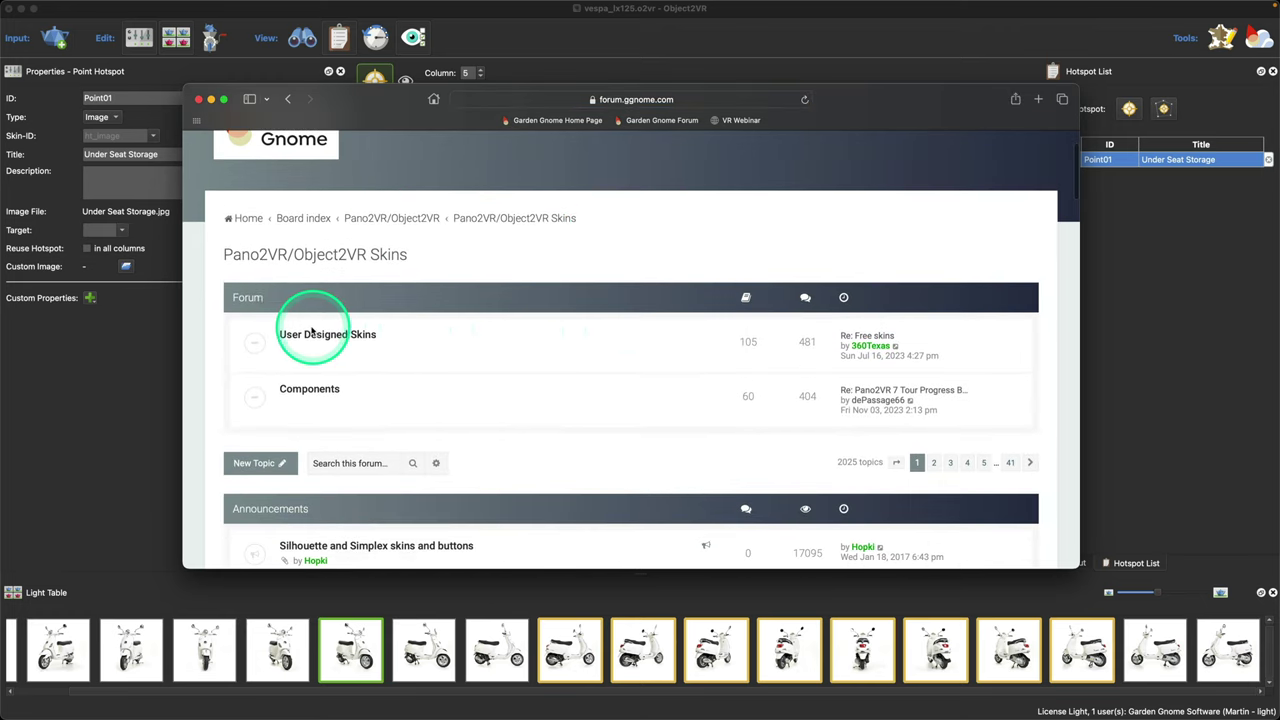
scroll(380, 326, down, 1)
click(380, 326)
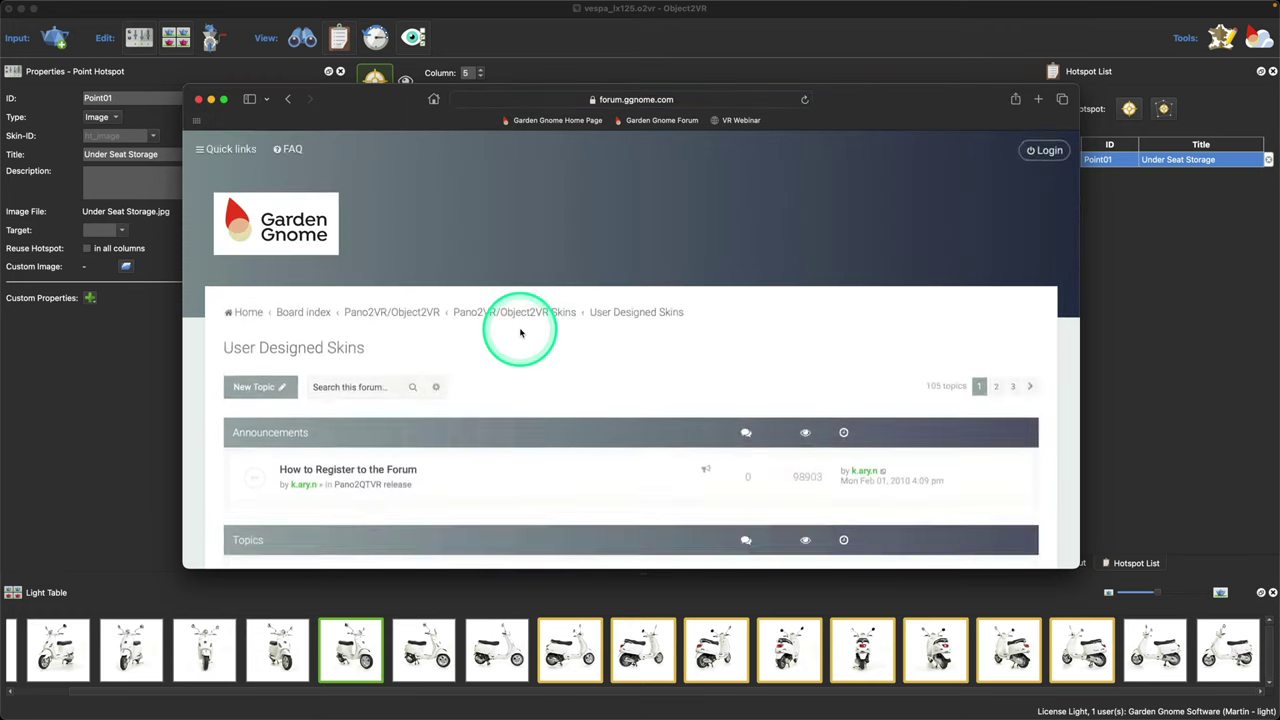
scroll(516, 330, down, 5)
scroll(520, 332, down, 3)
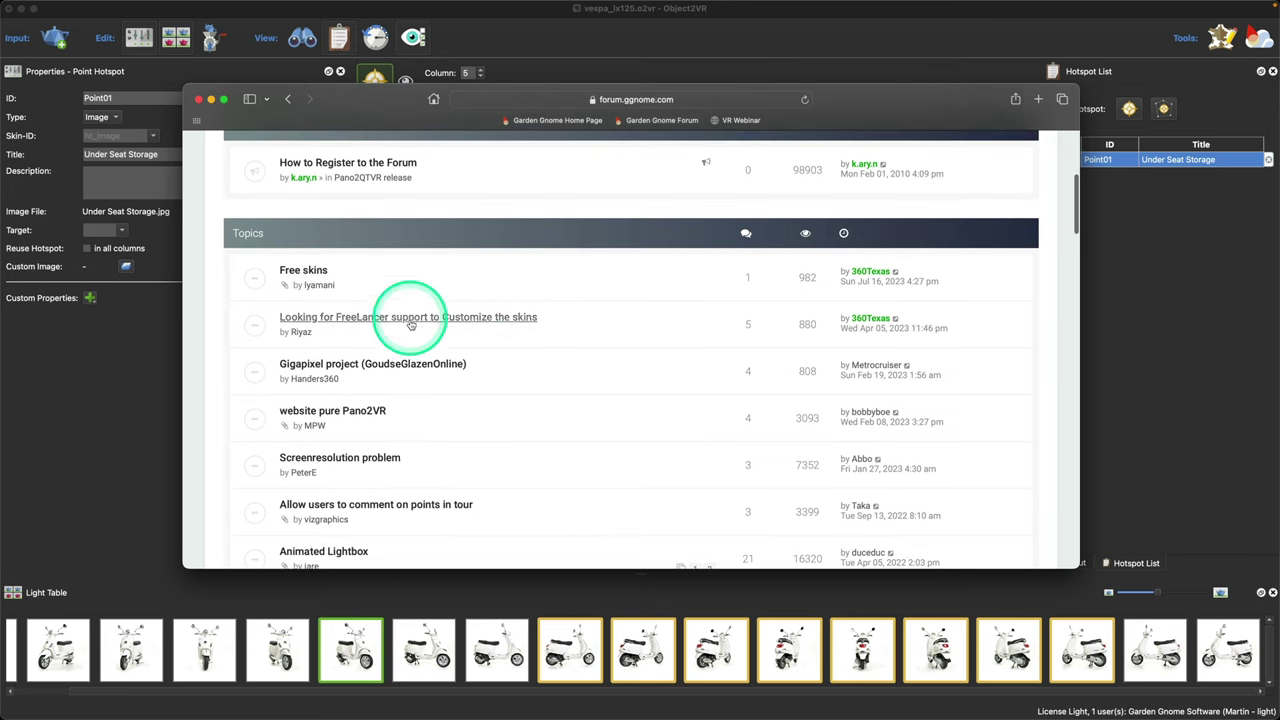
scroll(412, 350, up, 6)
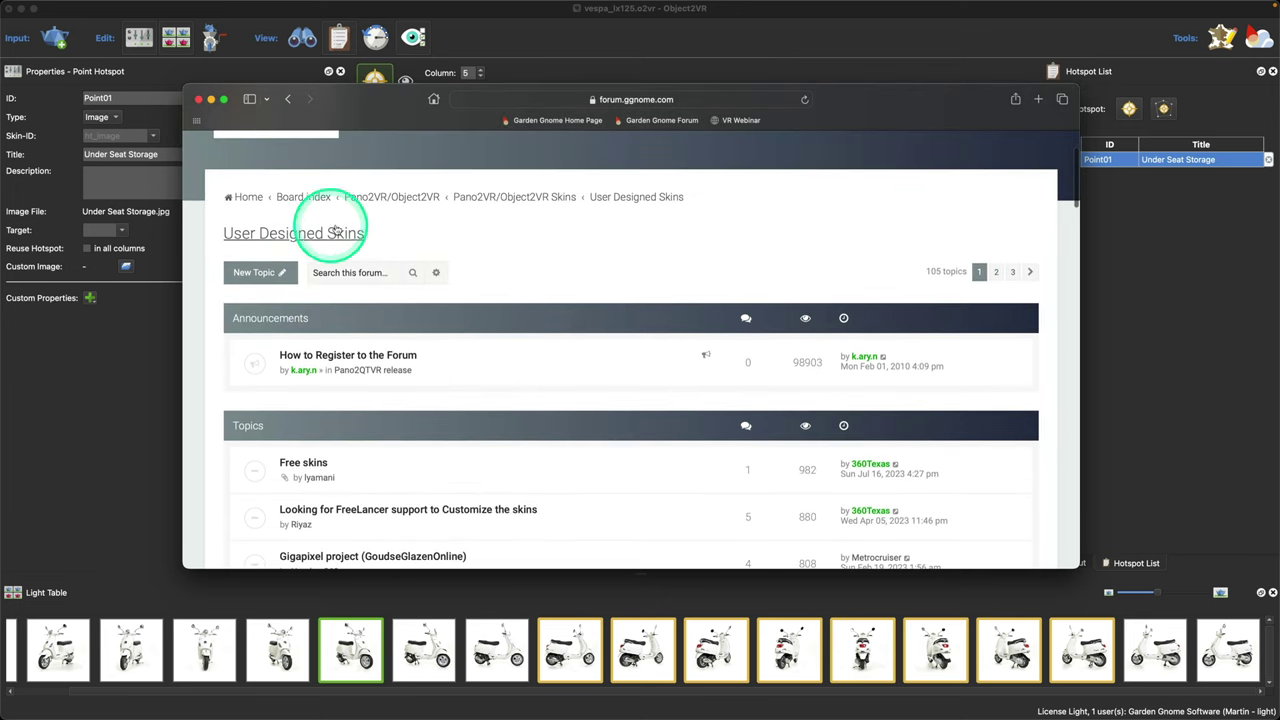
Return to the Pano2VR/Object2VR Skins section and browse the topics in the Components subforum.
click(514, 196)
scroll(514, 260, down, 3)
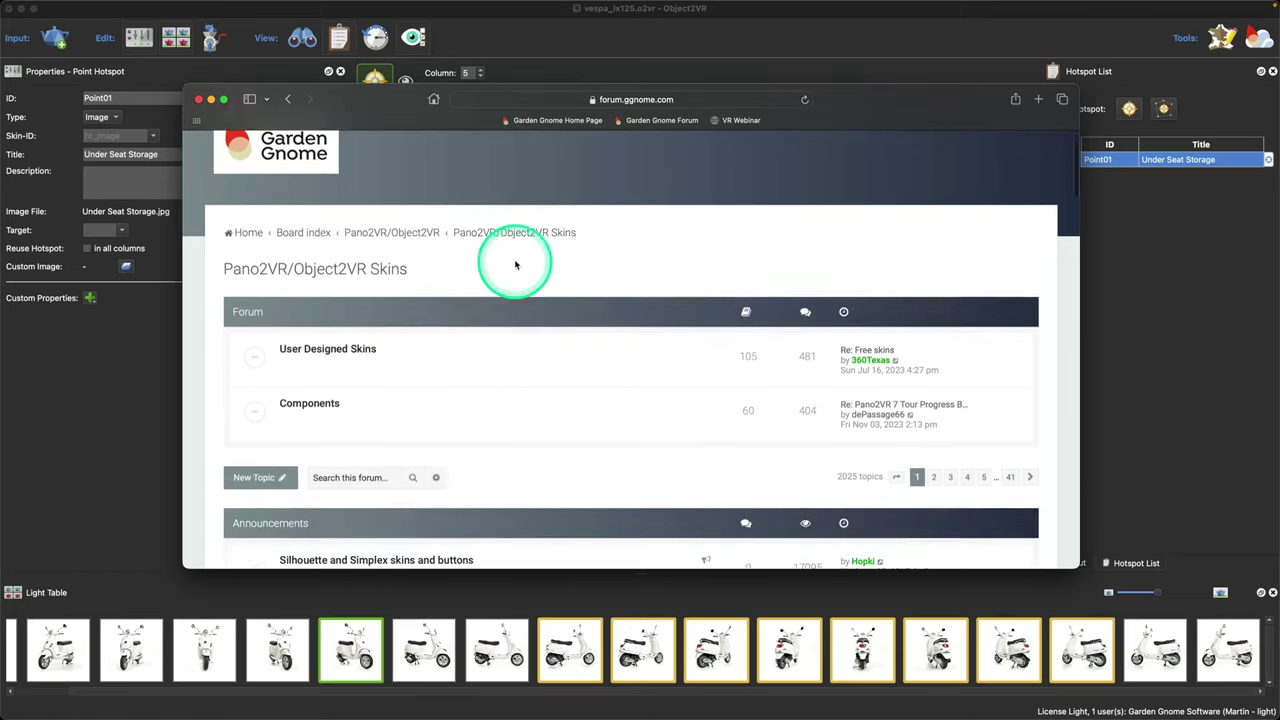
click(334, 398)
scroll(545, 360, down, 5)
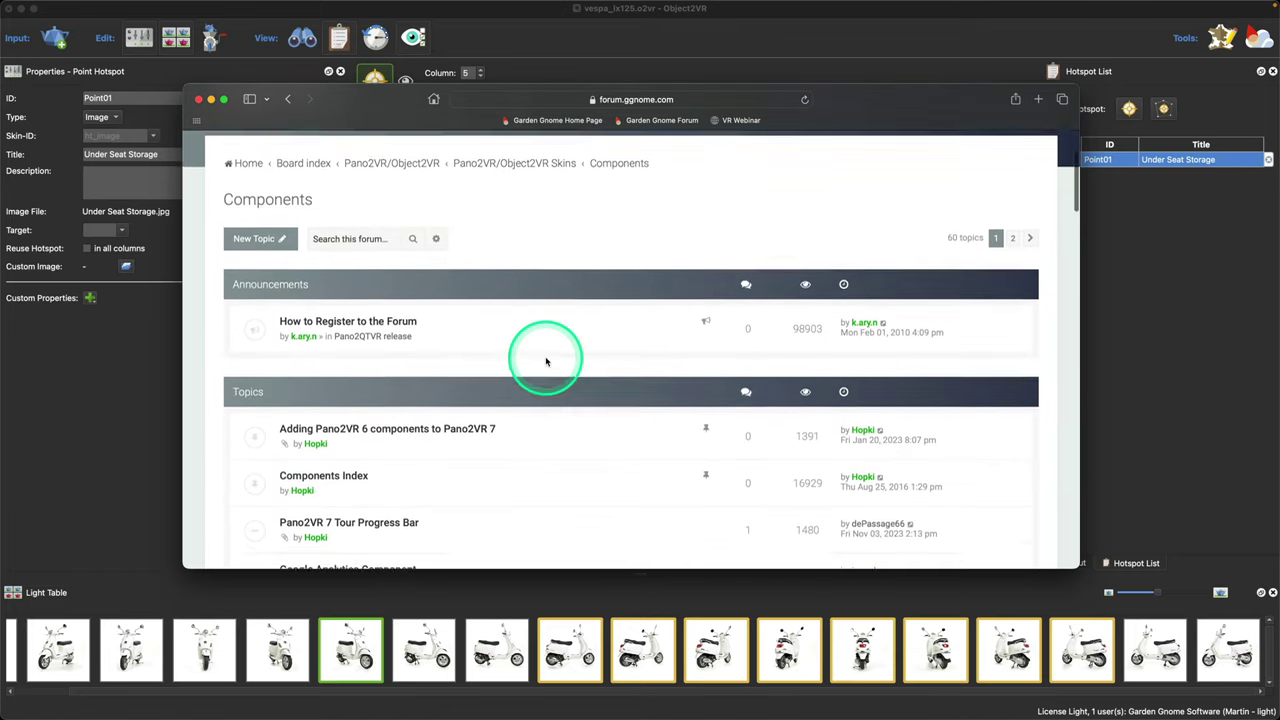
scroll(480, 358, up, 1)
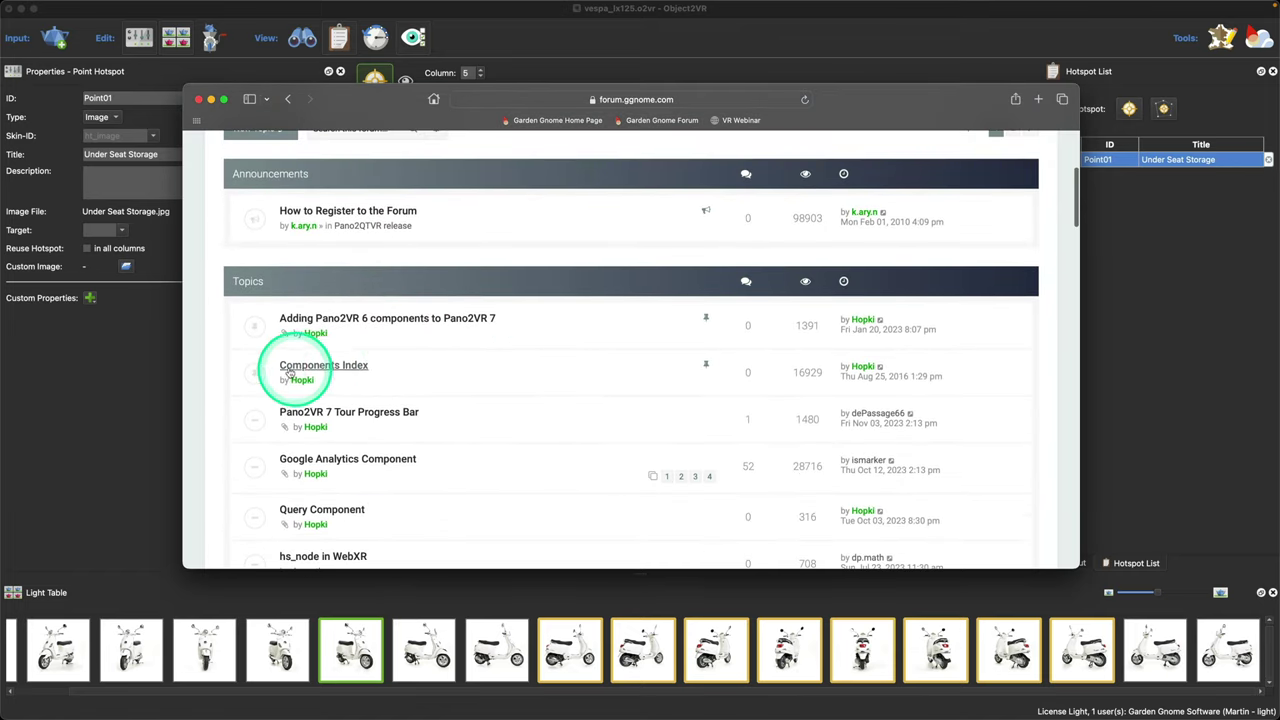
Open the Components Index topic and look through its Pano2VR 7 and Pano2VR 6 component lists.
click(367, 369)
scroll(567, 366, down, 5)
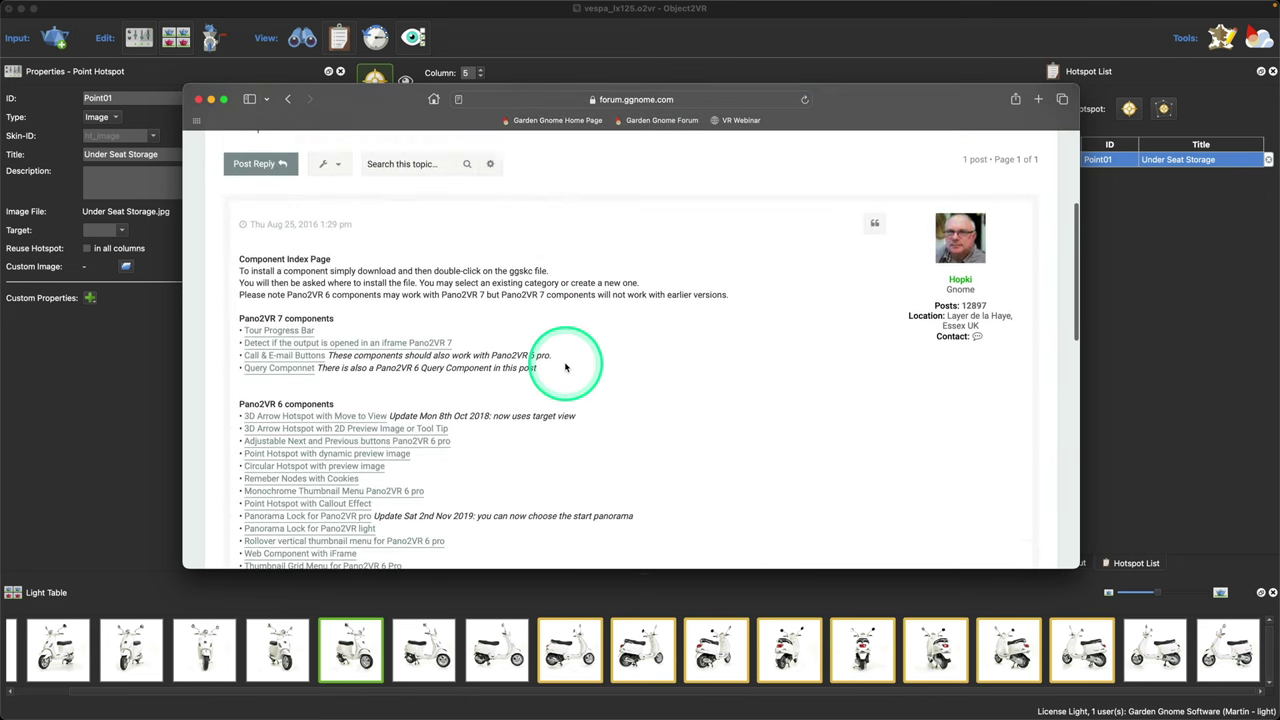
scroll(565, 367, down, 3)
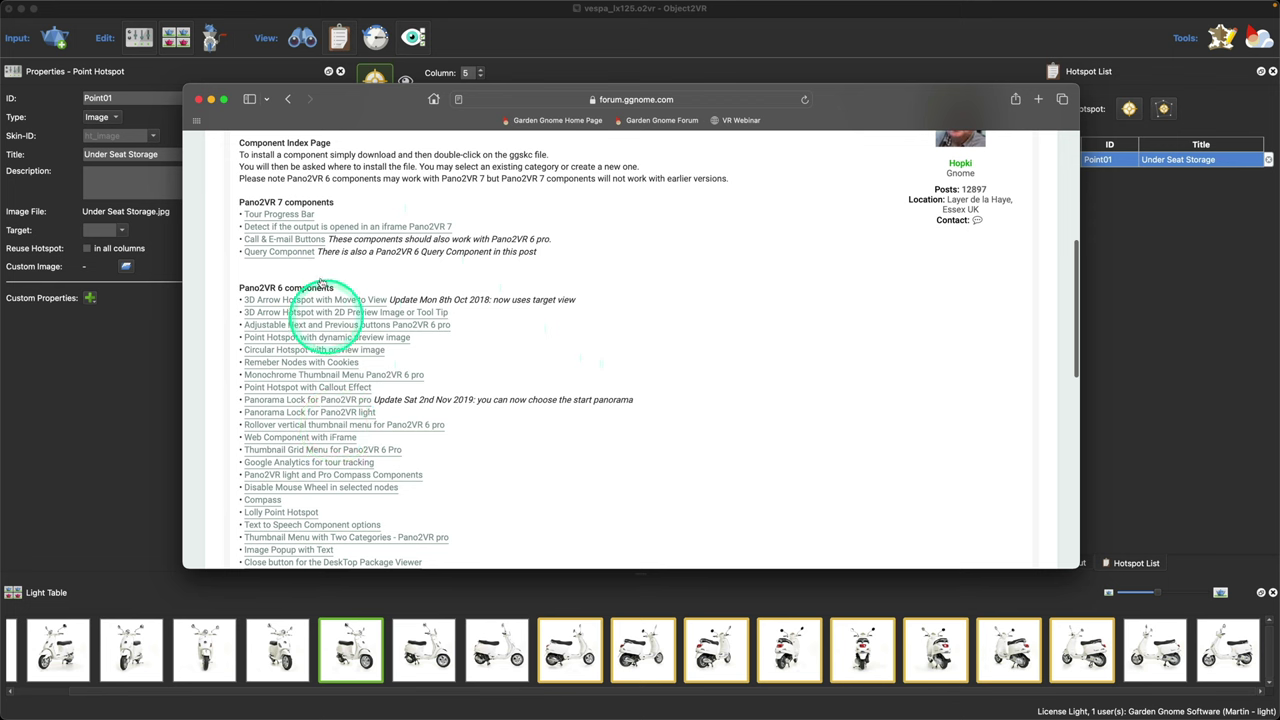
scroll(425, 308, up, 1)
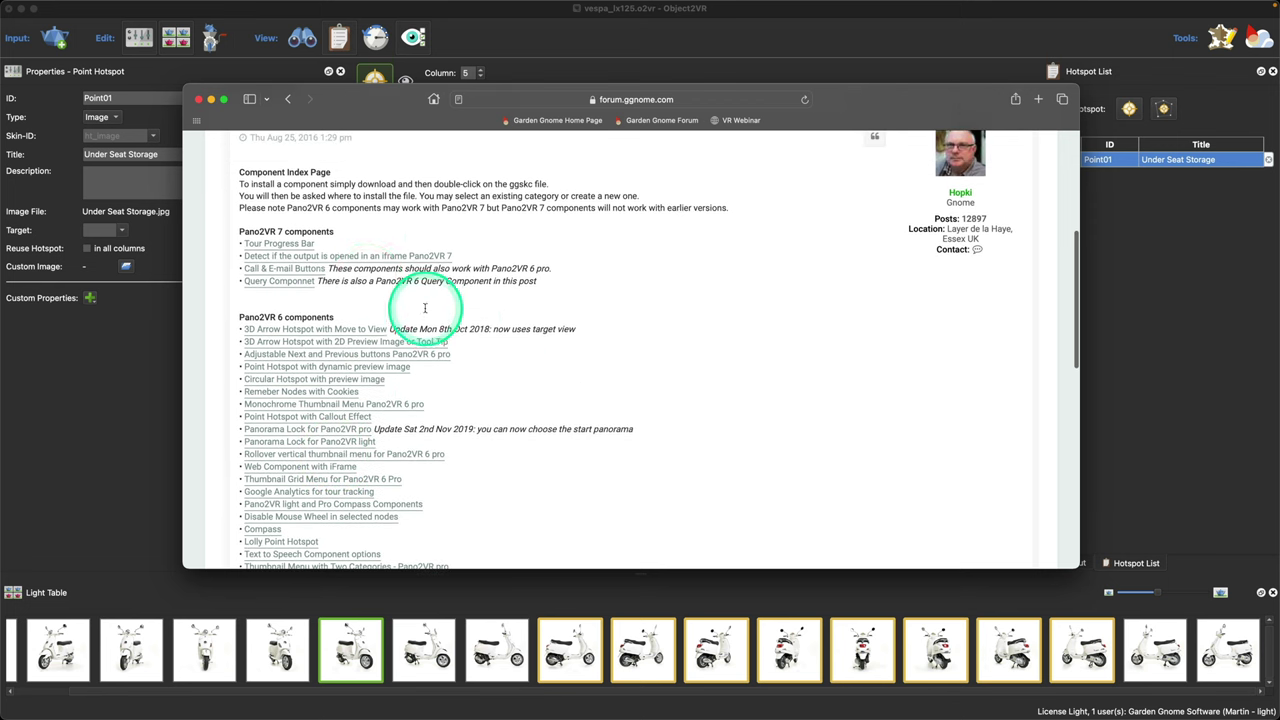
scroll(375, 412, down, 5)
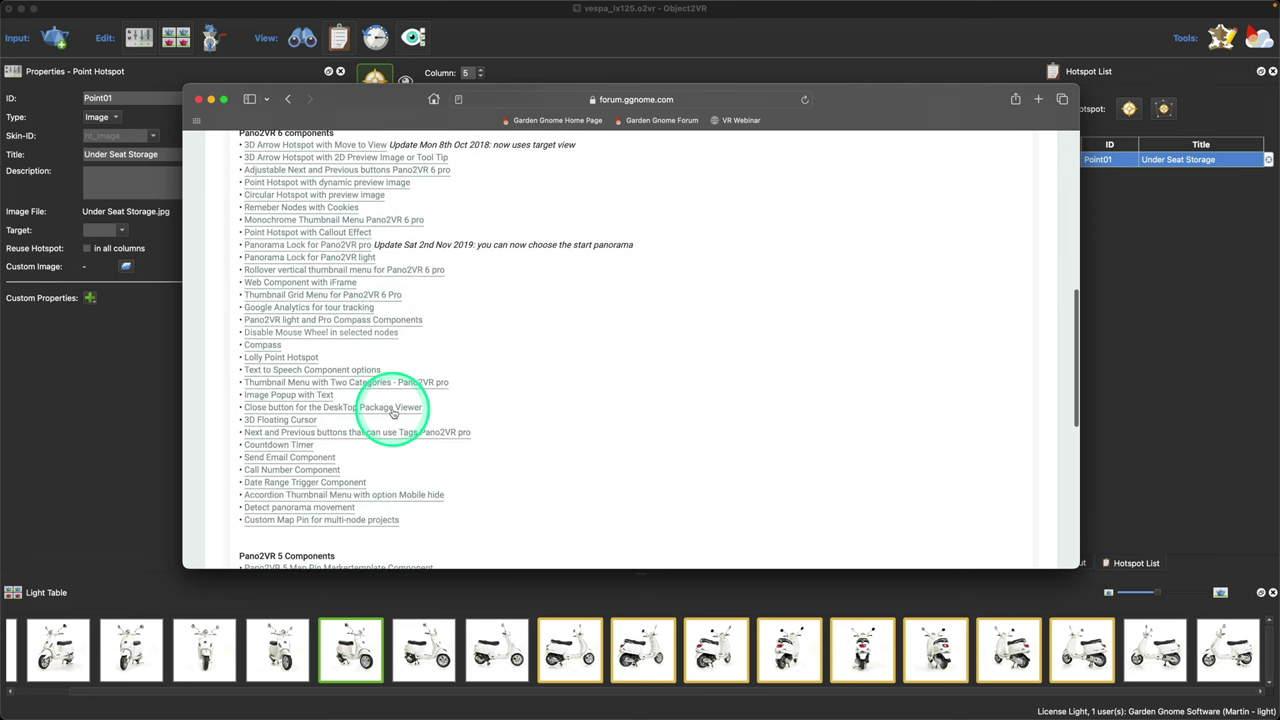
scroll(393, 412, up, 5)
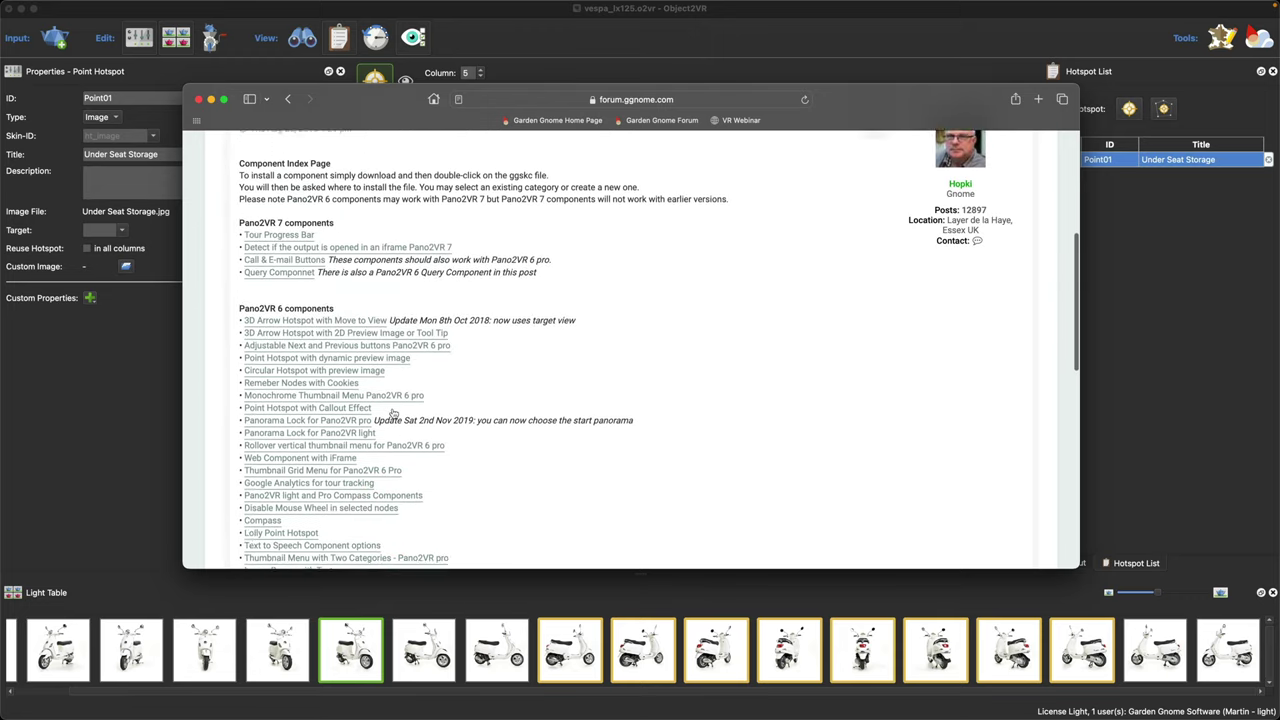
scroll(393, 413, up, 5)
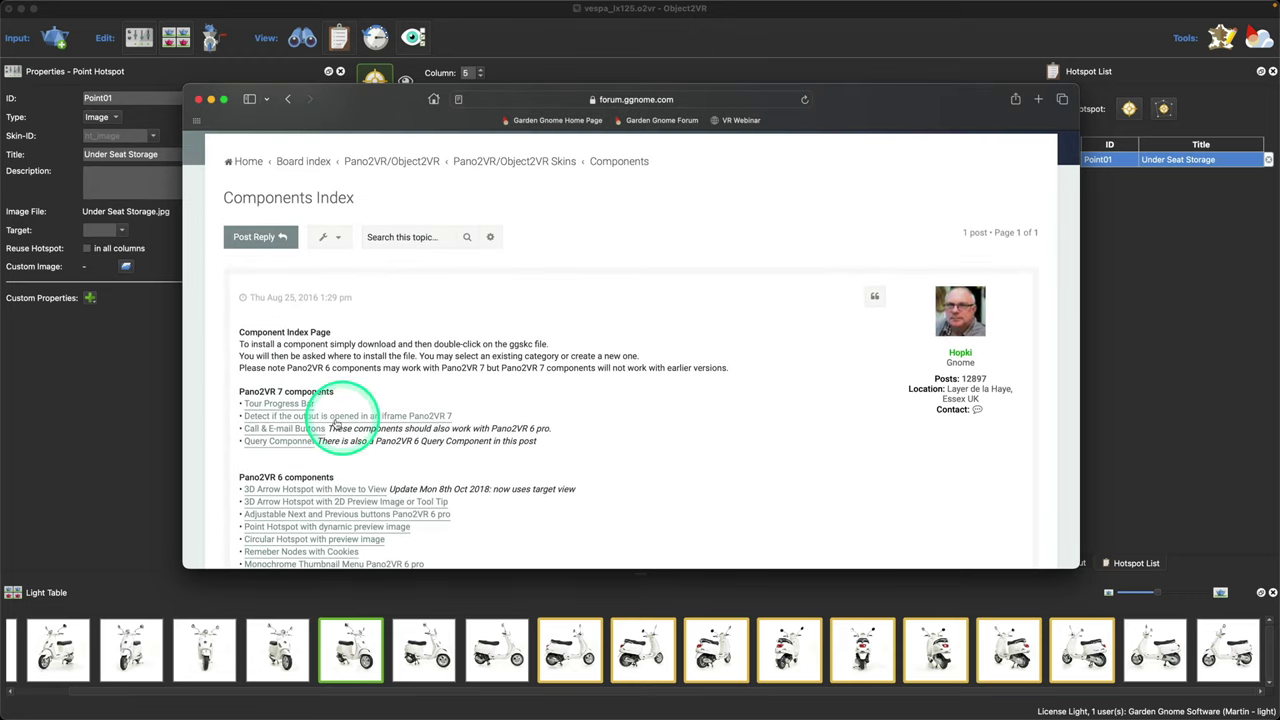
scroll(350, 440, down, 2)
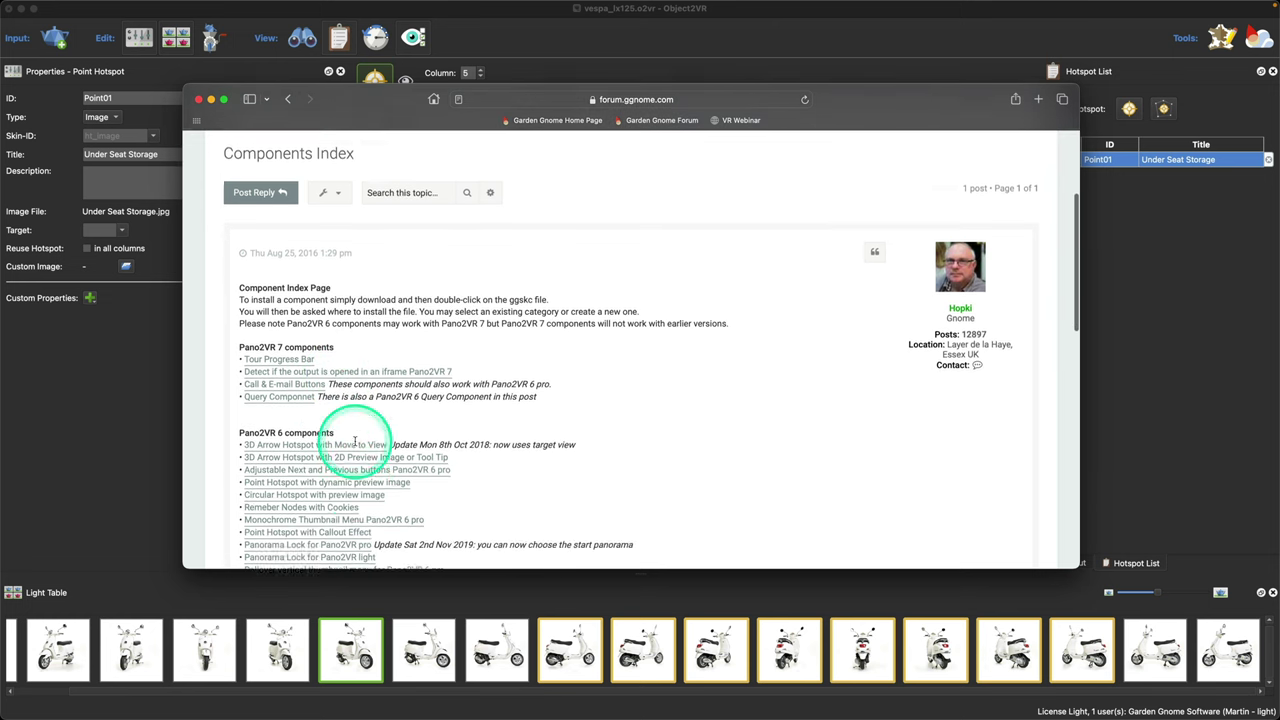
scroll(352, 442, down, 2)
scroll(354, 443, up, 4)
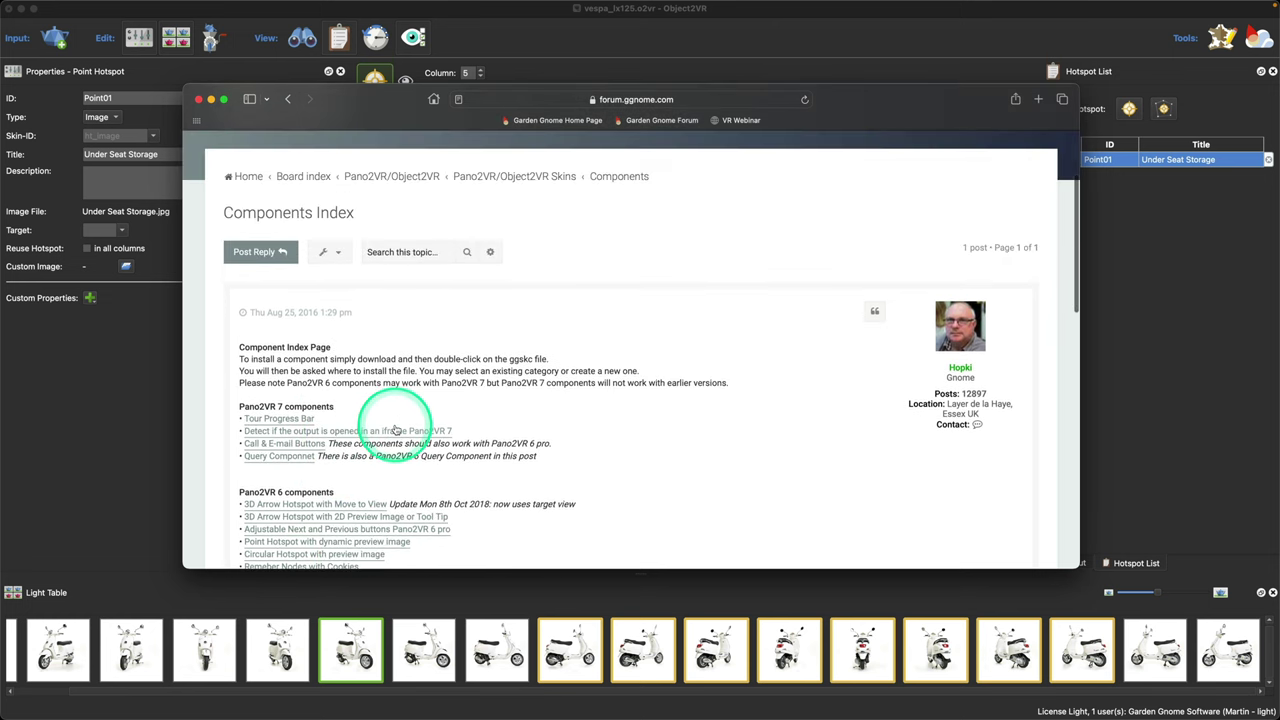
Go to the Object2VR general forum and browse its announcements and topics.
click(381, 177)
scroll(543, 320, down, 3)
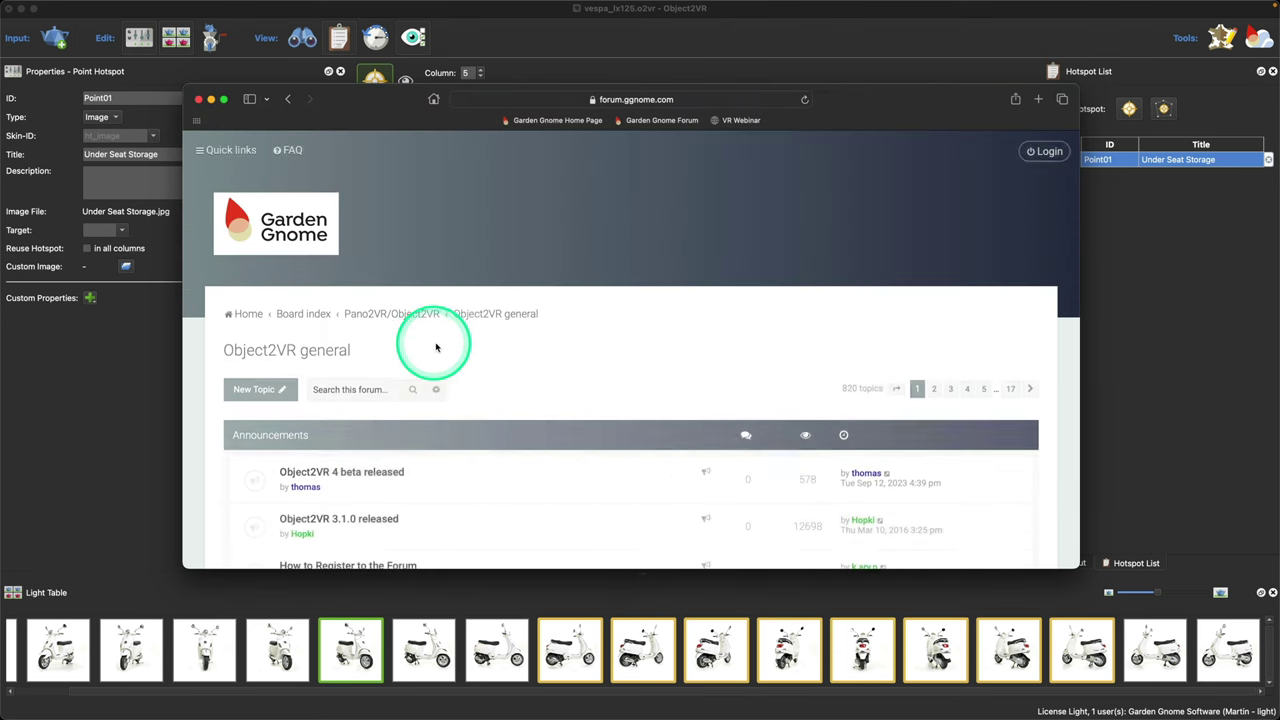
scroll(437, 343, down, 2)
scroll(419, 362, up, 1)
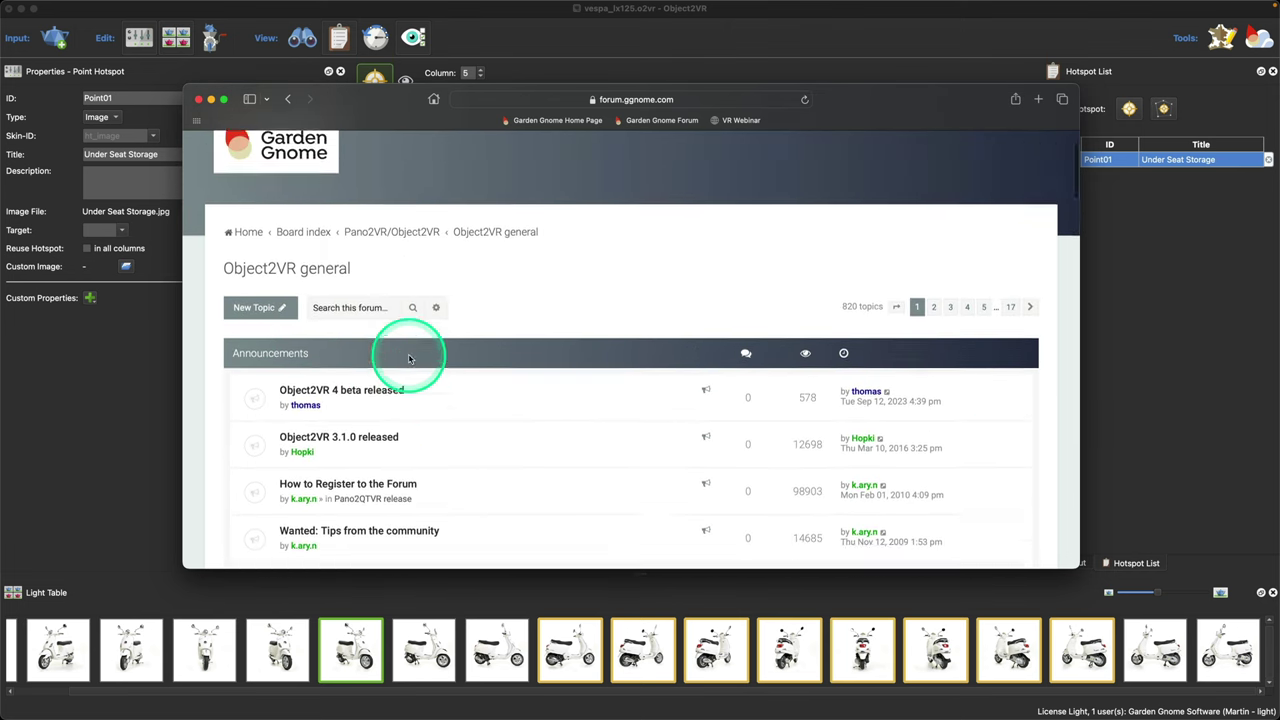
scroll(415, 360, down, 2)
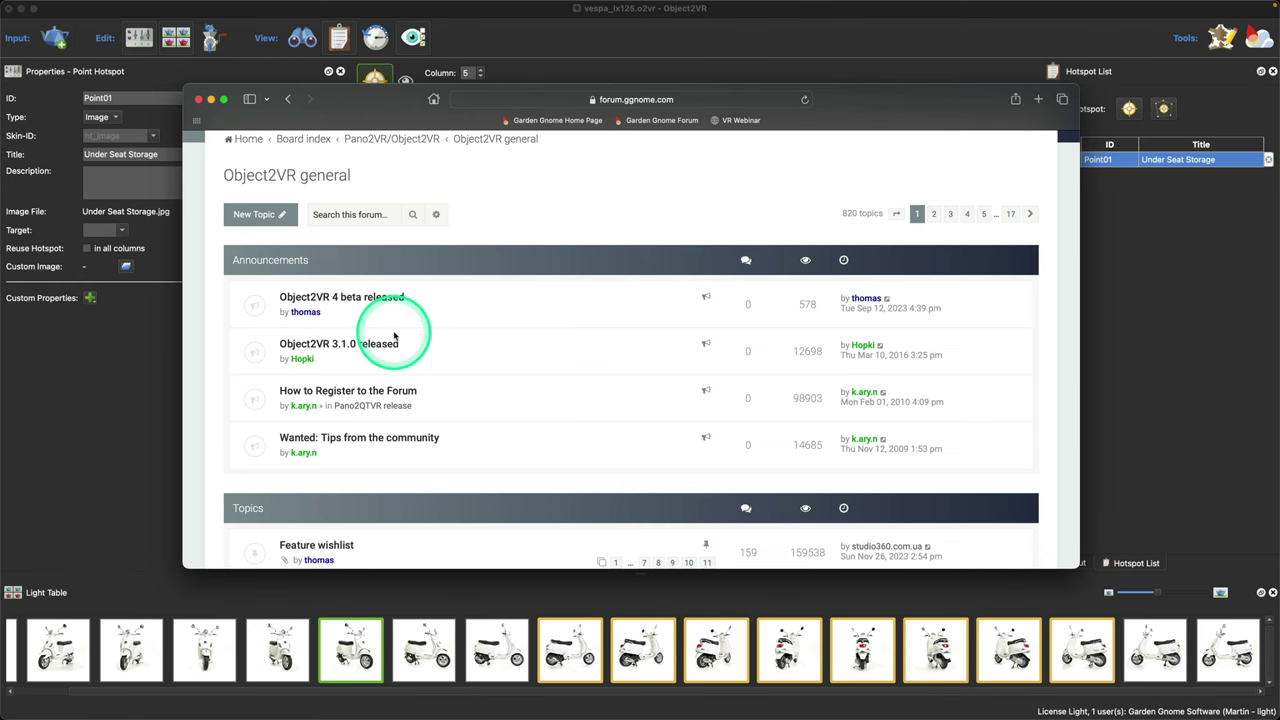
scroll(395, 335, down, 5)
scroll(396, 336, up, 4)
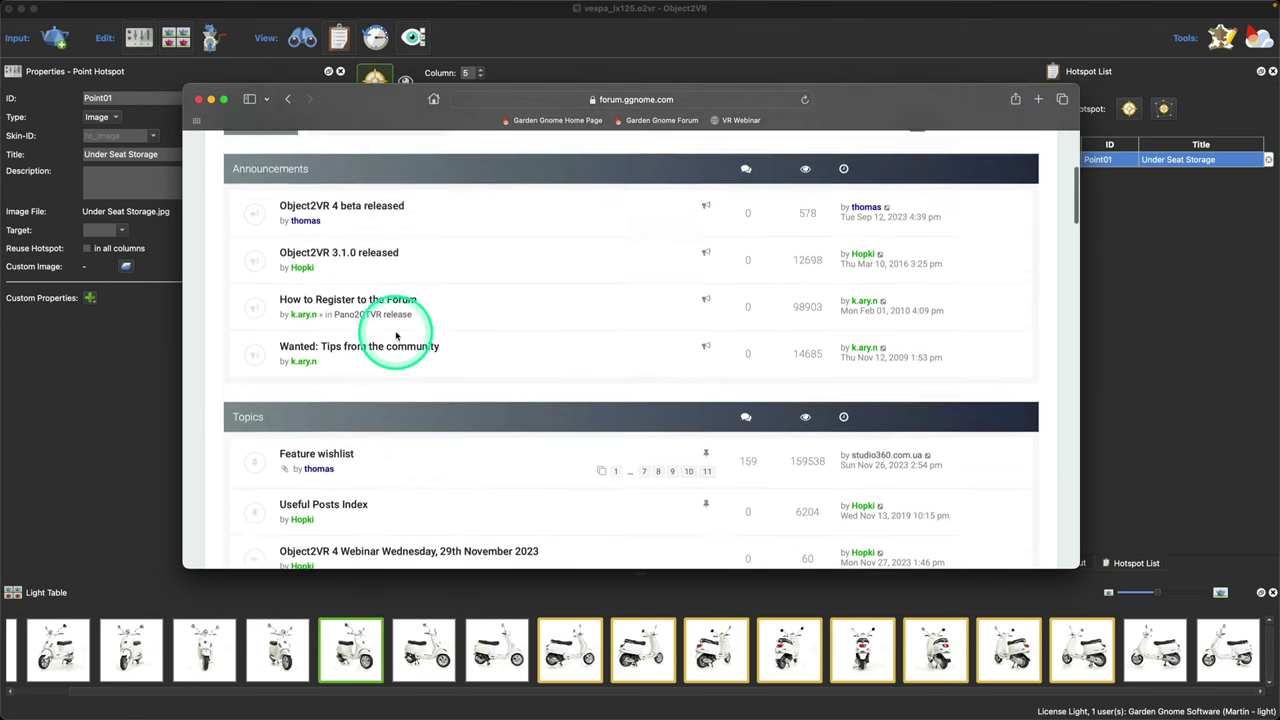
scroll(395, 335, up, 5)
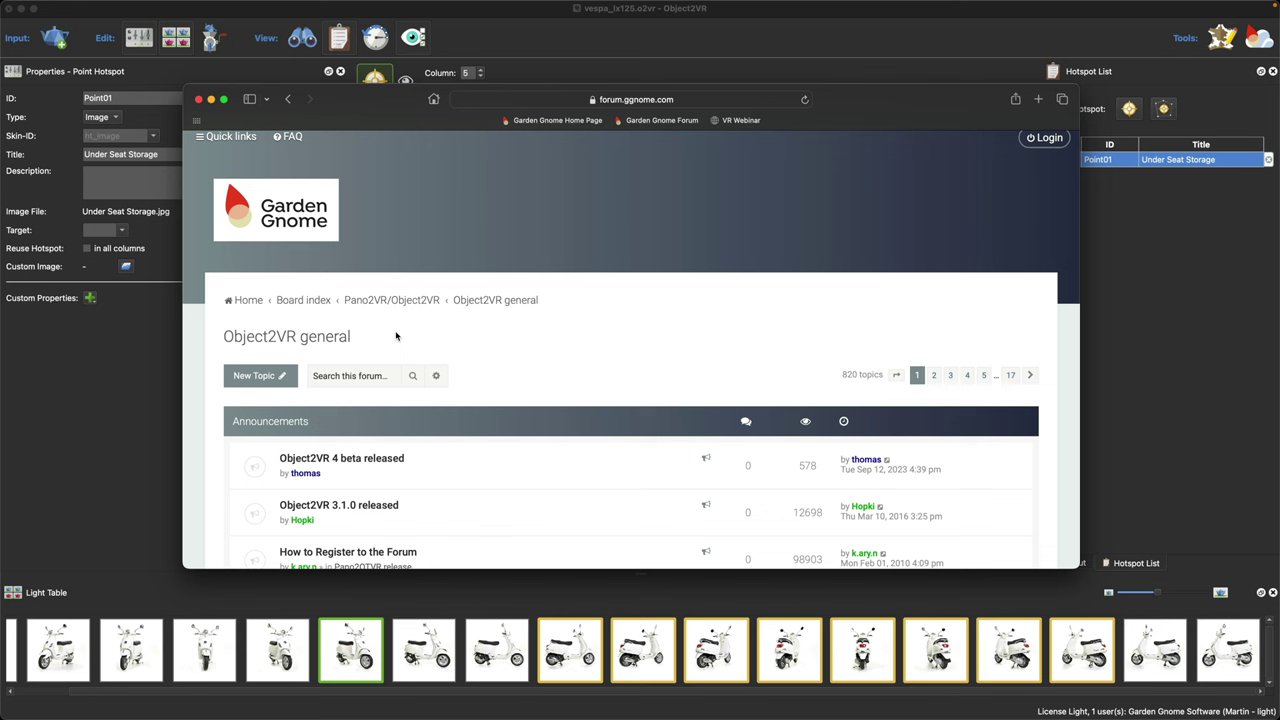
Close the Safari window to return to Object2VR and view the available types for the Under Seat Storage hotspot.
click(531, 207)
click(200, 102)
click(200, 101)
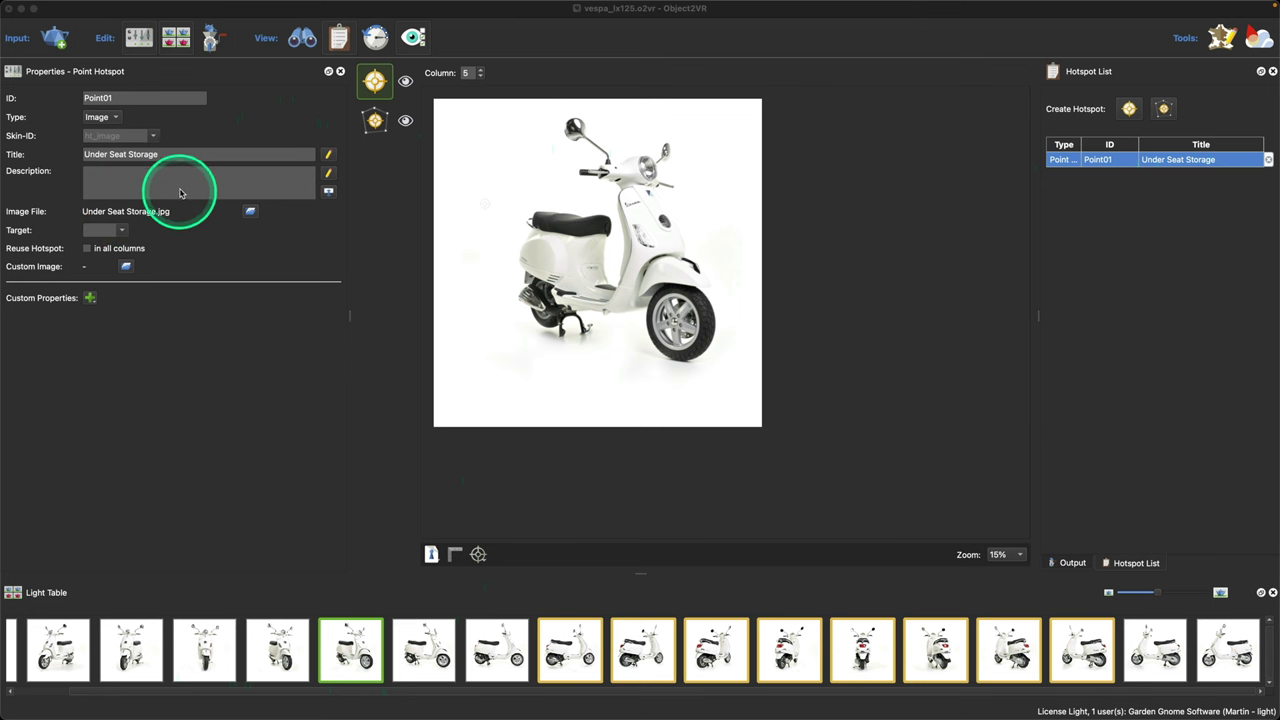
click(101, 117)
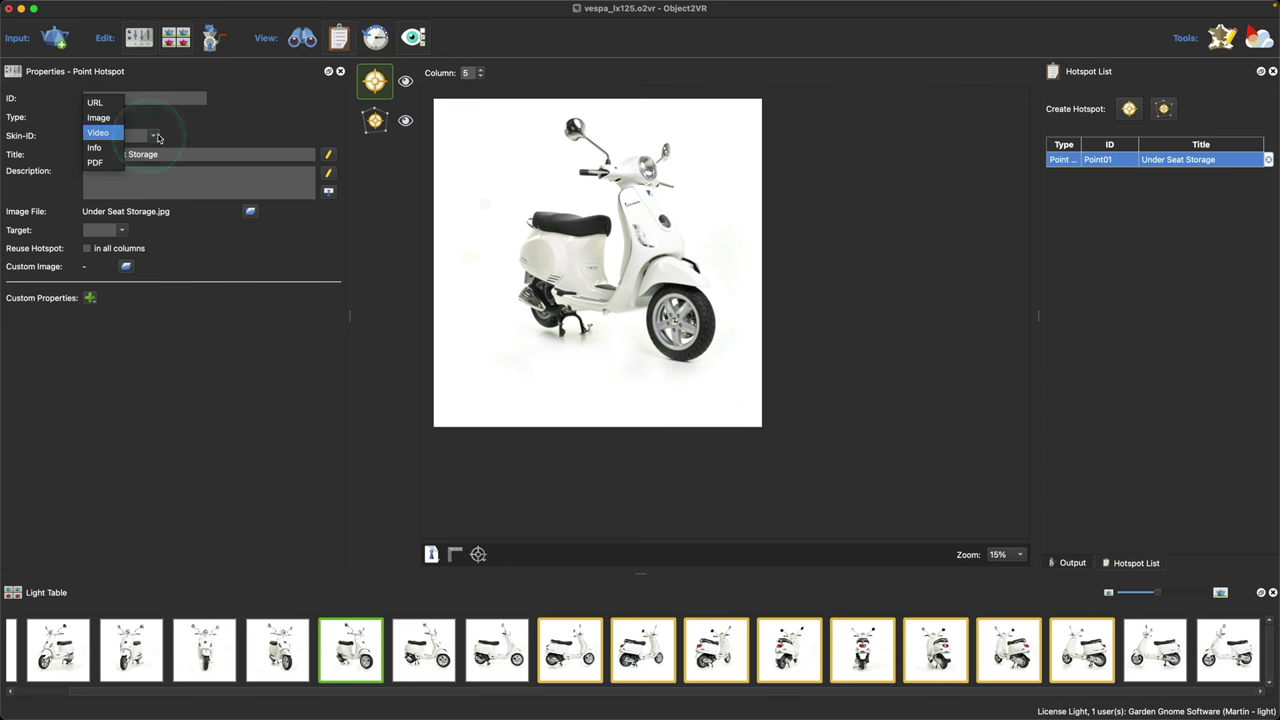
click(184, 131)
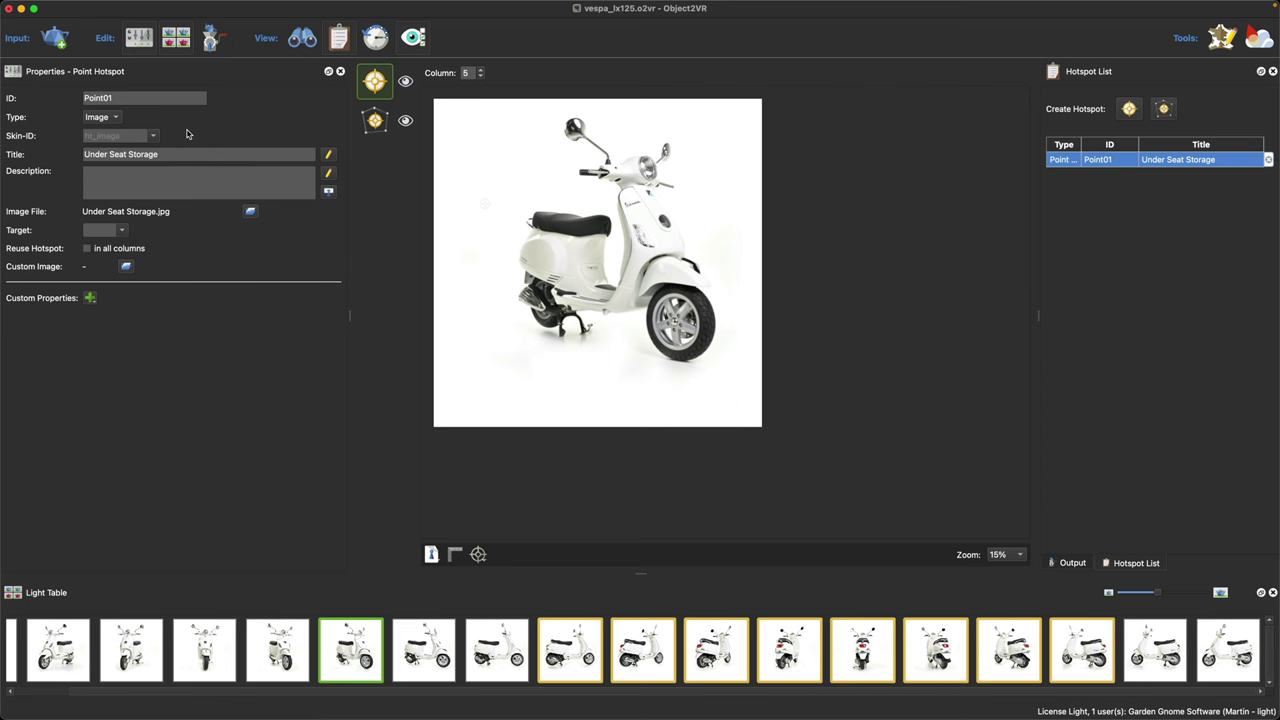
Check the Under Seat Storage hotspot's placement in the images of columns 8 through 12.
click(570, 650)
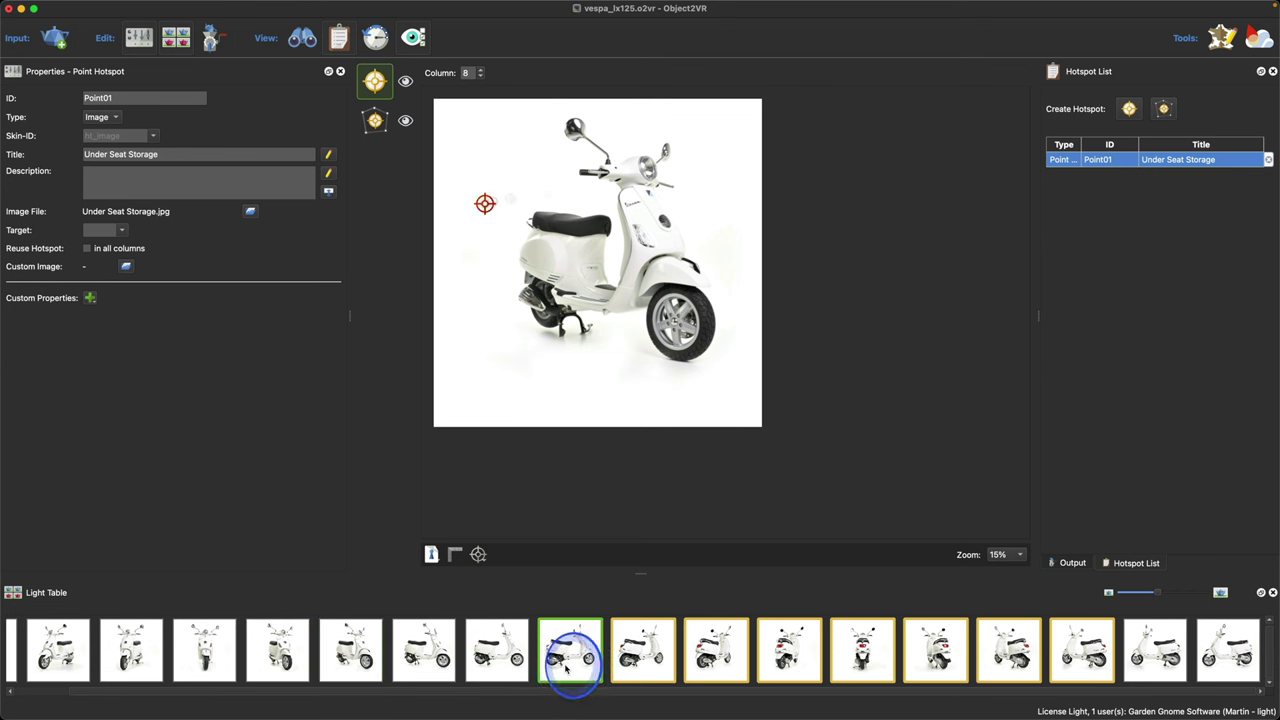
click(643, 648)
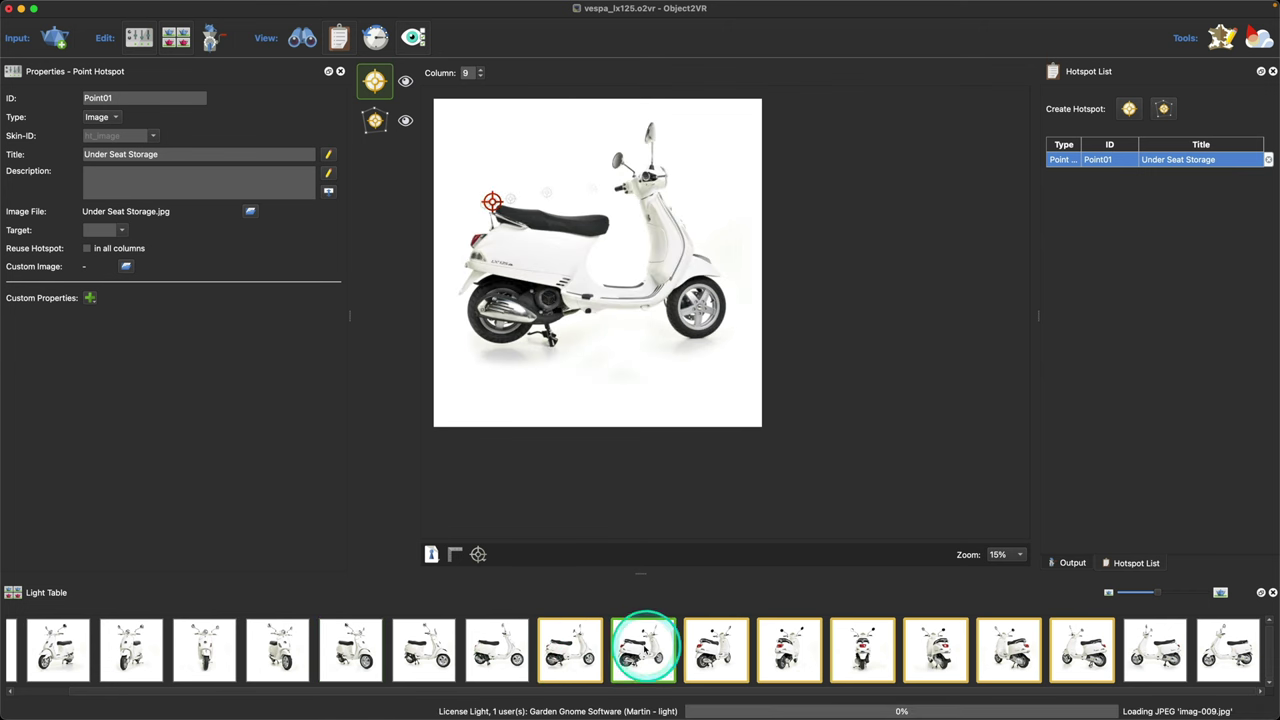
click(715, 648)
click(789, 650)
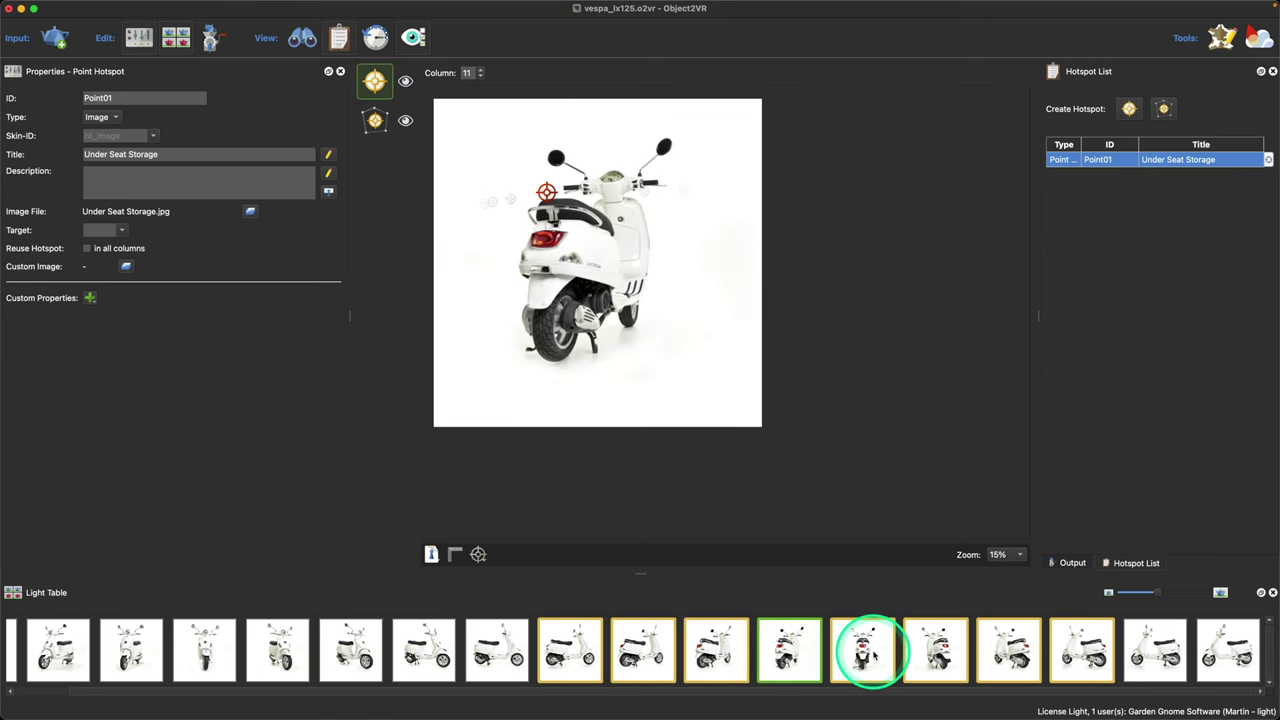
click(866, 652)
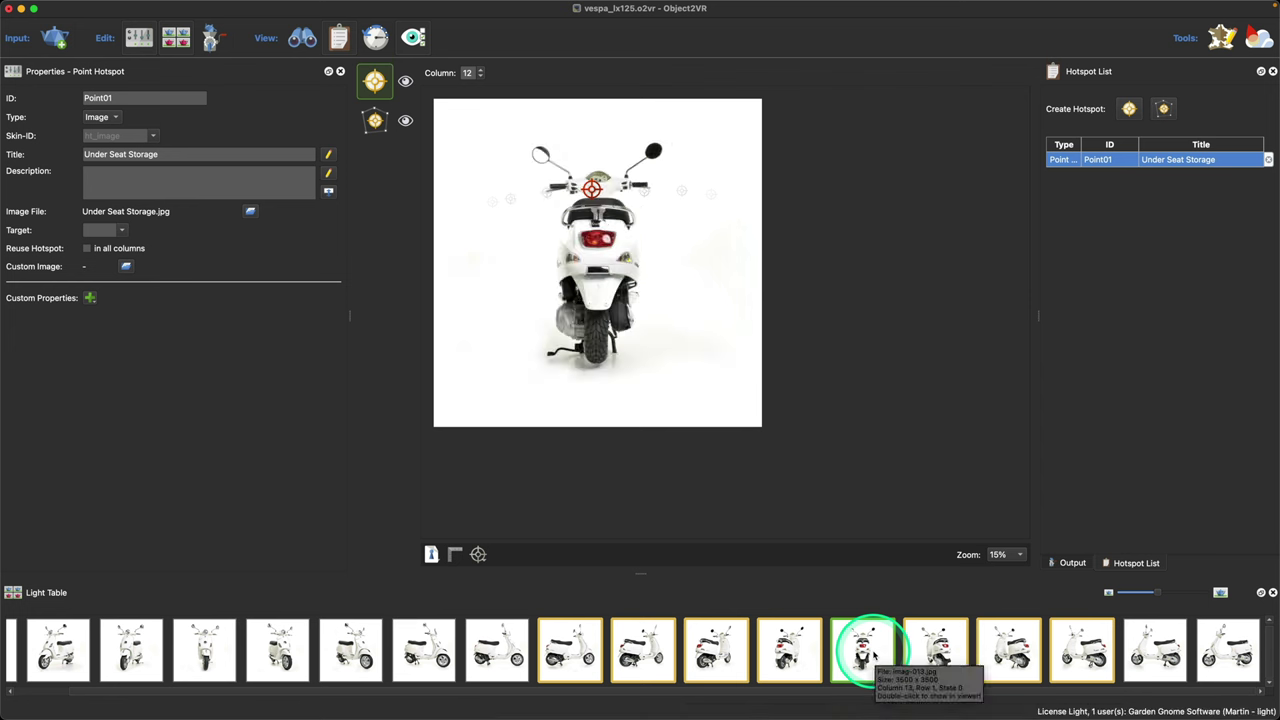
Show the column 3 front image and arrange the opened vespa_lx125 desktop folder beside the Object2VR window, with the brochure PDF in view.
click(215, 643)
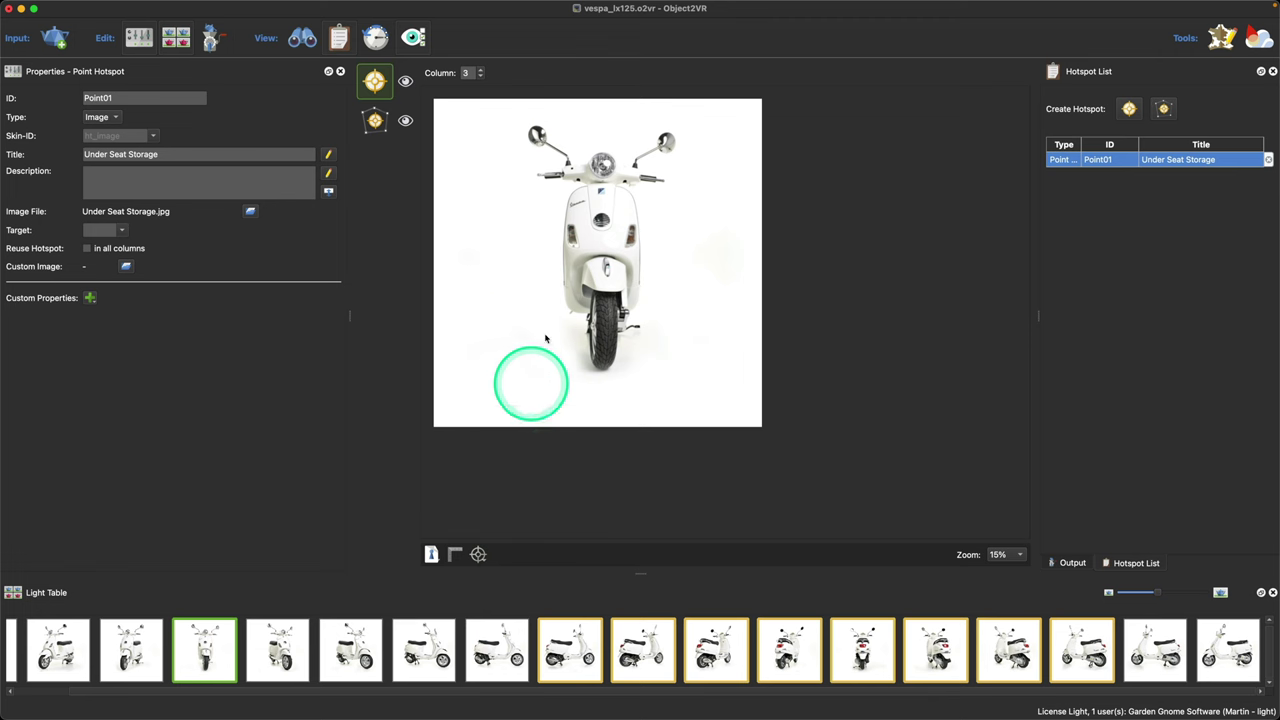
double_click(867, 15)
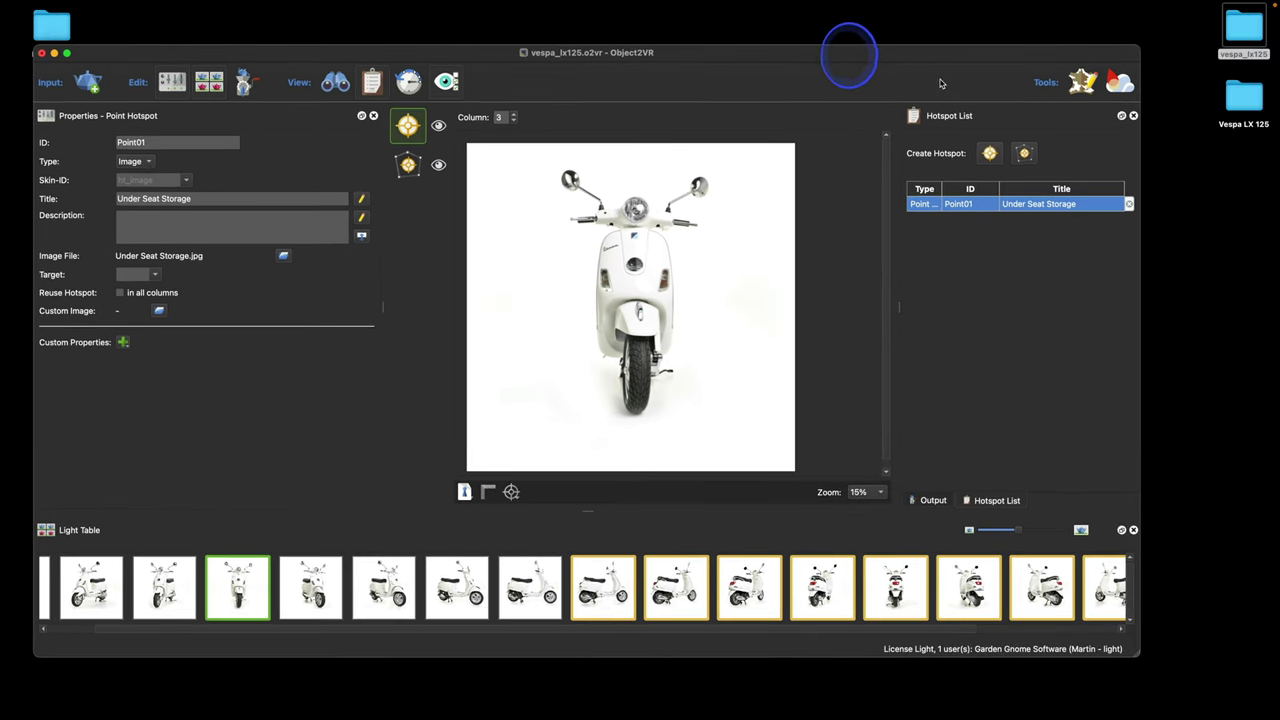
click(1222, 169)
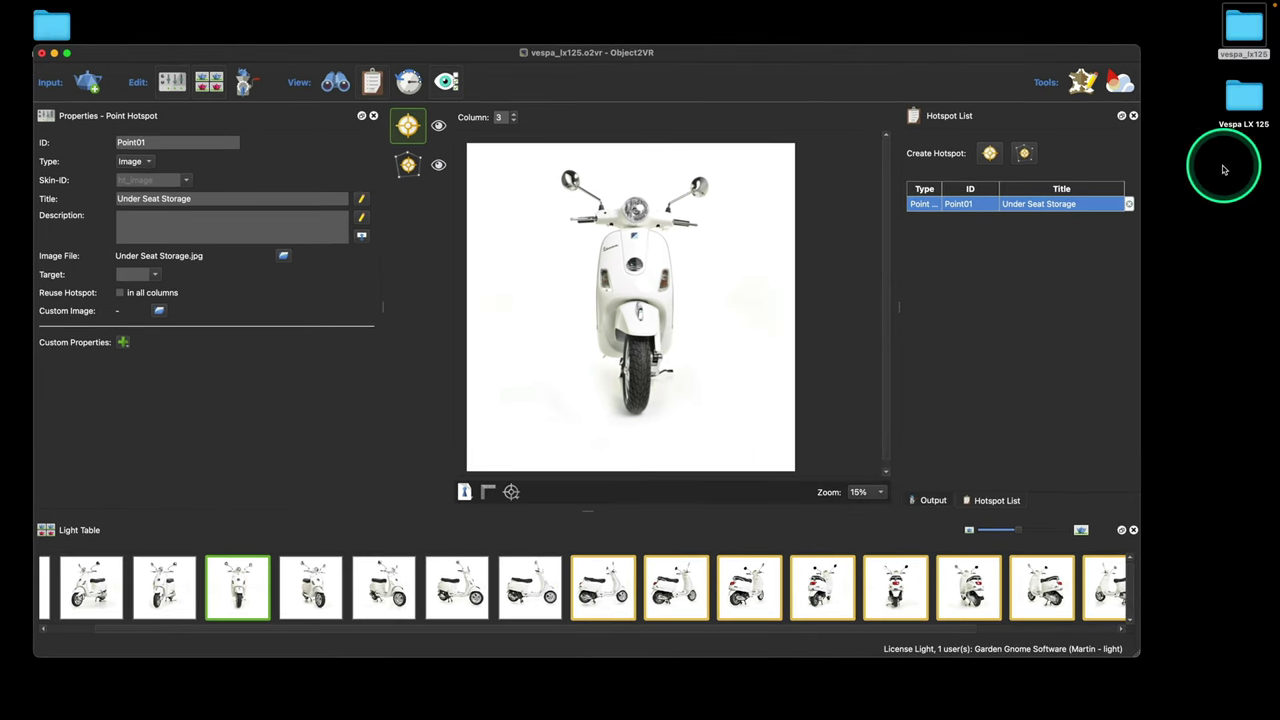
double_click(1246, 35)
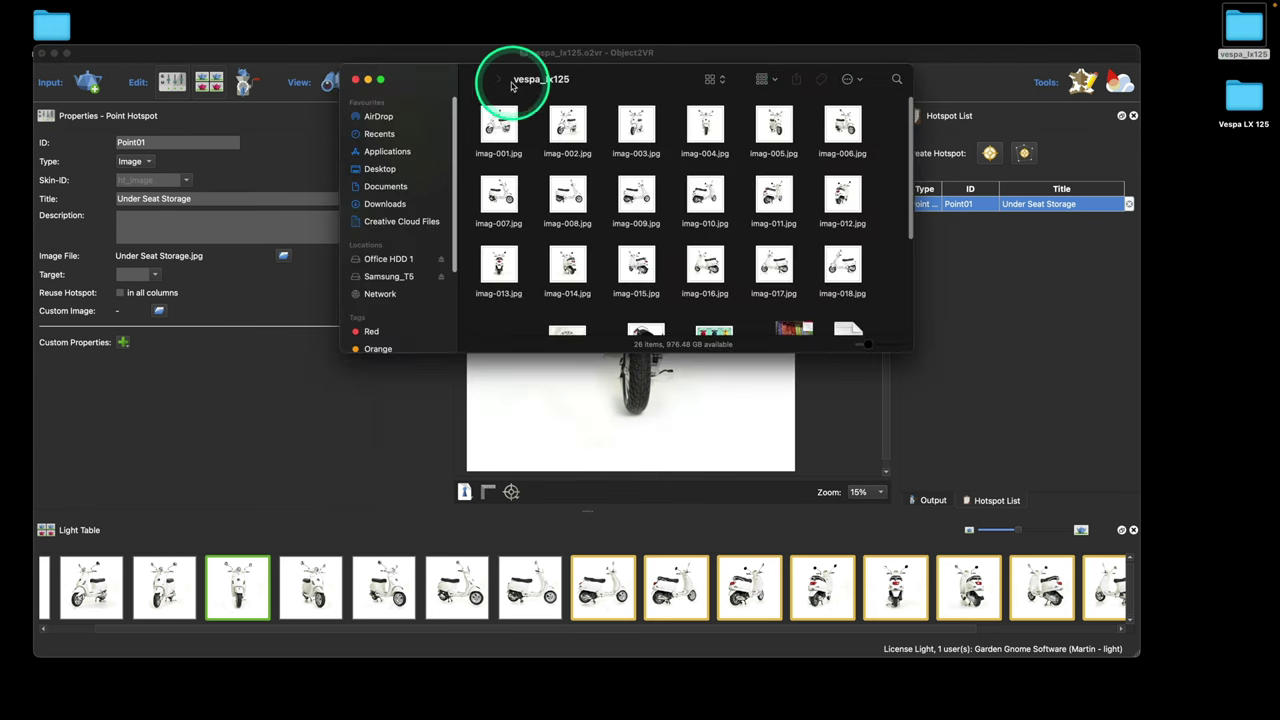
drag(429, 82, 841, 22)
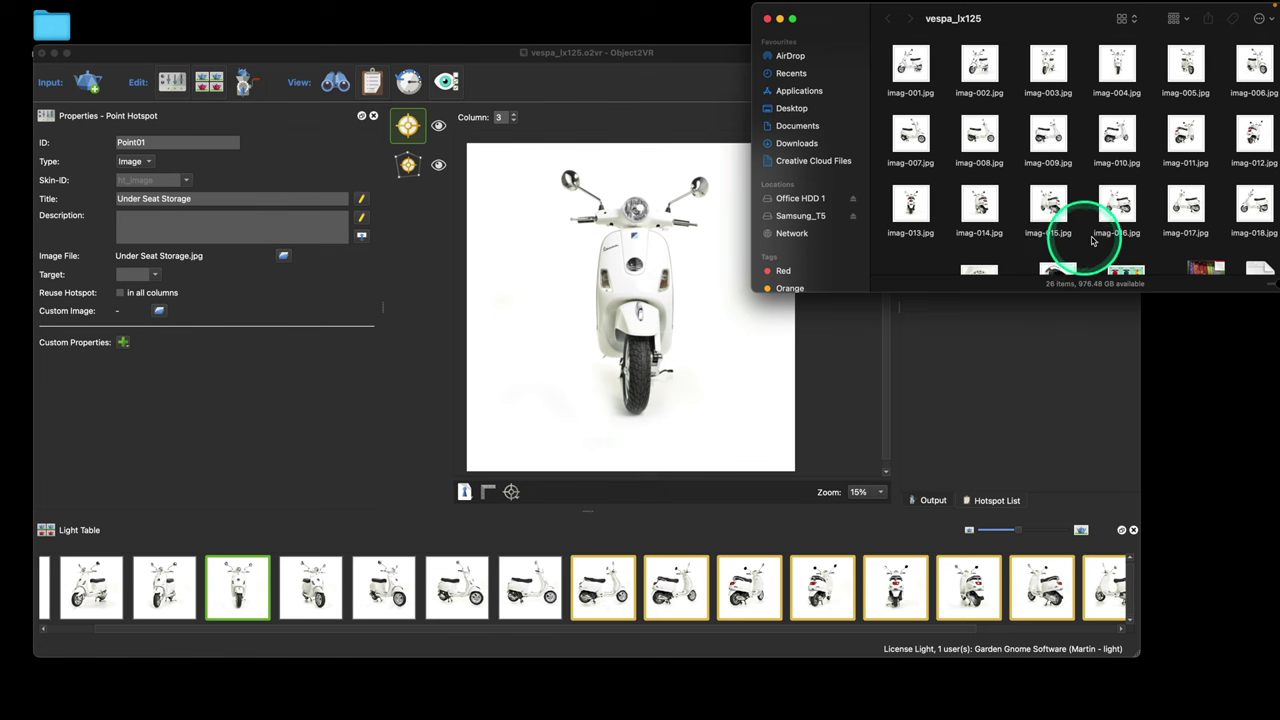
scroll(1086, 234, down, 5)
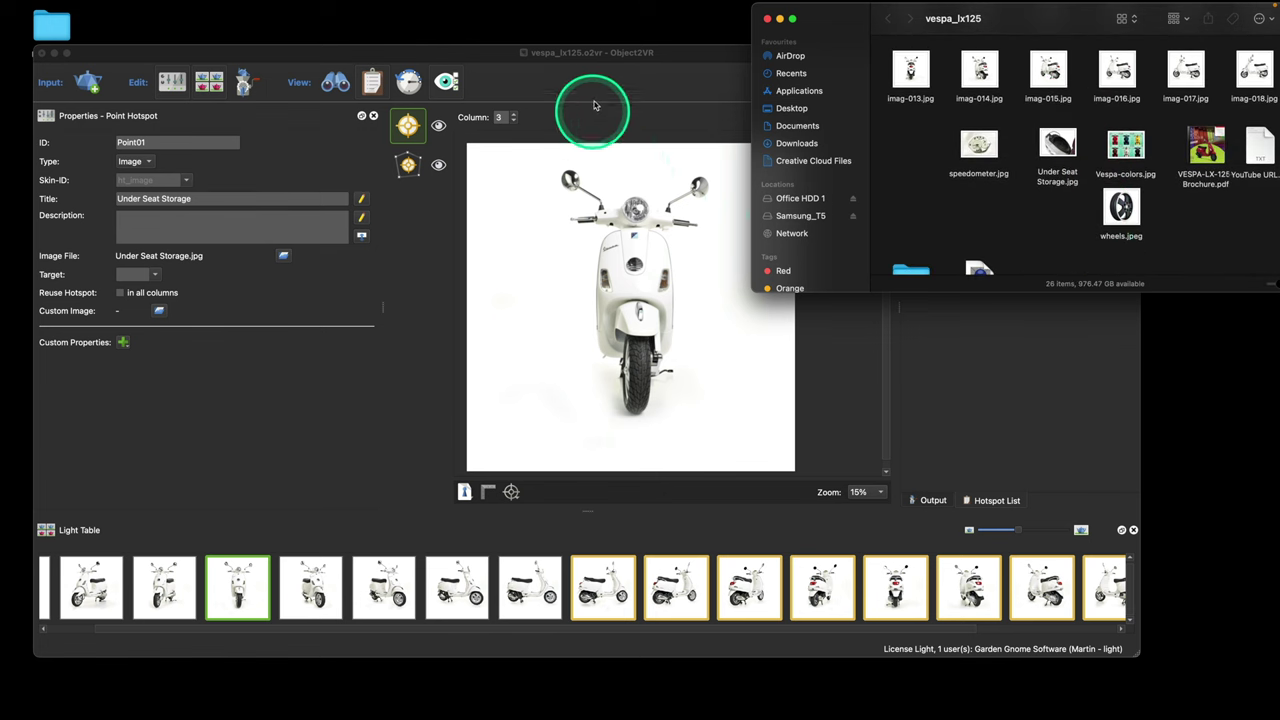
drag(700, 51, 576, 66)
Add VESPA-LX-125-Brochure.pdf from the folder as a PDF point hotspot on the scooter's front shield in the column 3 image.
click(1212, 233)
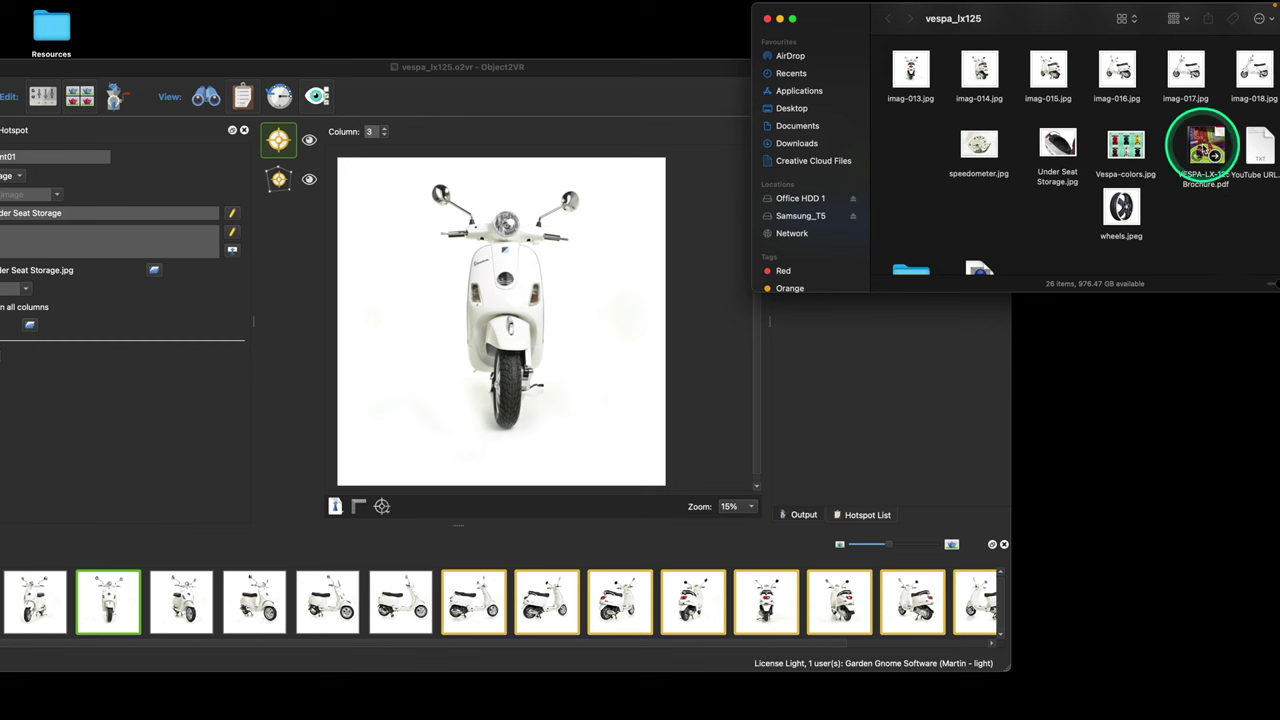
drag(1206, 150, 541, 283)
click(541, 283)
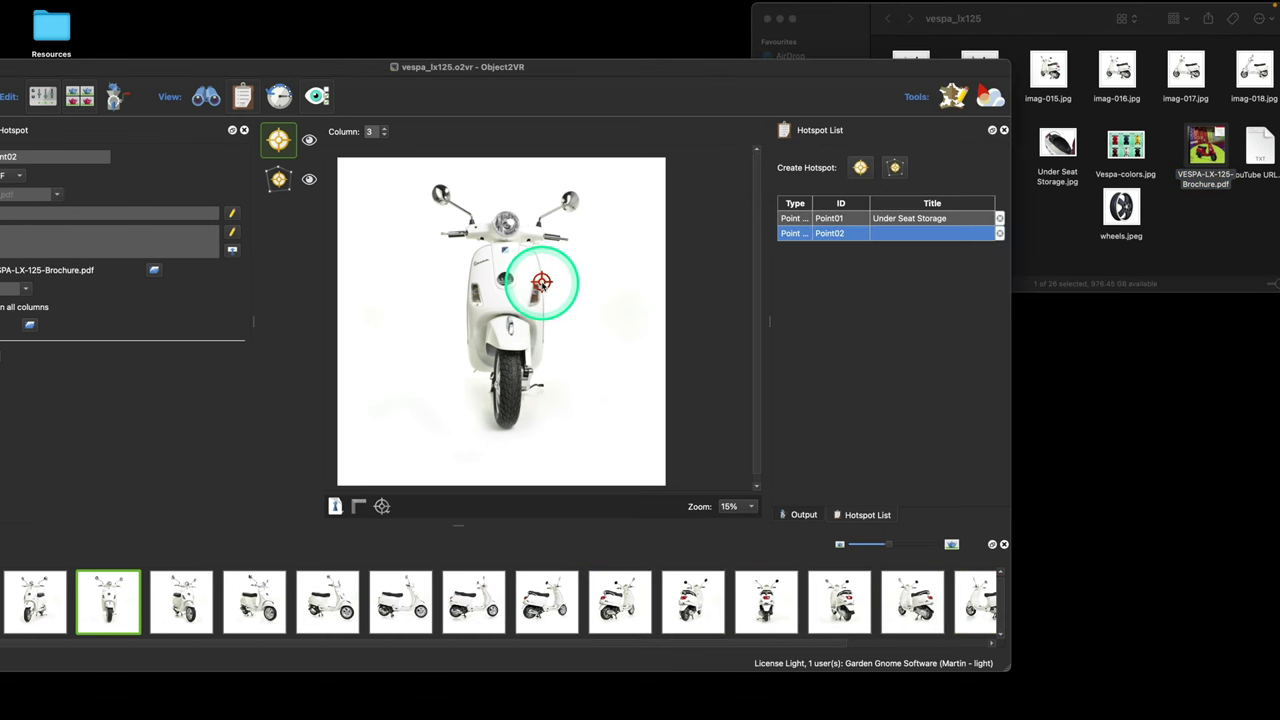
Bring the new PDF hotspot's properties fully into view and set its title to "Vespa LX 125".
drag(701, 75, 868, 34)
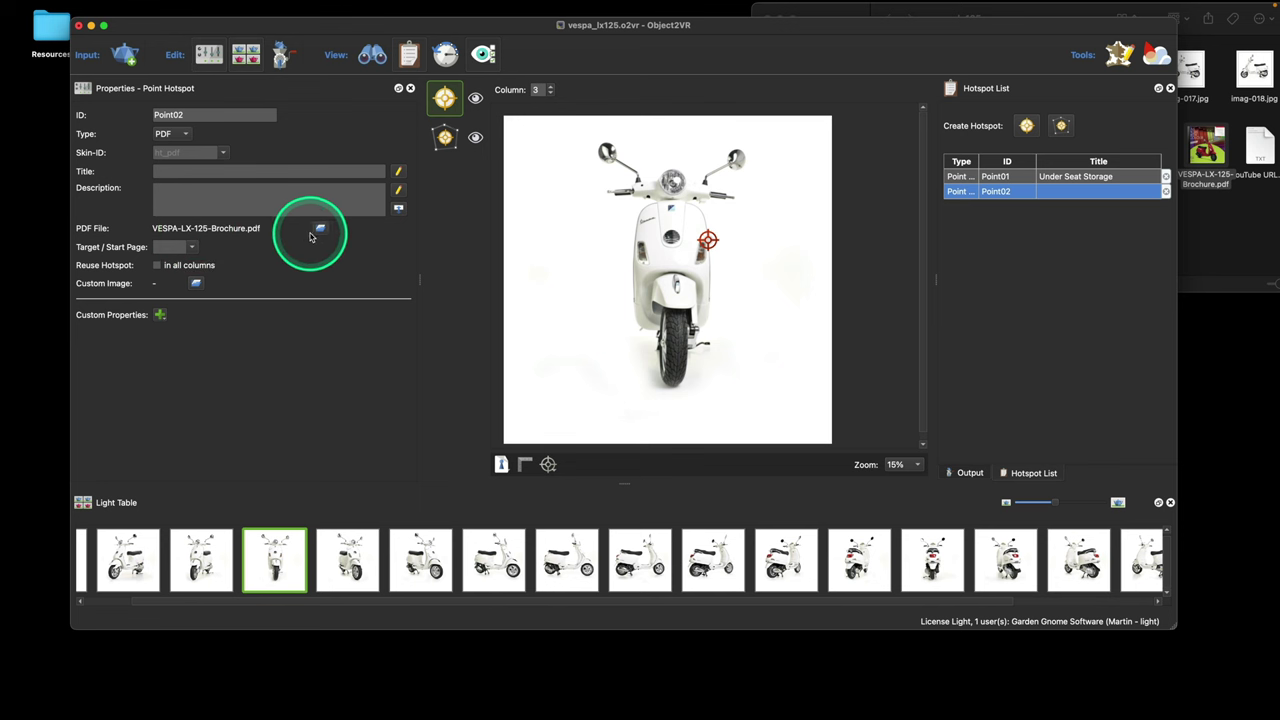
click(229, 171)
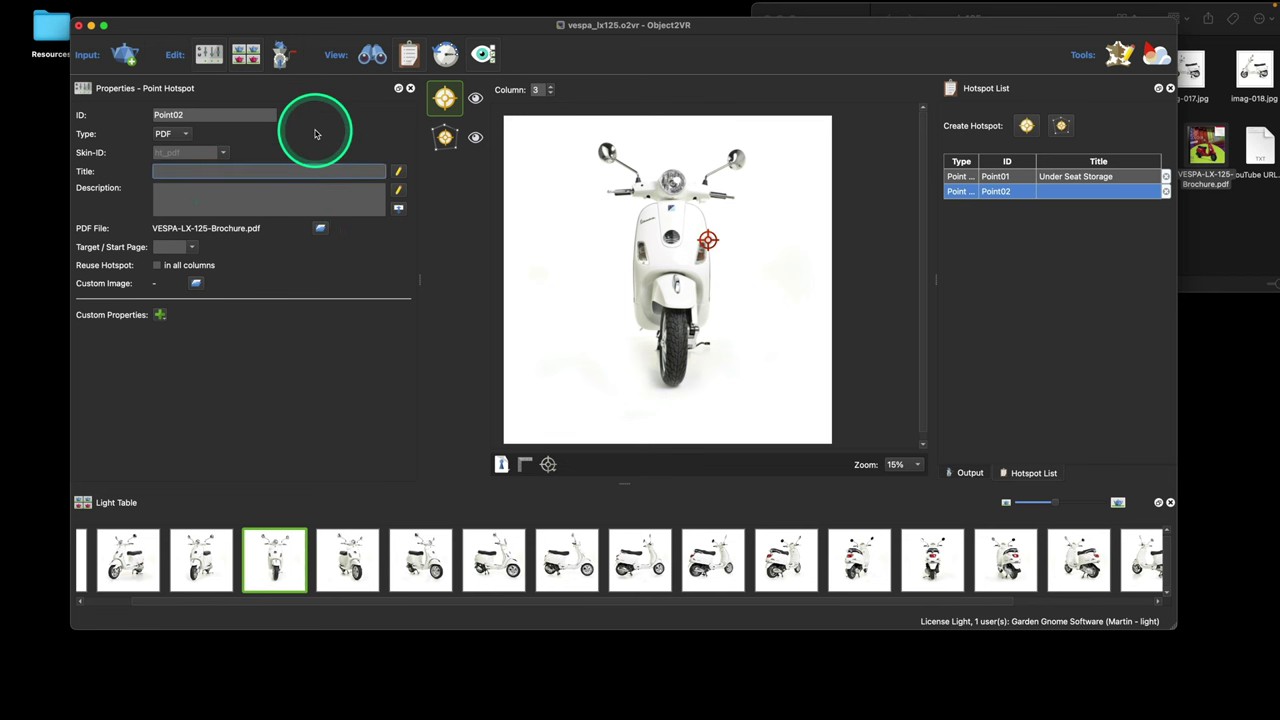
key(shift)
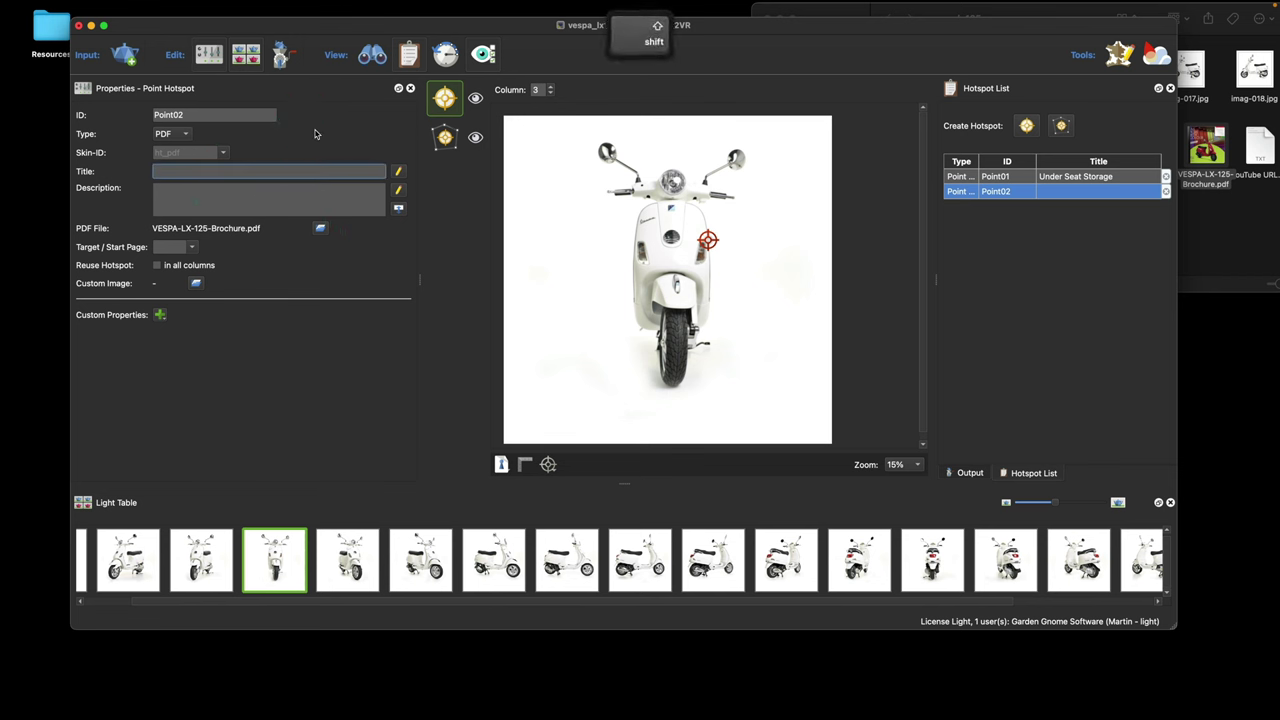
text(Vespa )
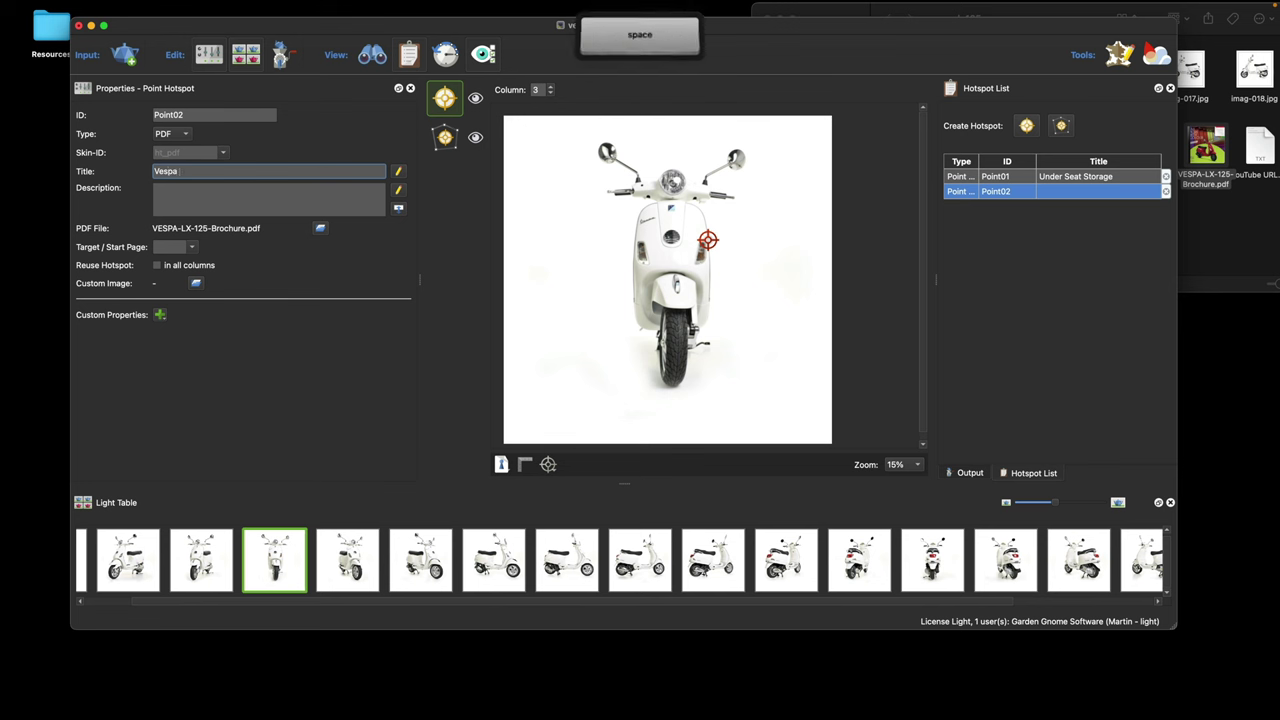
text(LX)
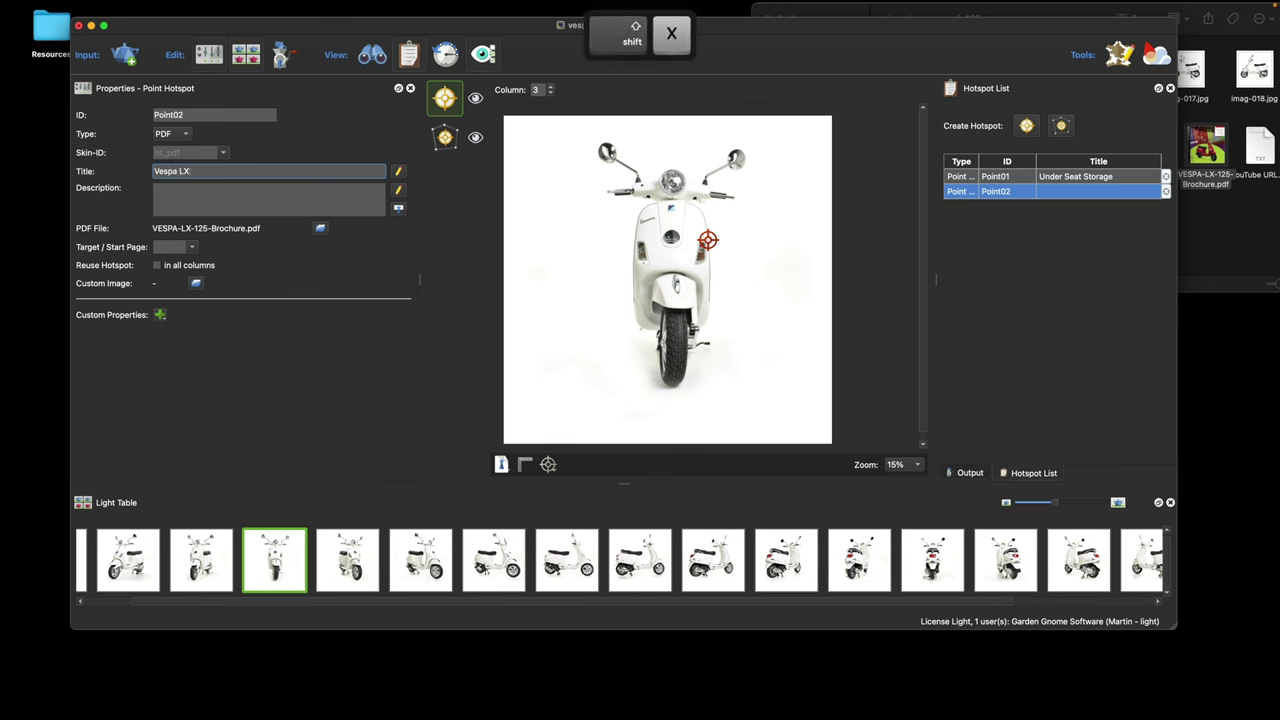
text( 125)
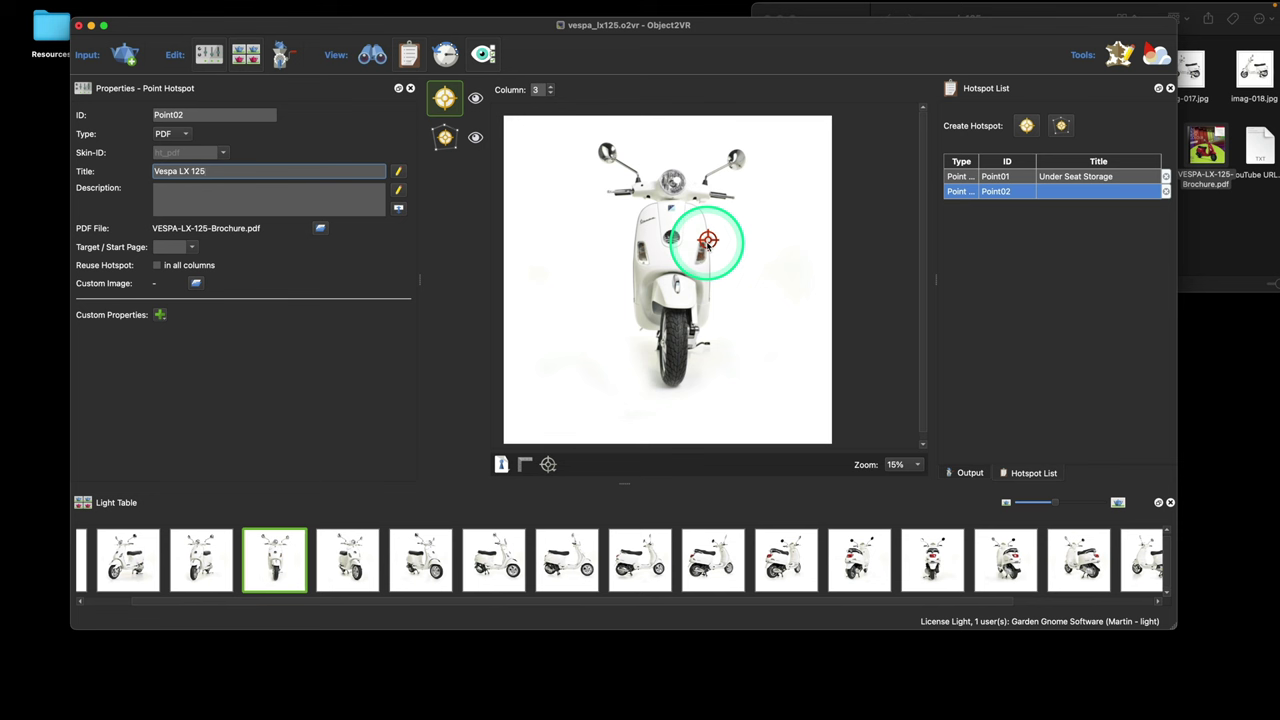
mouse_move(709, 244)
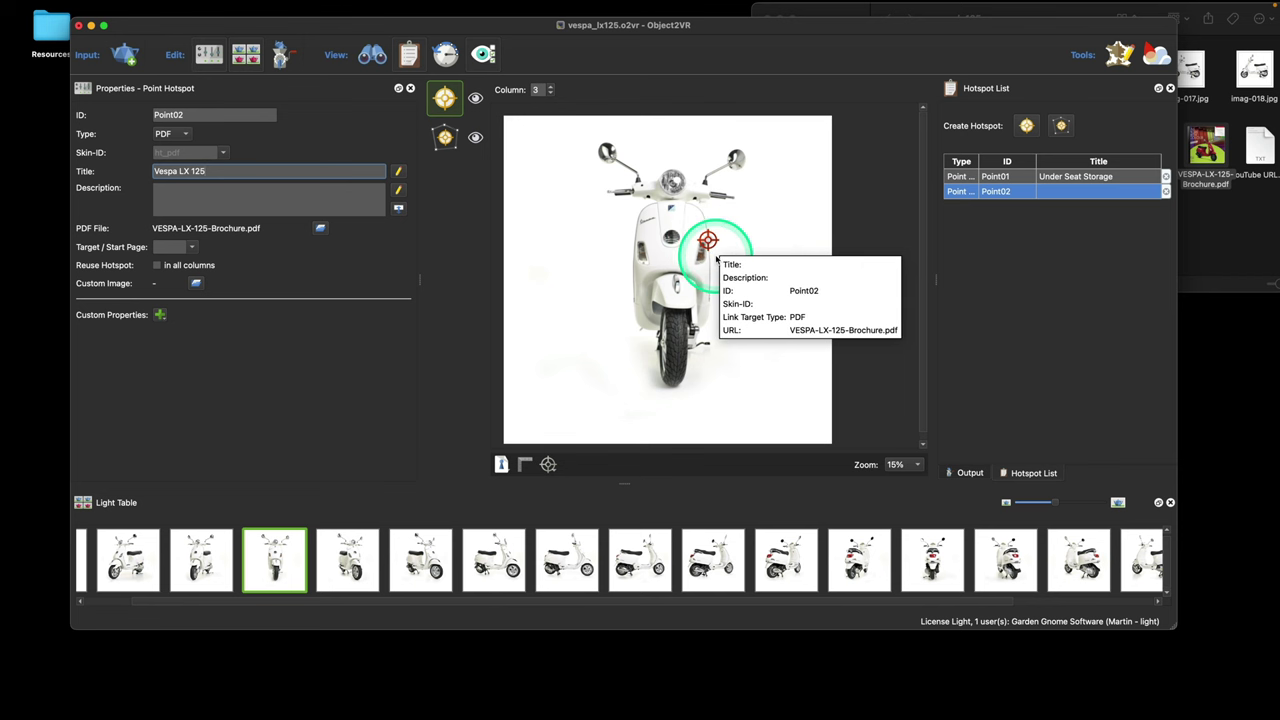
Place the Vespa LX 125 PDF hotspot on the scooter's front shield in the images of columns 2, 1, 0 and 17.
key(Left)
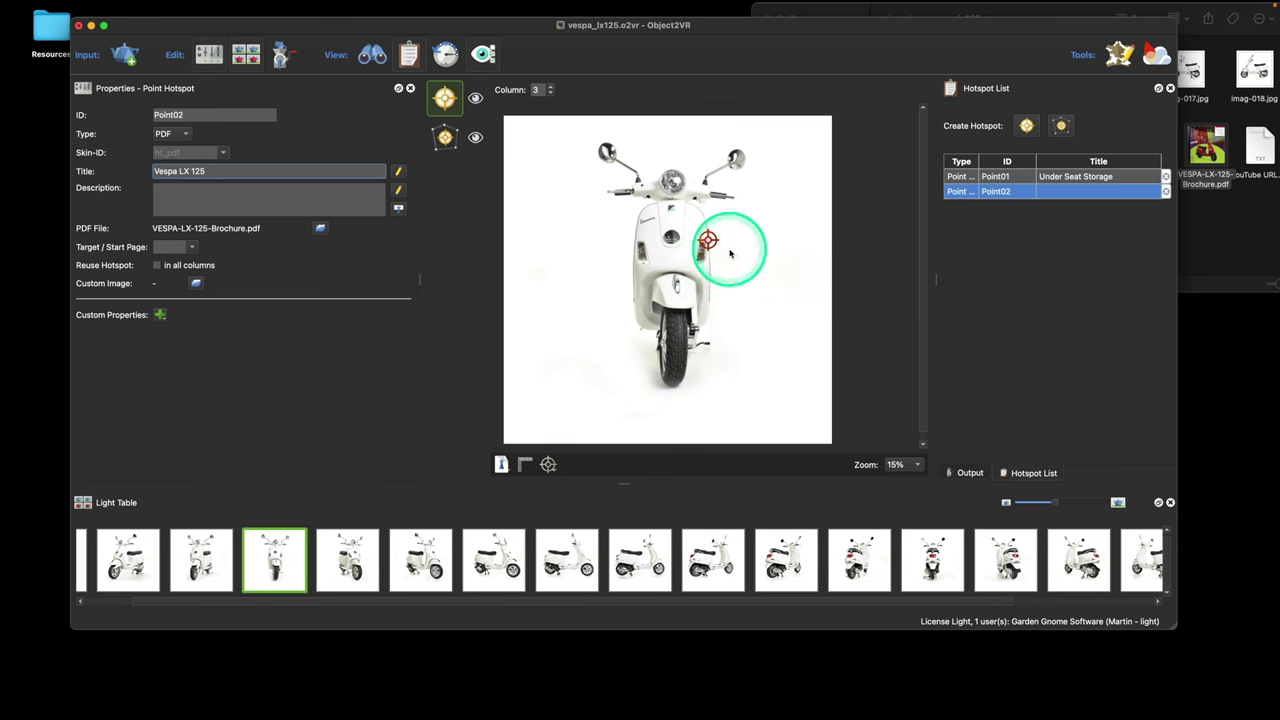
click(735, 252)
key(Left)
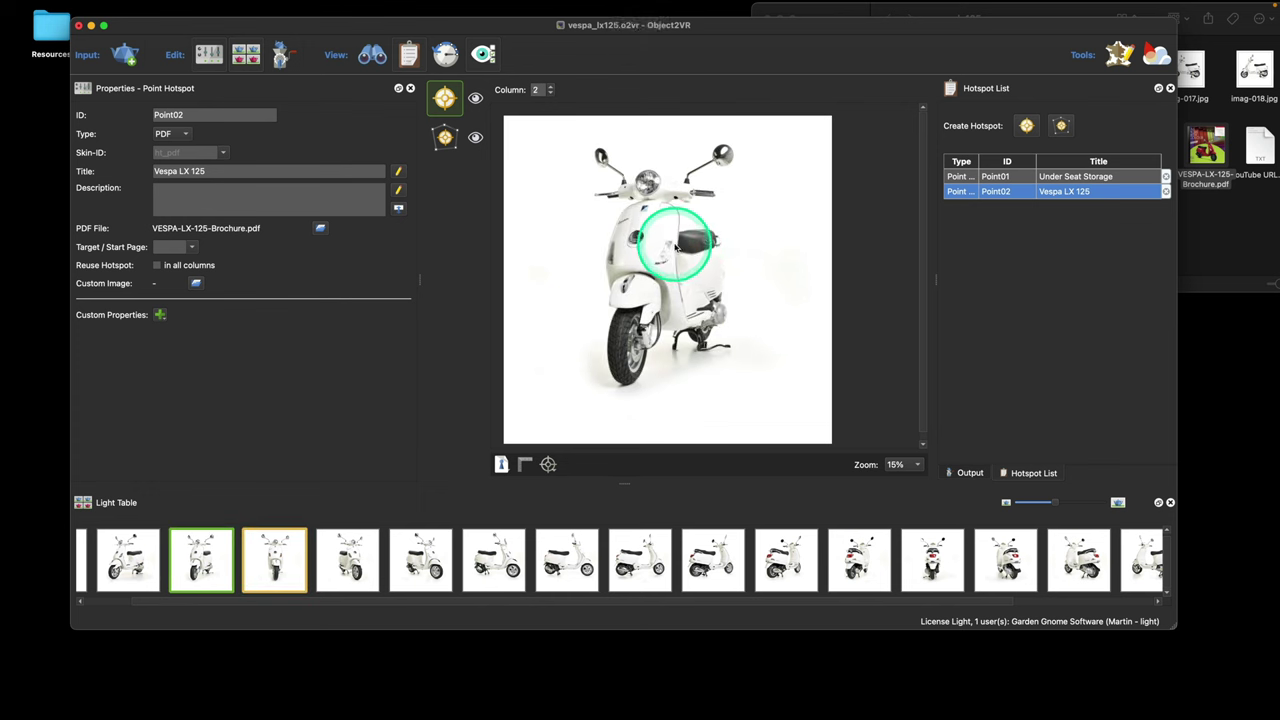
key(Left)
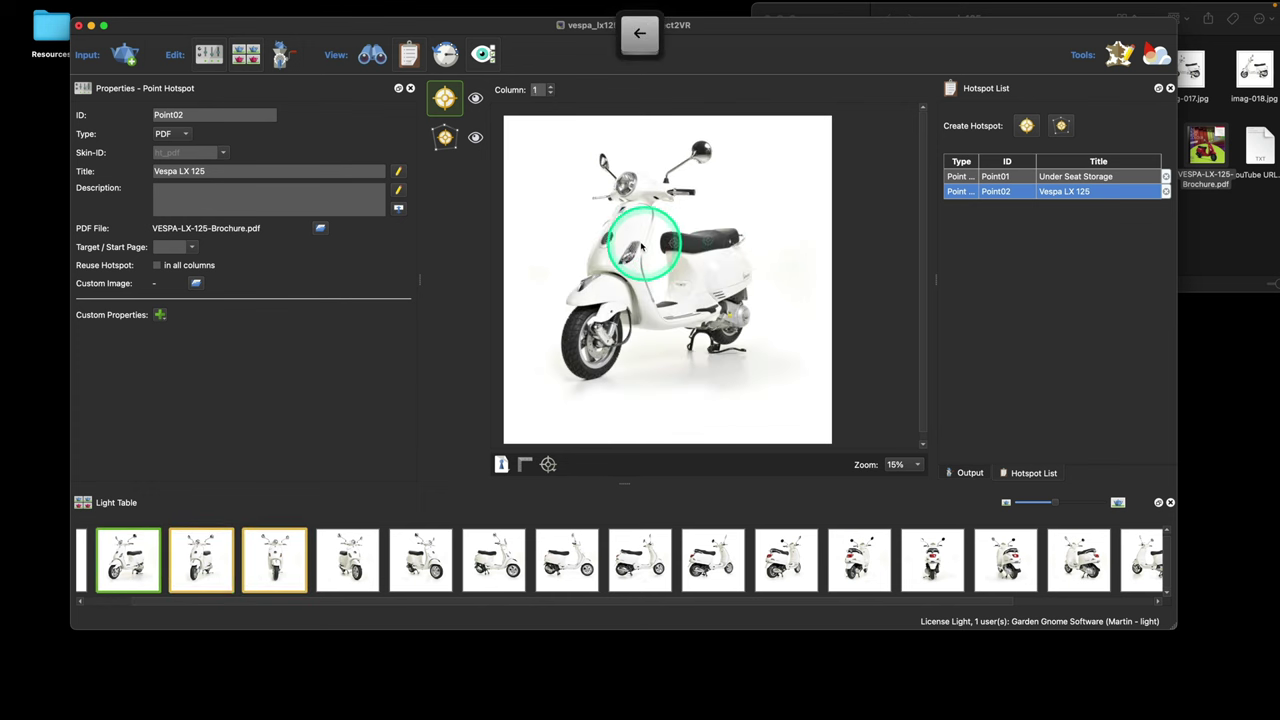
click(643, 246)
key(Left)
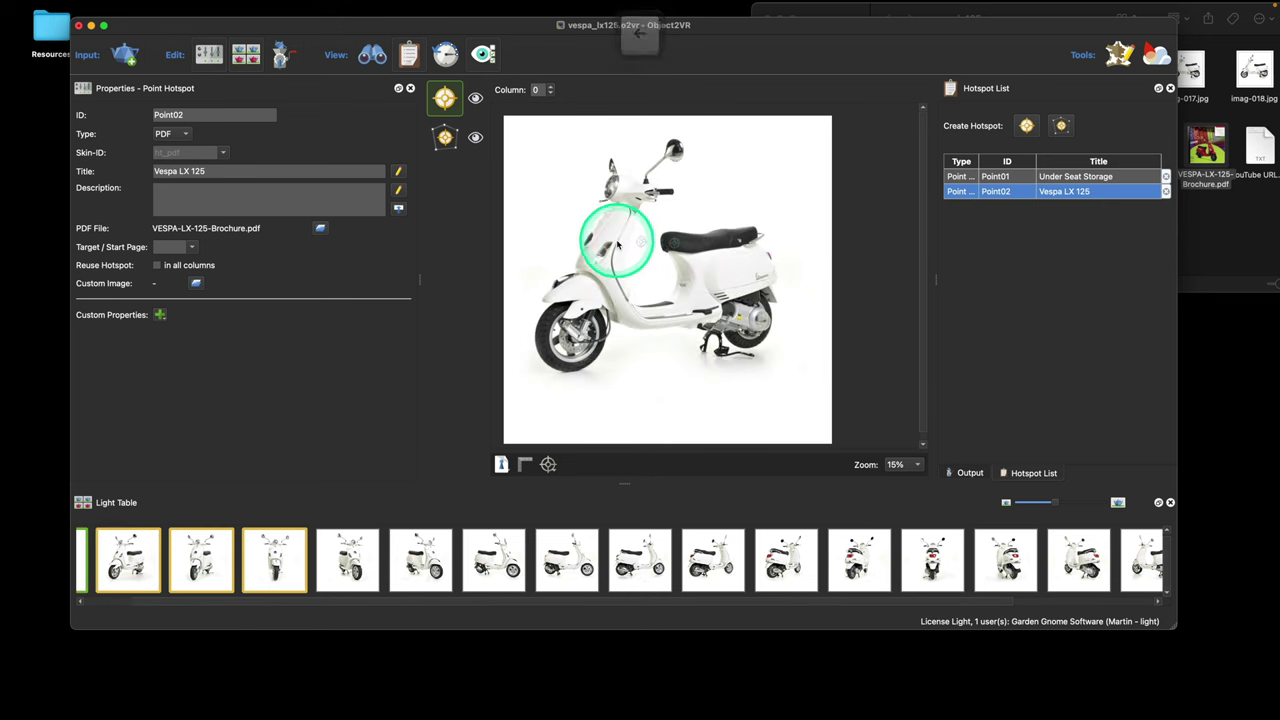
key(Left)
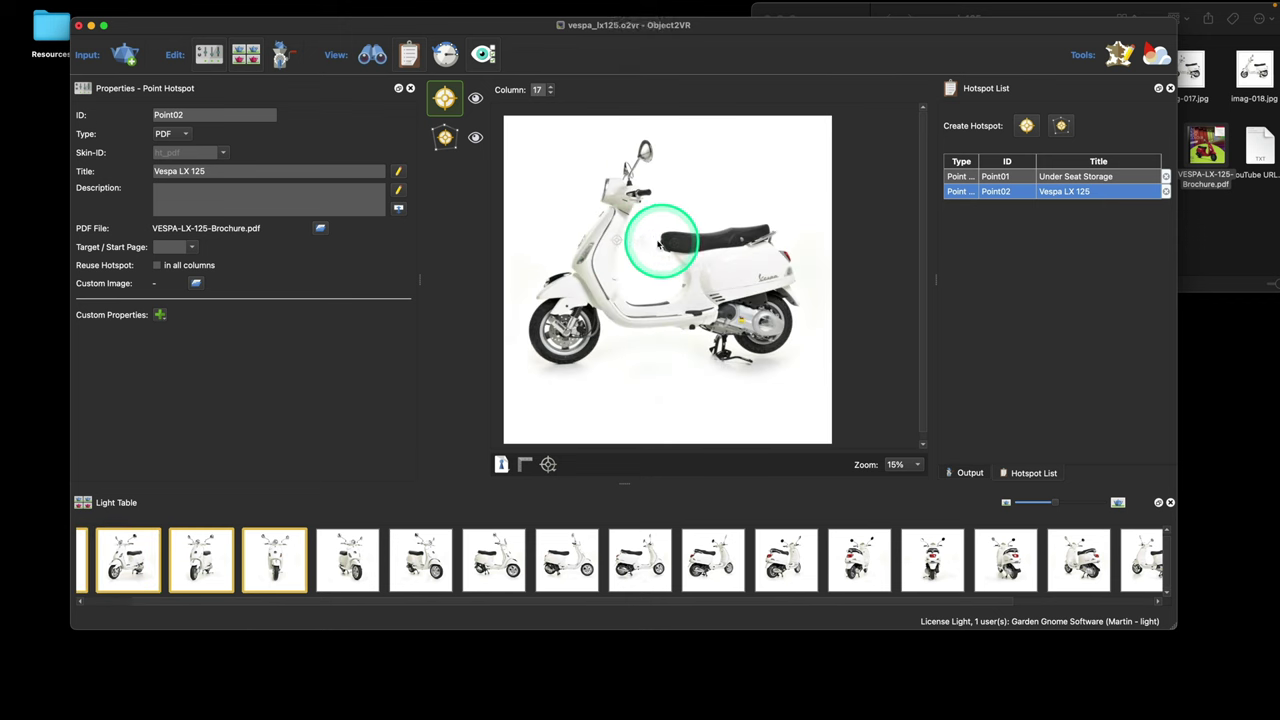
click(599, 237)
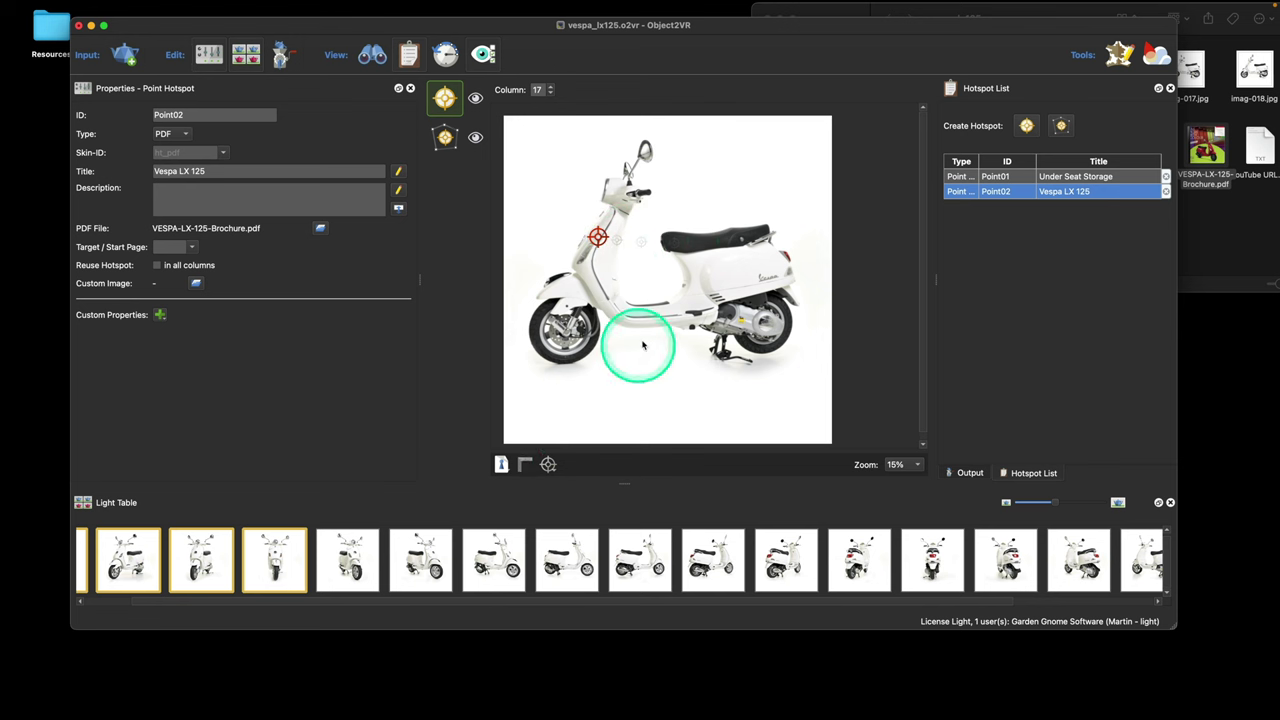
Place the Vespa LX 125 hotspot on the front shield in the column 4 image and advance to column 5.
key(Right)
key(Right)
key(Right)
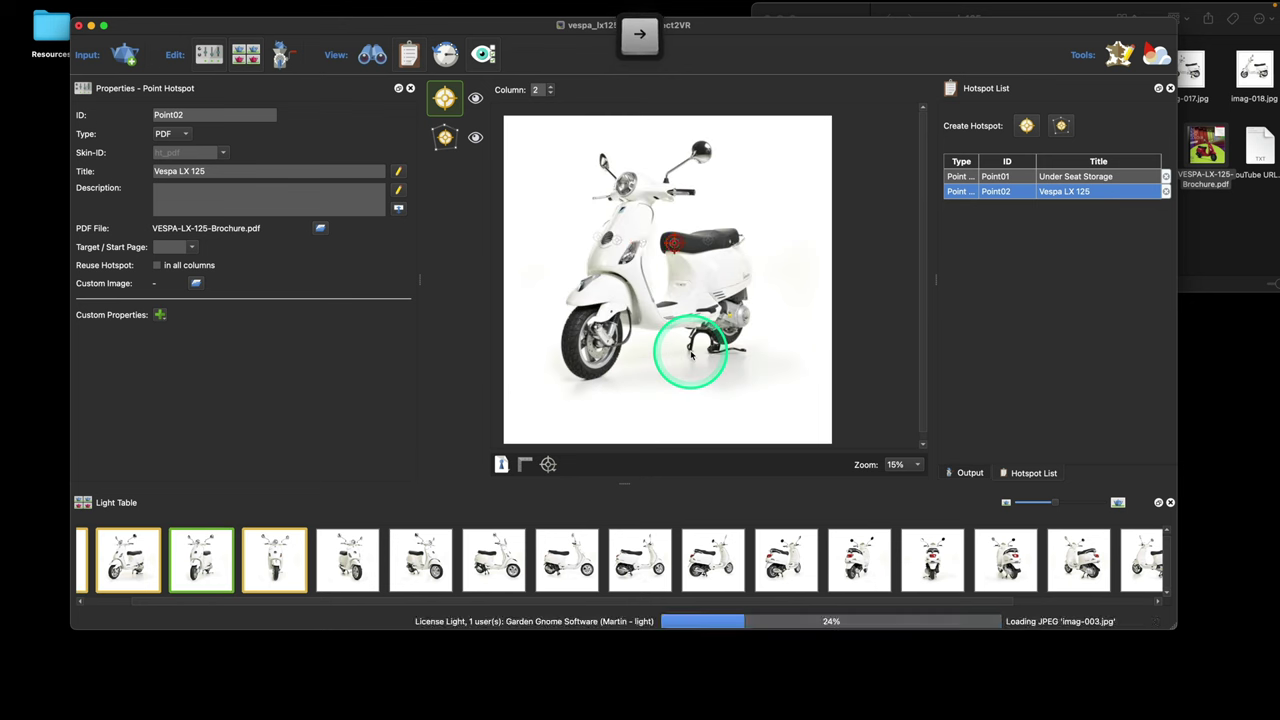
key(Right)
key(Right)
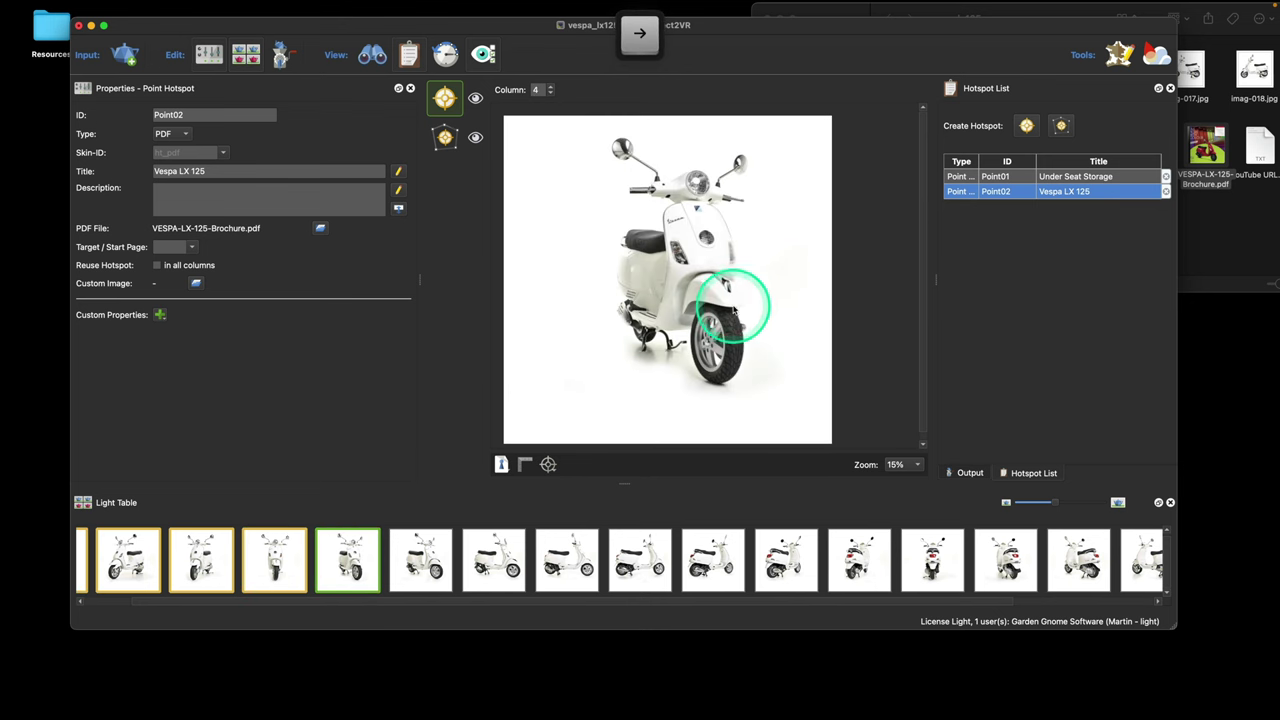
key(Right)
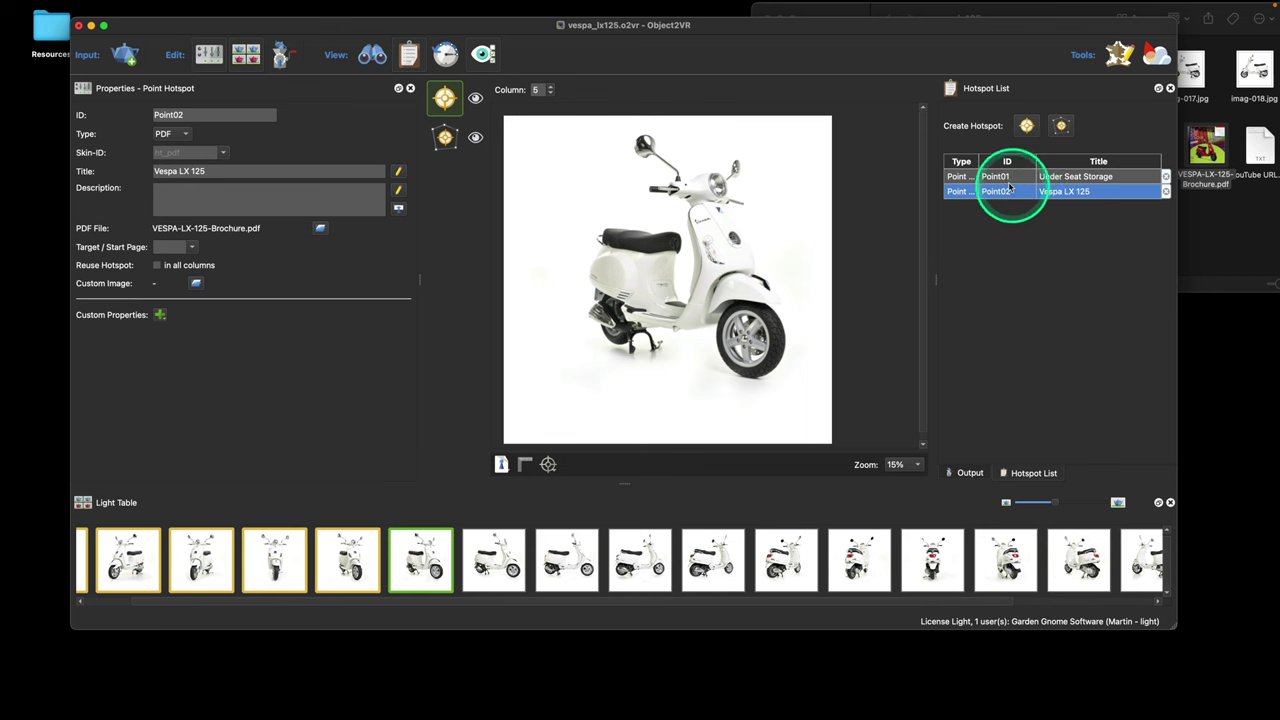
Compare which Light Table images contain the Under Seat Storage and Vespa LX 125 hotspots, and check the PDF hotspot in columns 0 through 2.
click(1003, 177)
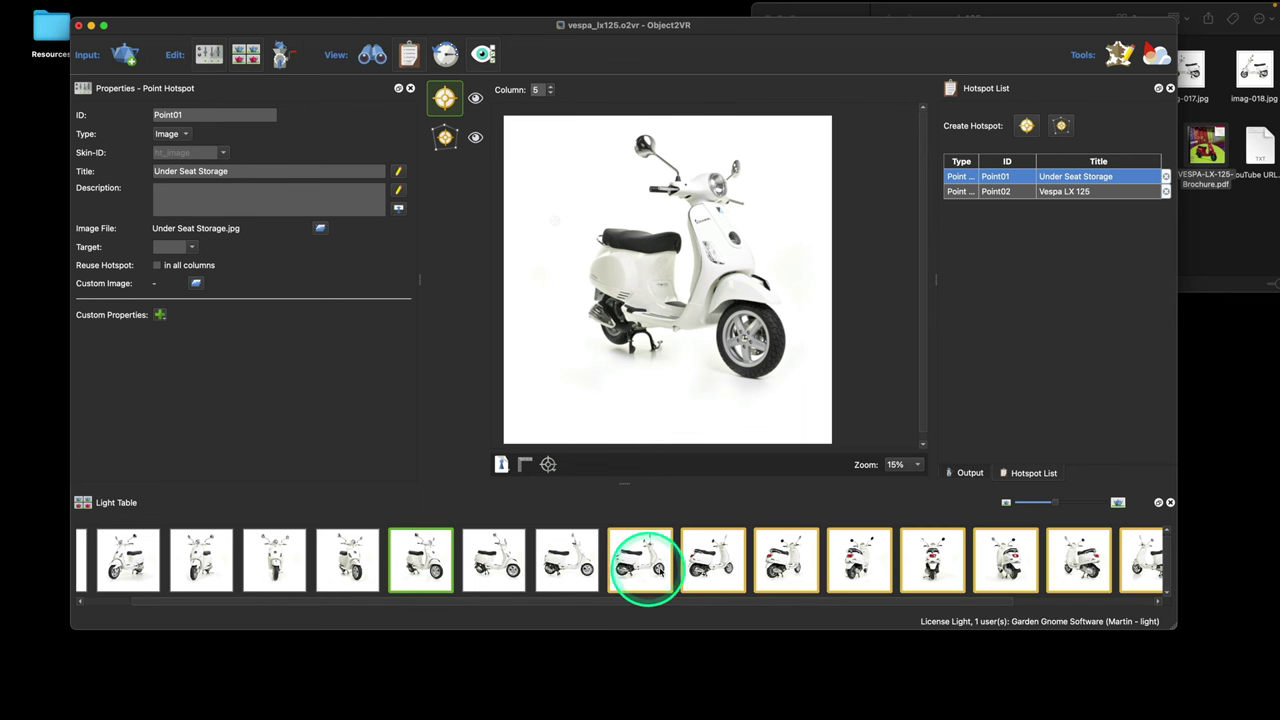
scroll(929, 600, right, 3)
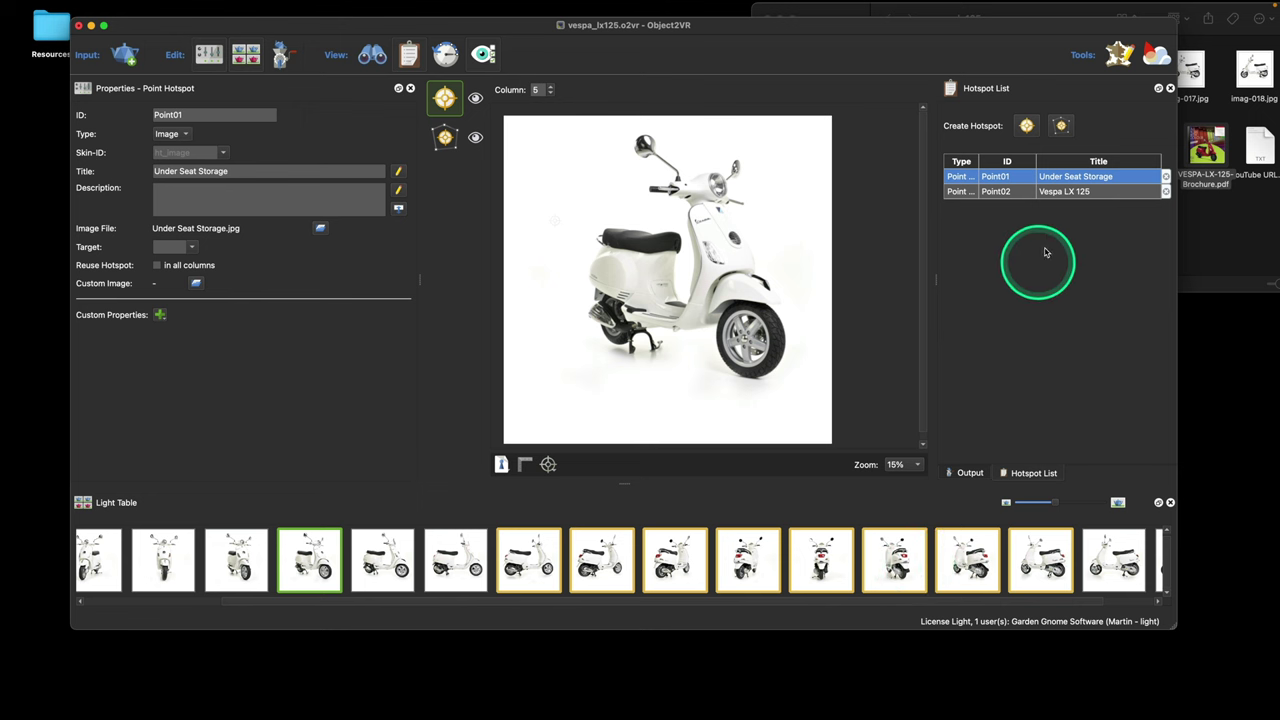
click(1073, 192)
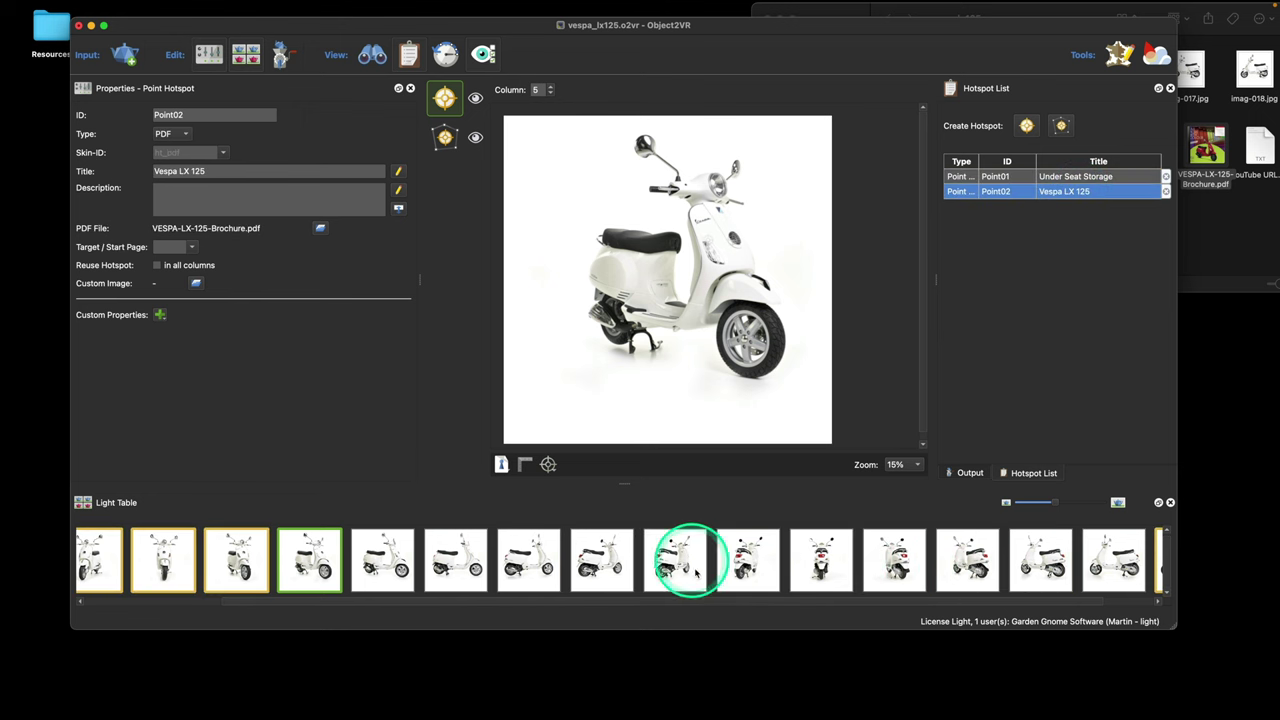
click(640, 605)
drag(638, 607, 508, 606)
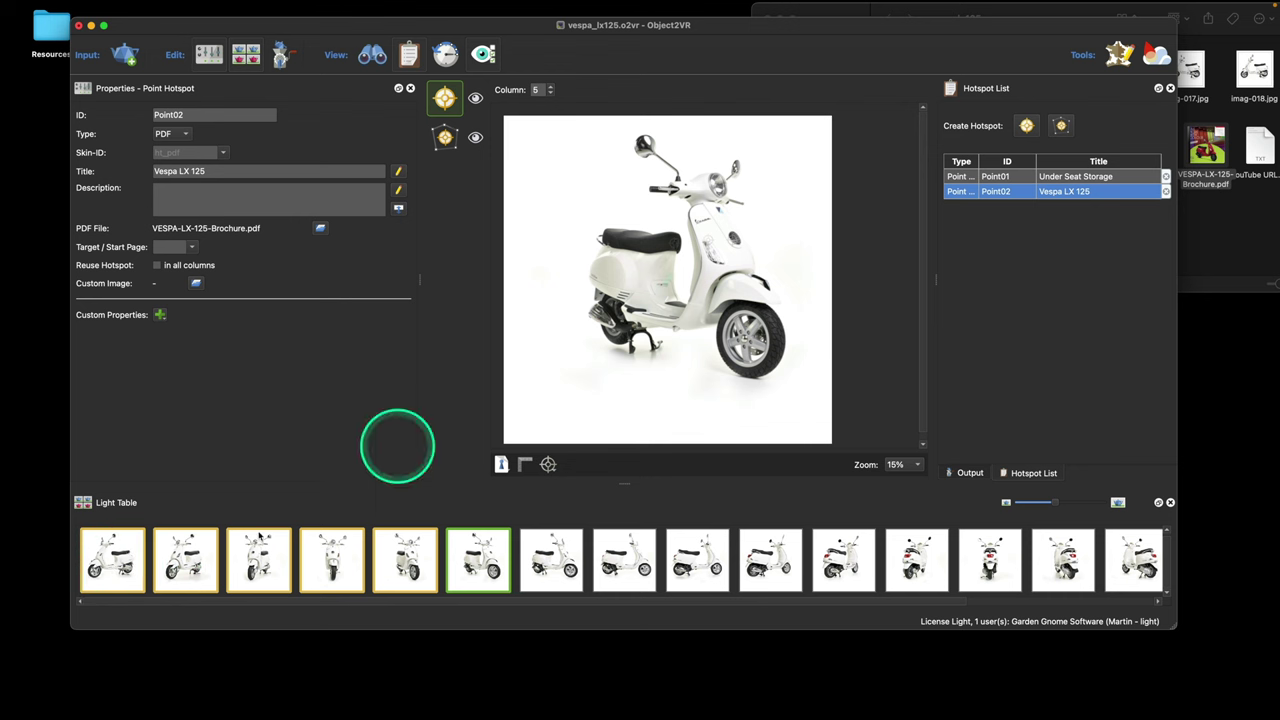
click(113, 562)
drag(113, 562, 257, 553)
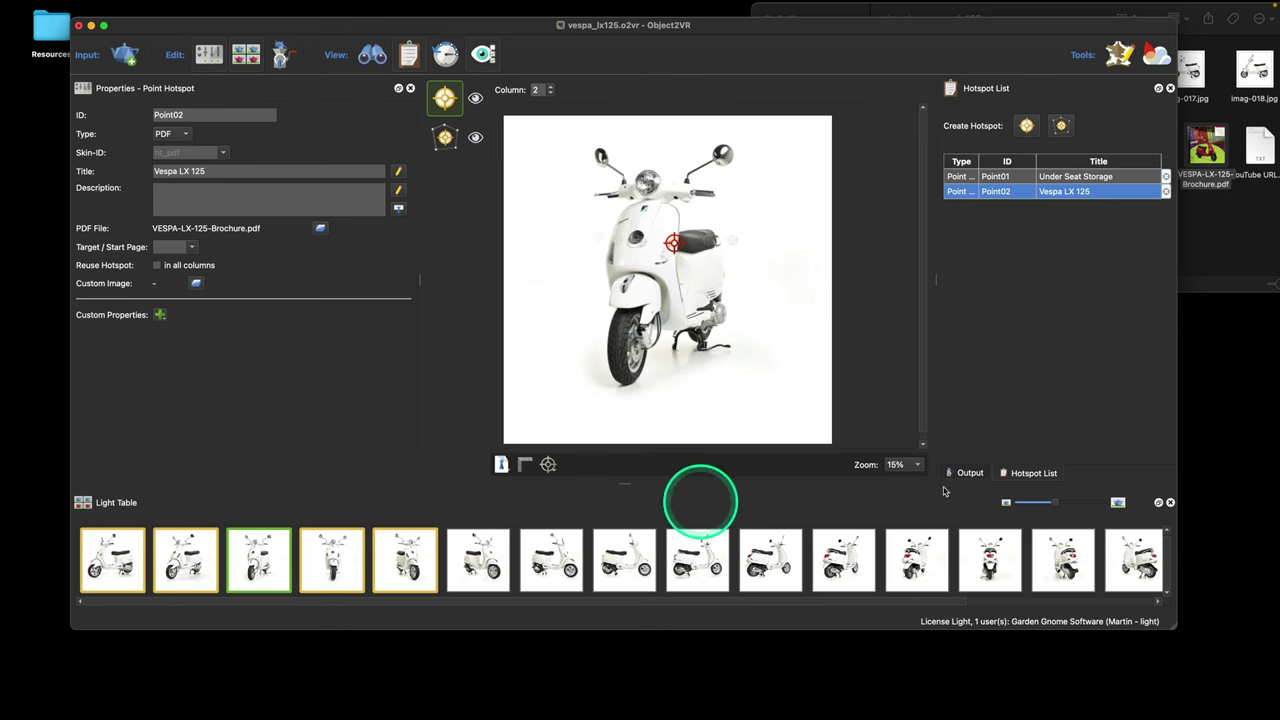
Generate the web output of the scooter with the neto.ggsk skin and show it in the browser.
click(977, 478)
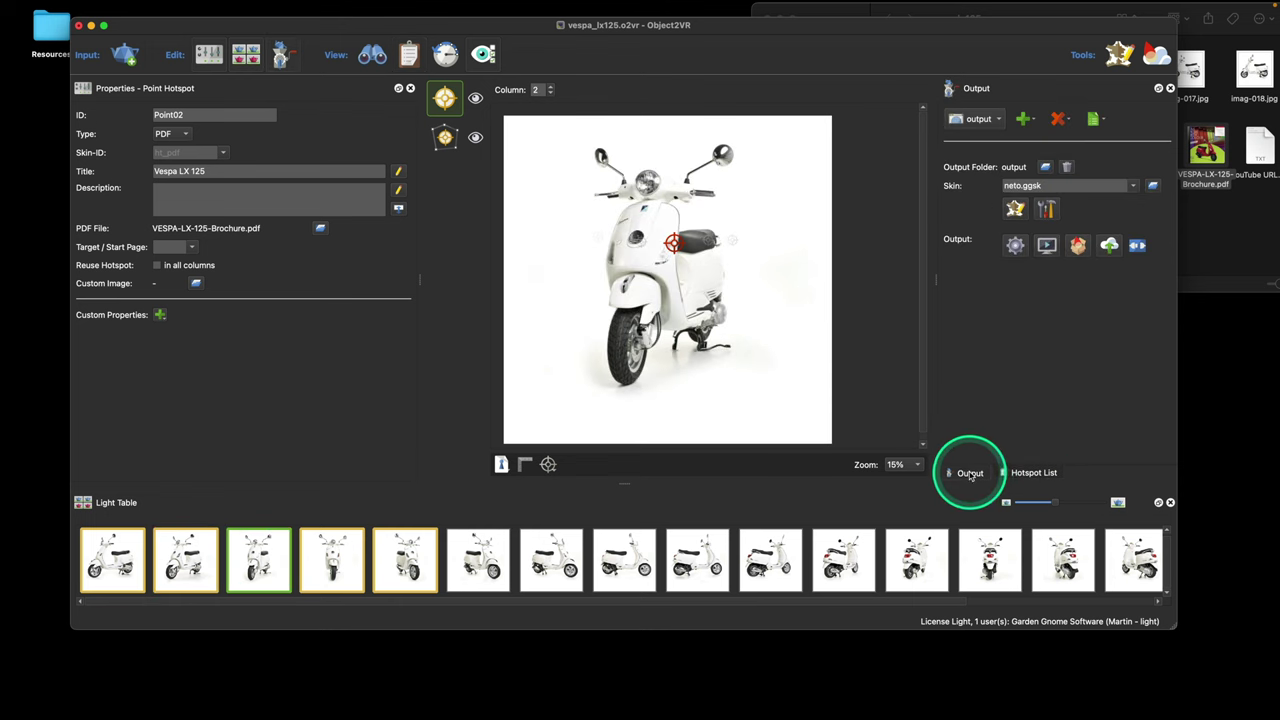
click(1020, 251)
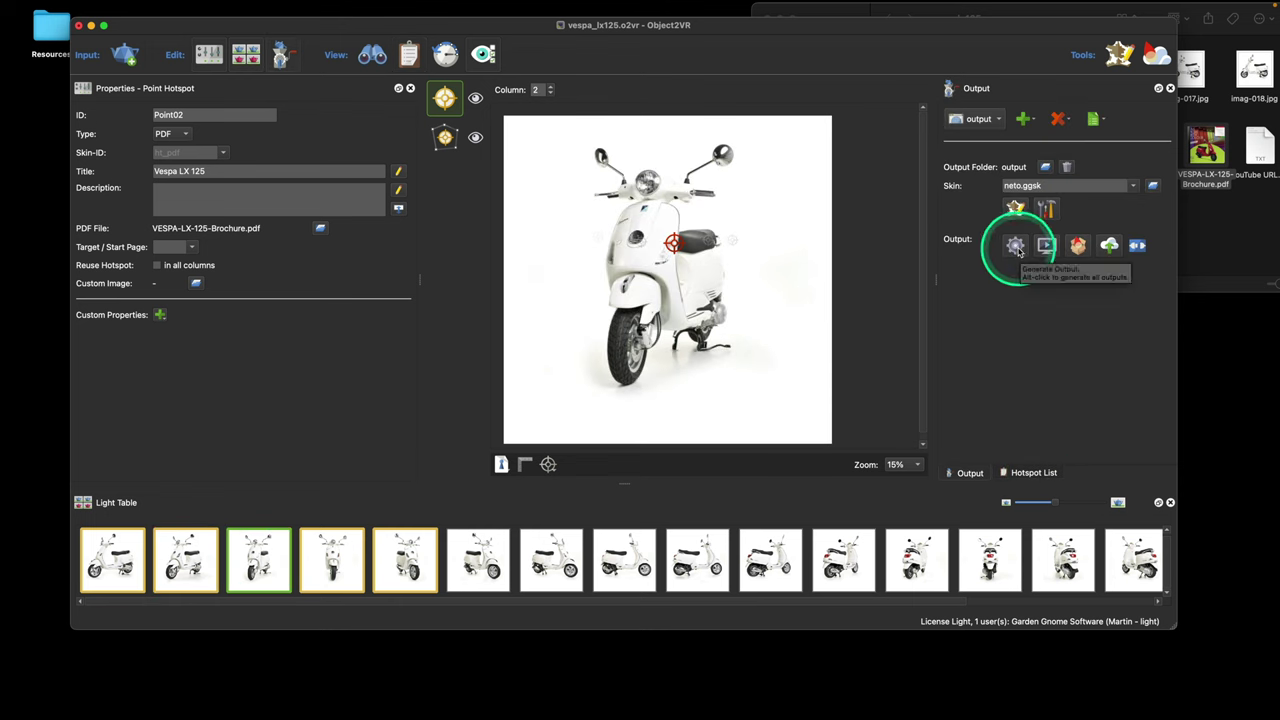
click(686, 259)
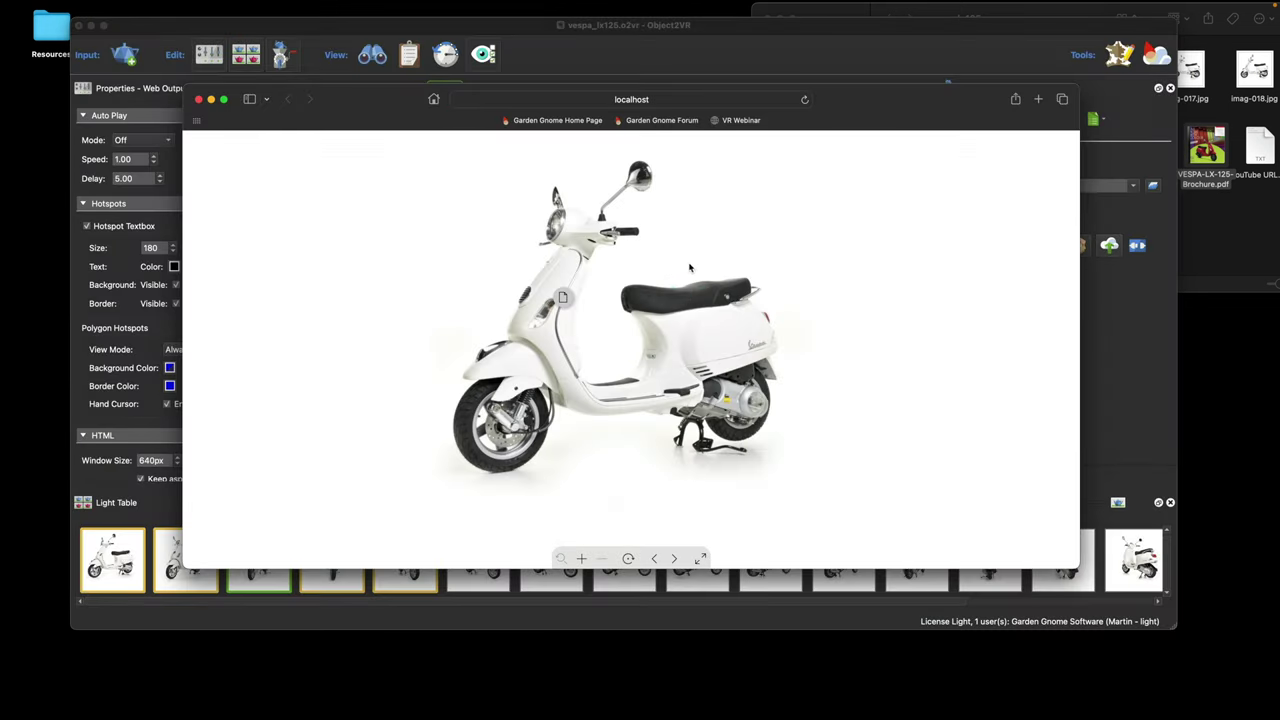
Test the Vespa LX 125 hotspot in the output by opening the brochure, browsing its first page and closing it.
mouse_move(563, 298)
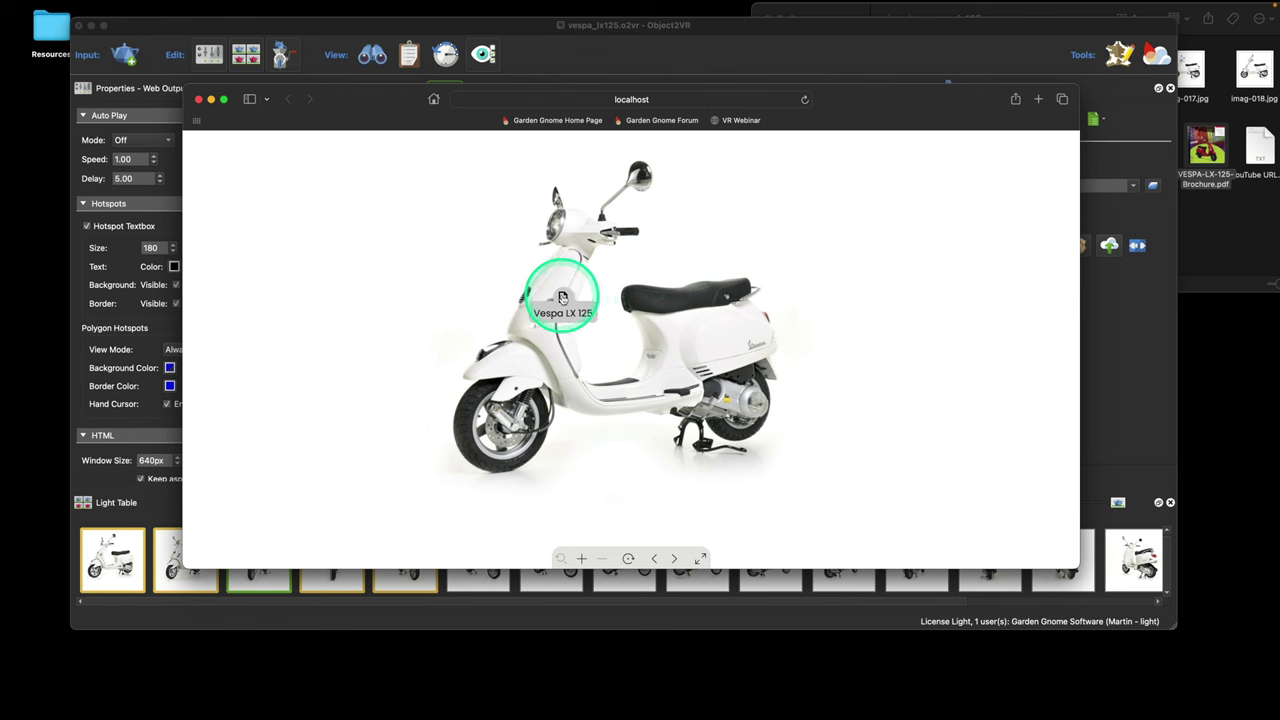
click(563, 298)
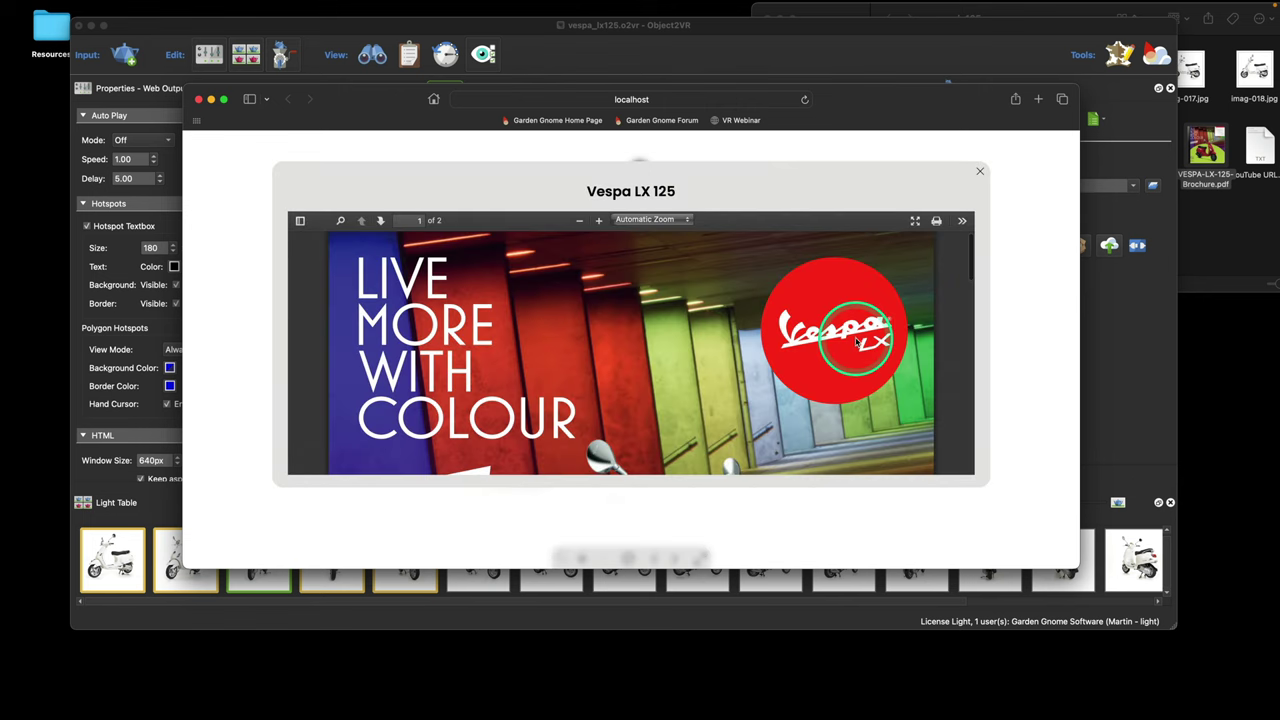
scroll(855, 345, down, 15)
scroll(855, 345, up, 12)
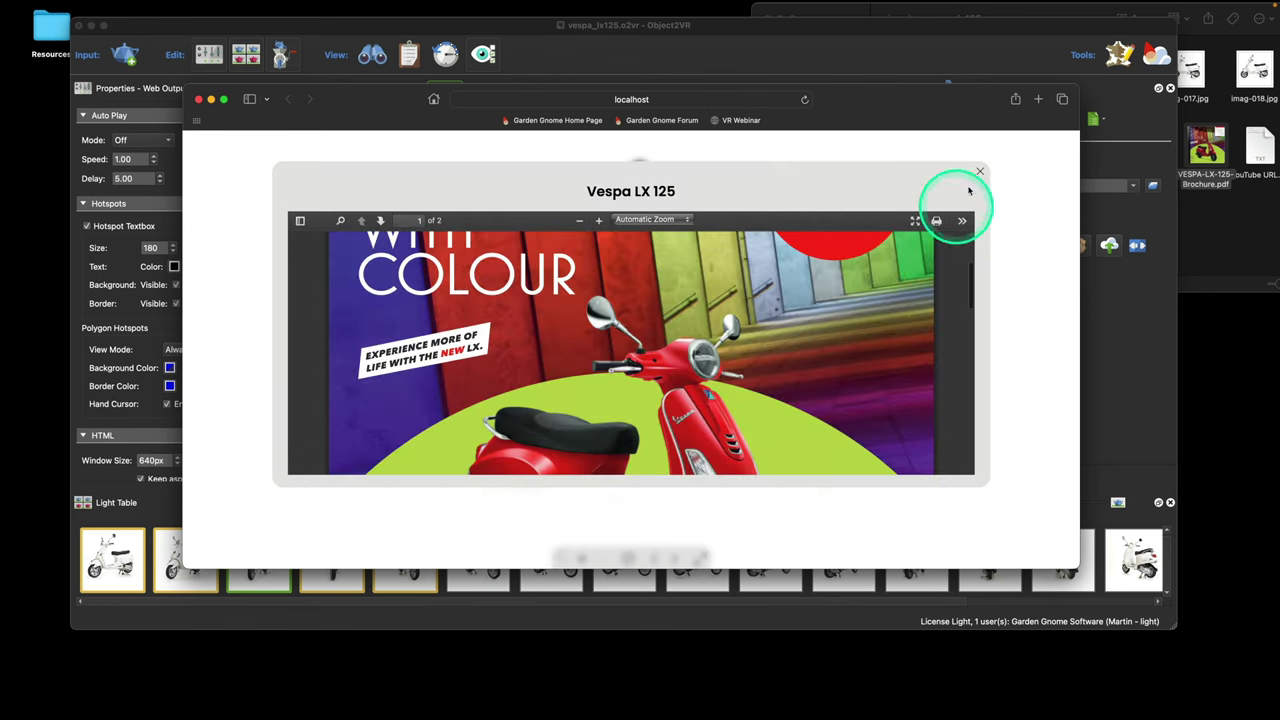
click(980, 171)
Rotate the scooter in the output to check the hotspots from other sides, and close the browser preview.
drag(600, 380, 568, 388)
drag(662, 385, 651, 371)
mouse_move(772, 306)
drag(772, 306, 675, 382)
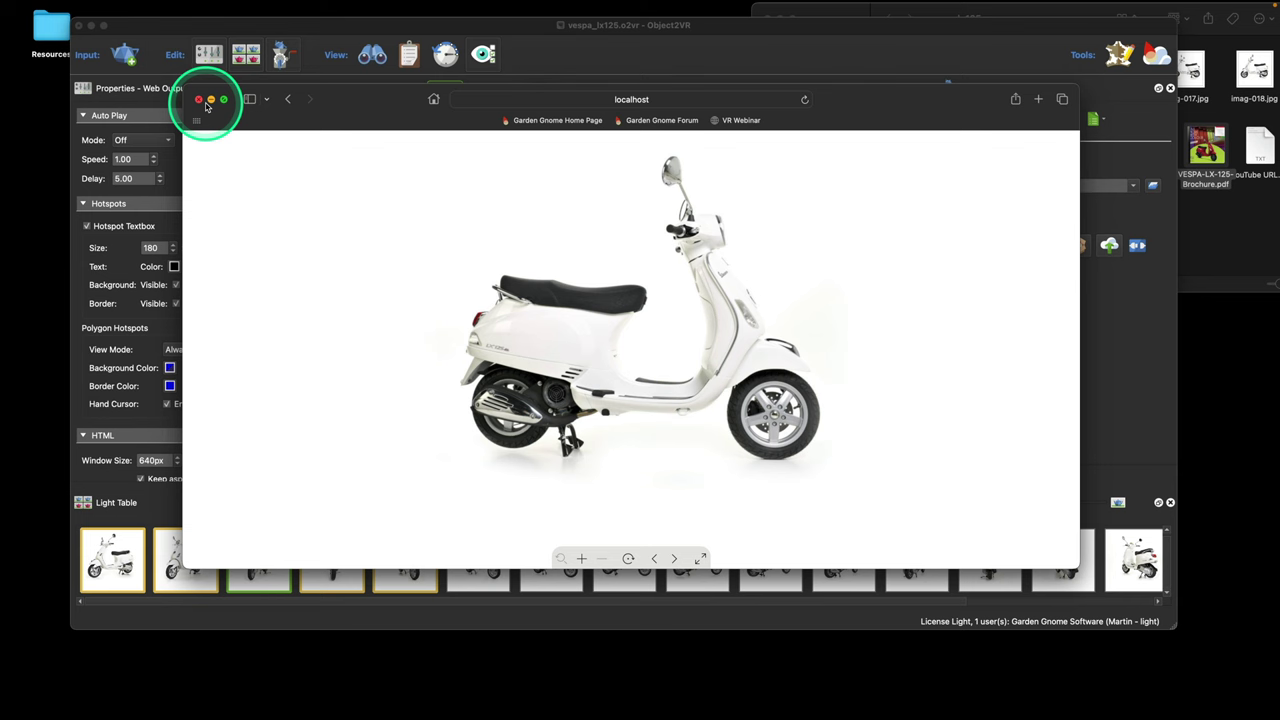
click(199, 100)
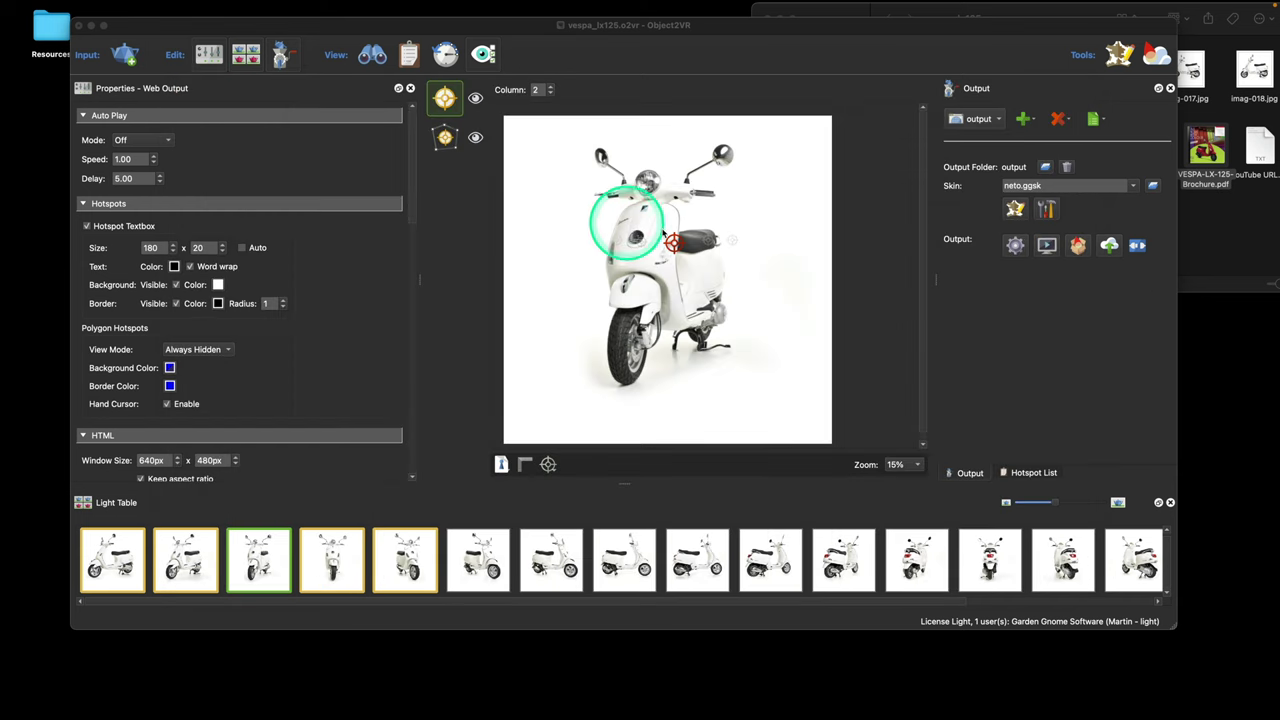
Open the YouTube URL text file from the vespa_lx125 folder and open its youtu.be link in Safari.
click(1235, 227)
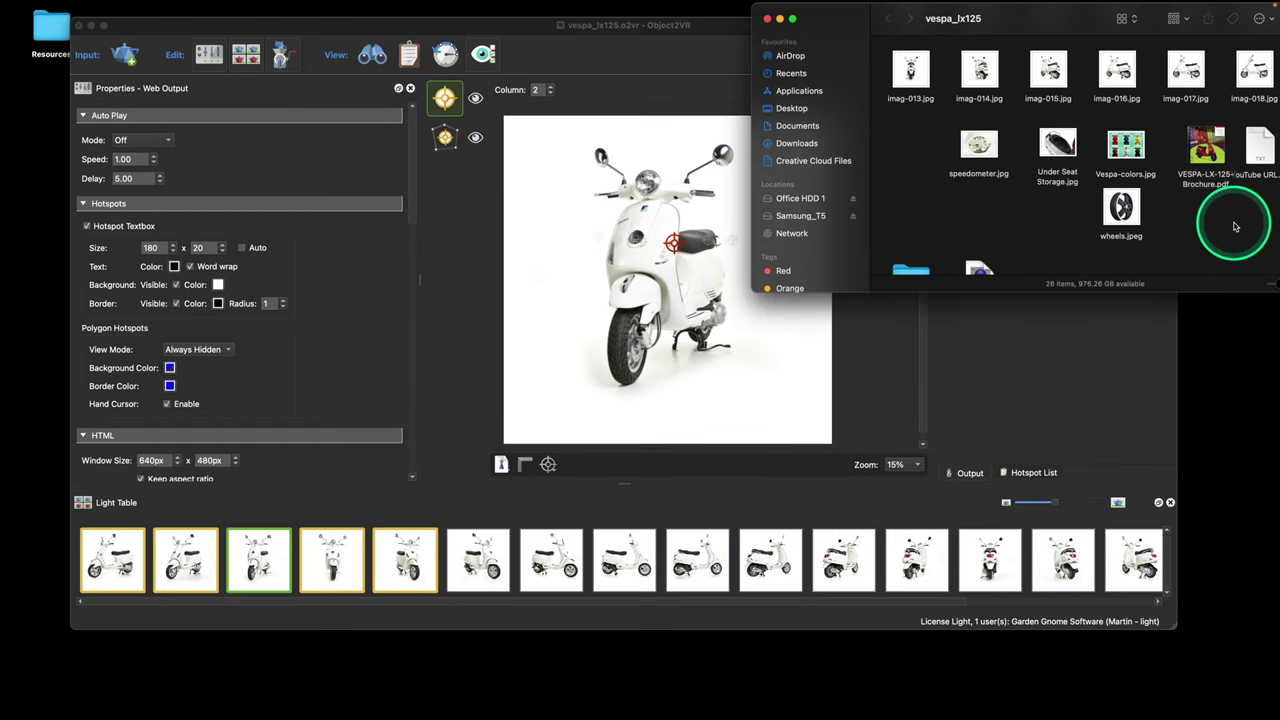
double_click(1262, 157)
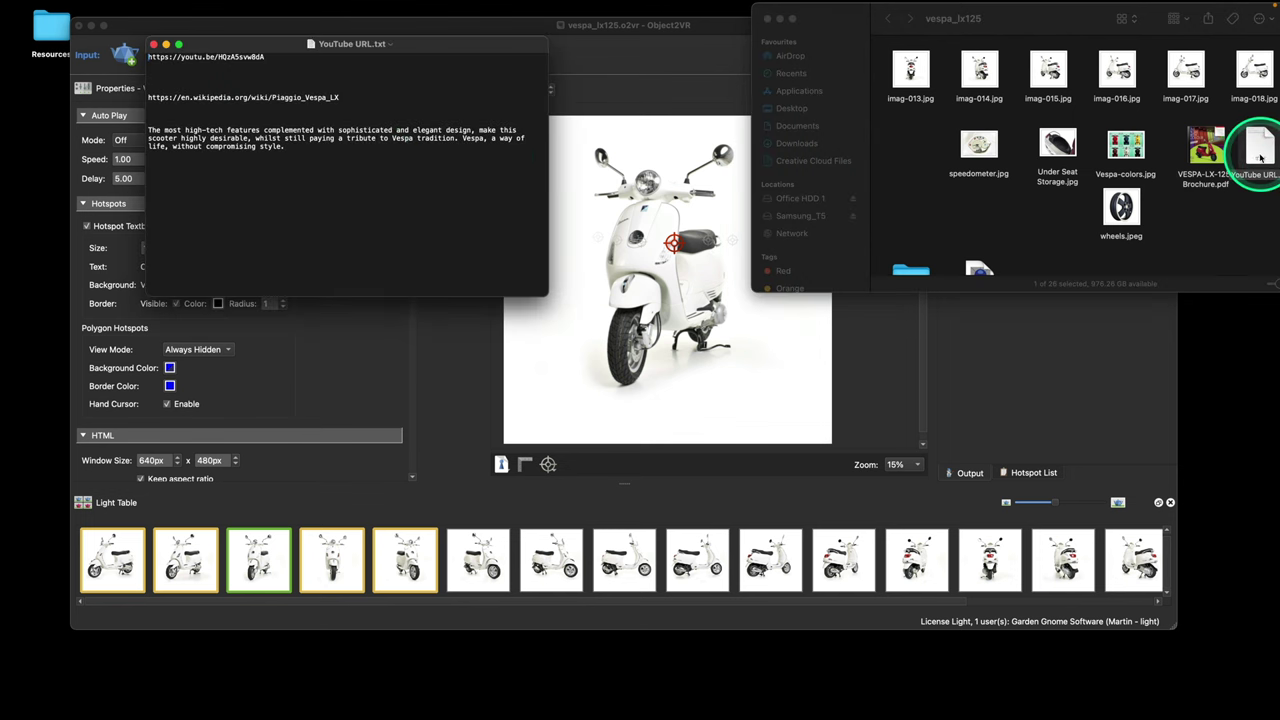
right_click(237, 58)
mouse_move(275, 79)
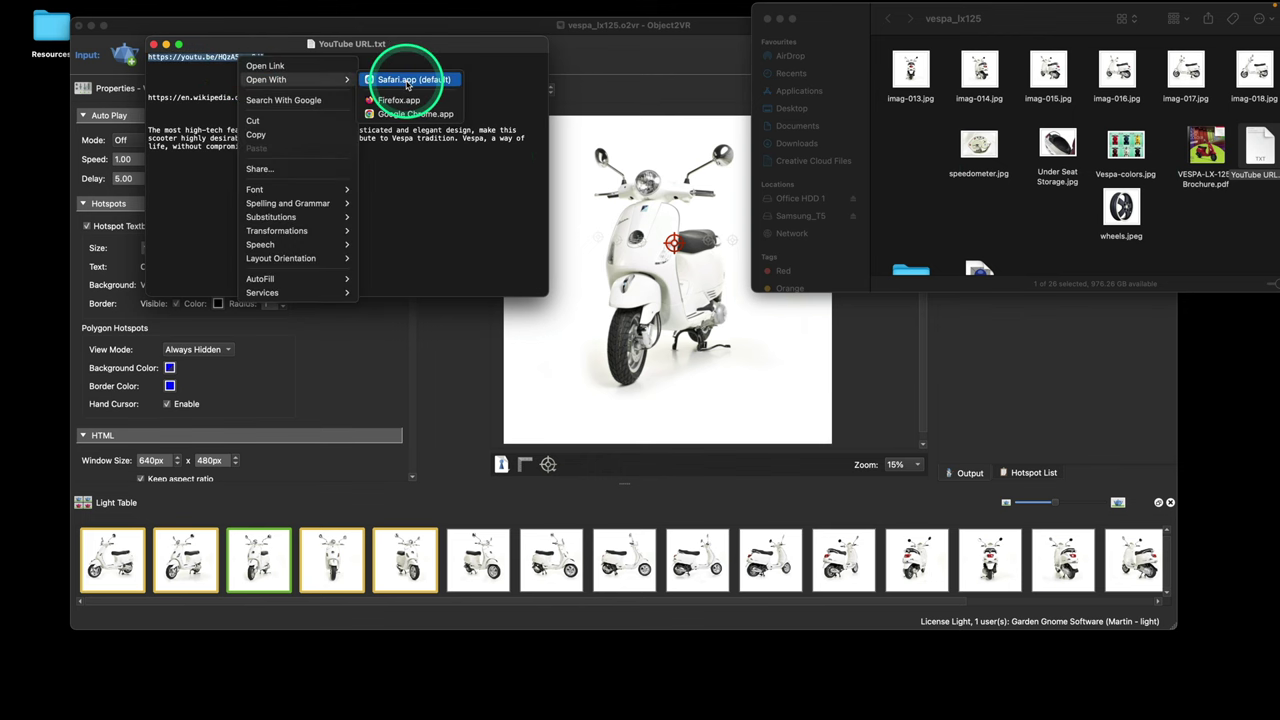
click(407, 82)
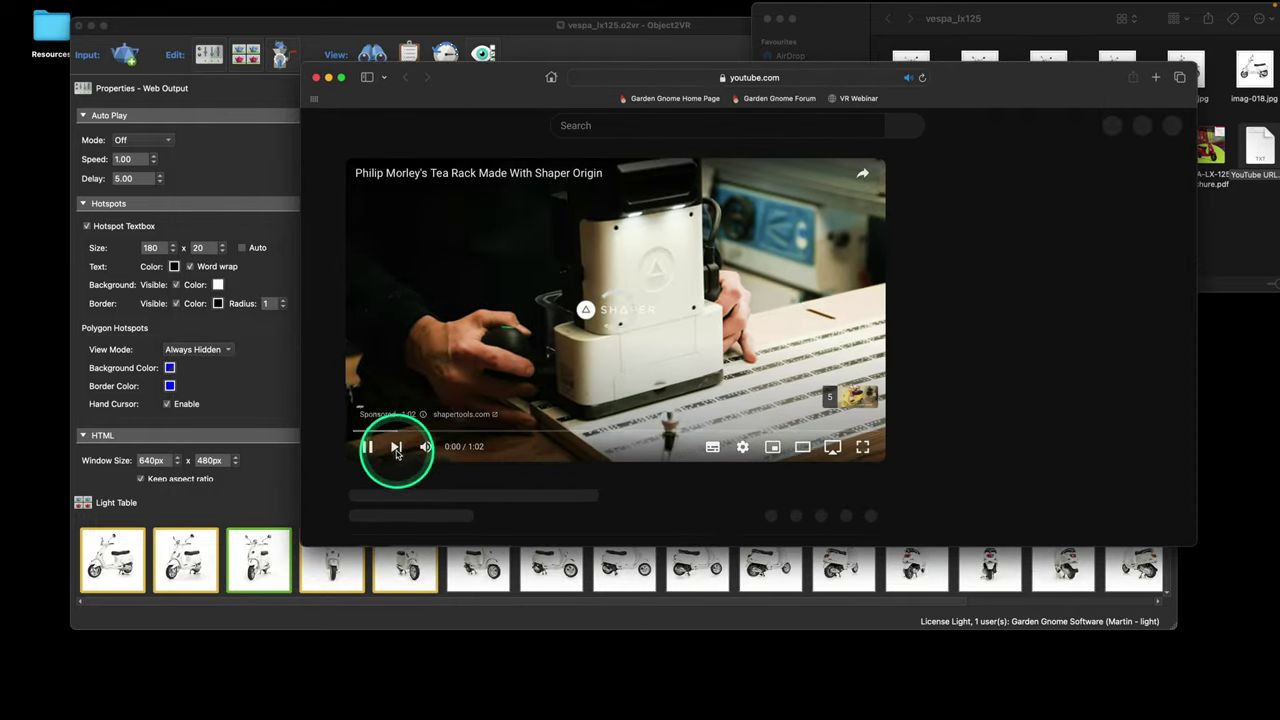
With the video muted and YouTube notifications declined, move the browser window aside to uncover the scooter image in Object2VR.
click(425, 448)
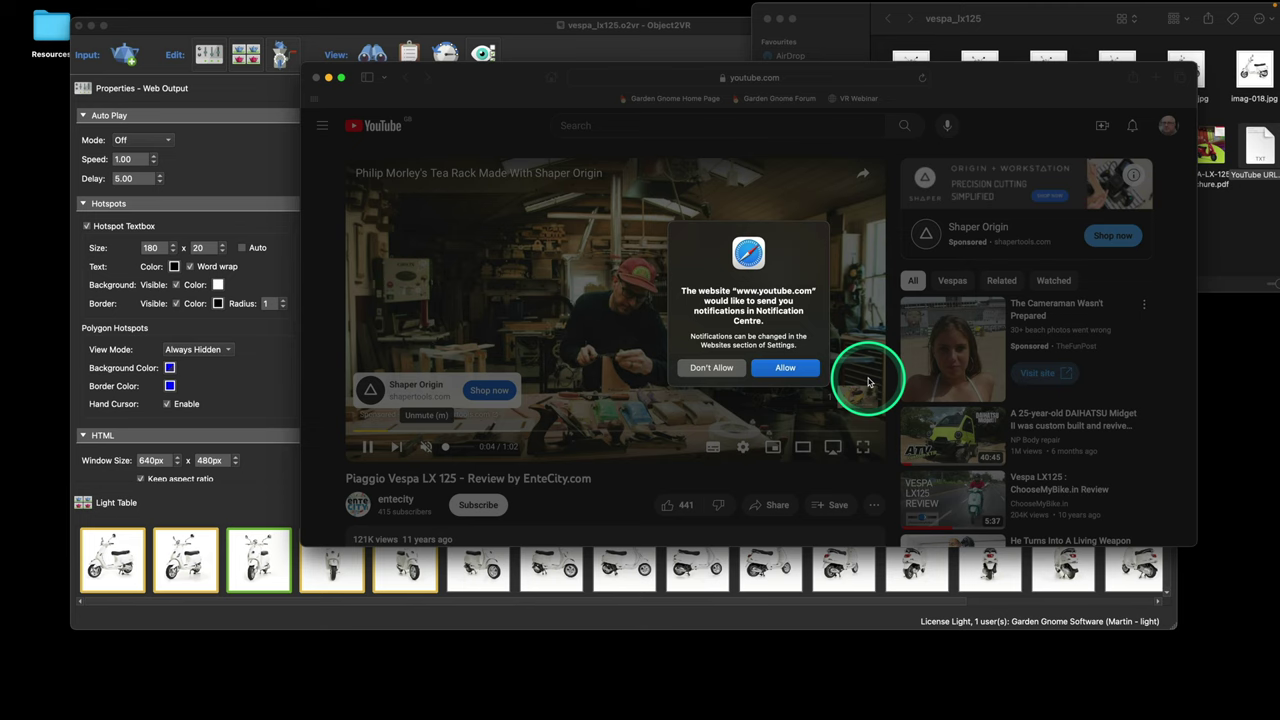
click(723, 370)
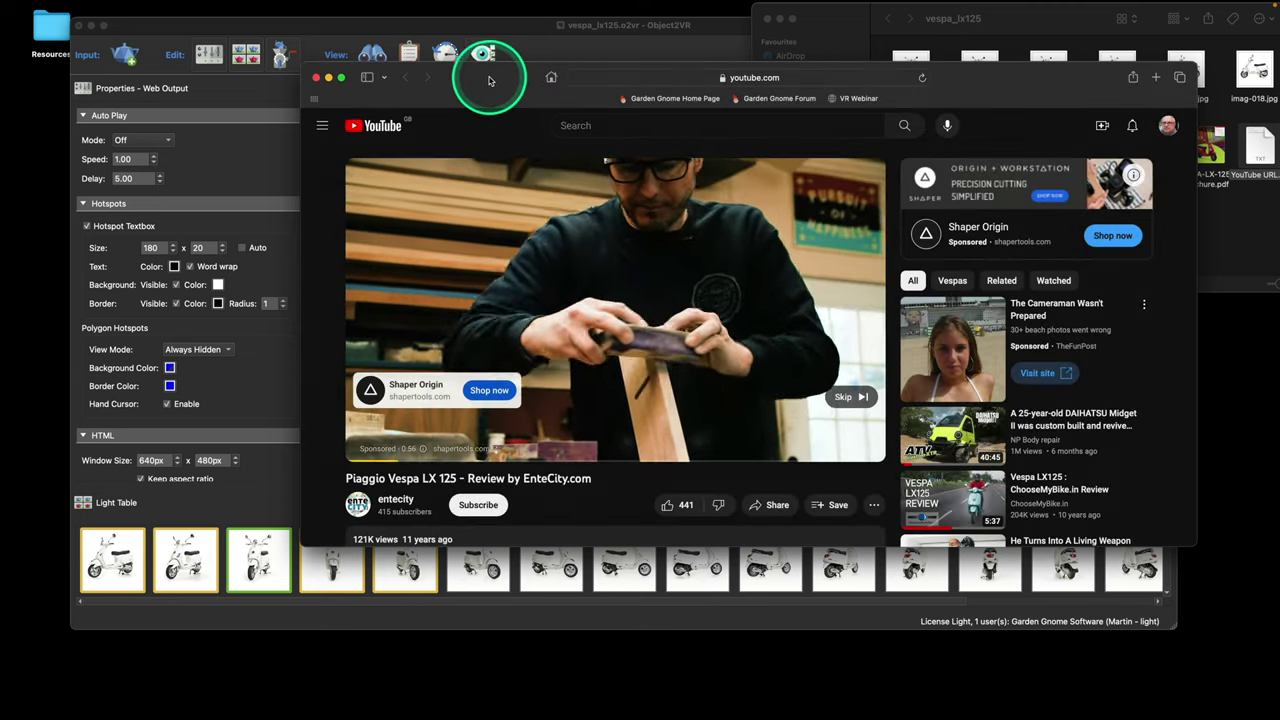
drag(491, 71, 1023, 57)
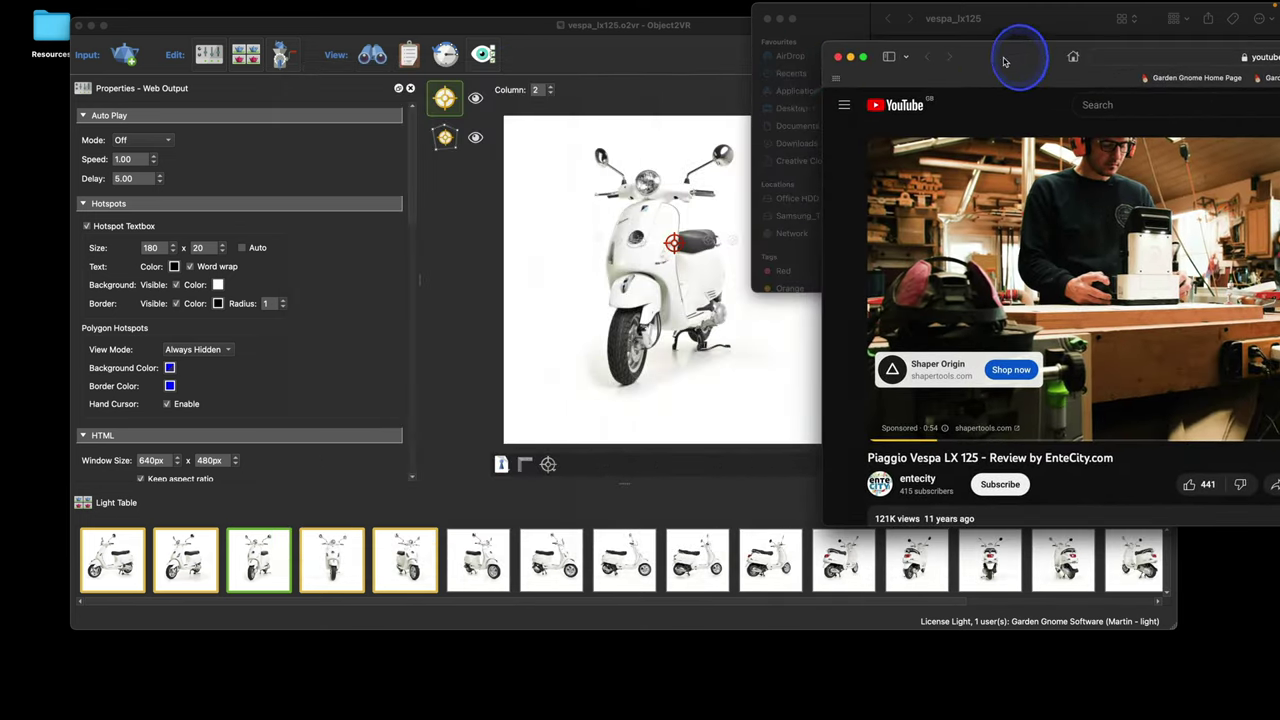
Arrange the project and browser windows side by side, pause the YouTube video and select its web address.
drag(501, 36, 354, 77)
click(975, 440)
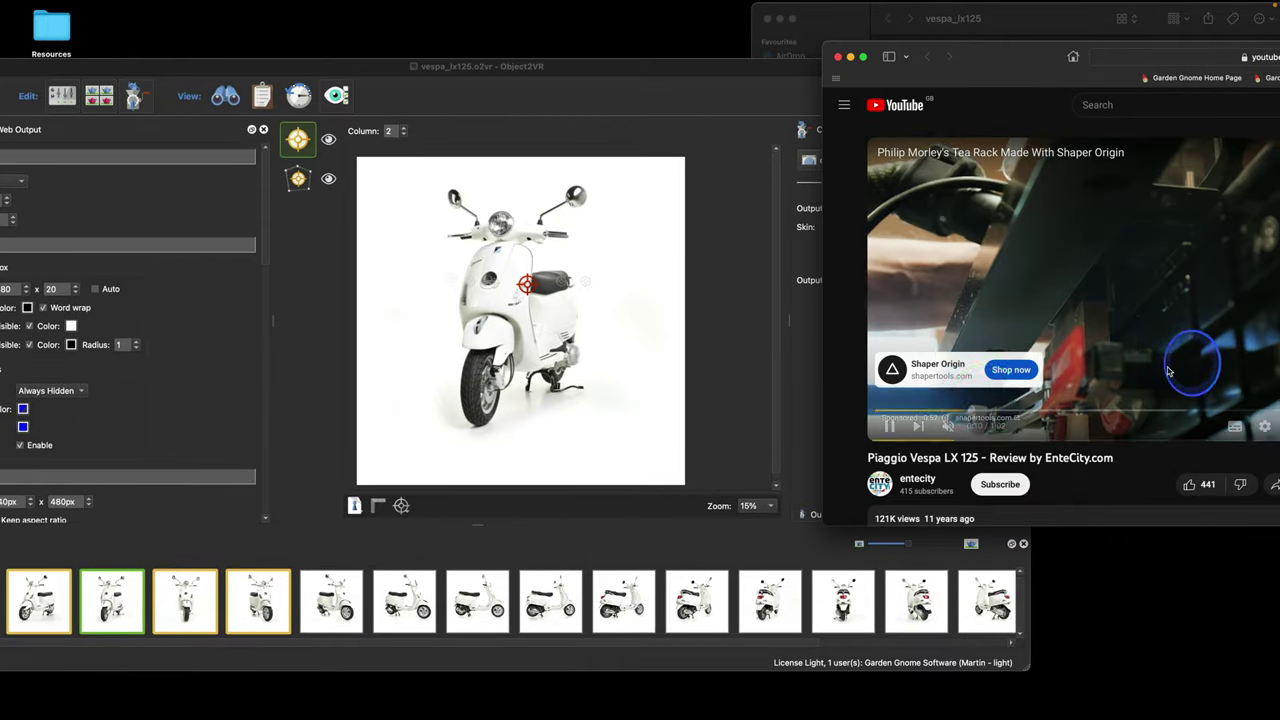
click(890, 427)
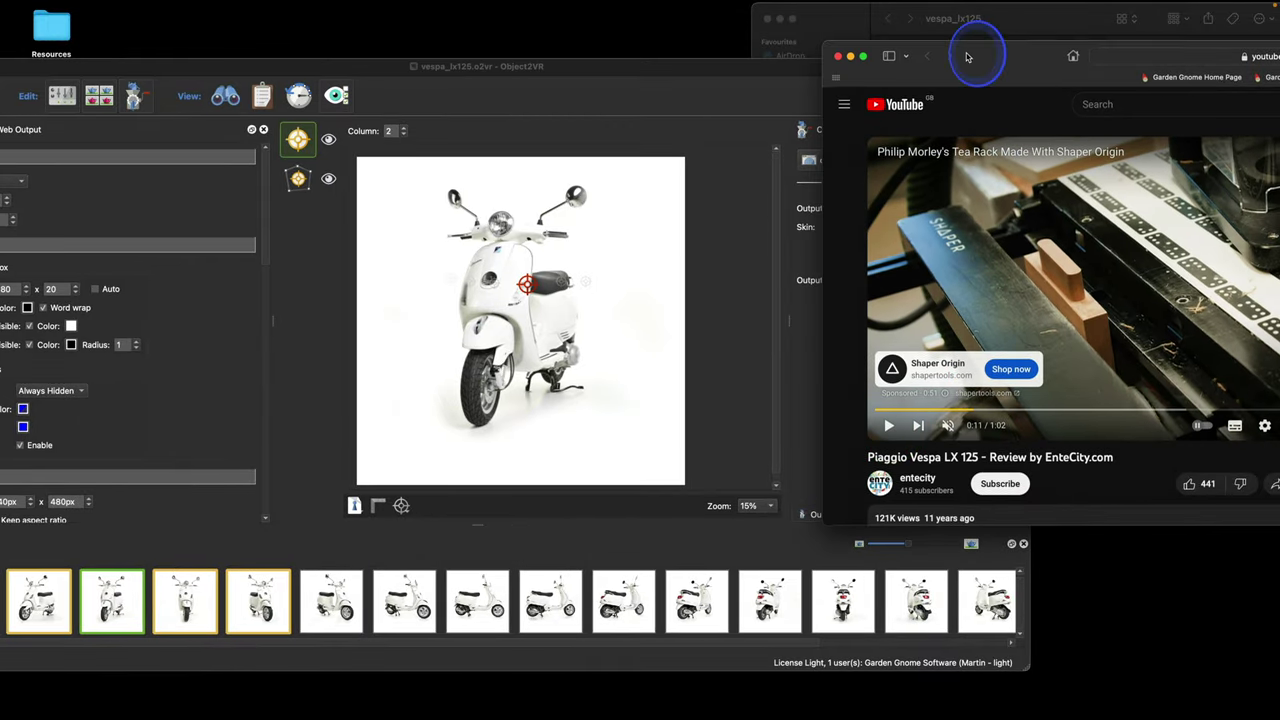
drag(977, 57, 895, 50)
click(1052, 55)
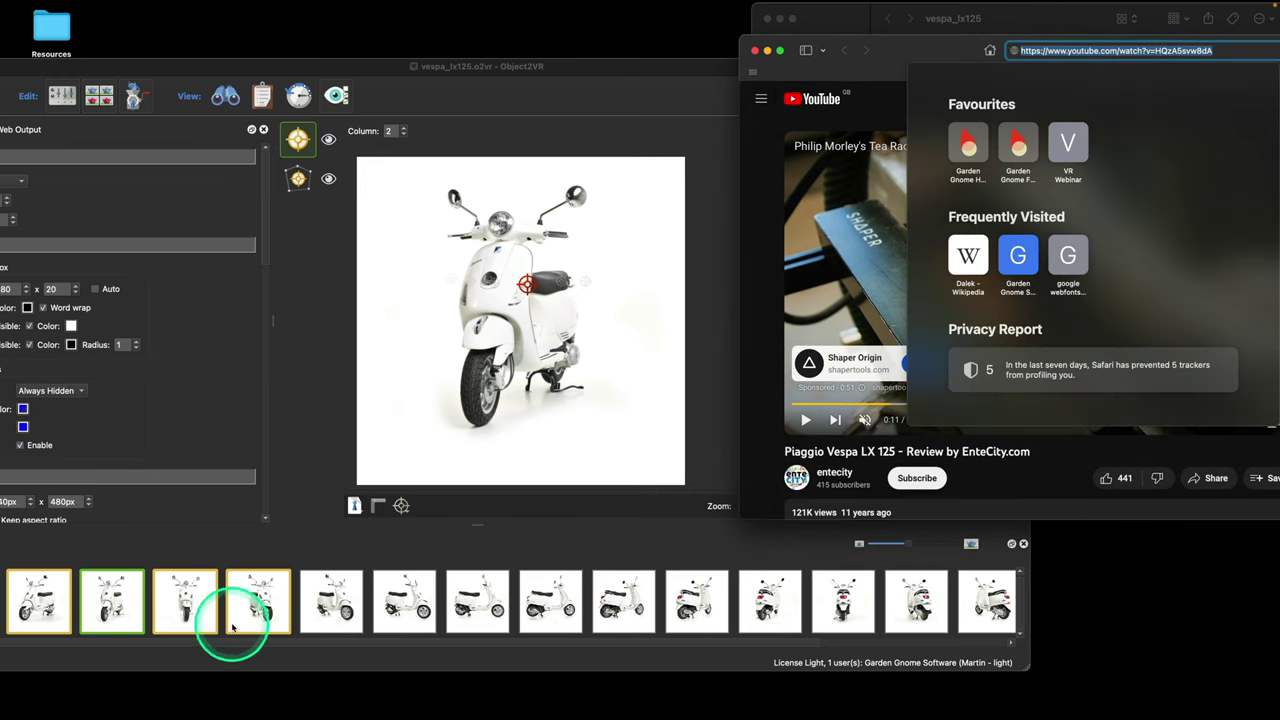
Show the scooter's front view in column 3 and drop the YouTube address onto the round horn as a video hotspot.
click(615, 648)
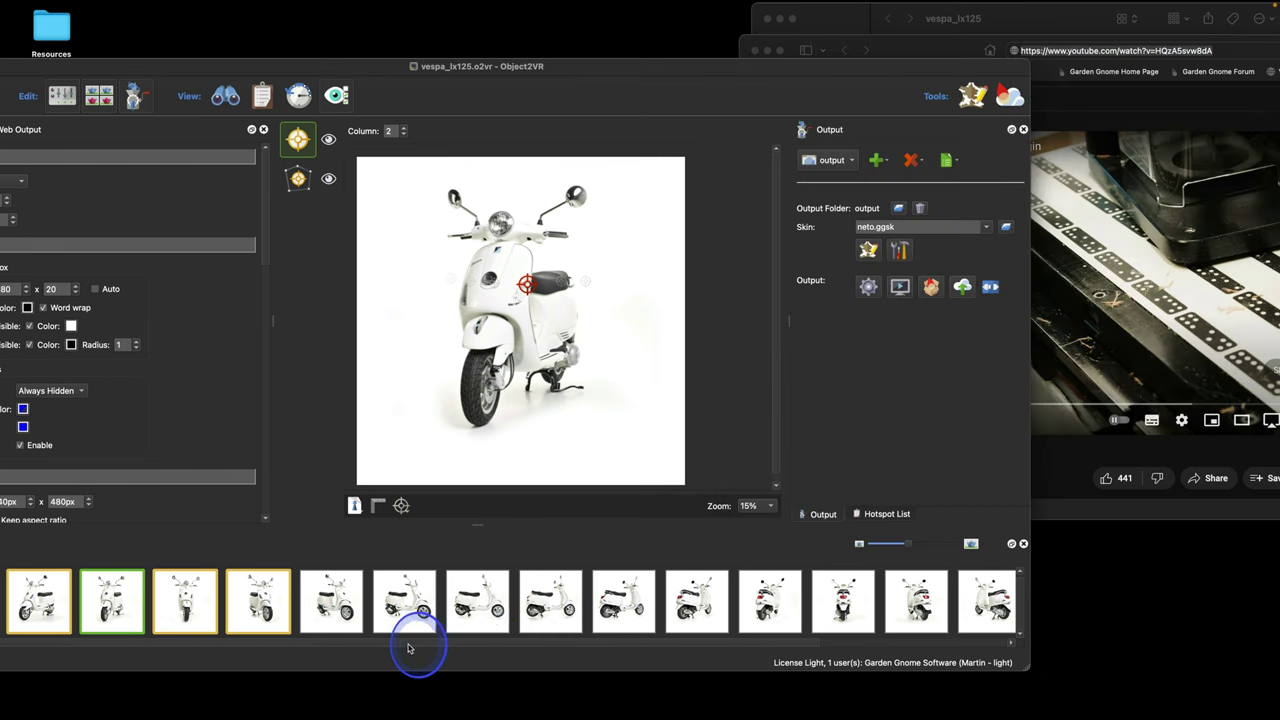
click(186, 596)
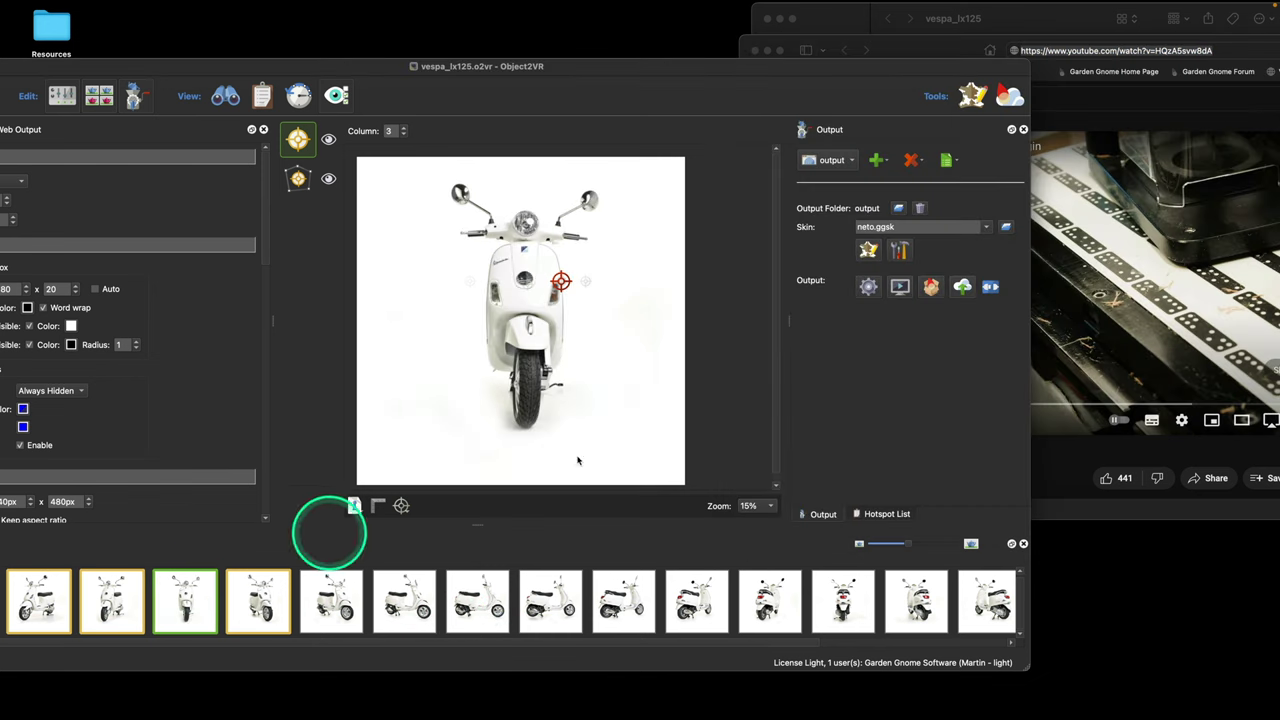
click(1094, 14)
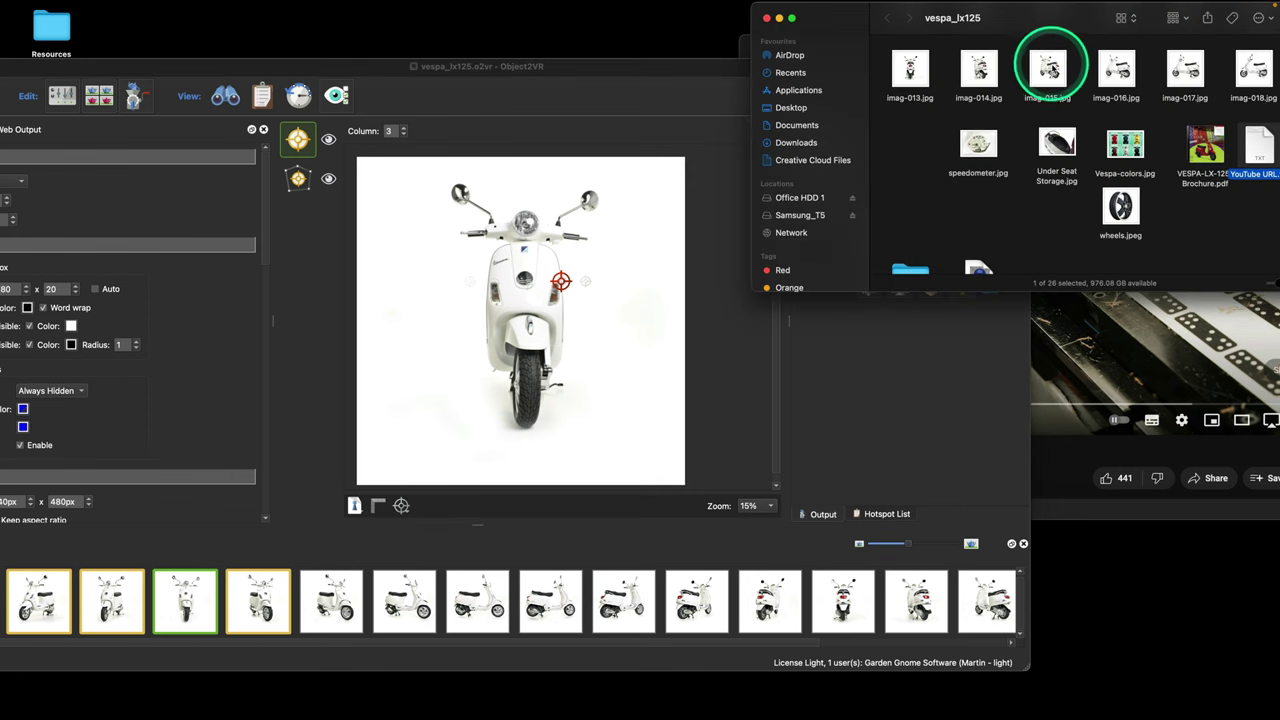
click(1106, 313)
click(1015, 52)
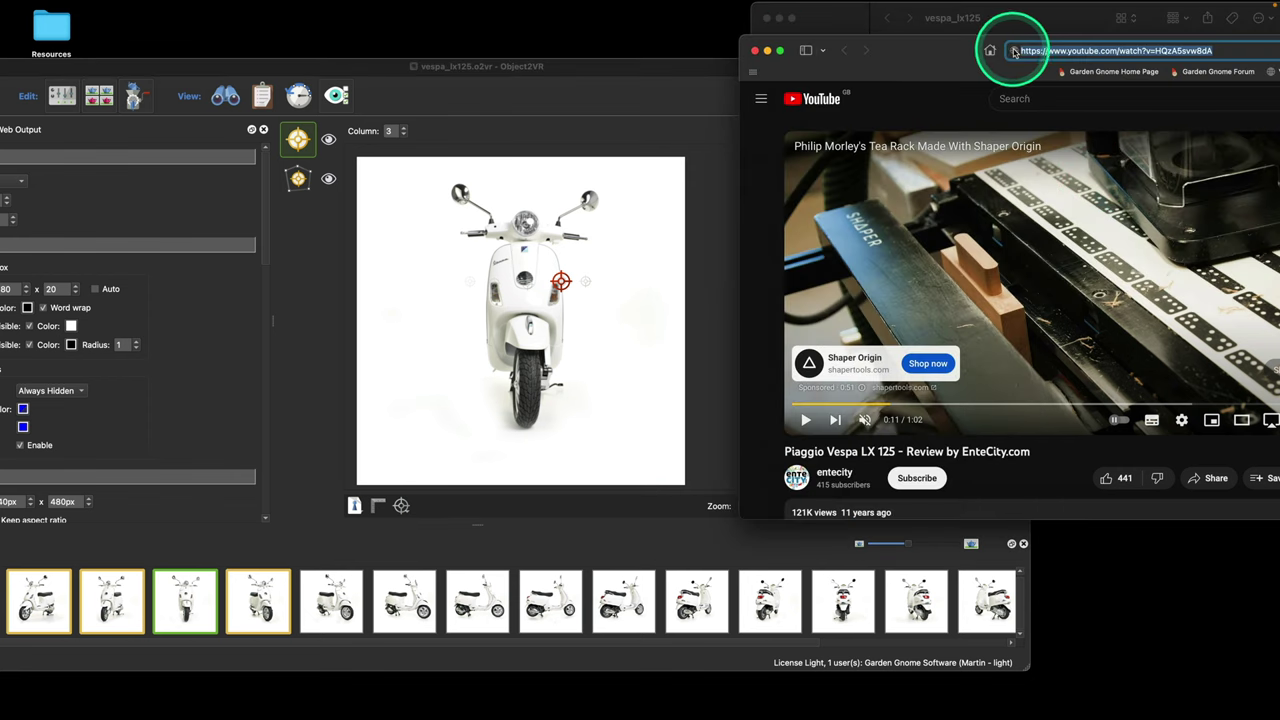
drag(1004, 56, 525, 280)
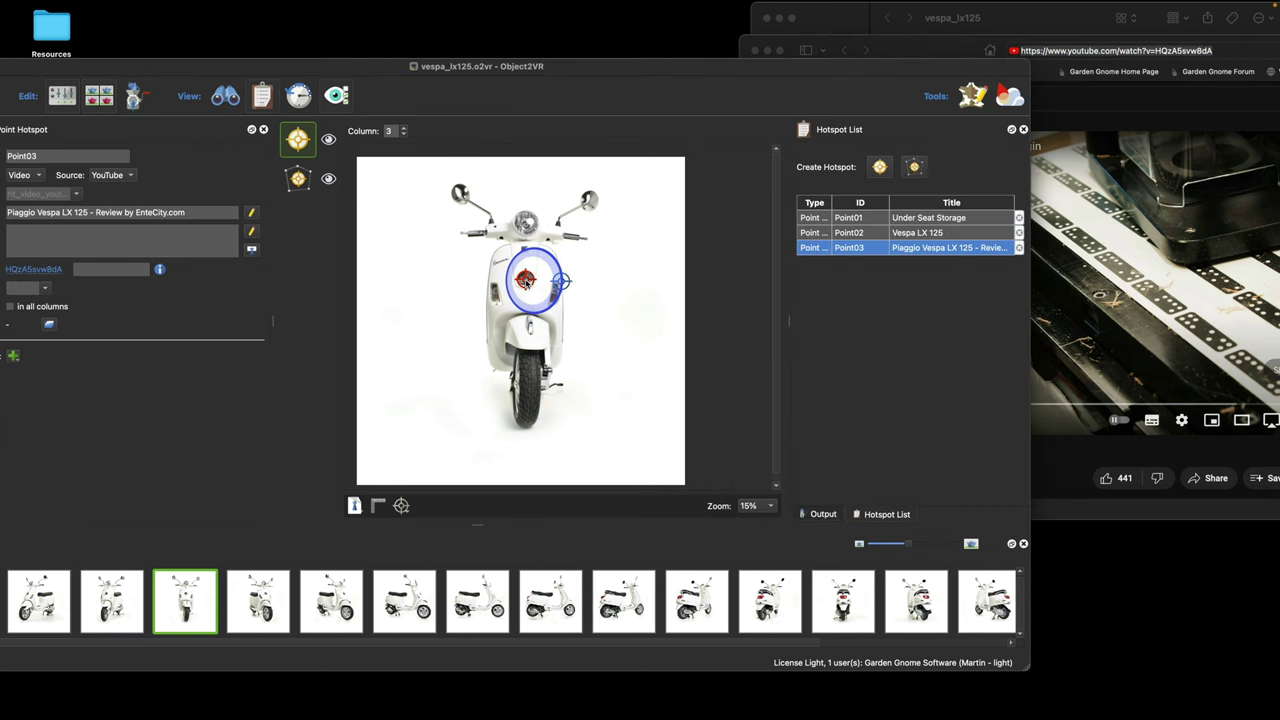
Shorten the video hotspot's title to "Piaggio Vespa LX 125", close the YouTube window and reposition the project window.
mouse_move(525, 281)
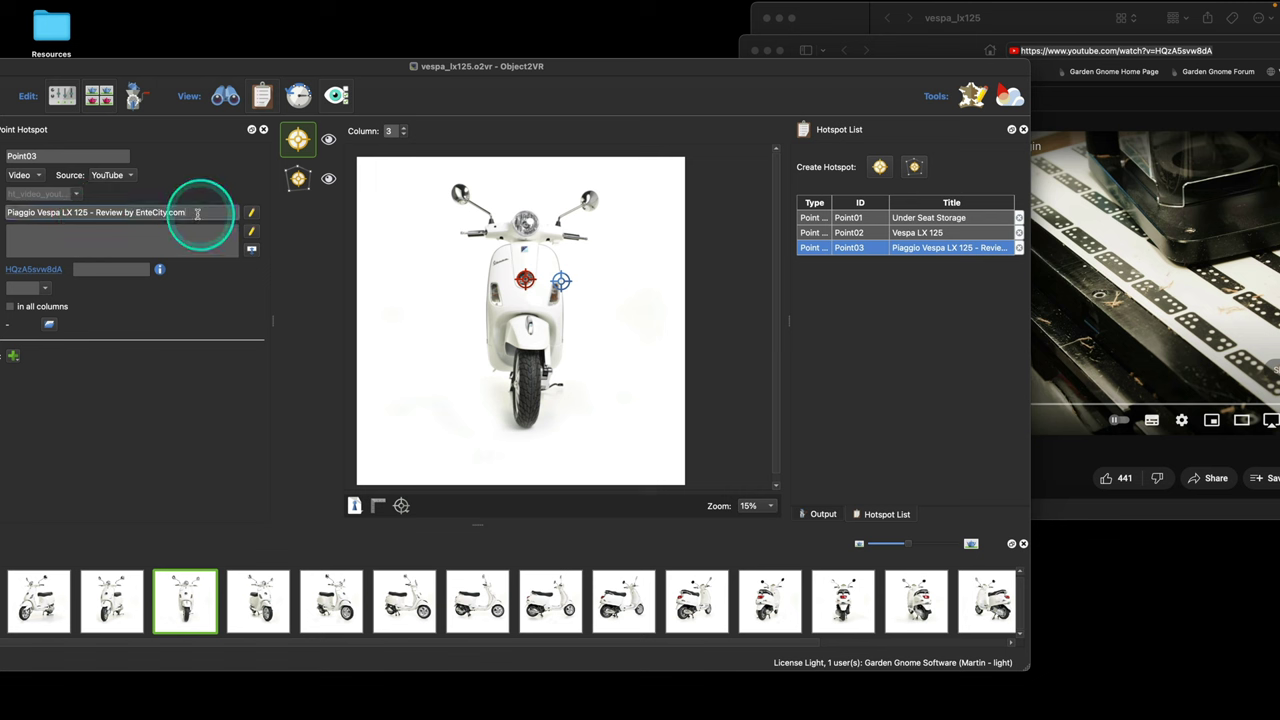
key(BackSpace)
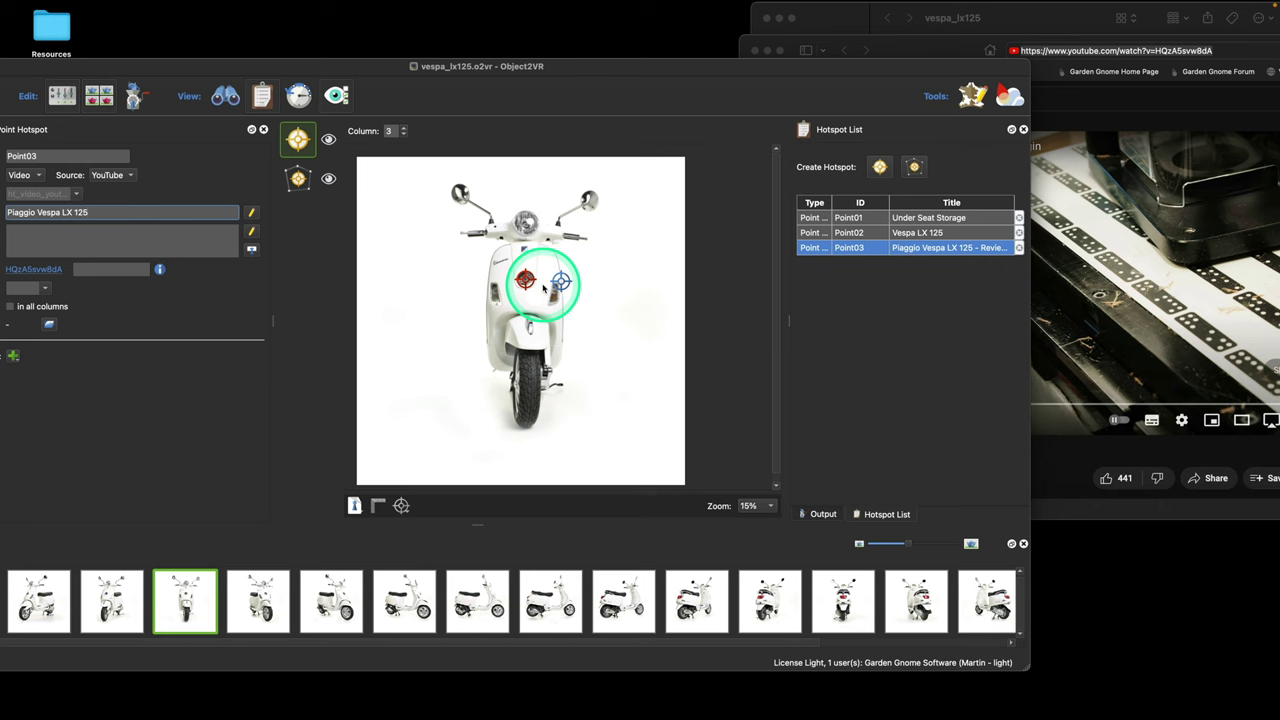
click(955, 40)
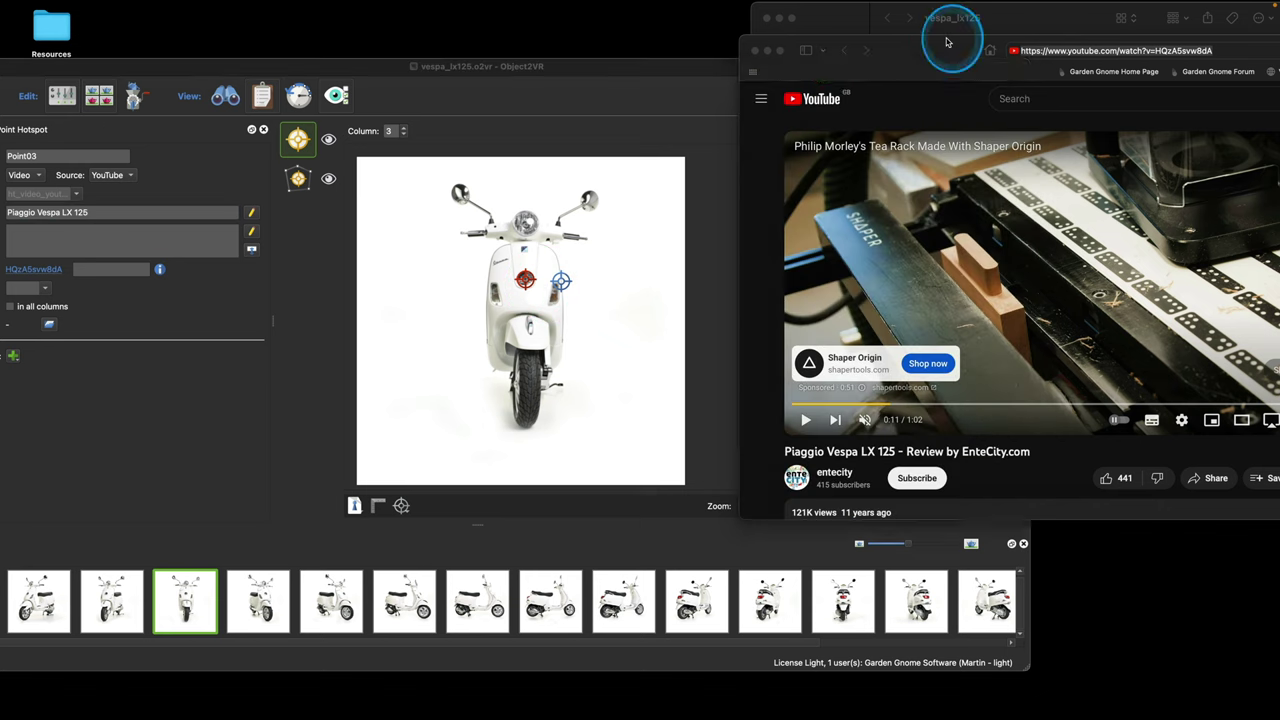
click(755, 50)
drag(745, 63, 857, 20)
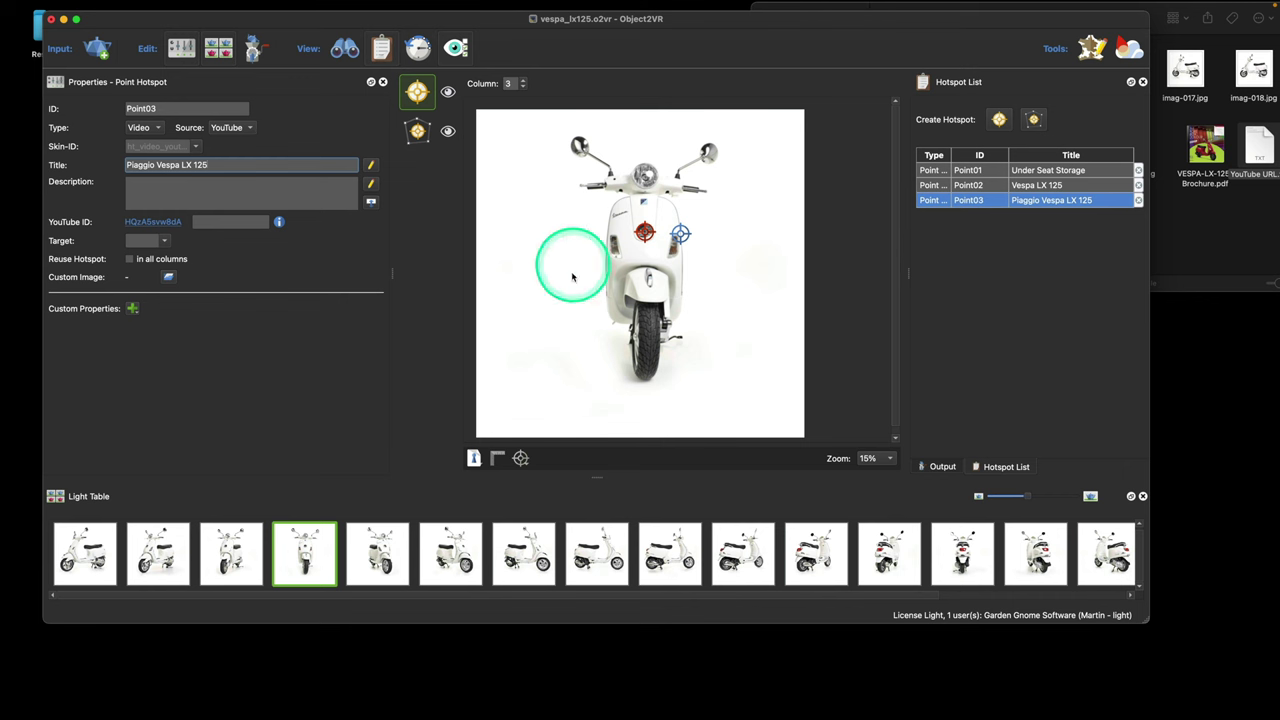
Place the video hotspot on the horn in columns 4, 5 and 6.
key(Right)
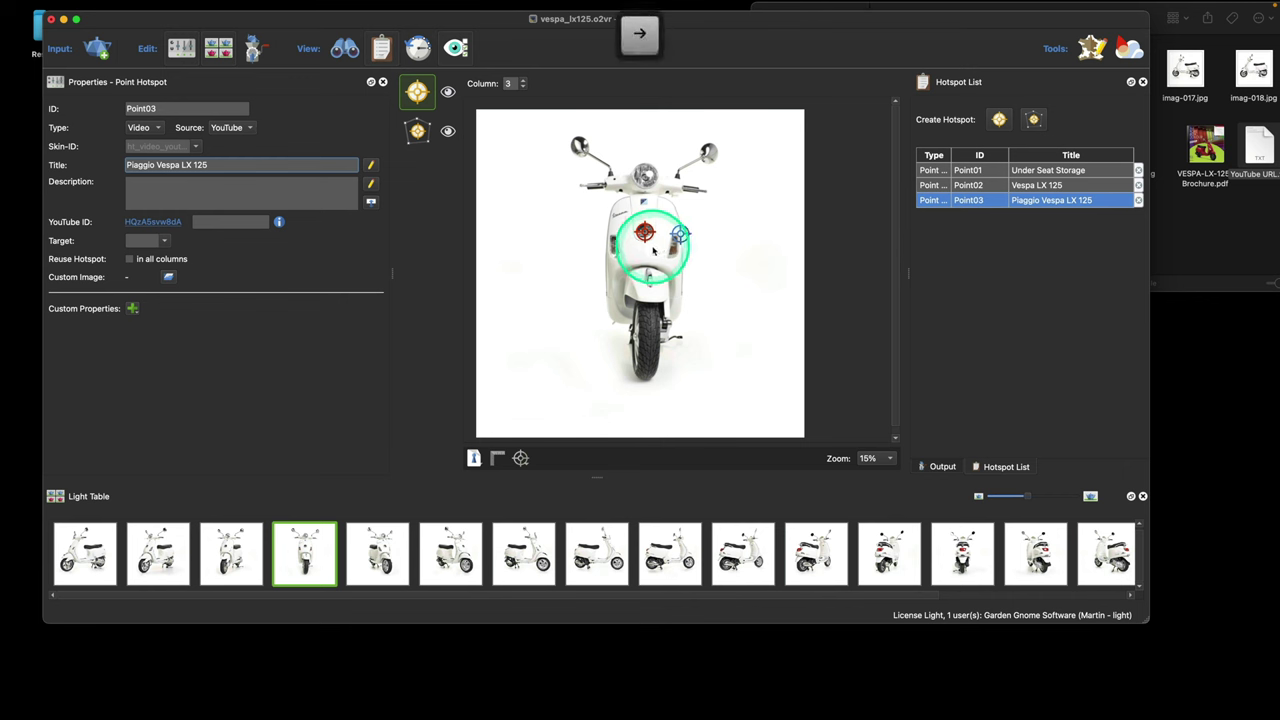
key(Right)
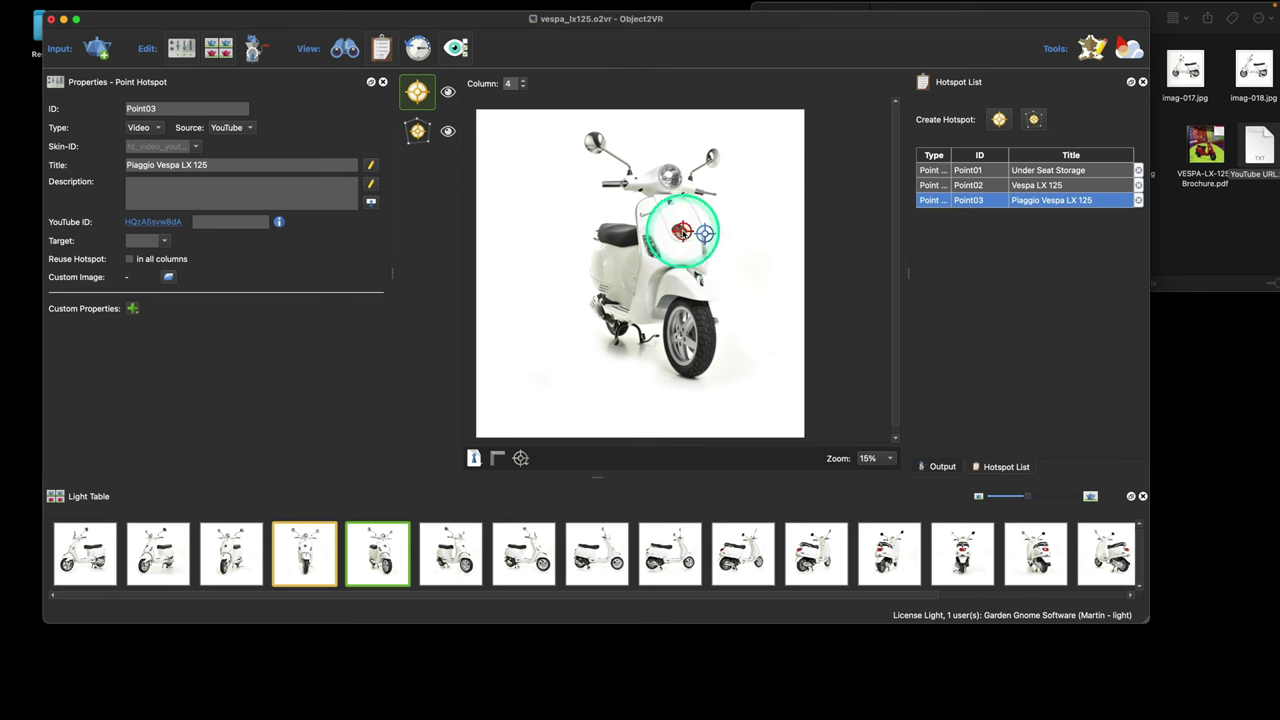
key(Right)
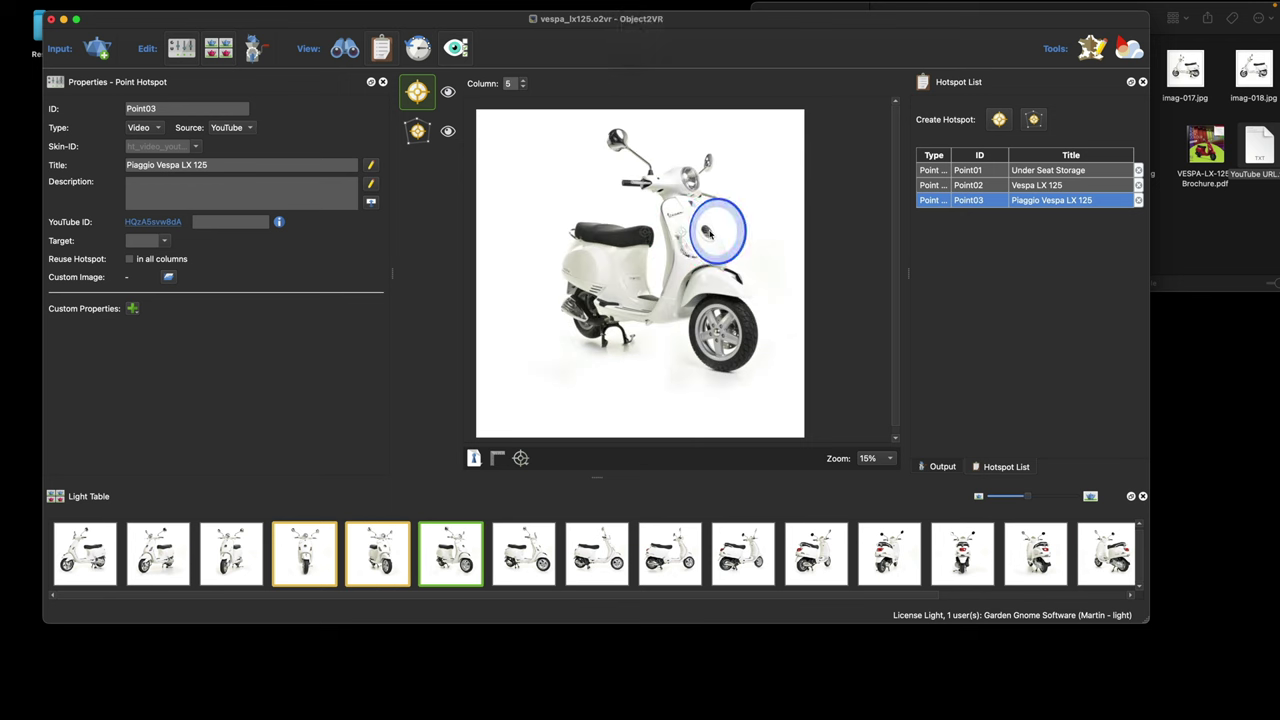
key(Right)
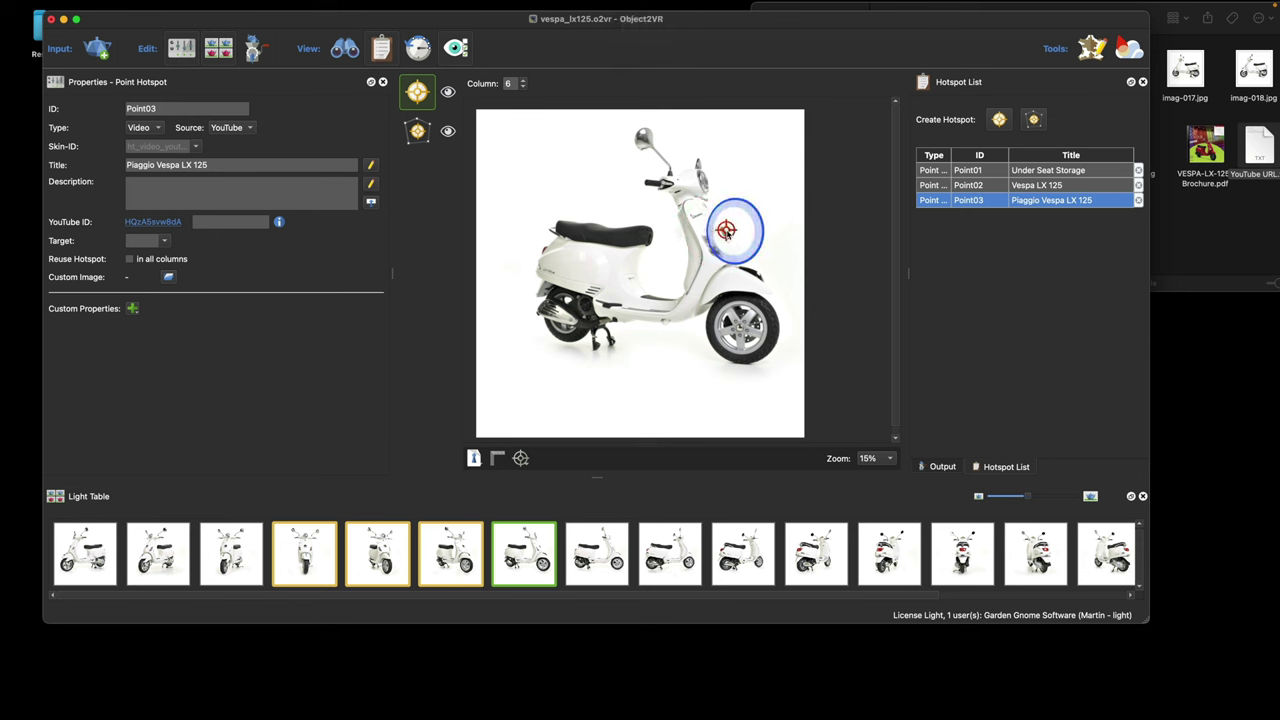
Go back past column 3 and place the video hotspot on the horn in columns 2 and 1.
key(Left)
key(Left)
key(Left)
key(Left)
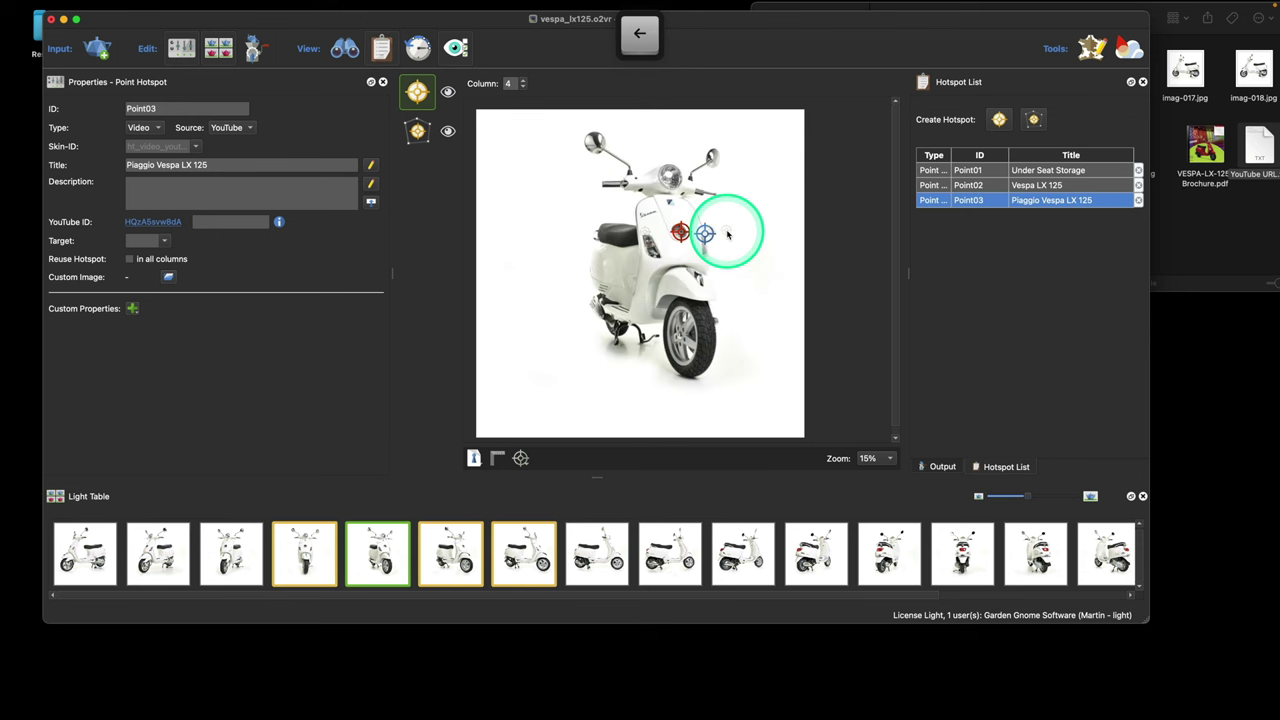
click(609, 232)
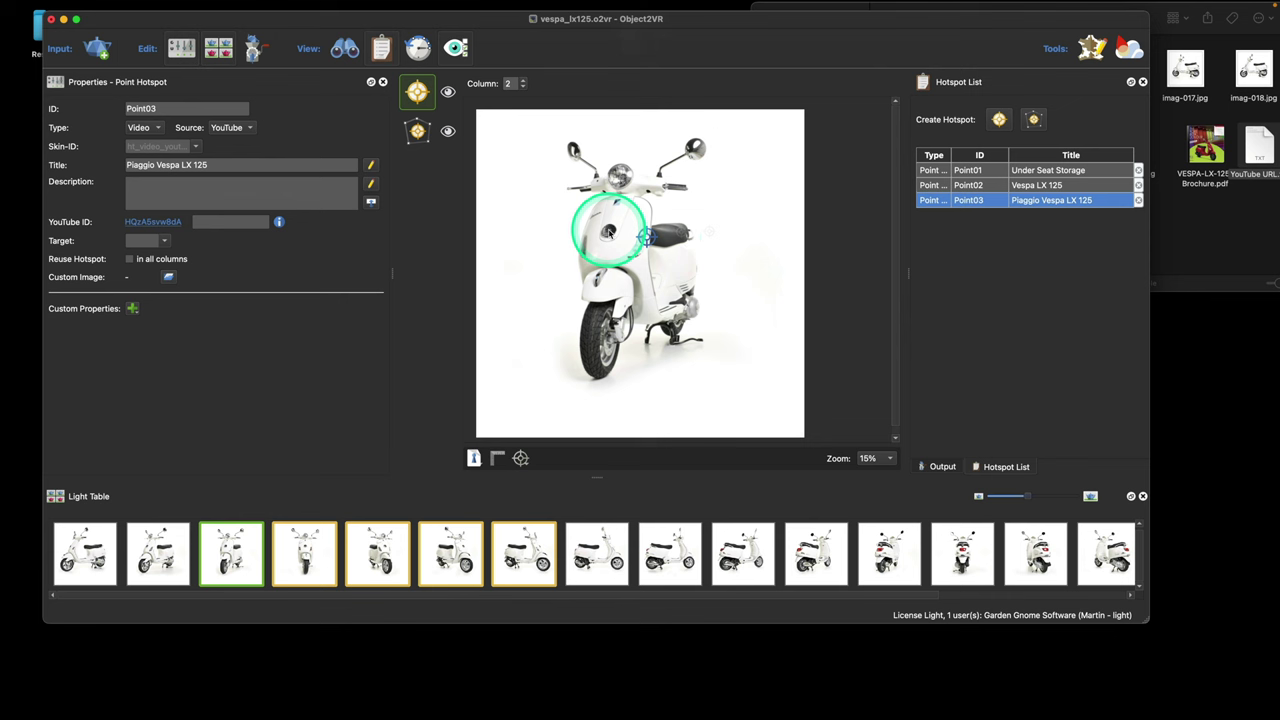
key(Left)
key(Left)
drag(609, 232, 587, 234)
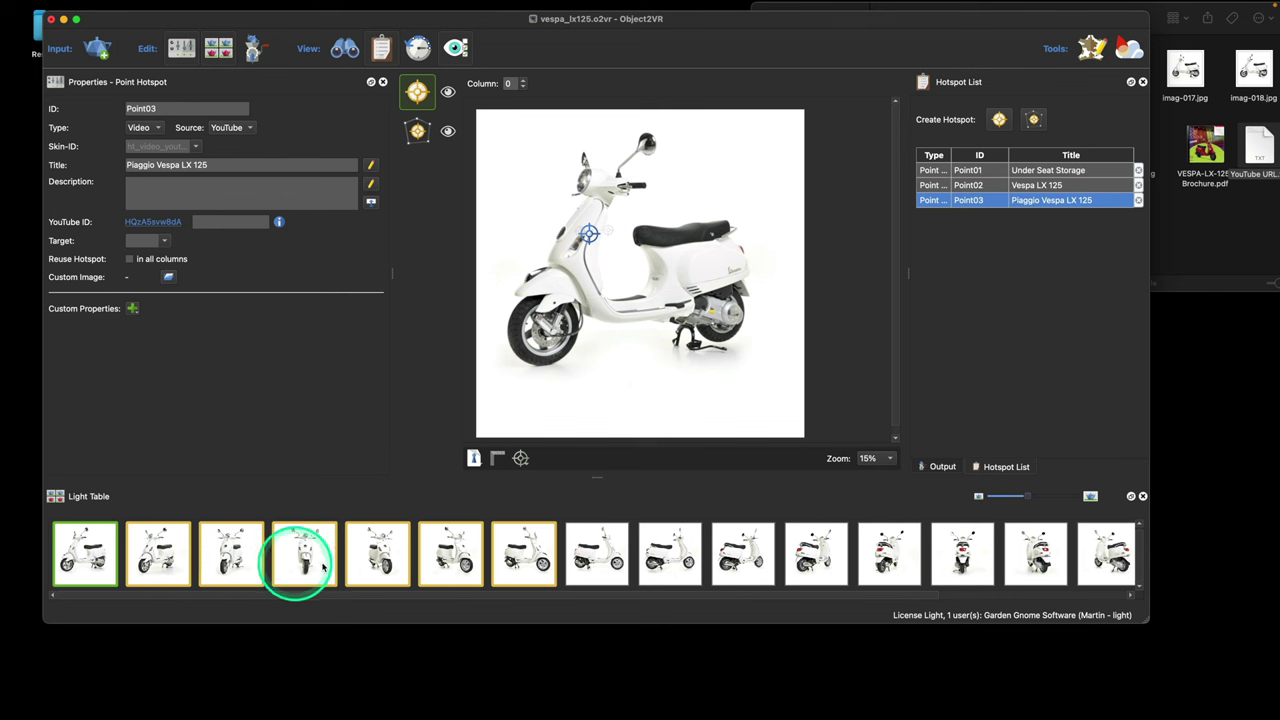
Select the Under Seat Storage, Vespa LX 125 and Piaggio Vespa LX 125 hotspots in turn to examine which images contain each.
click(1040, 187)
click(1045, 171)
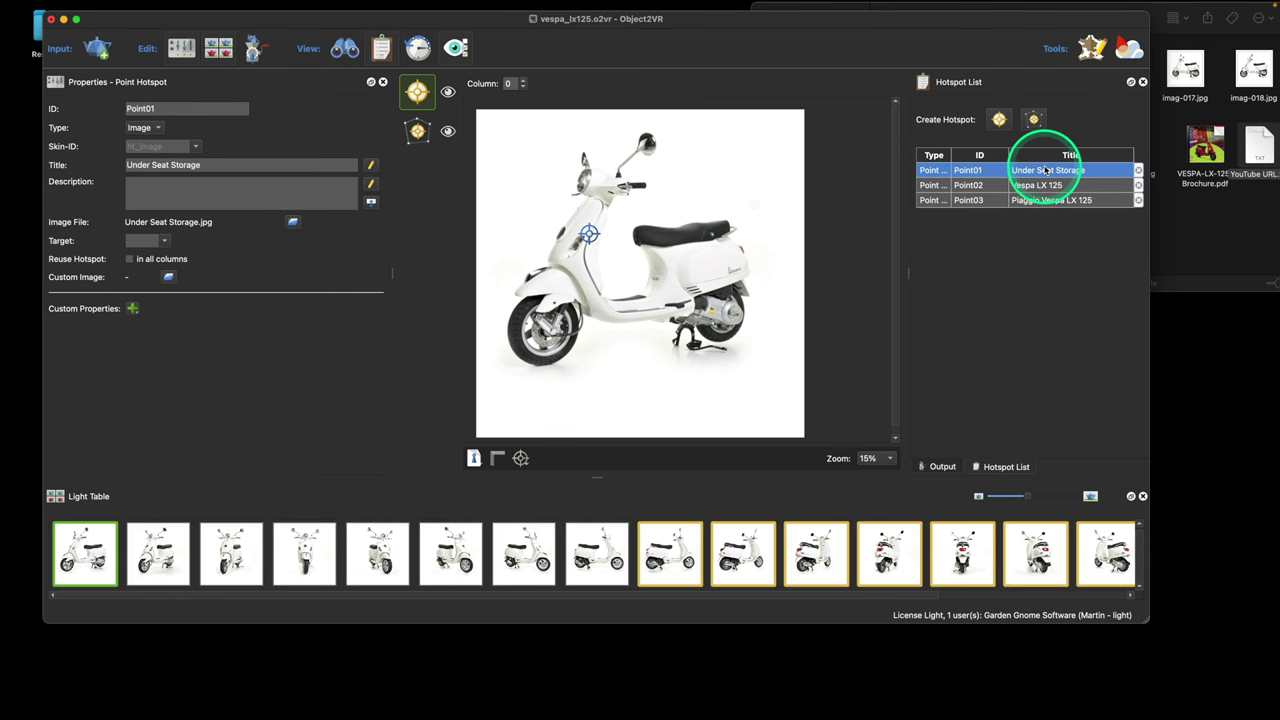
click(1048, 186)
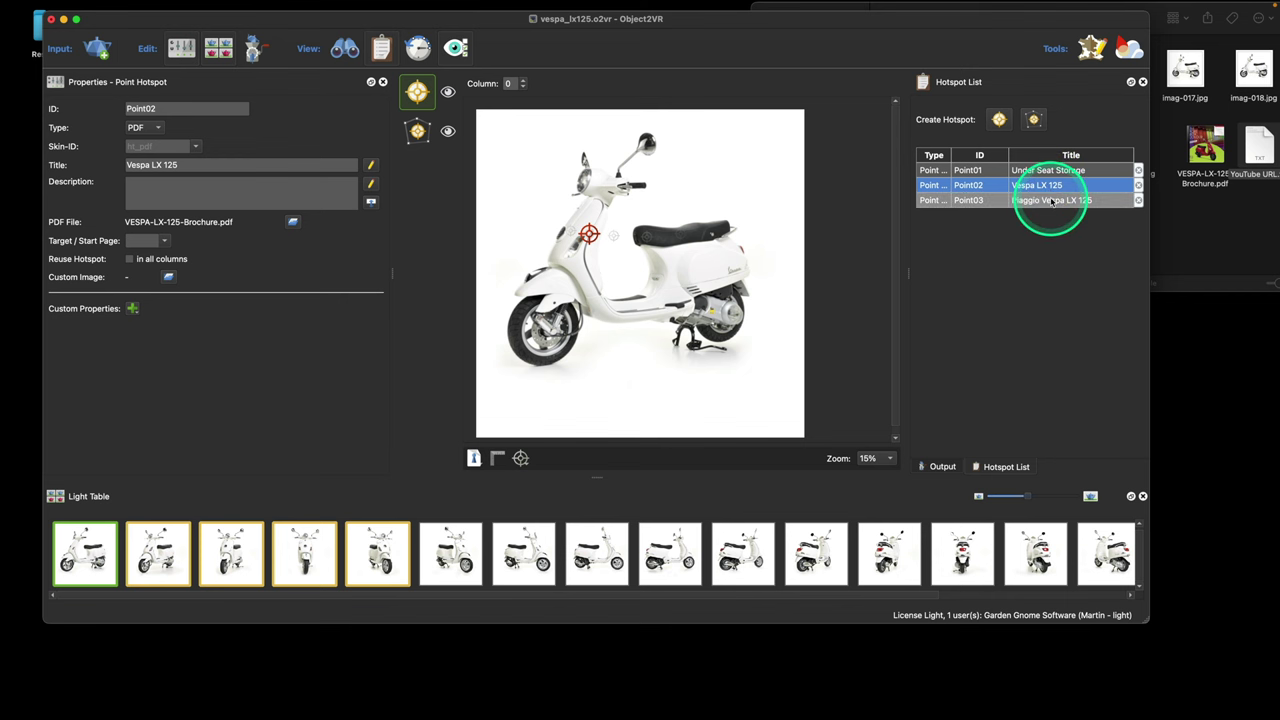
click(1051, 201)
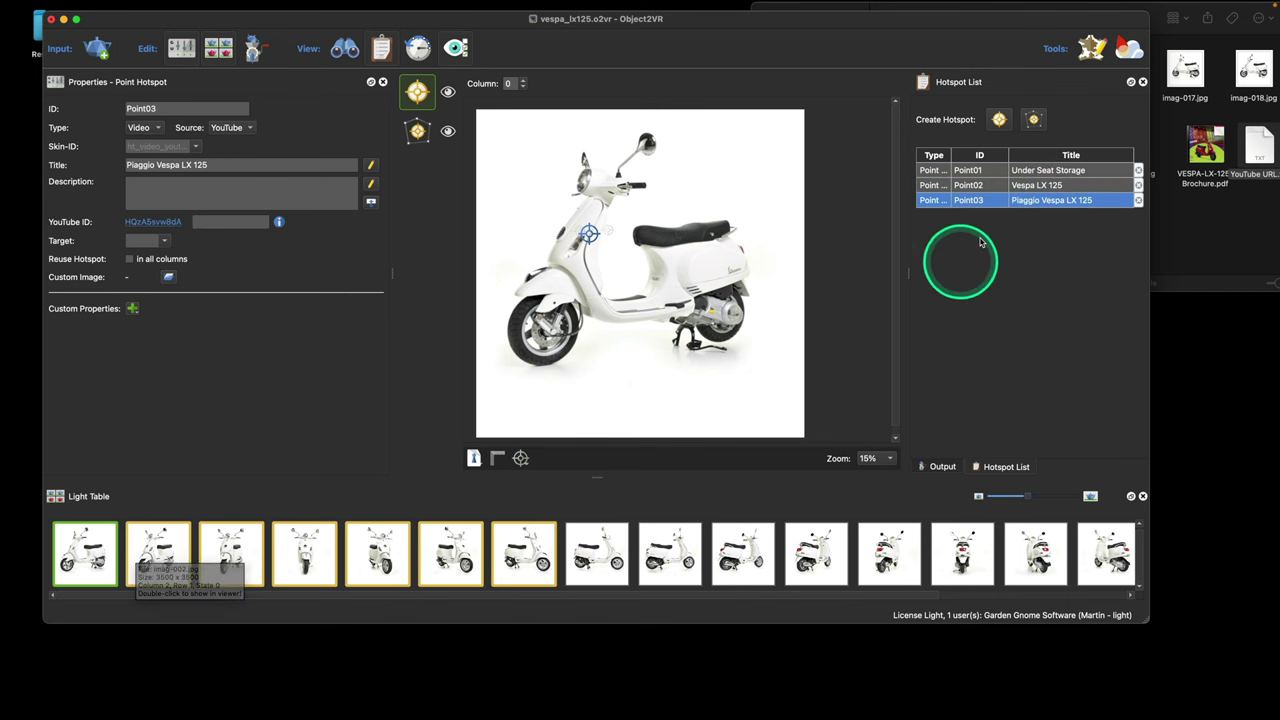
click(1066, 171)
click(1068, 186)
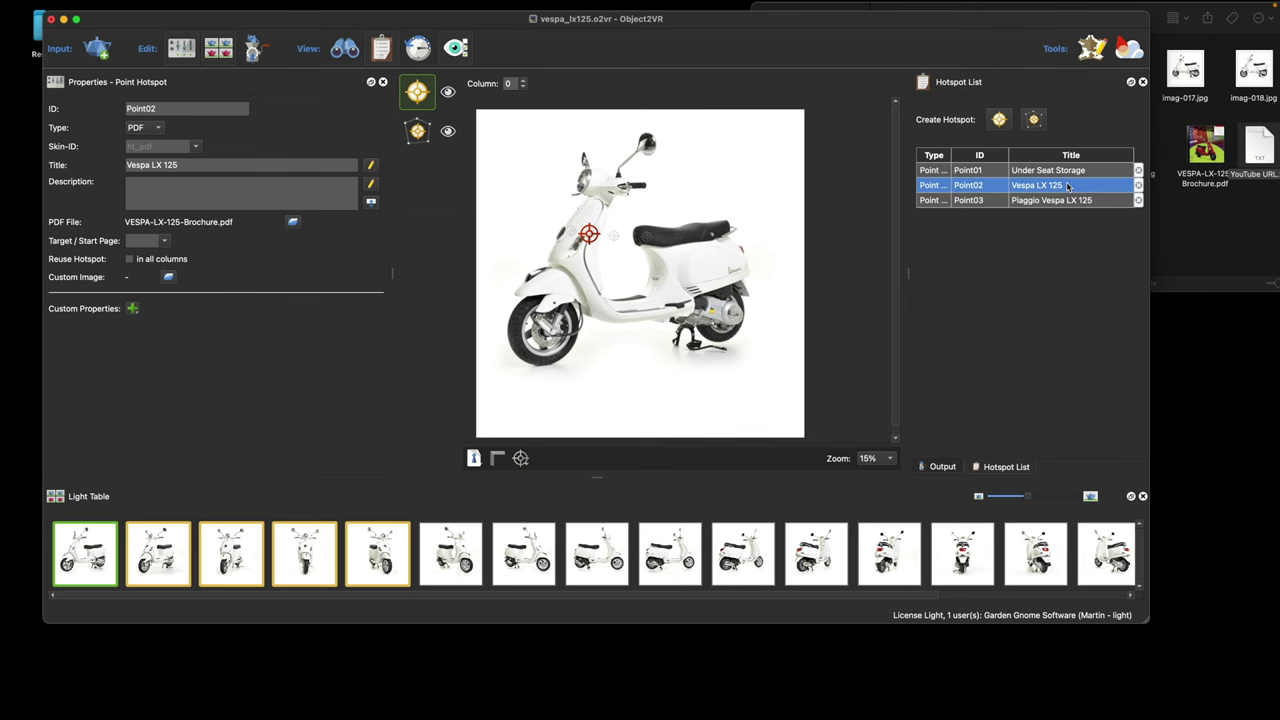
Generate the web output, overwriting the existing object.xml file.
click(942, 466)
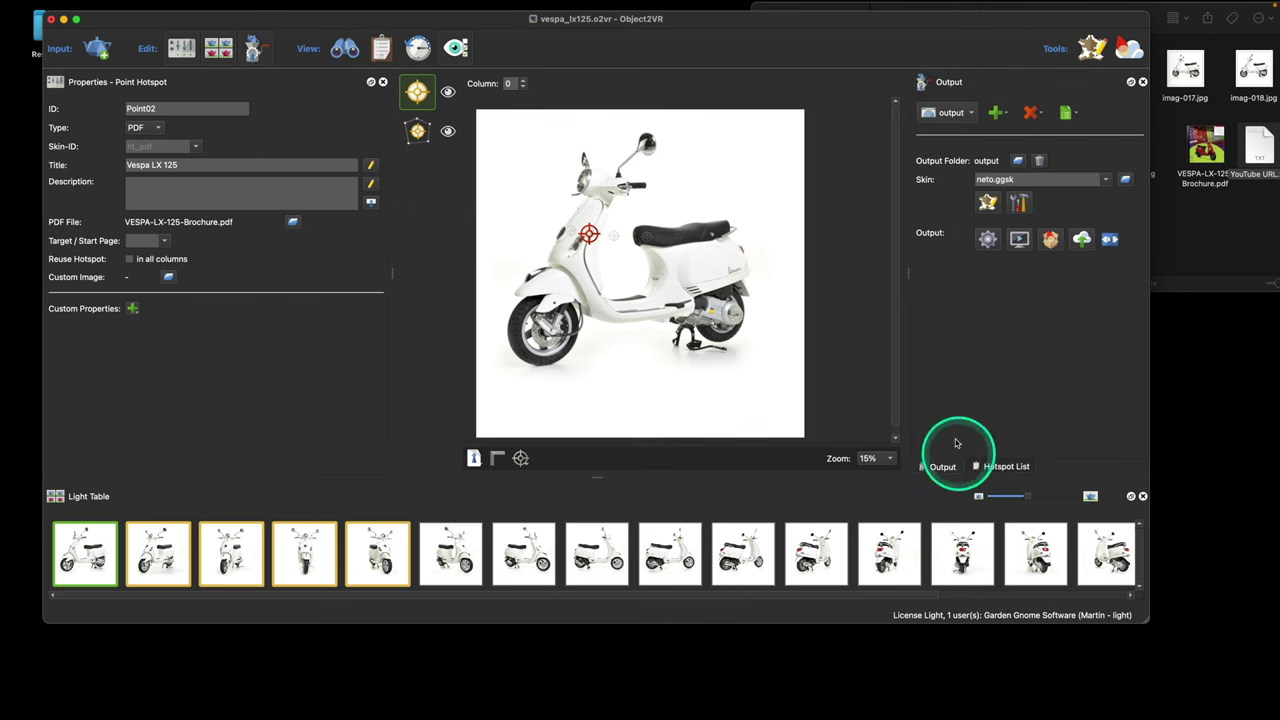
click(987, 240)
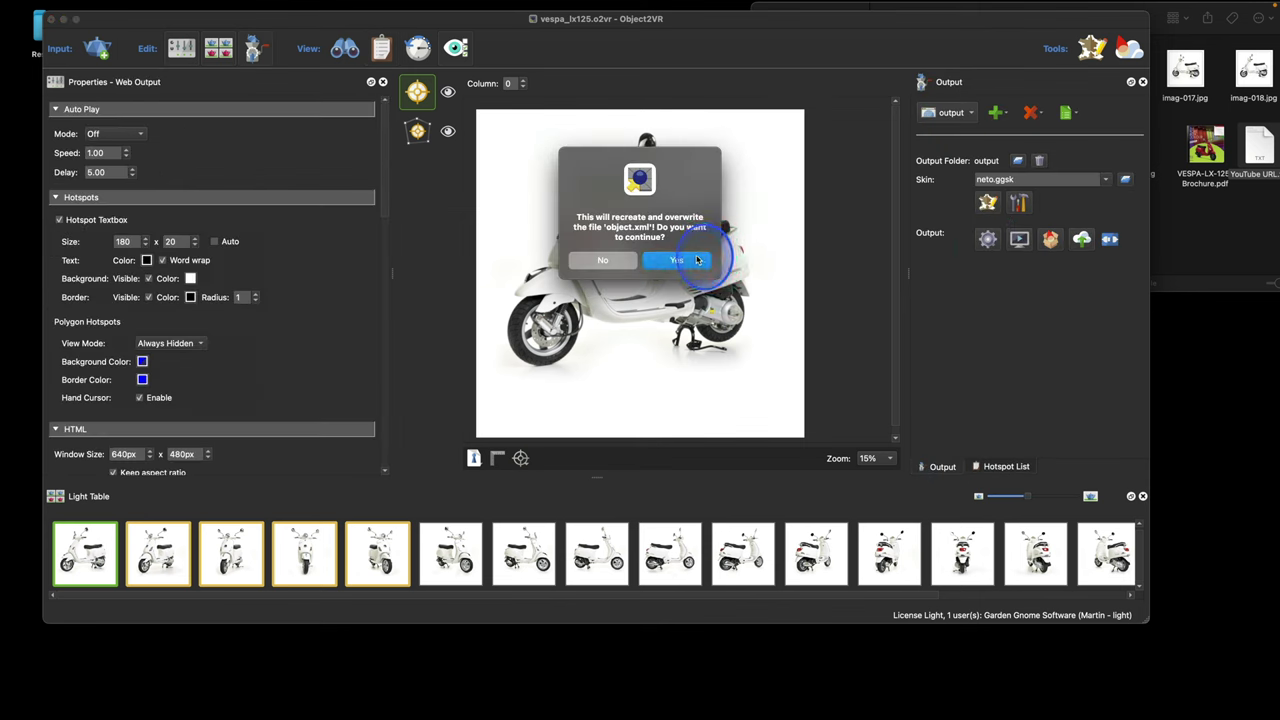
click(704, 257)
In the browser preview, turn the scooter to the front, play the video hotspot muted and close its popup.
drag(704, 255, 778, 330)
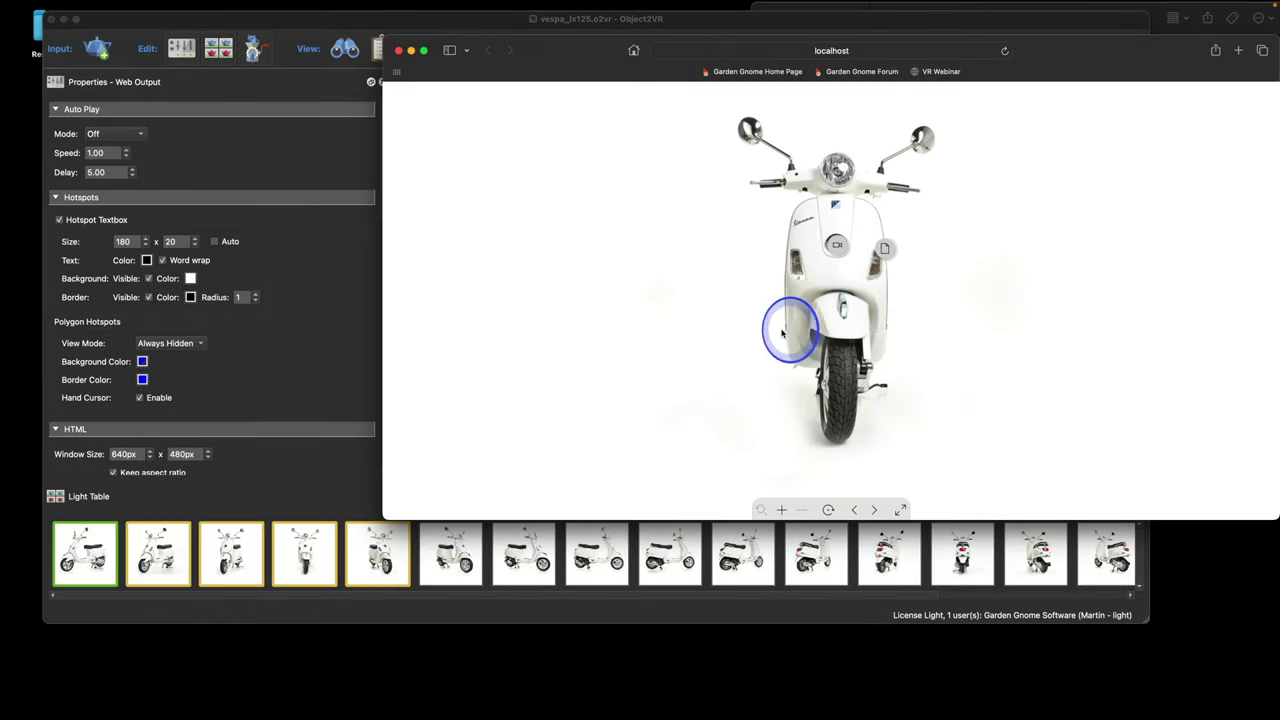
click(838, 245)
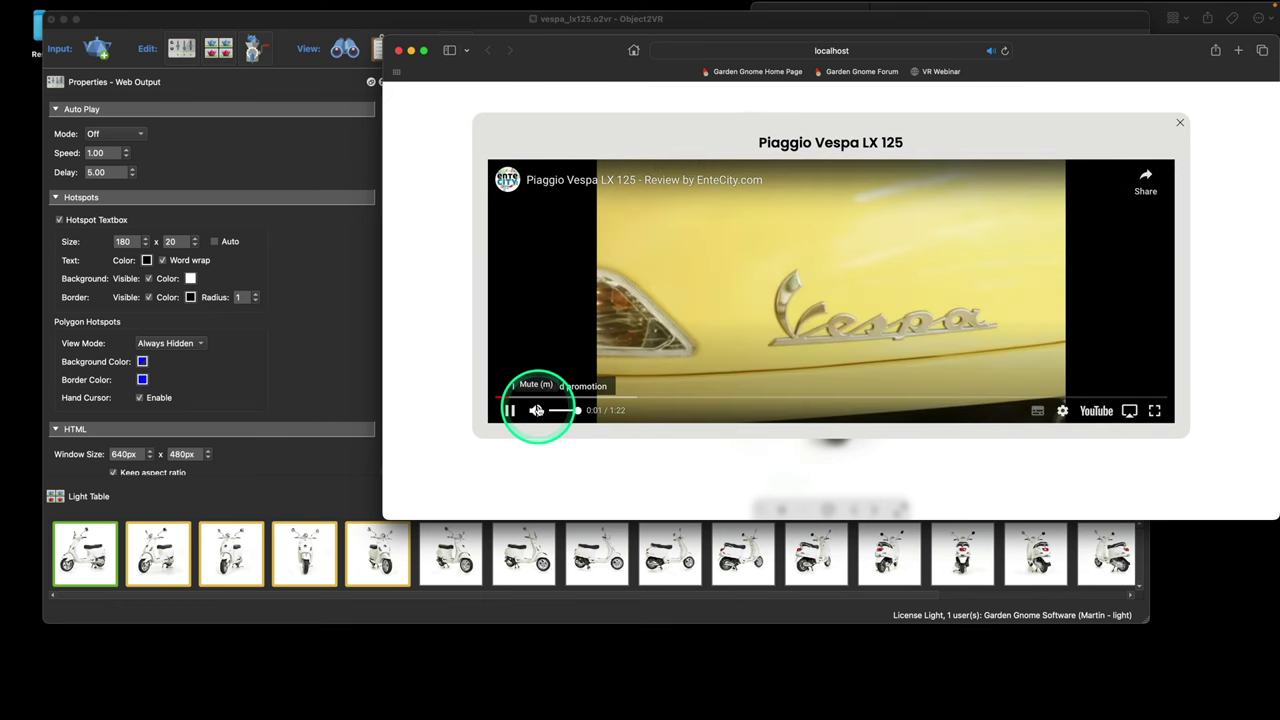
click(536, 410)
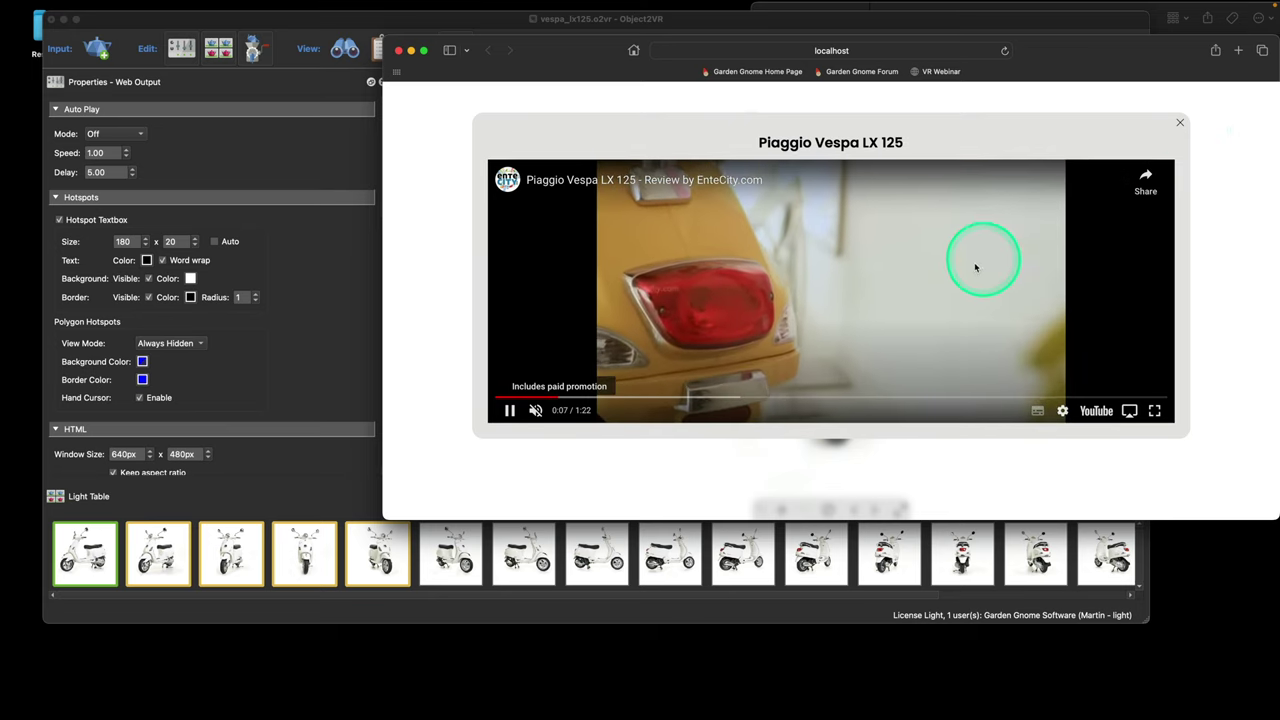
click(1180, 124)
Rotate the scooter in the preview to check the video hotspot from the side, and close the preview window.
drag(813, 314, 860, 262)
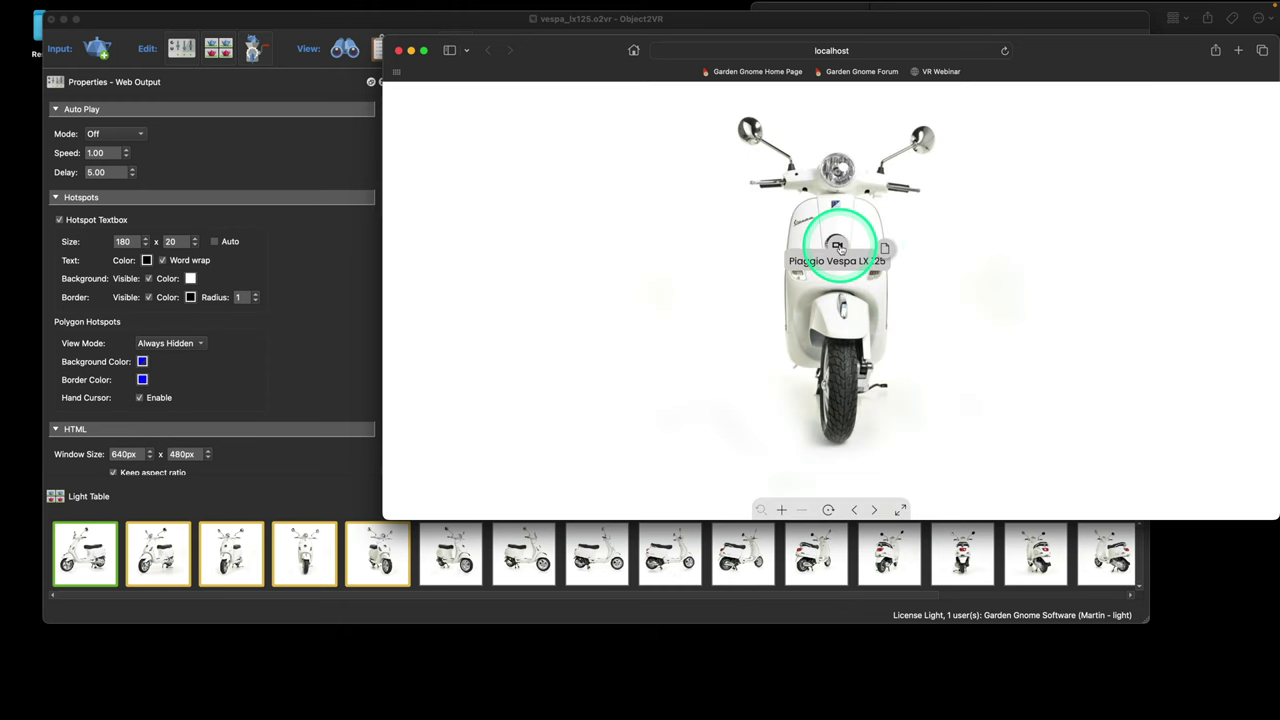
drag(838, 248, 836, 290)
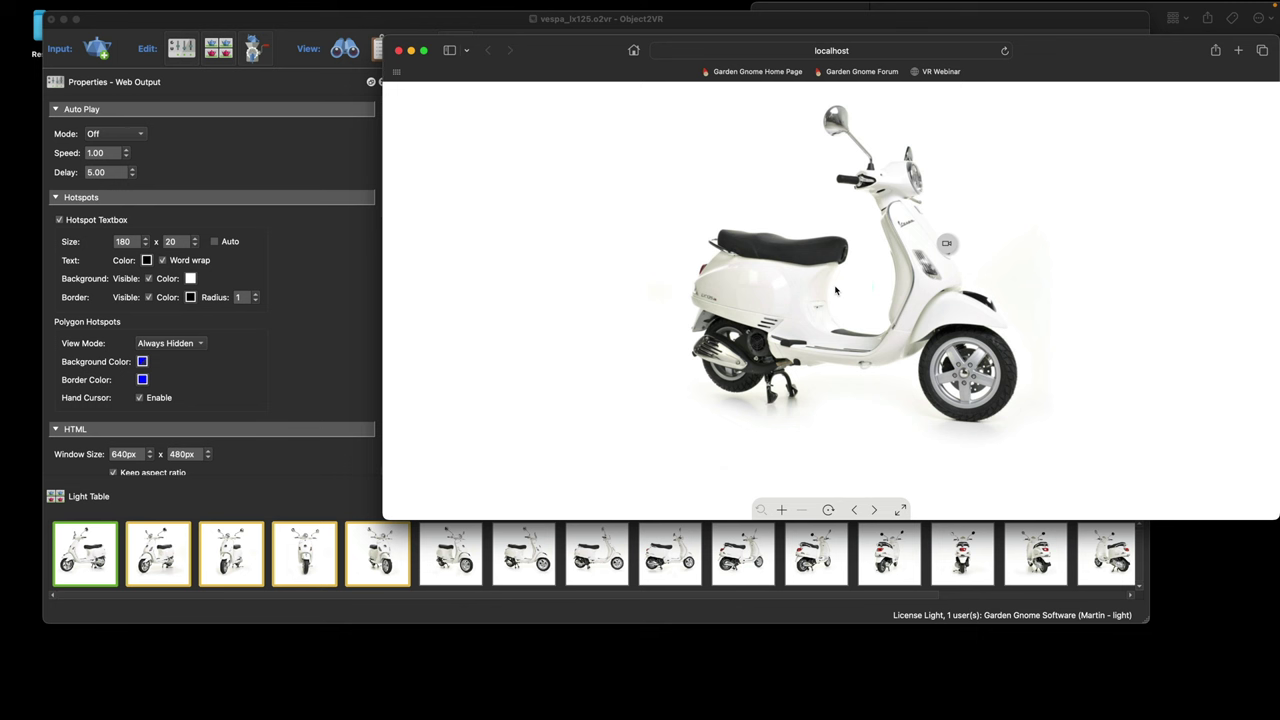
click(1006, 176)
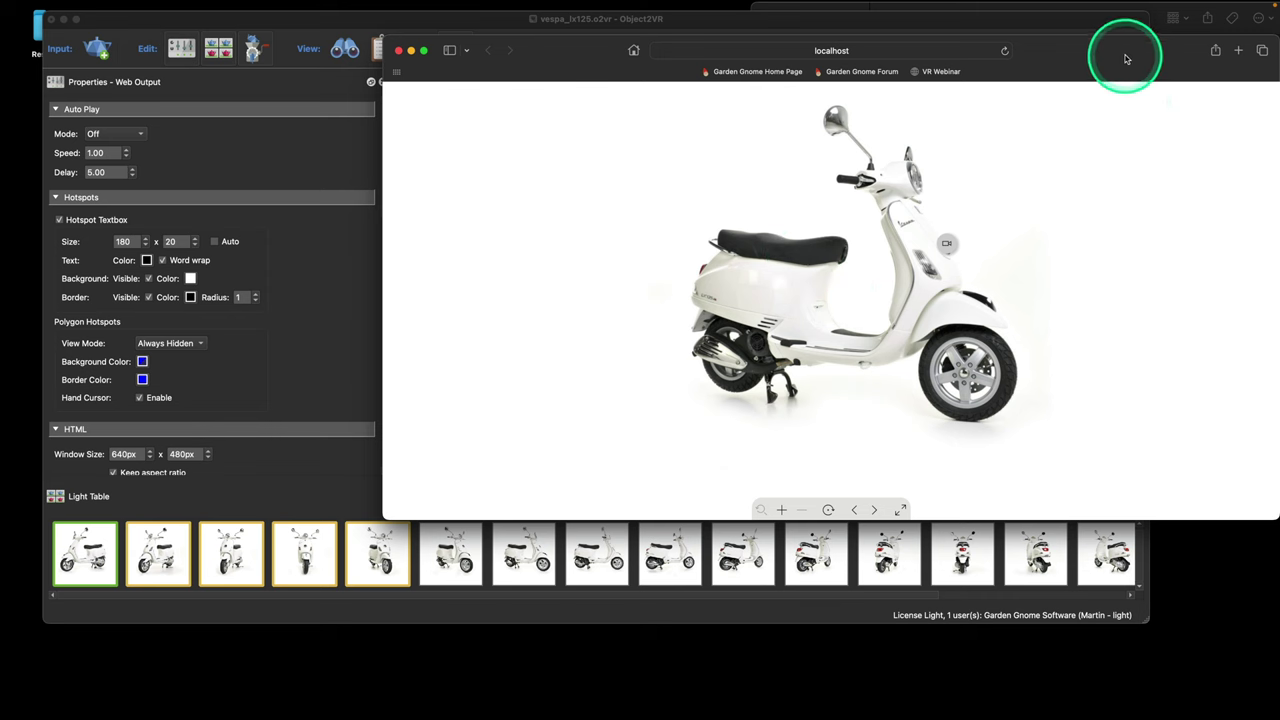
drag(1124, 58, 1060, 72)
click(328, 70)
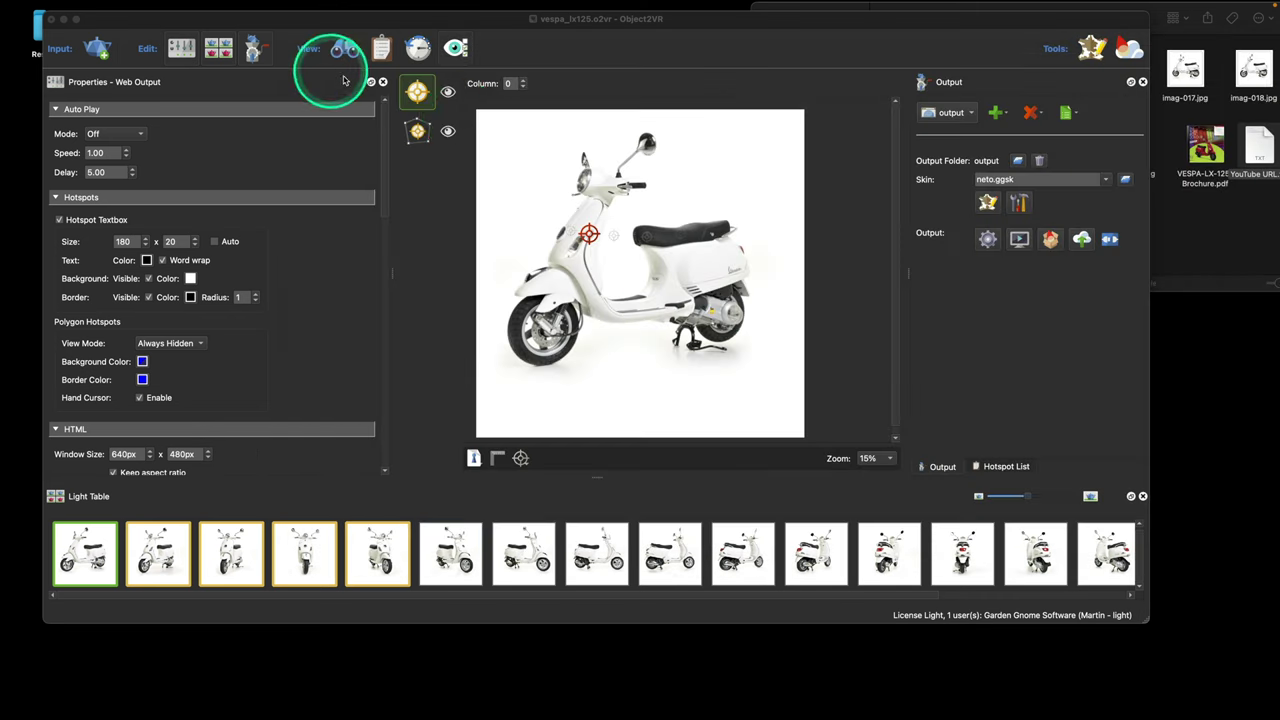
Add speedometer.jpg from the vespa_lx125 folder as an image hotspot above the handlebars in the column 9 image.
click(1189, 207)
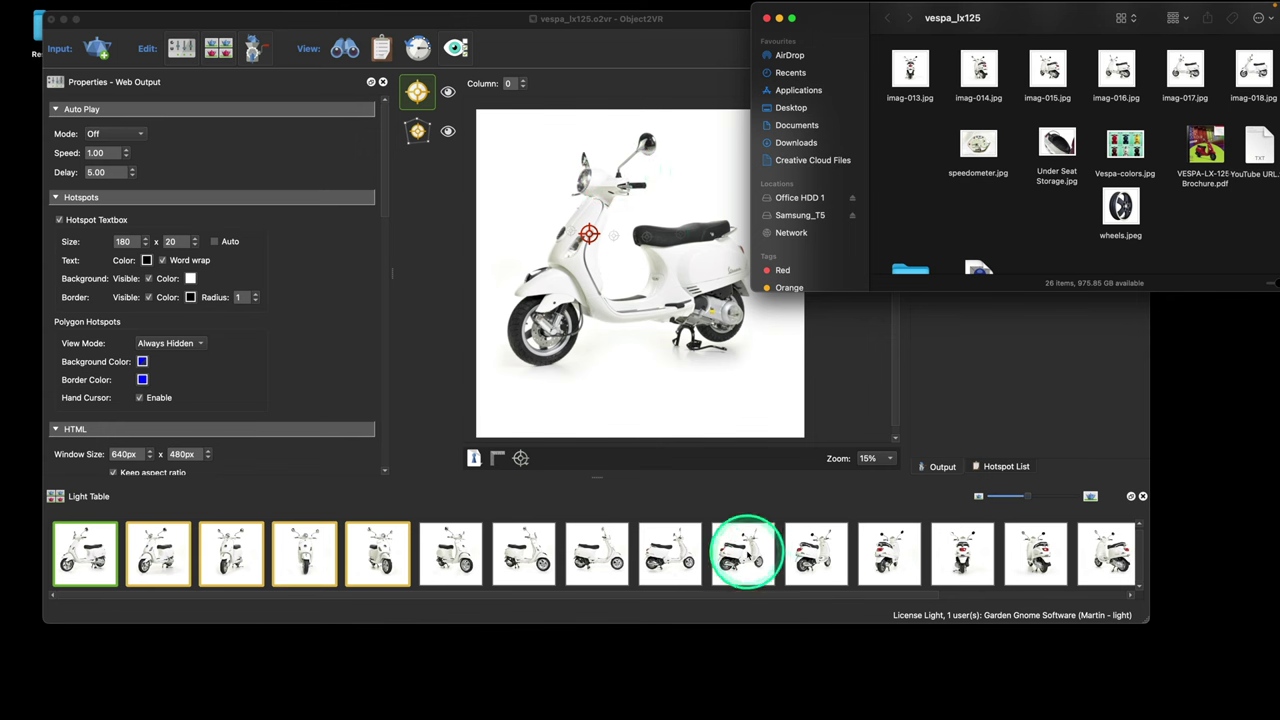
click(748, 556)
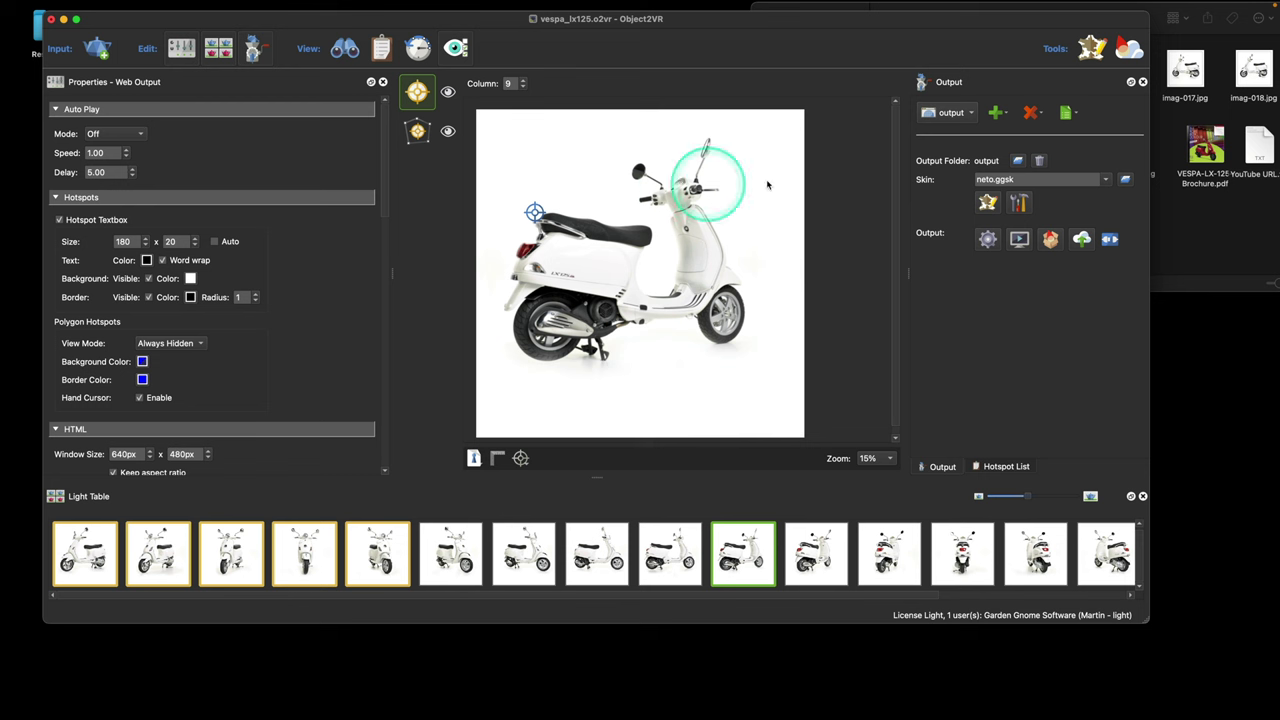
double_click(1163, 226)
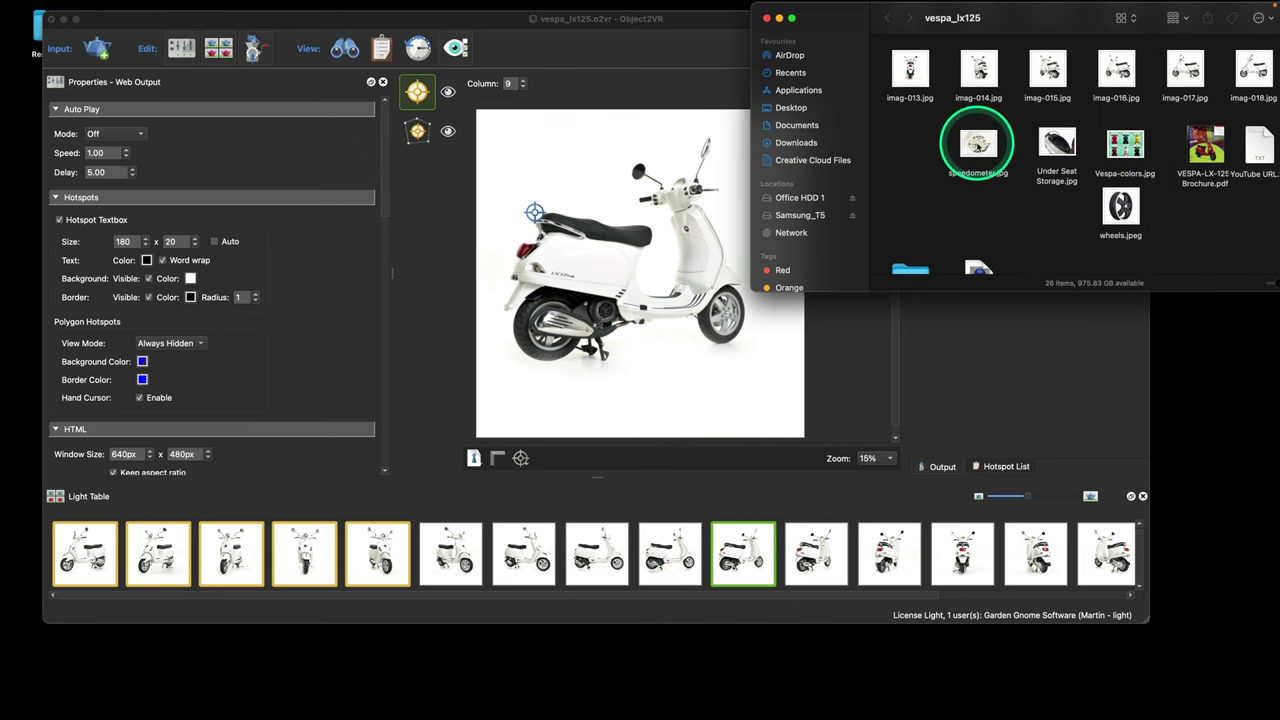
drag(977, 145, 672, 184)
drag(677, 185, 675, 175)
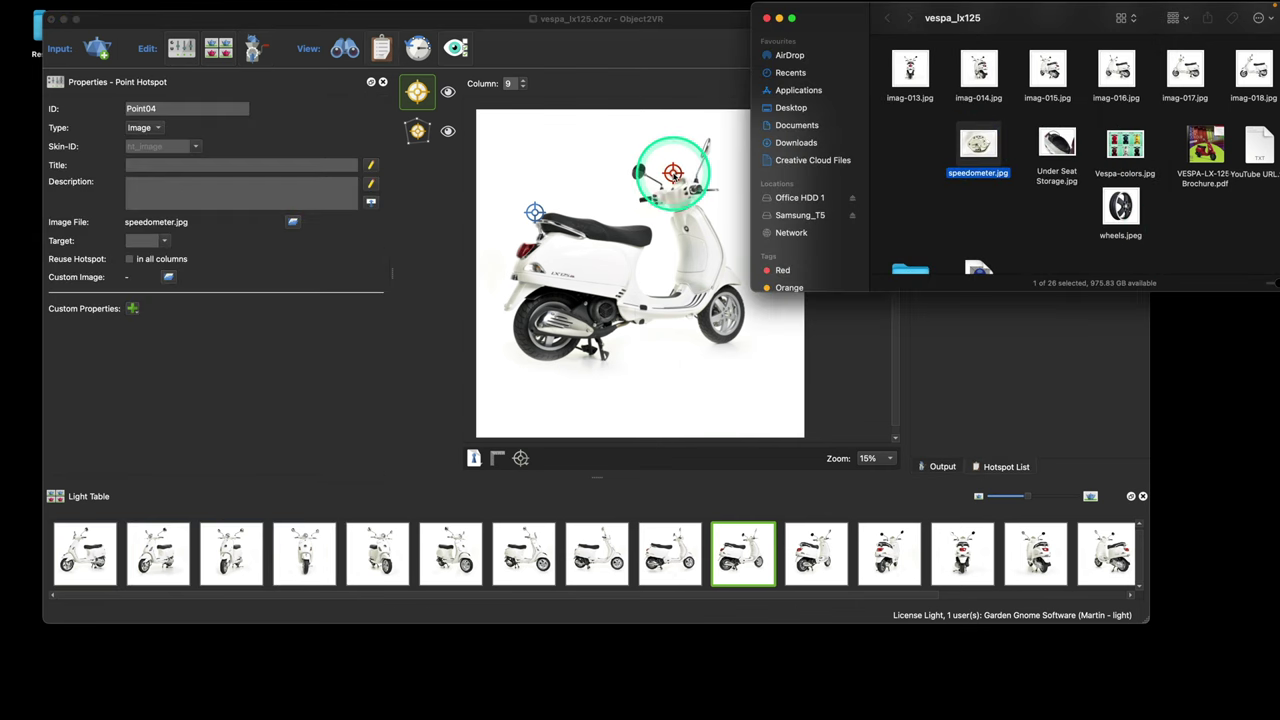
click(677, 175)
click(968, 216)
click(673, 173)
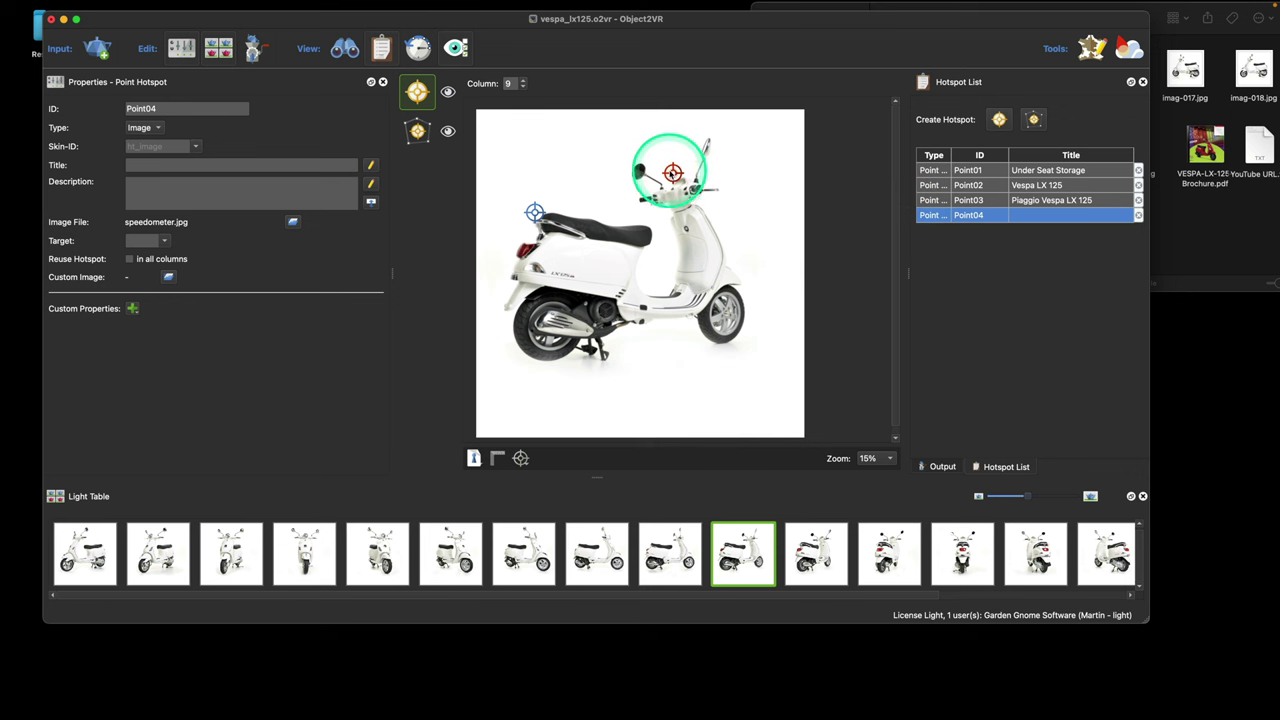
Title the new image hotspot "Speedometer".
click(154, 164)
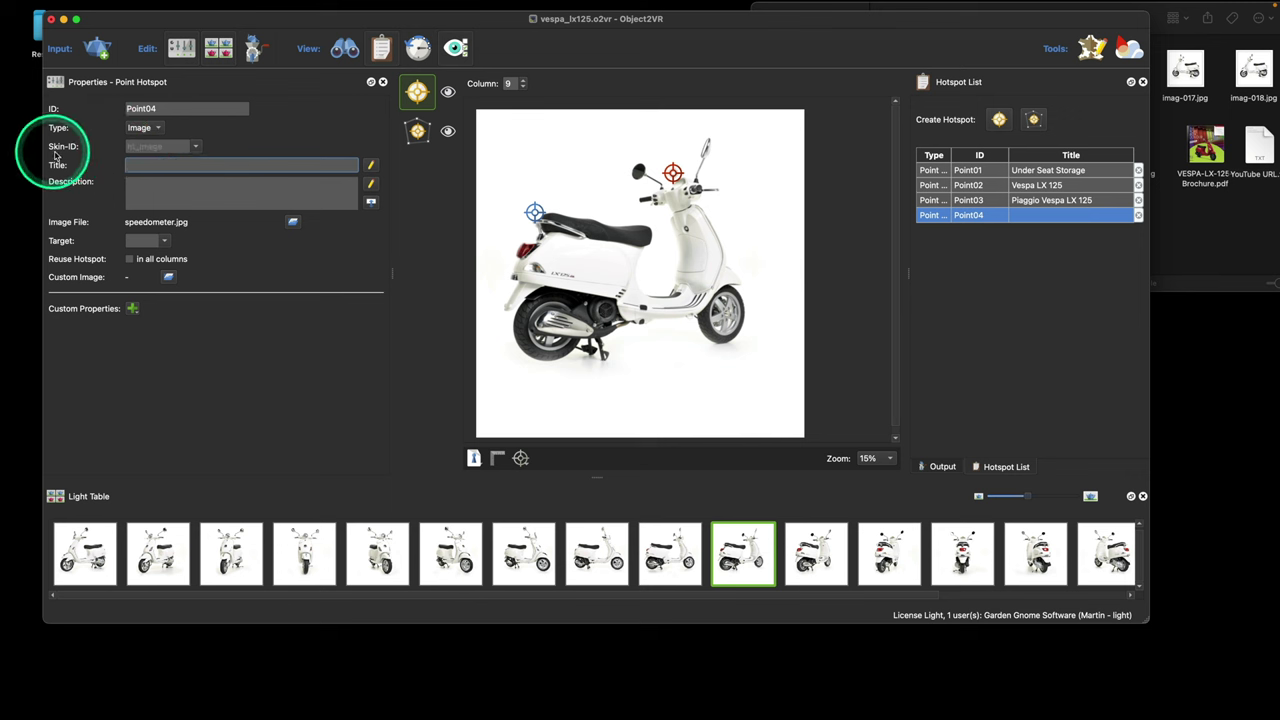
click(171, 165)
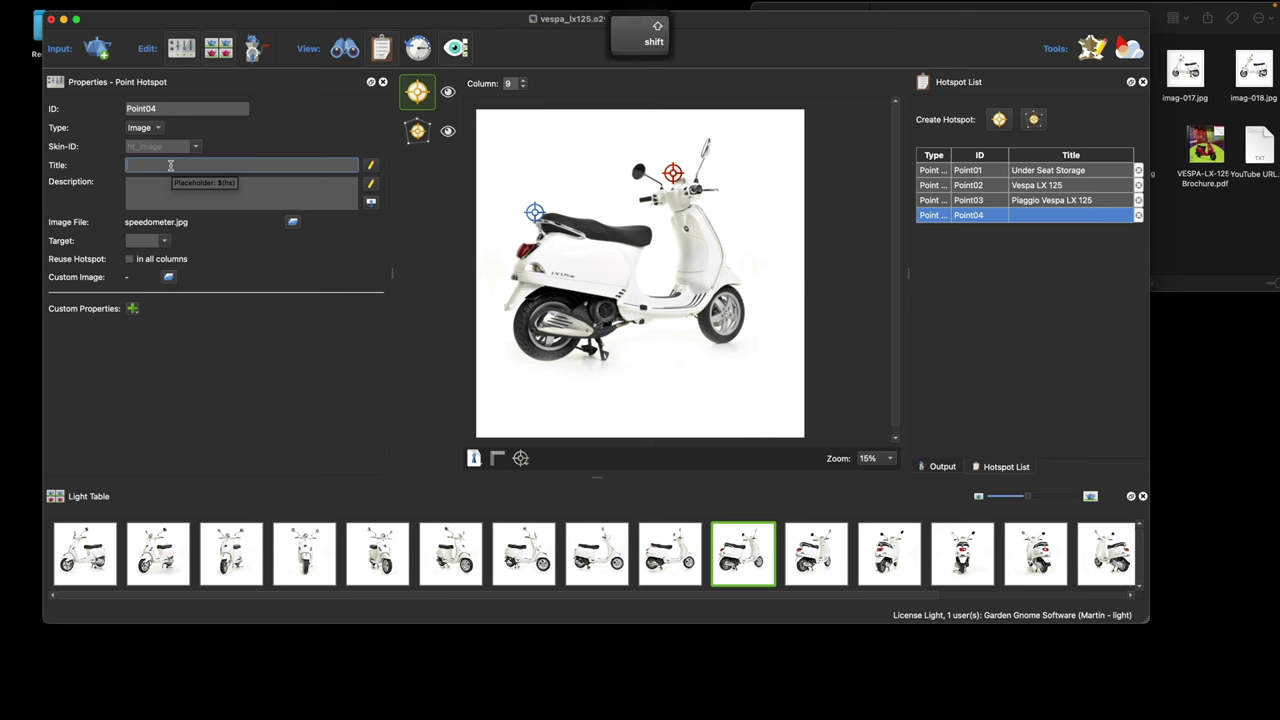
text(Speedo)
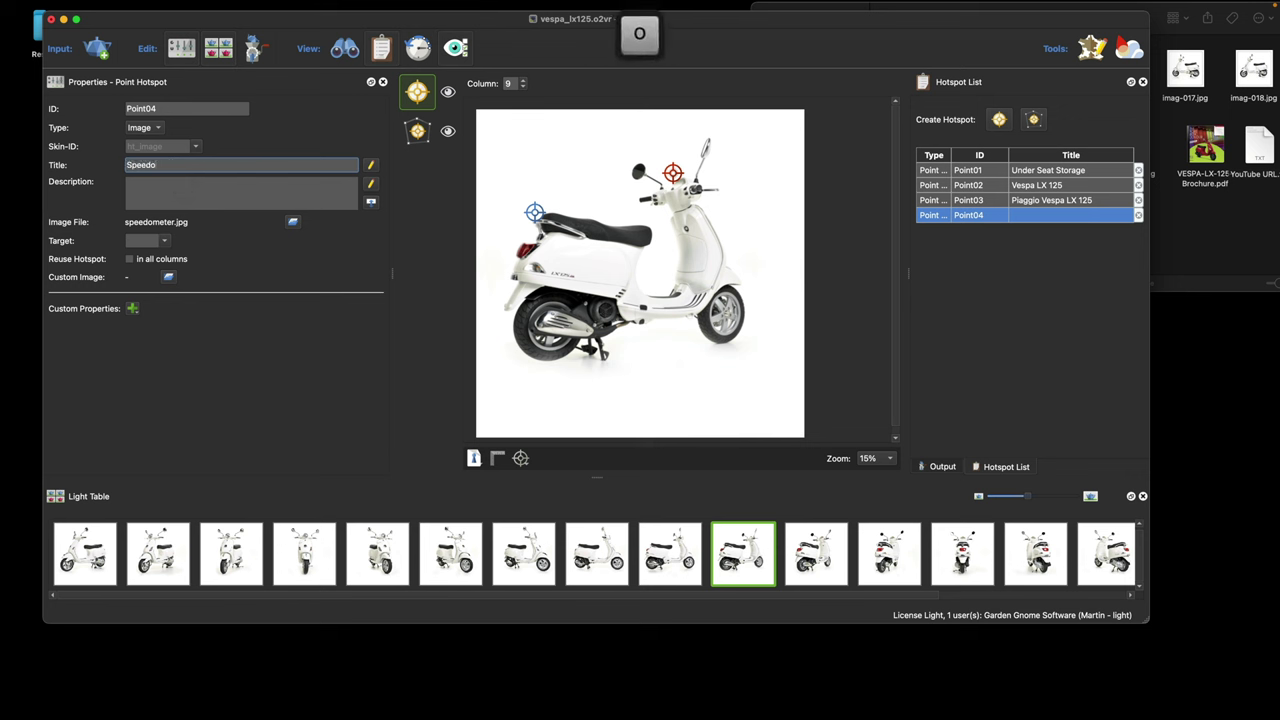
text(meter)
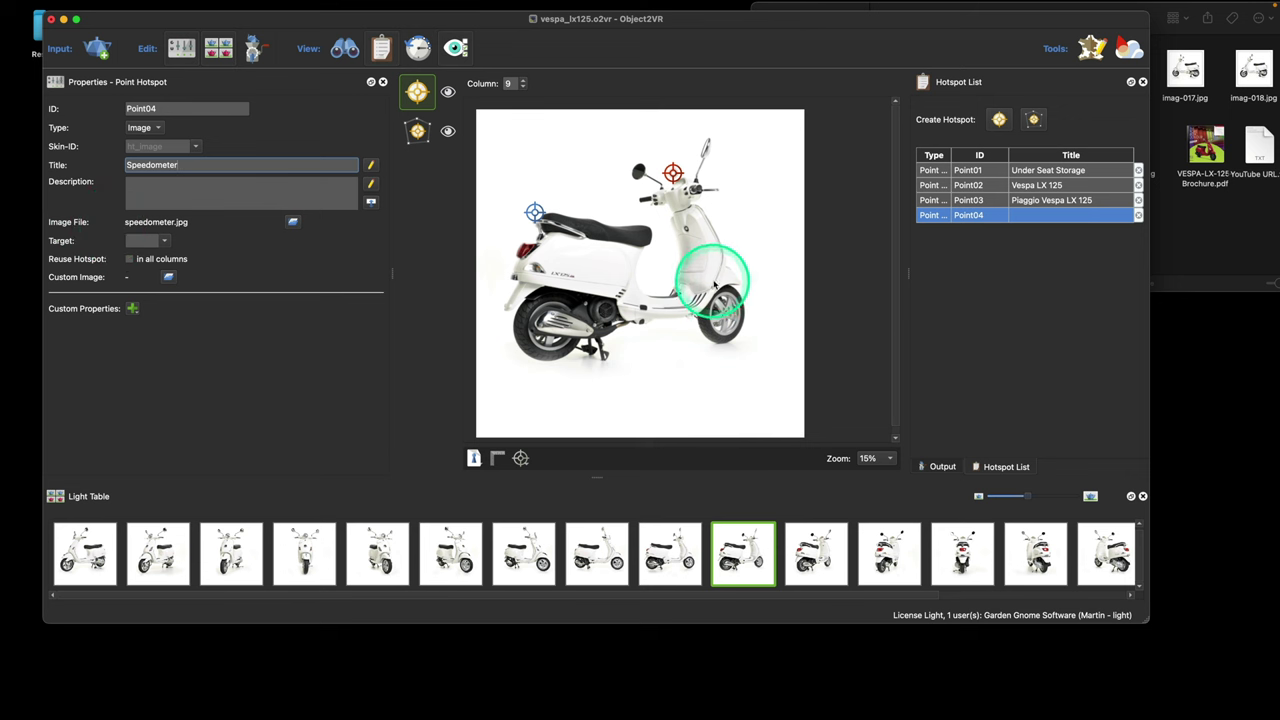
click(762, 274)
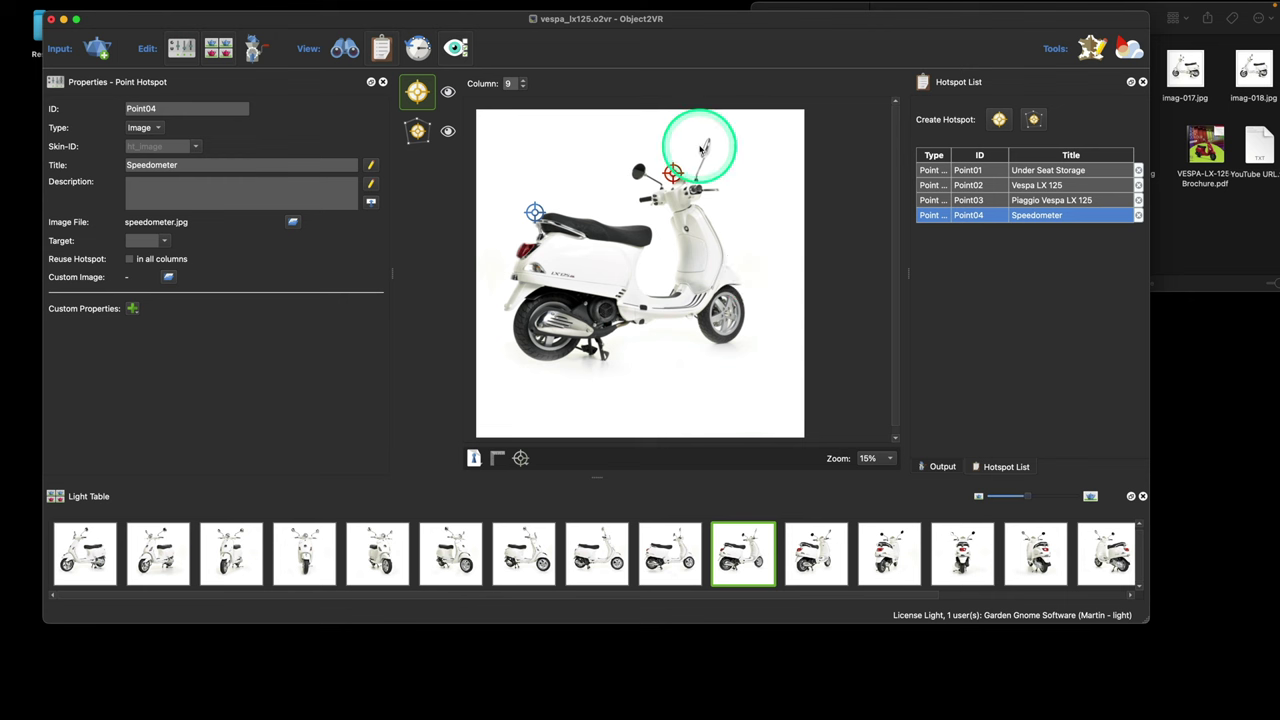
Position the Speedometer hotspot above the speedometer in the column 10 to 15 images and step back through them to check its placement.
key(Right)
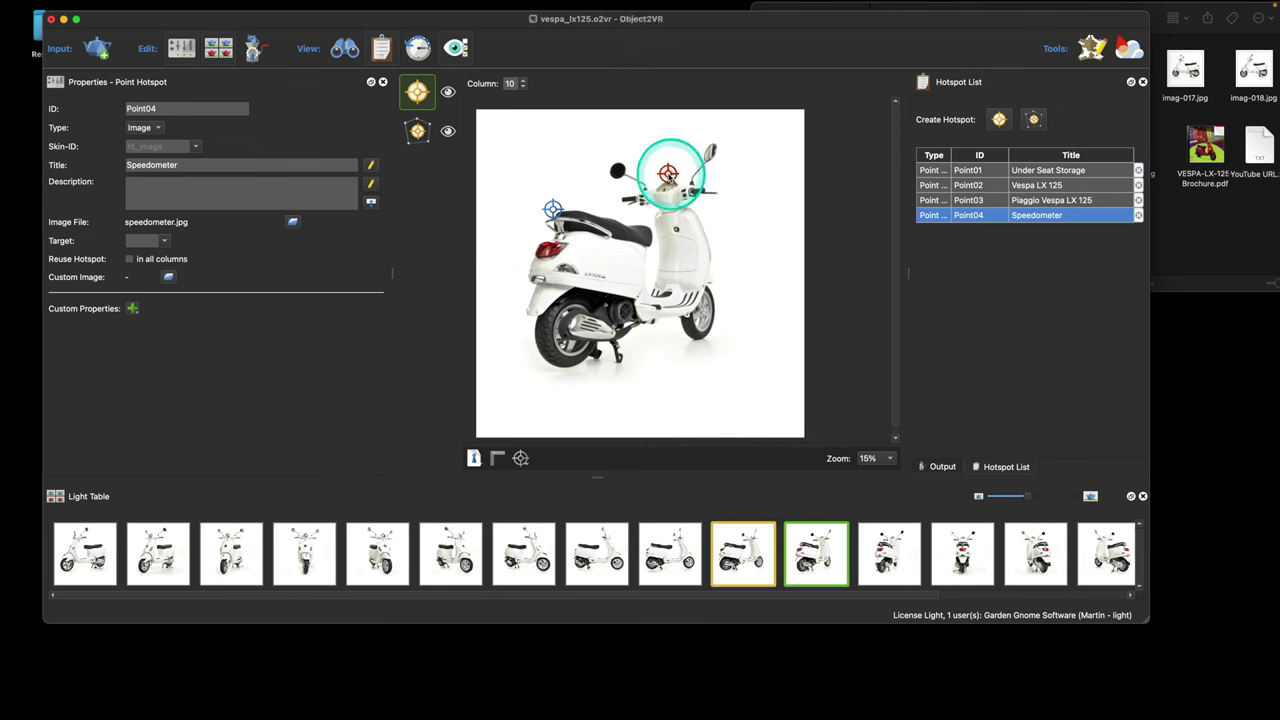
key(Right)
key(Right)
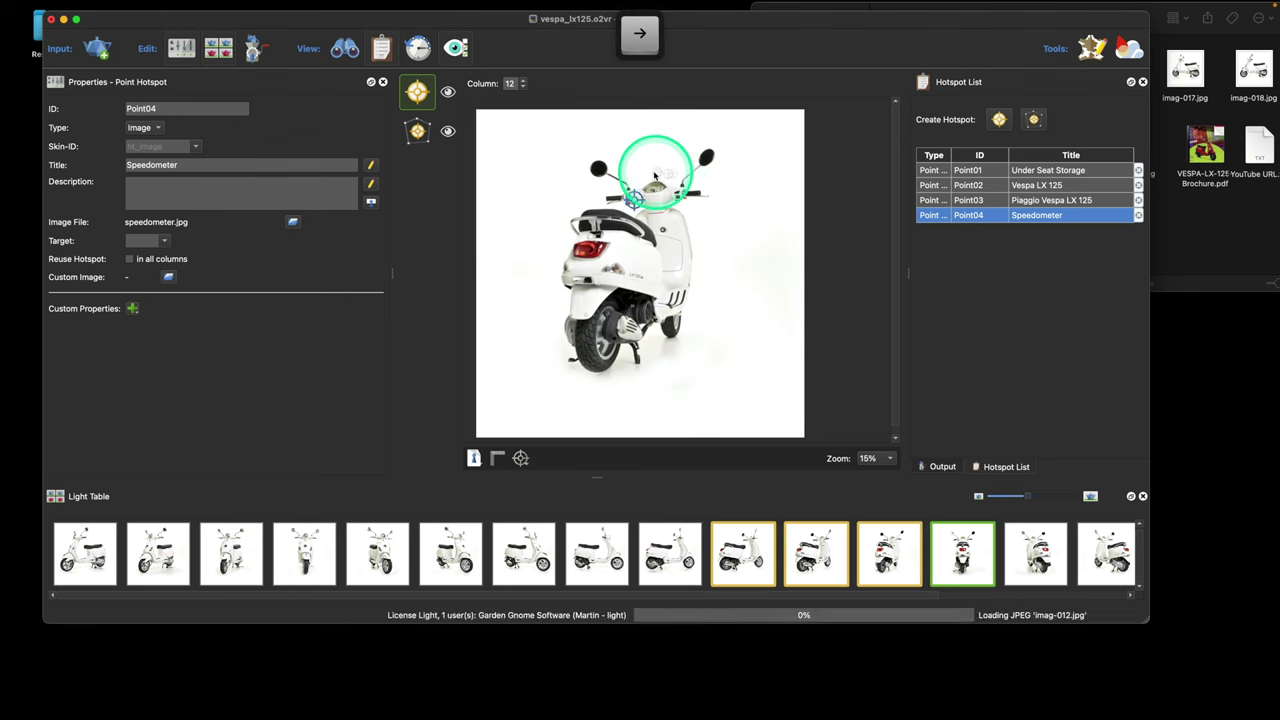
key(Right)
drag(640, 175, 600, 174)
key(Right)
key(Right)
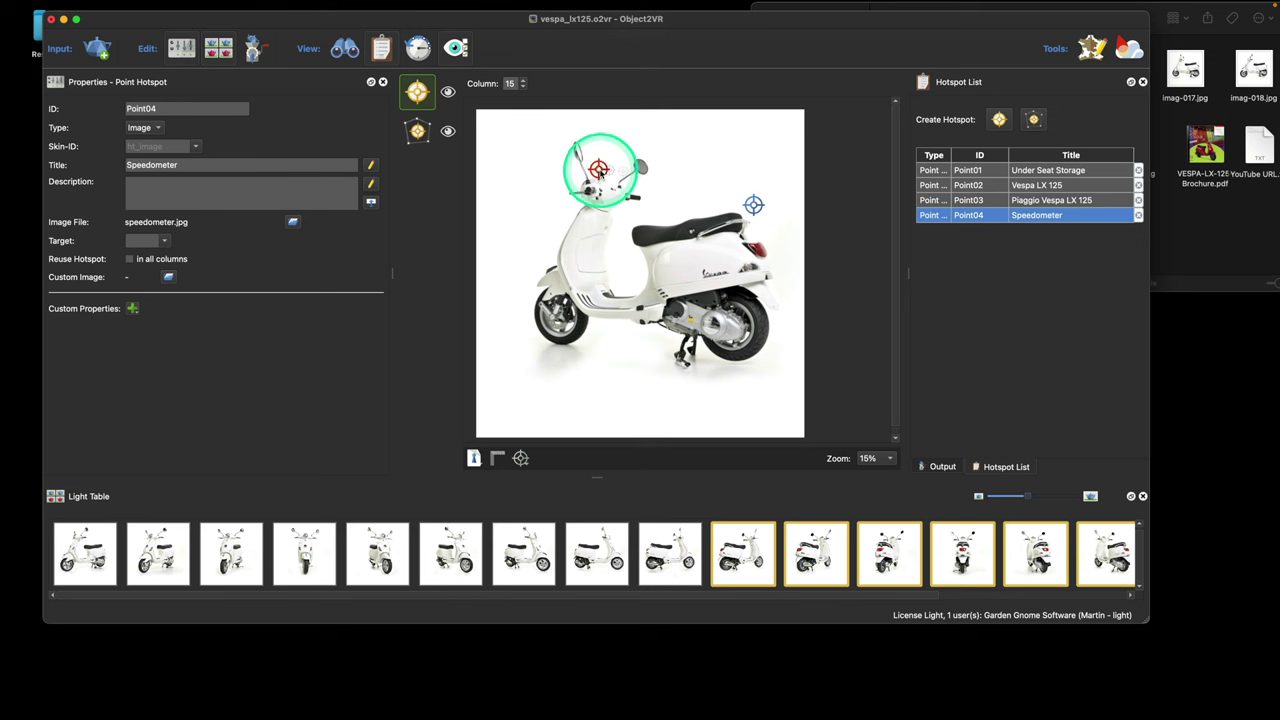
key(Left)
key(Left)
key(Left)
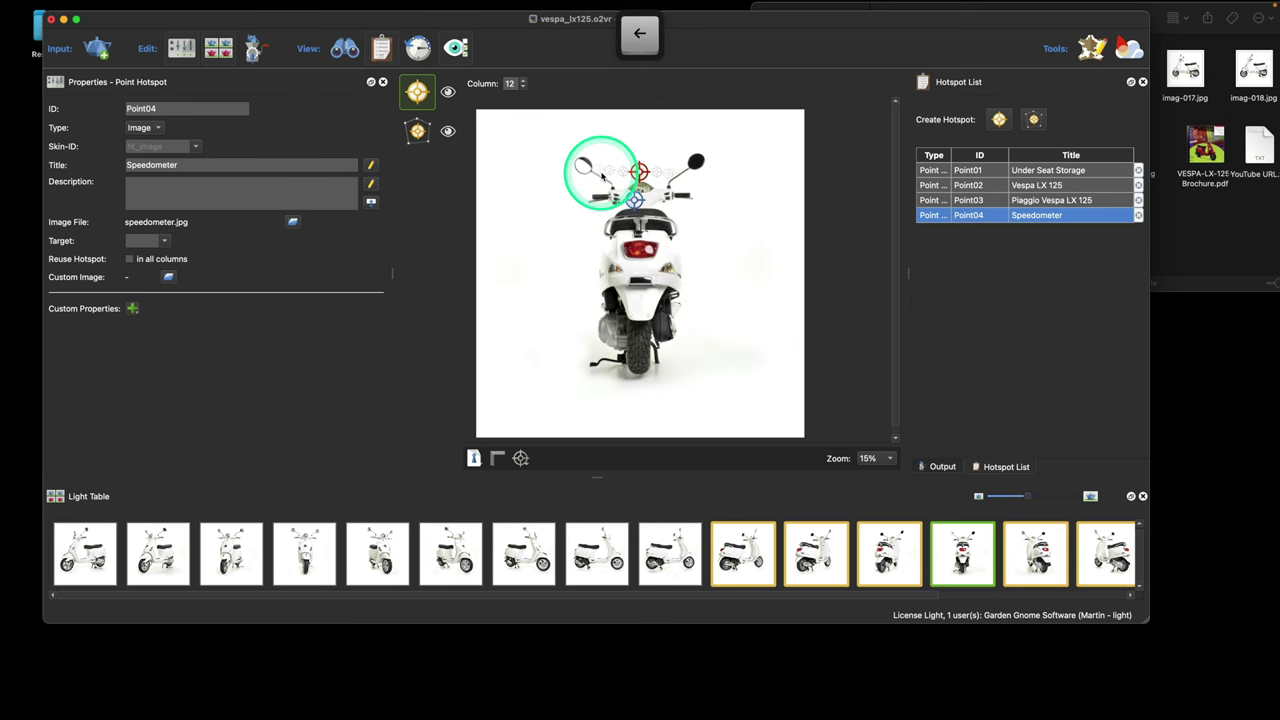
drag(602, 176, 633, 198)
key(Right)
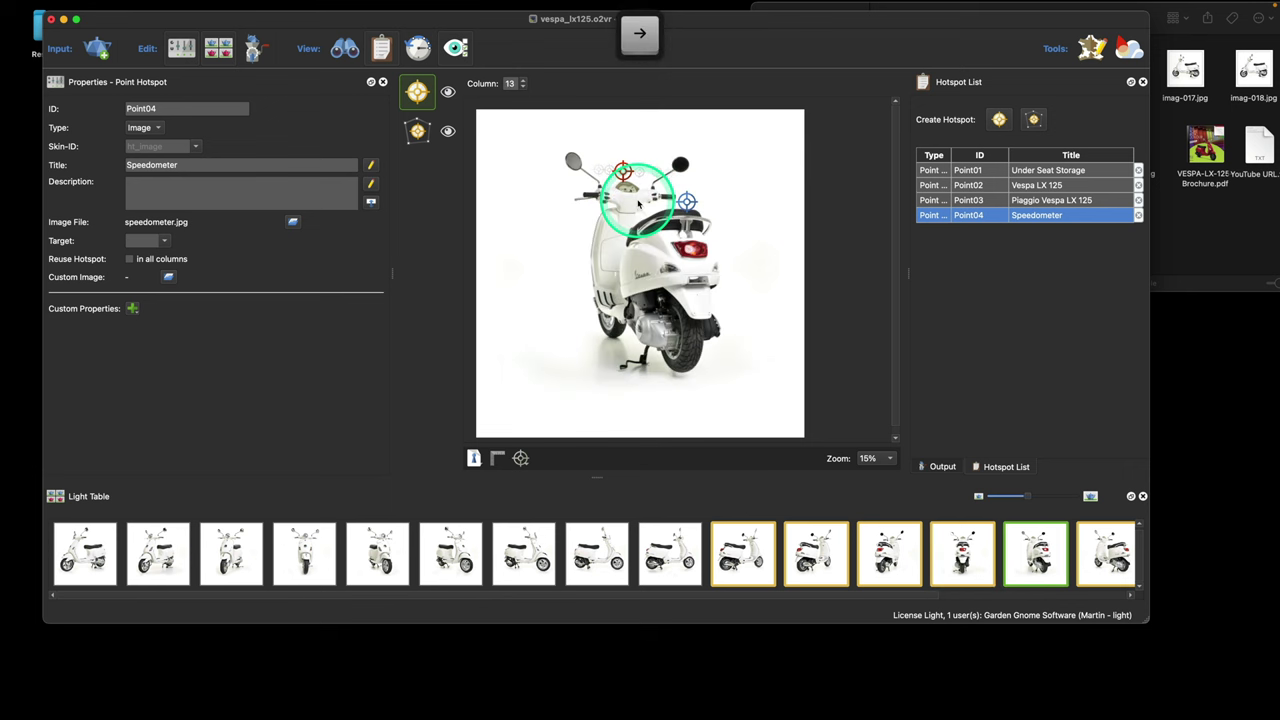
Generate the web output with the Speedometer hotspot included, overwriting the existing output file.
click(942, 467)
click(988, 238)
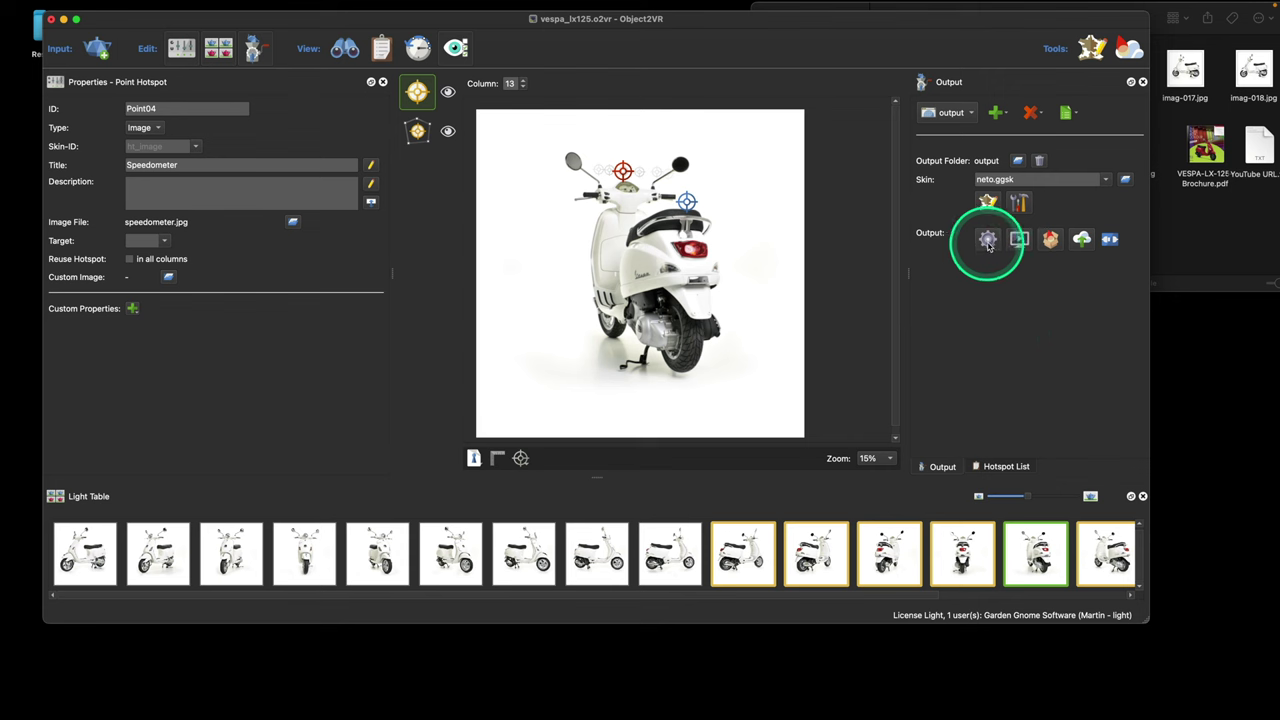
click(677, 261)
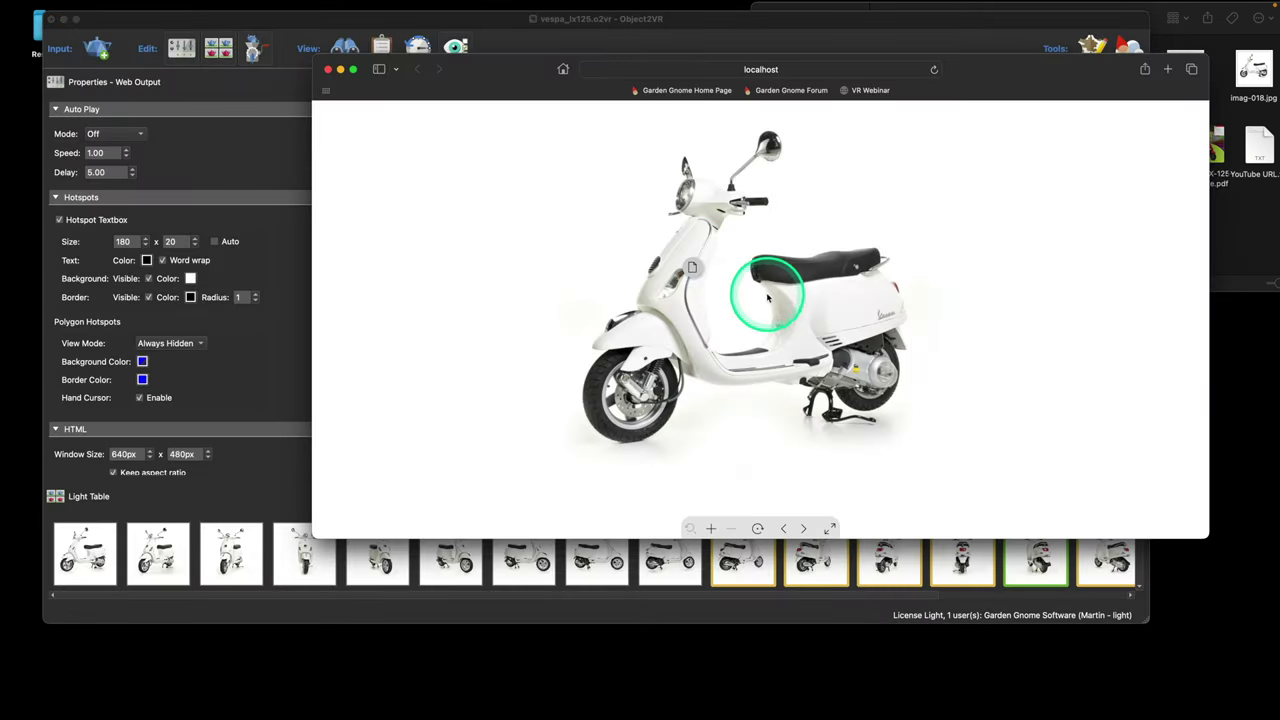
In the browser preview, rotate to the Speedometer hotspot, open its image popup, close it and rotate the scooter again.
drag(840, 312, 742, 310)
click(804, 188)
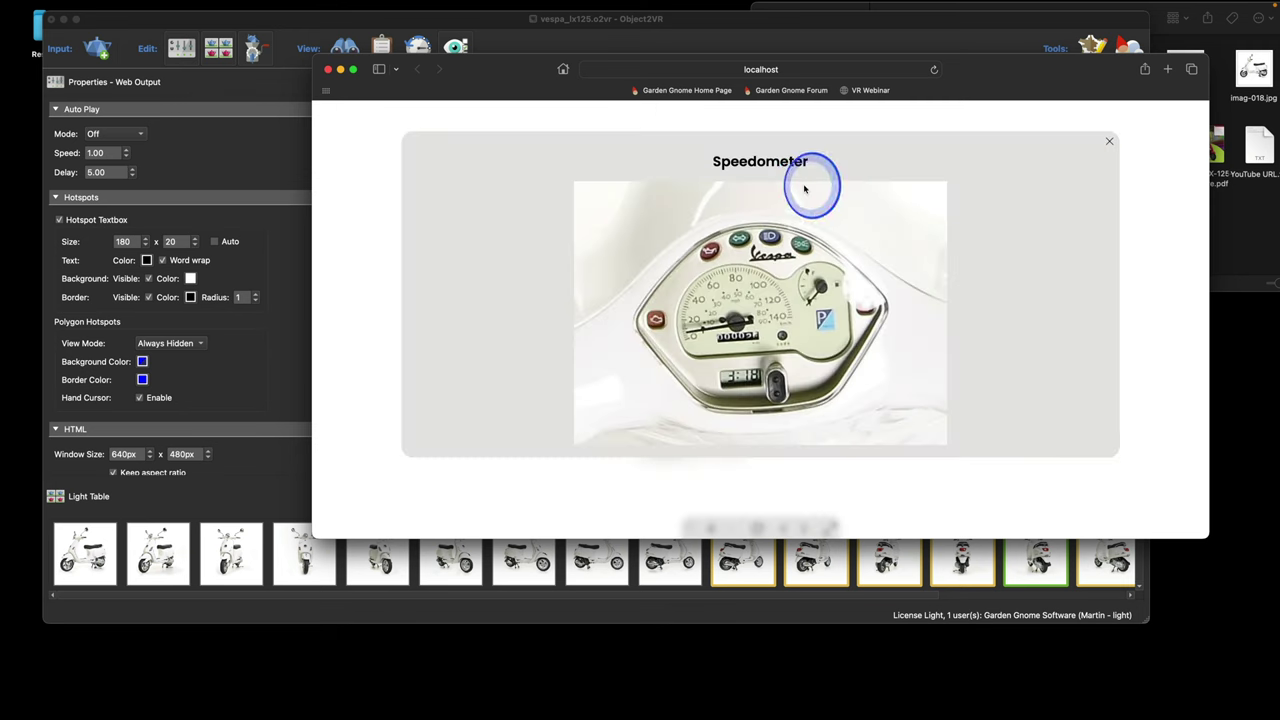
click(1109, 141)
drag(824, 298, 815, 328)
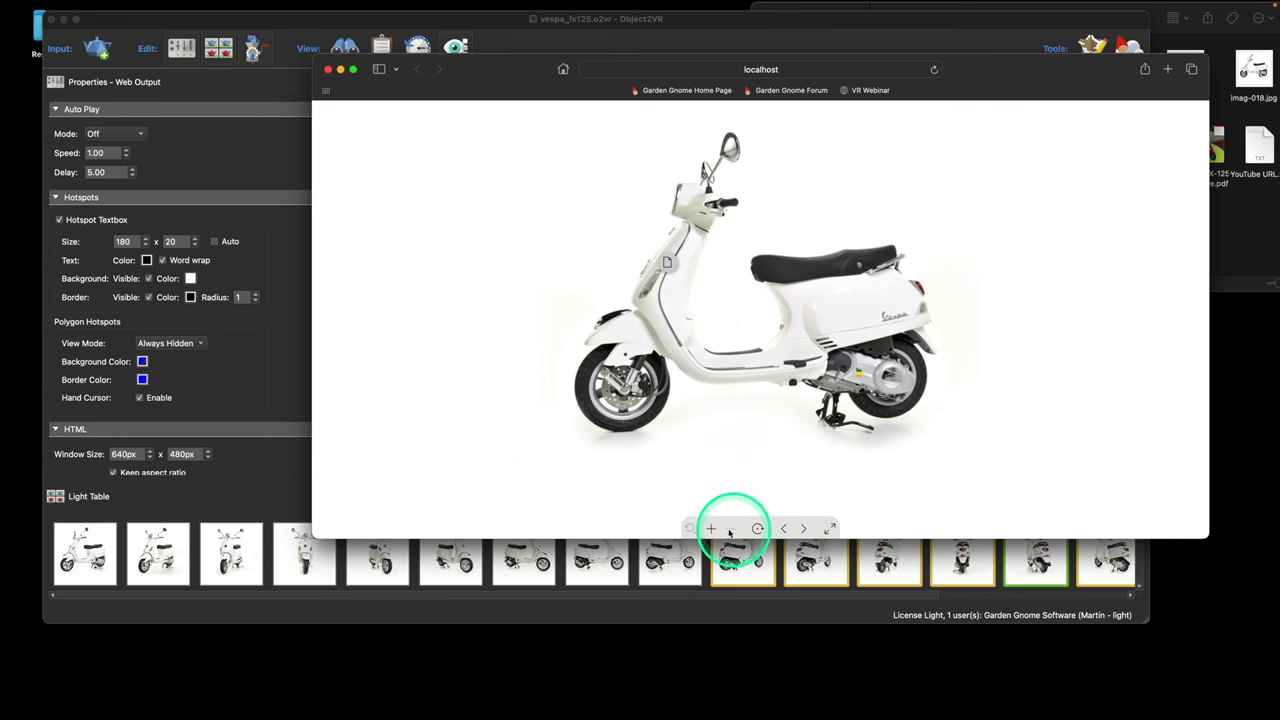
Test zooming in and out and moving the scooter in the preview, and close the preview window.
click(711, 529)
click(732, 529)
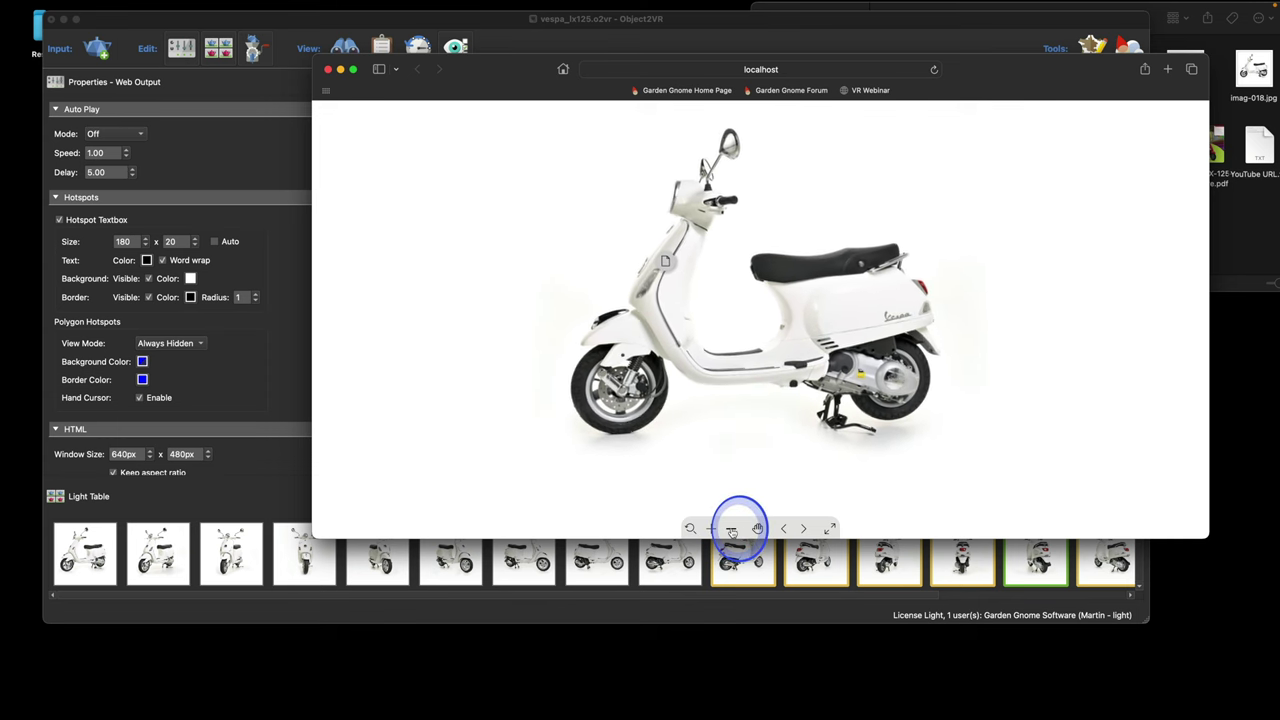
drag(803, 370, 776, 367)
click(327, 69)
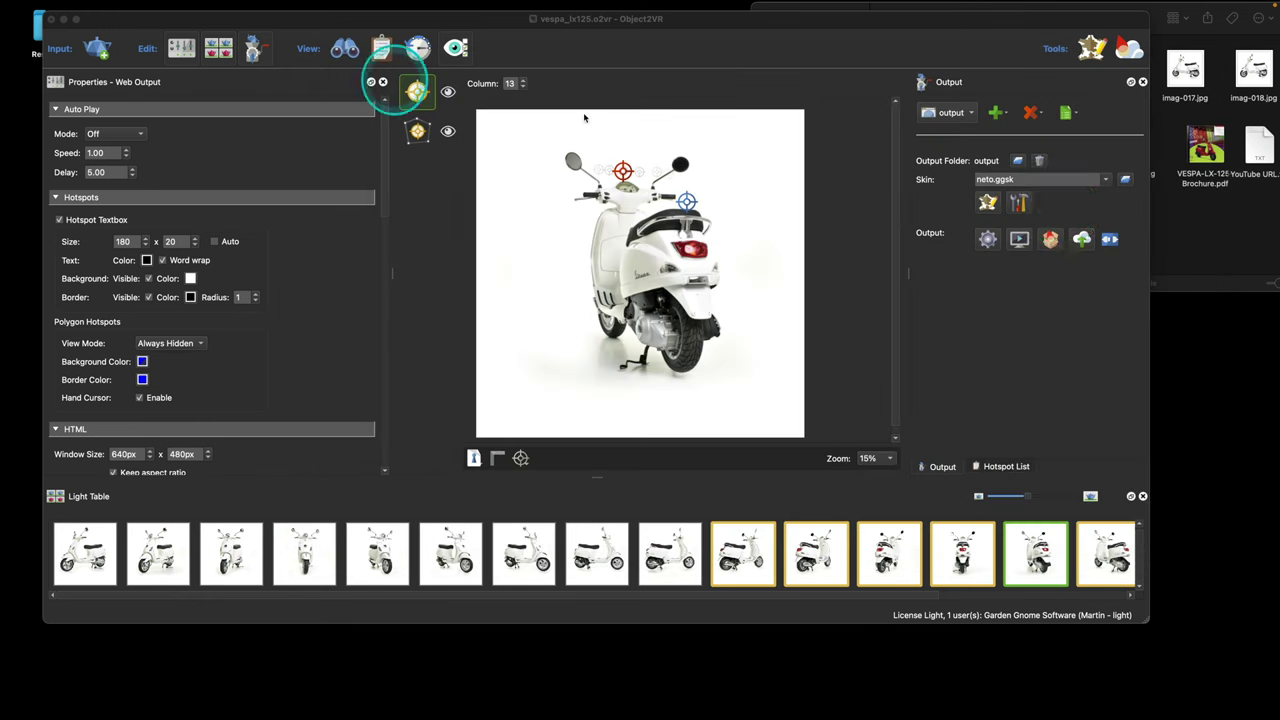
Review the neto.ggsk skin parameters, reopen the browser preview and rotate the scooter using the skin's controller.
click(1017, 204)
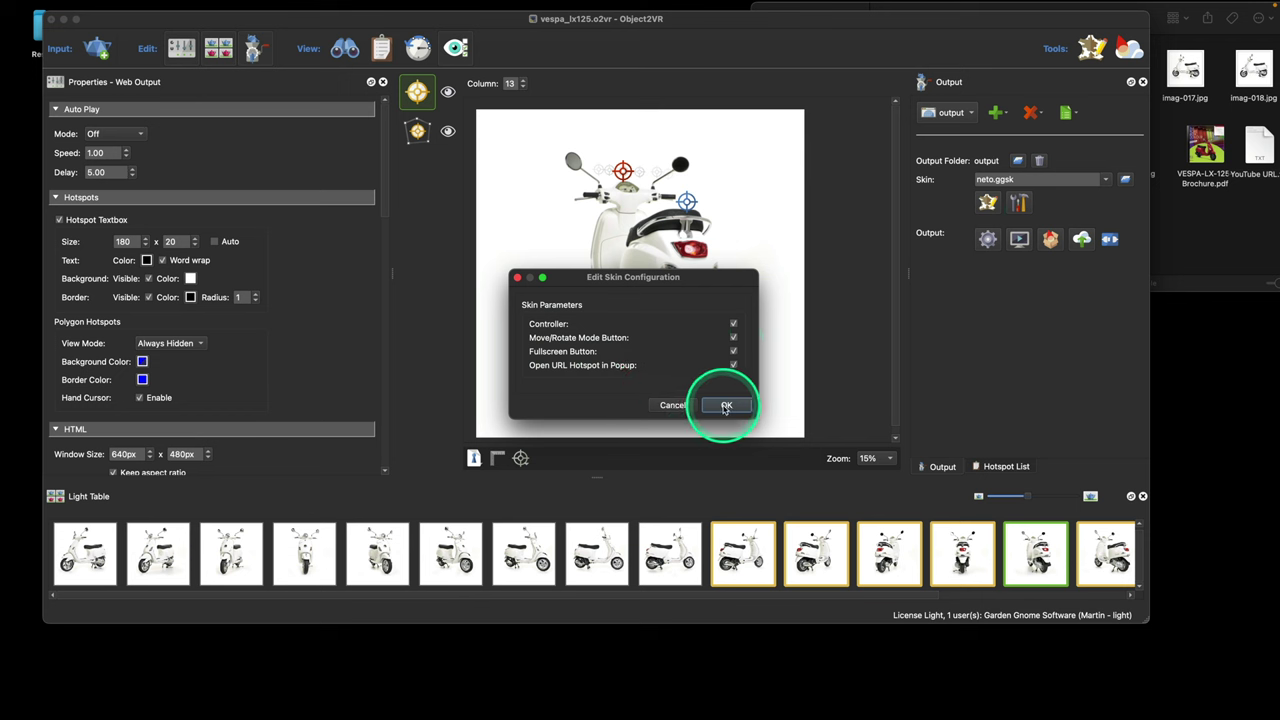
click(726, 405)
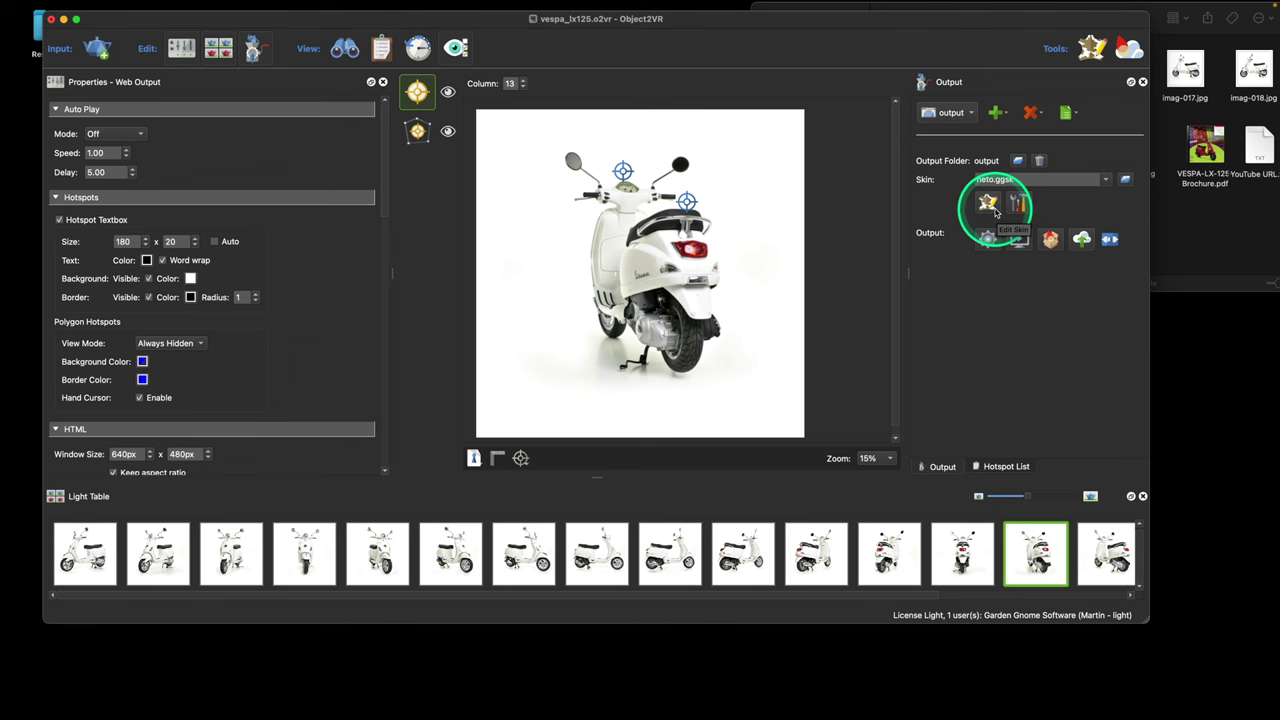
click(1018, 239)
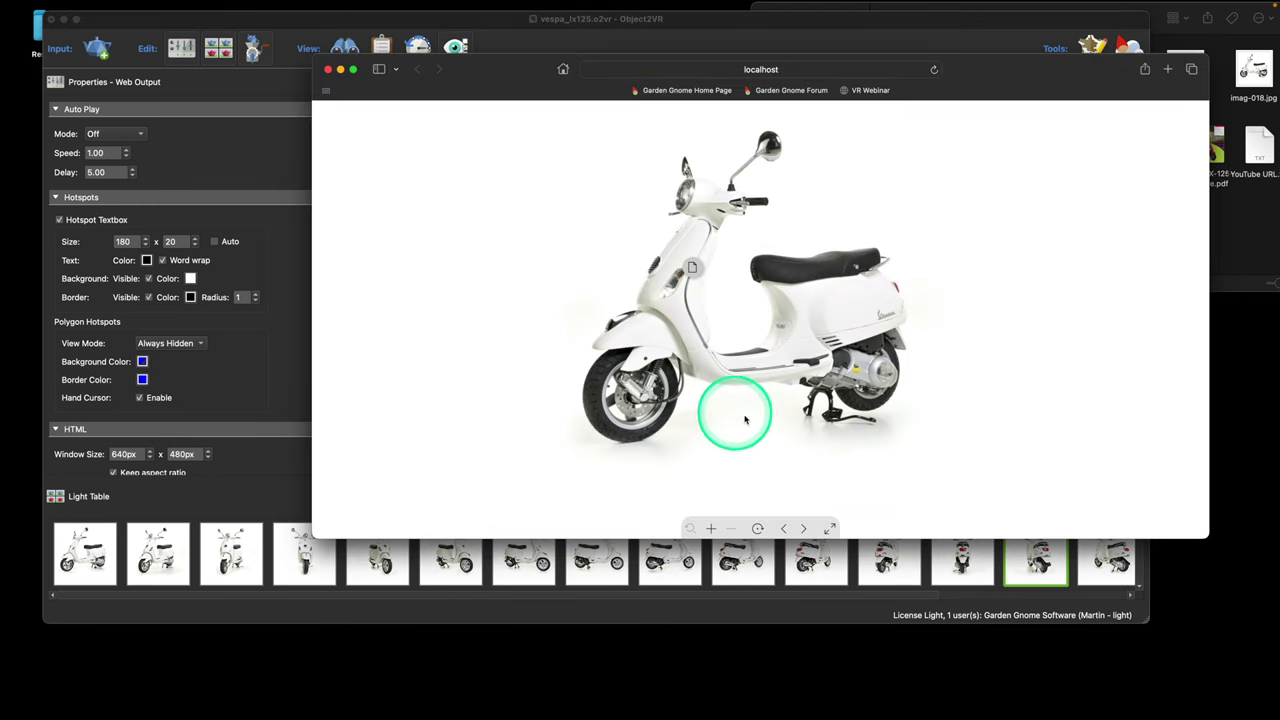
click(800, 528)
click(802, 528)
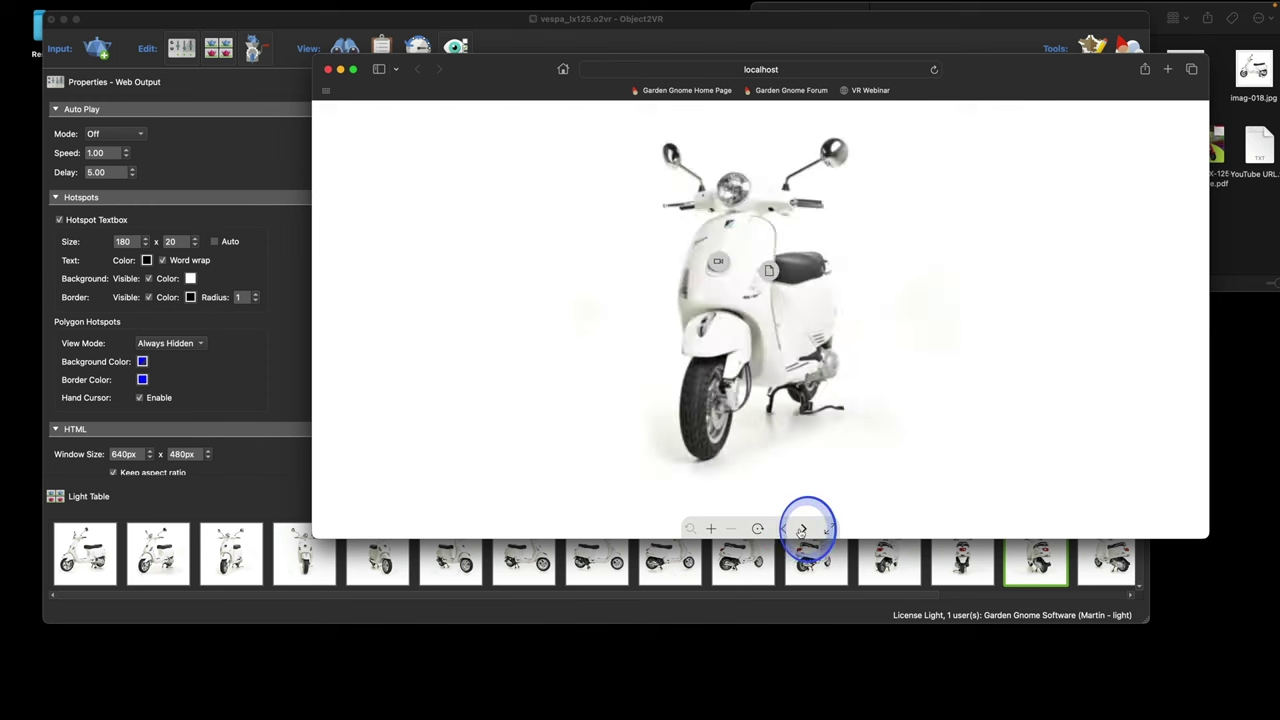
click(801, 528)
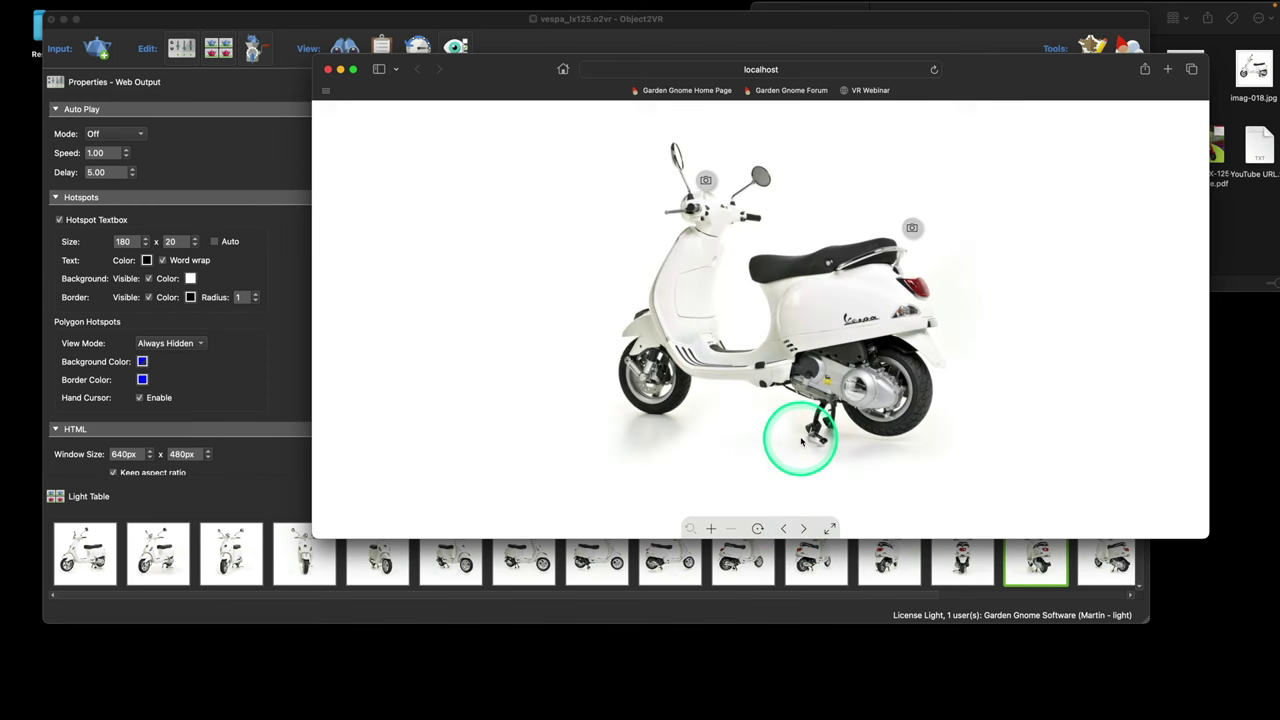
click(803, 528)
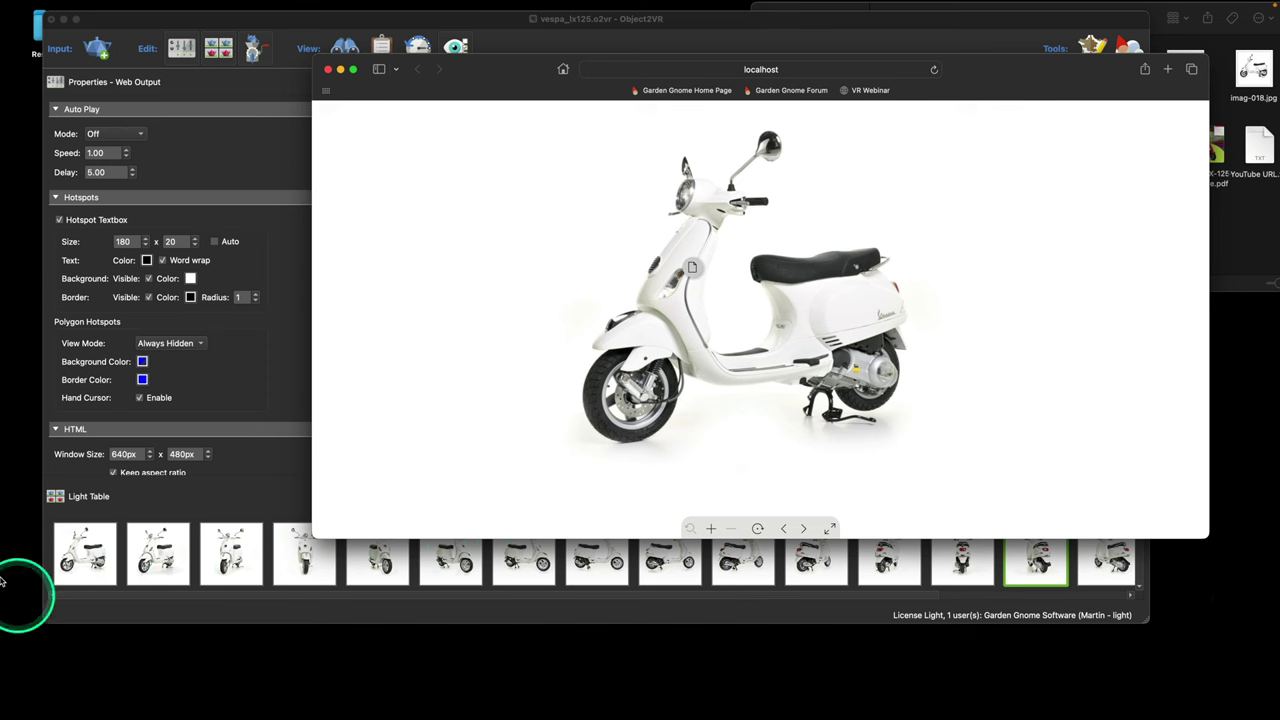
Rotate the scooter directly in the preview to check its continuous turning, and close the preview window.
drag(878, 348, 623, 386)
drag(894, 337, 746, 343)
click(328, 69)
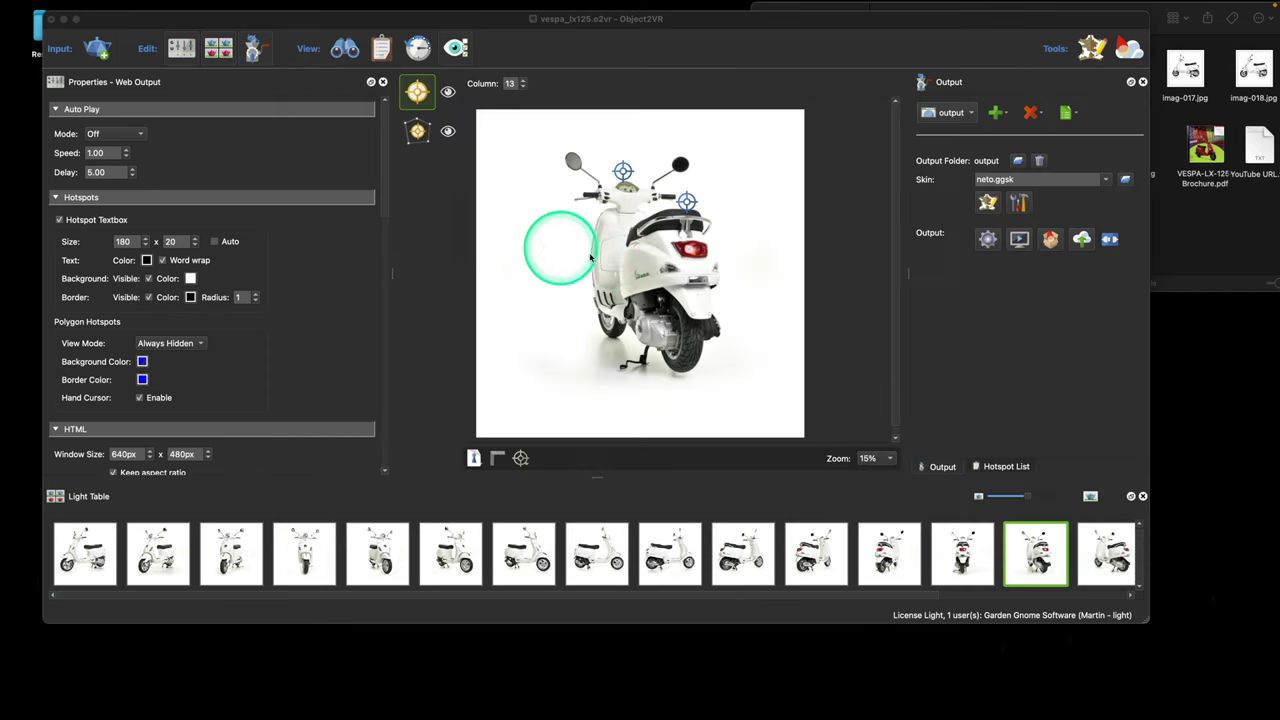
Turn off horizontal wrap in the project's viewing parameters.
click(558, 255)
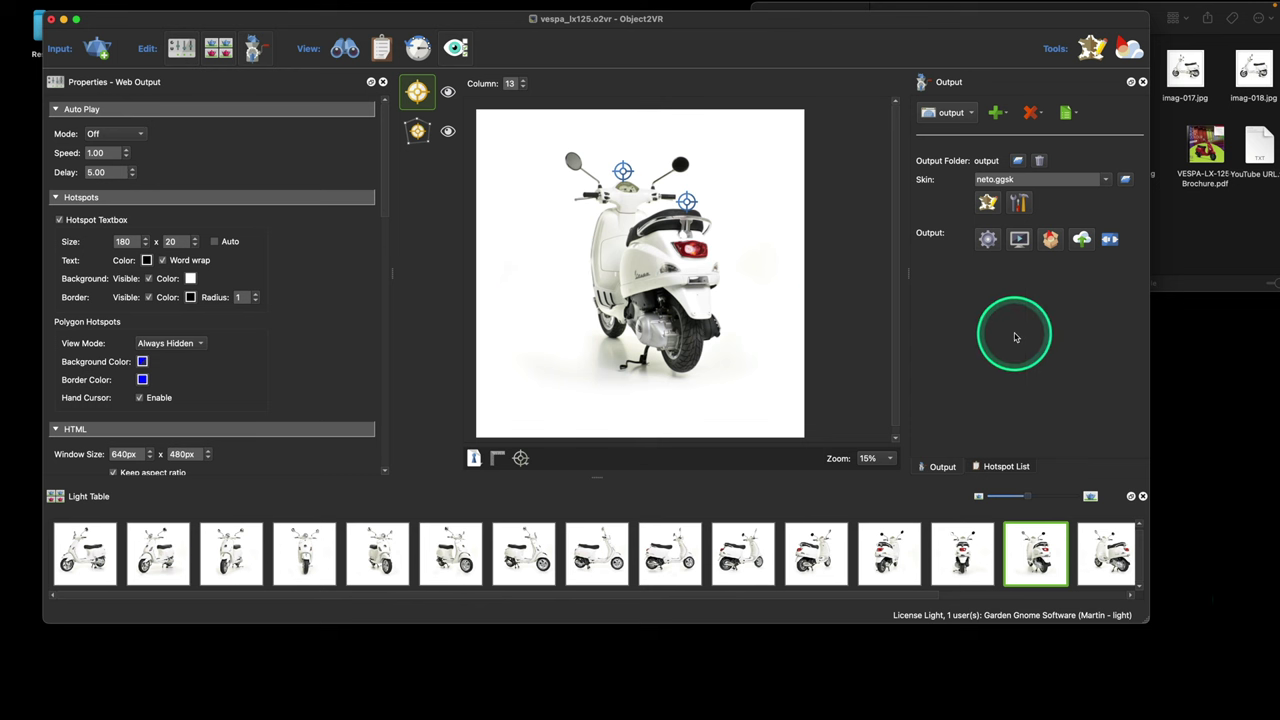
click(417, 90)
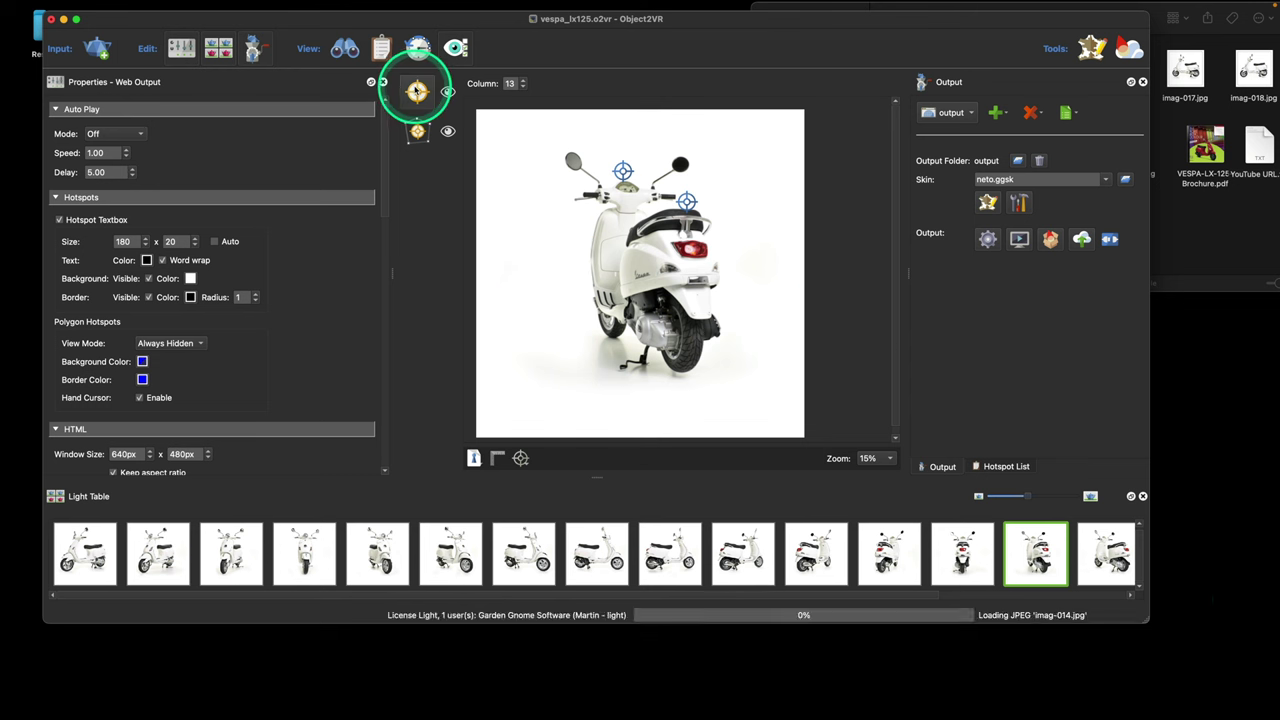
click(522, 254)
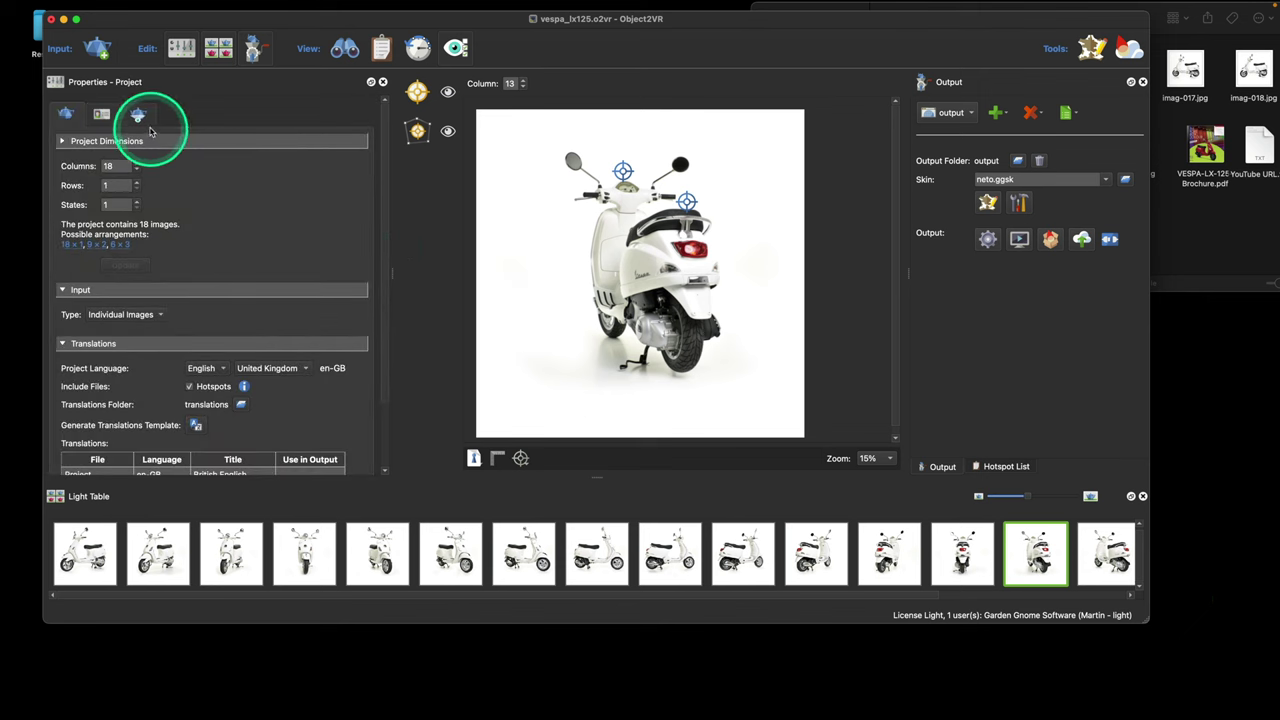
click(137, 113)
scroll(250, 330, down, 3)
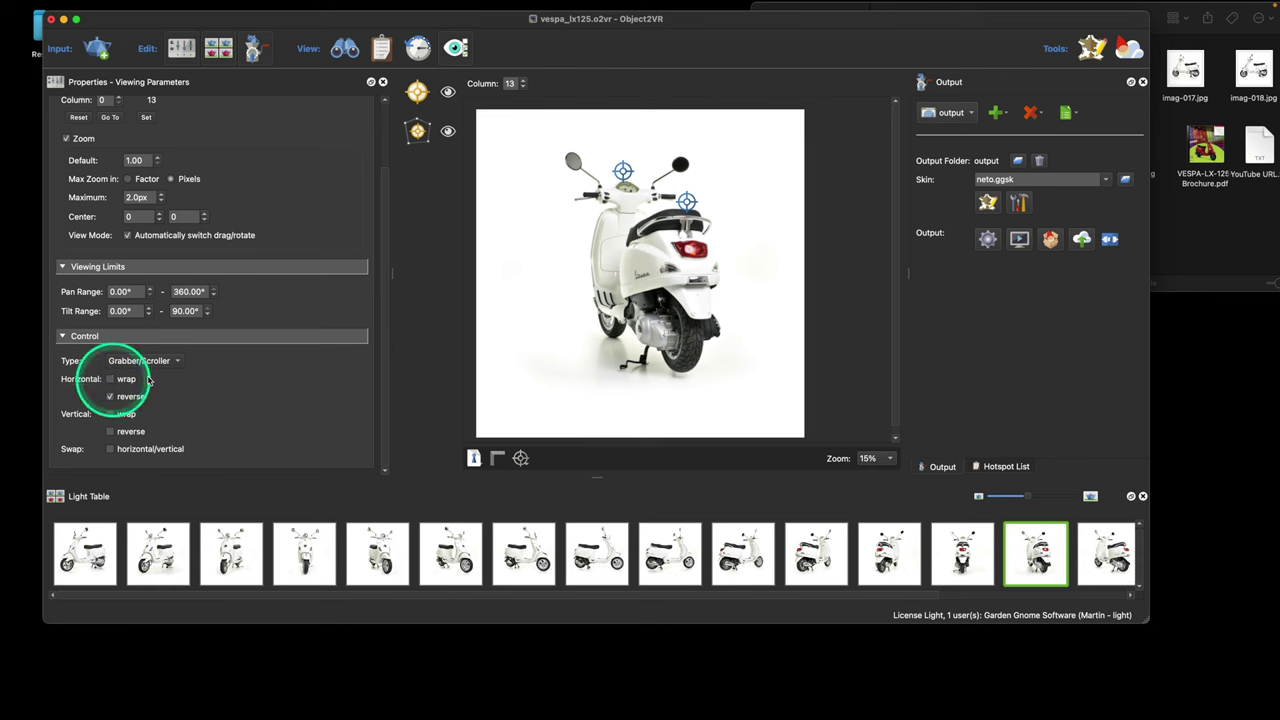
Regenerate the web output, overwriting the existing file, and test the rotation in both directions in the browser preview.
click(988, 240)
click(690, 262)
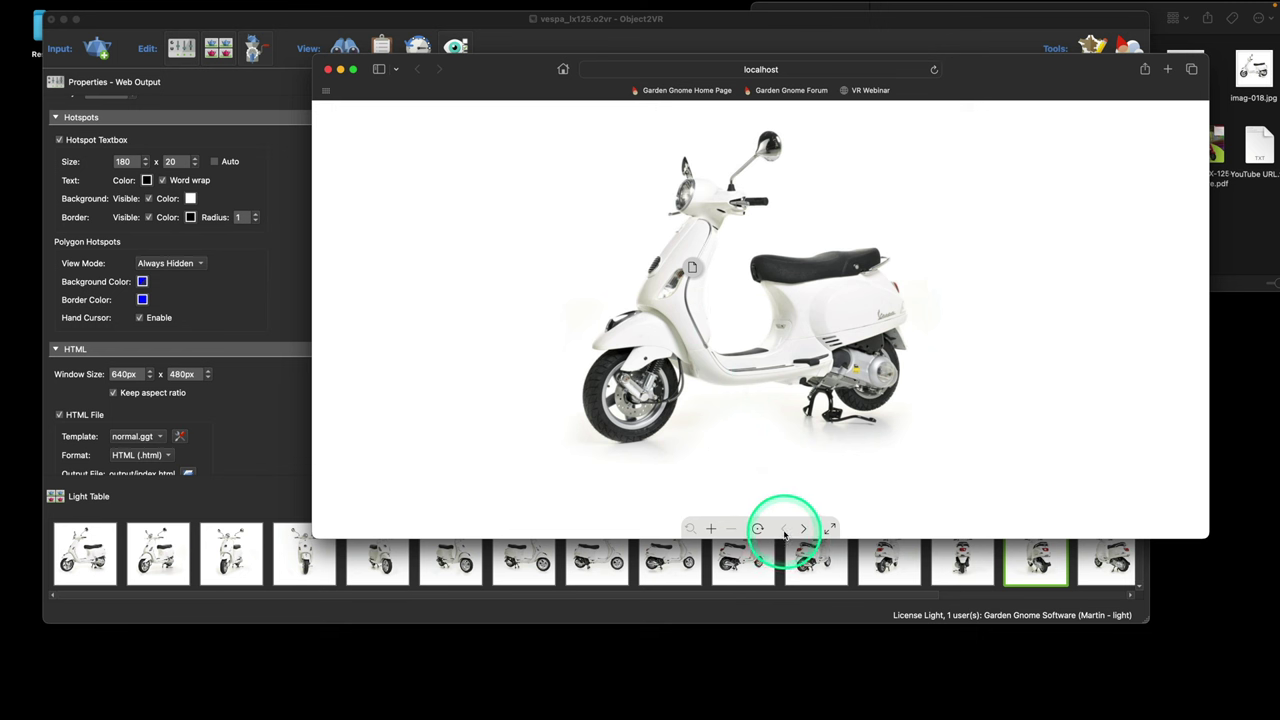
click(797, 528)
drag(771, 400, 700, 383)
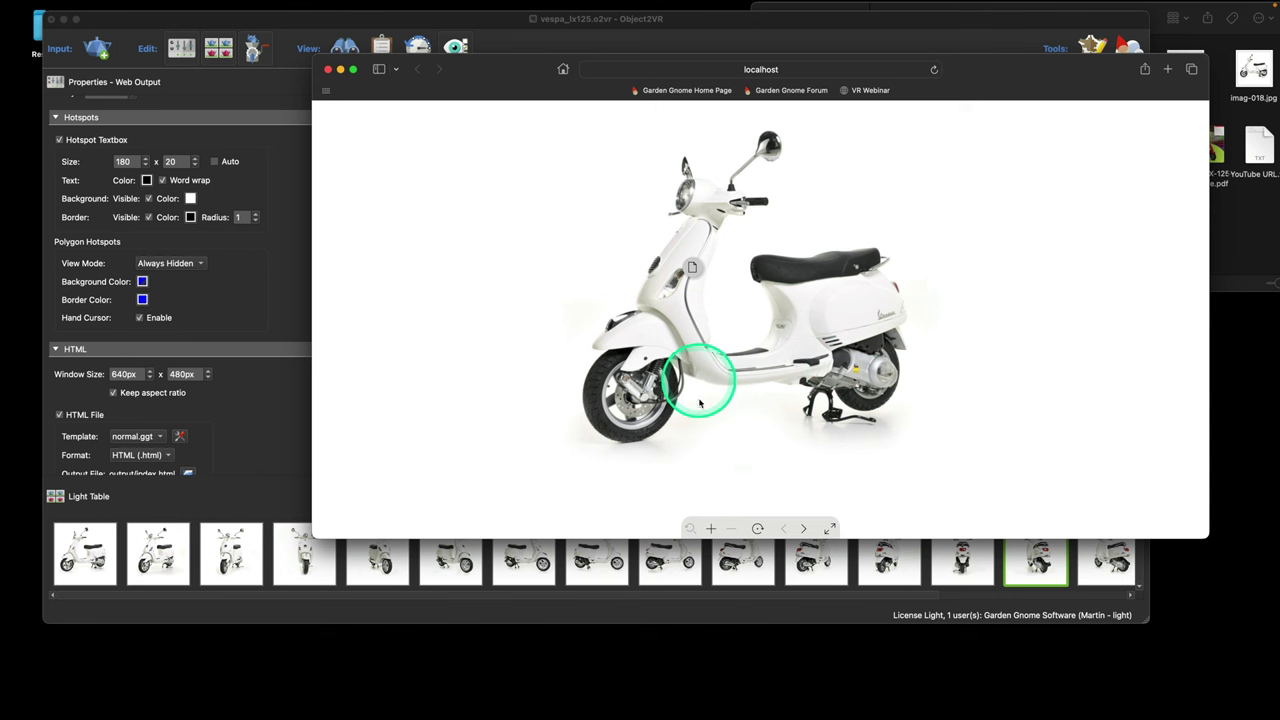
click(804, 531)
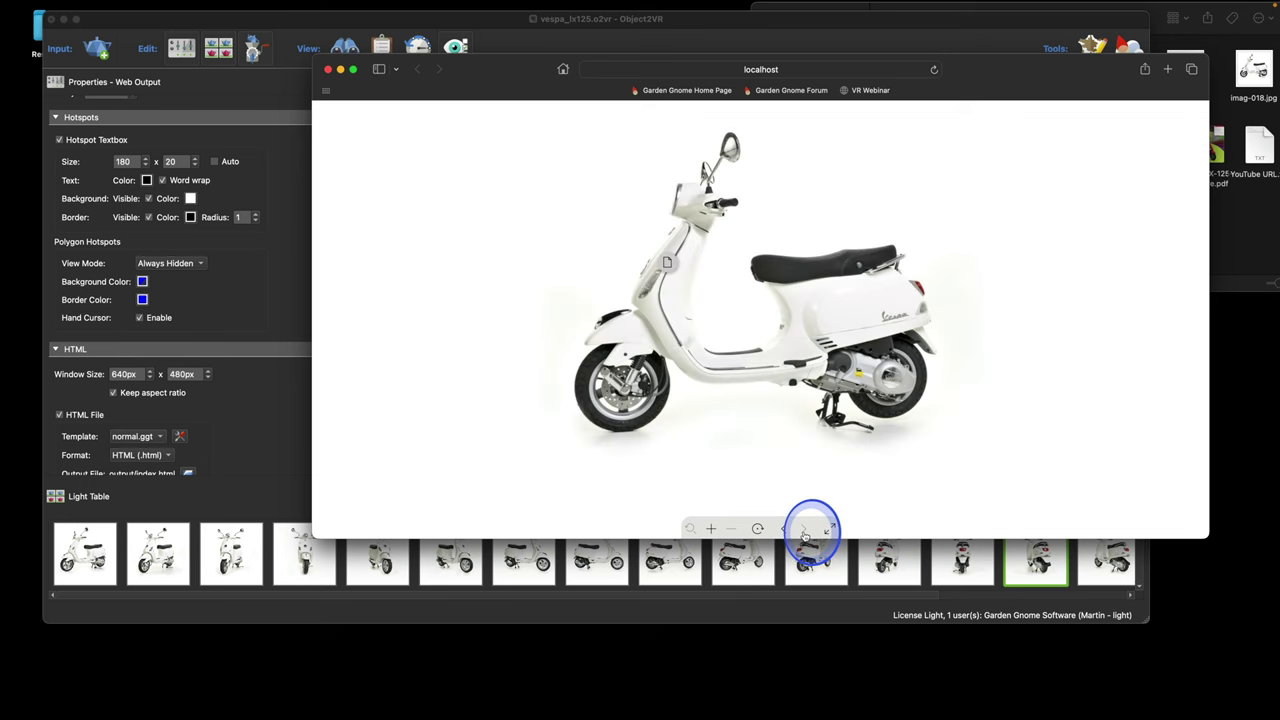
Rotate the scooter both ways directly in the browser preview, stopping at the front view, and close the preview window.
drag(850, 345, 600, 360)
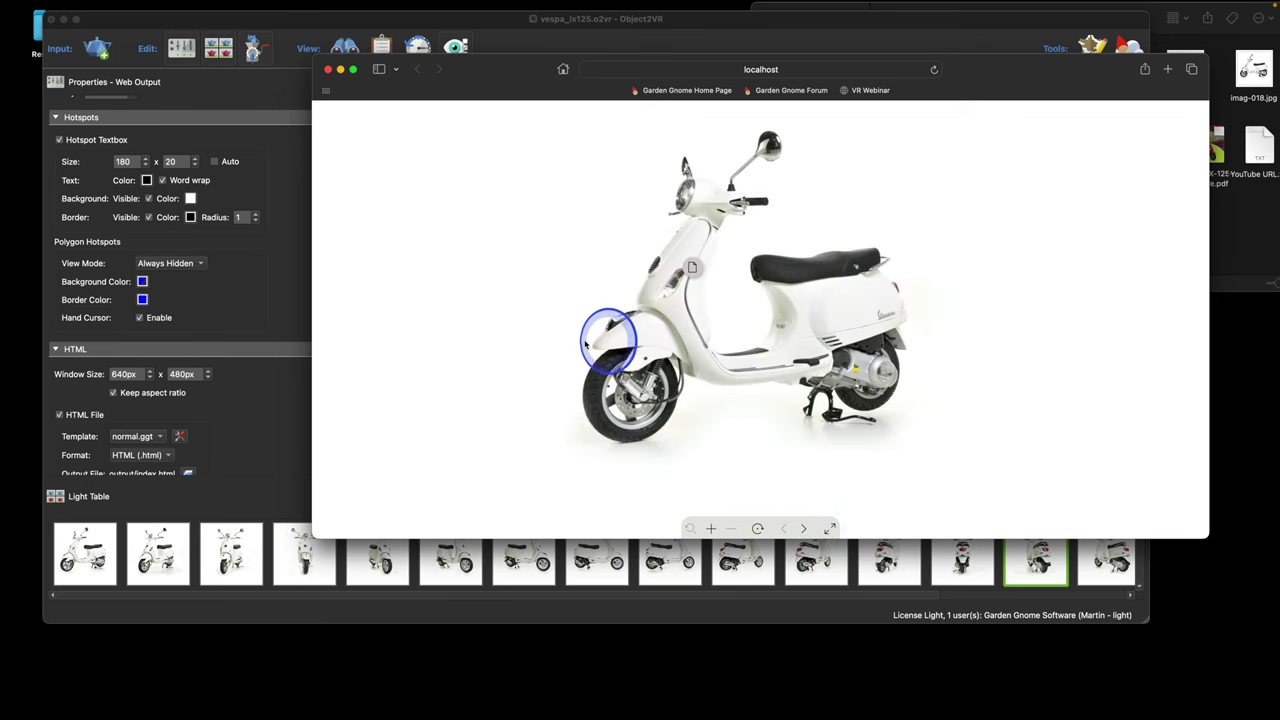
drag(500, 339, 790, 376)
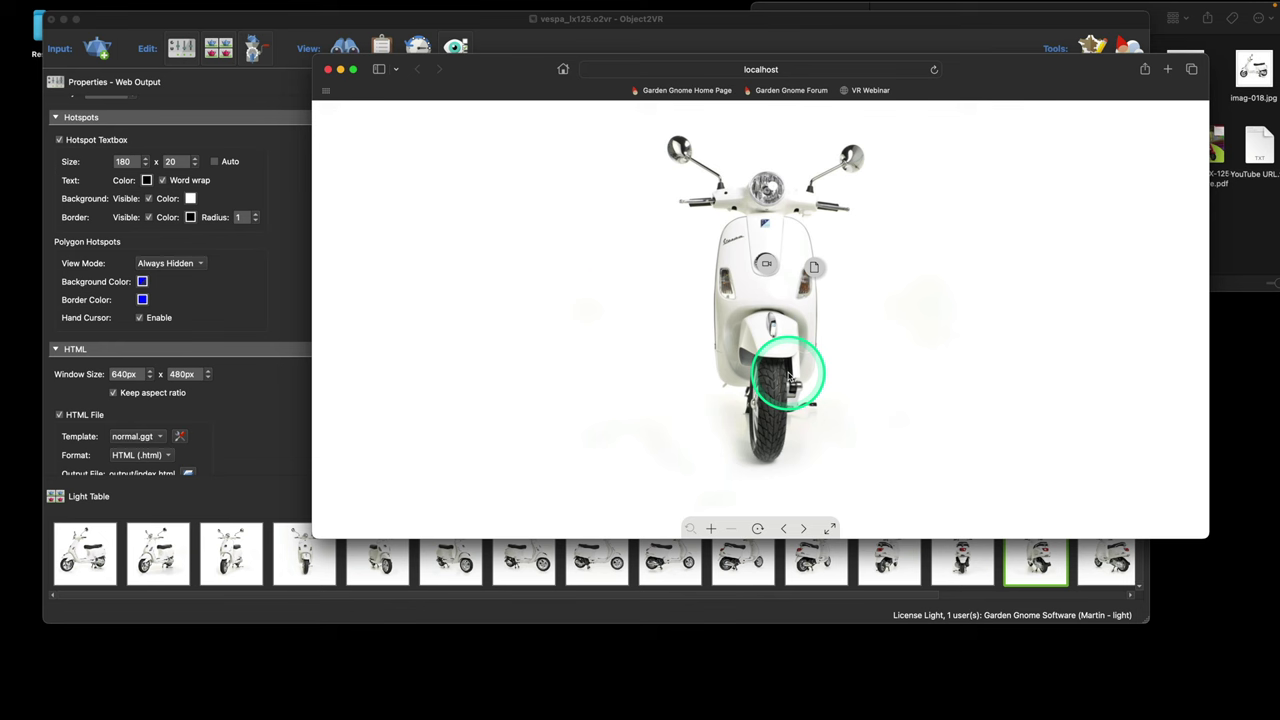
mouse_move(793, 352)
mouse_down()
mouse_move(754, 349)
mouse_move(838, 355)
mouse_move(745, 357)
mouse_move(845, 358)
mouse_move(786, 360)
mouse_up()
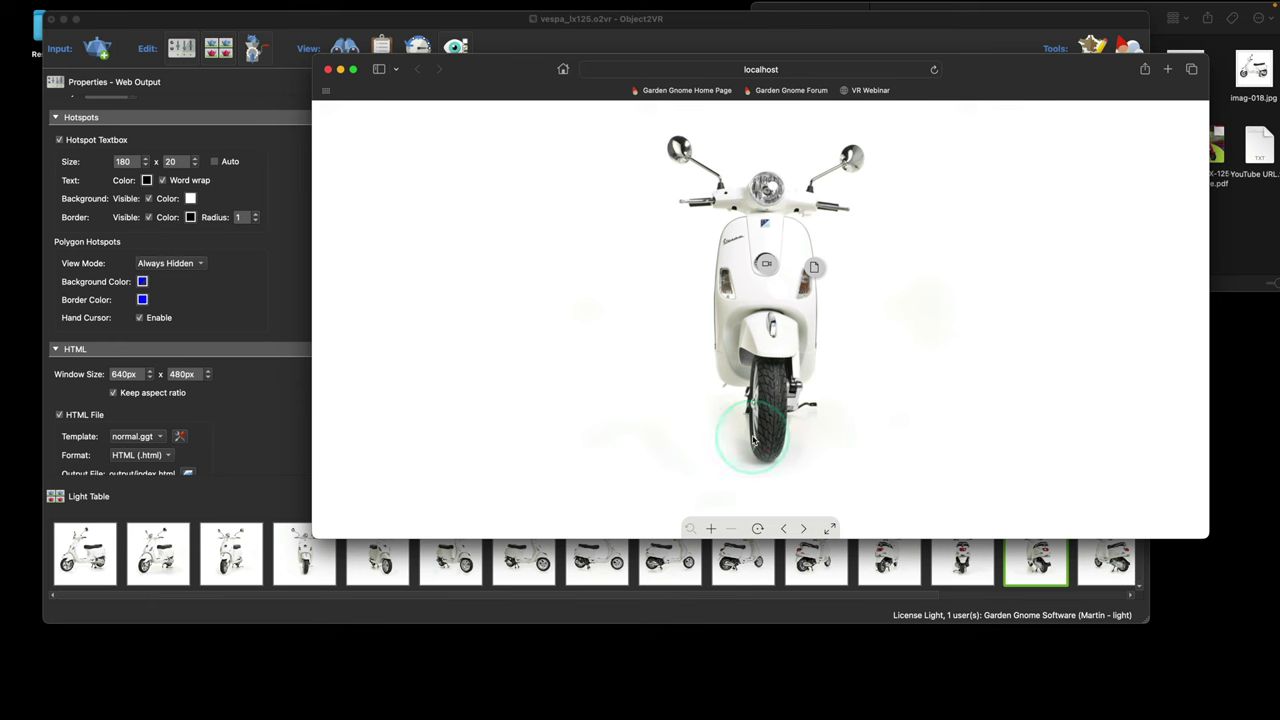
drag(786, 363, 690, 296)
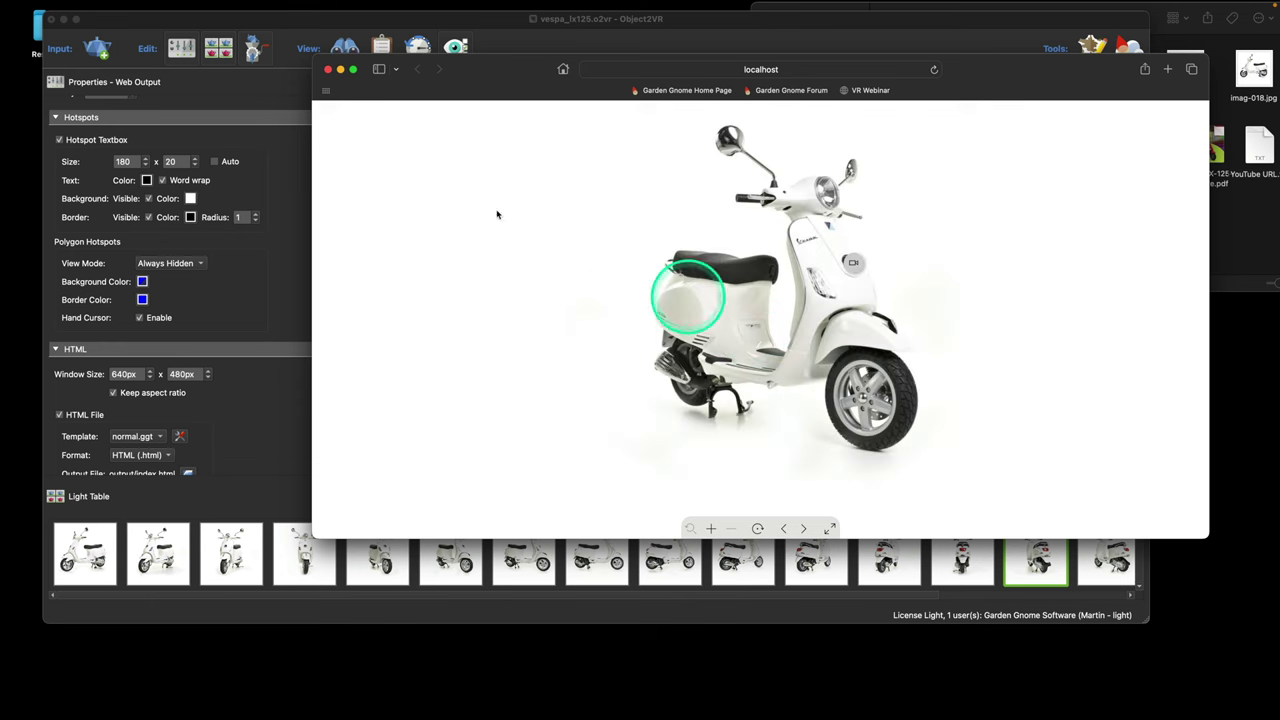
click(328, 70)
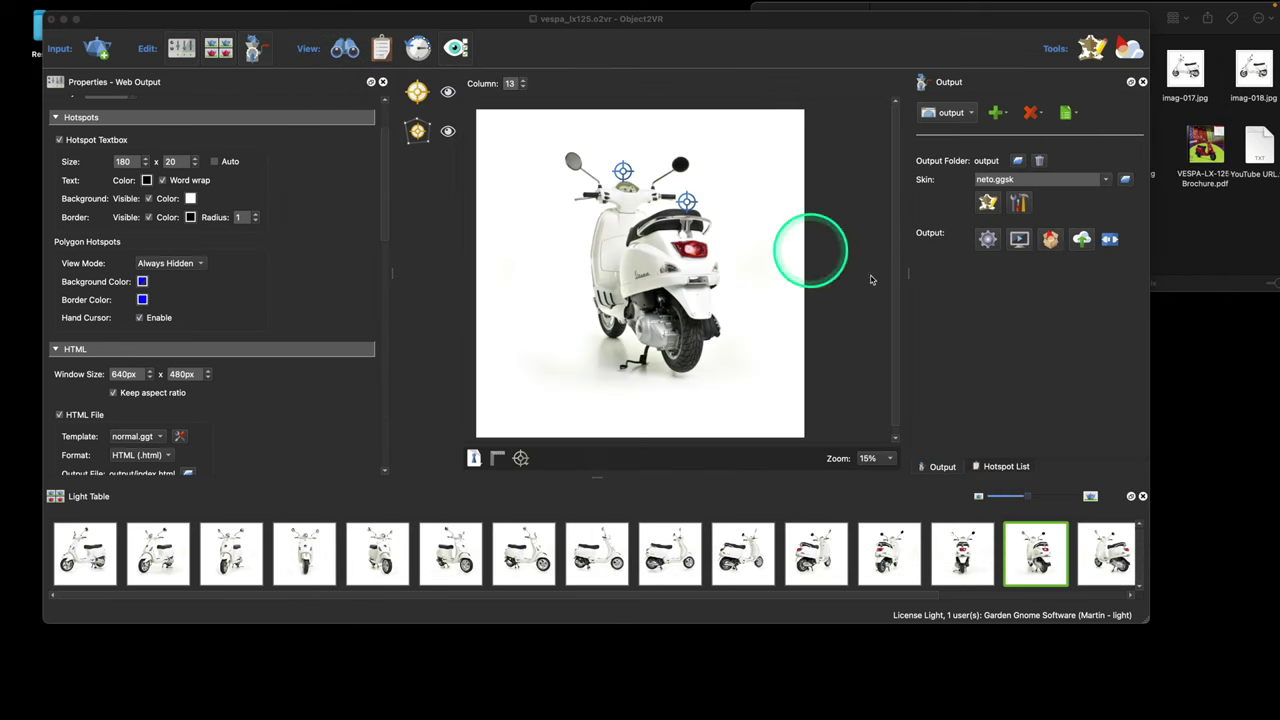
click(1005, 324)
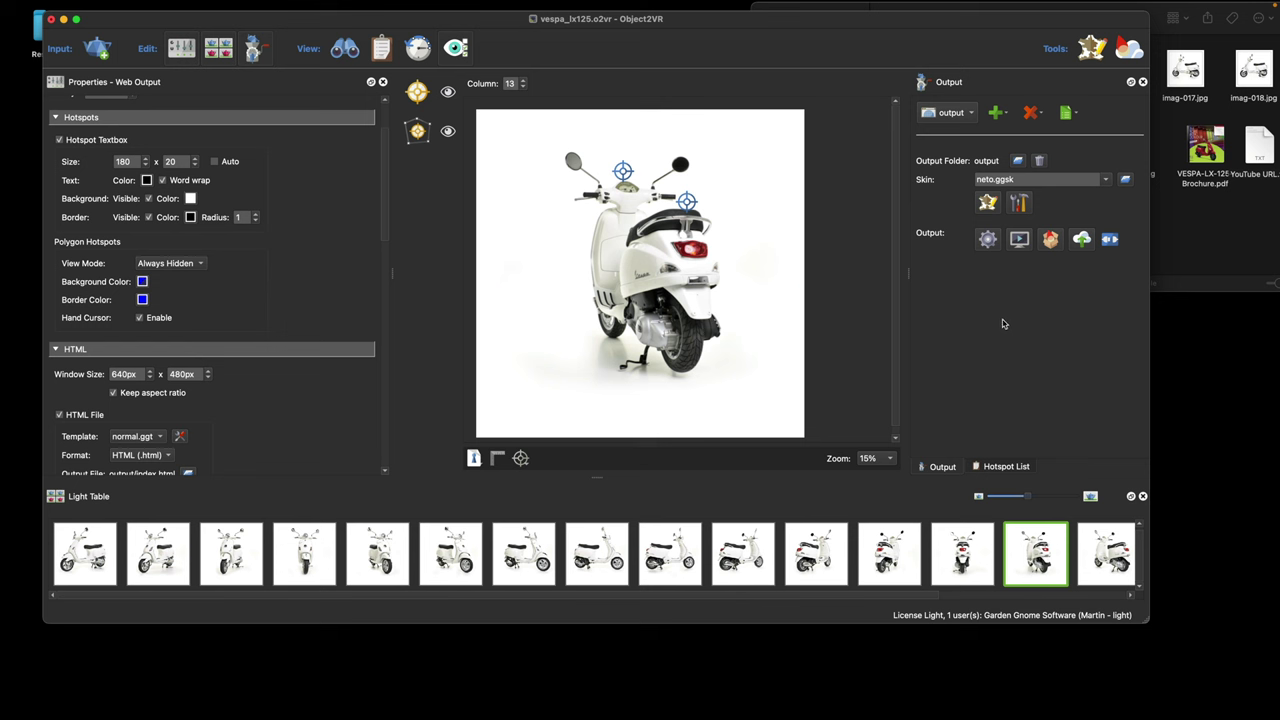
Switch the output skin to venis.ggsk and review its skin parameters without changing them.
click(1098, 179)
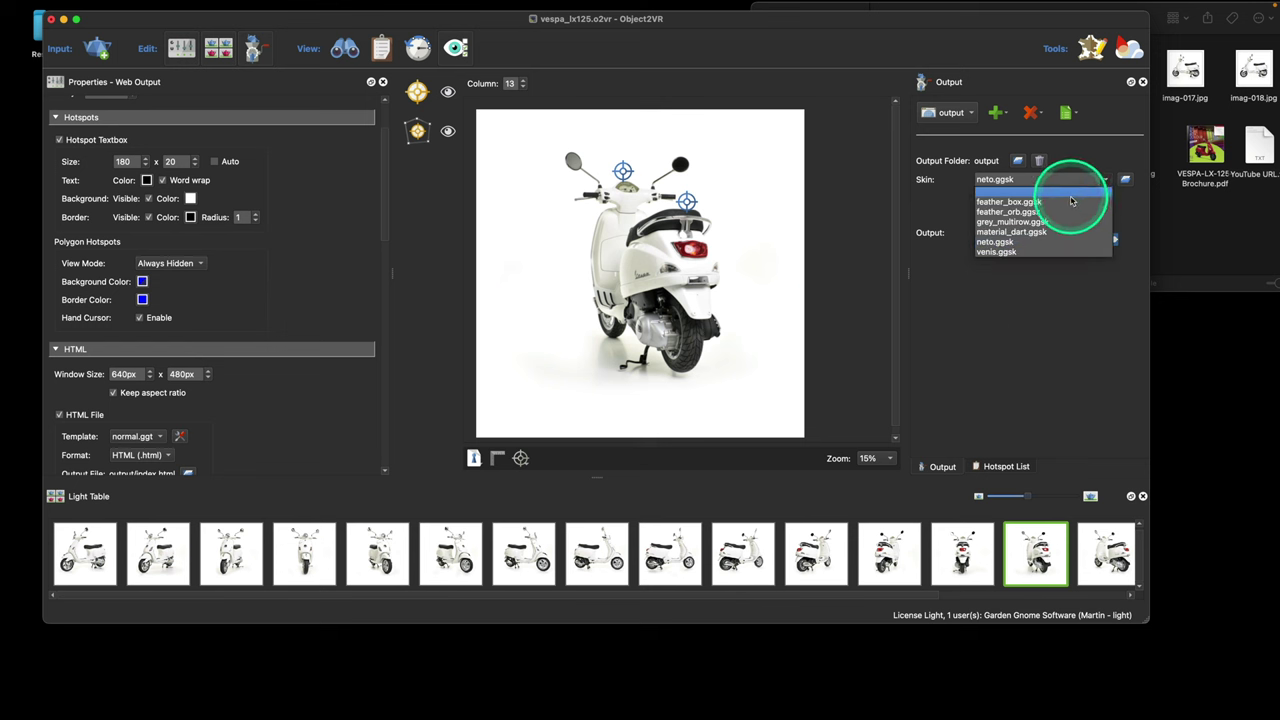
click(1052, 251)
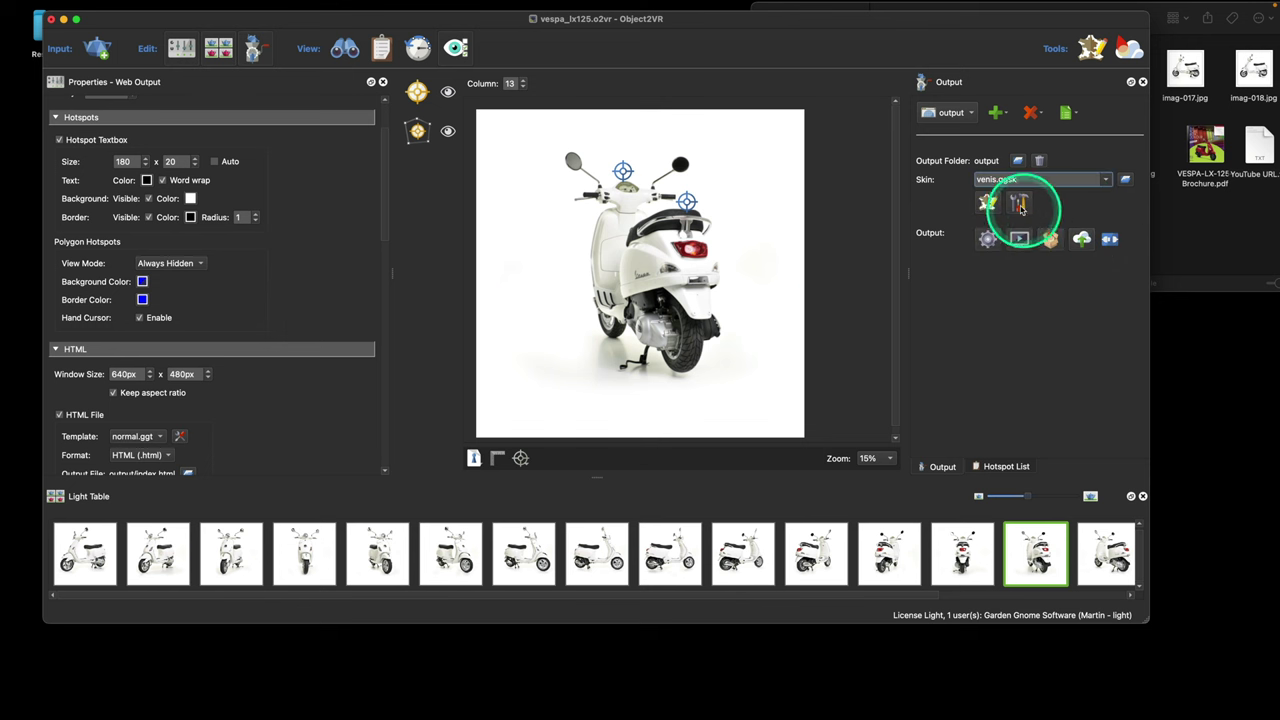
click(1020, 205)
click(672, 423)
click(964, 282)
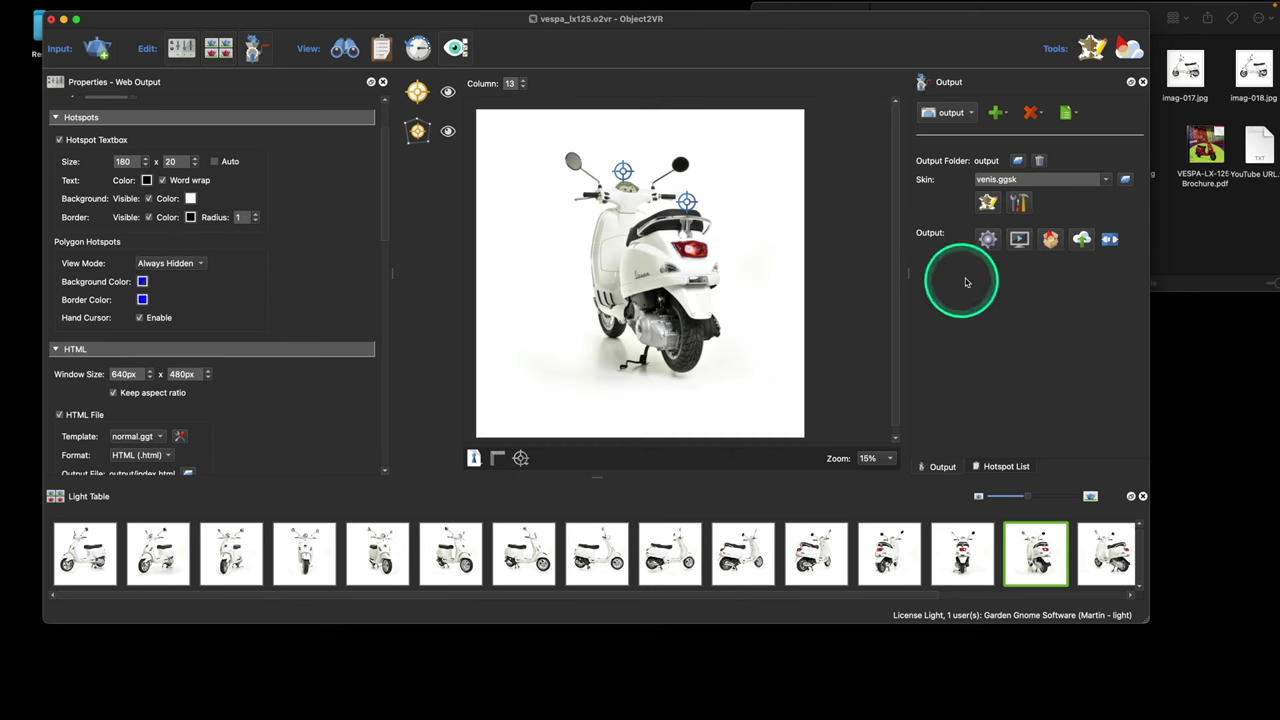
click(1018, 203)
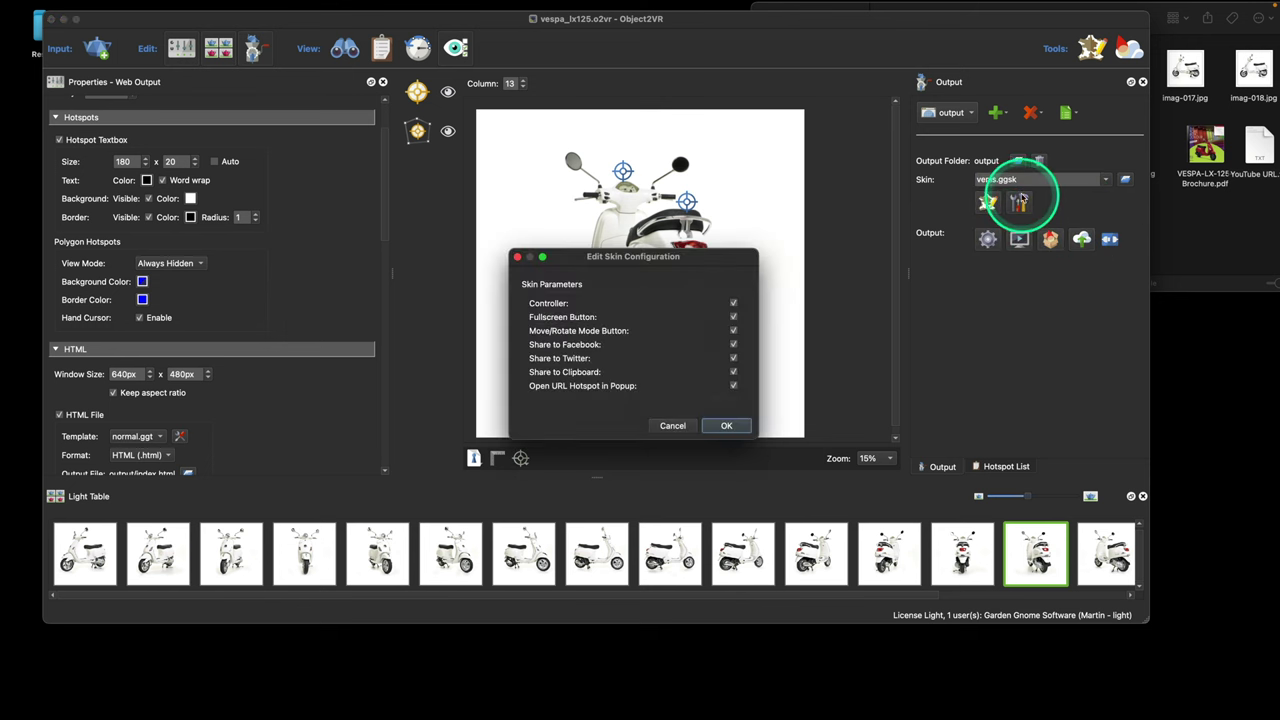
click(672, 423)
Select the feather_box.ggsk skin and set its modified accent color to bright green, #00ff00.
click(1066, 184)
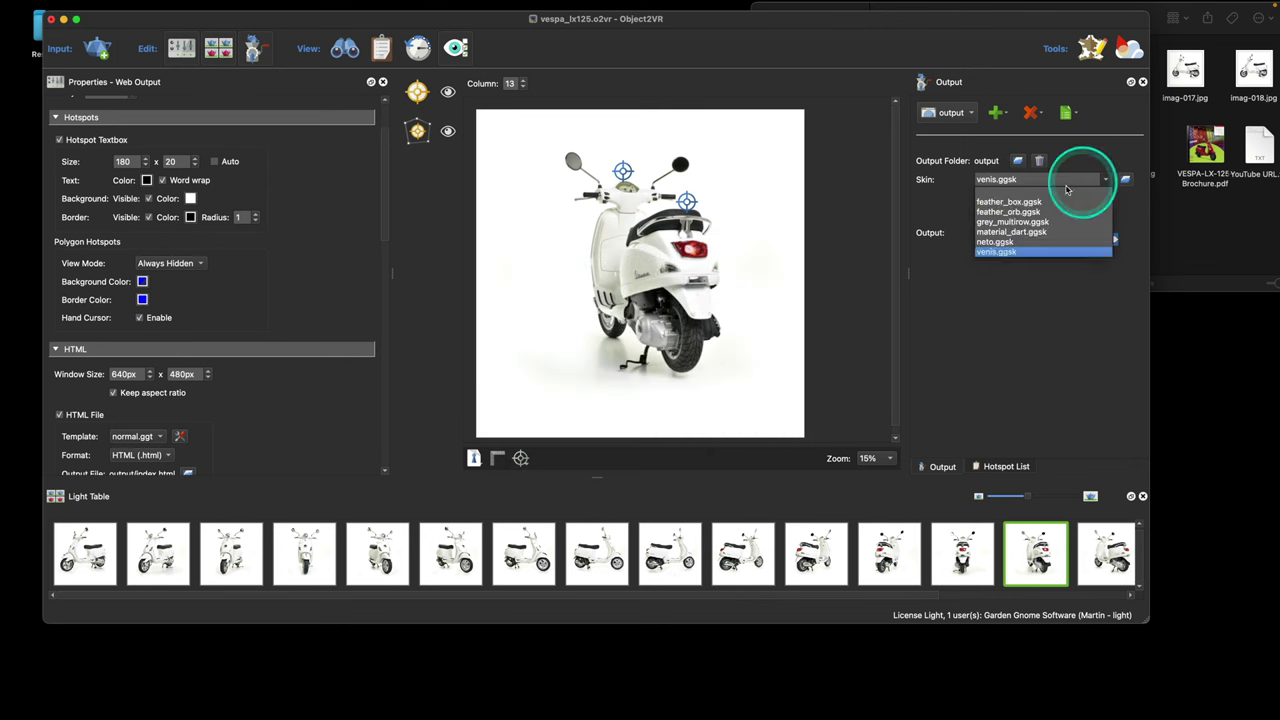
click(1009, 201)
click(1019, 204)
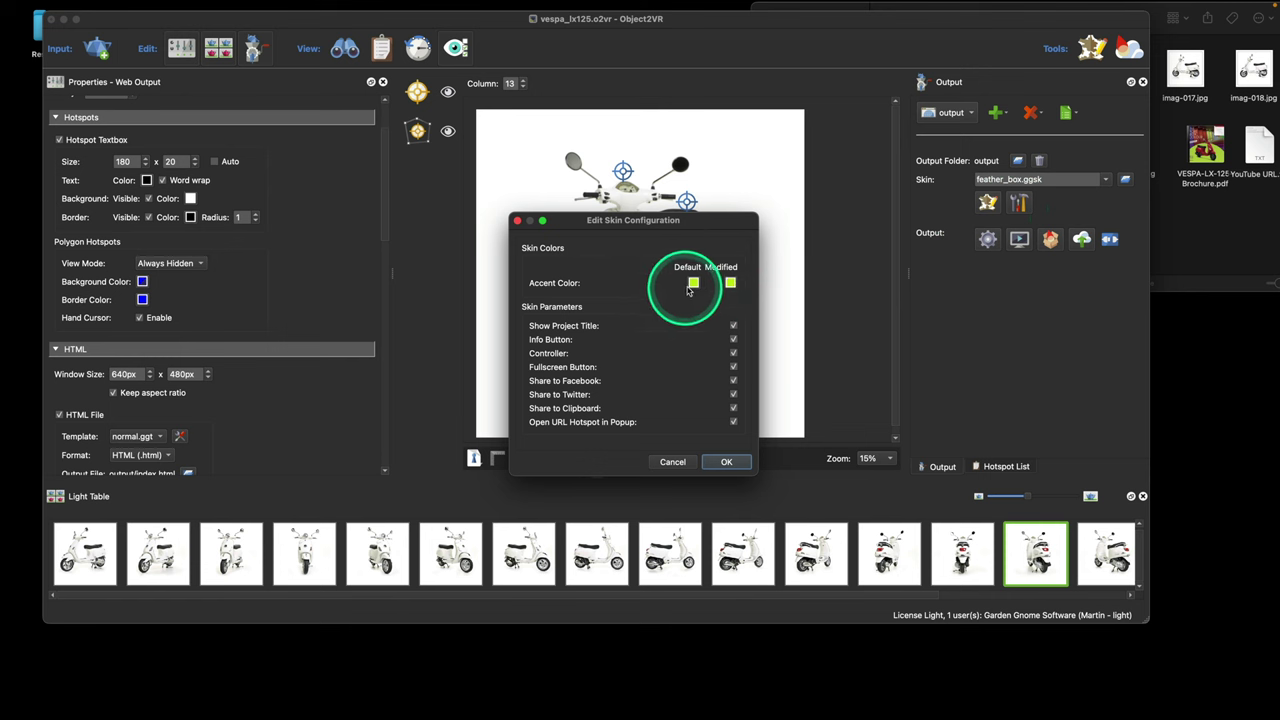
click(730, 284)
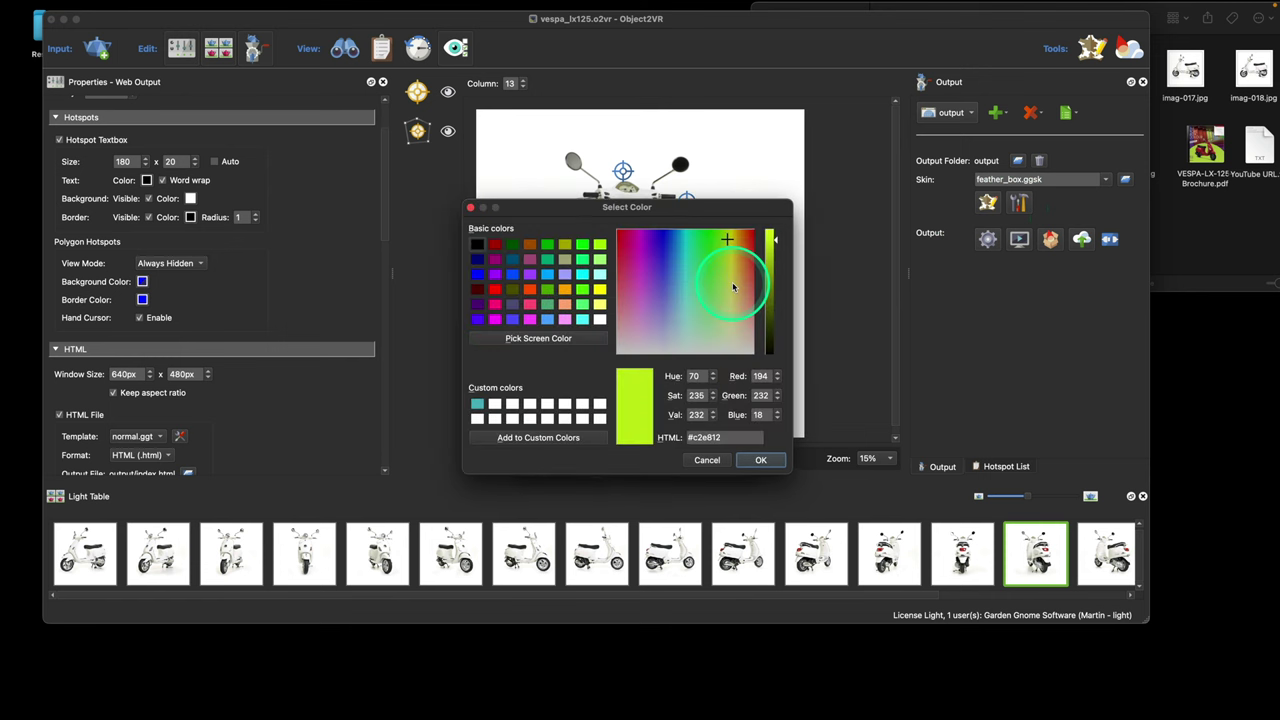
click(582, 244)
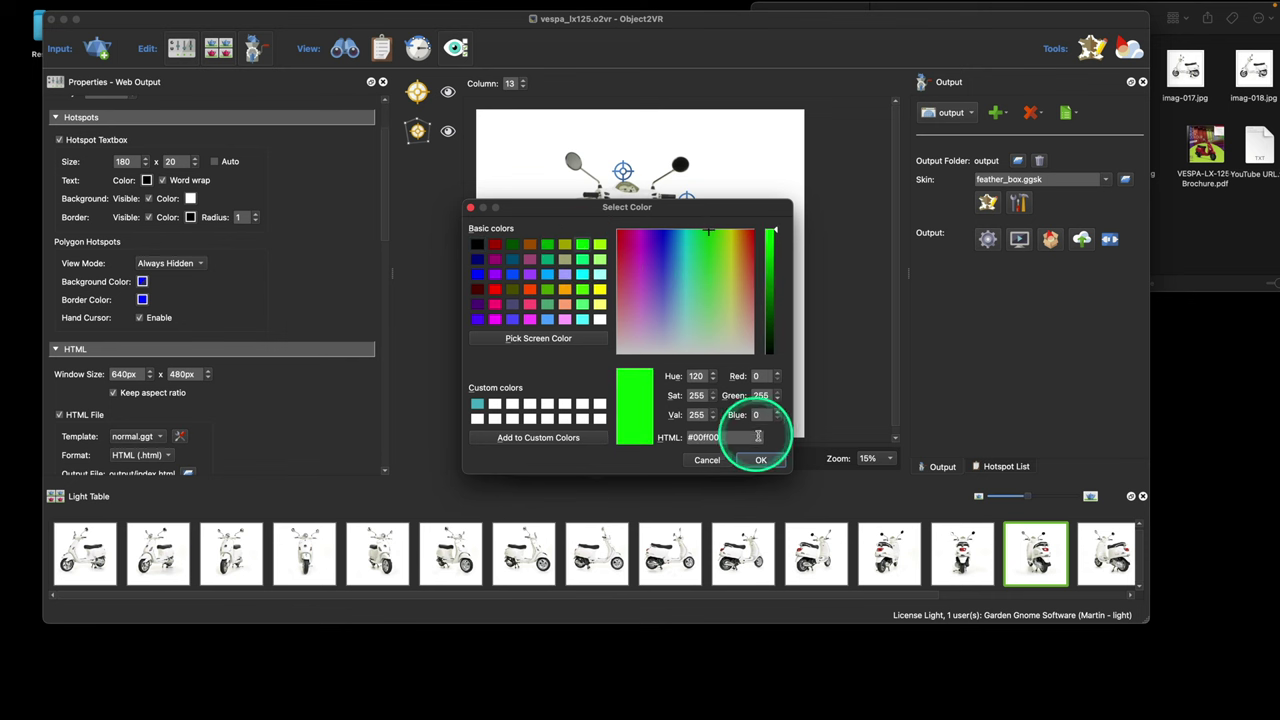
click(762, 461)
click(748, 462)
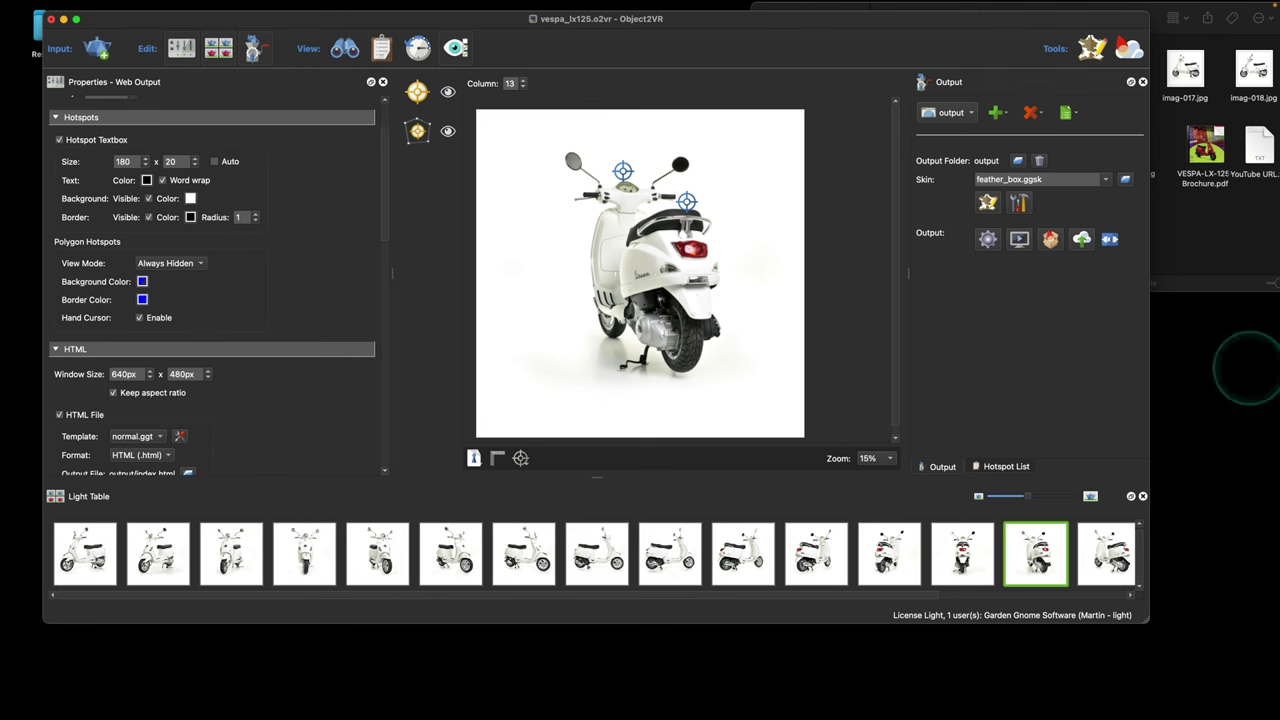
Copy the descriptive Vespa paragraph from YouTube URL.txt in the vespa_lx125 folder in Finder, and close the text file.
click(1181, 130)
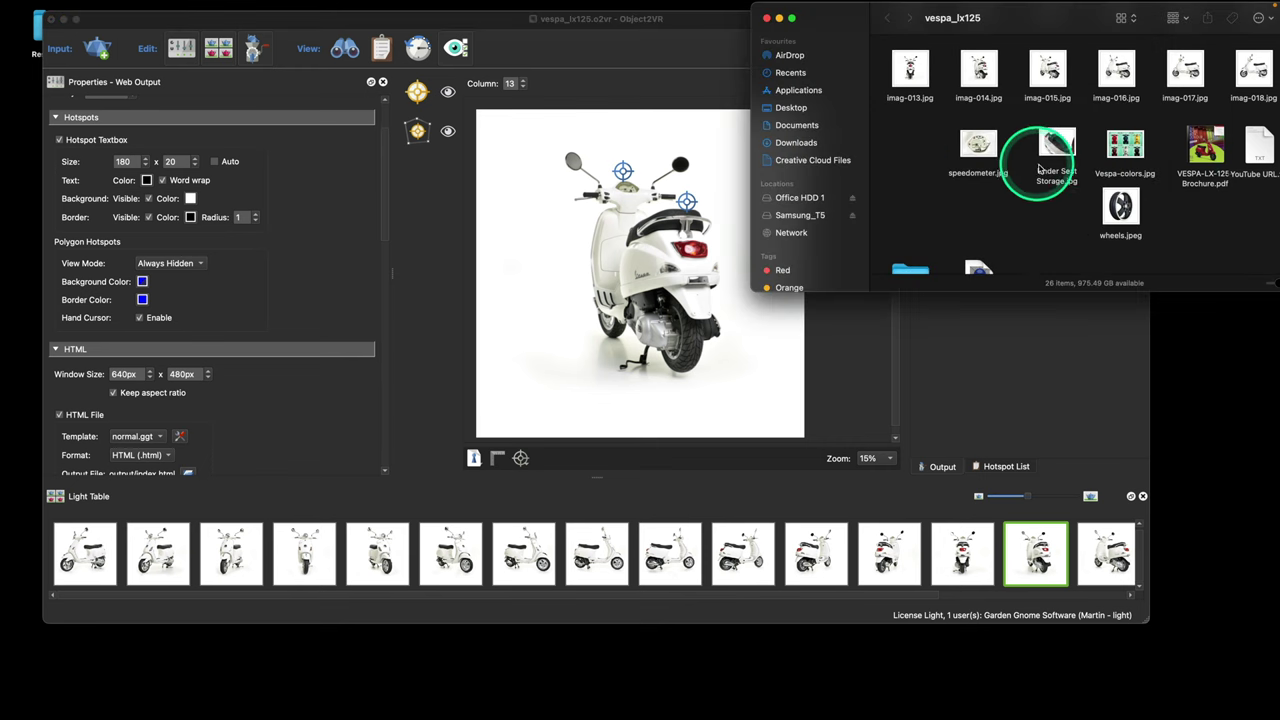
scroll(1040, 170, down, 2)
scroll(1040, 170, up, 2)
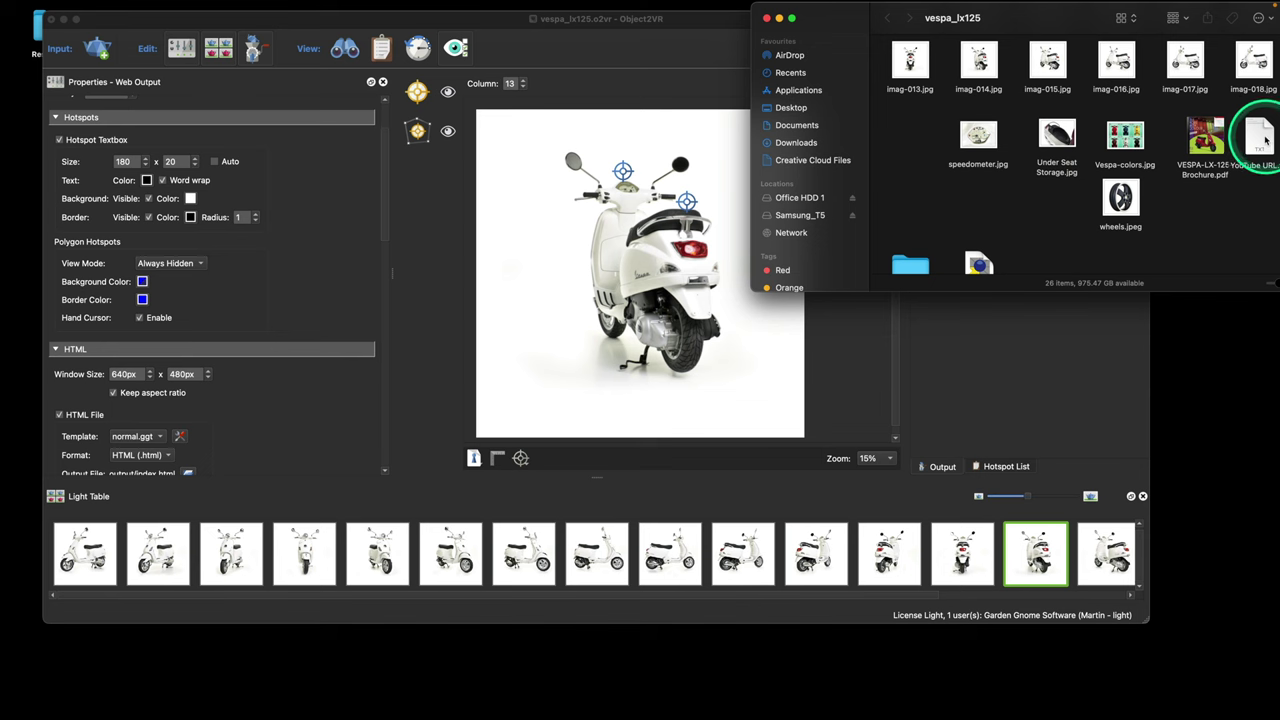
drag(1071, 15, 987, 22)
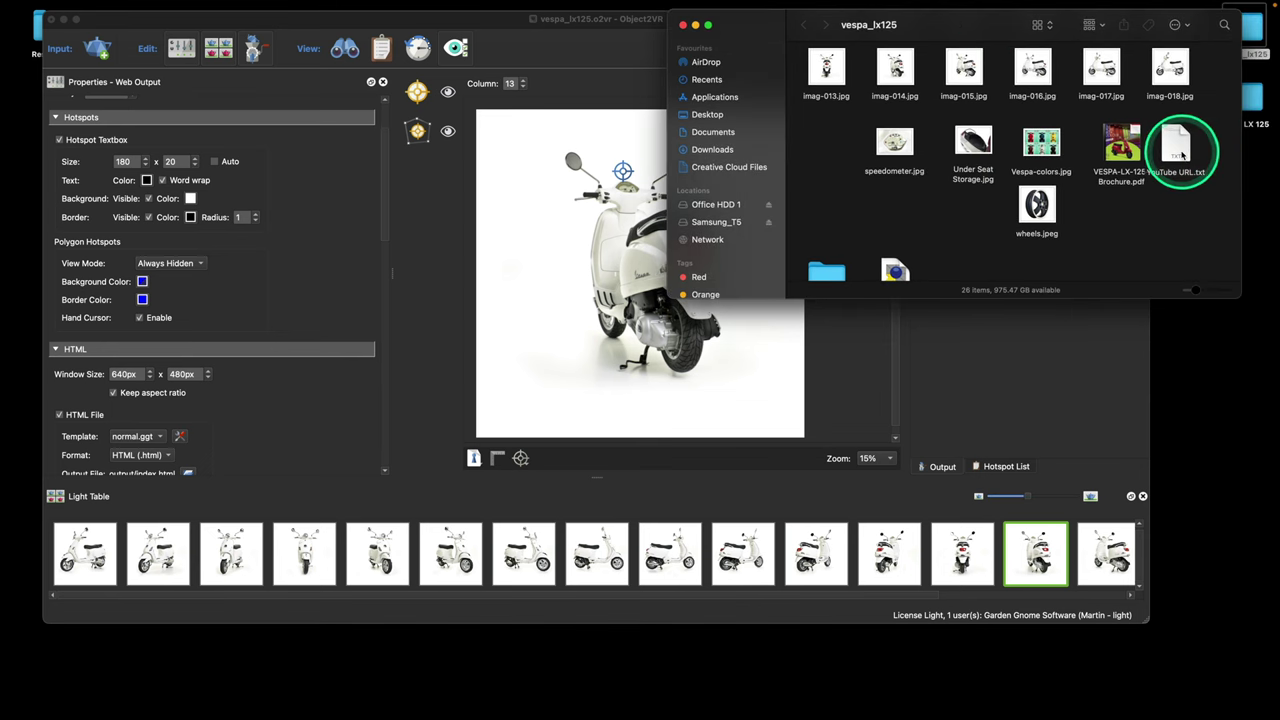
double_click(1181, 153)
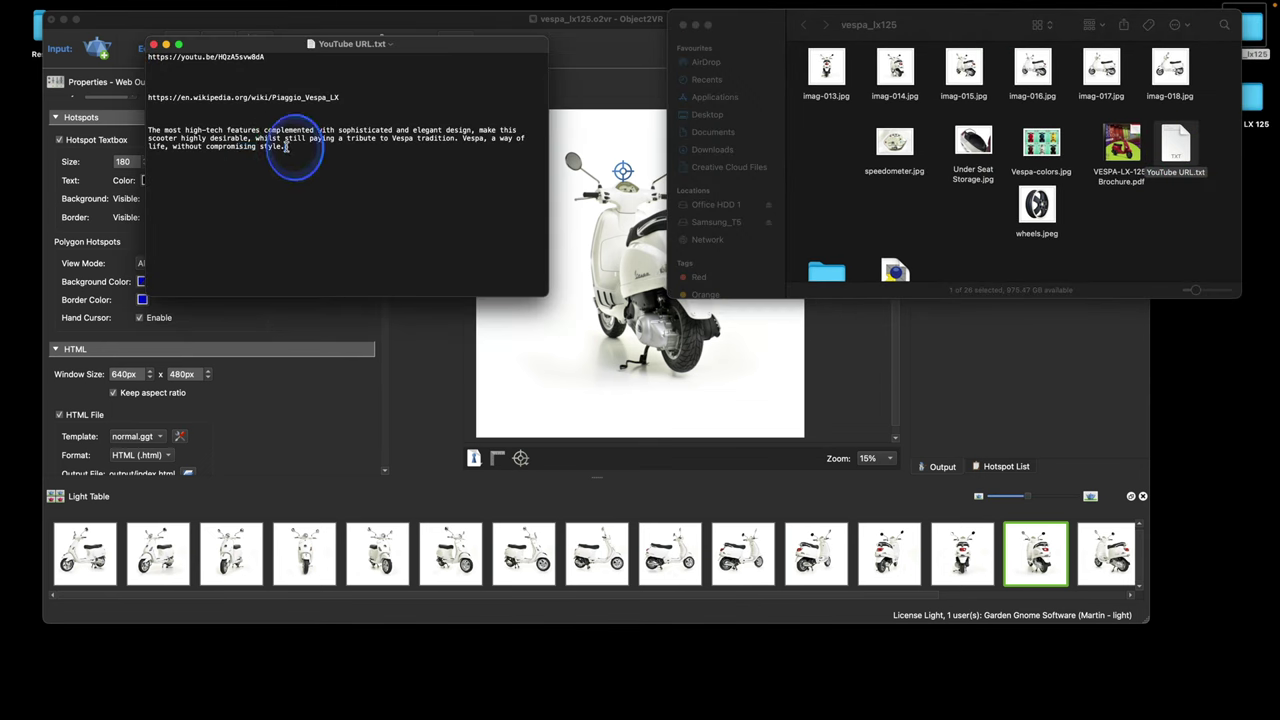
drag(287, 146, 150, 131)
right_click(183, 139)
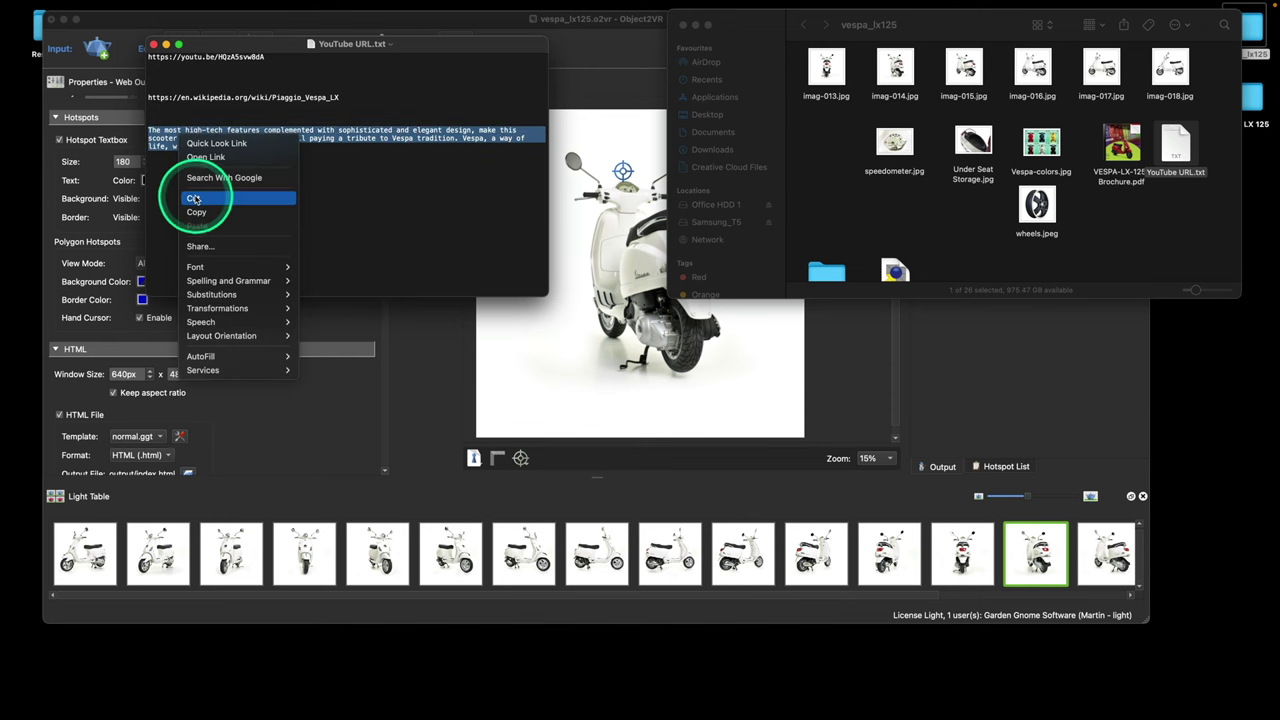
click(196, 212)
click(153, 44)
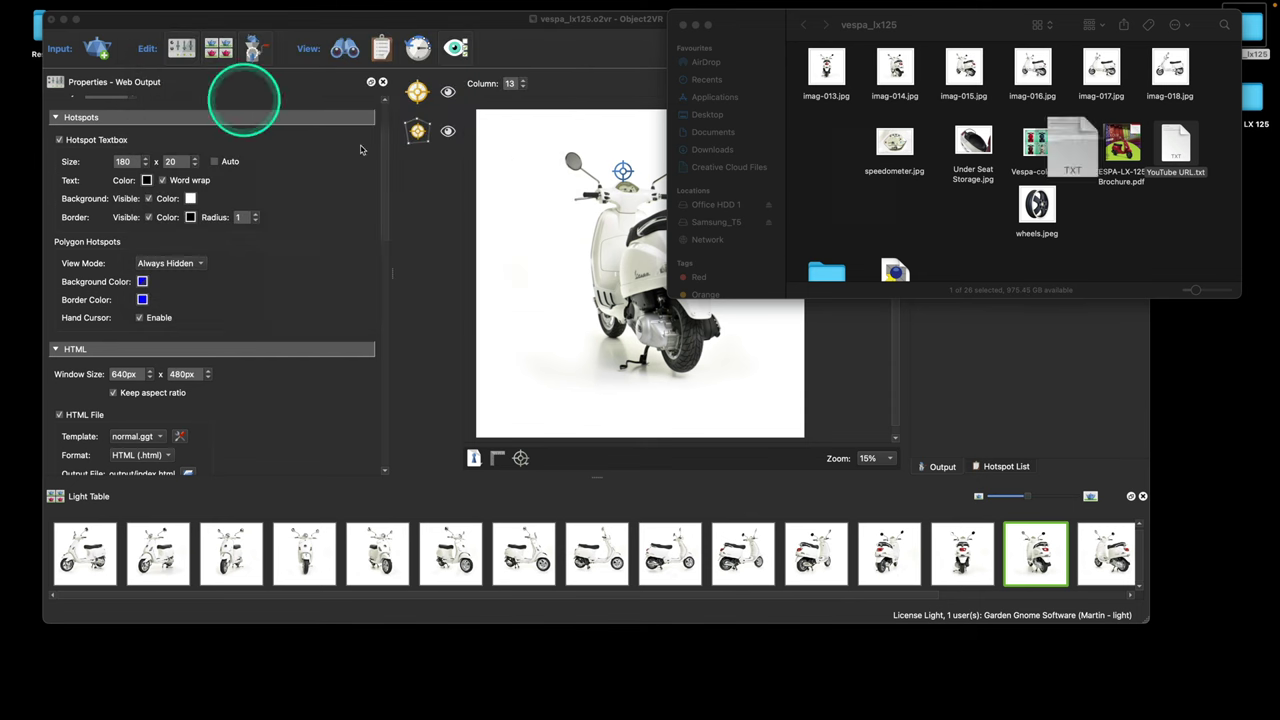
Return to Object2VR and display the scooter's front-view image in column 3.
click(586, 249)
drag(833, 31, 840, 30)
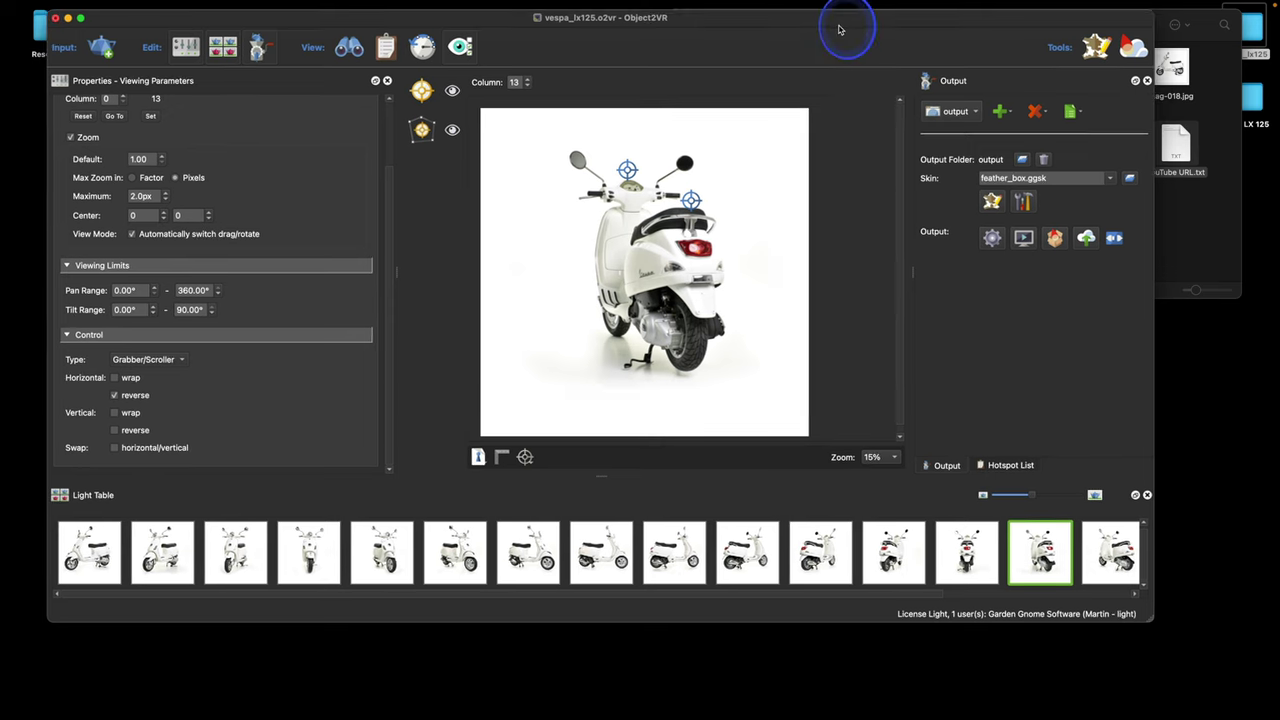
click(421, 92)
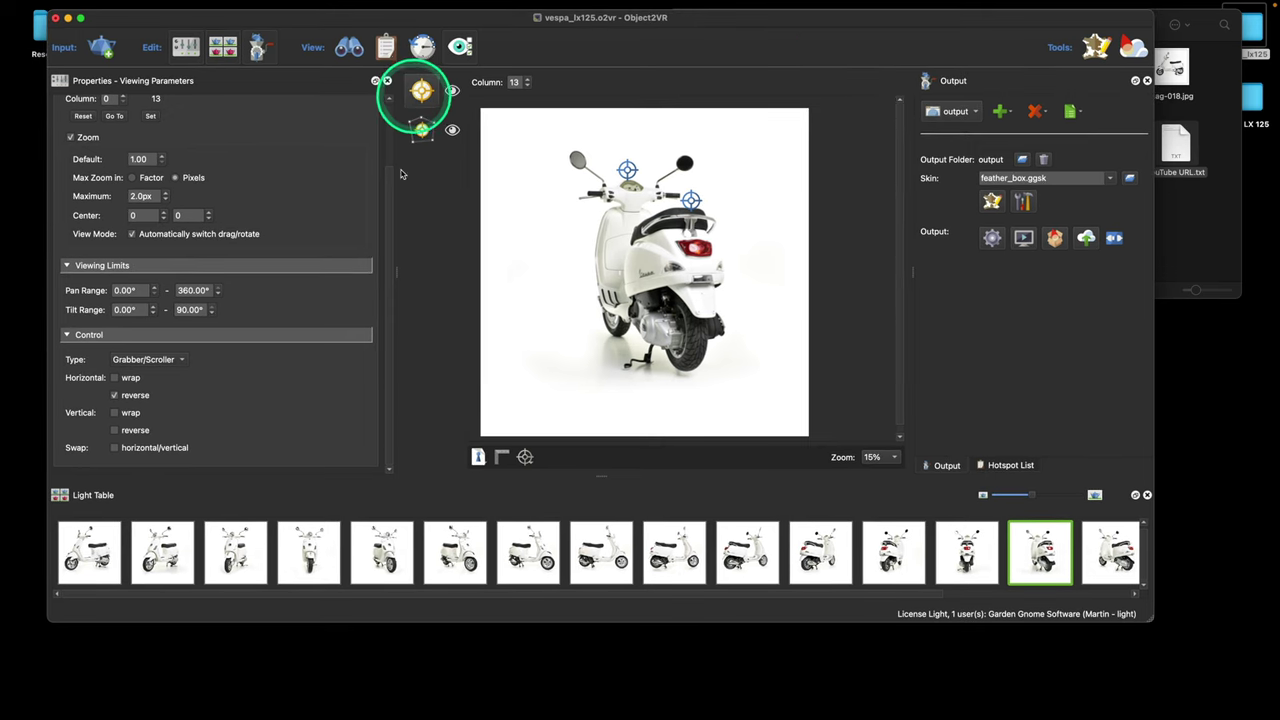
click(308, 552)
click(308, 552)
click(669, 383)
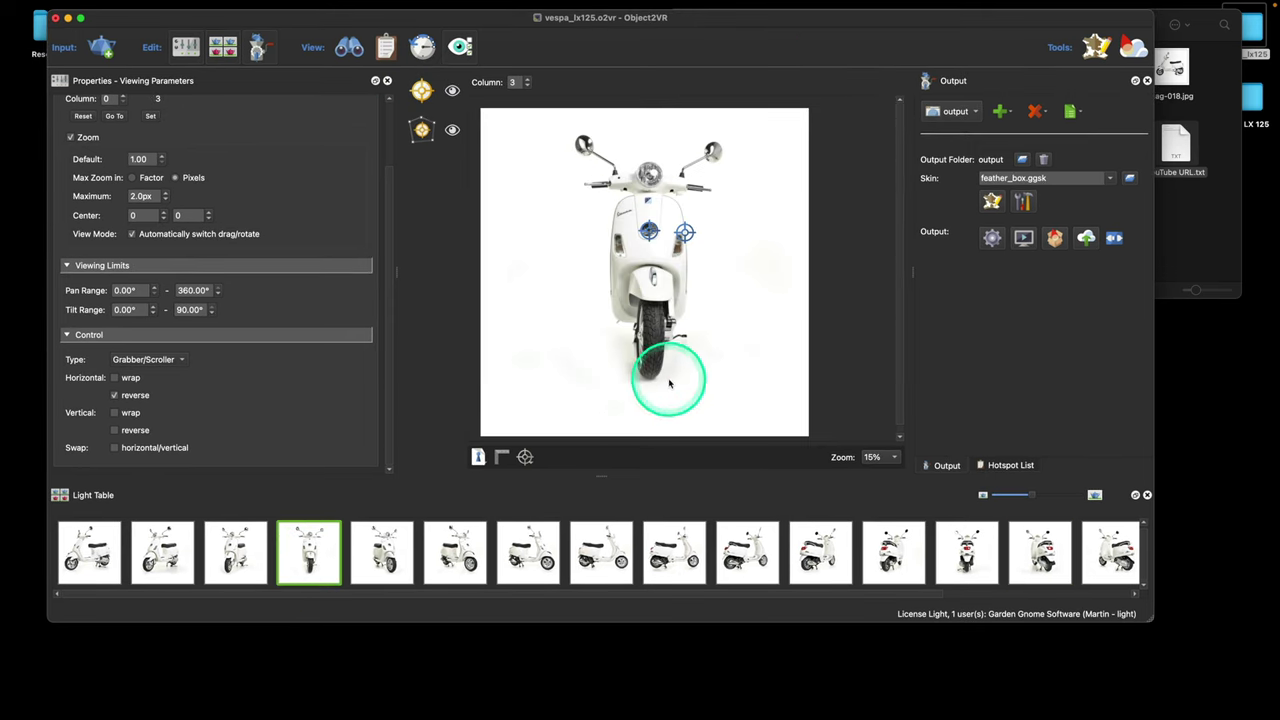
Create a new point hotspot and set its type to Info.
click(421, 92)
click(421, 92)
click(736, 186)
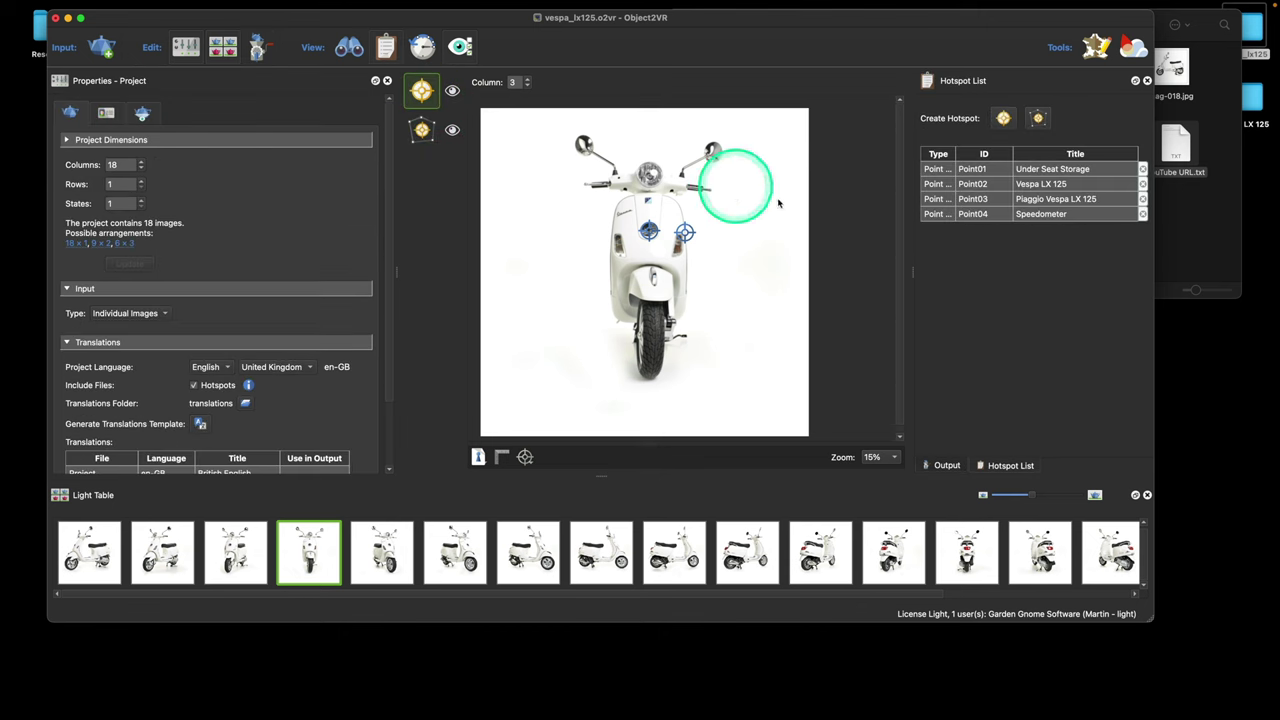
click(1003, 118)
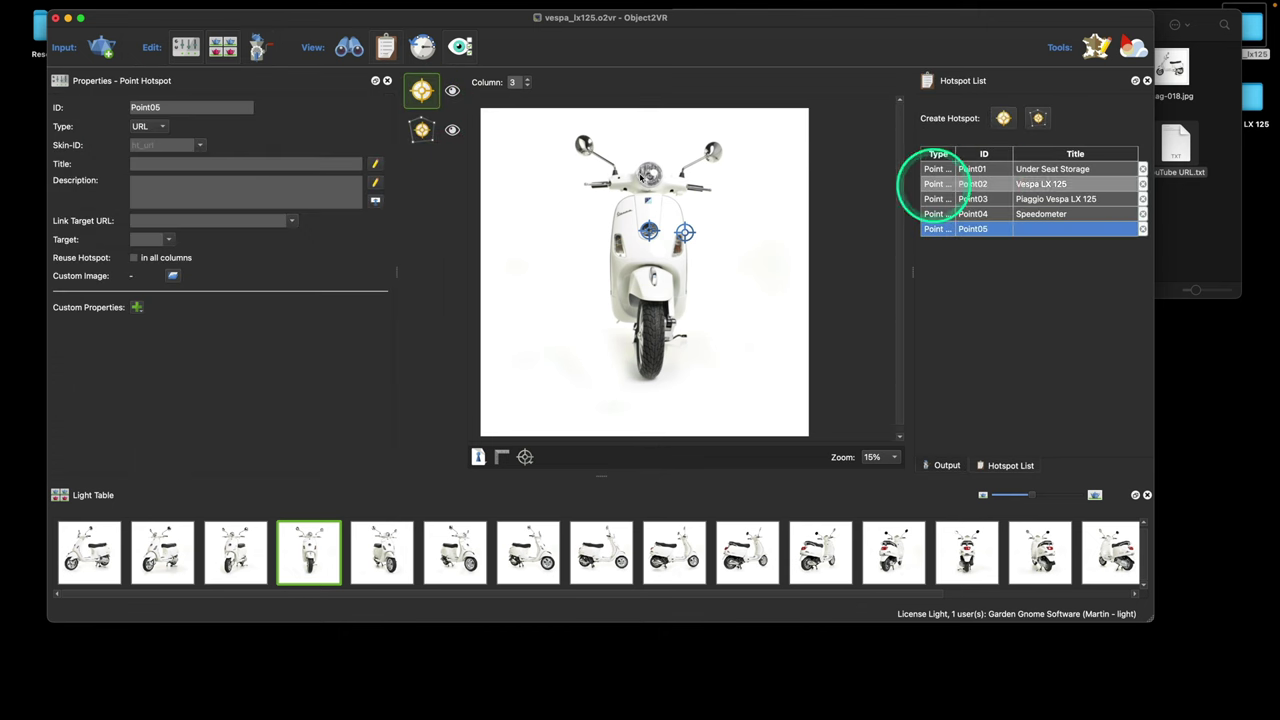
click(141, 126)
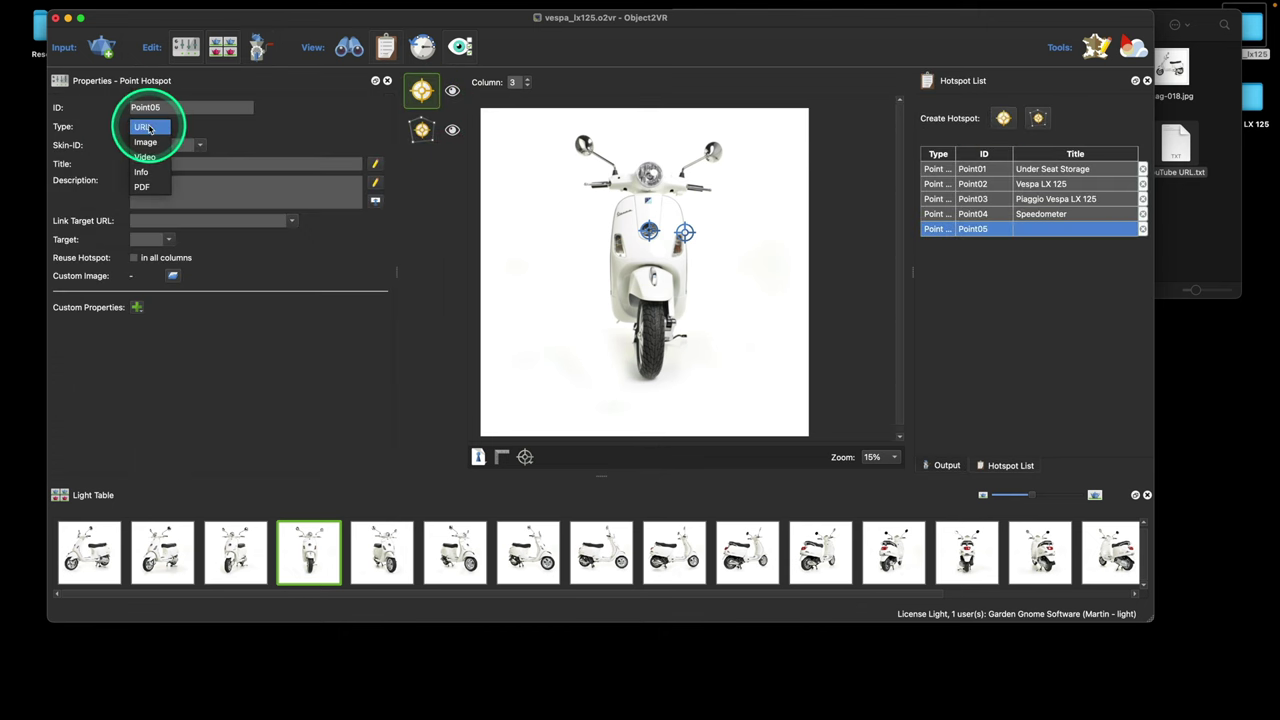
click(145, 172)
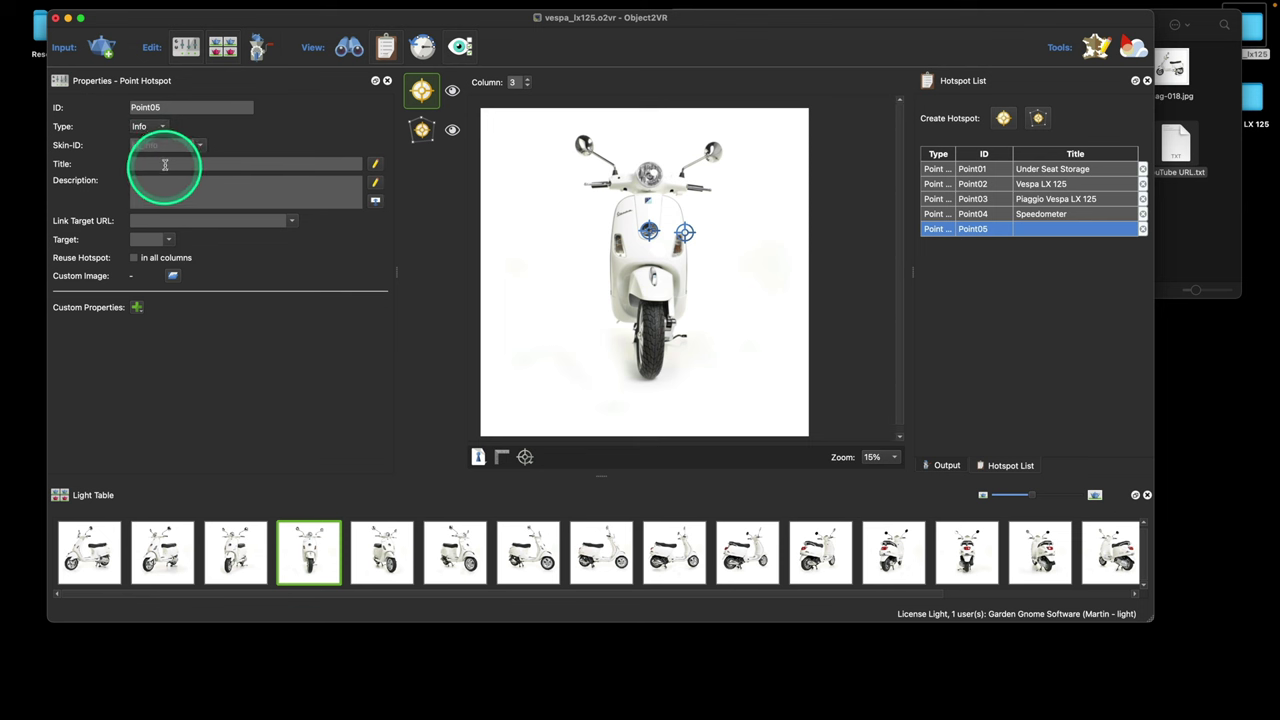
Title the Info hotspot "Vespa LX", paste the copied paragraph as its description, and review the text in the larger editor.
click(165, 164)
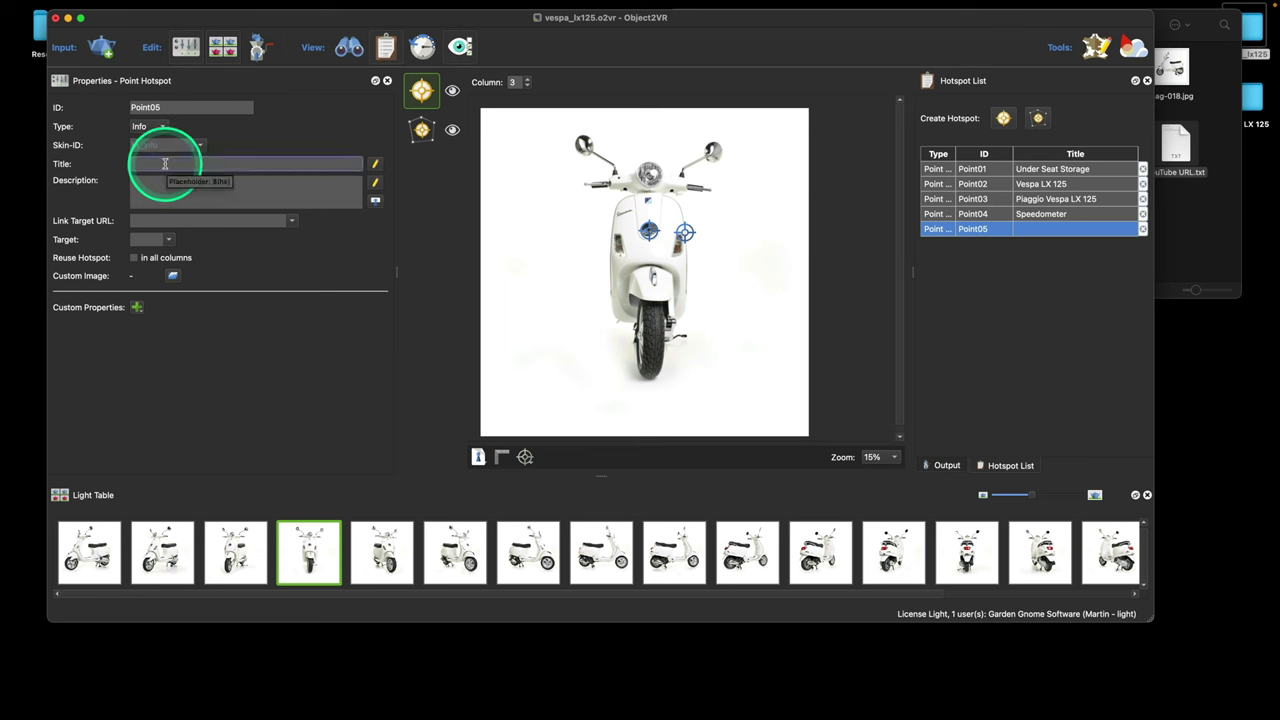
text(Ves)
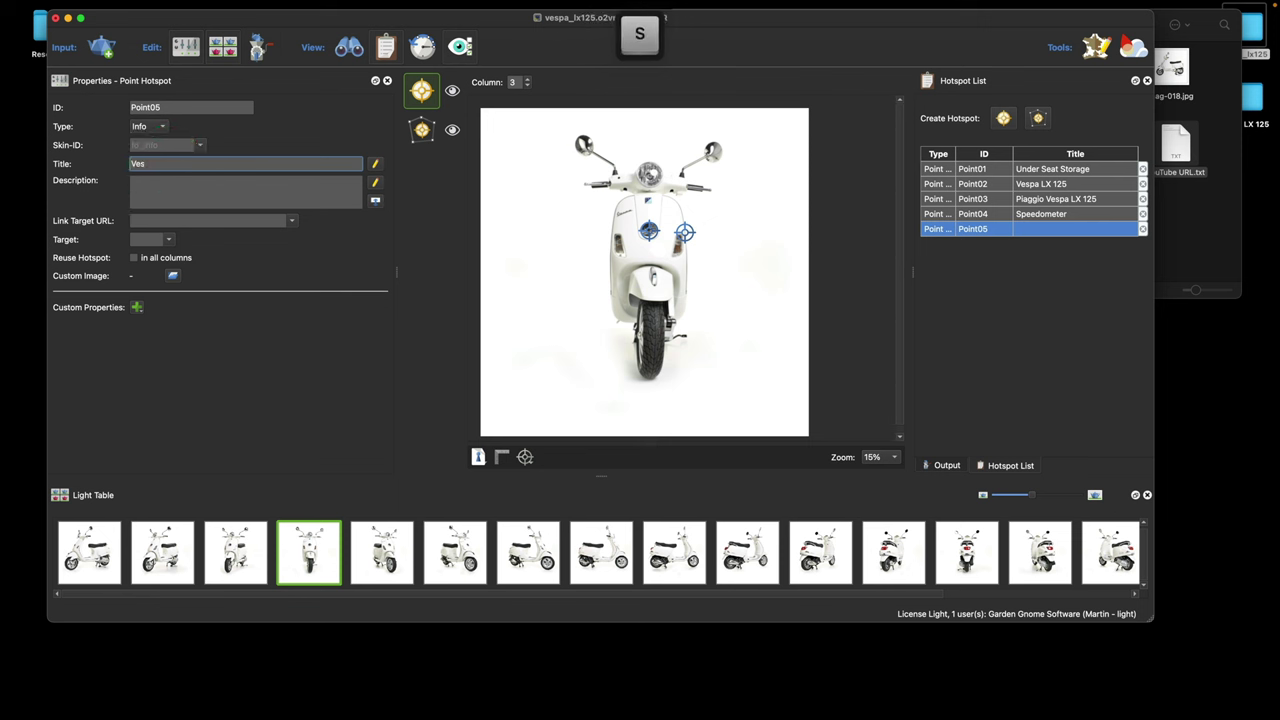
text(pa LX)
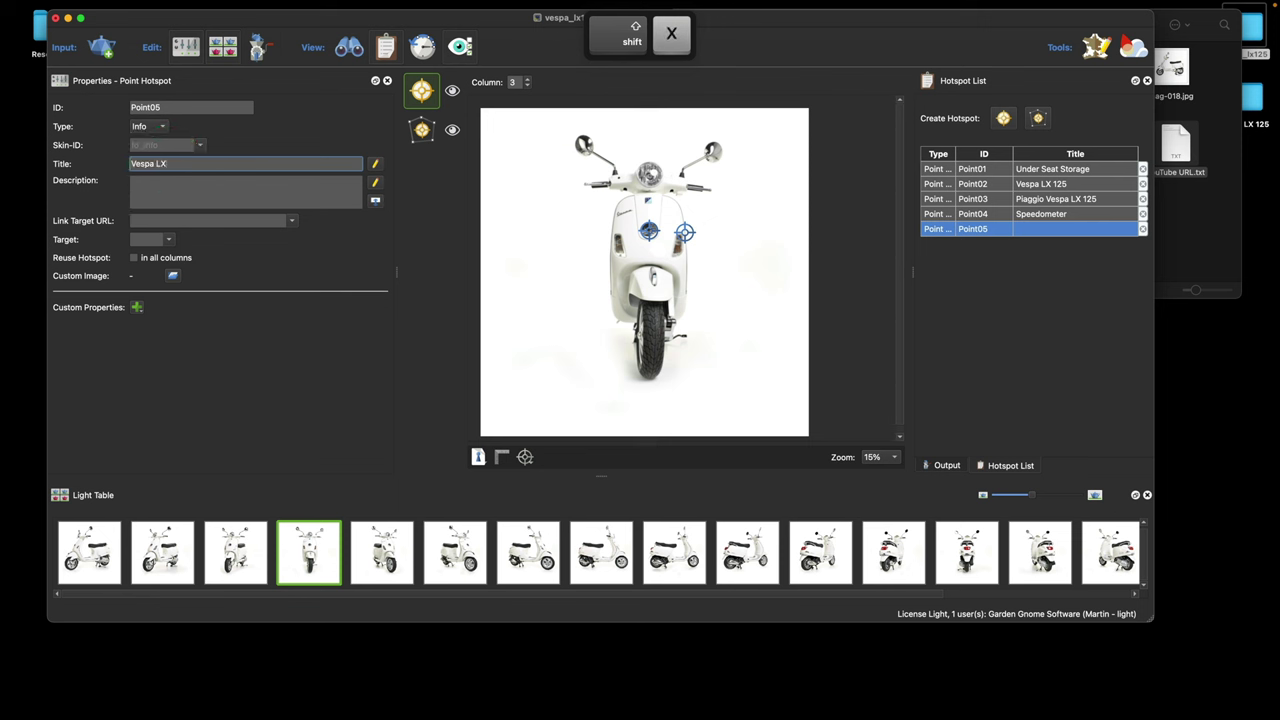
click(157, 181)
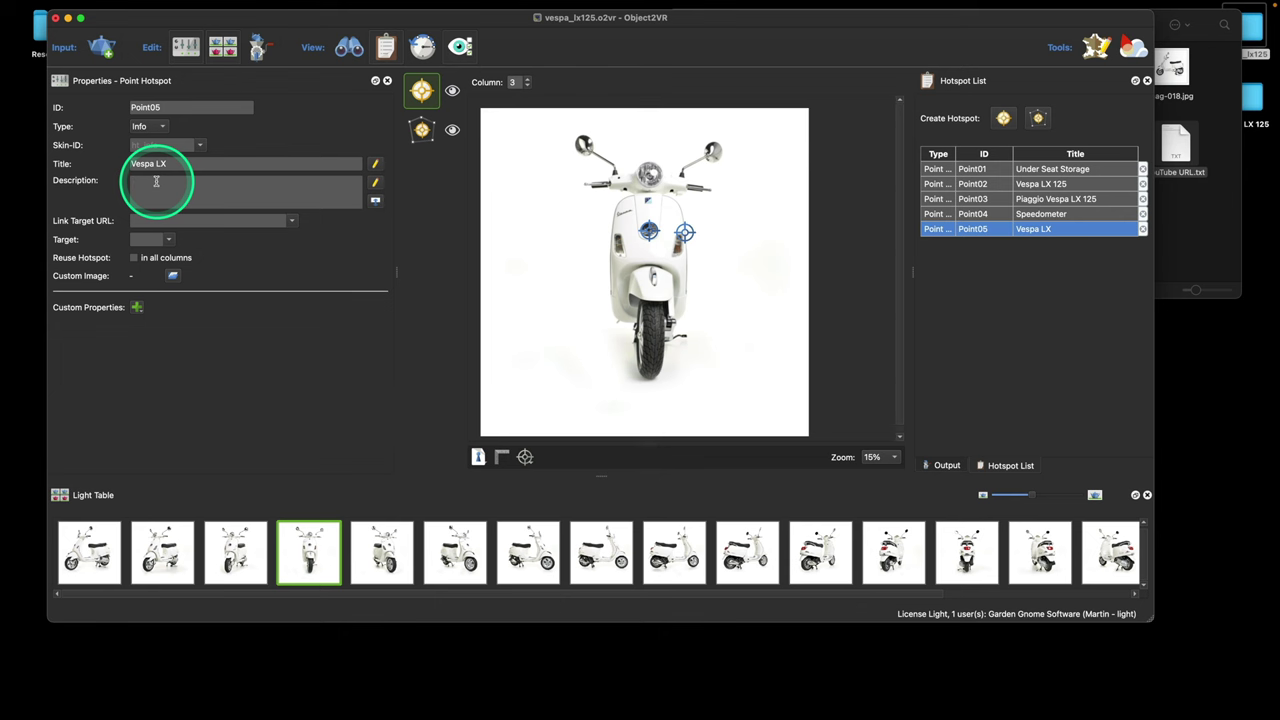
key(super+v)
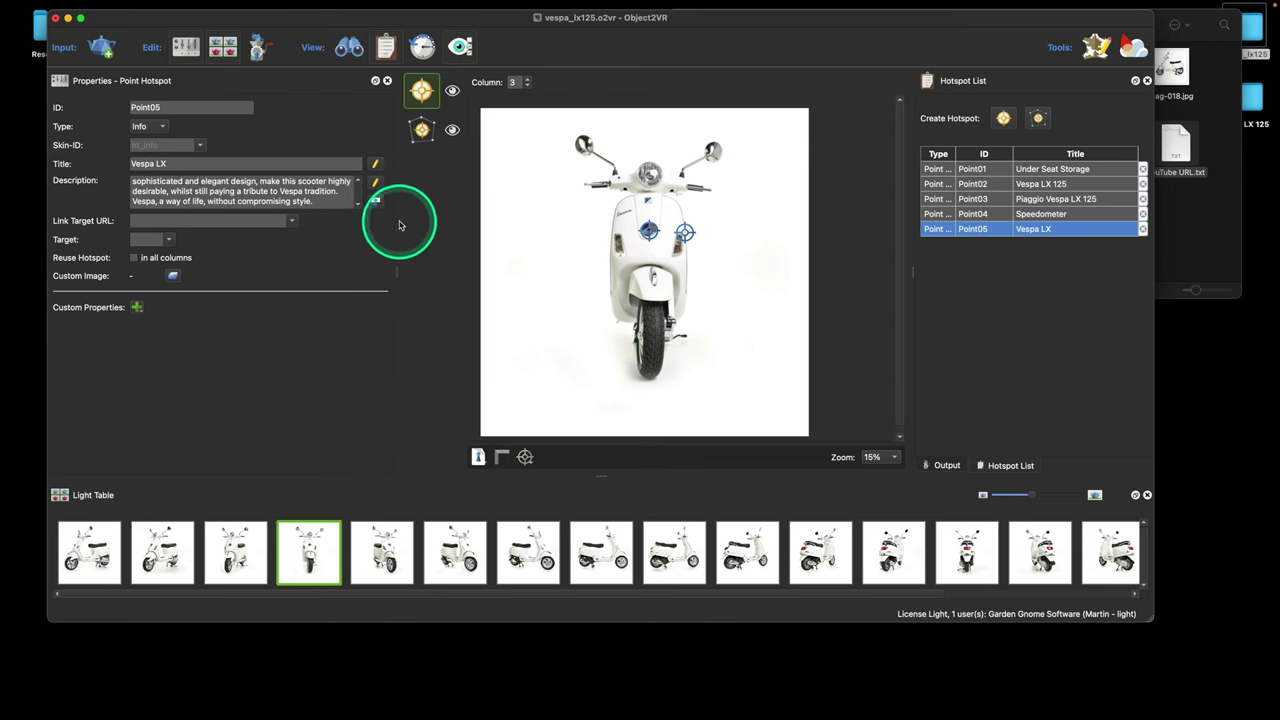
click(376, 183)
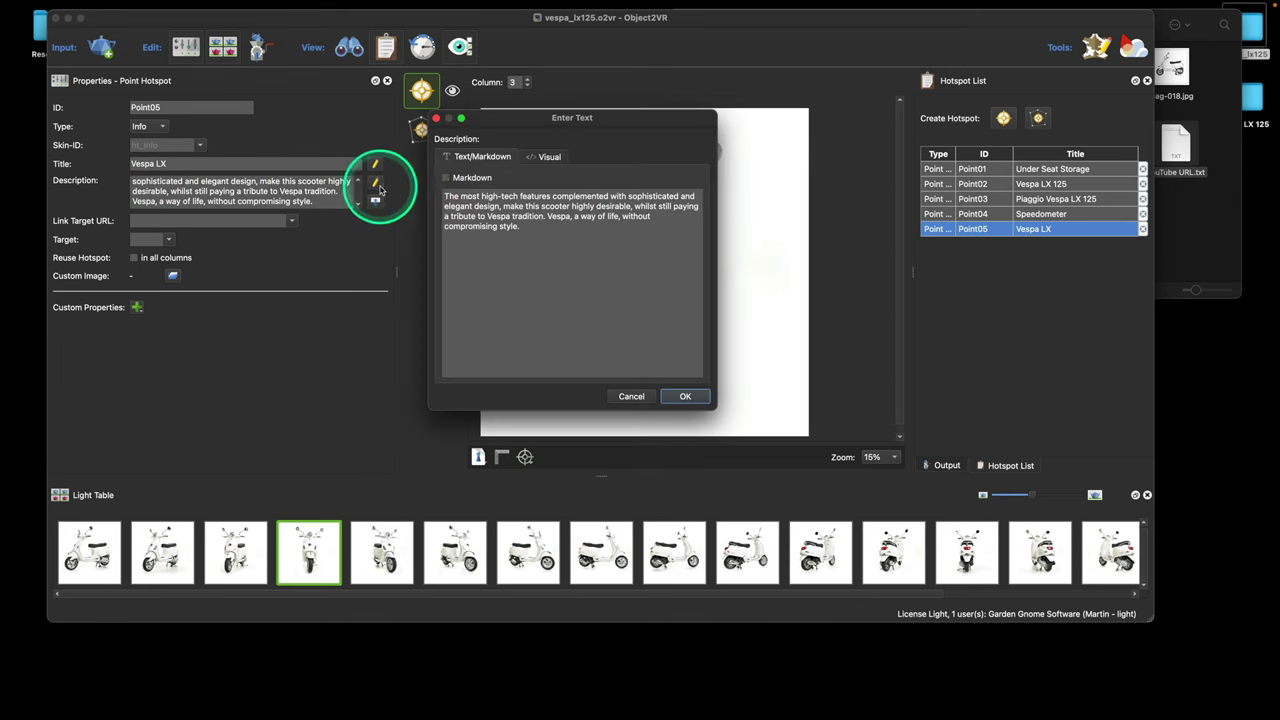
click(629, 396)
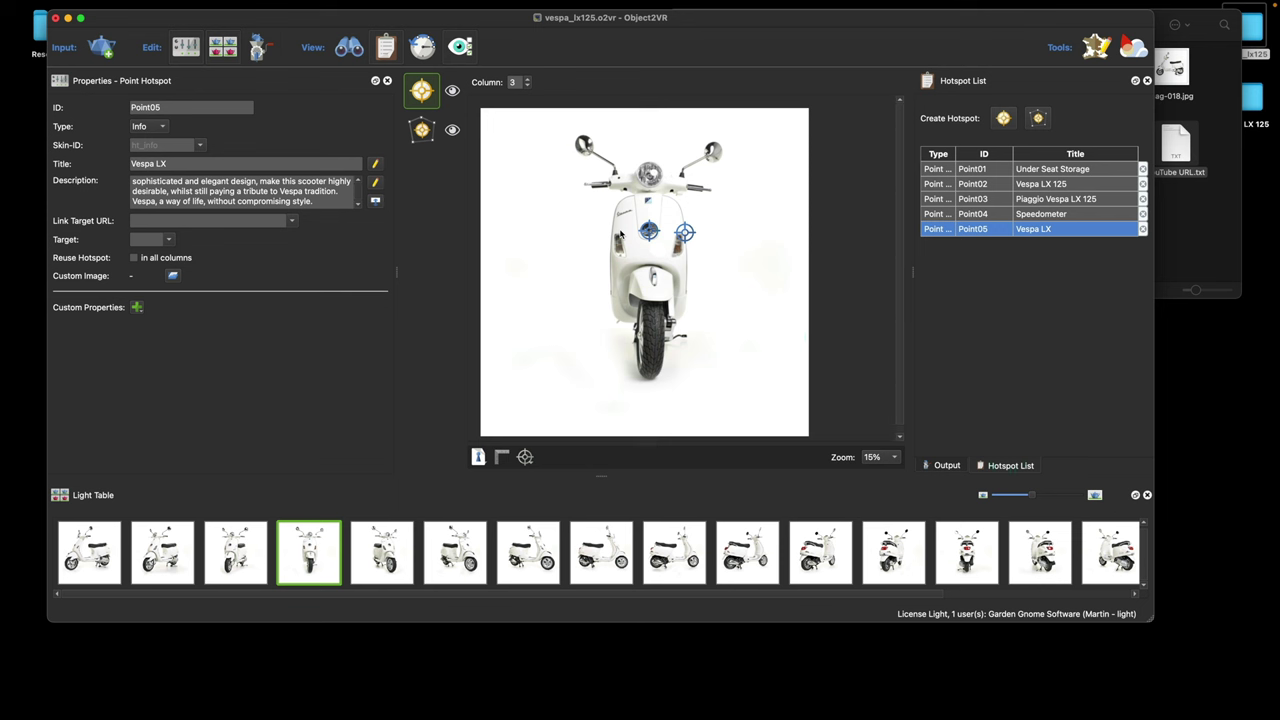
Place the Vespa LX hotspot just above the headlight in column 3 and reuse it in all columns.
click(647, 143)
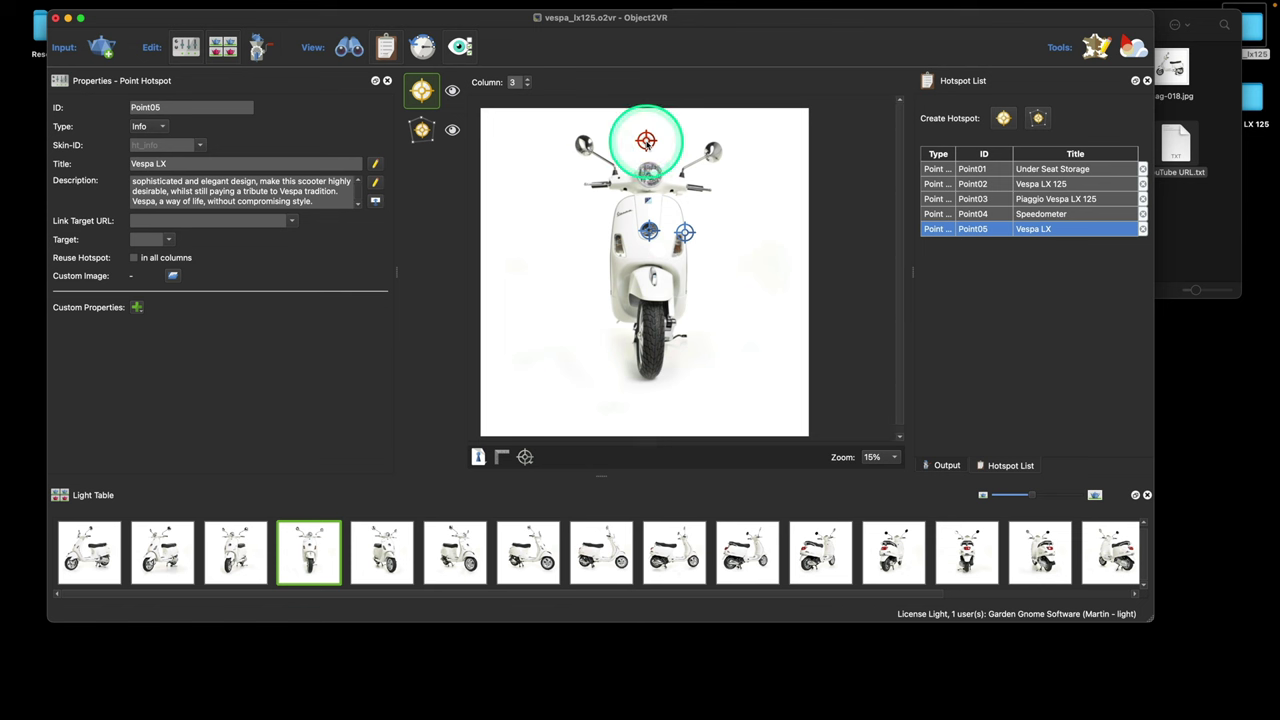
mouse_move(648, 144)
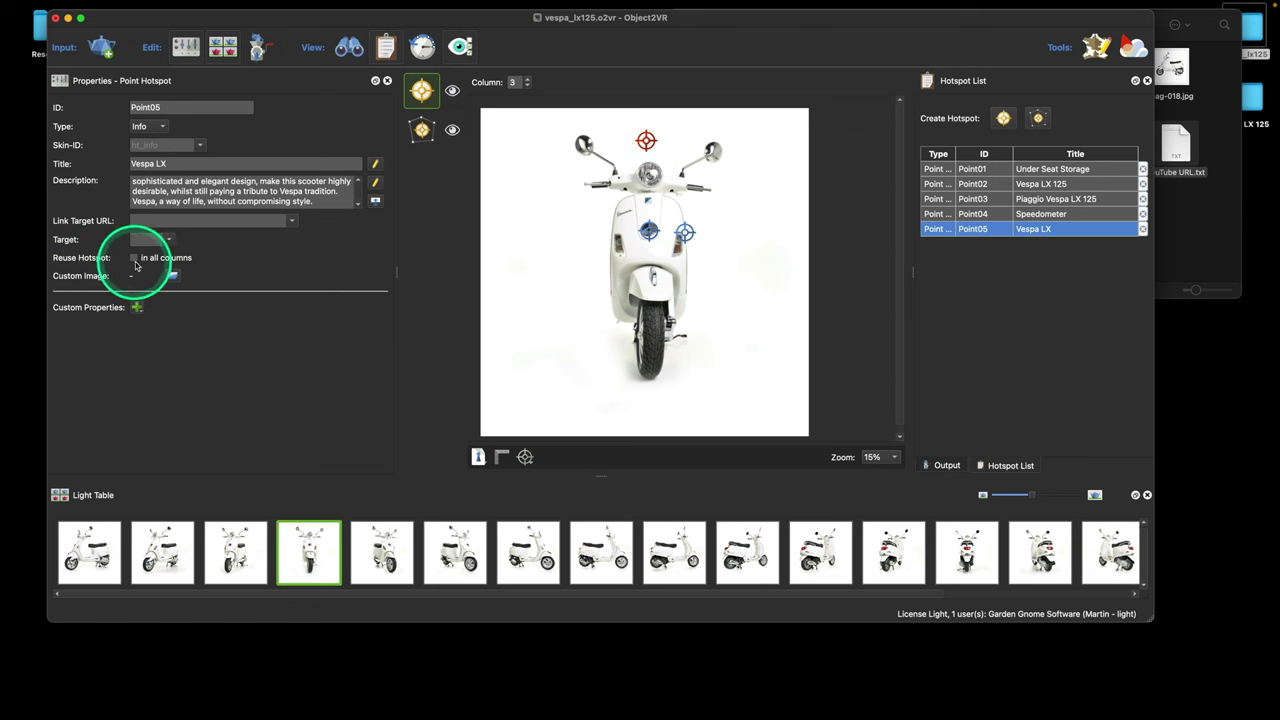
click(648, 141)
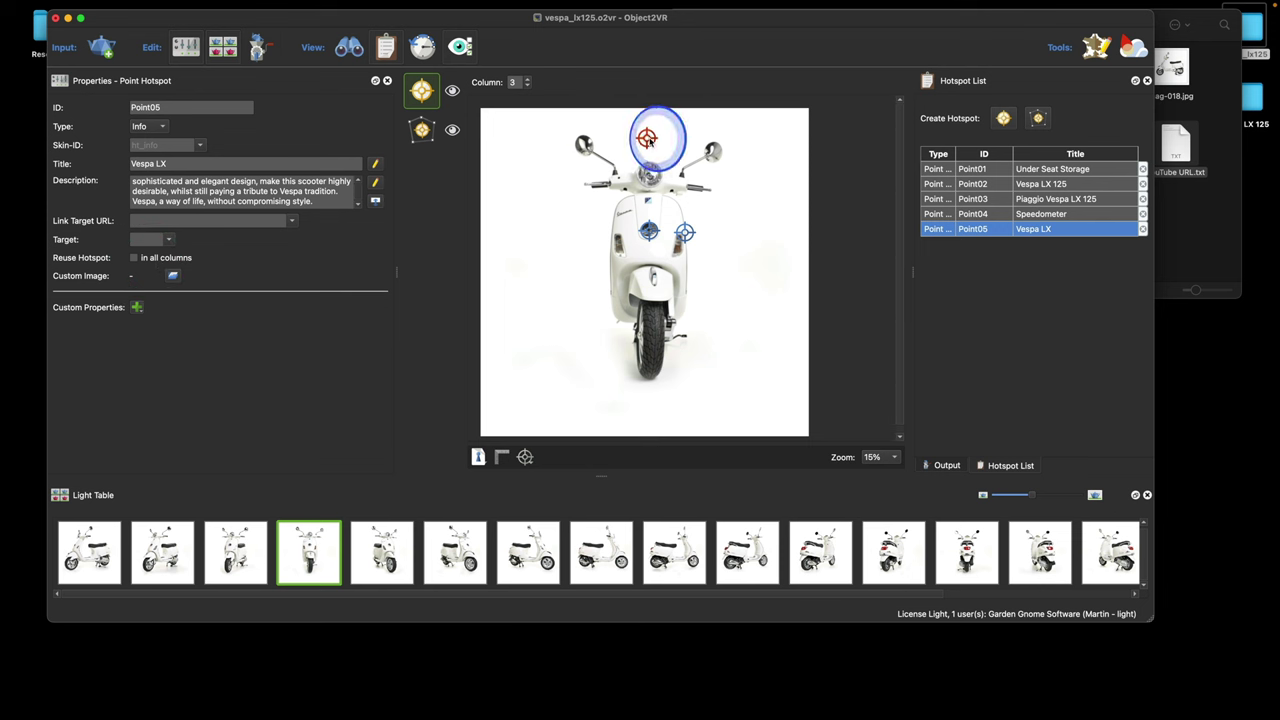
click(135, 259)
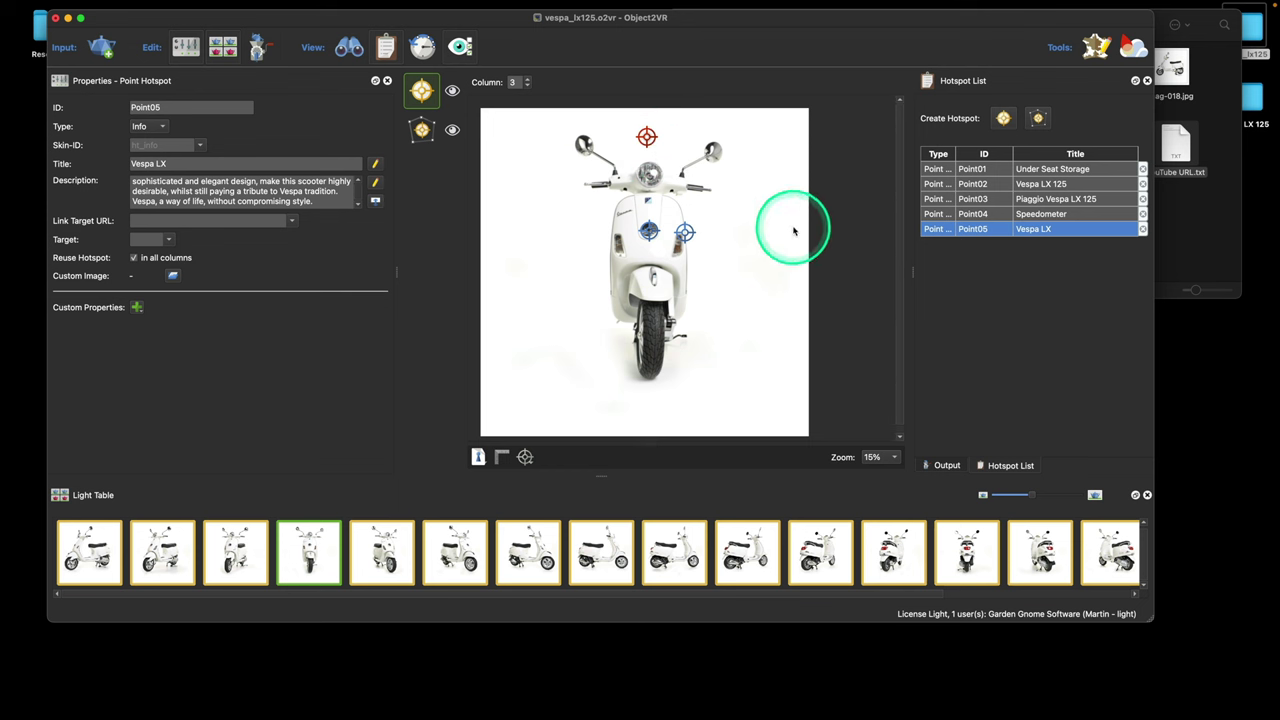
Generate the web output, overwriting the existing file, and test the hotspot above the headlight while rotating the scooter, then close the preview.
click(946, 466)
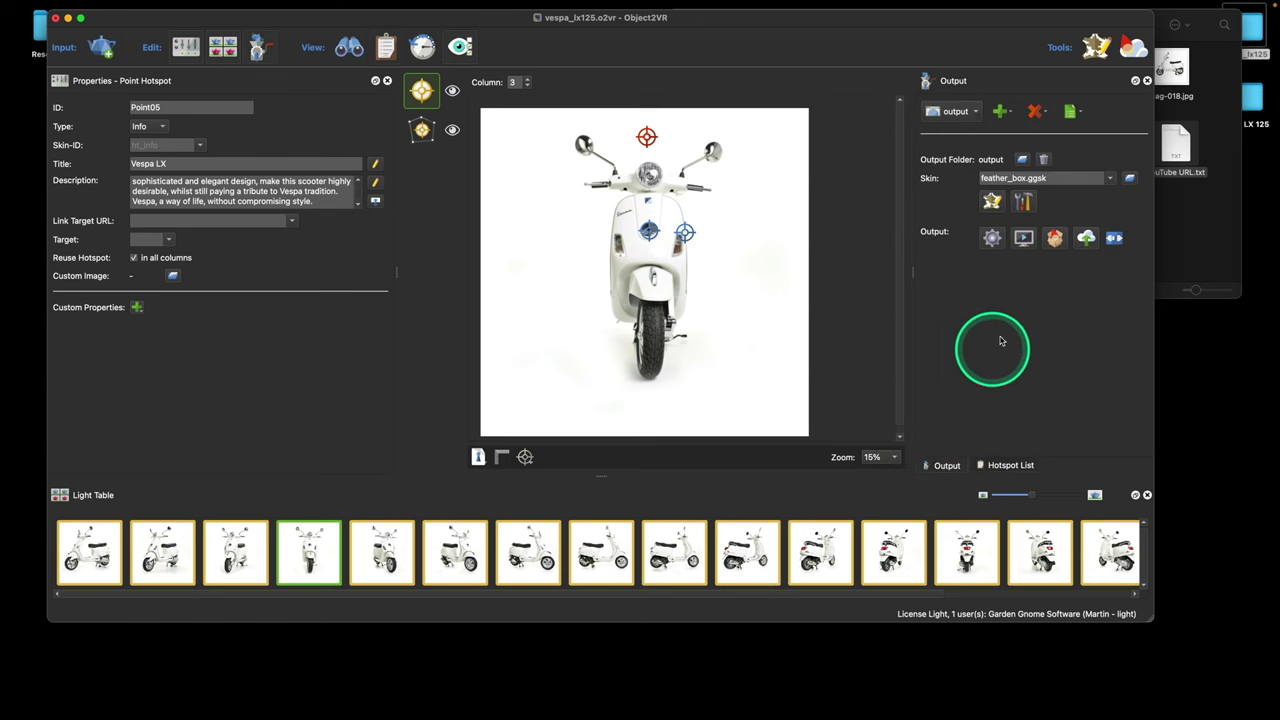
click(993, 239)
click(677, 258)
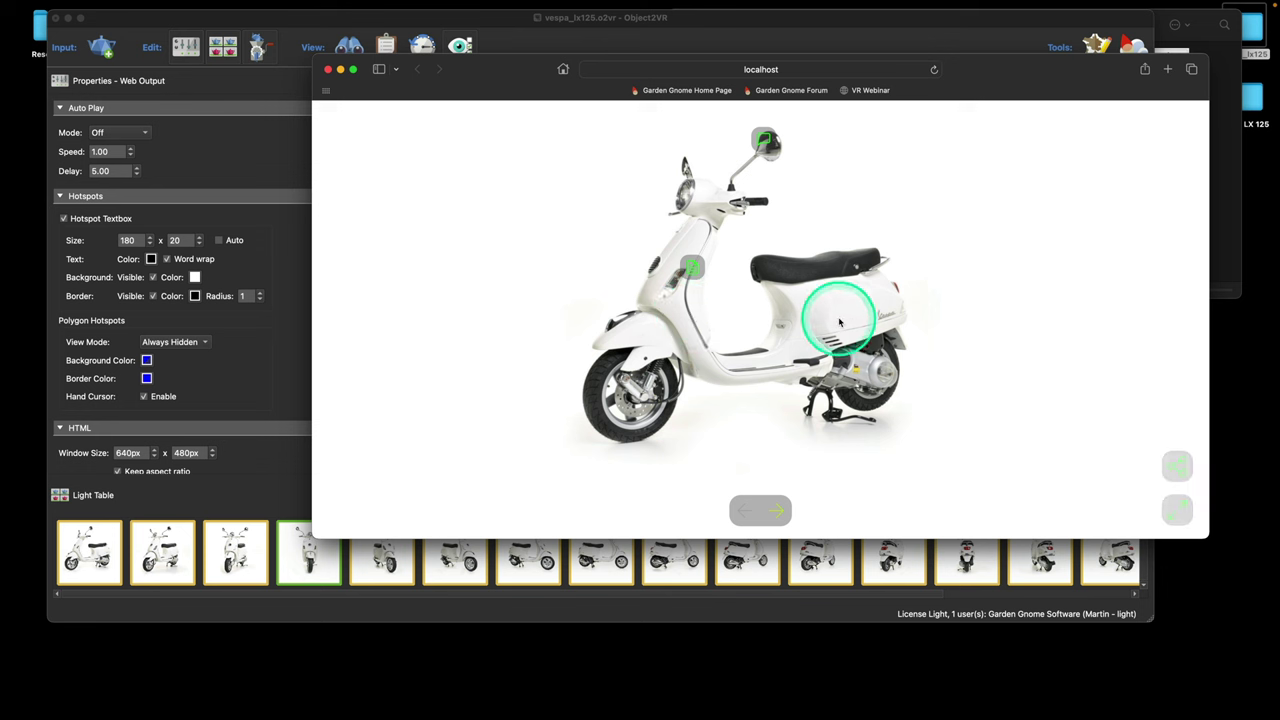
drag(777, 306, 815, 262)
click(770, 145)
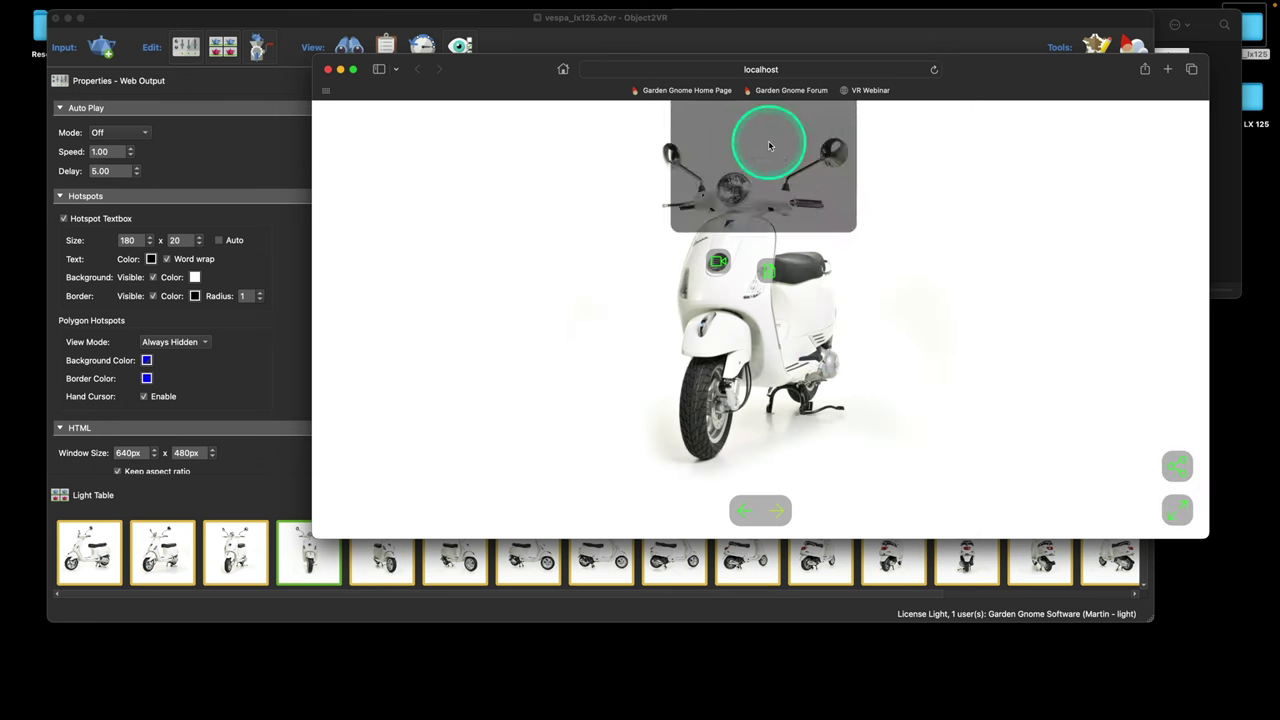
click(328, 69)
Move the Vespa LX hotspot to the empty background beside the scooter's lower body, keeping the feather_box.ggsk skin.
click(1108, 184)
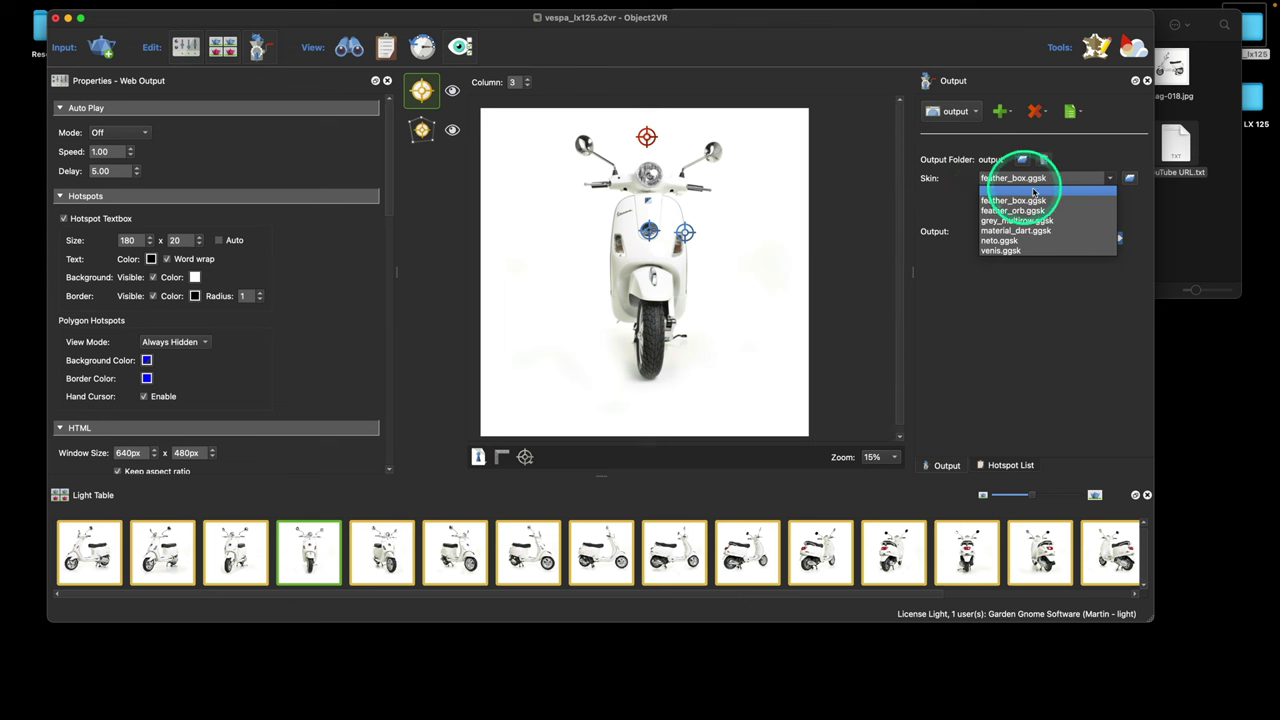
click(1103, 270)
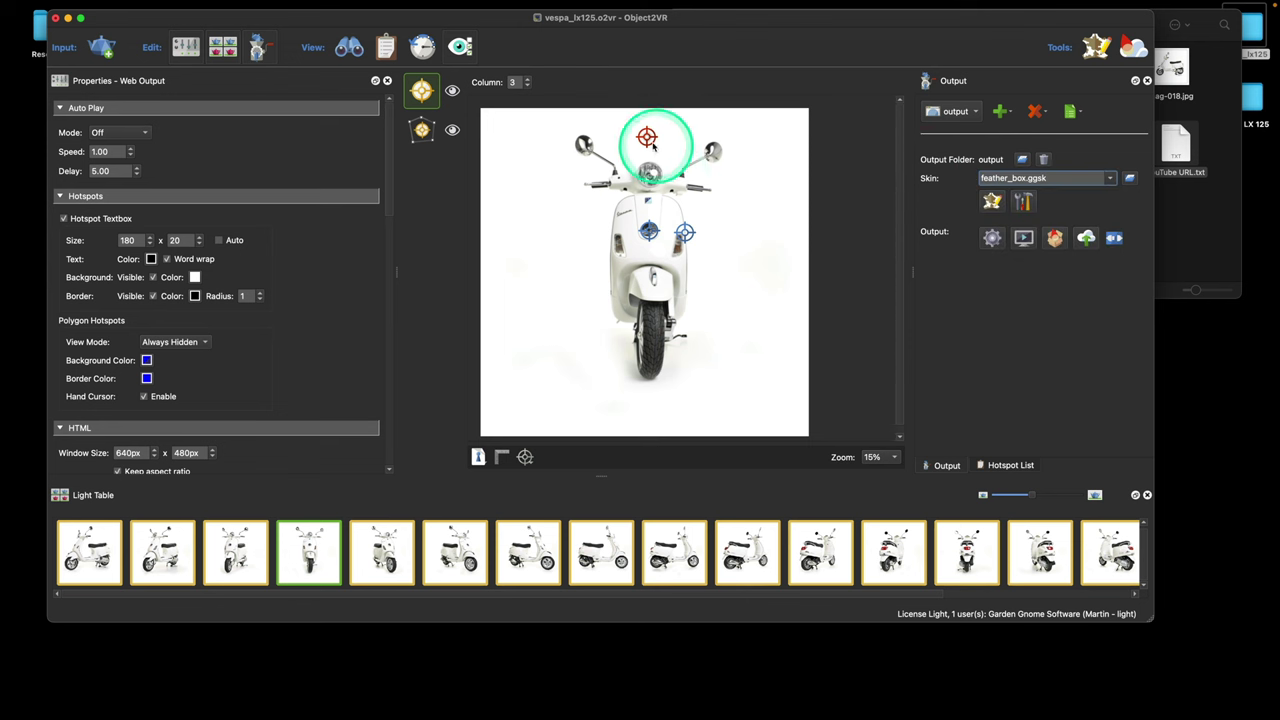
mouse_move(647, 137)
mouse_down()
mouse_move(560, 297)
mouse_move(590, 290)
mouse_up()
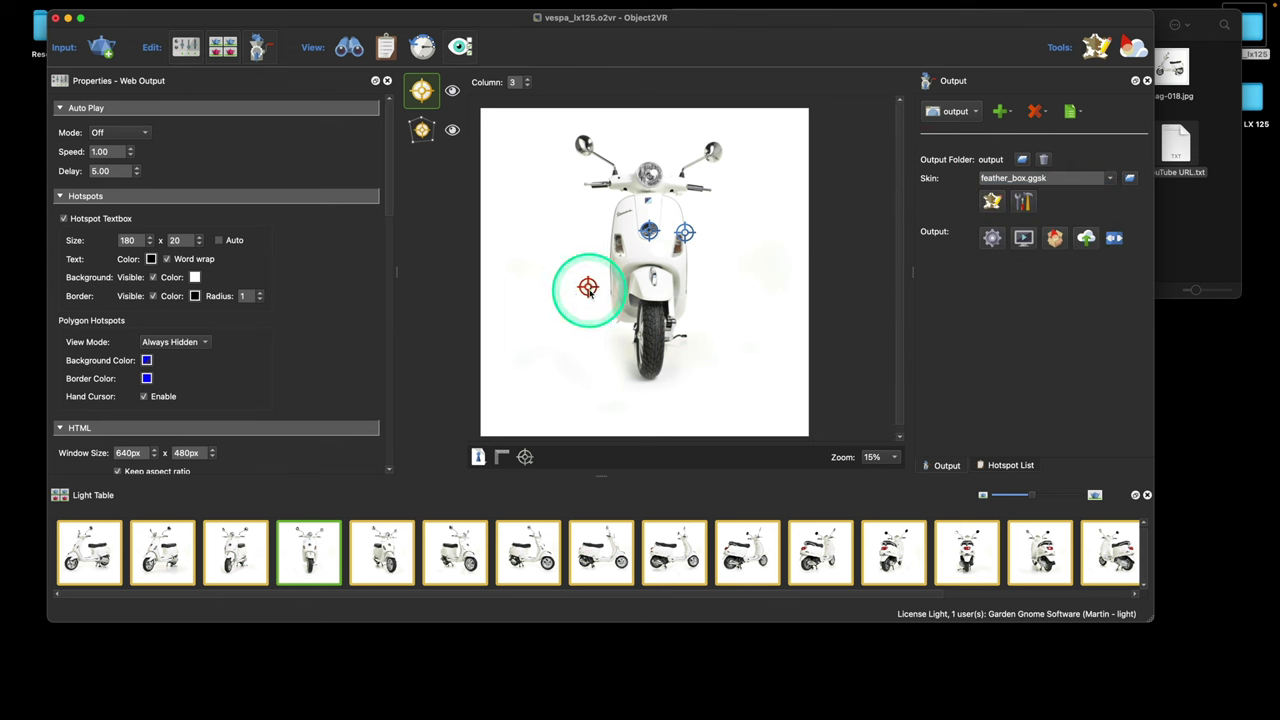
Regenerate the web output, open and close the Vespa LX info popup while rotating the scooter, and close the preview.
click(992, 237)
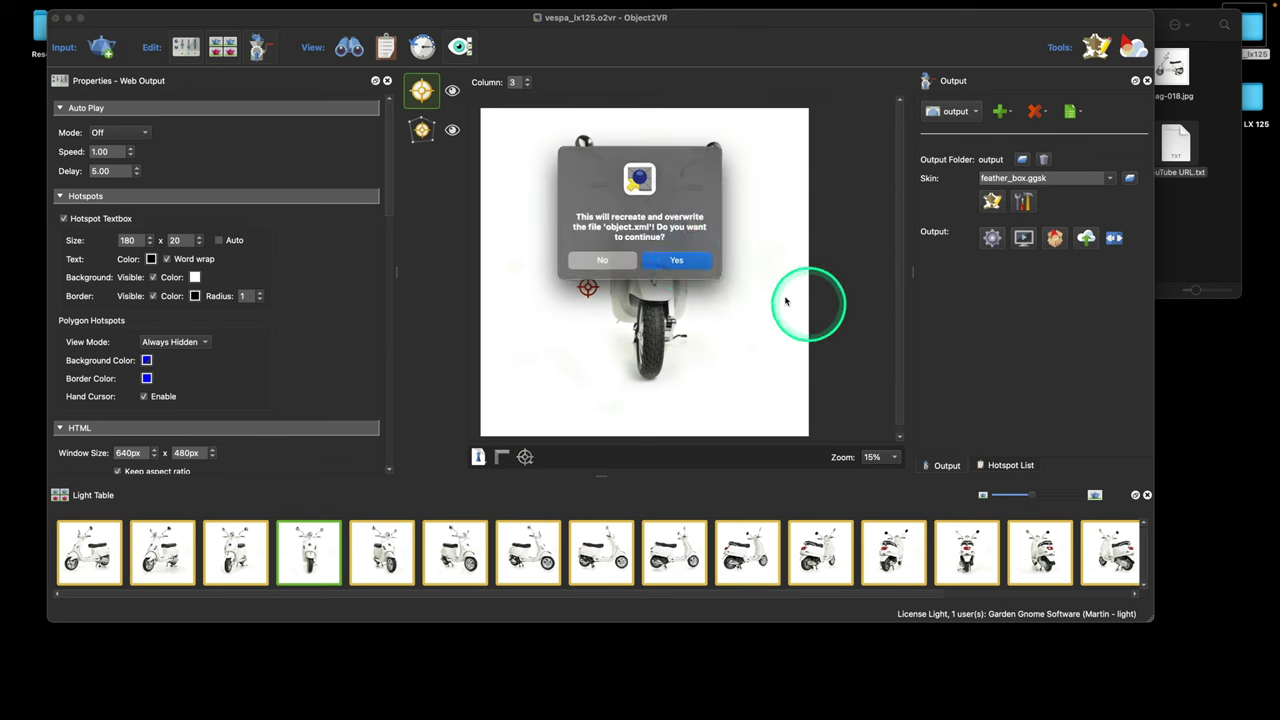
click(676, 260)
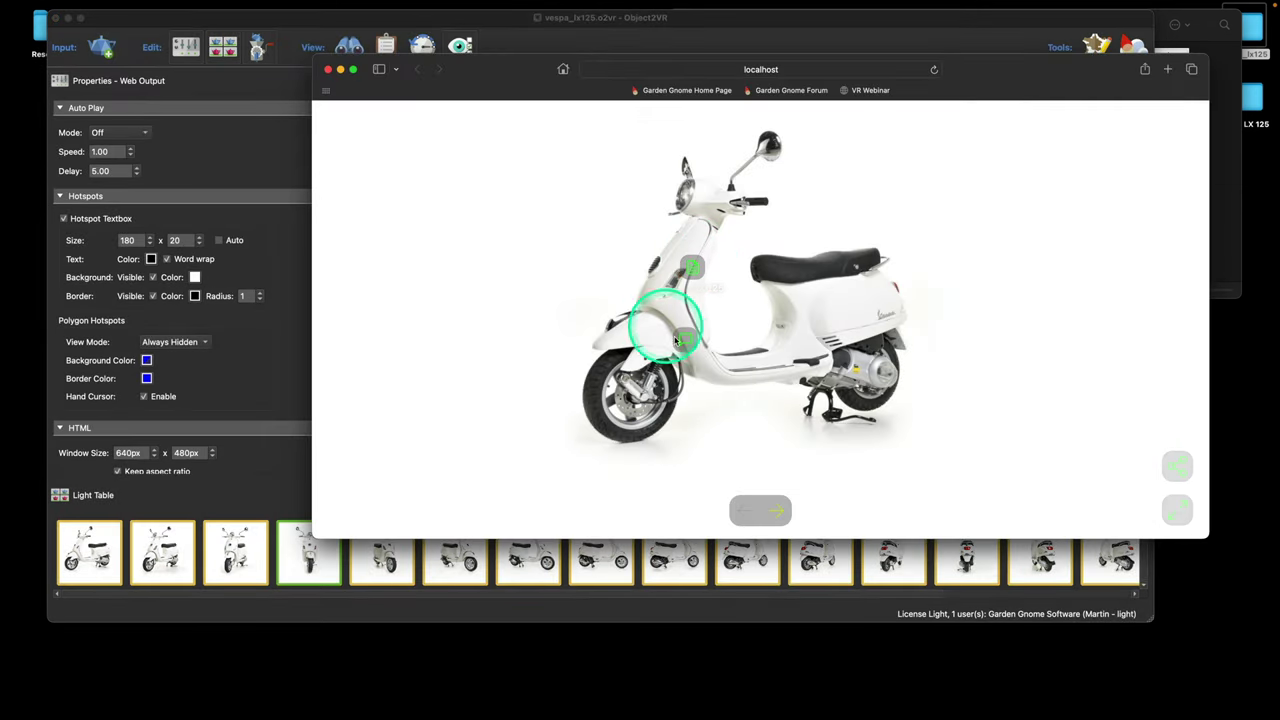
drag(897, 350, 714, 343)
click(684, 342)
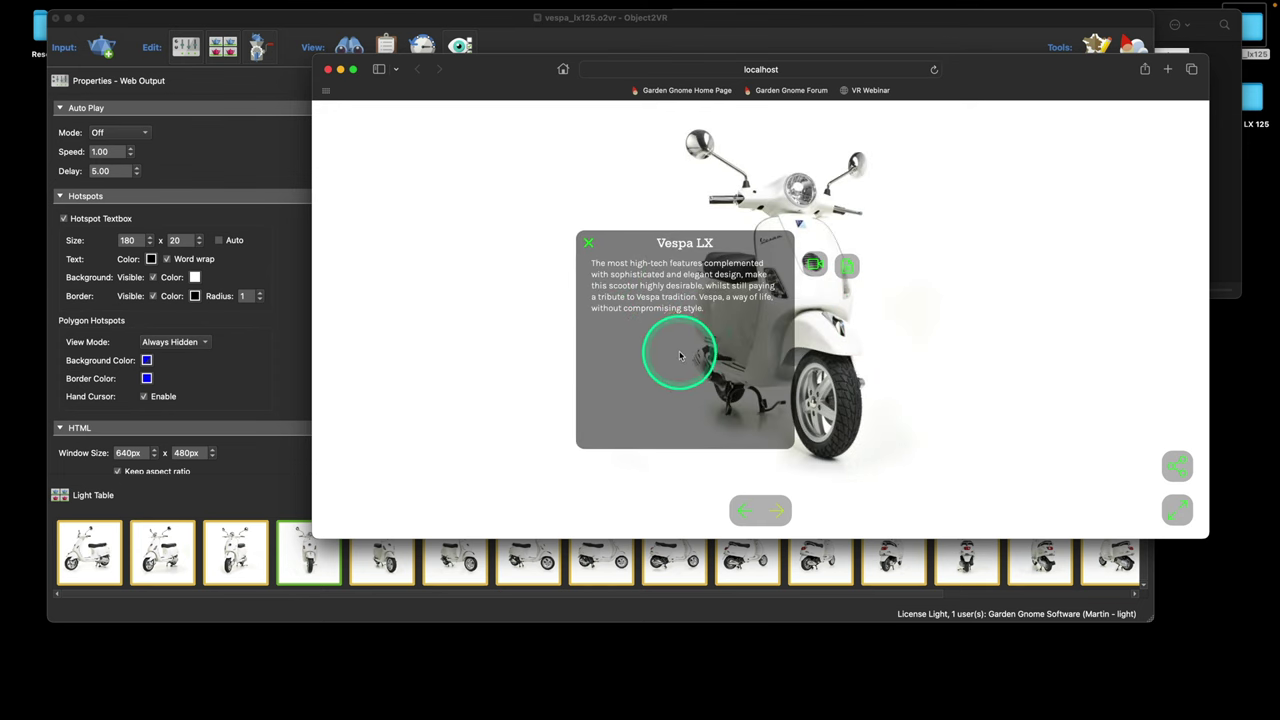
click(588, 244)
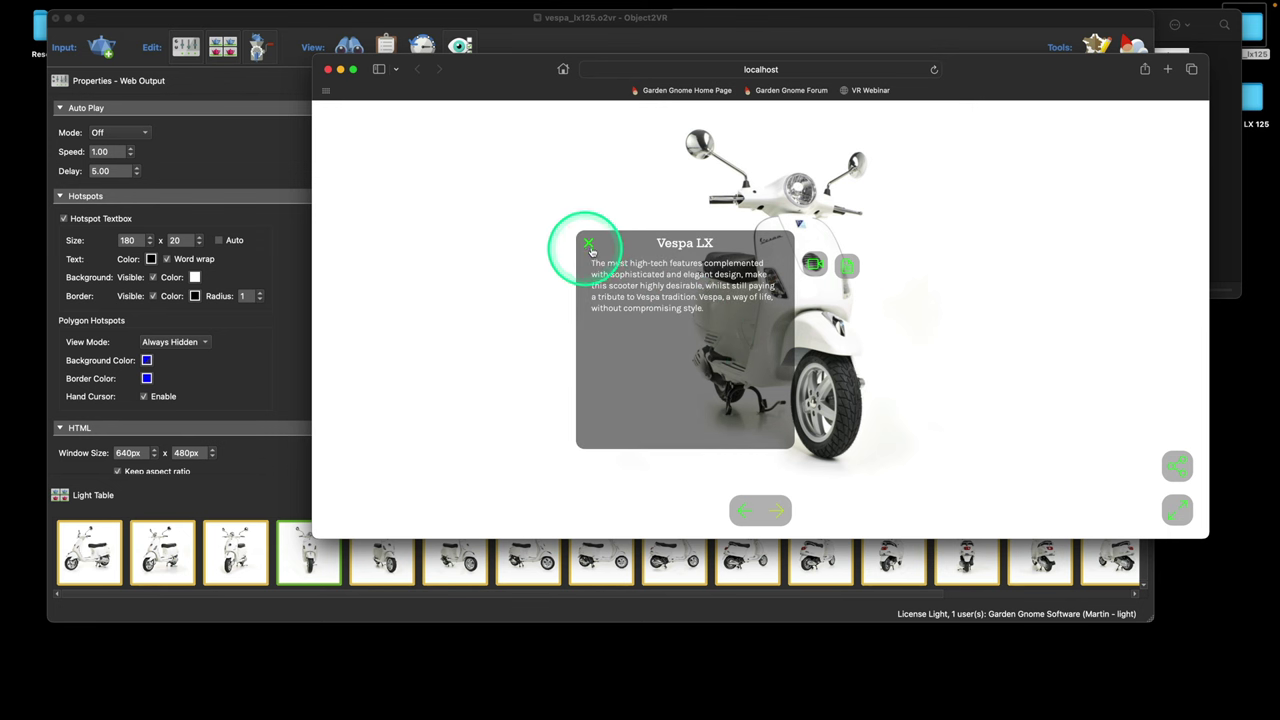
mouse_move(888, 349)
mouse_down()
mouse_move(857, 366)
mouse_move(886, 351)
mouse_up()
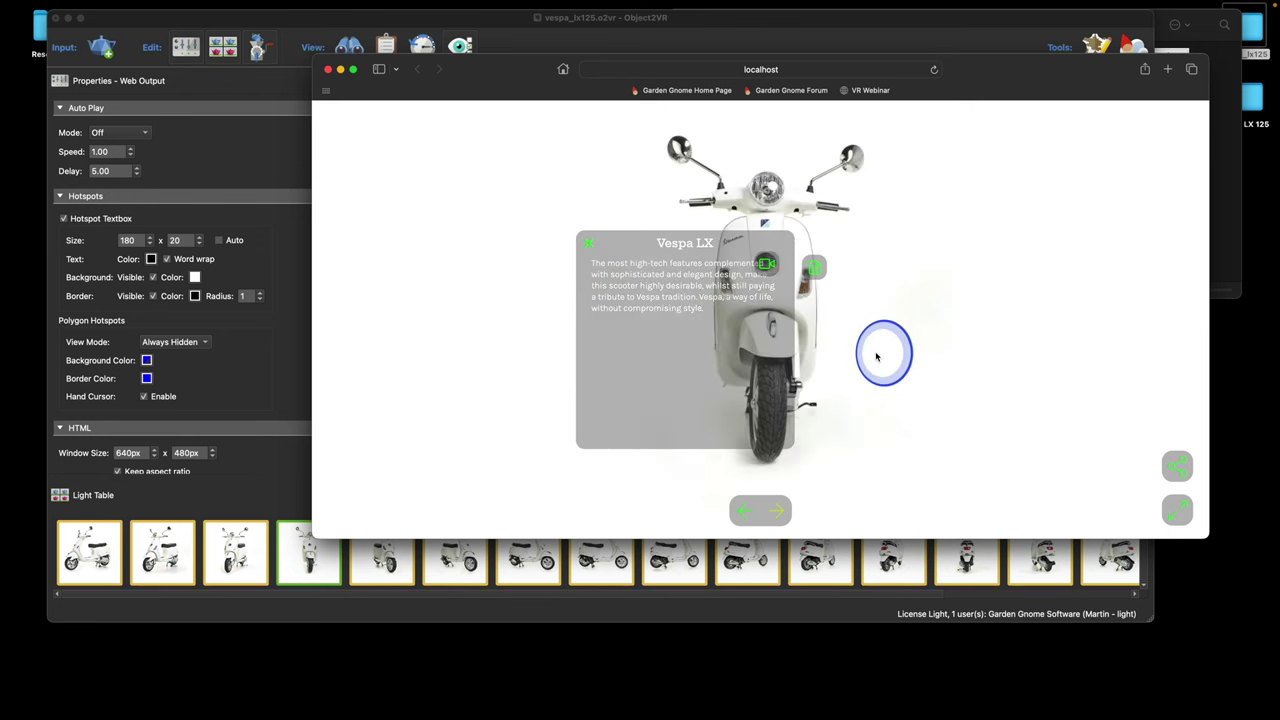
click(588, 244)
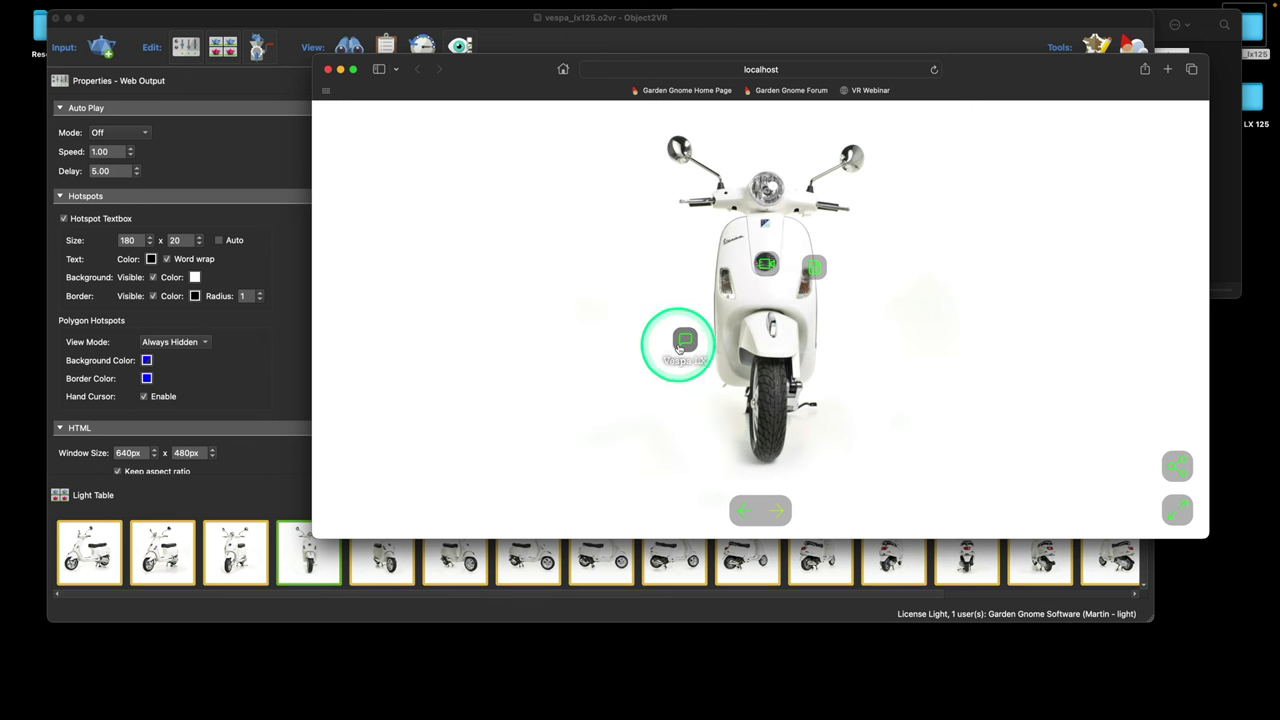
click(327, 70)
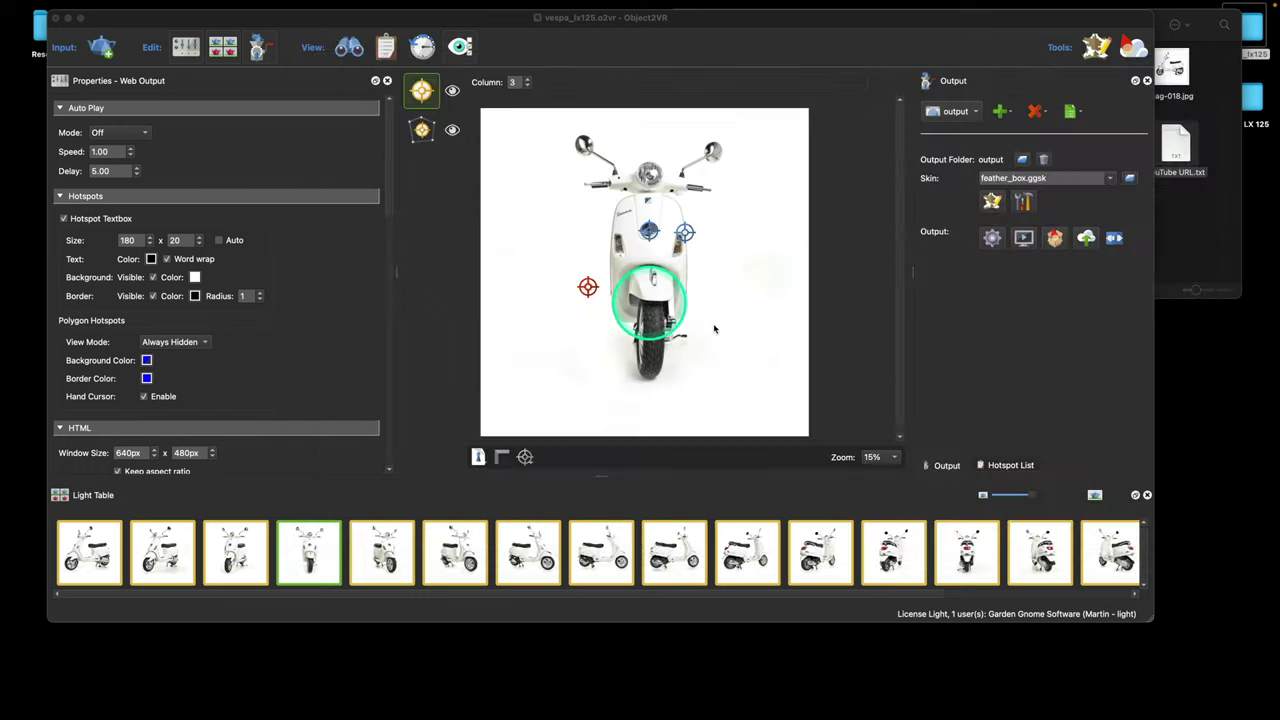
Delete the Vespa LX hotspot's position beside the scooter and place it on top of the front fender in column 3.
click(596, 292)
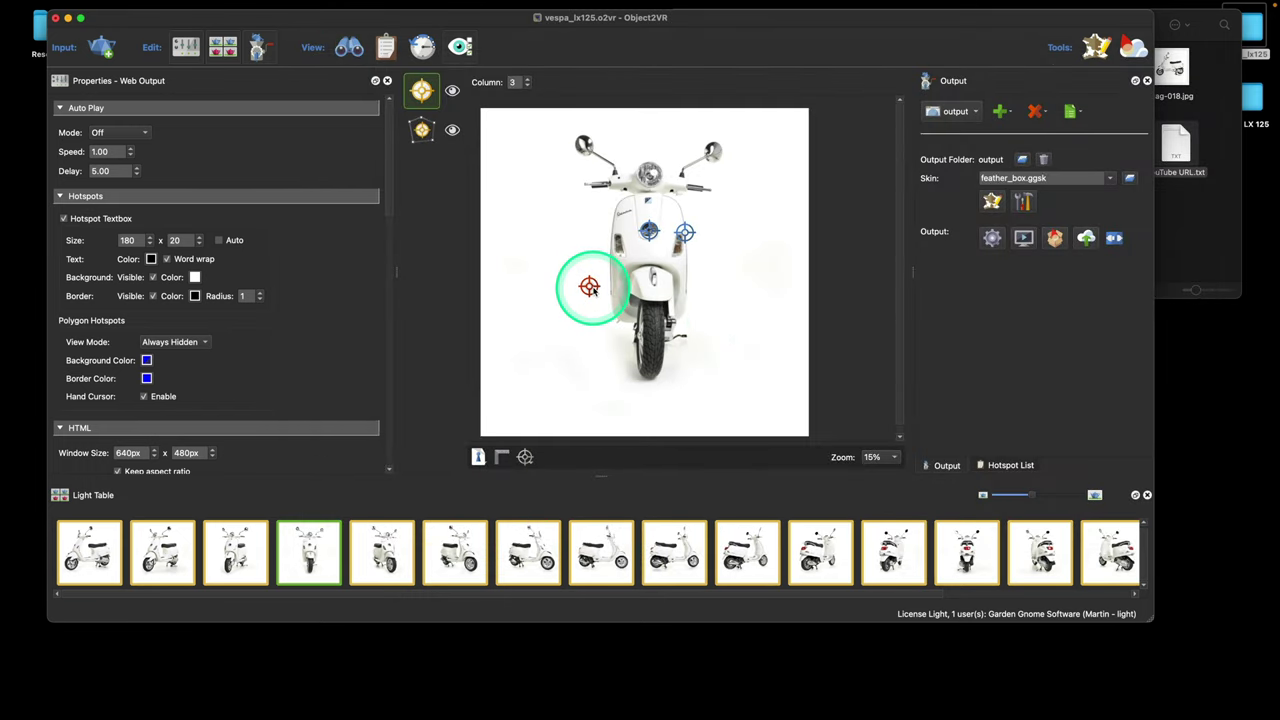
key(BackSpace)
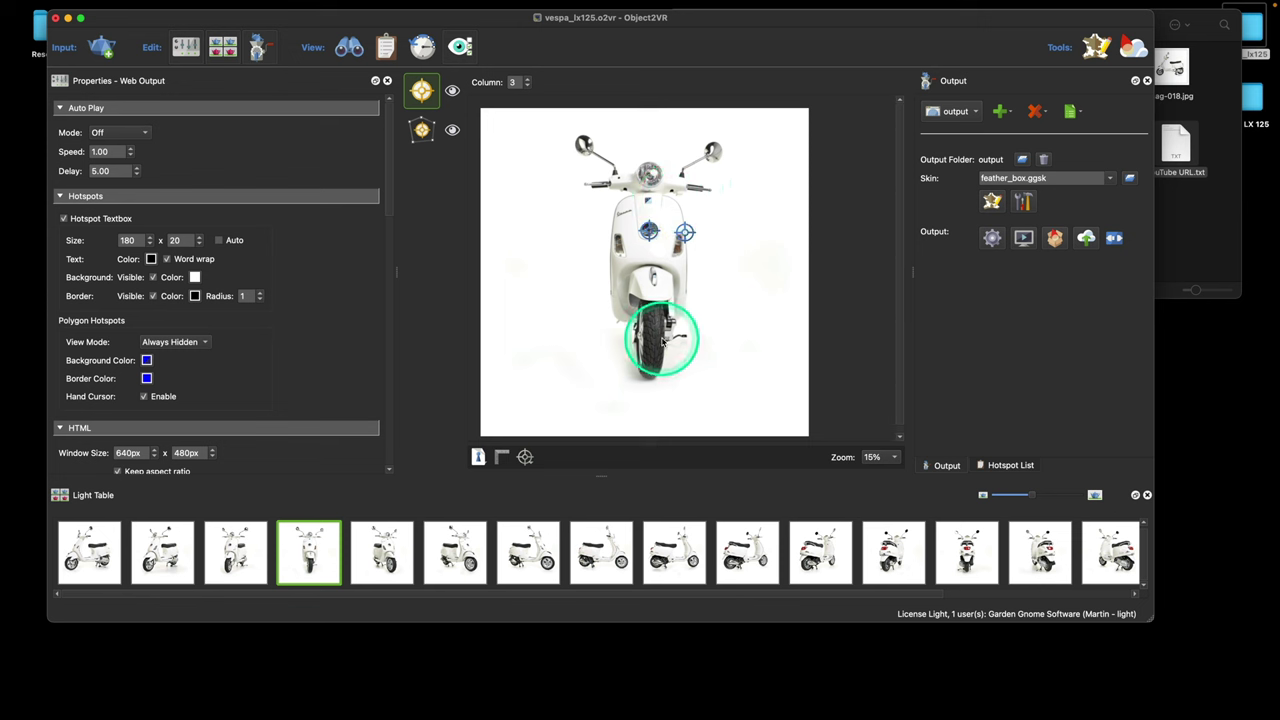
click(653, 277)
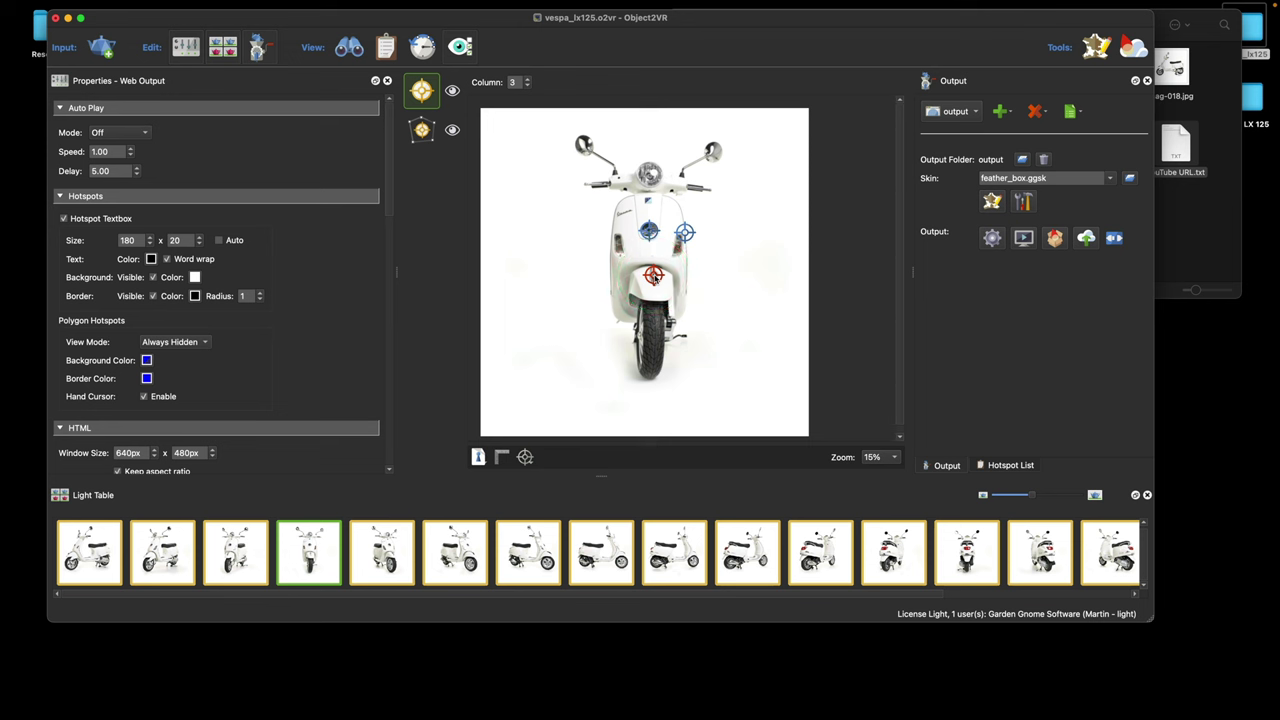
Display column 4, select the Vespa LX hotspot there and turn off its reuse in all columns.
click(1010, 465)
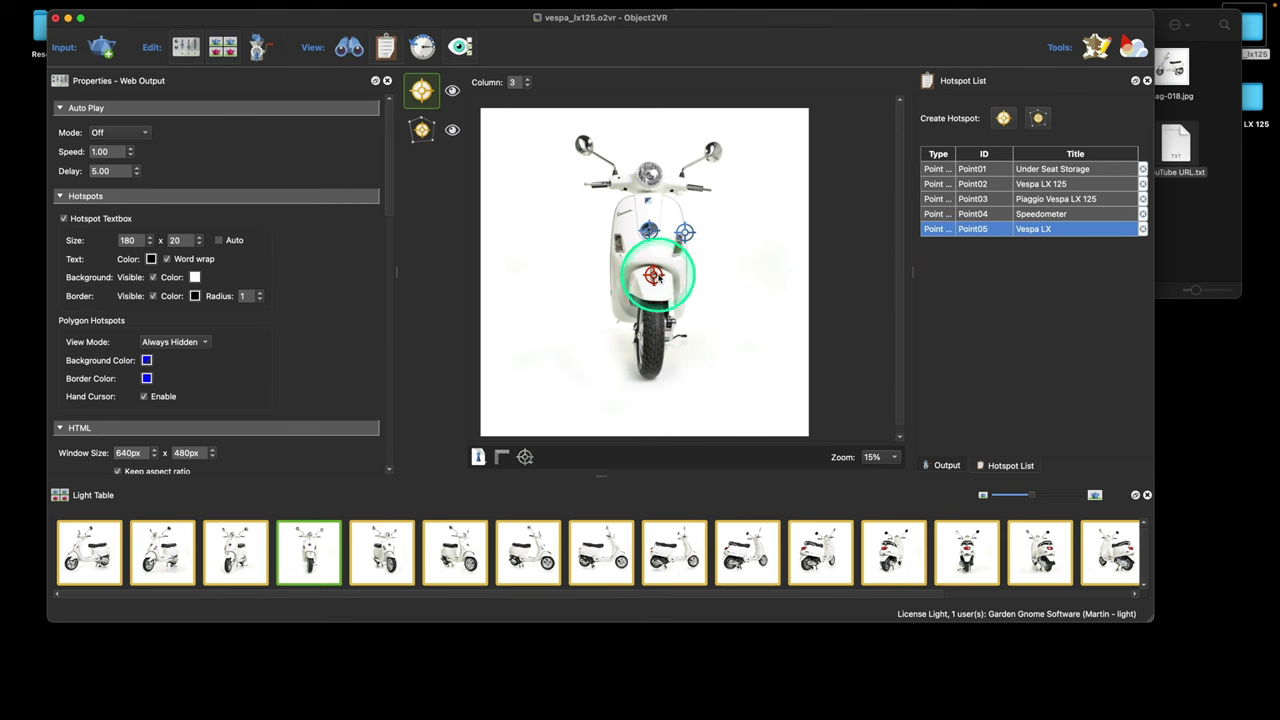
drag(657, 277, 706, 274)
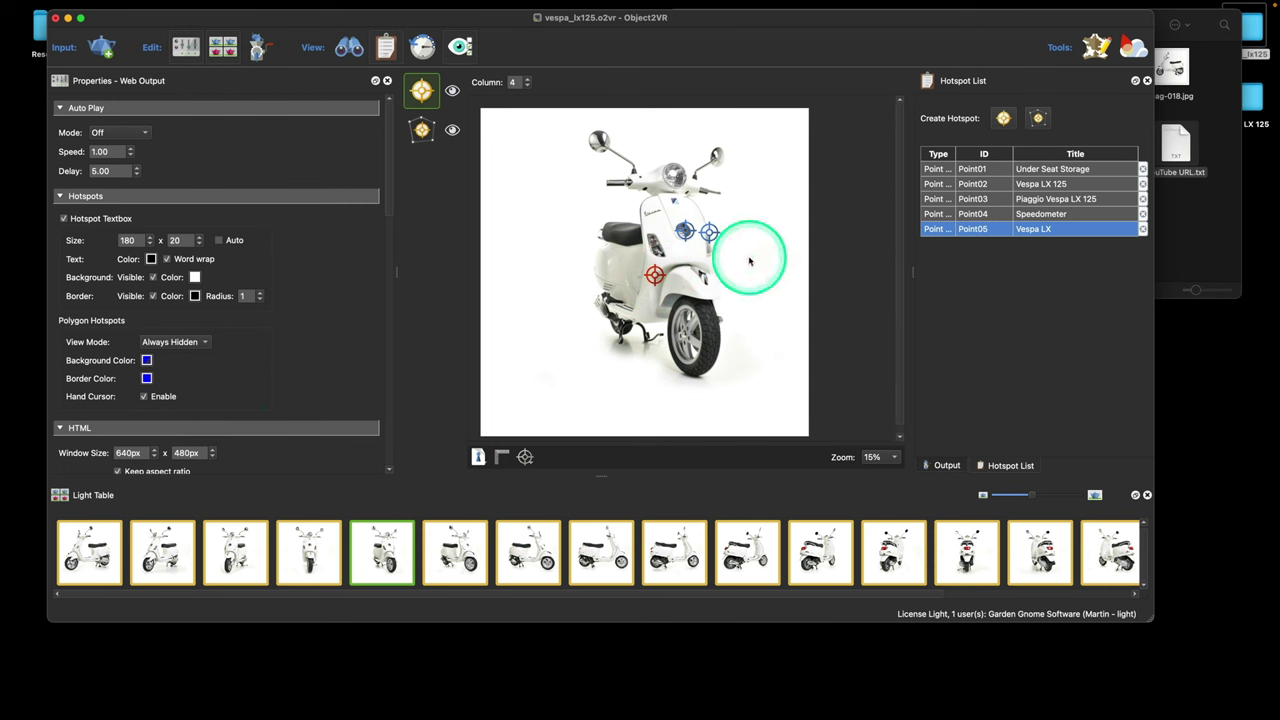
click(647, 297)
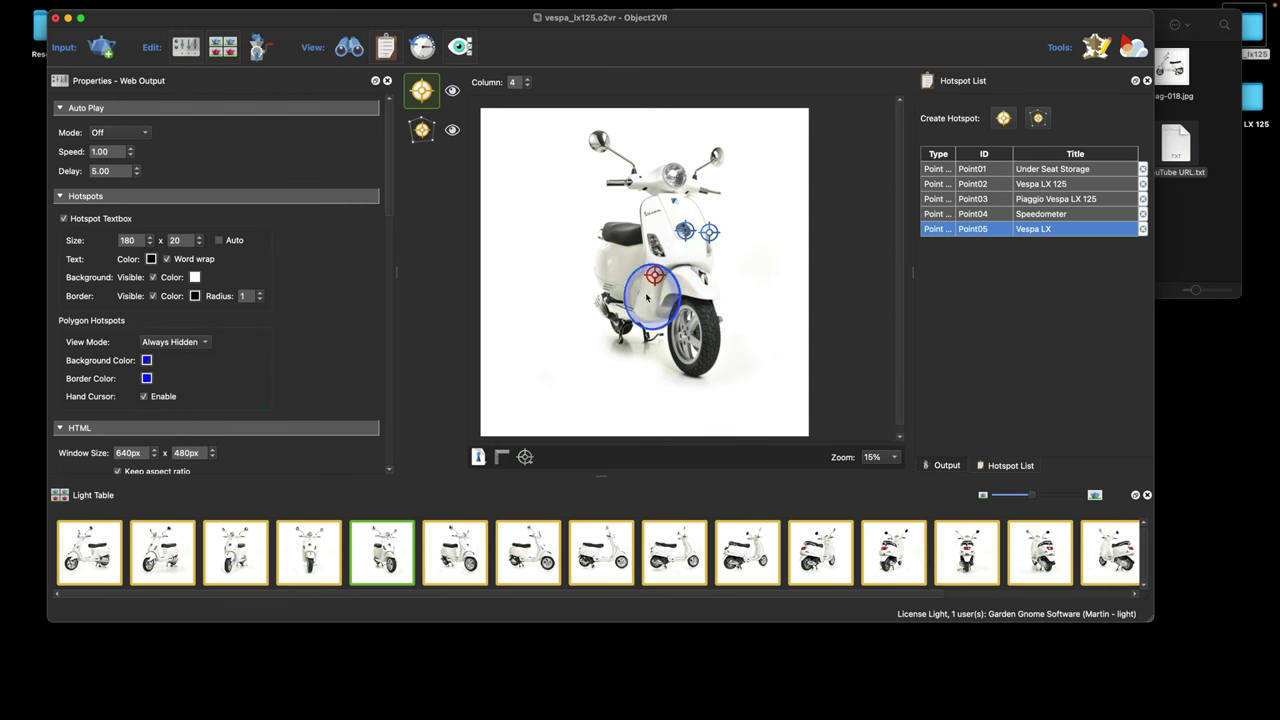
click(421, 90)
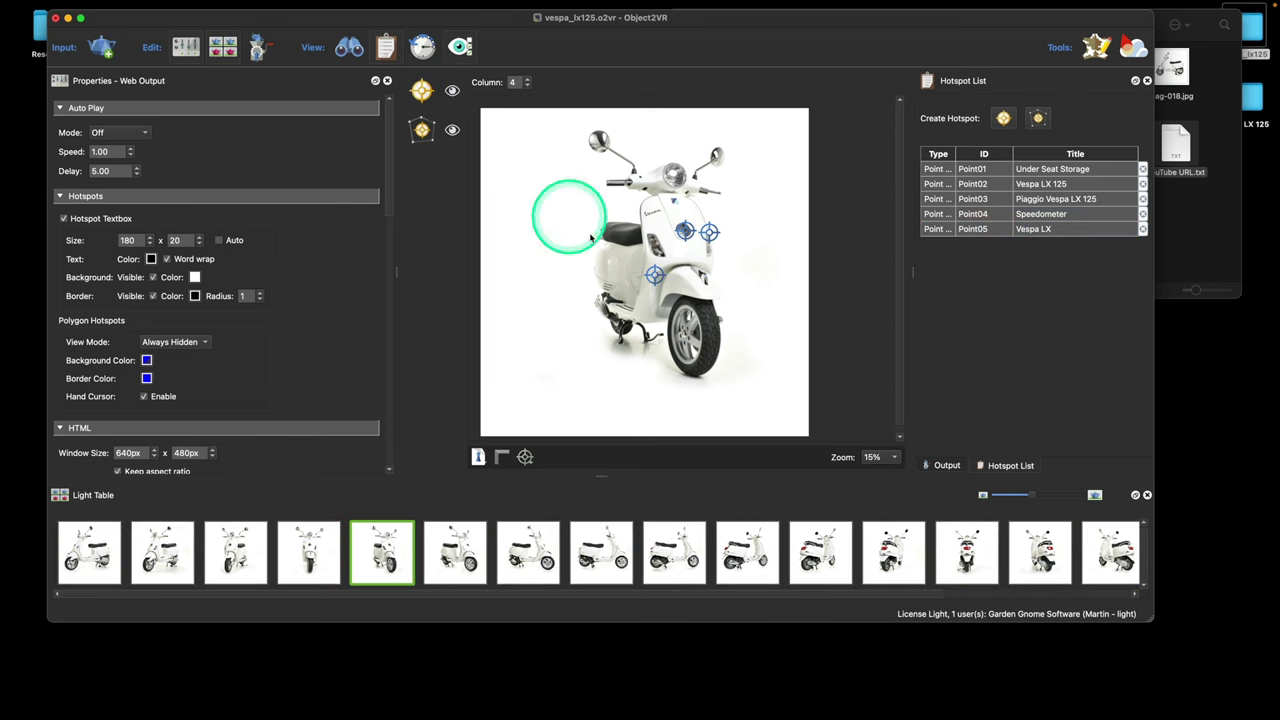
click(654, 274)
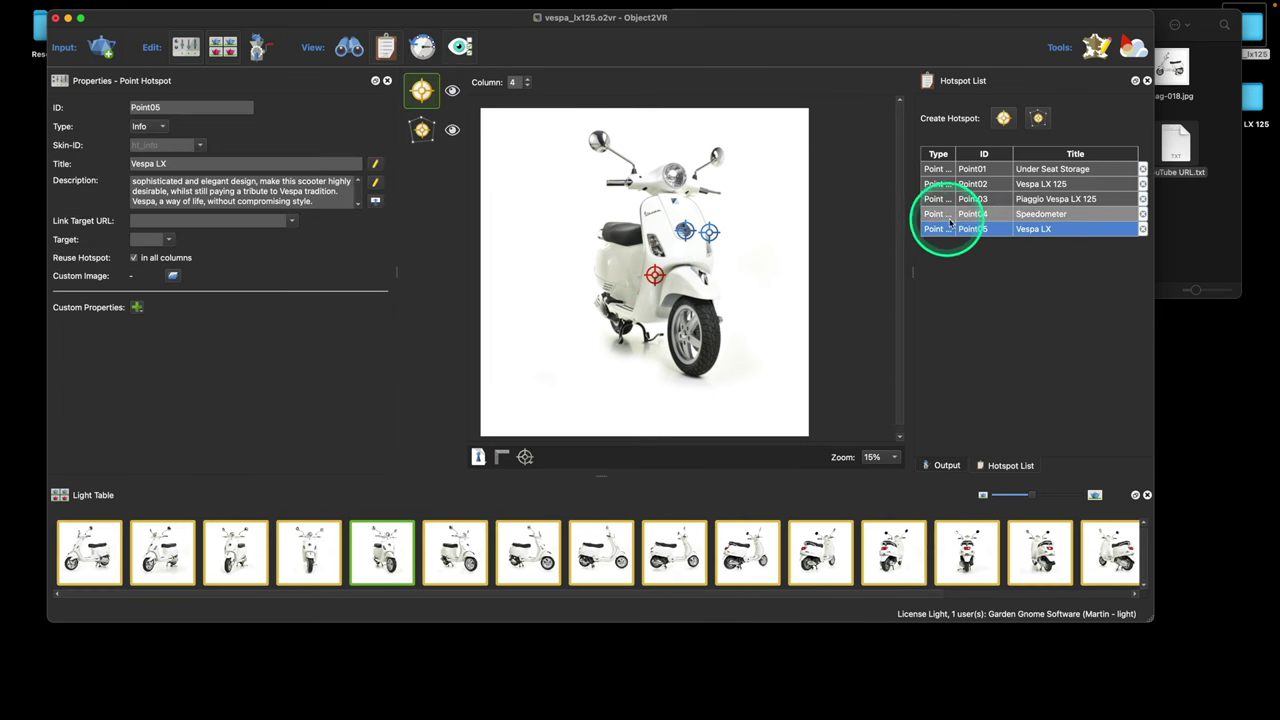
click(135, 258)
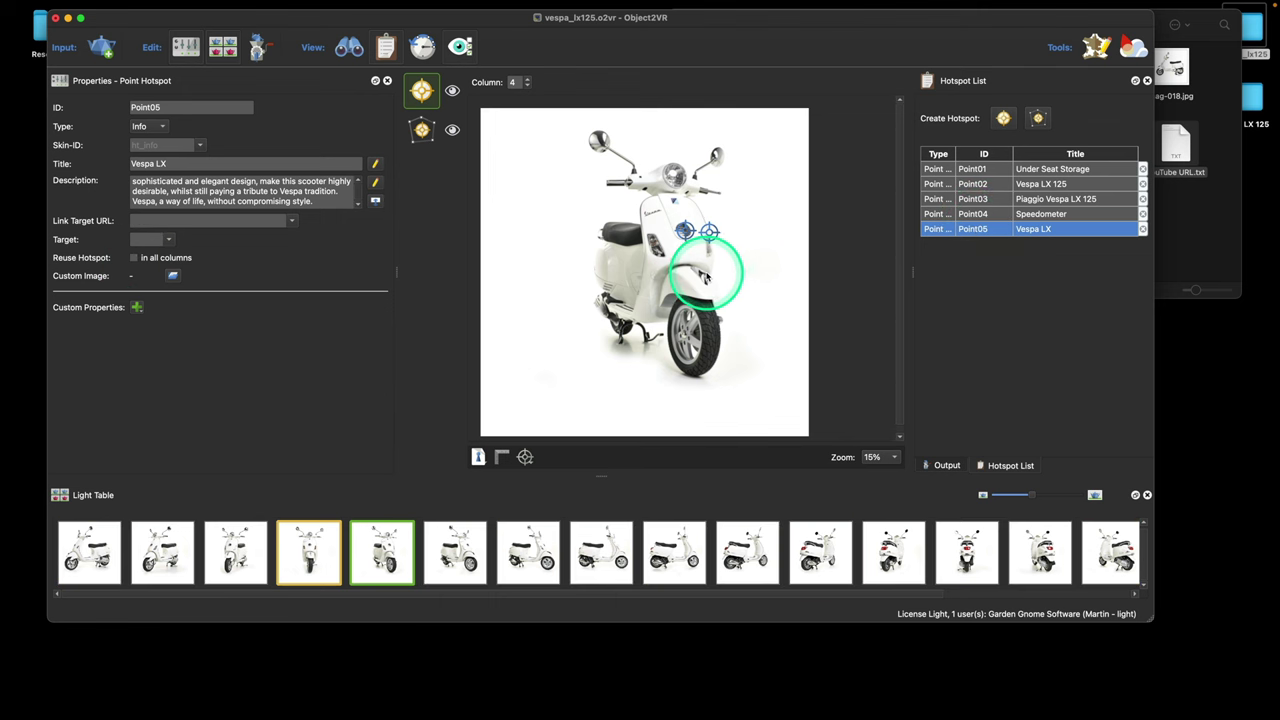
Place the Vespa LX hotspot individually at the front tip of the fender in columns 4, 5, 2 and 1.
key(Right)
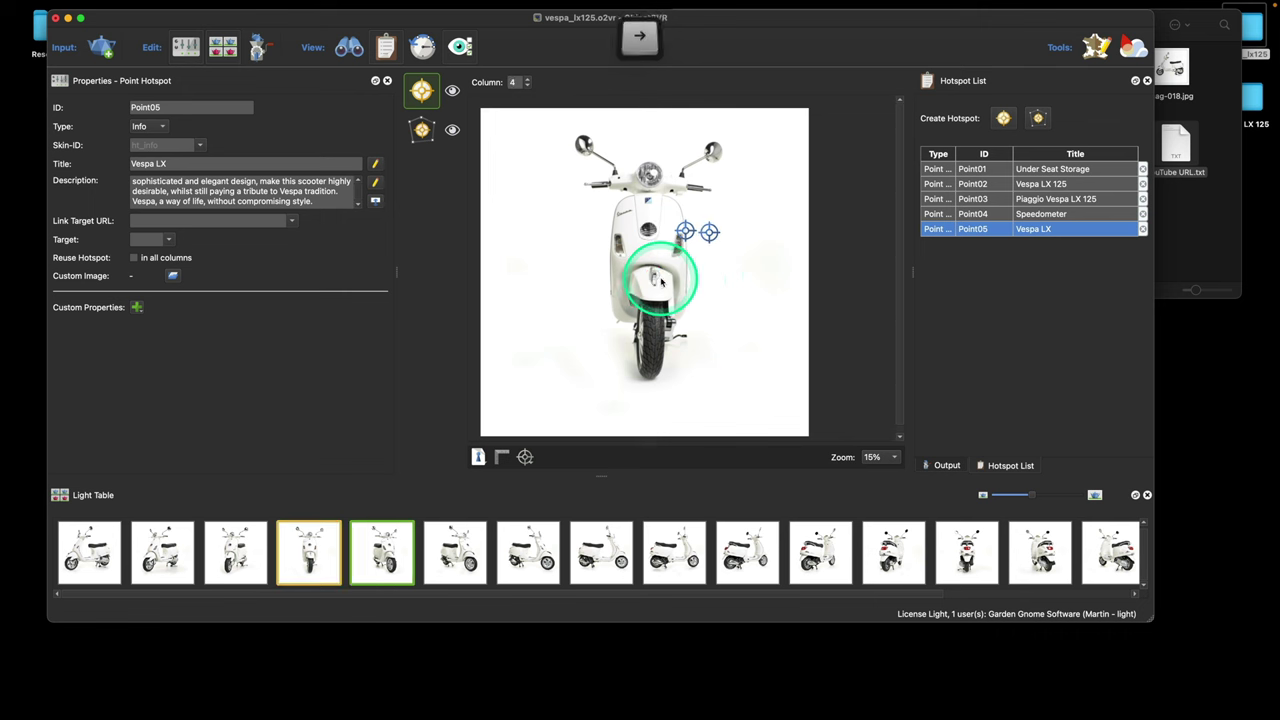
click(707, 273)
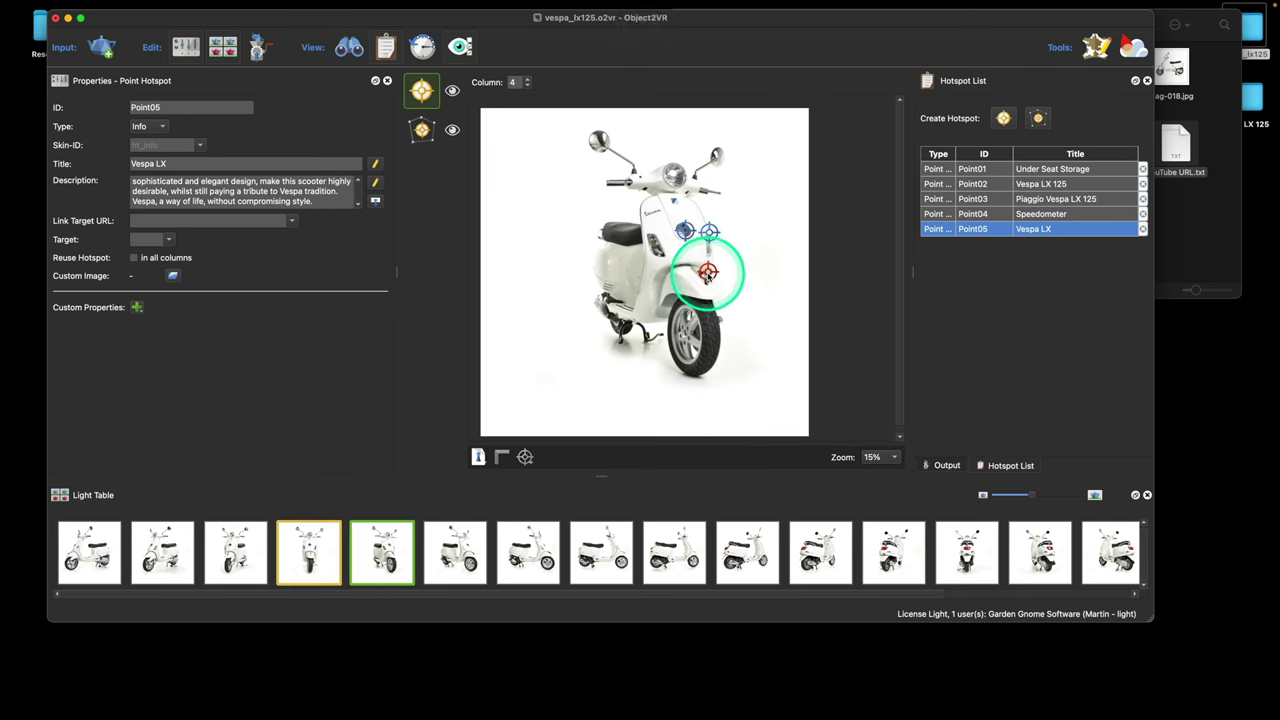
key(Right)
click(744, 272)
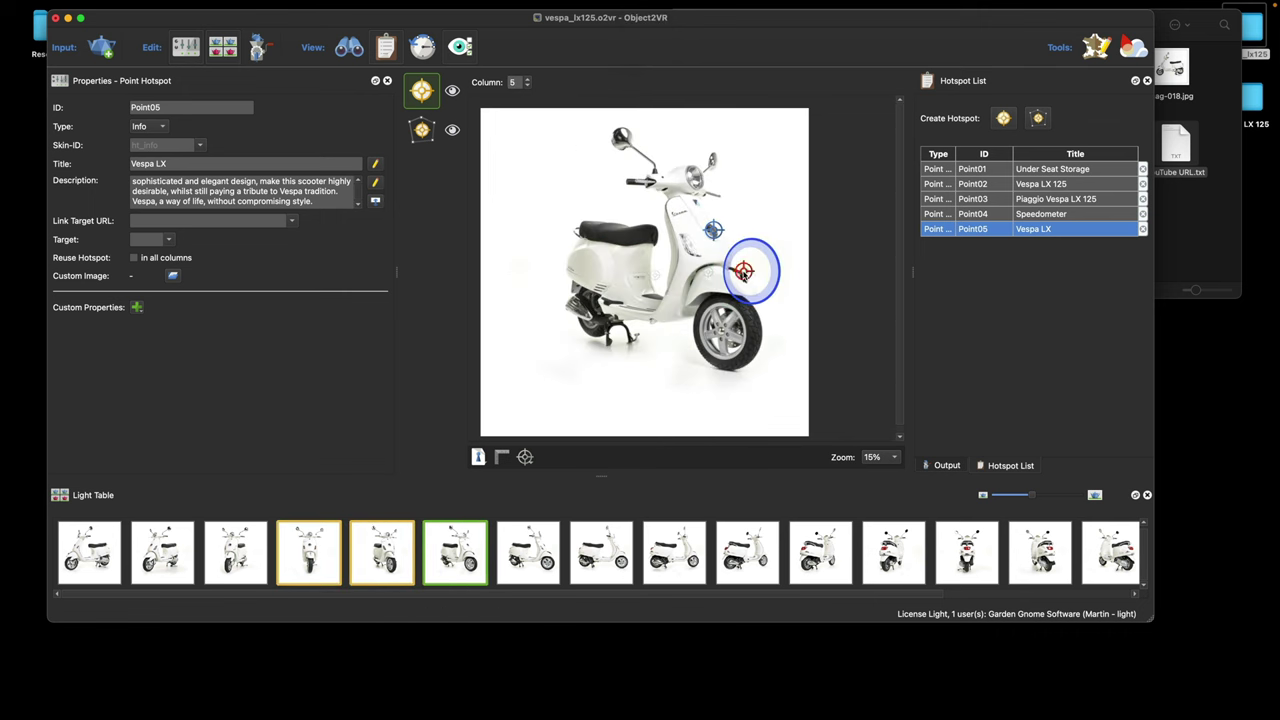
key(Right)
key(Left)
key(Left)
key(Left)
key(Left)
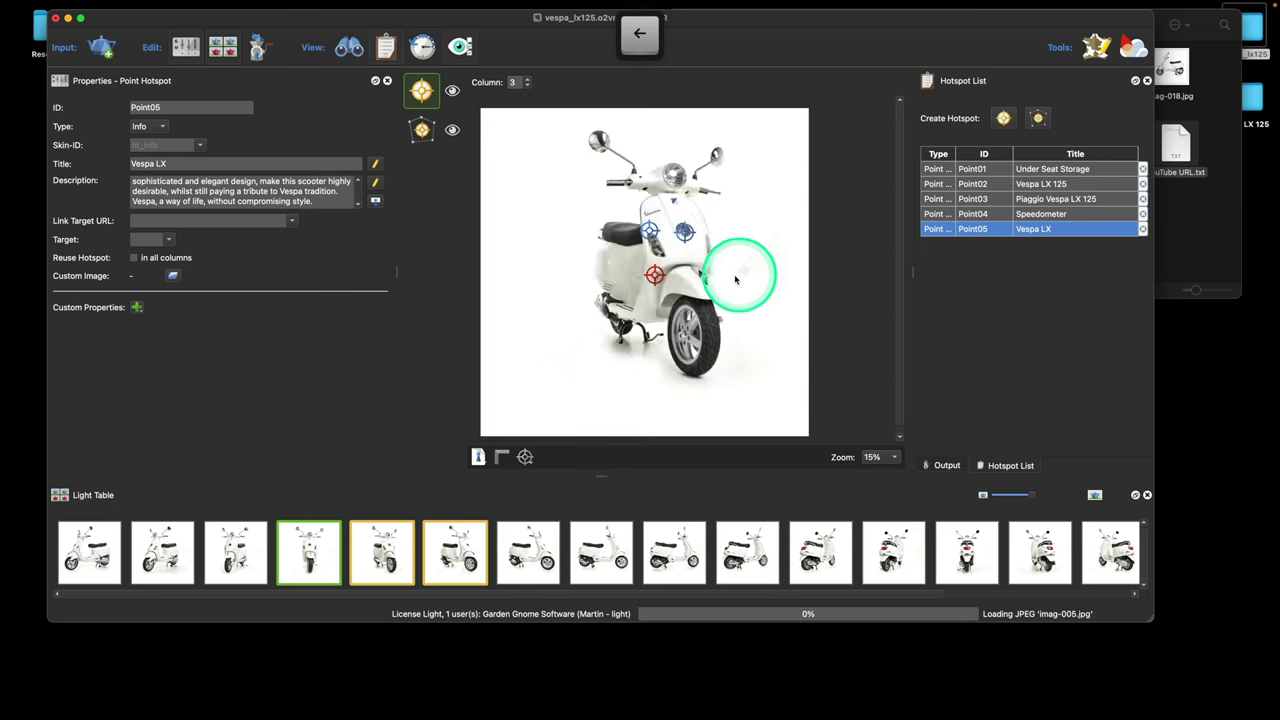
key(Left)
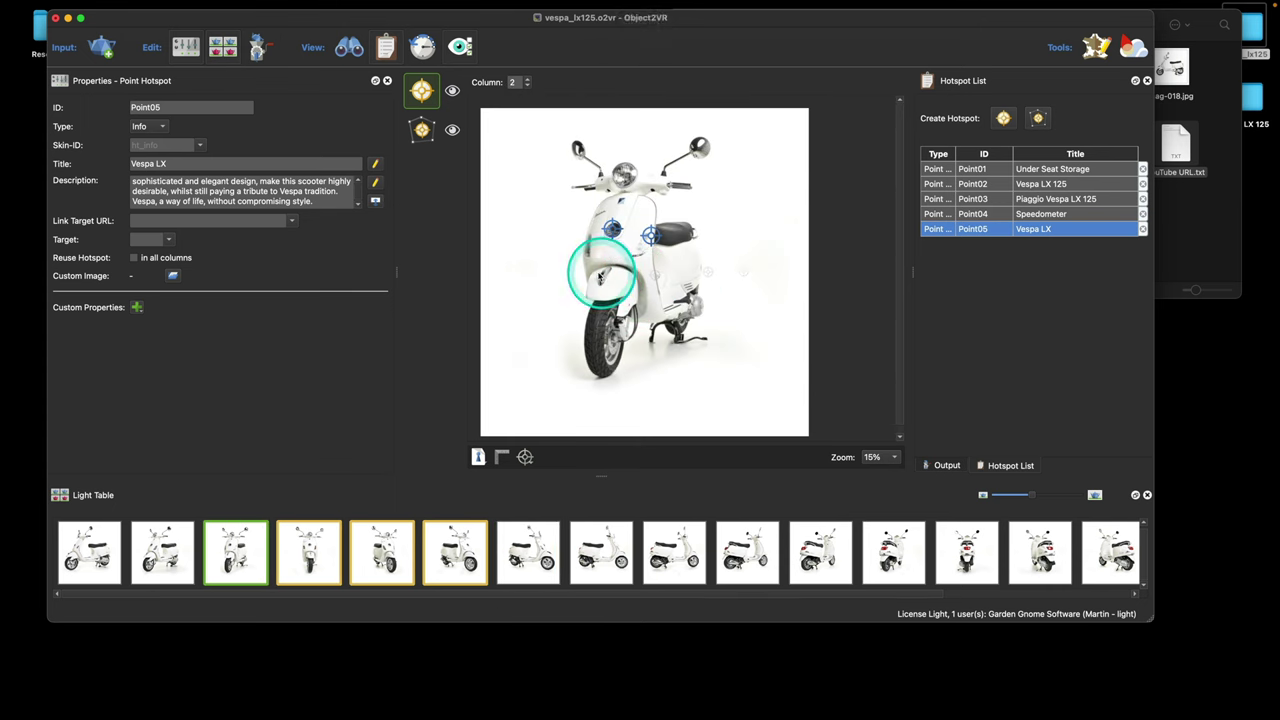
click(556, 271)
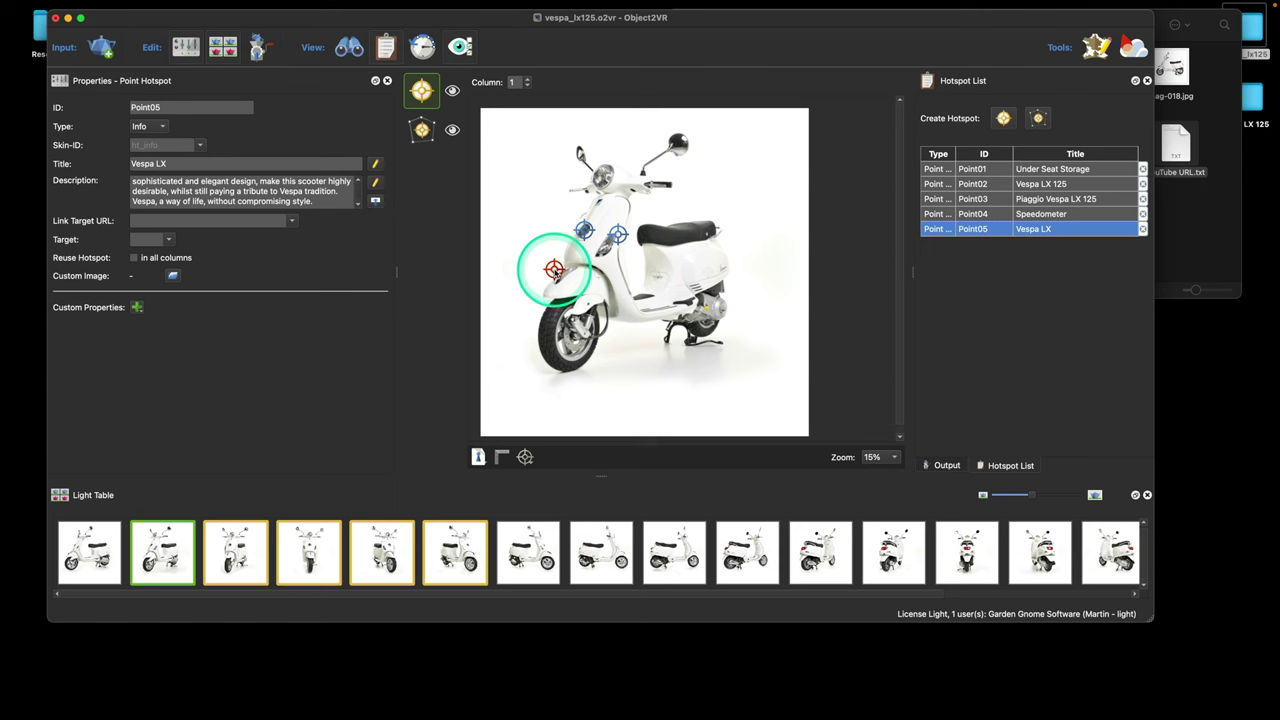
Generate the web output again, overwriting the file, and test the Vespa LX info hotspot on the fender while rotating the scooter.
click(945, 465)
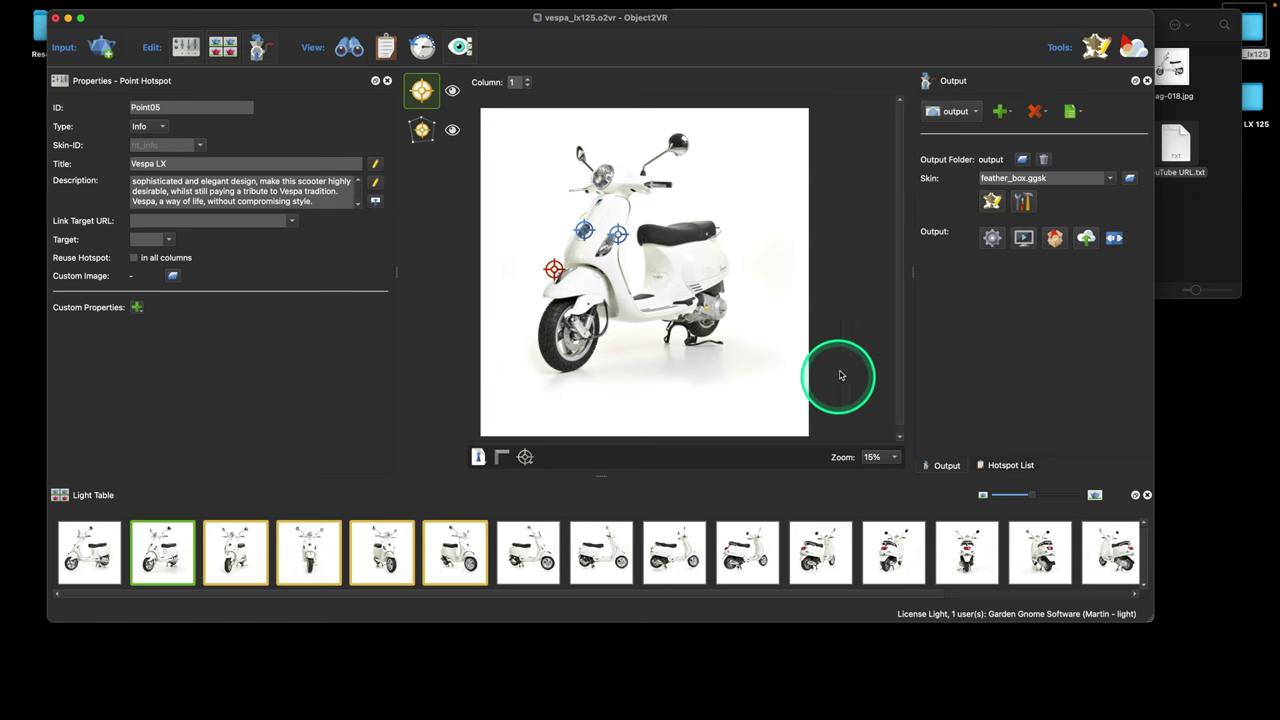
click(992, 237)
click(679, 265)
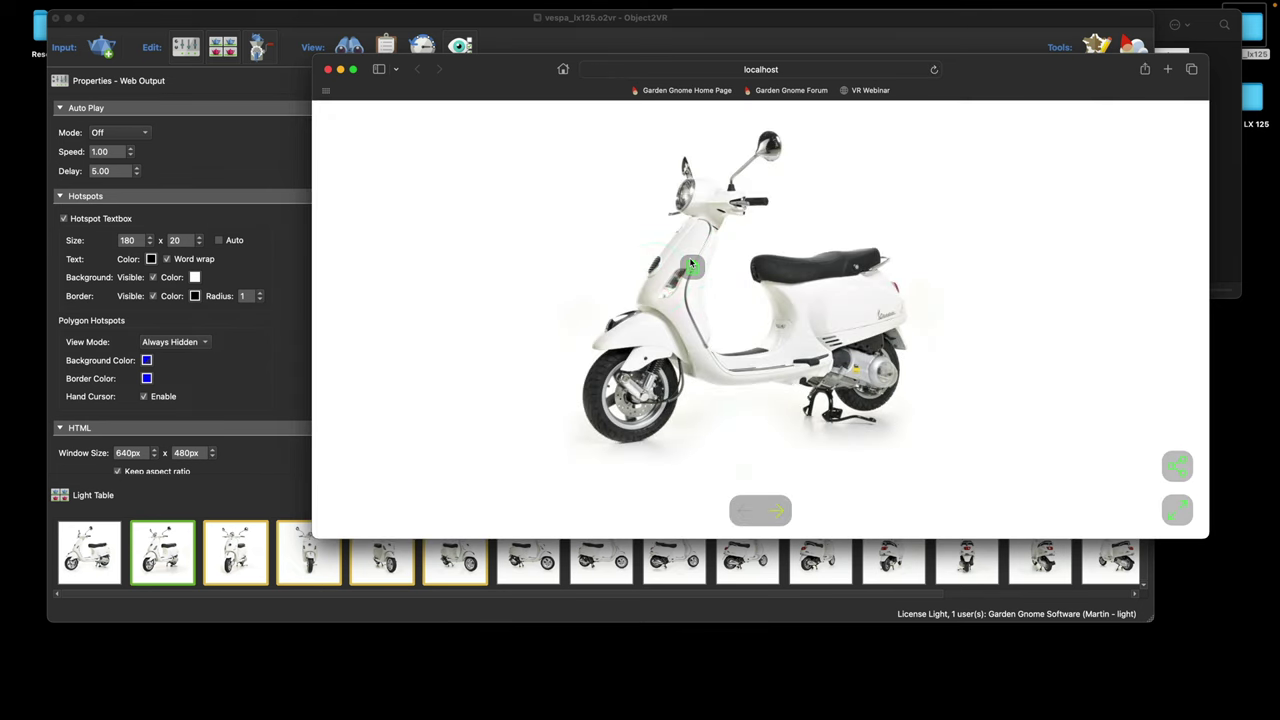
drag(668, 311, 738, 381)
click(637, 316)
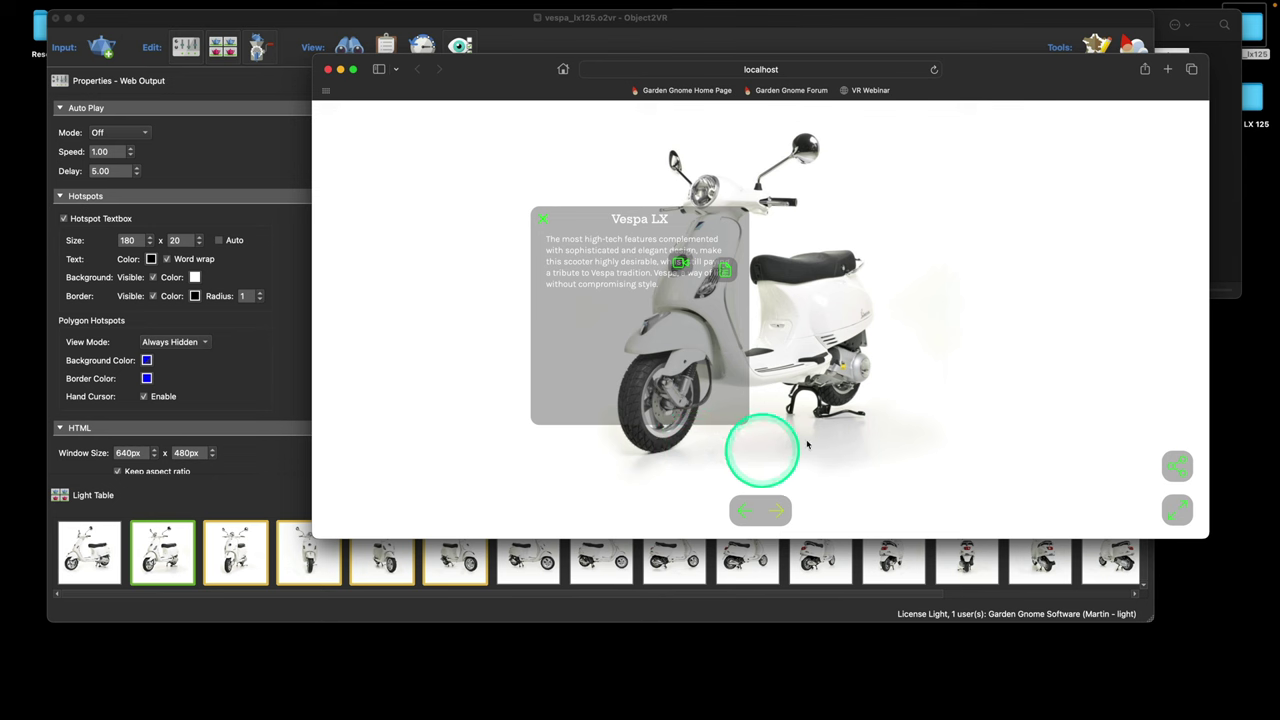
Rotate the scooter with the Vespa LX info popup open, then close the popup and the preview window.
mouse_move(891, 410)
mouse_down()
mouse_move(931, 409)
mouse_move(891, 414)
mouse_move(926, 413)
mouse_move(894, 420)
mouse_move(923, 418)
mouse_move(908, 420)
mouse_up()
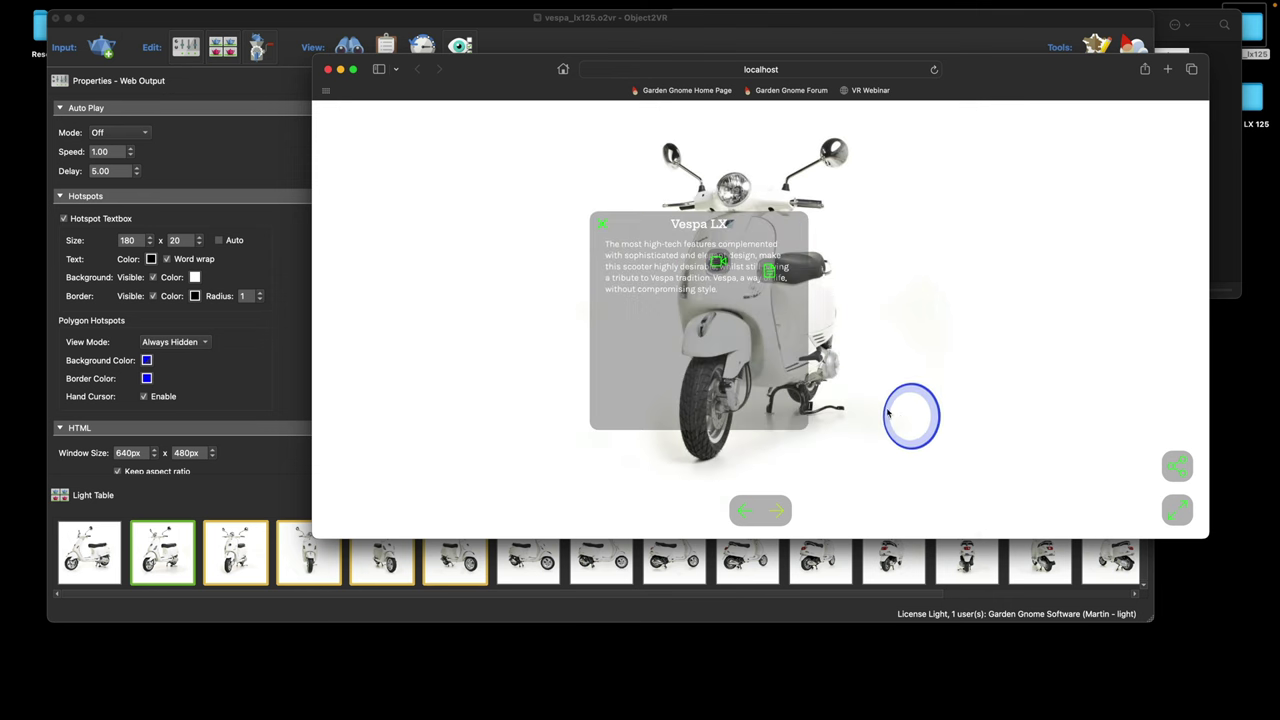
click(609, 223)
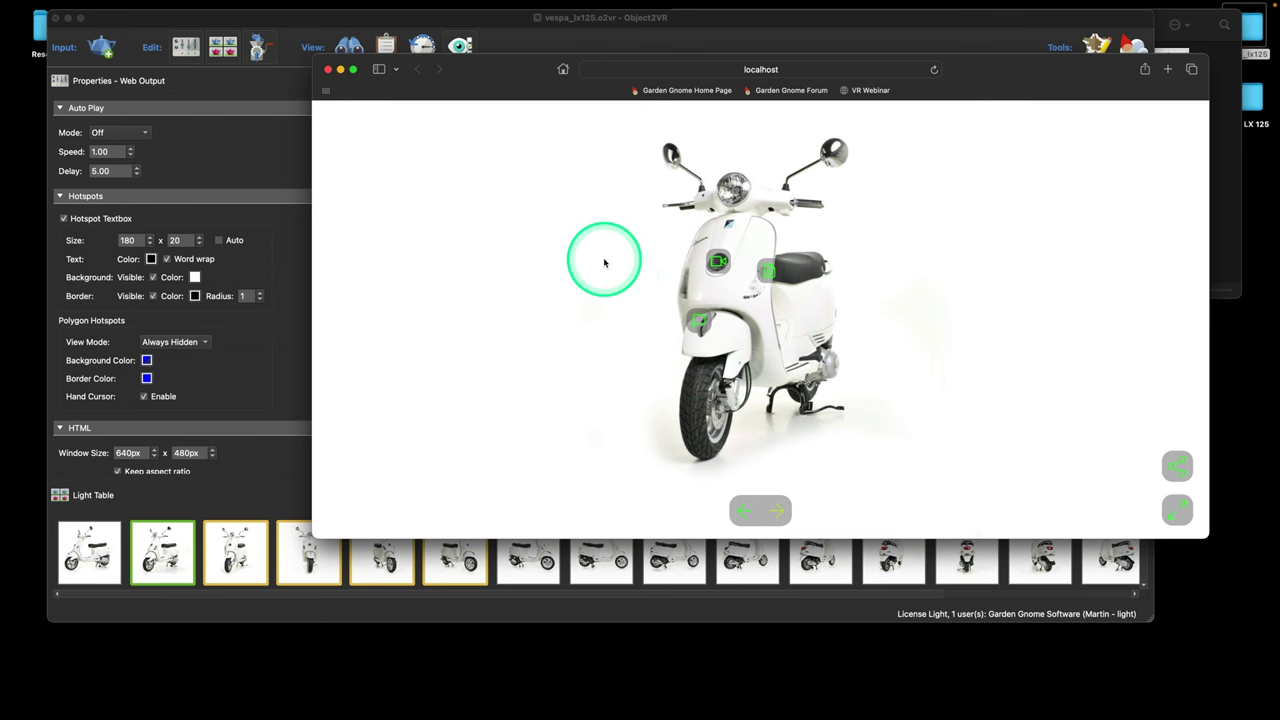
click(329, 69)
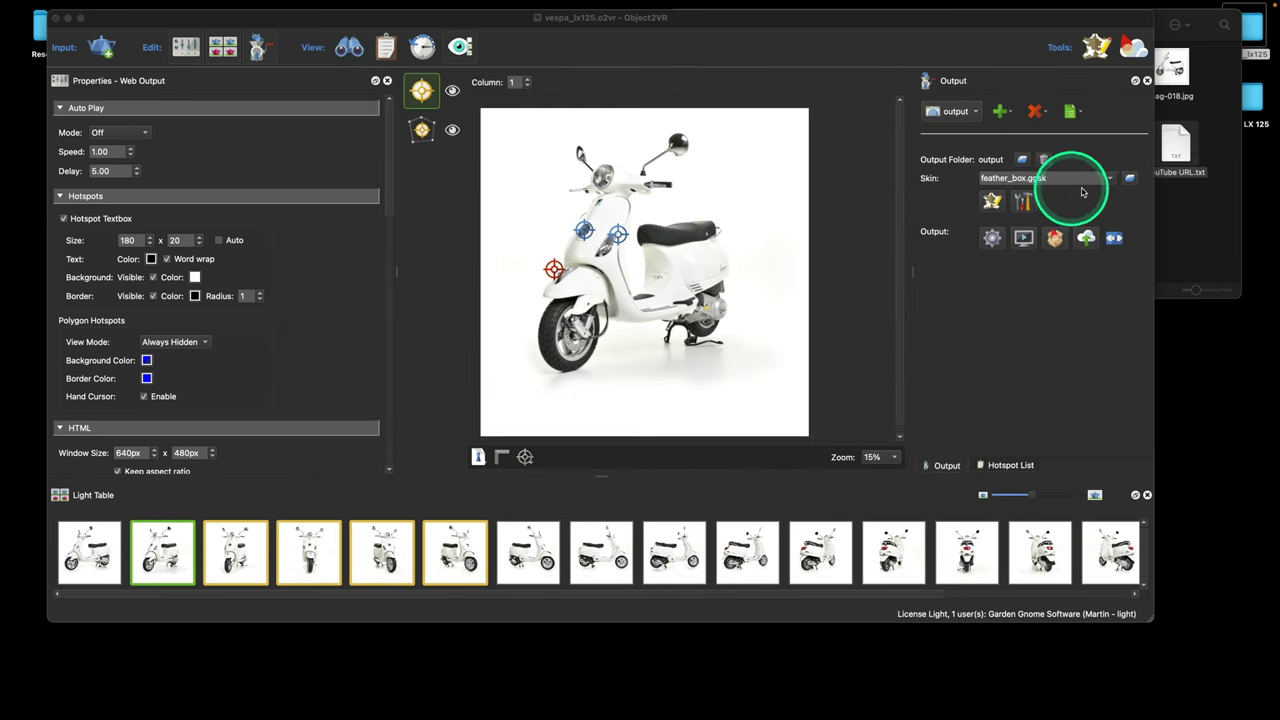
Change the web output skin to neto.ggsk and generate the output again, overwriting the existing file.
click(1110, 178)
click(1052, 243)
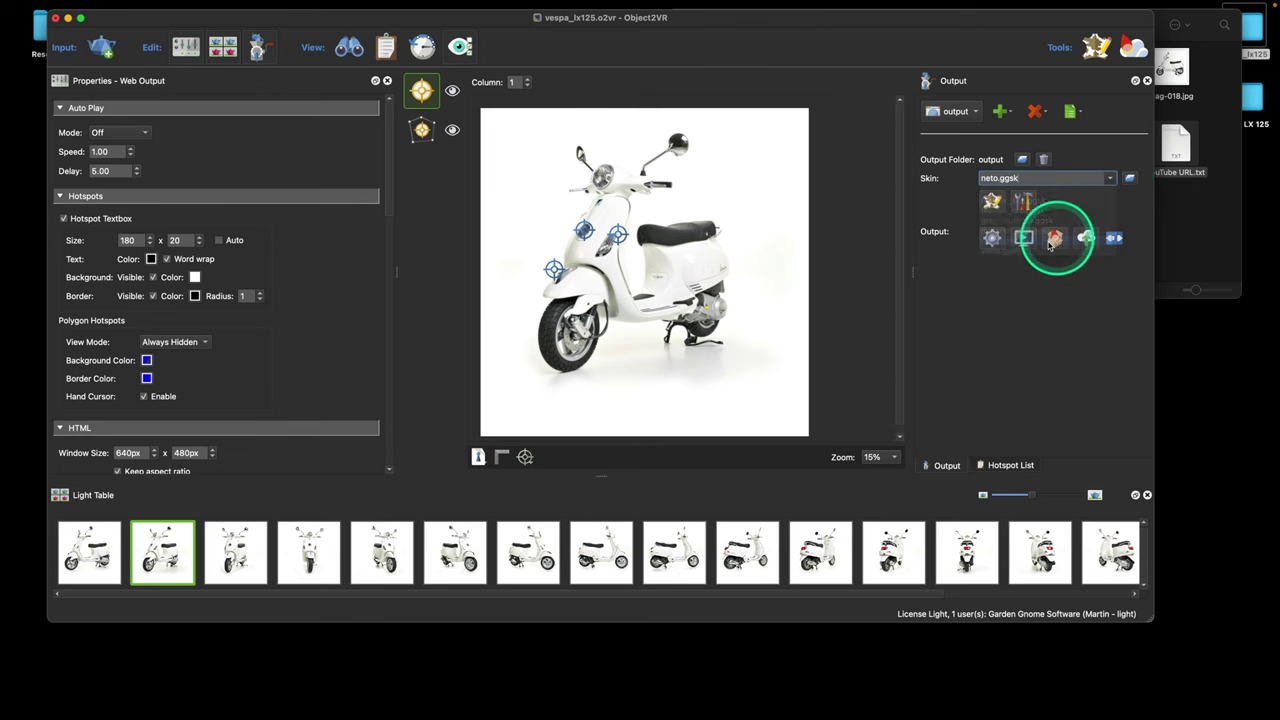
click(992, 238)
click(690, 260)
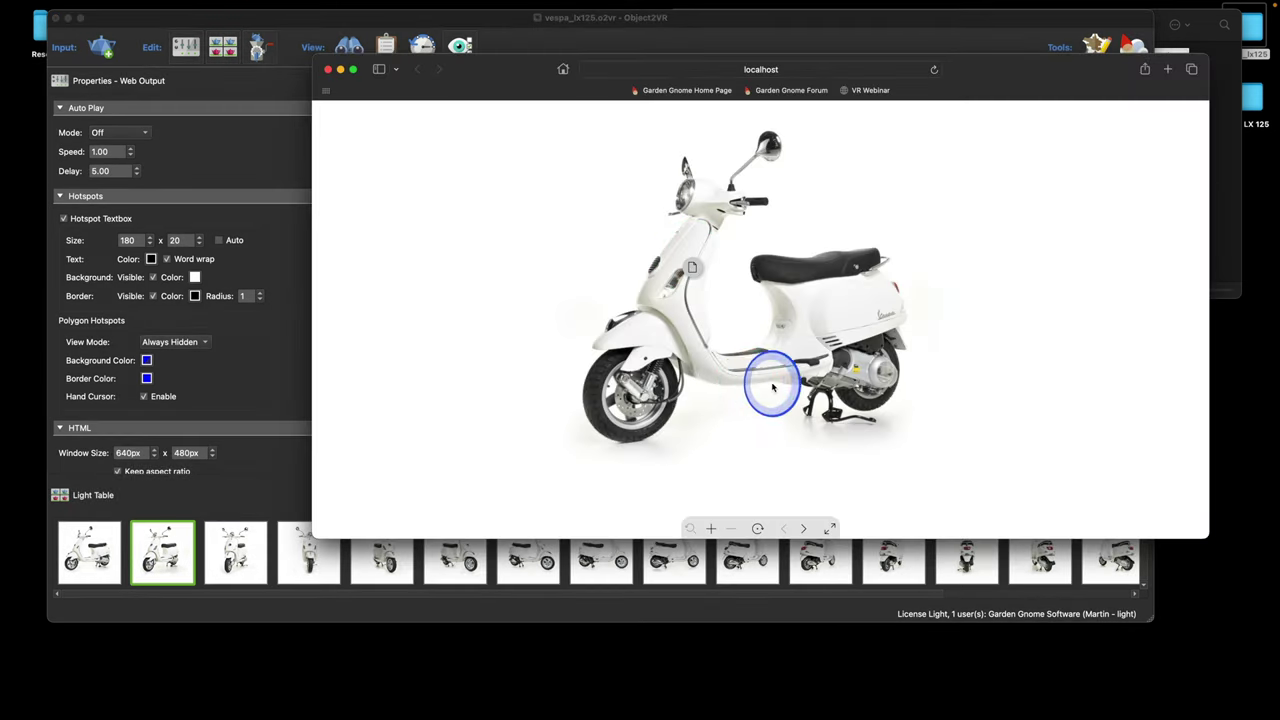
Test the Vespa LX info hotspot in the new skin, opening and closing its popup at different rotation angles.
click(708, 300)
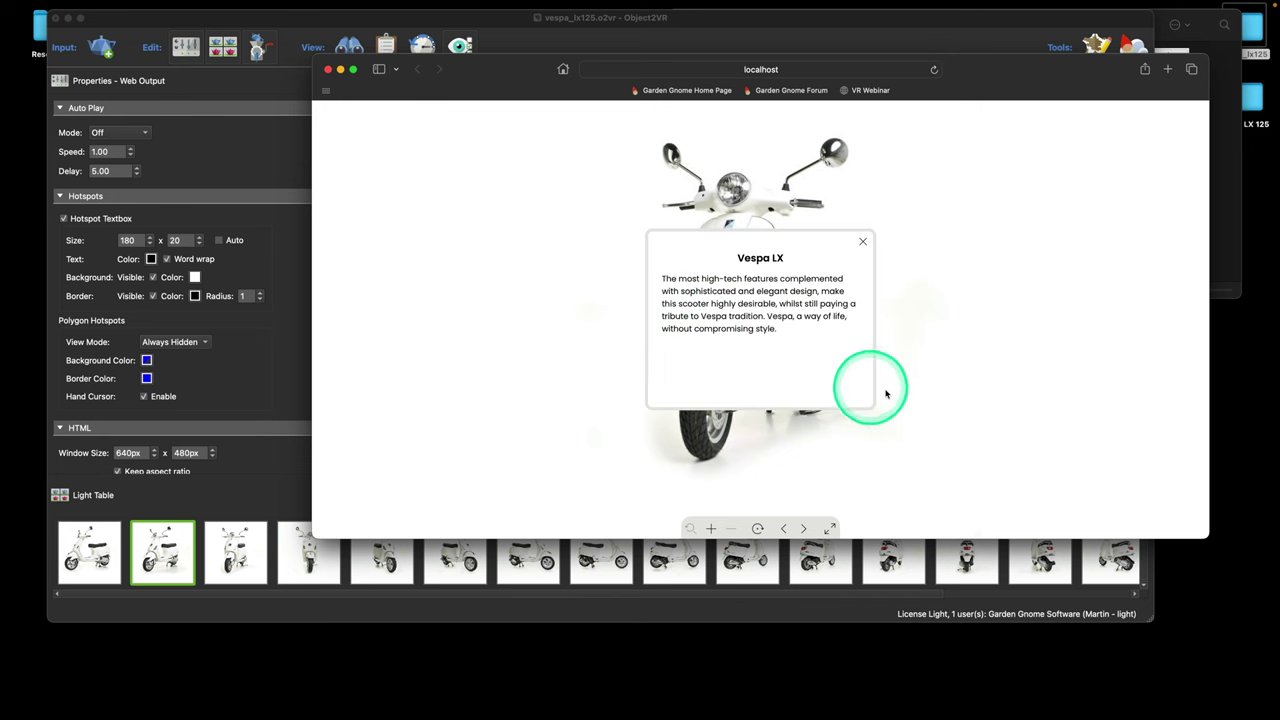
drag(886, 394, 857, 229)
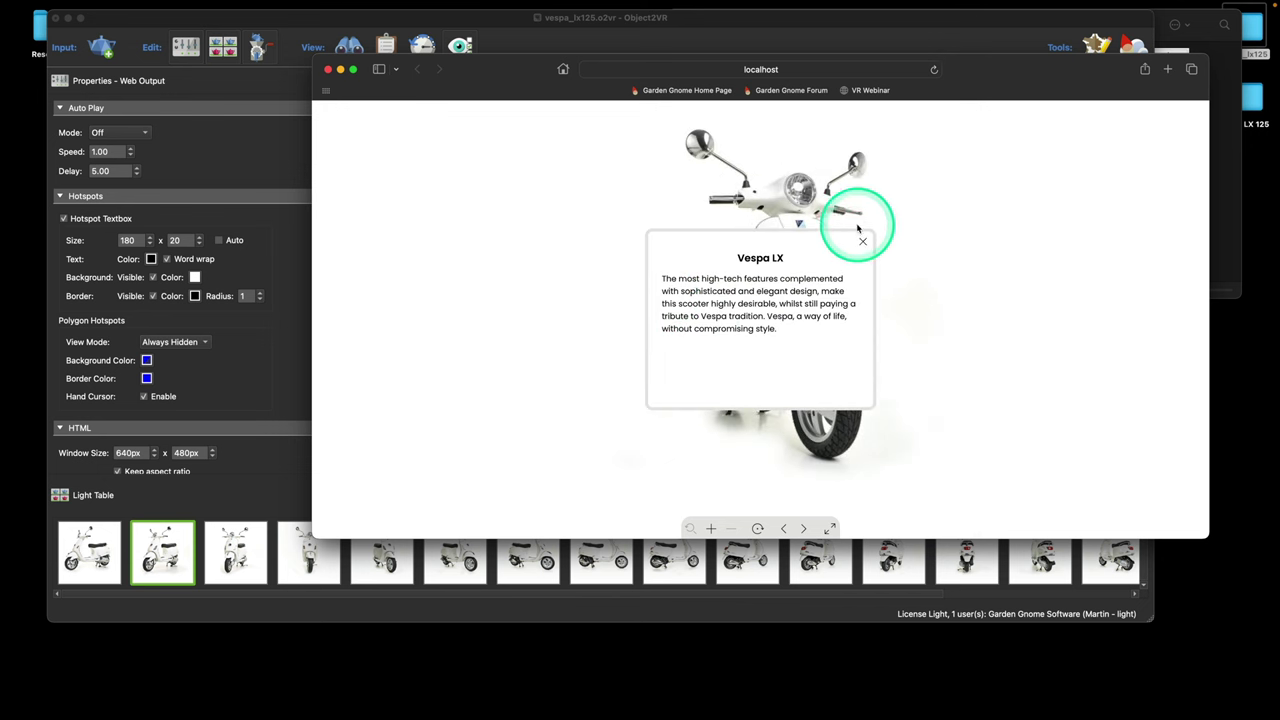
click(862, 240)
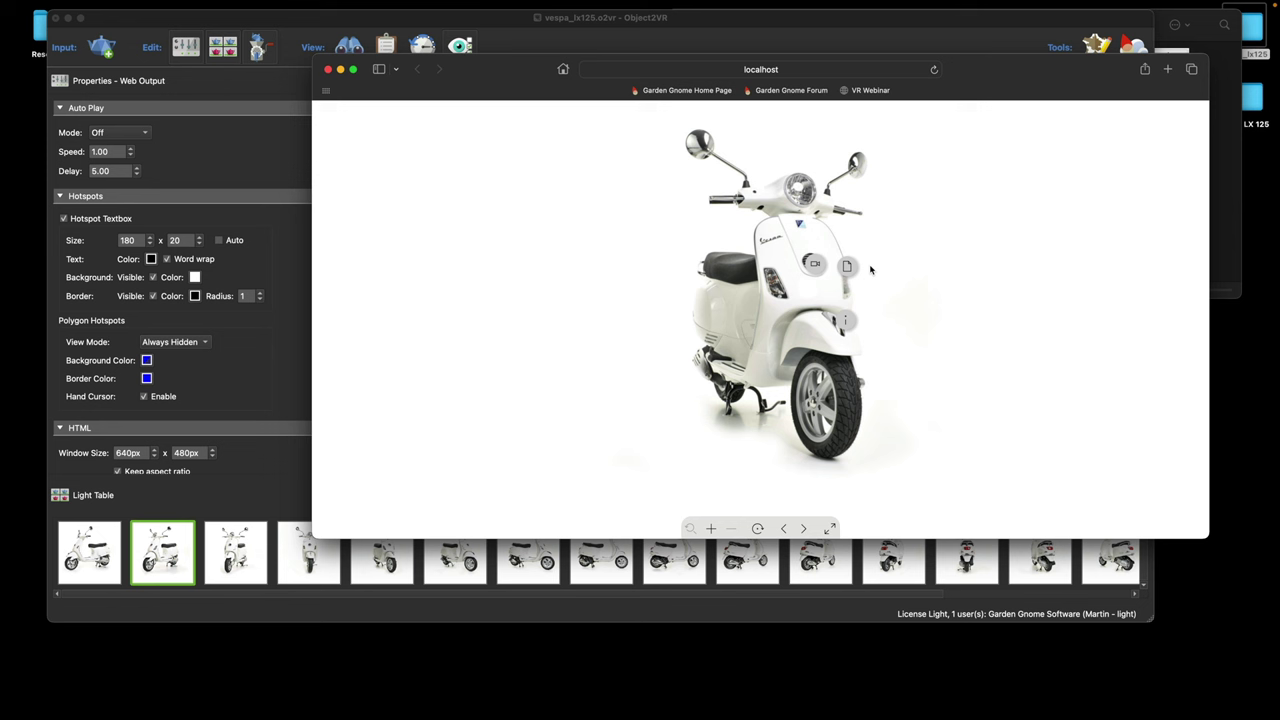
click(844, 319)
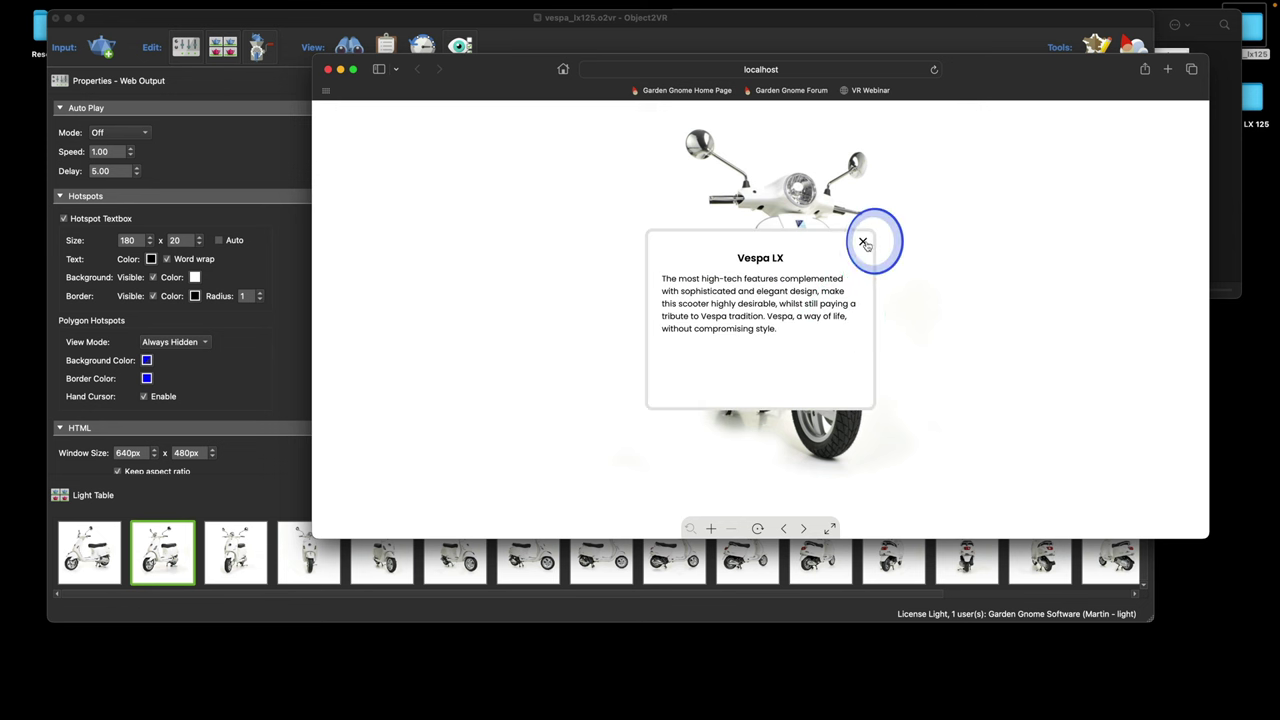
click(864, 243)
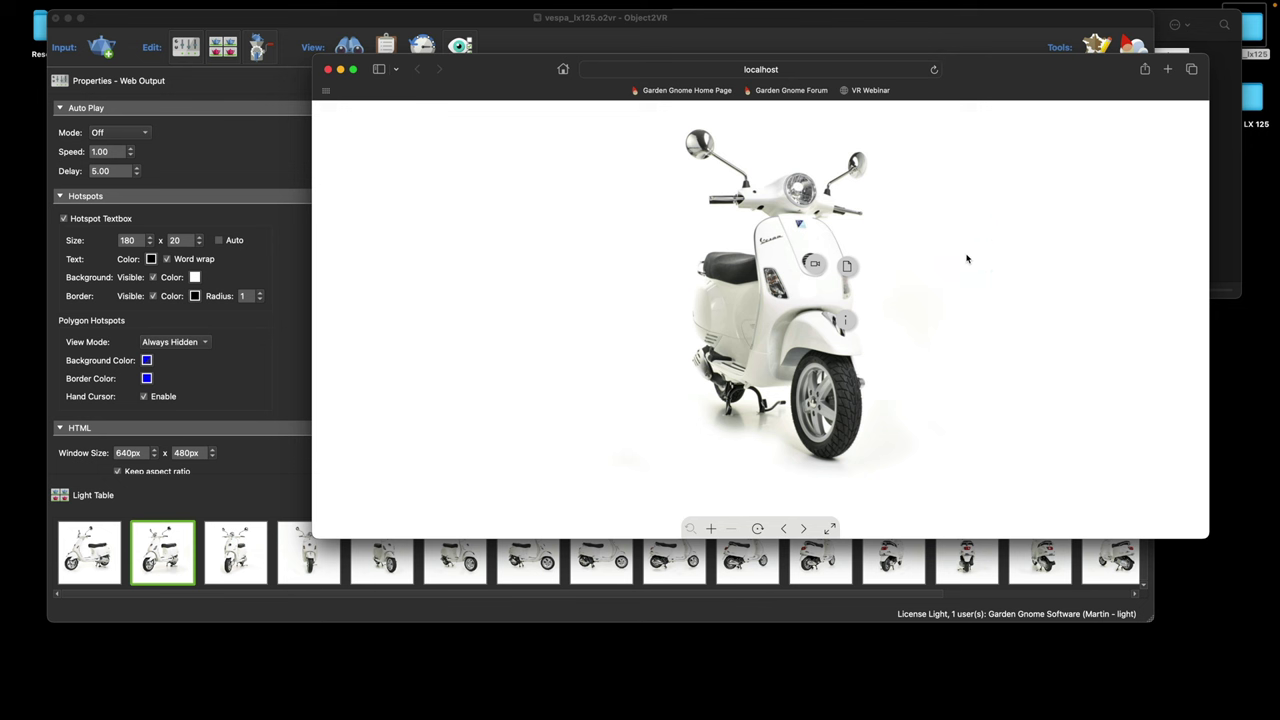
Rotate the scooter in the preview to check the video, PDF and info hotspots from several angles.
drag(966, 259, 962, 247)
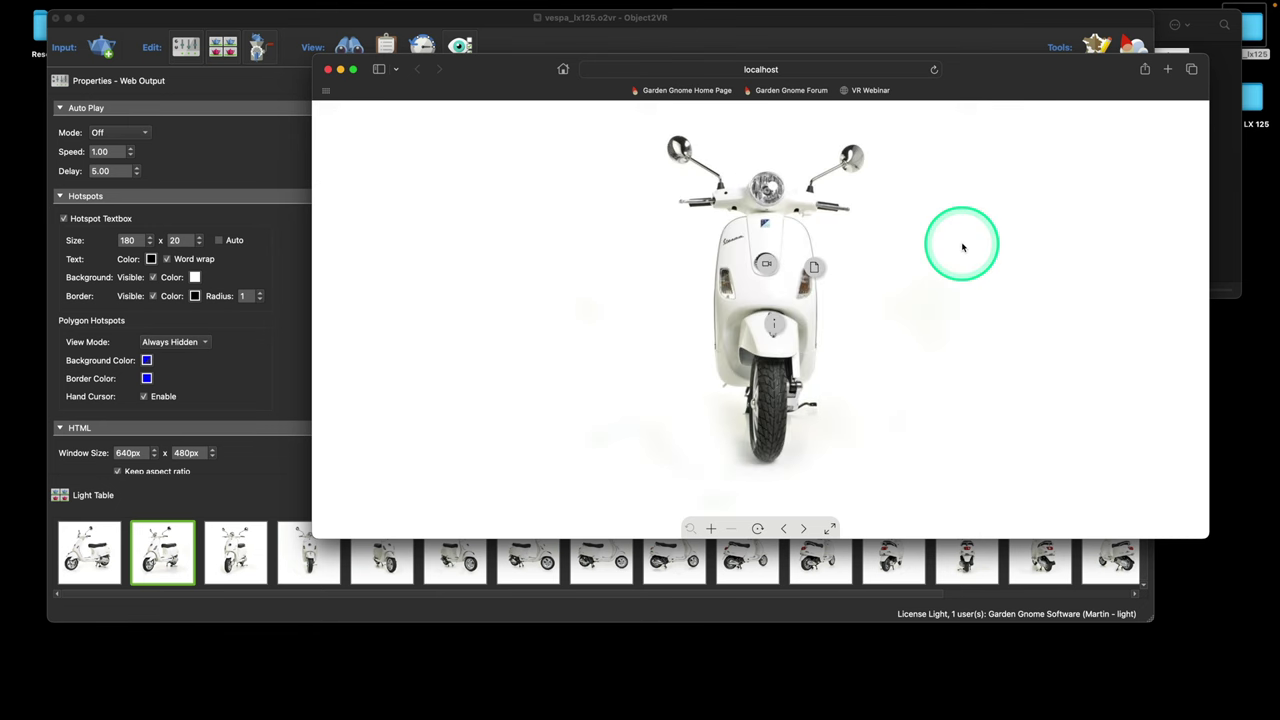
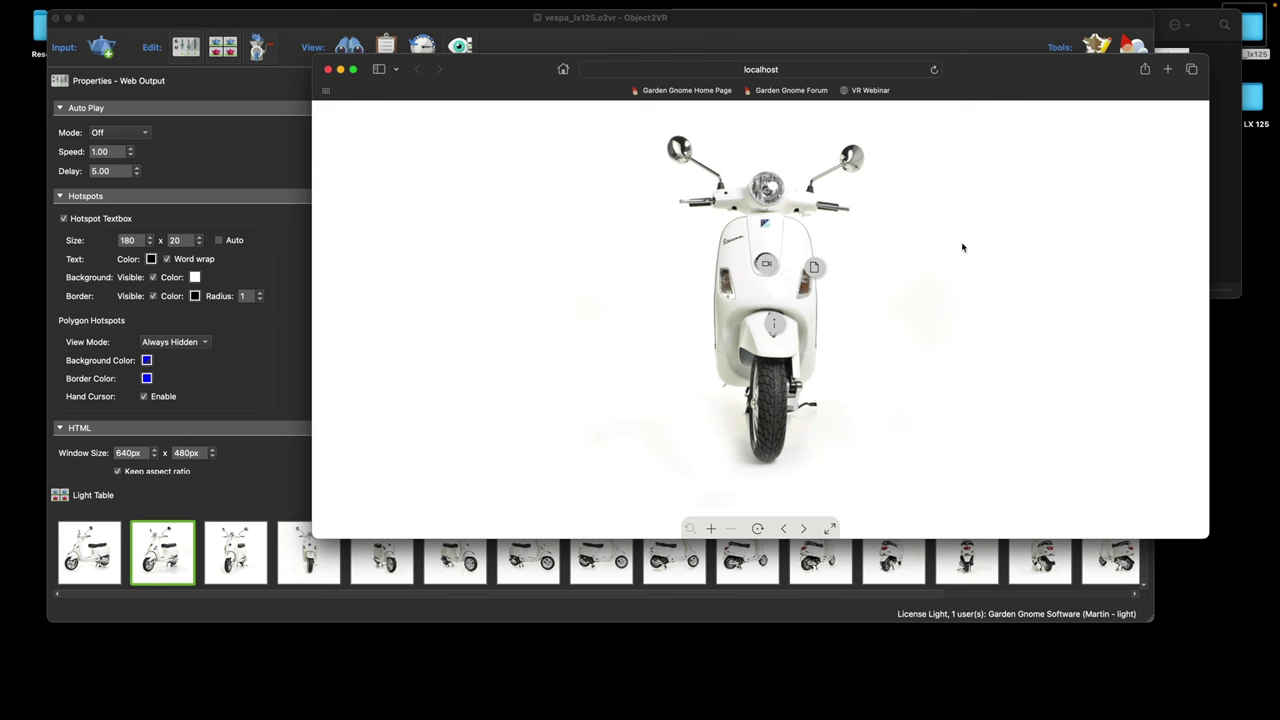
drag(880, 274, 821, 328)
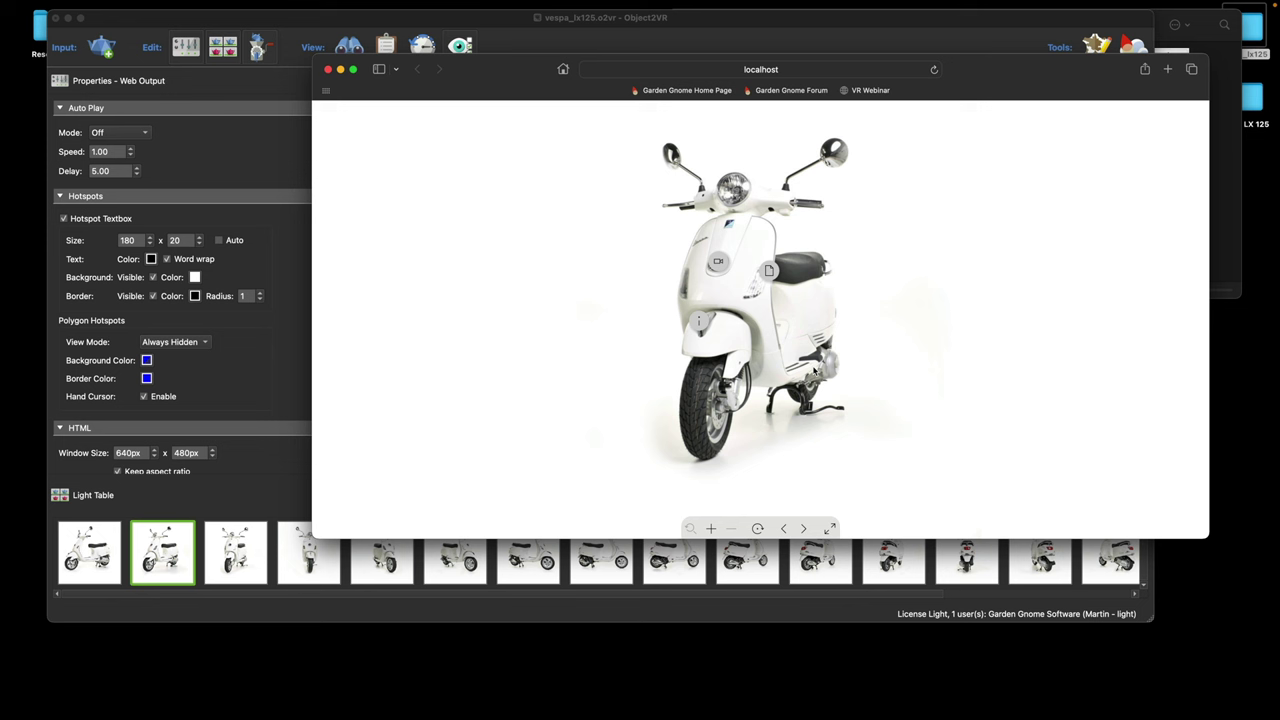
drag(815, 372, 770, 358)
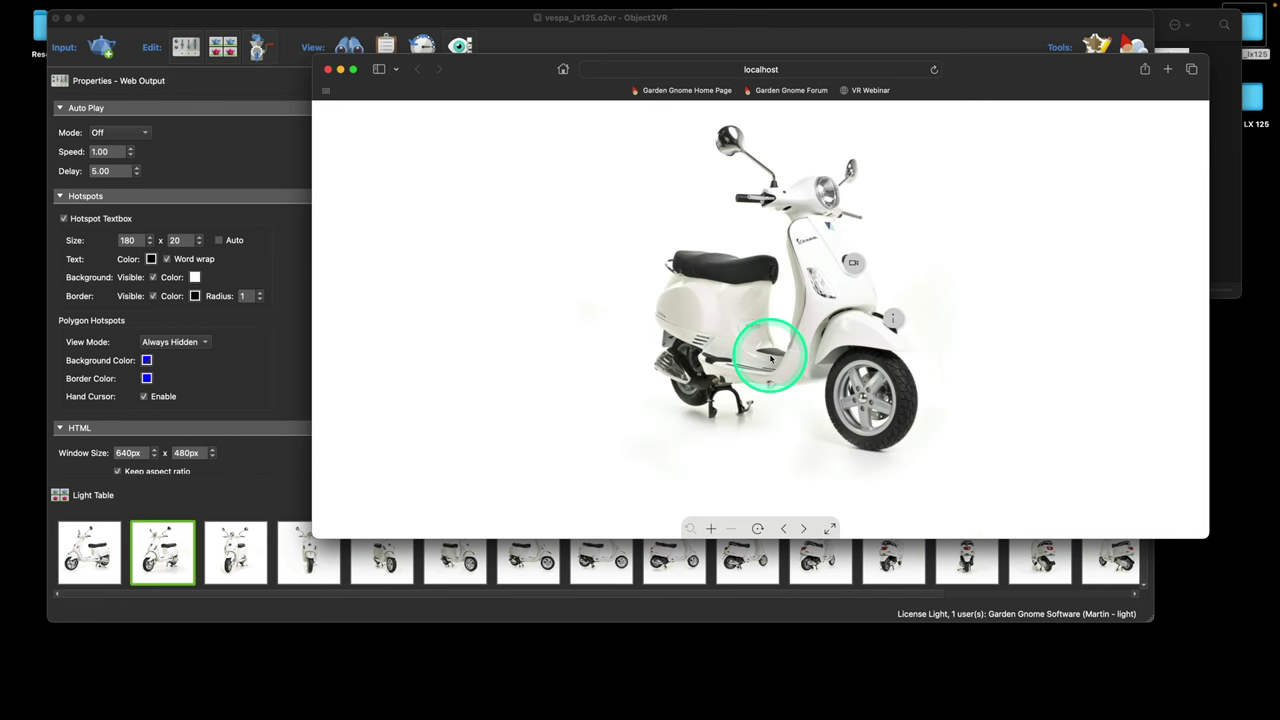
drag(770, 358, 770, 358)
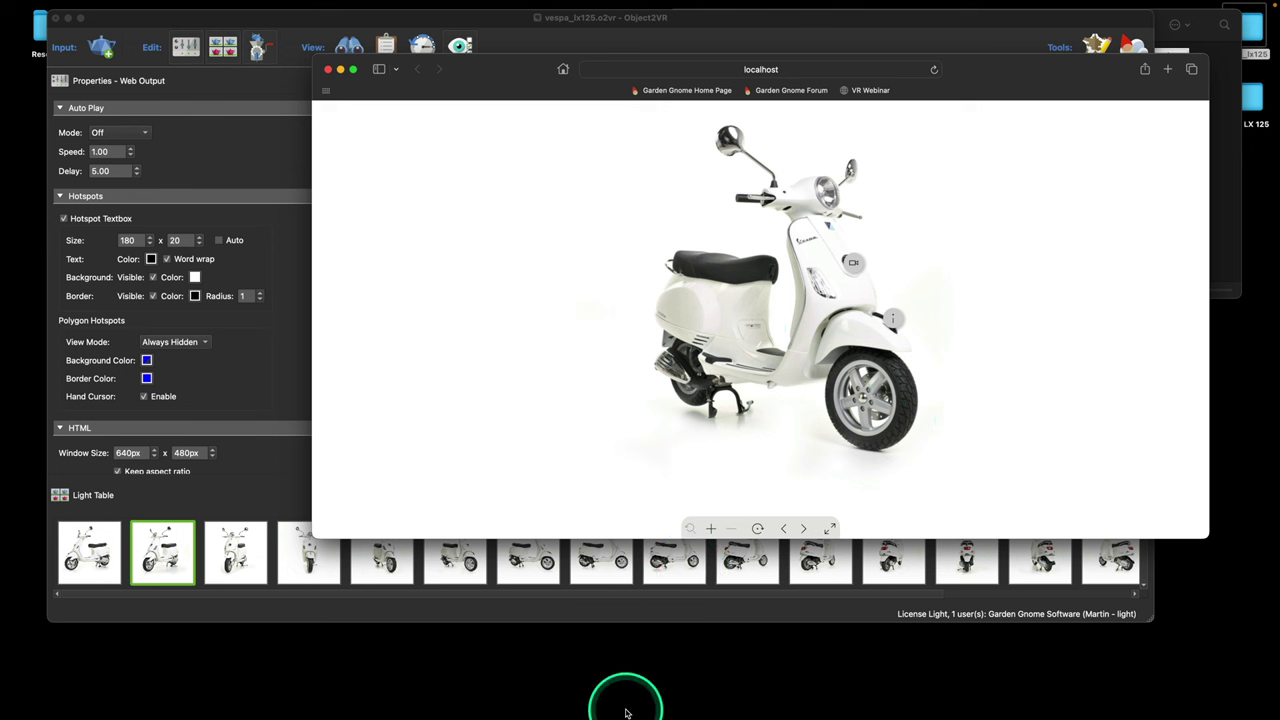
Open a new Safari window and load the Garden Gnome home page from the favourites.
mouse_move(625, 712)
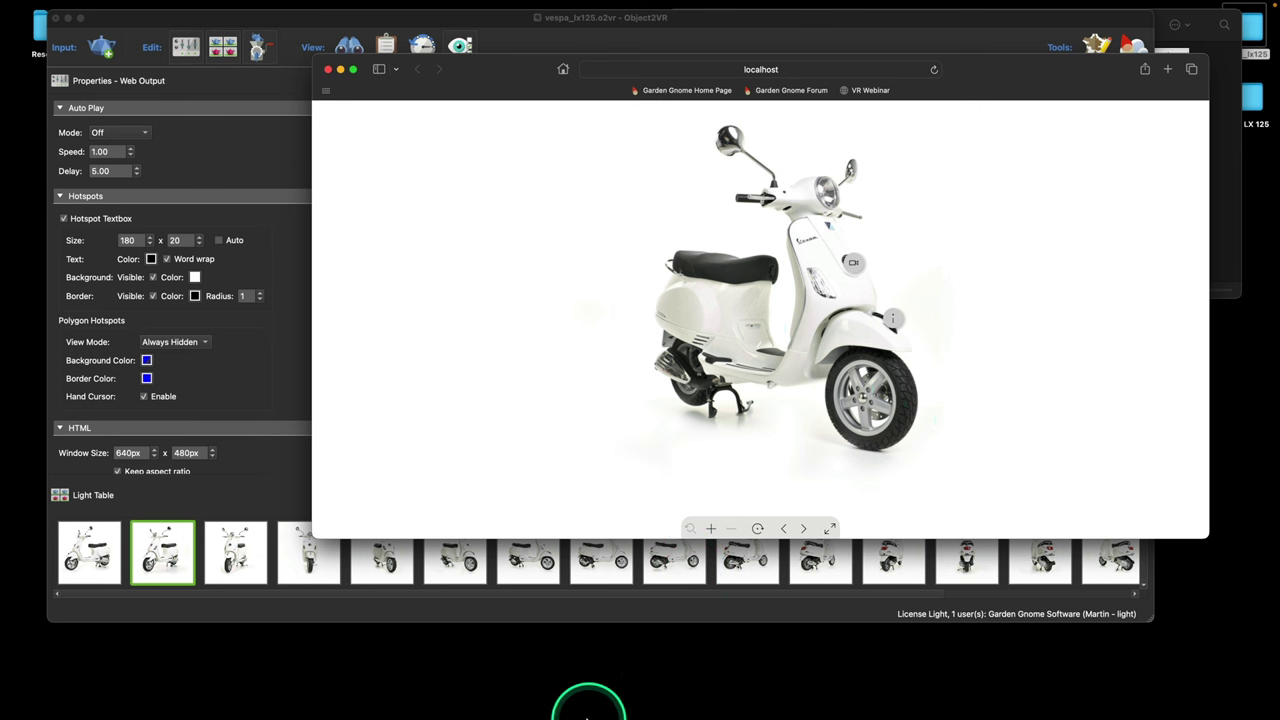
right_click(566, 685)
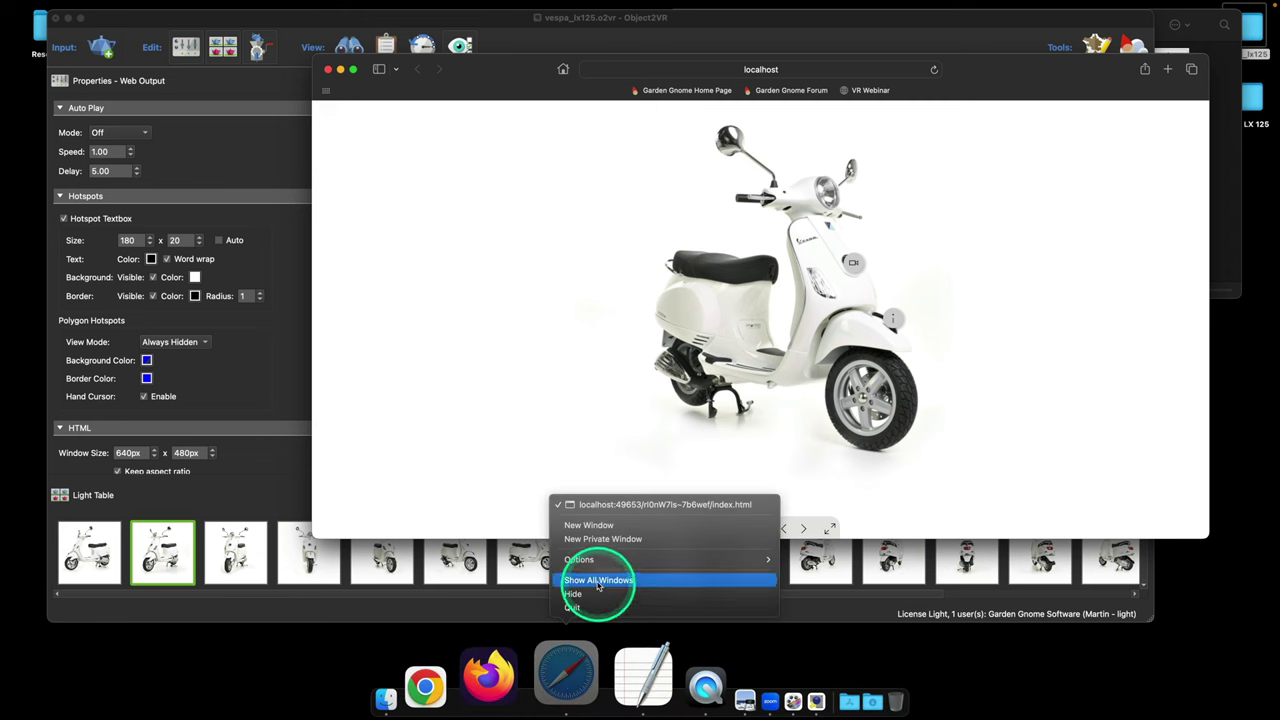
click(608, 525)
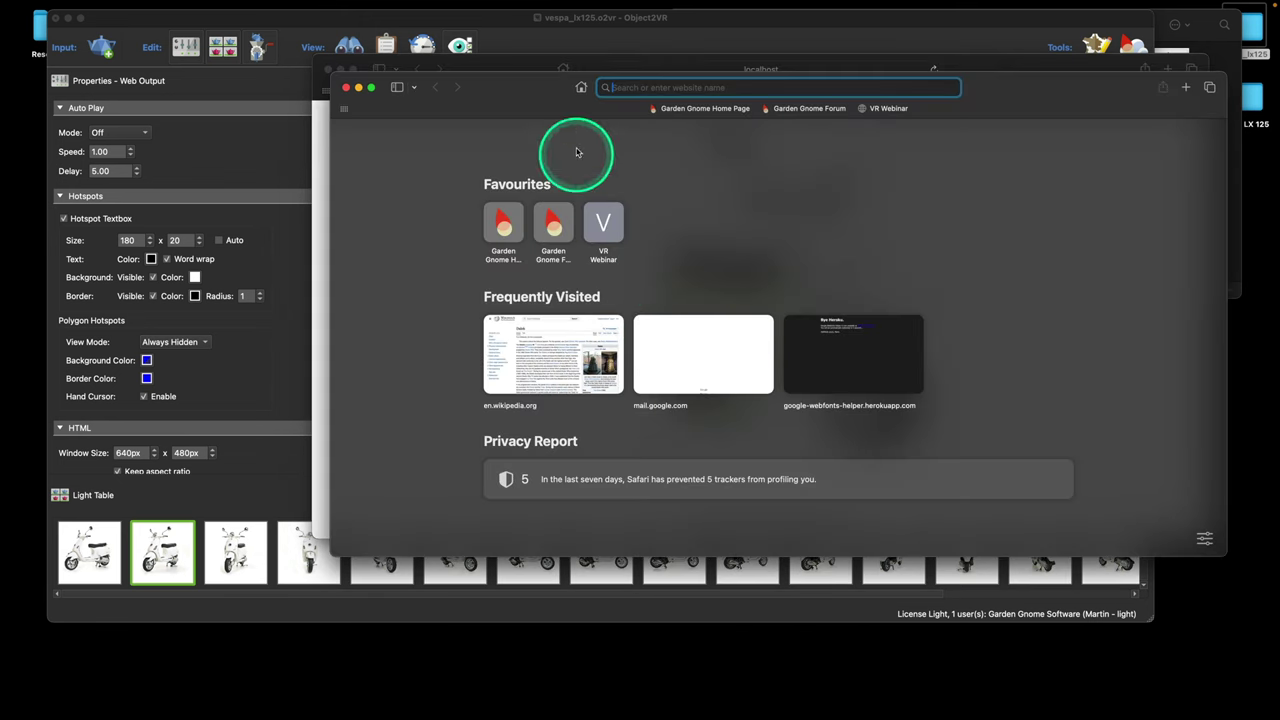
click(550, 219)
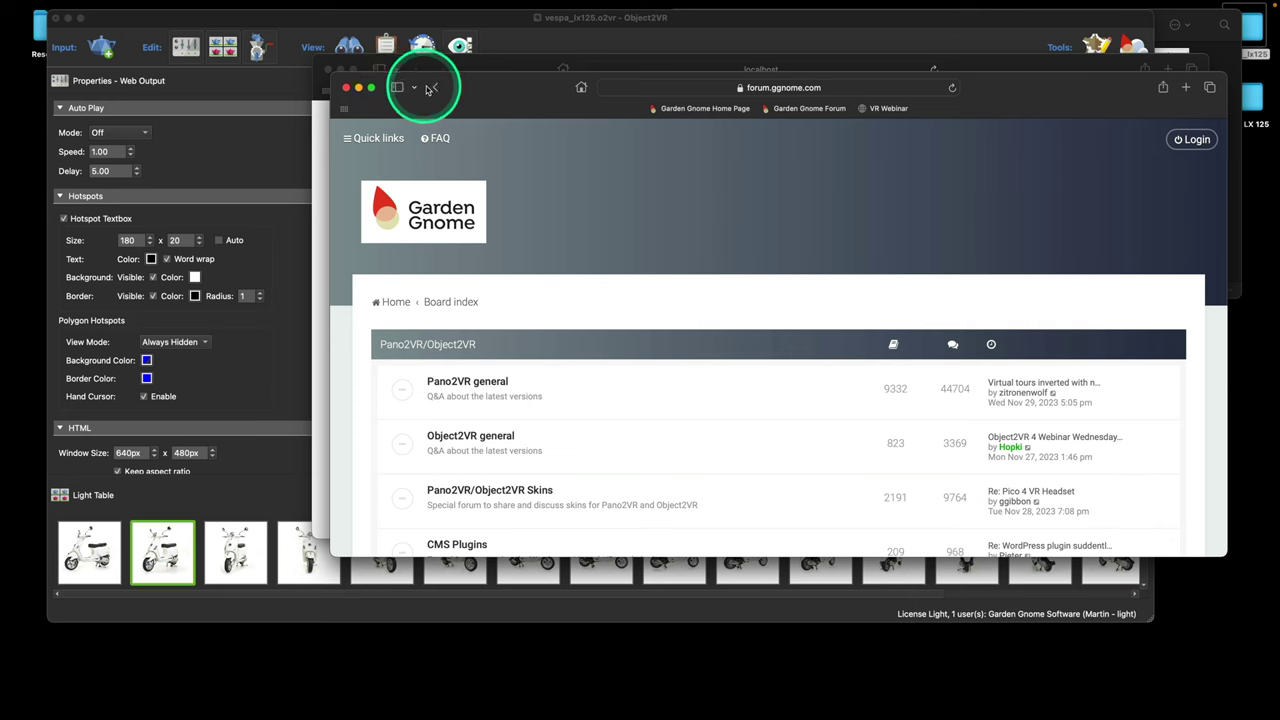
click(432, 87)
click(503, 219)
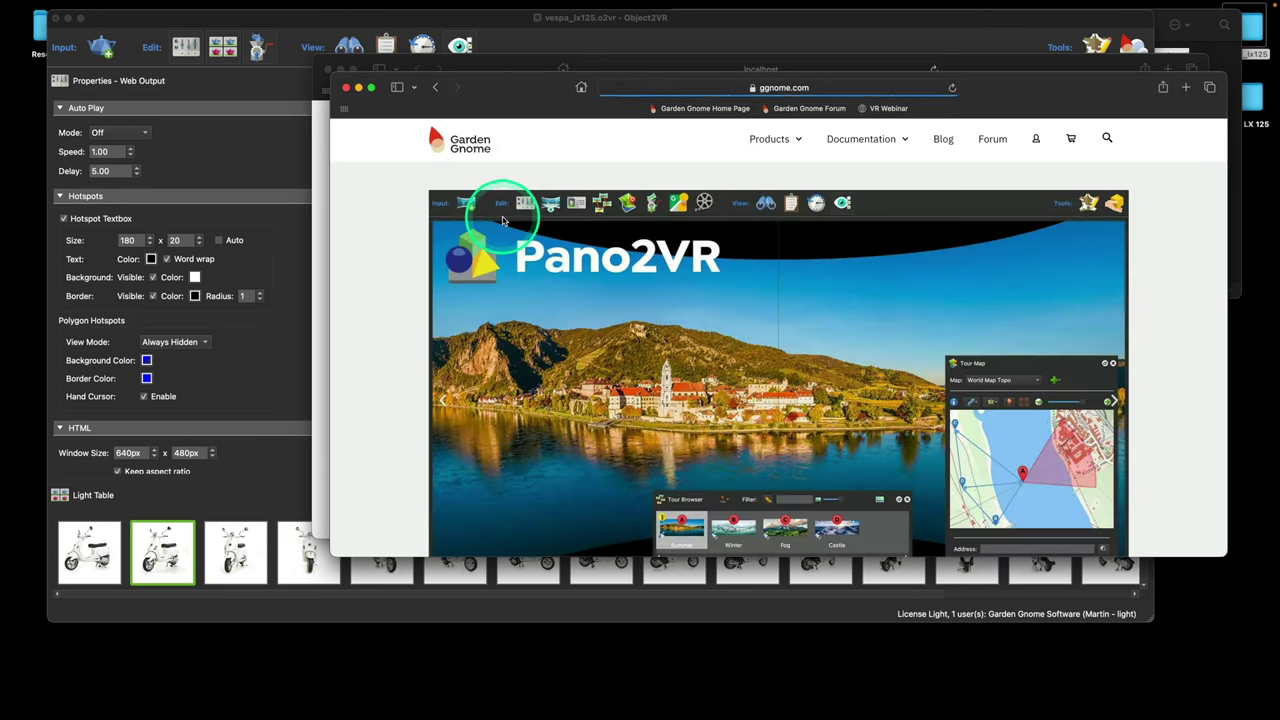
Go to the Object2VR 4 beta product page and open its Vespa example.
mouse_move(782, 141)
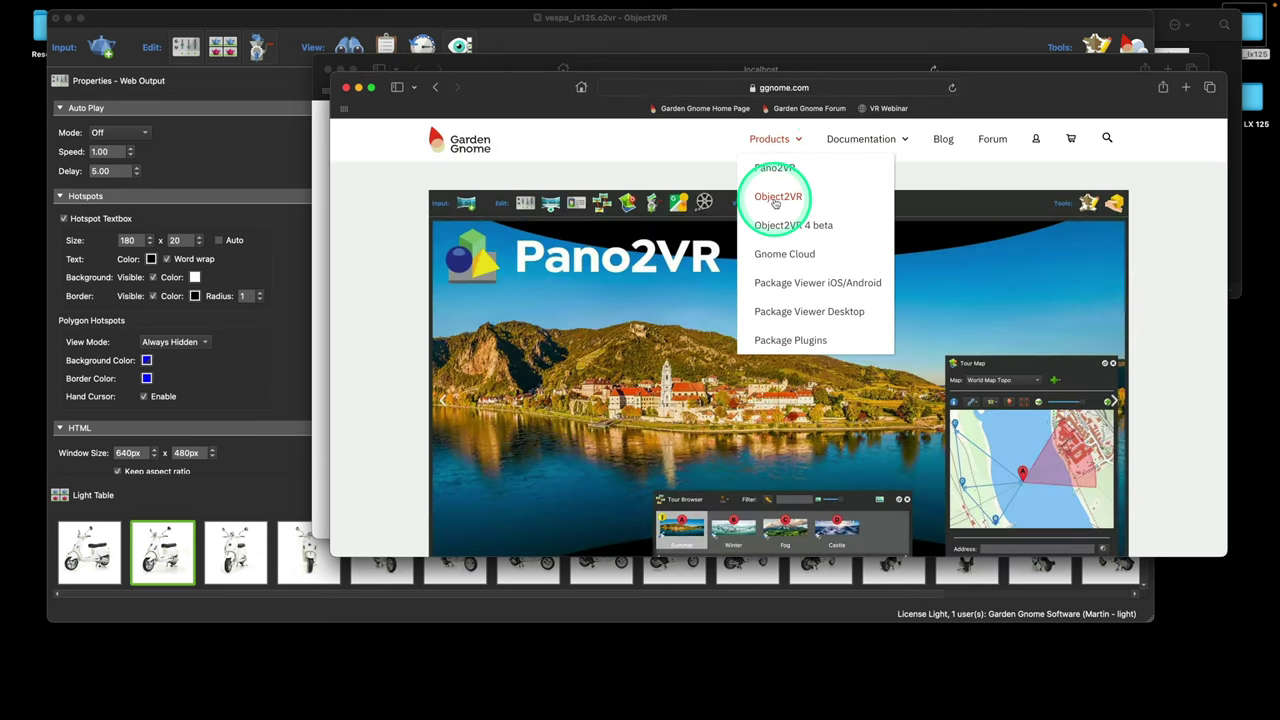
click(777, 200)
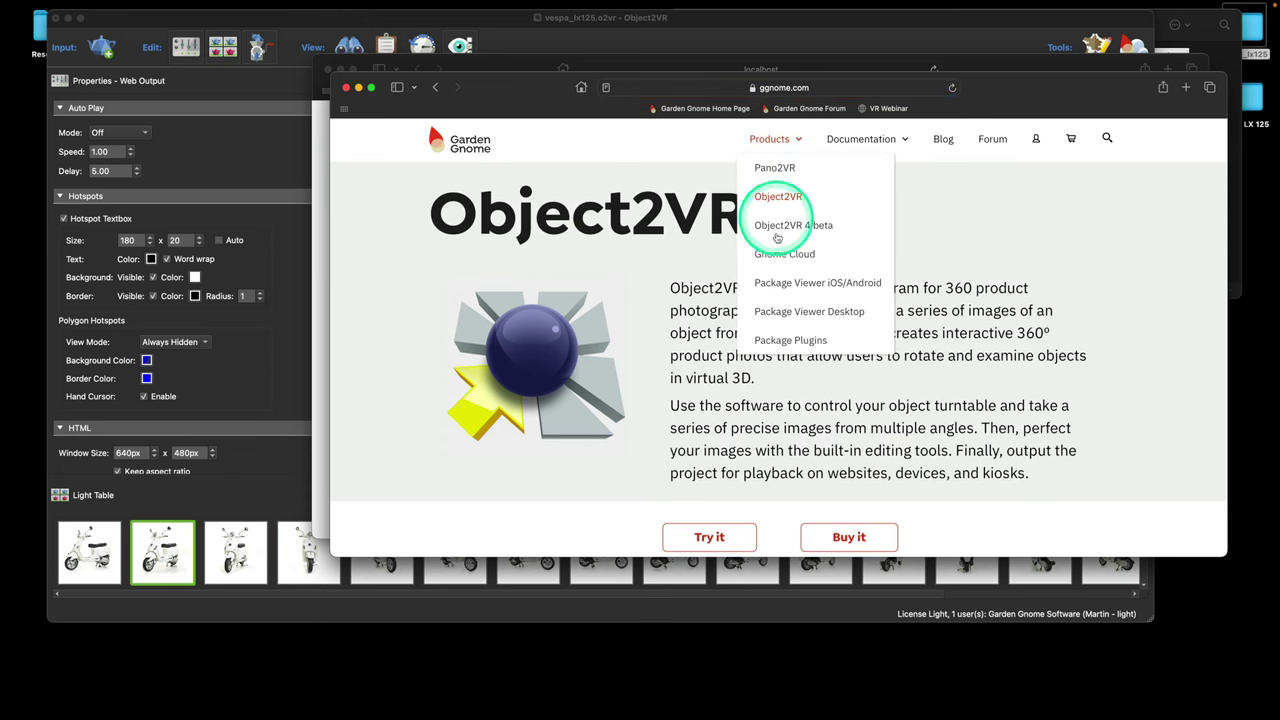
click(782, 220)
scroll(785, 230, down, 15)
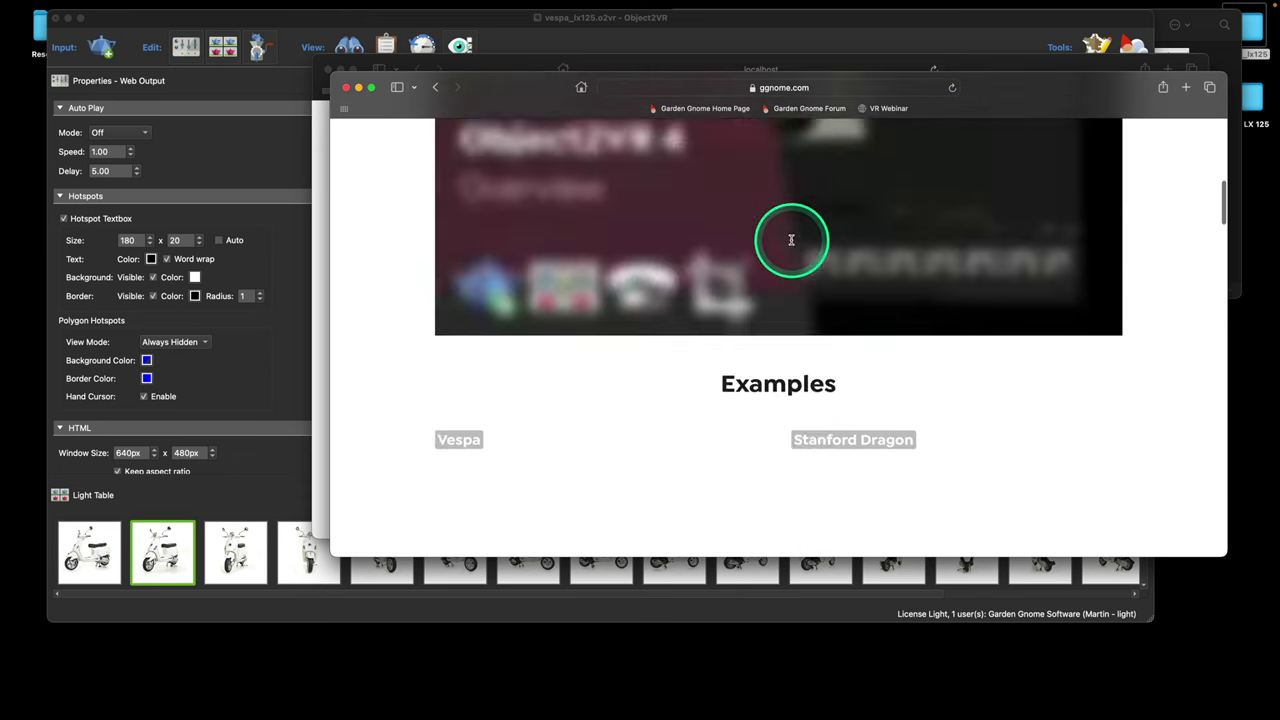
scroll(791, 240, up, 1)
click(629, 191)
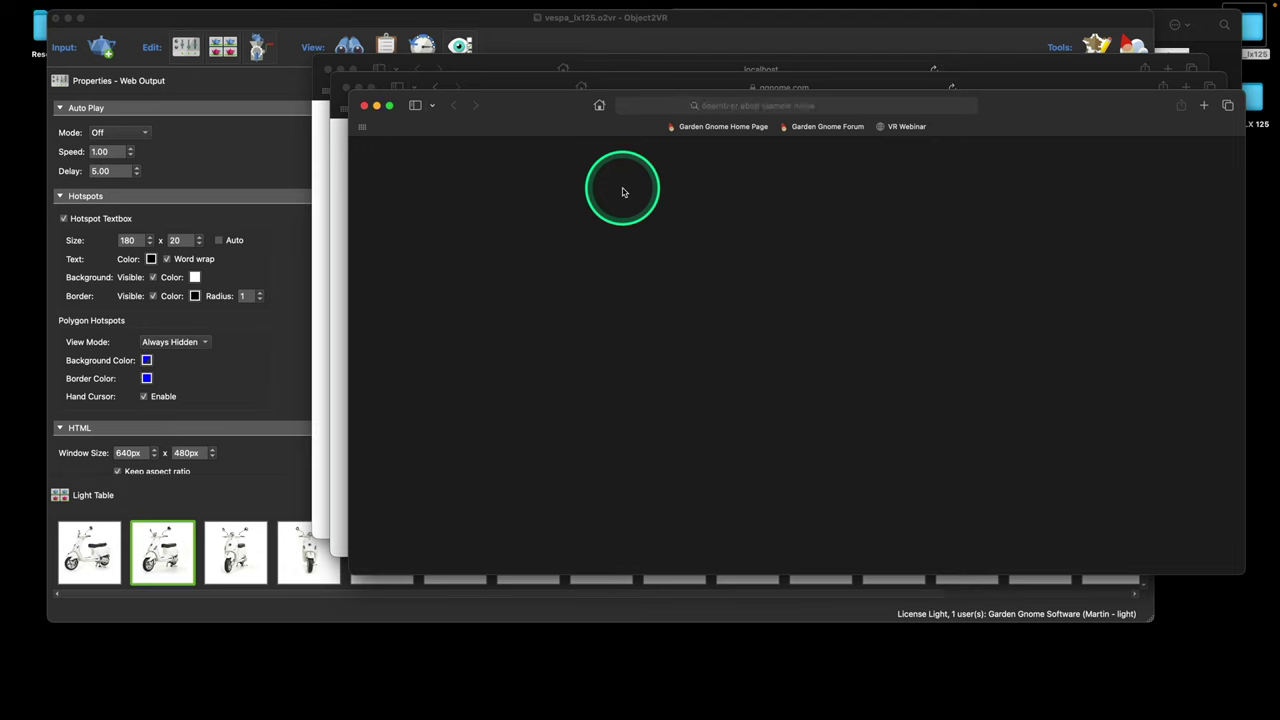
Rotate the online Vespa example to examine its hotspots, then close the example and product page windows.
drag(828, 307, 684, 355)
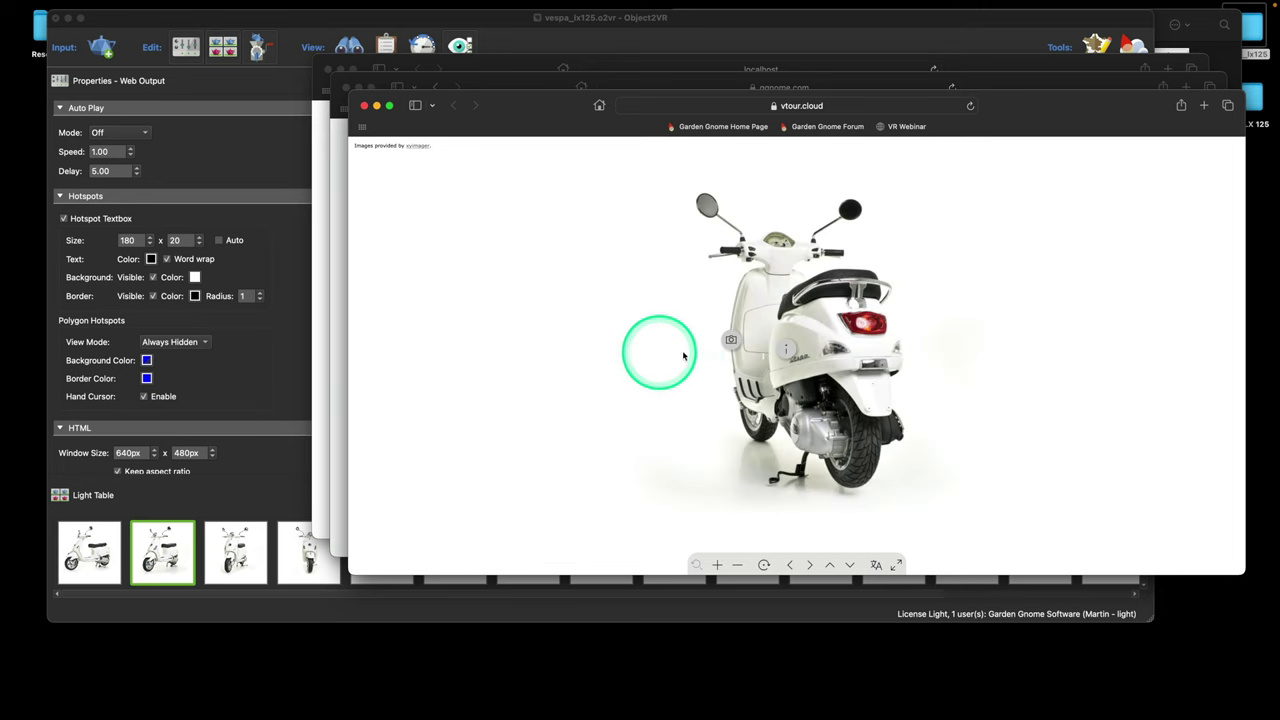
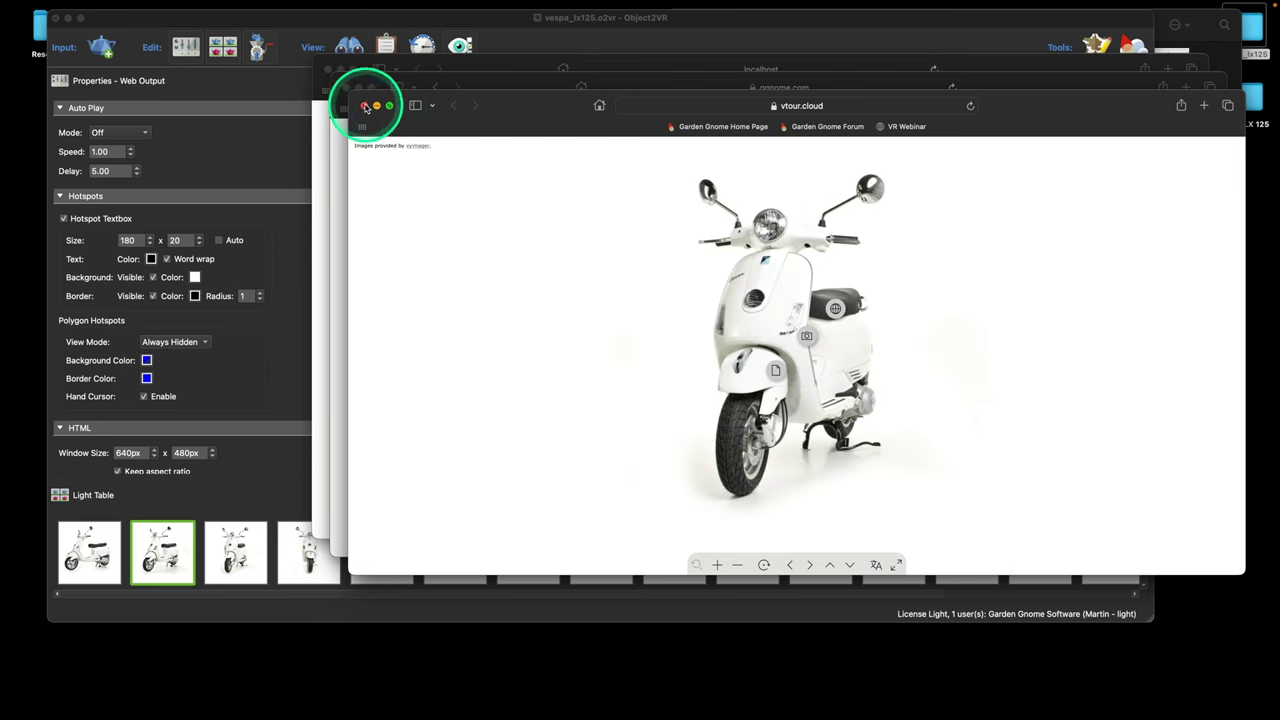
click(364, 105)
click(345, 89)
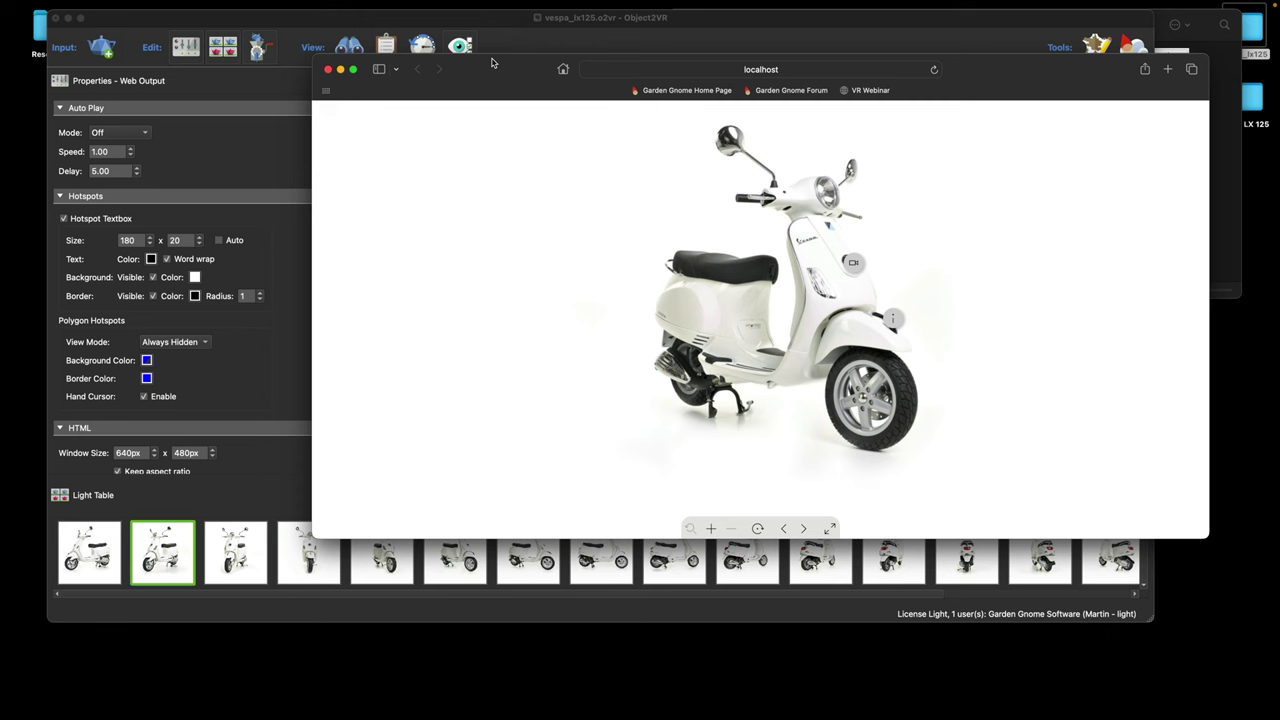
Switch back to Object2VR and inspect the Text/Markdown and Visual editors for the project's user data Title, cancelling without entering text.
click(378, 26)
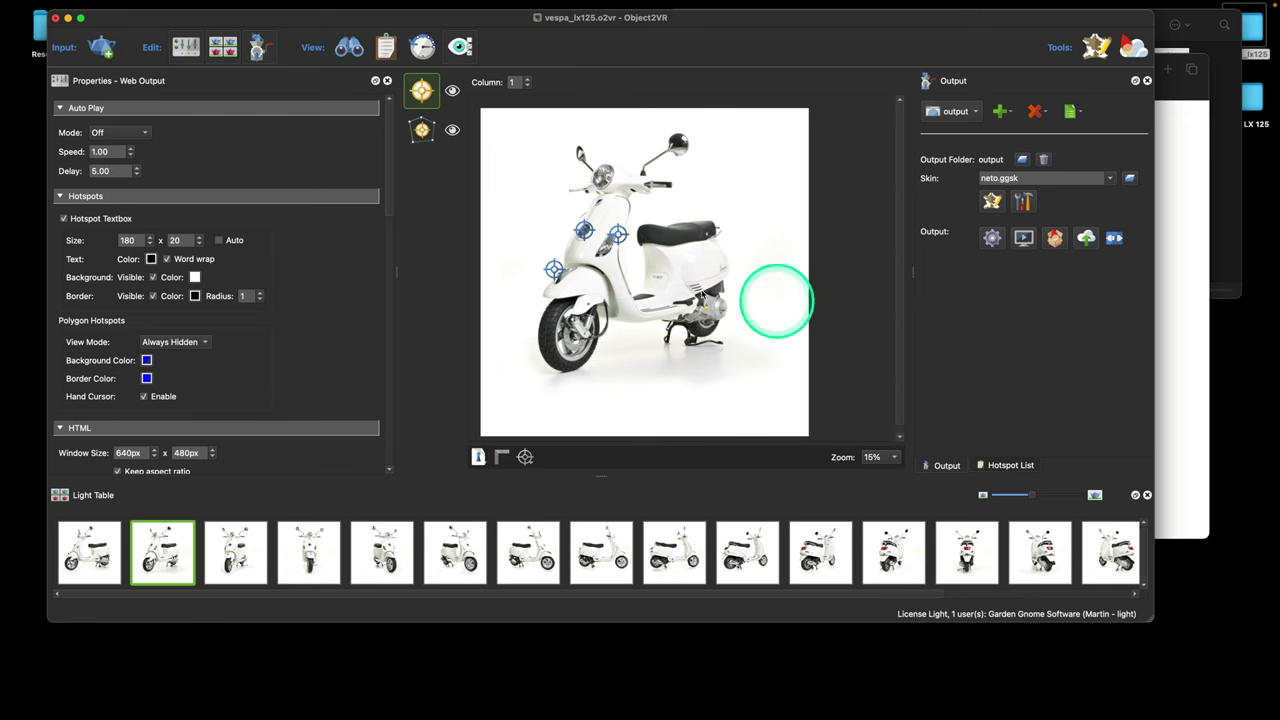
click(422, 90)
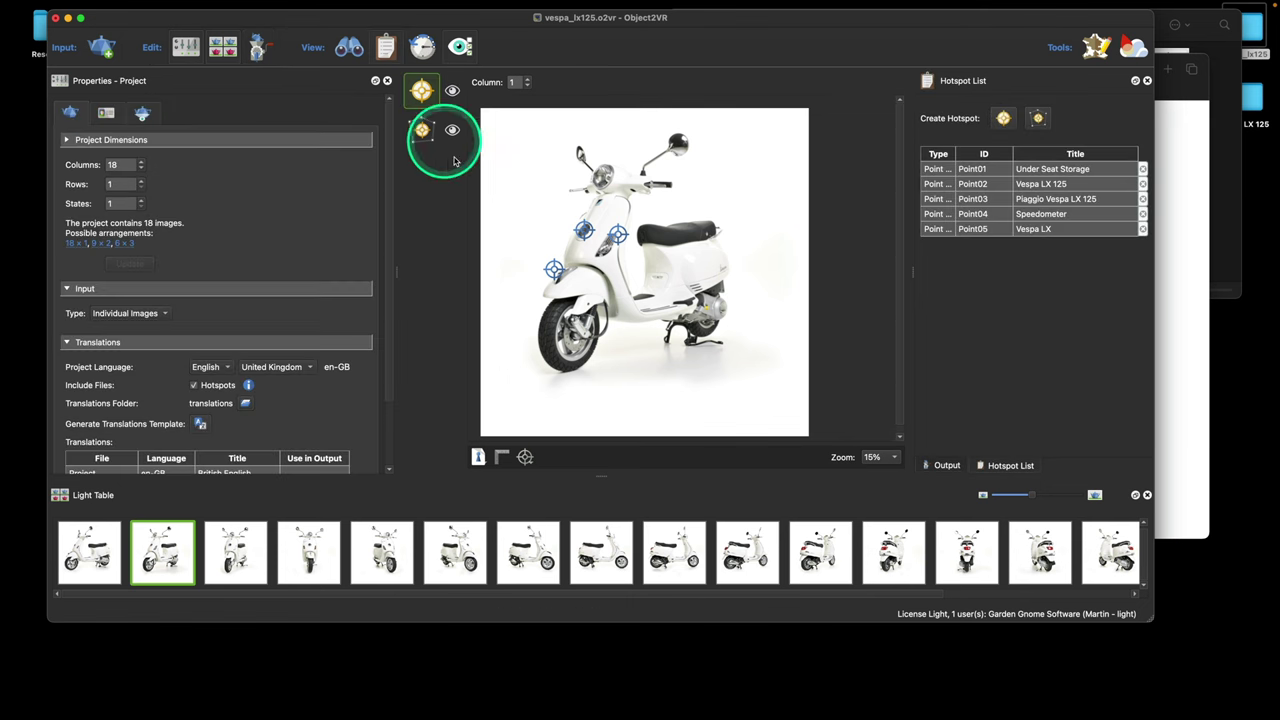
click(106, 113)
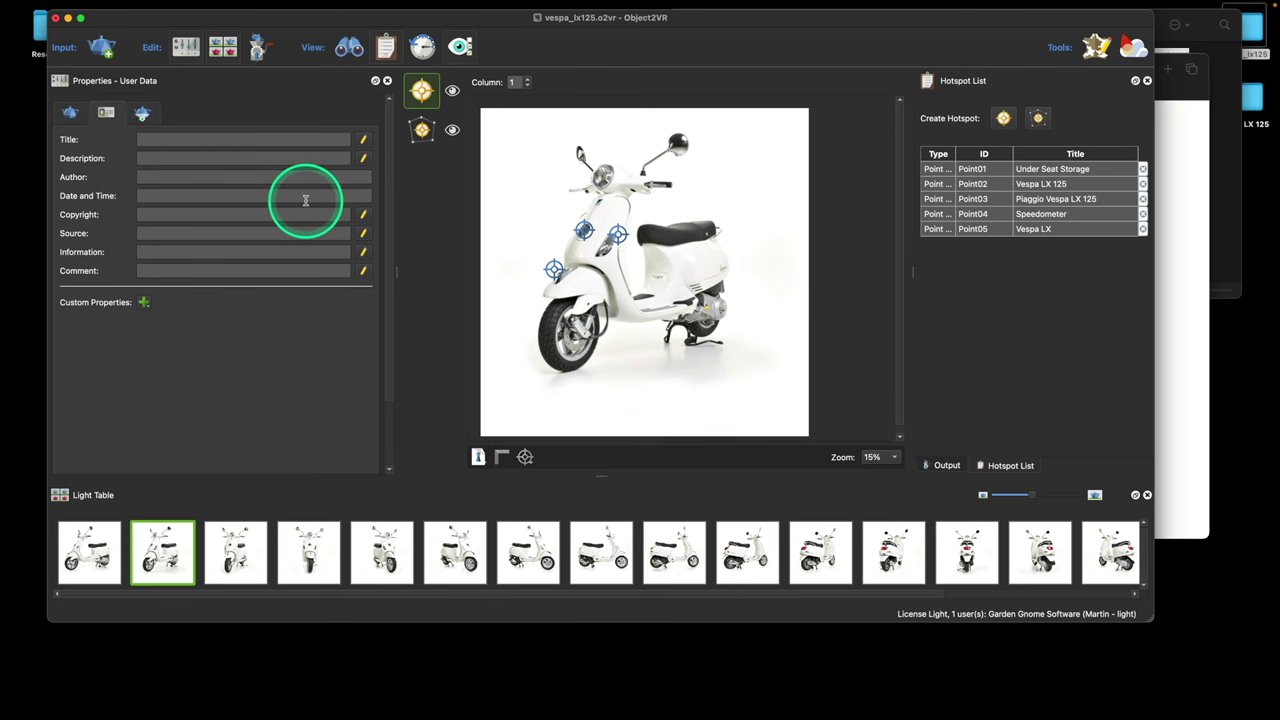
click(363, 140)
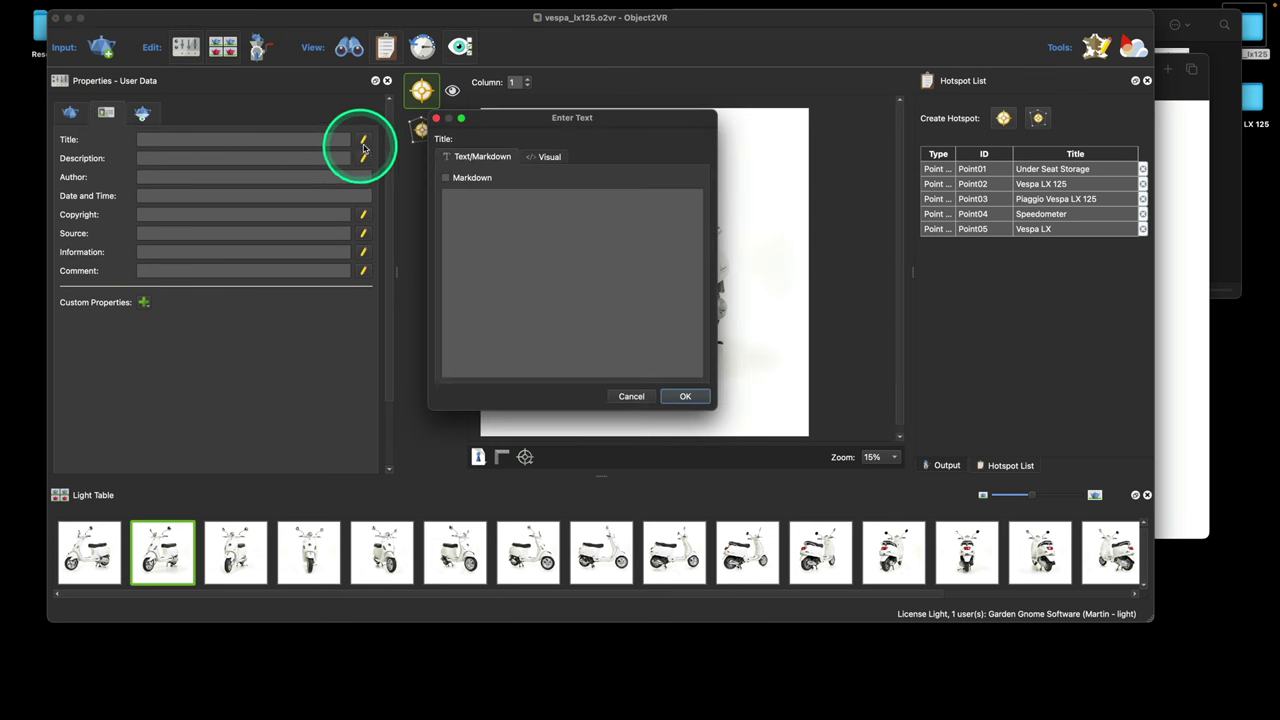
drag(523, 120, 518, 106)
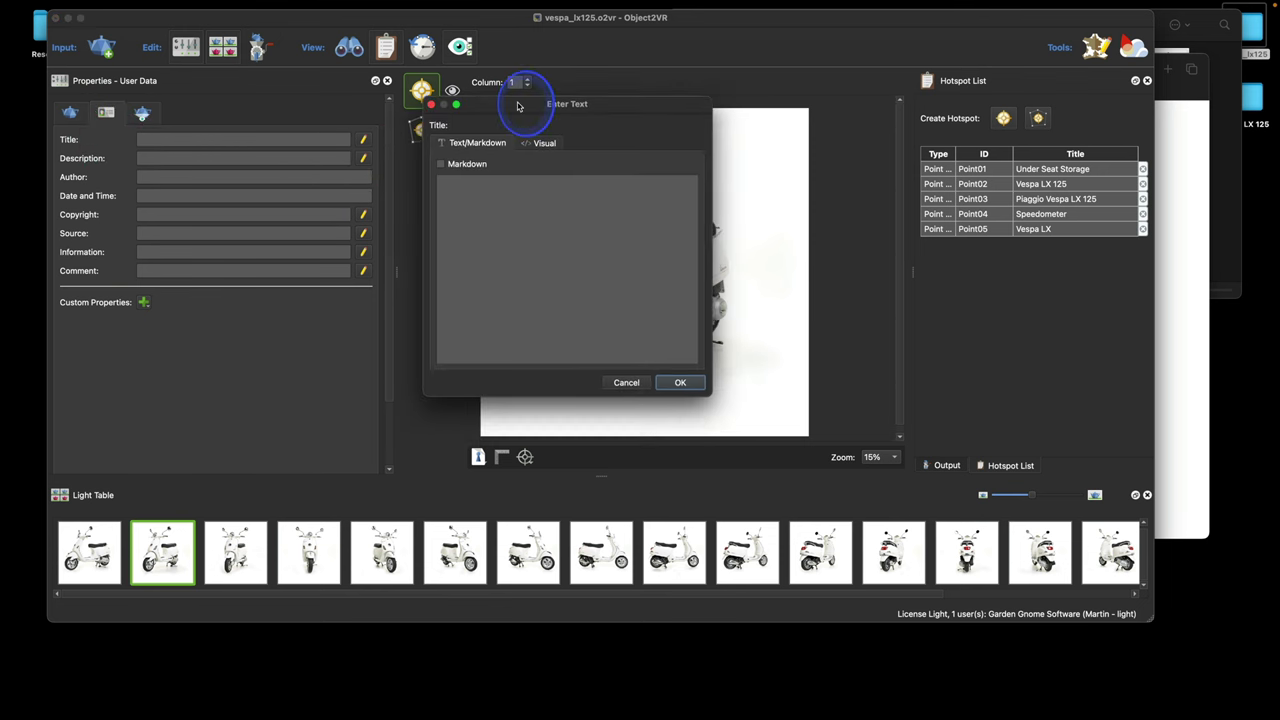
click(605, 255)
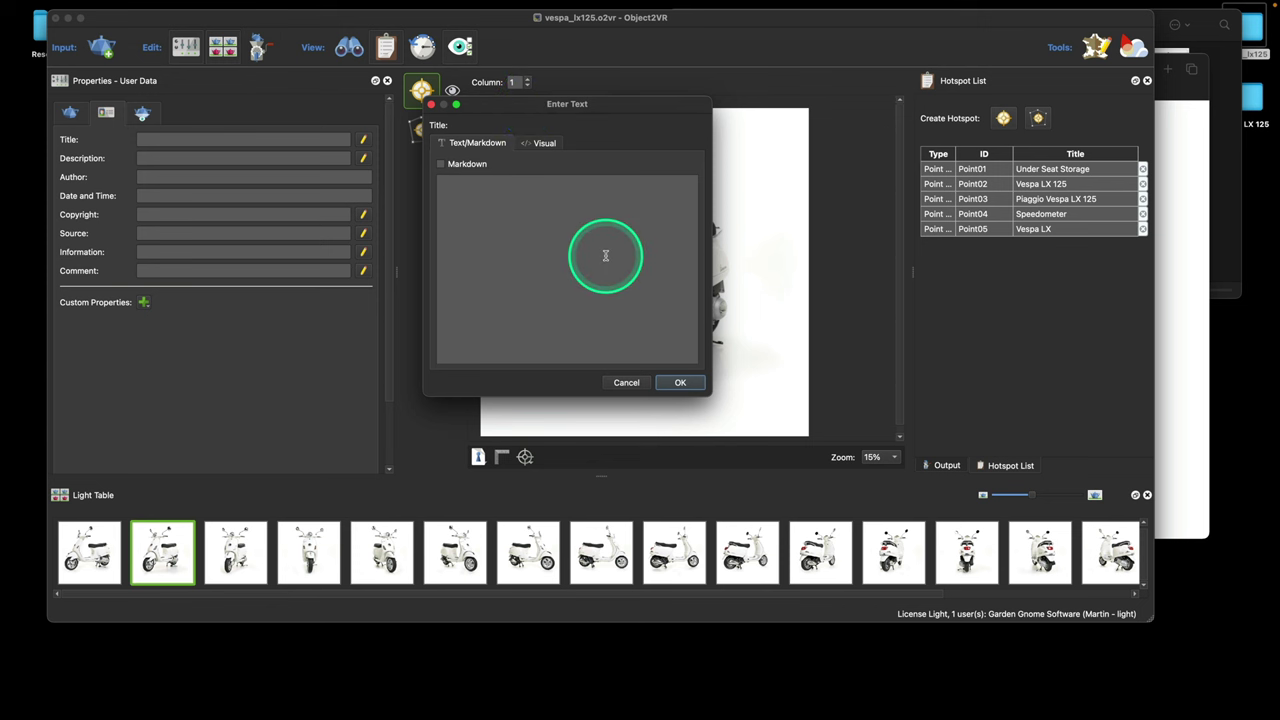
click(540, 145)
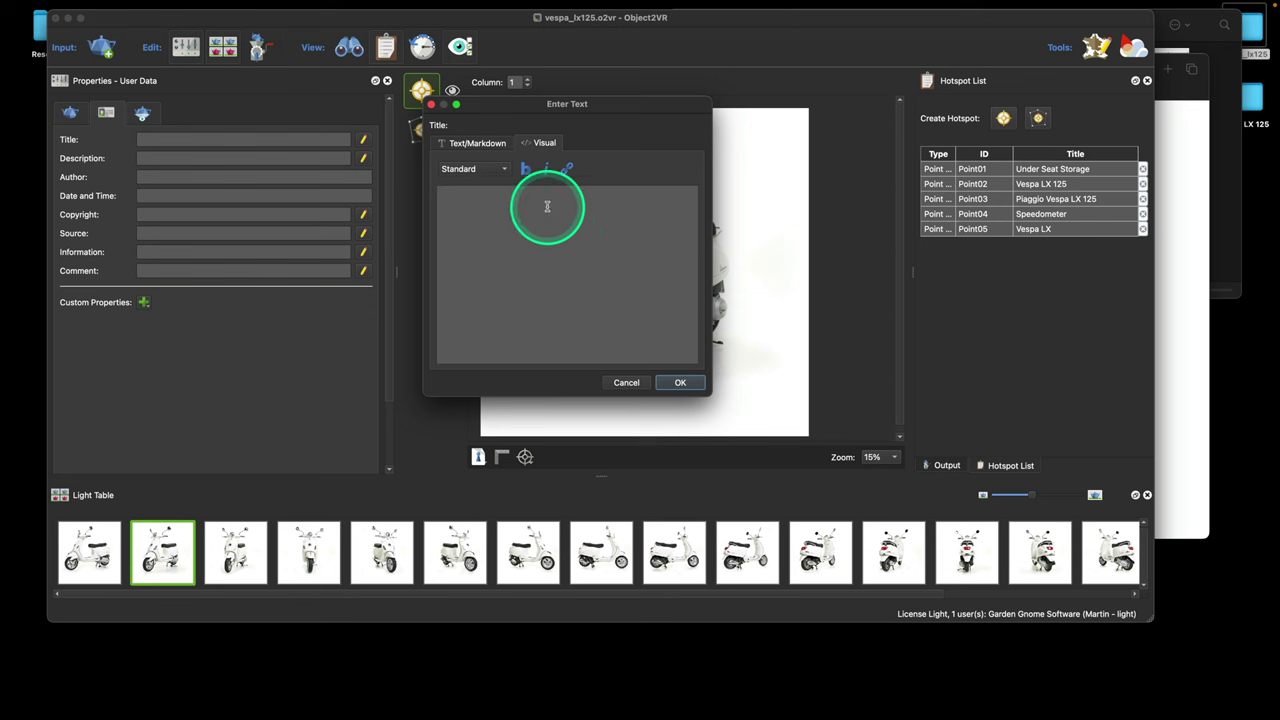
click(626, 383)
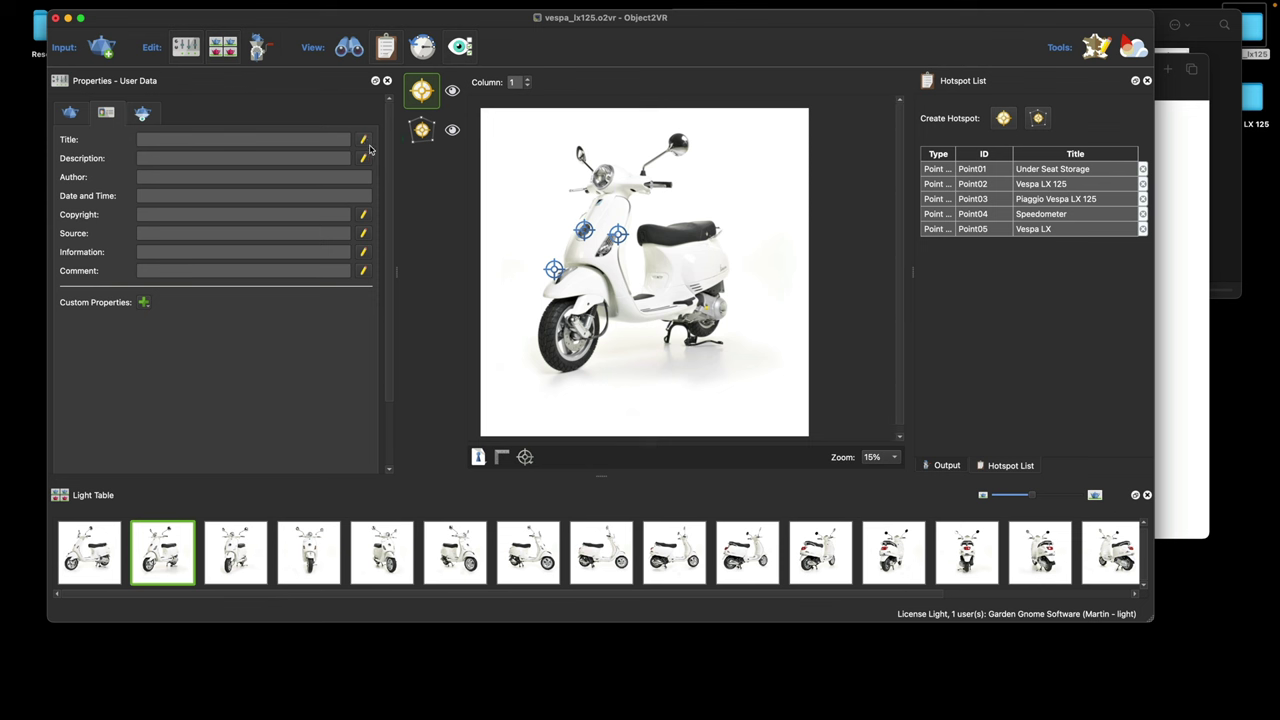
Show the project's web output settings and move the Object2VR window aside to uncover the vespa_lx125 Finder window.
click(967, 309)
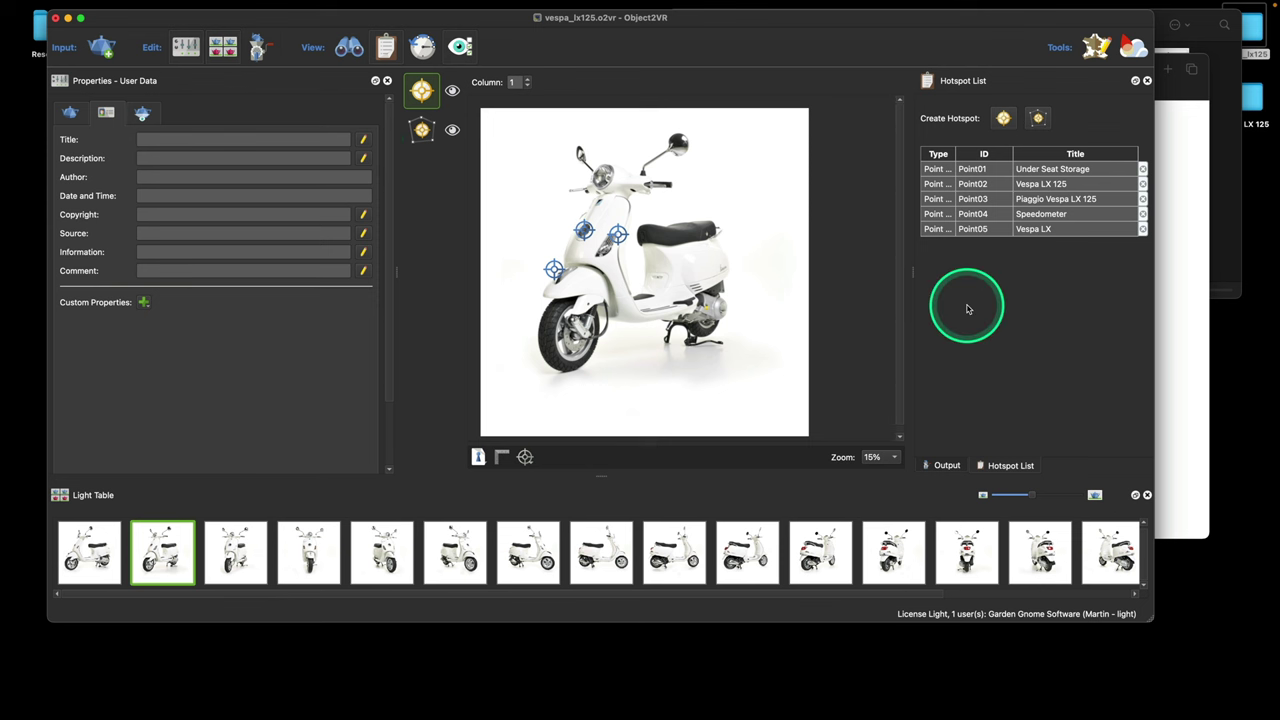
click(420, 92)
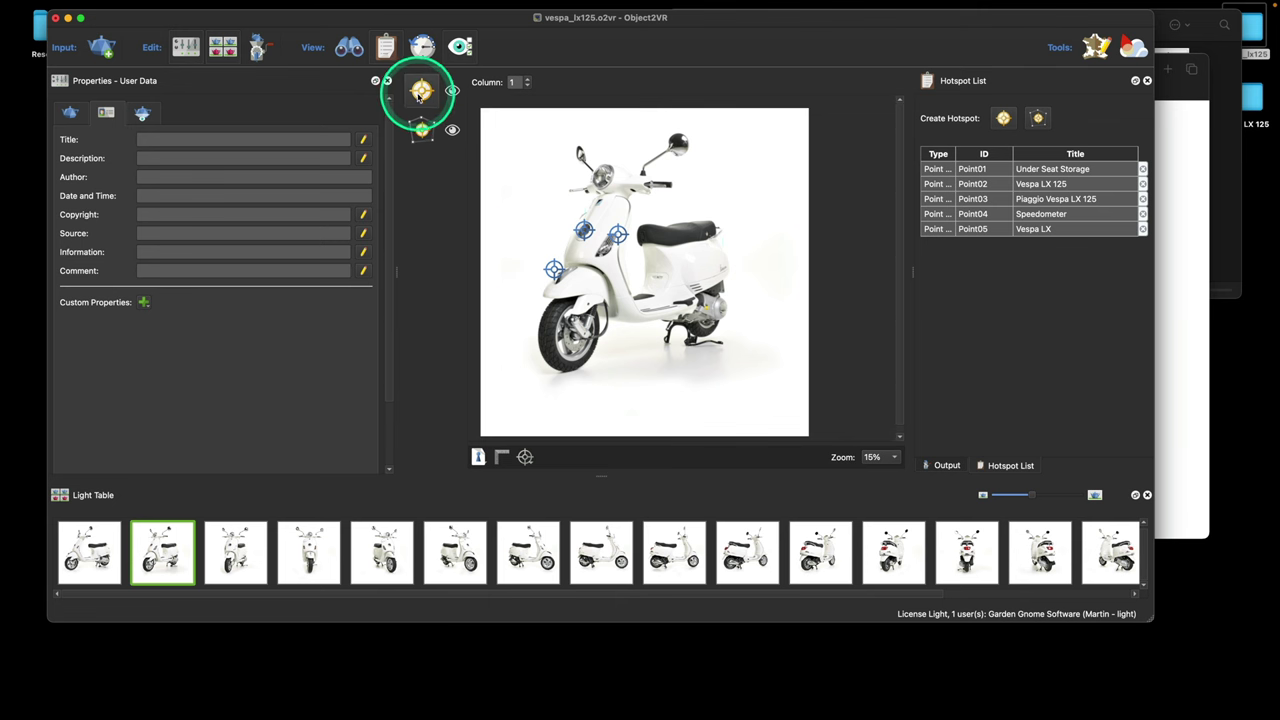
click(946, 466)
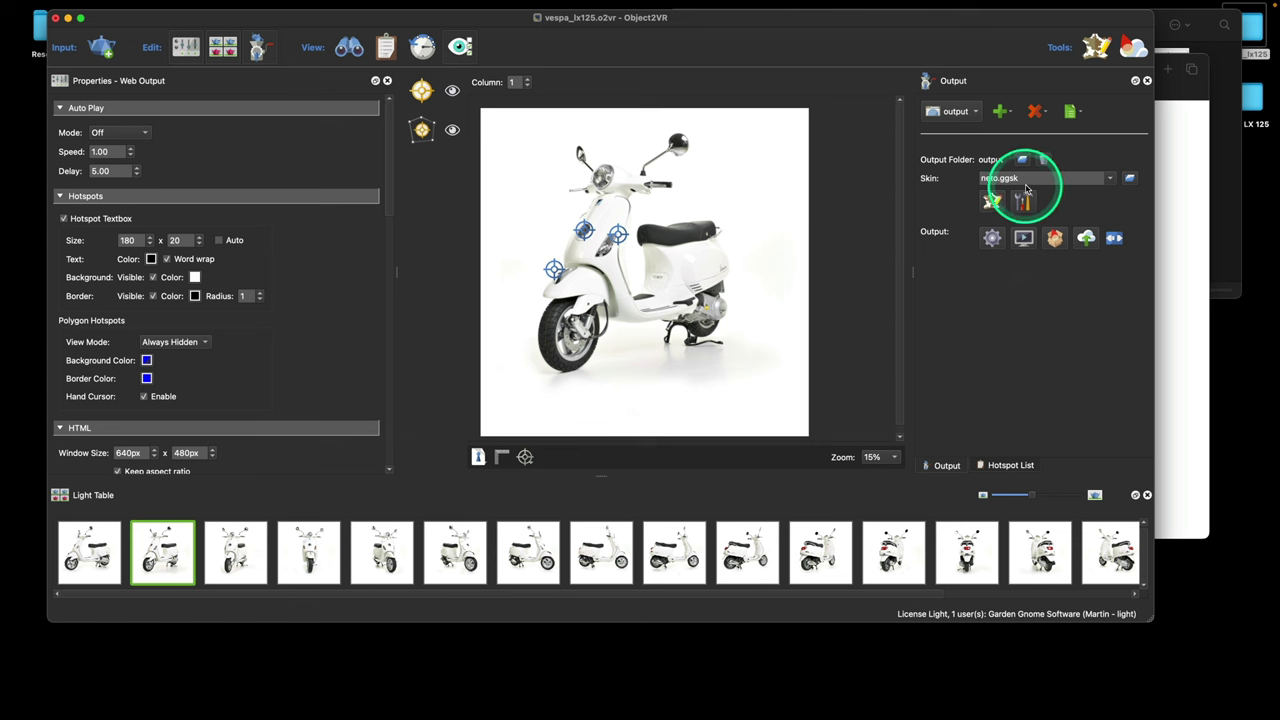
click(1080, 35)
drag(1080, 35, 932, 160)
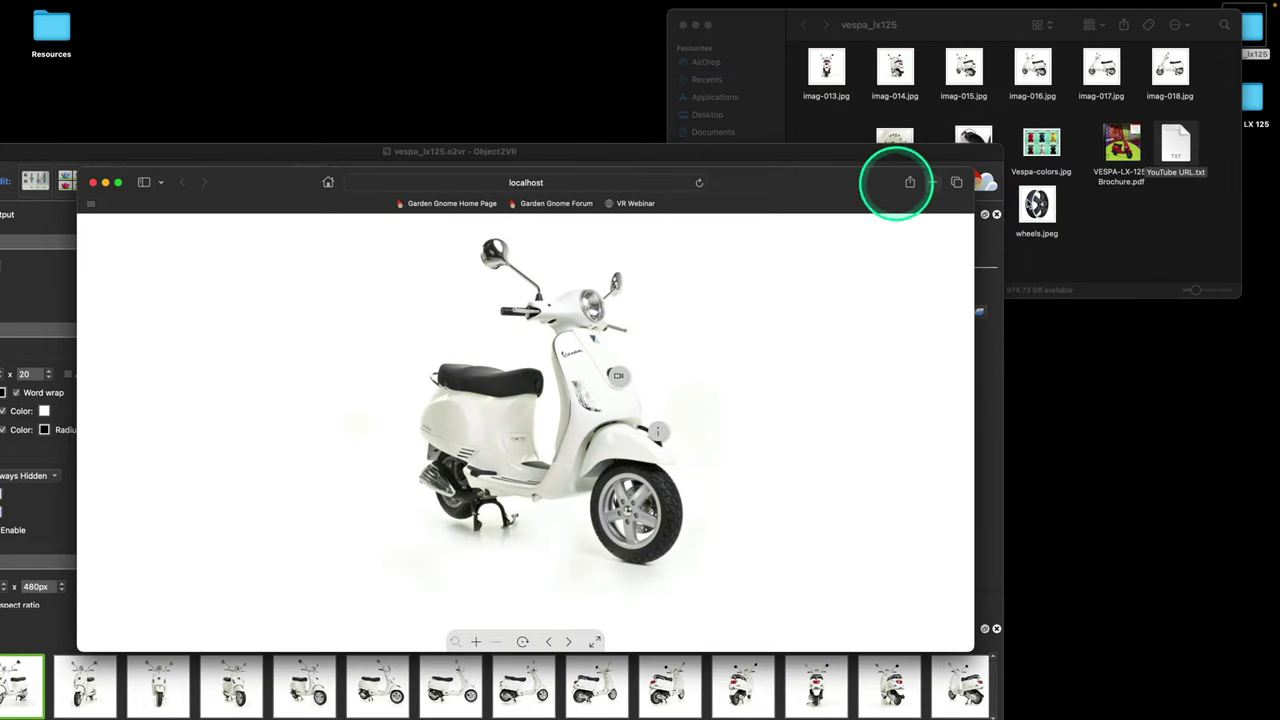
Switch to Finder, open the project's output folder, view index.html in the browser, and close that browser window.
click(1128, 229)
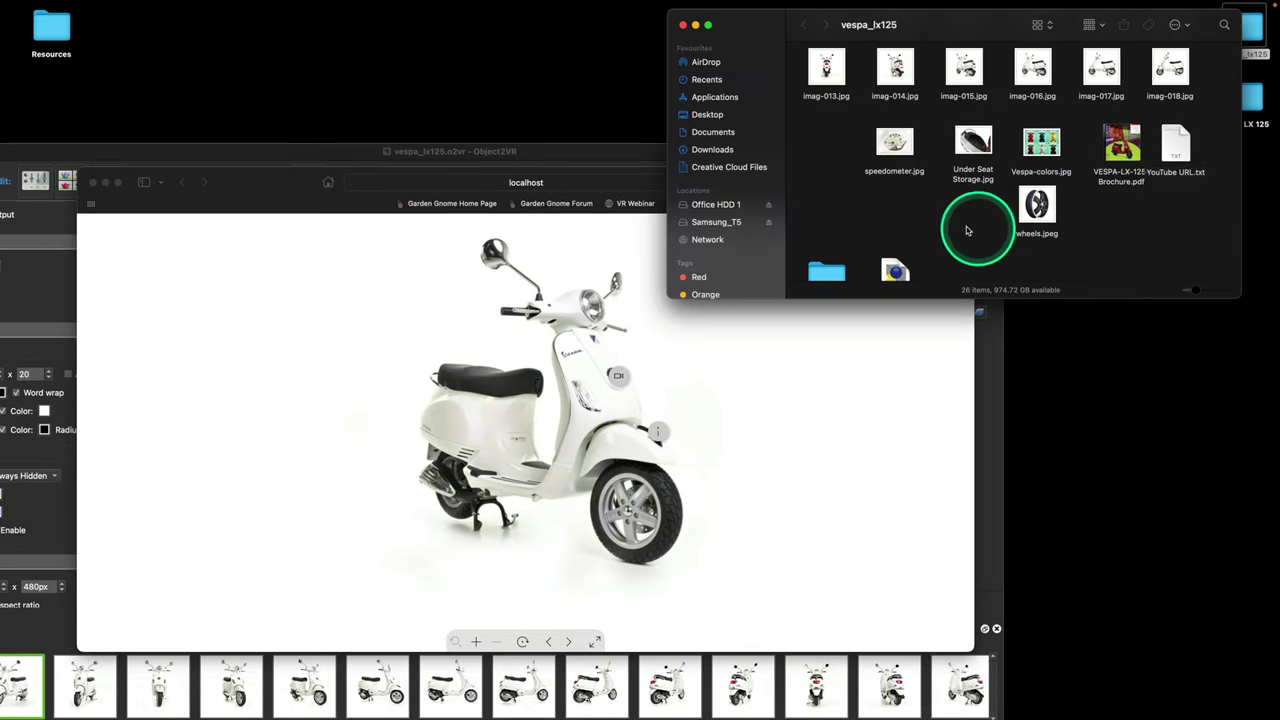
scroll(951, 223, down, 2)
click(845, 225)
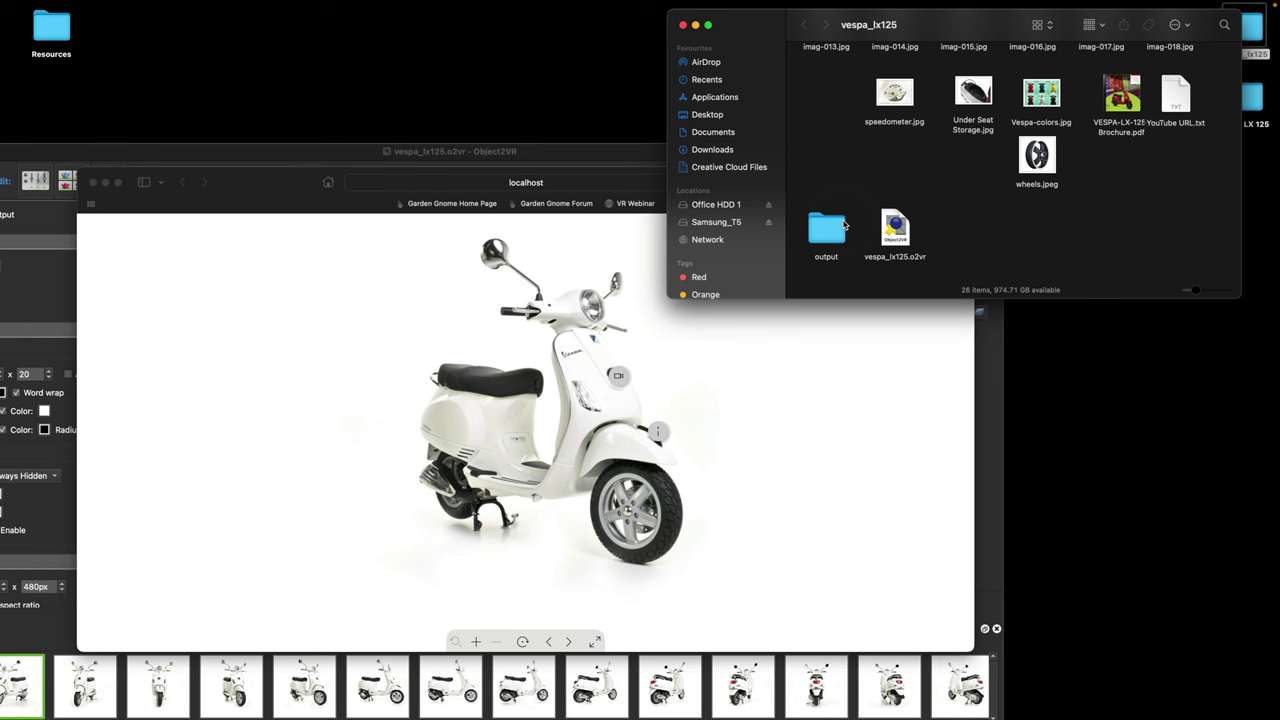
double_click(845, 225)
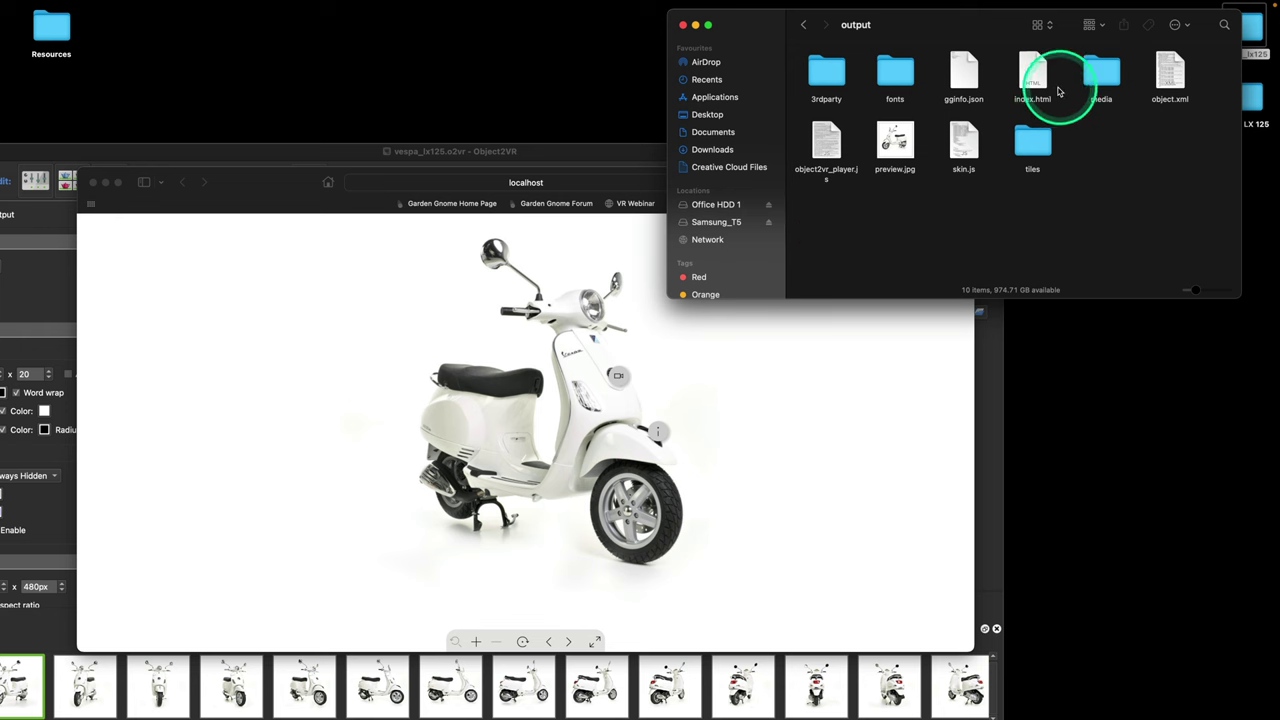
double_click(1033, 80)
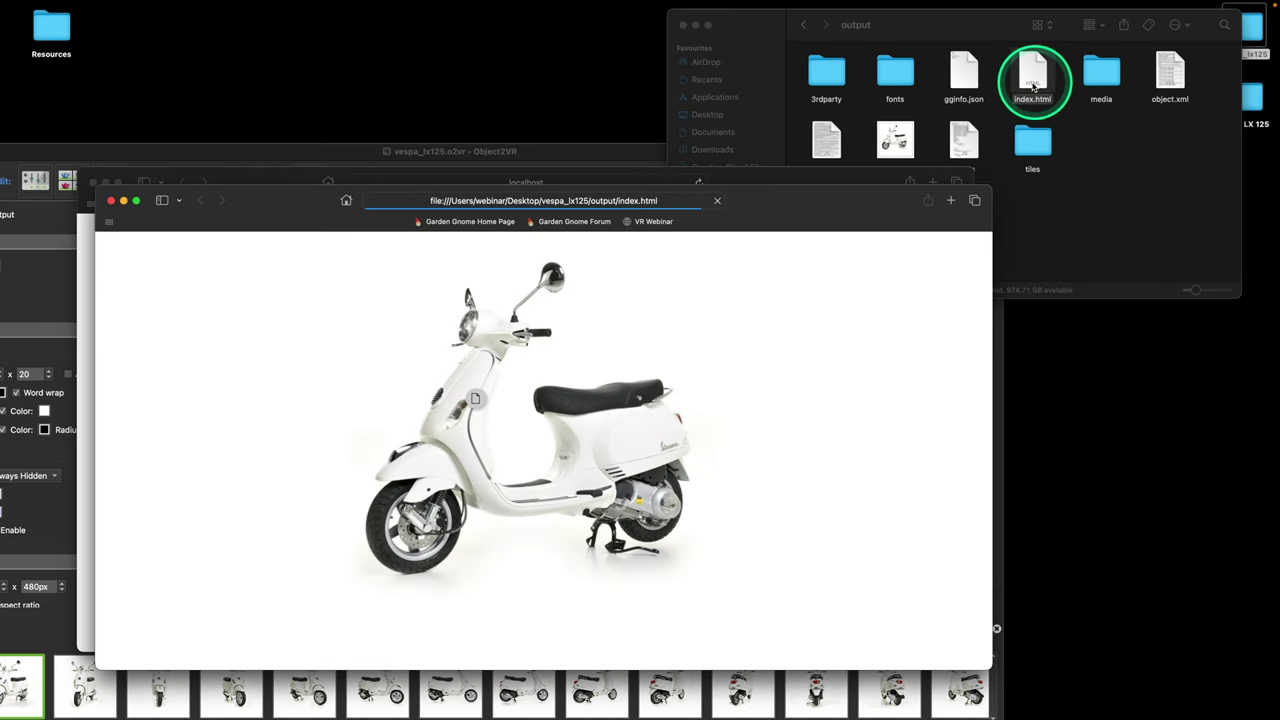
drag(766, 189, 863, 109)
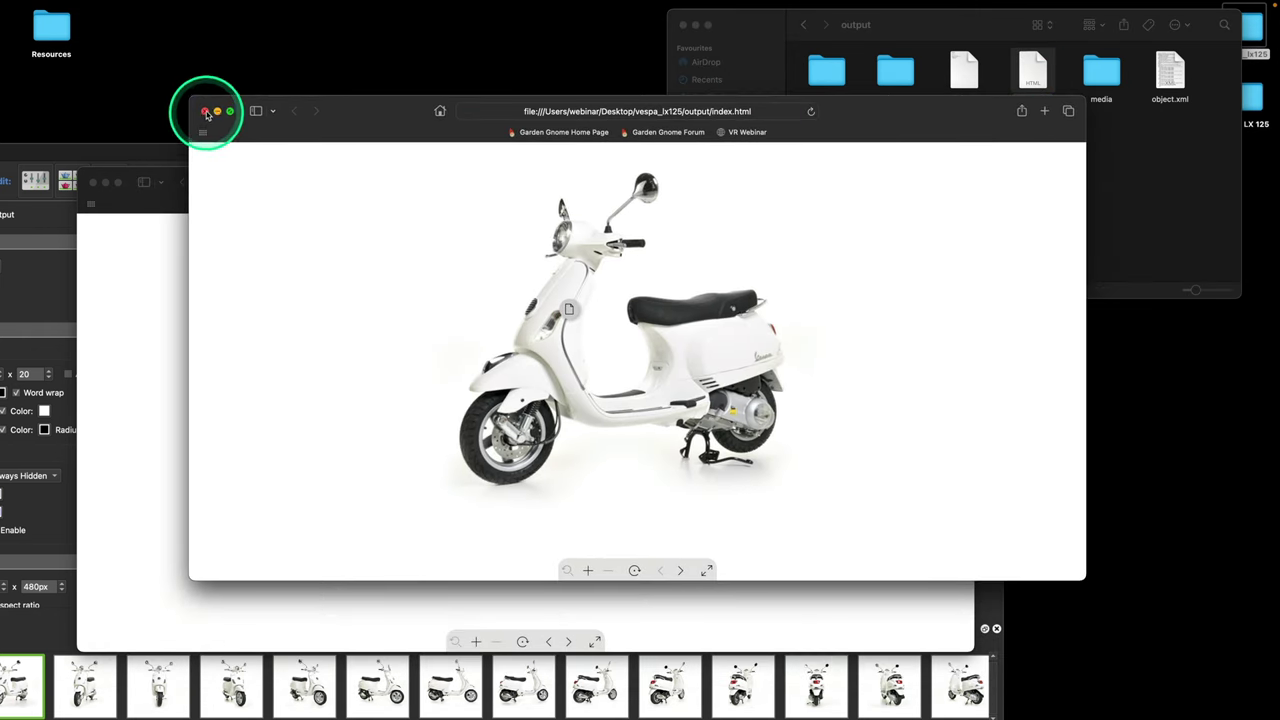
click(205, 112)
Close the output folder window and bring the Object2VR window back in front of the local preview.
click(1092, 156)
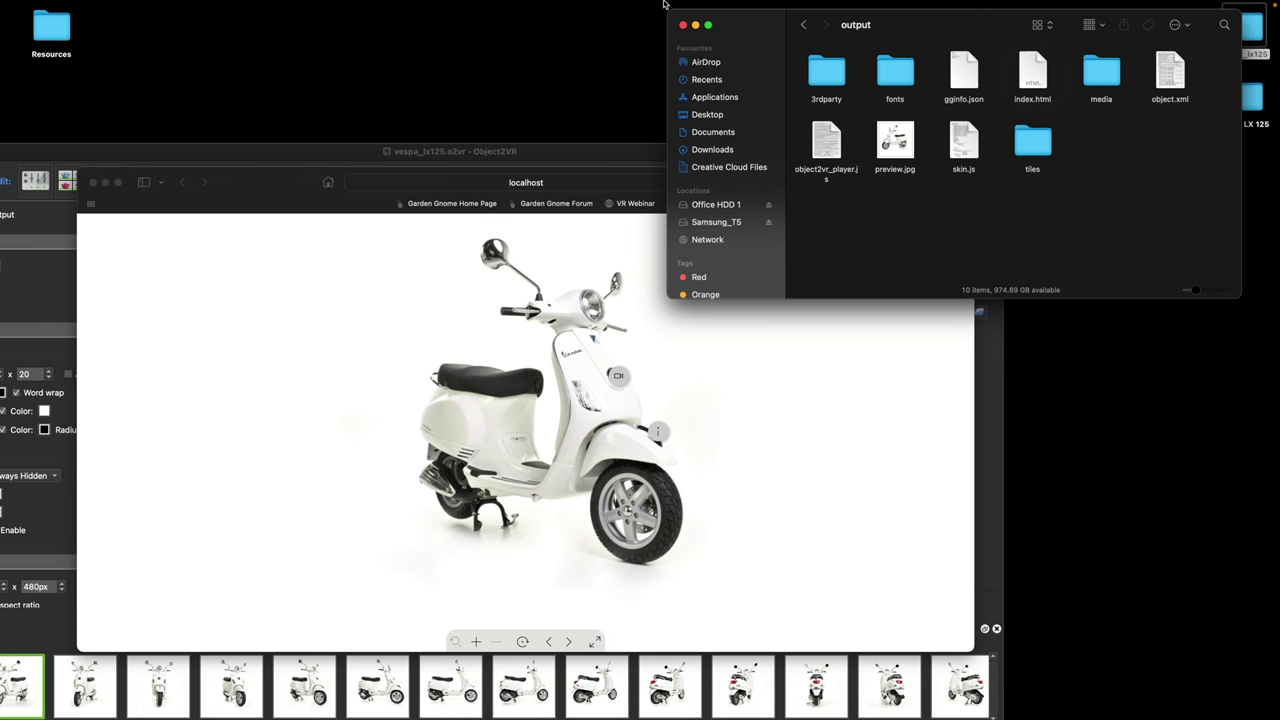
click(683, 24)
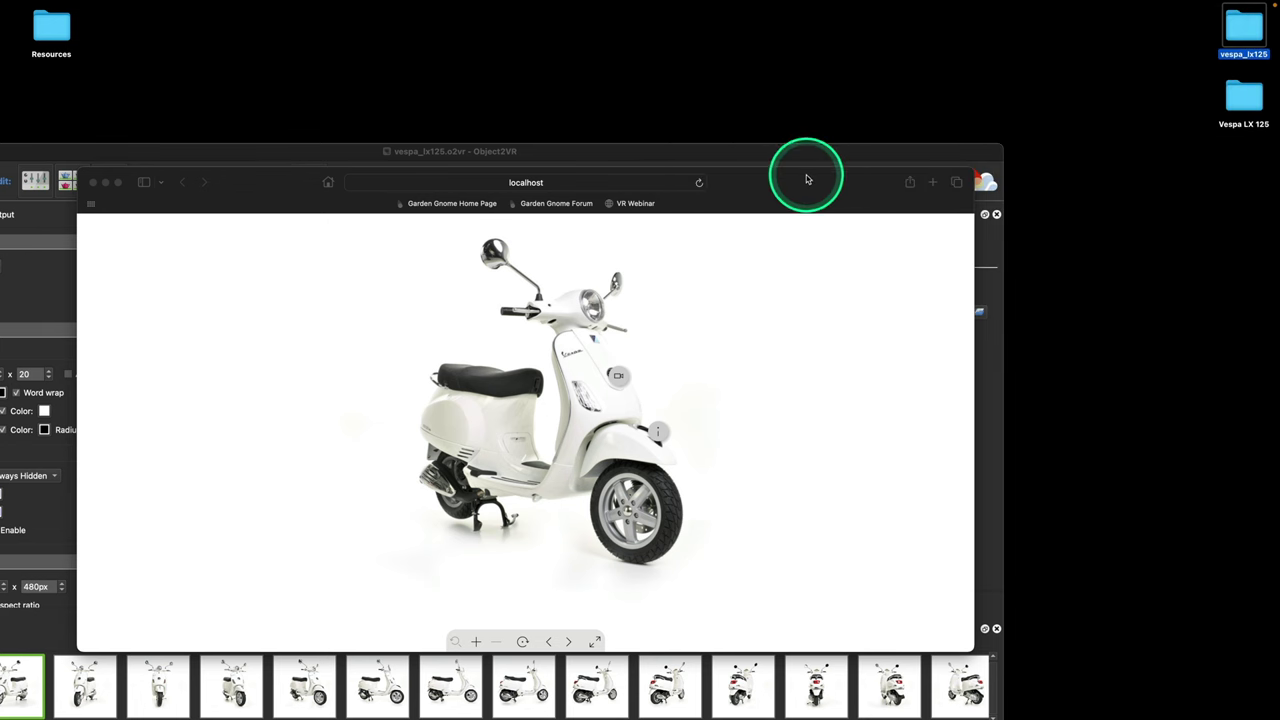
drag(812, 180, 723, 131)
drag(915, 158, 1071, 29)
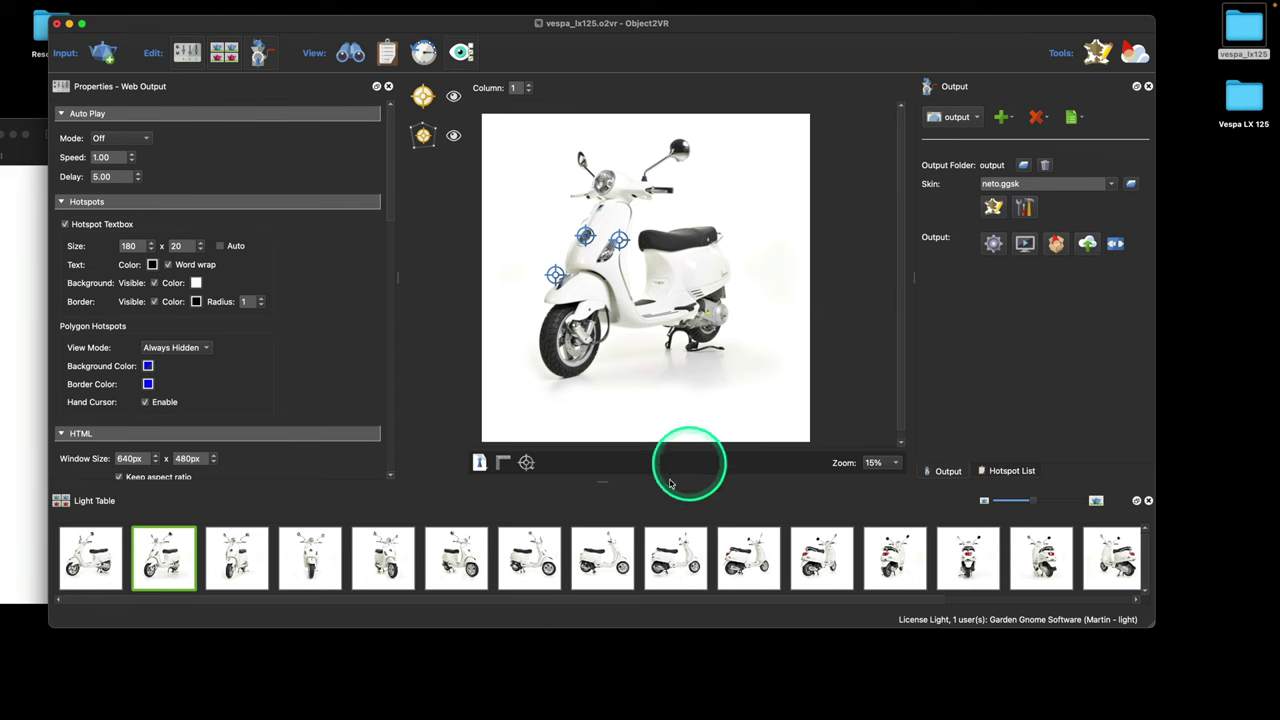
Open a new Safari window, load the Garden Gnome home page, and go to the Gnome Cloud product page.
right_click(563, 708)
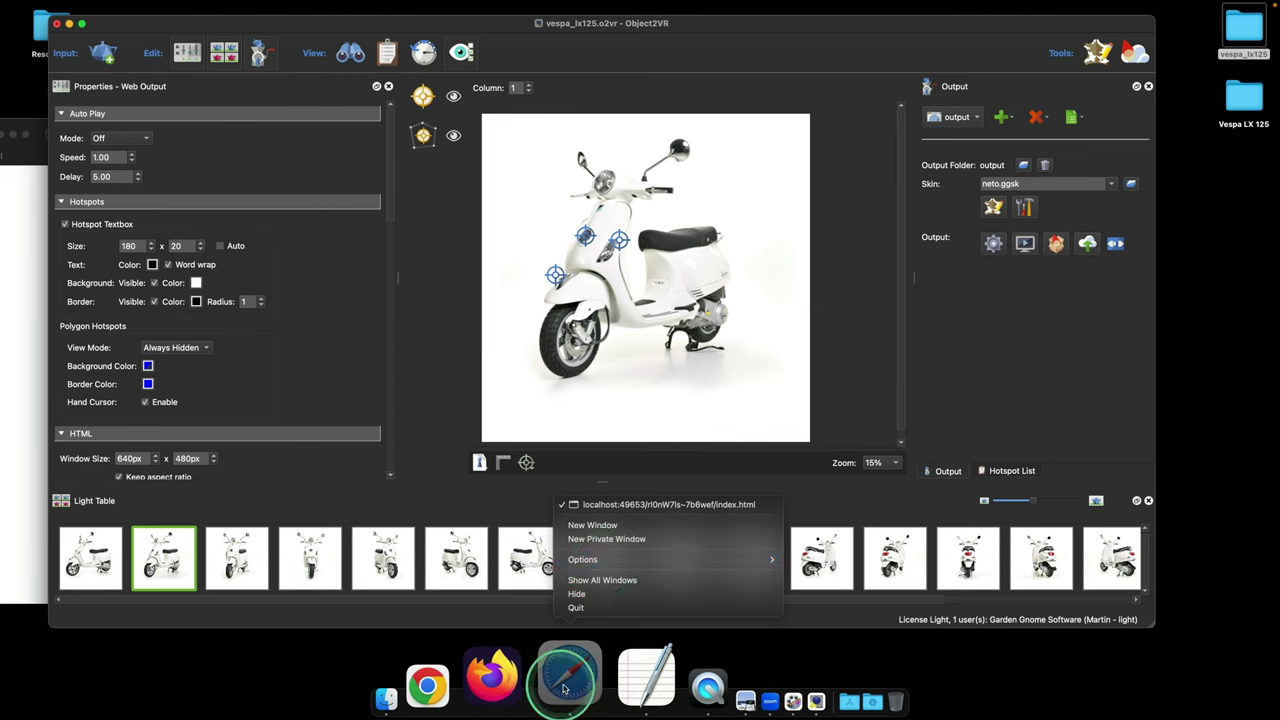
click(608, 518)
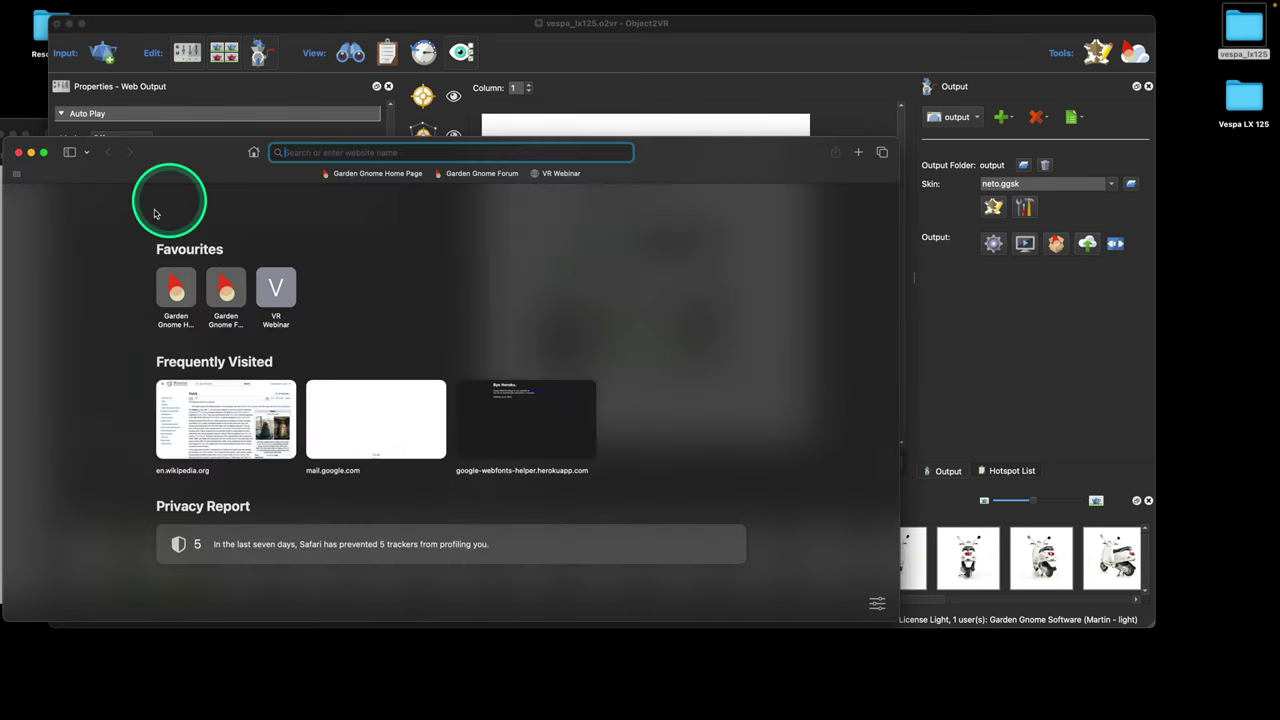
click(175, 285)
drag(233, 161, 351, 122)
mouse_move(571, 163)
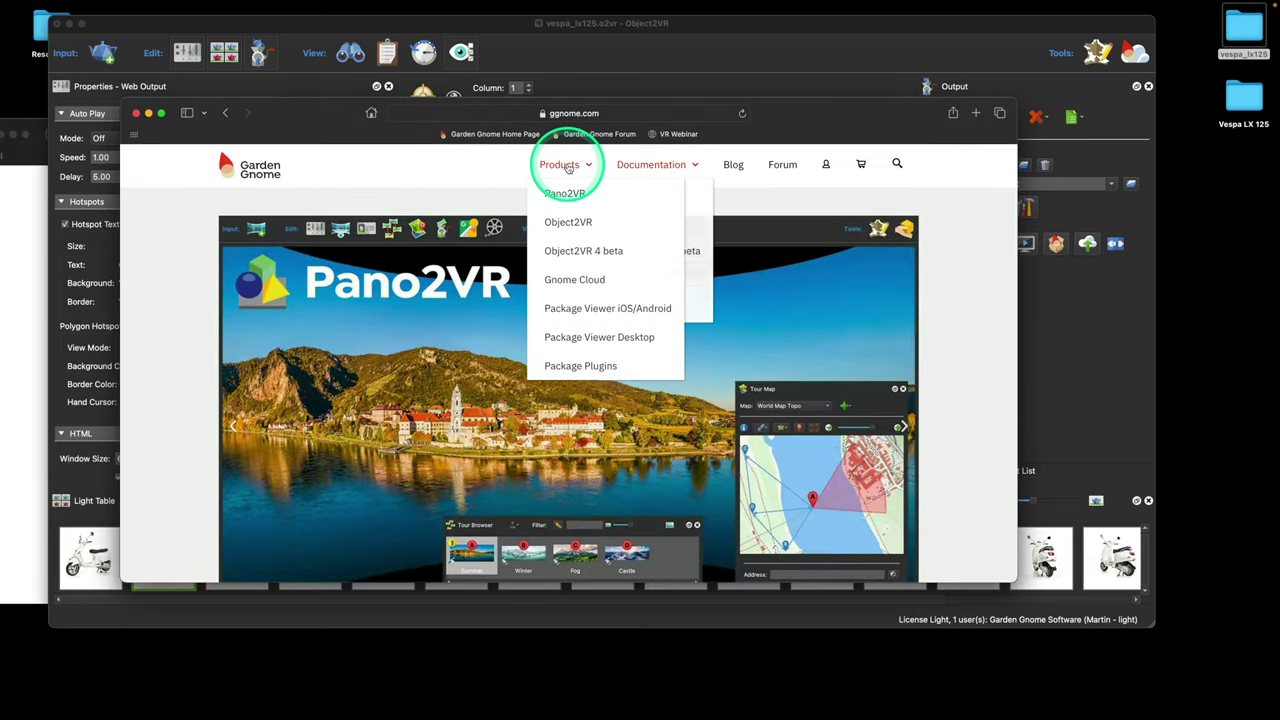
click(575, 279)
Read through the Gnome Cloud page's feature sections, then close it and the local Vespa preview.
scroll(725, 316, down, 5)
scroll(725, 316, down, 10)
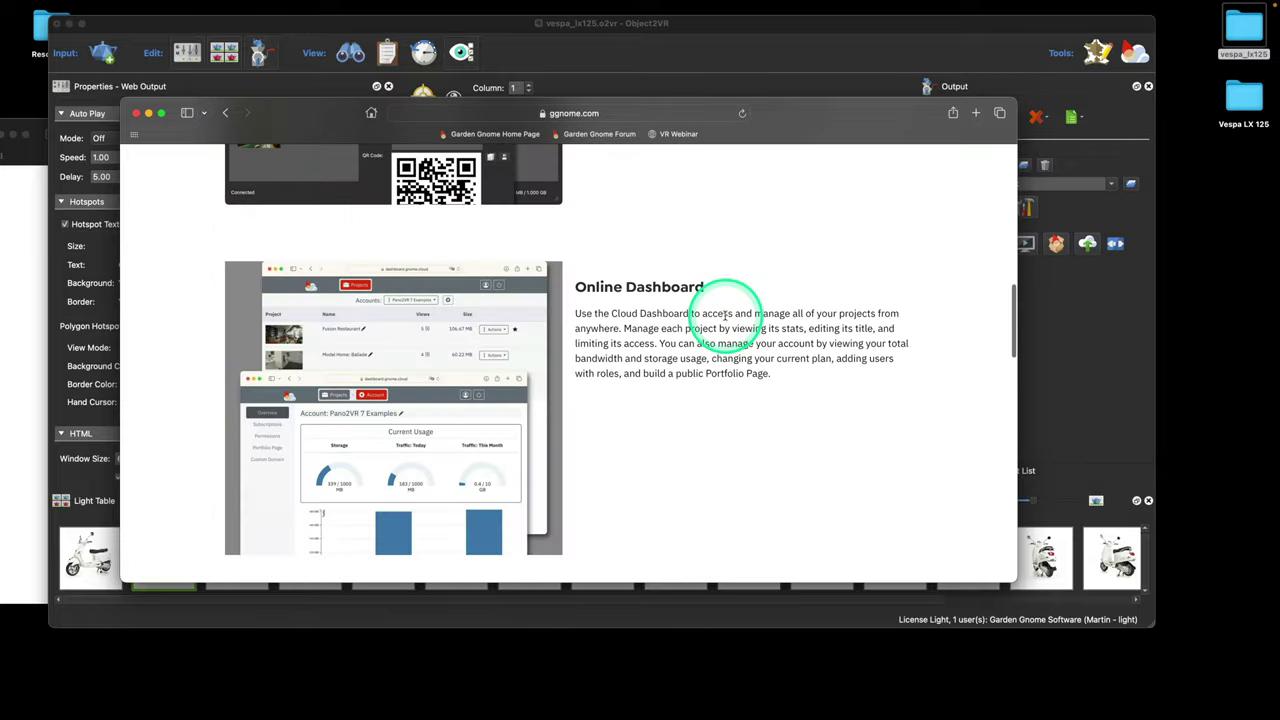
scroll(725, 321, down, 15)
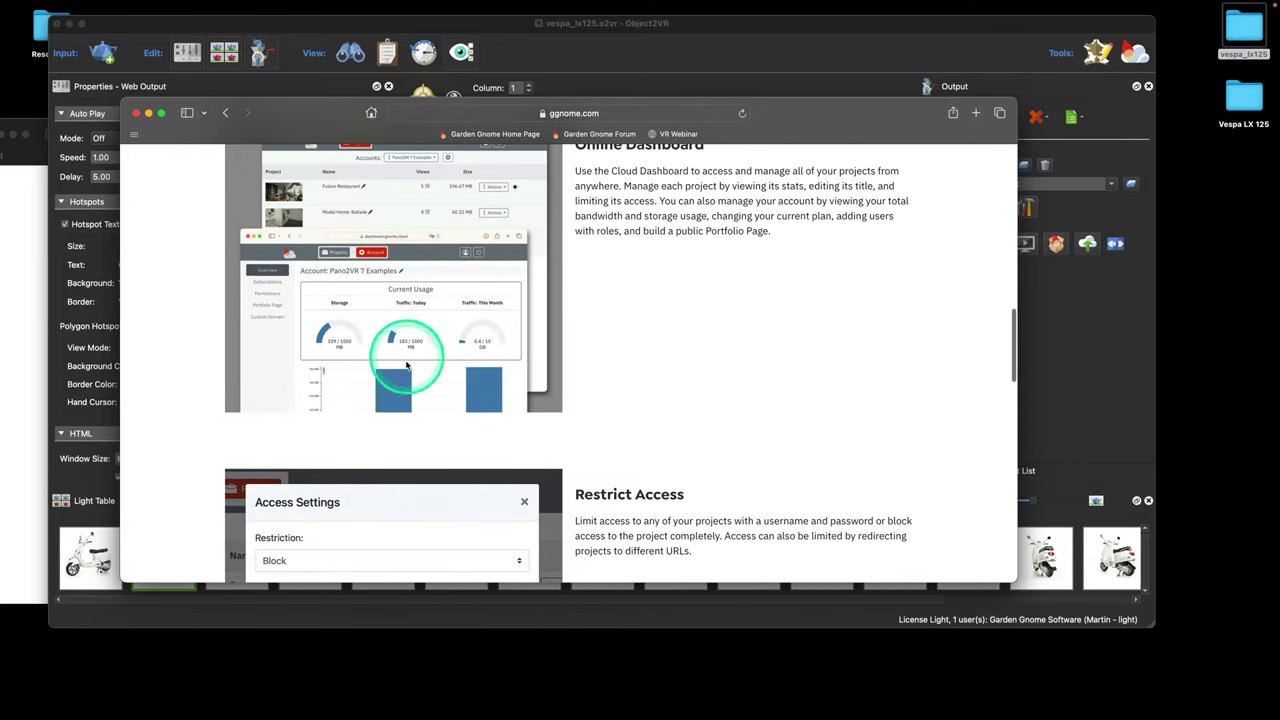
click(135, 114)
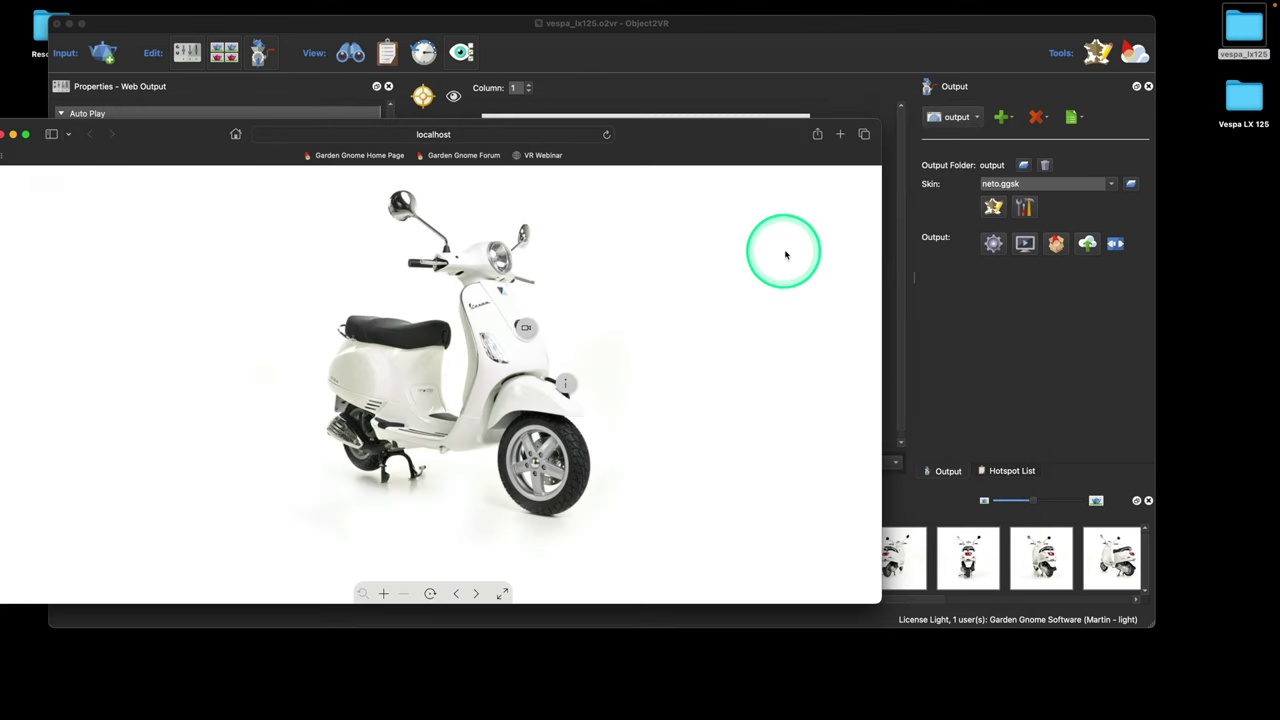
drag(129, 134, 246, 133)
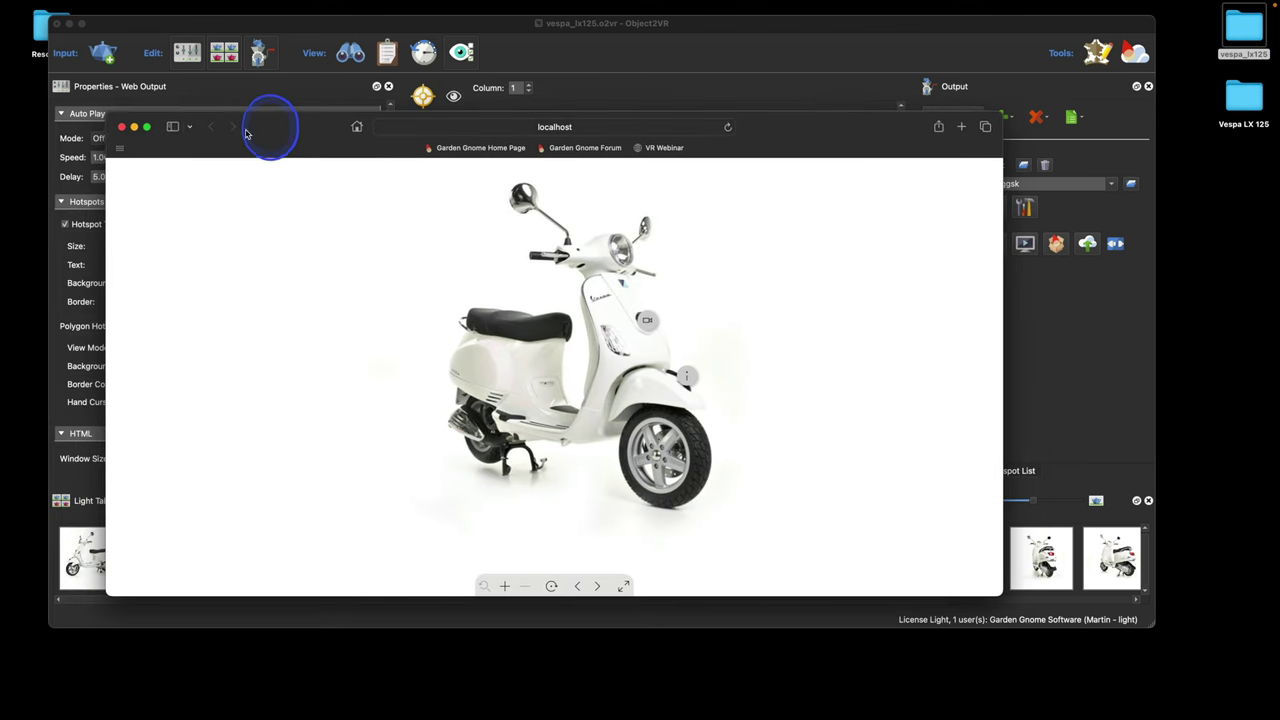
click(121, 127)
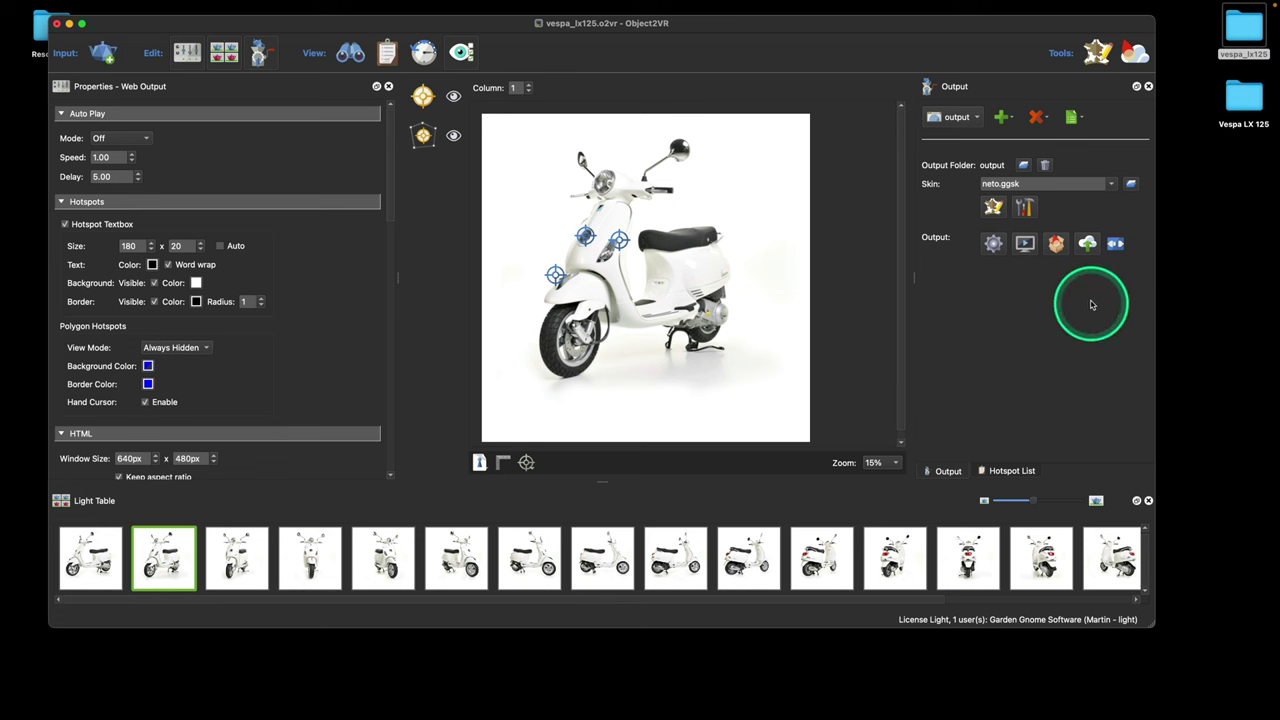
Upload the output to Gnome Cloud, overwriting object.xml, choosing an account with free storage and project capacity, and accepting the terms.
click(1088, 247)
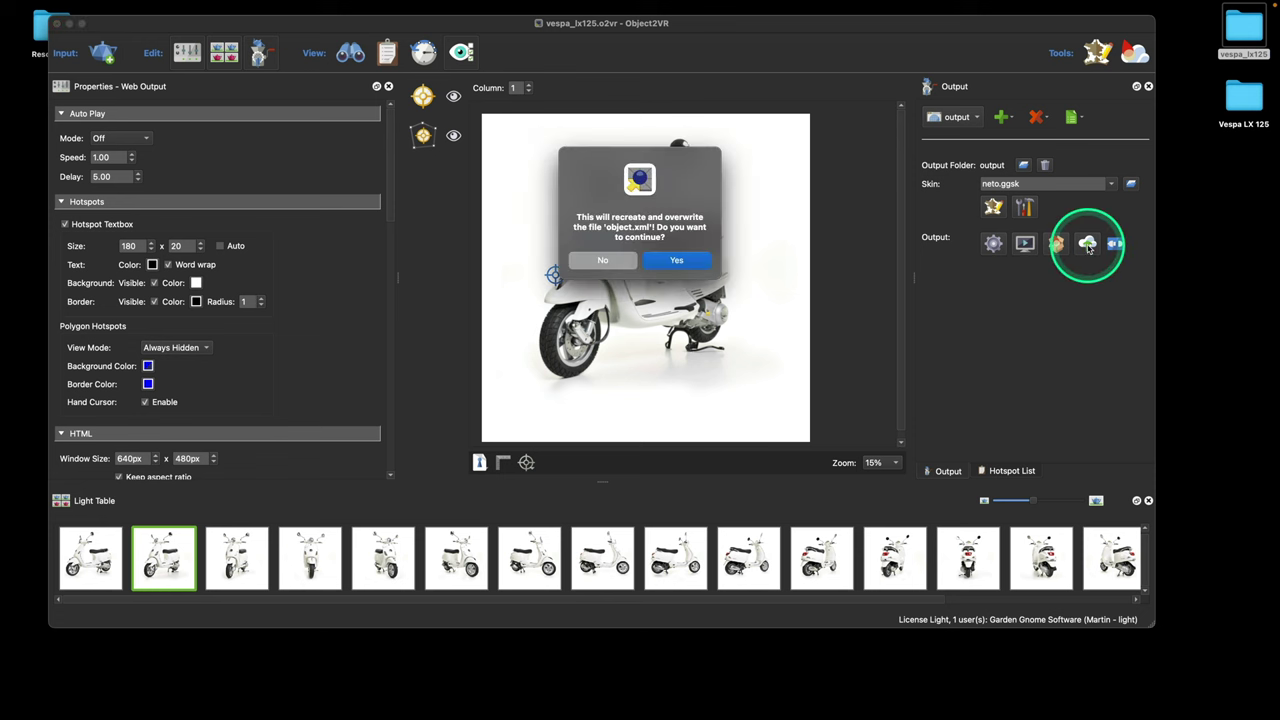
click(677, 259)
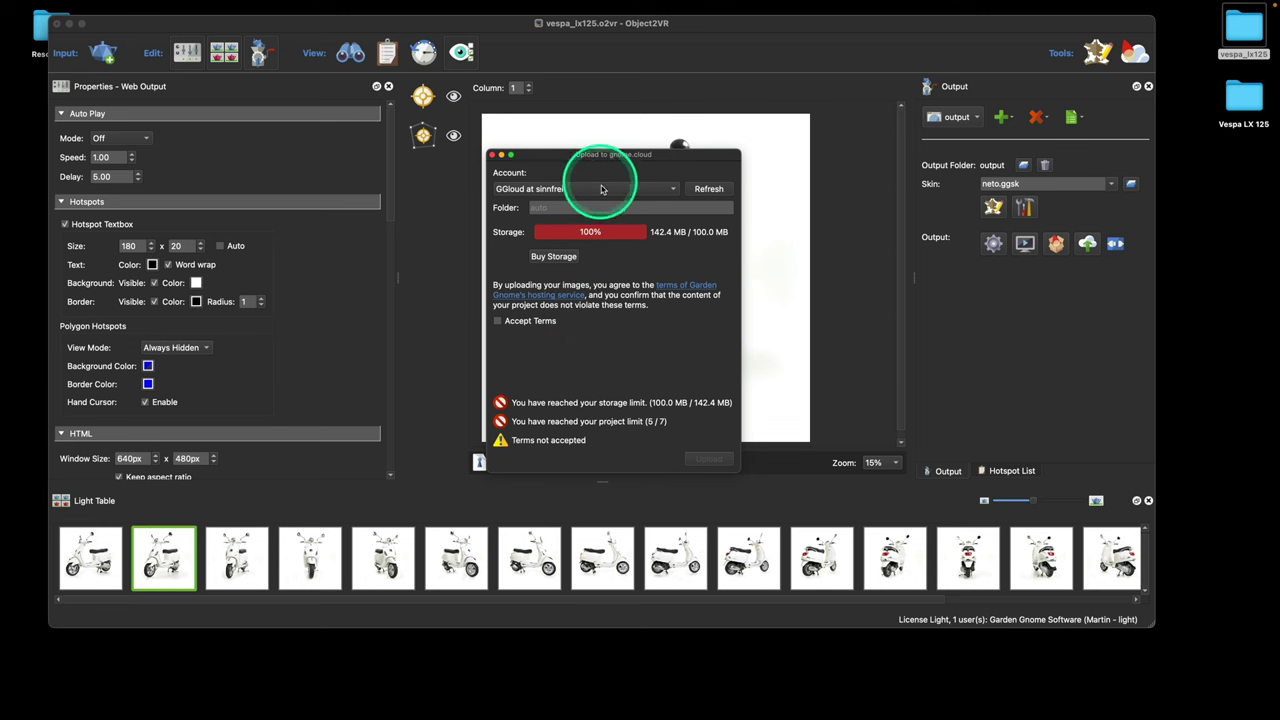
click(601, 190)
click(600, 264)
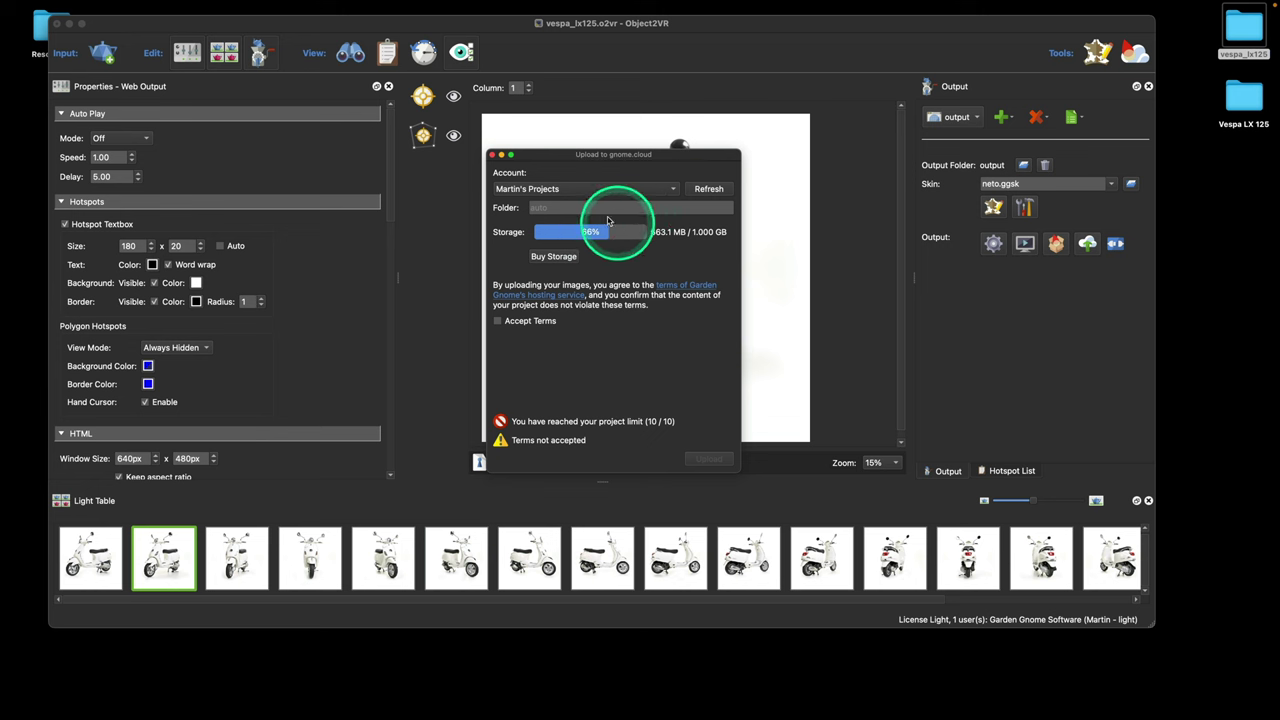
click(585, 189)
click(585, 180)
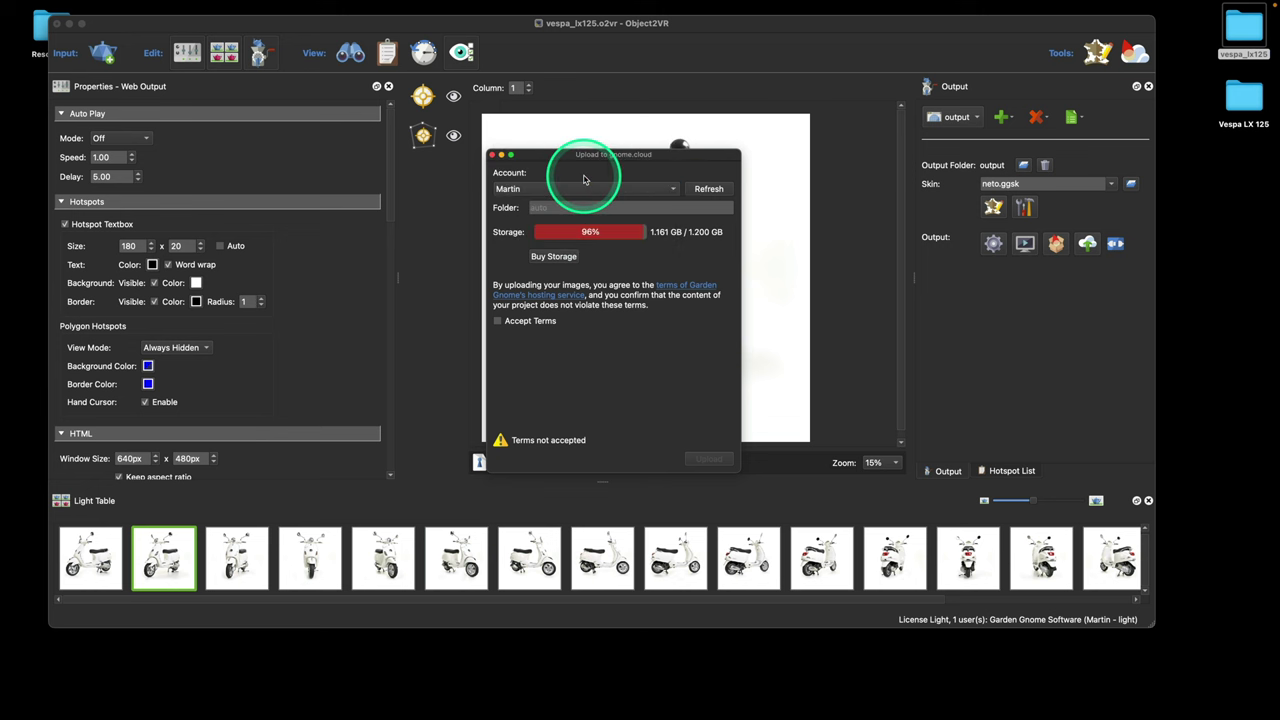
click(498, 321)
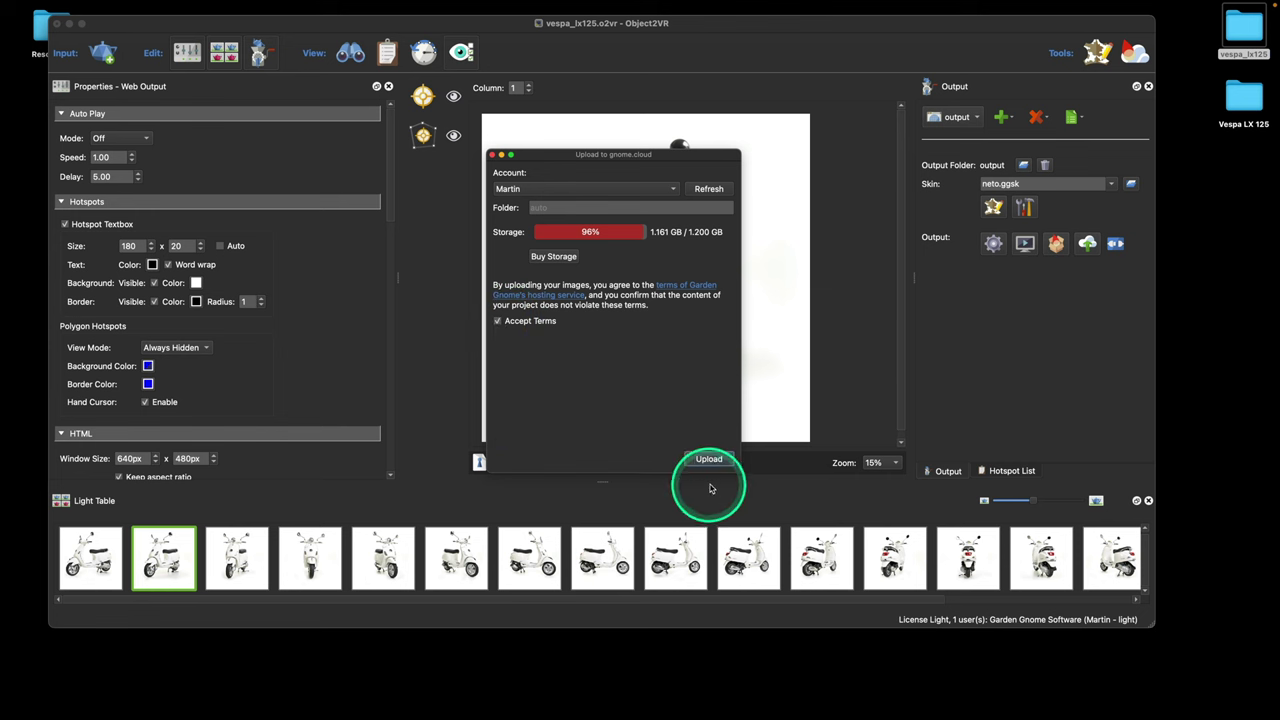
click(709, 459)
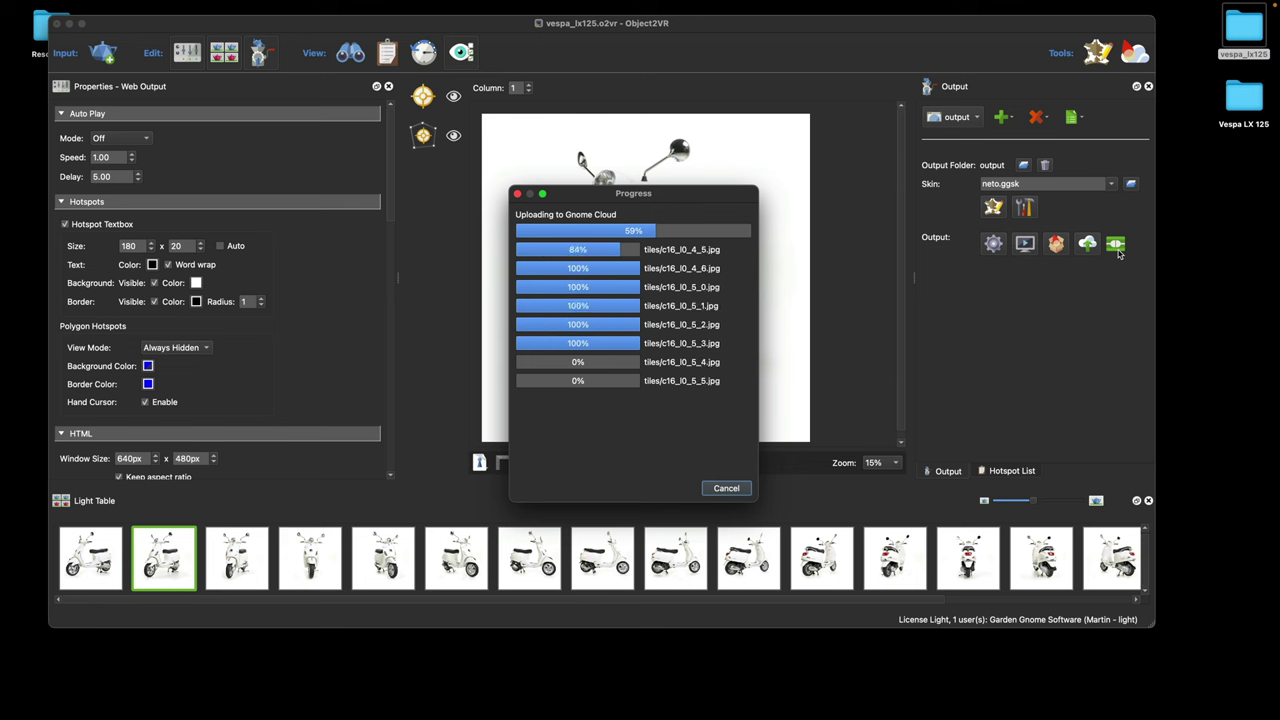
Check the uploaded Vespa in the browser by zooming in and out, then close its window.
click(669, 390)
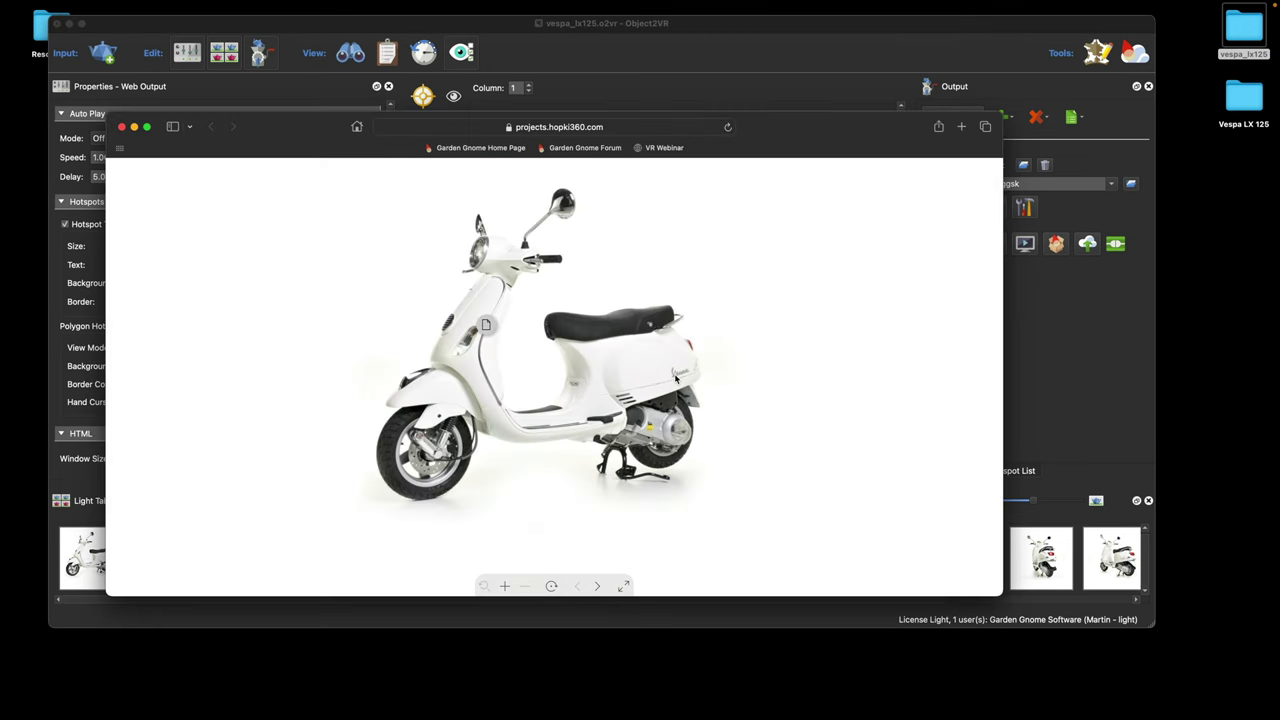
click(665, 378)
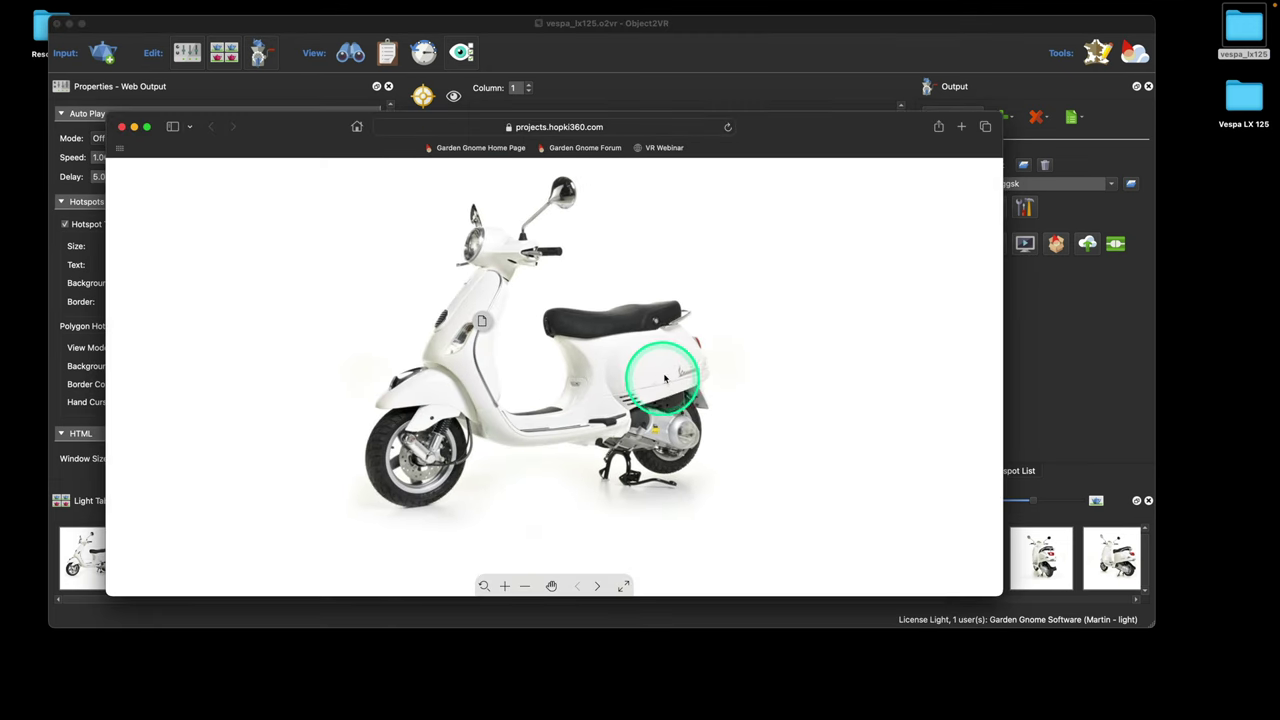
drag(660, 372, 137, 143)
click(565, 168)
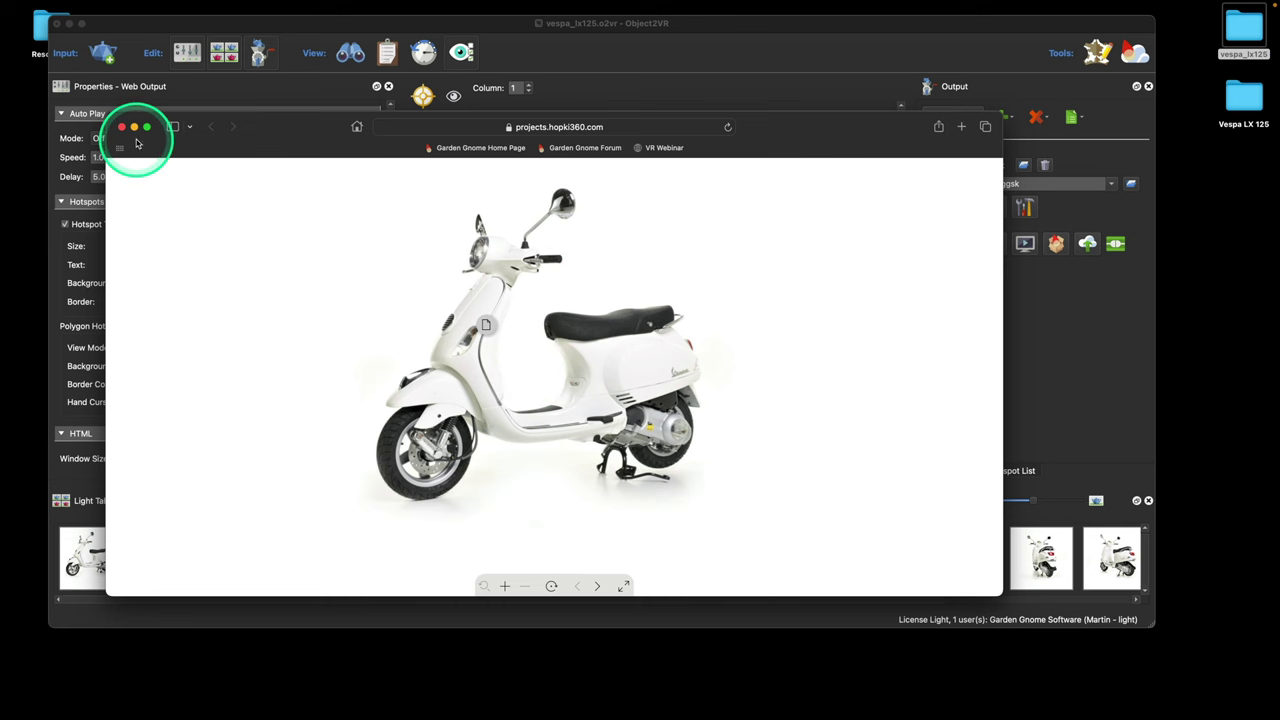
drag(286, 126, 311, 91)
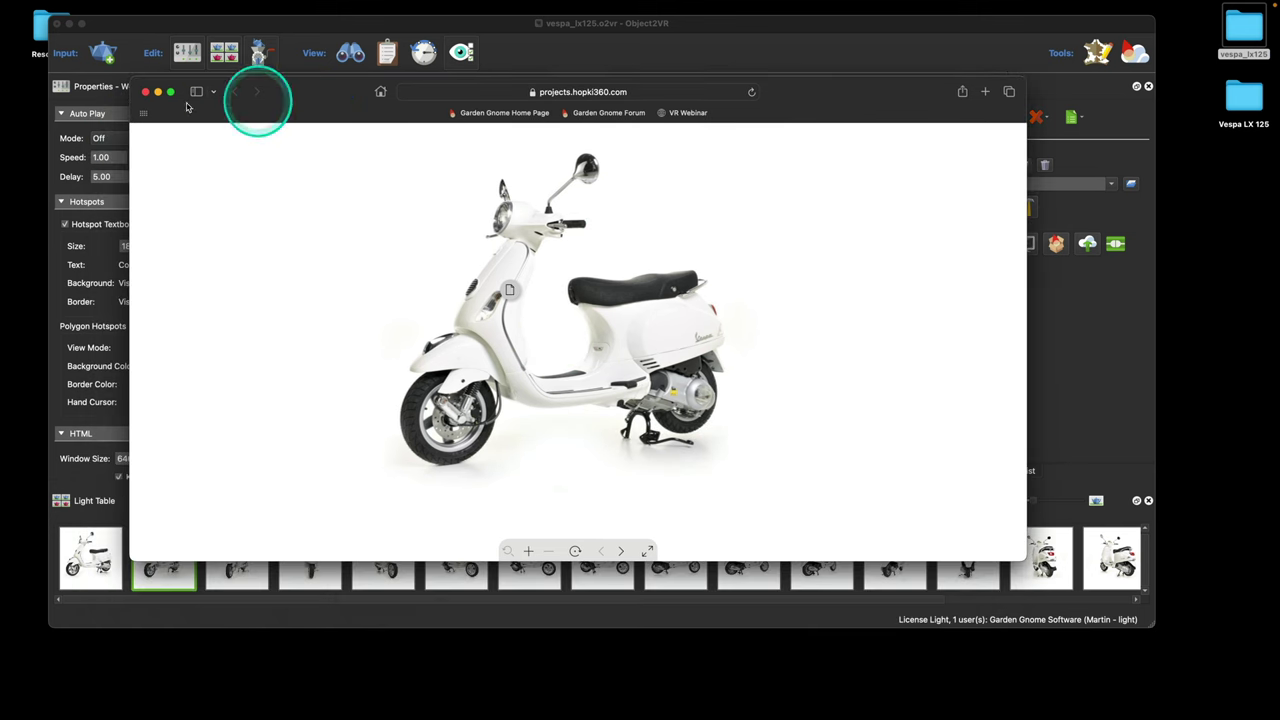
click(145, 91)
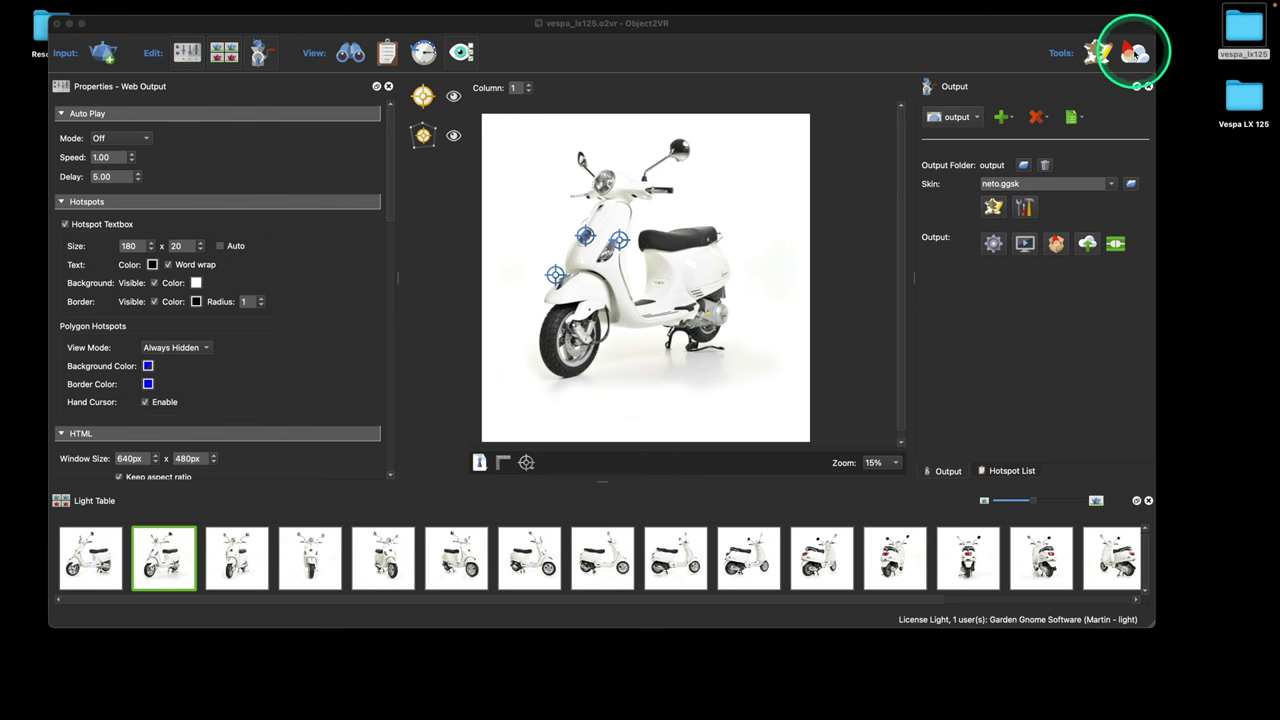
Open the Gnome Cloud project list, bring up the sharing options for vespa_lx125, and copy its project link.
click(1134, 53)
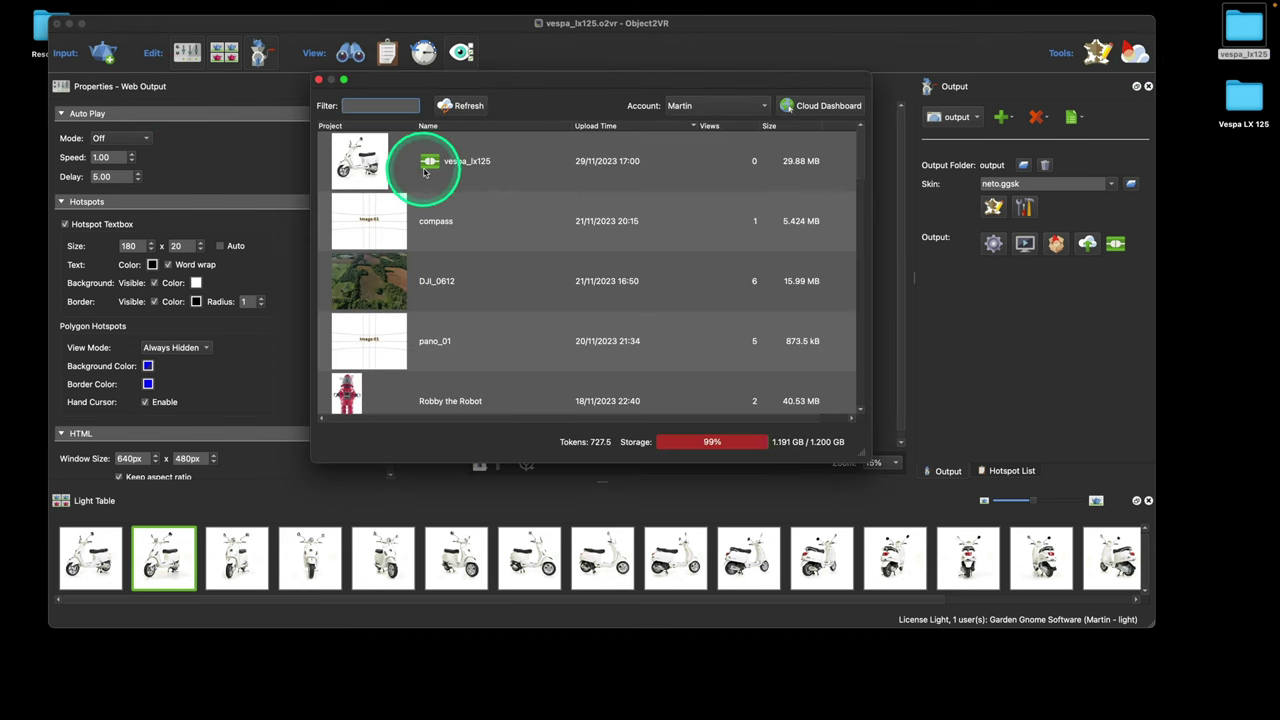
right_click(532, 167)
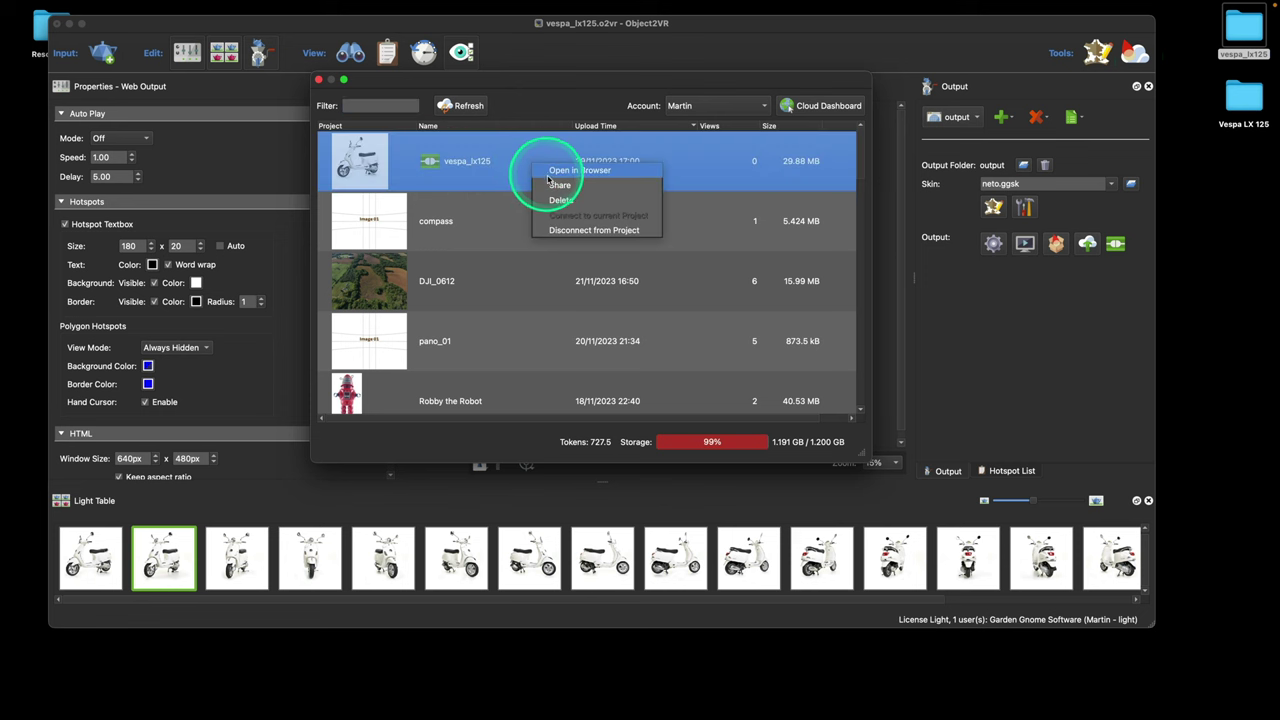
click(550, 188)
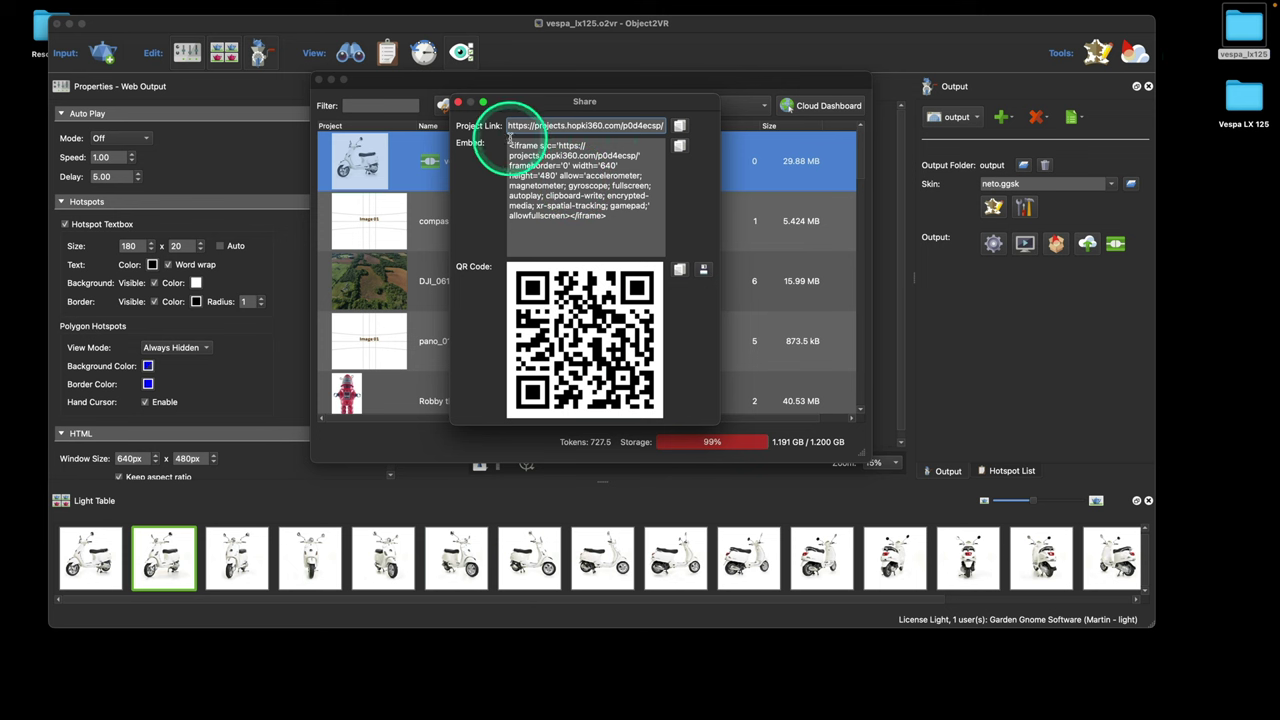
click(681, 126)
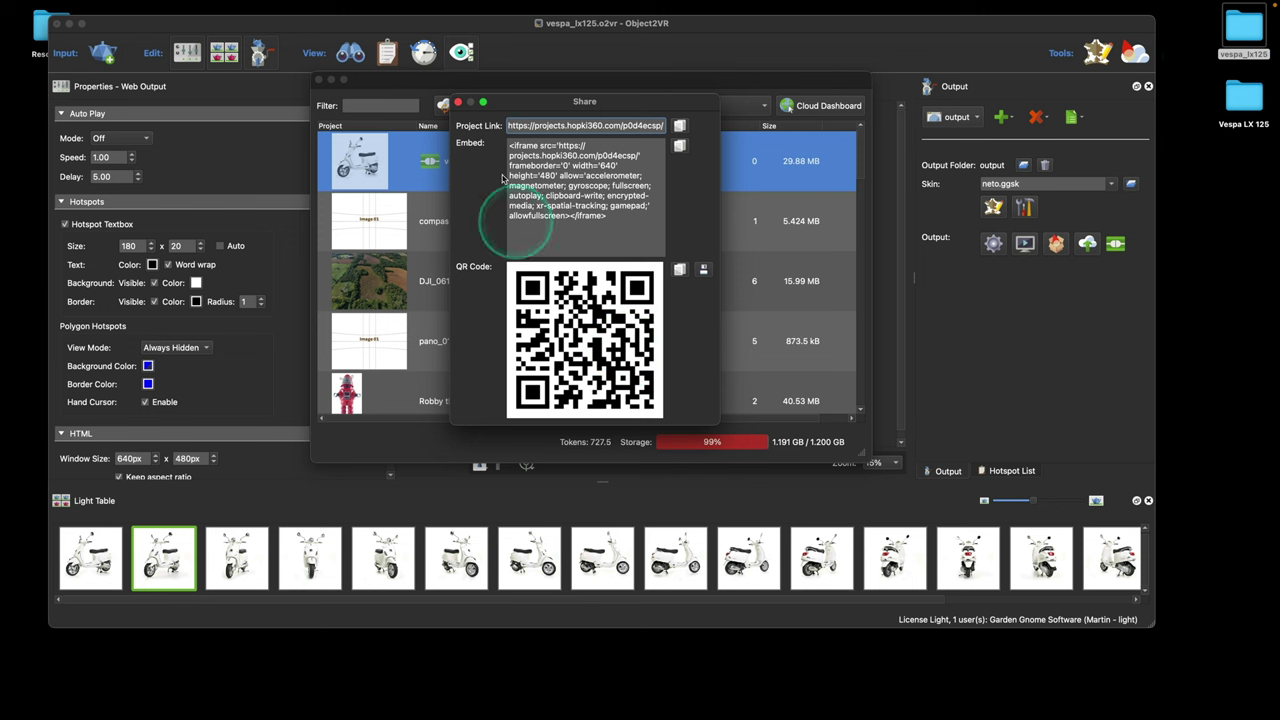
Close the sharing options and the Gnome Cloud project list to return to the Vespa project.
click(458, 102)
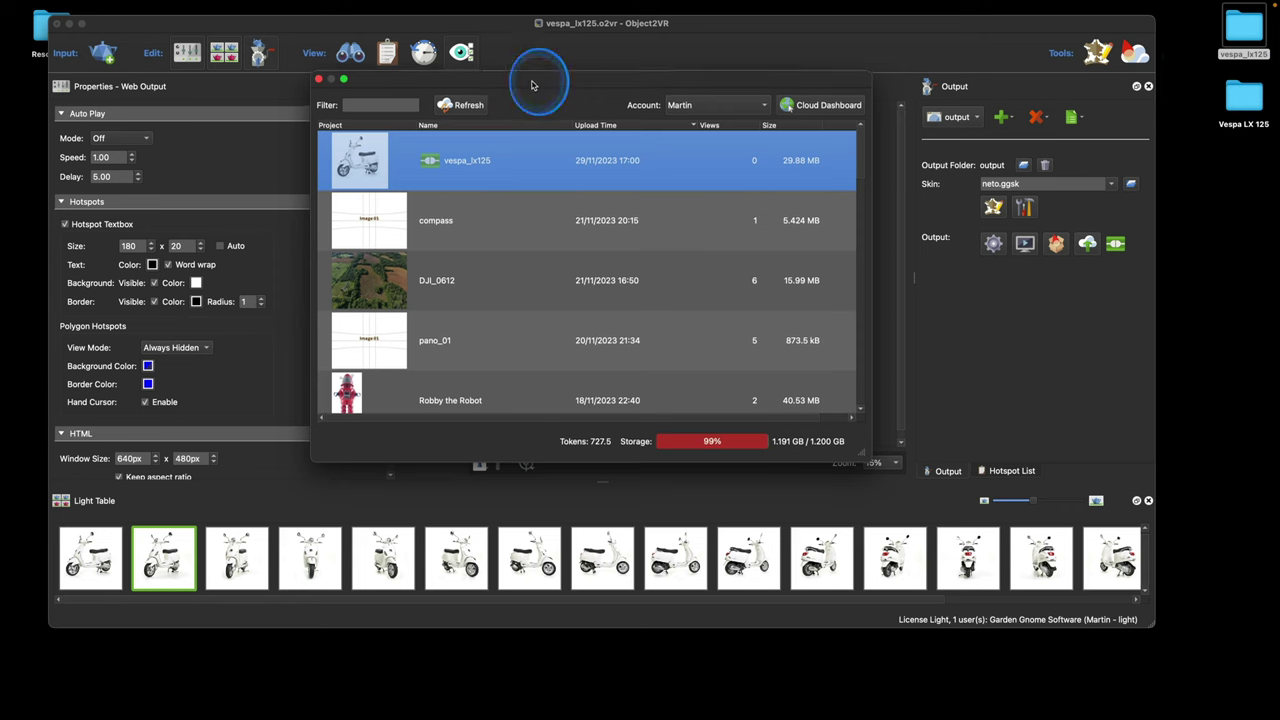
drag(532, 86, 561, 93)
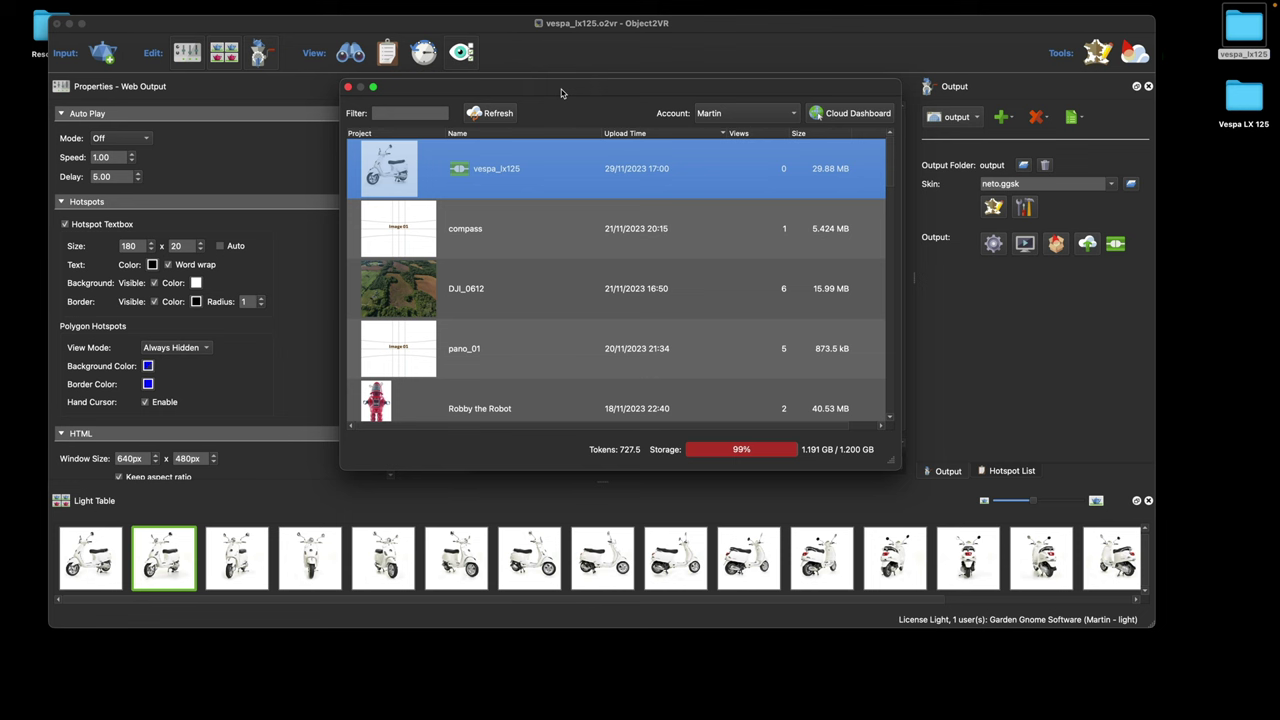
click(348, 87)
click(1005, 311)
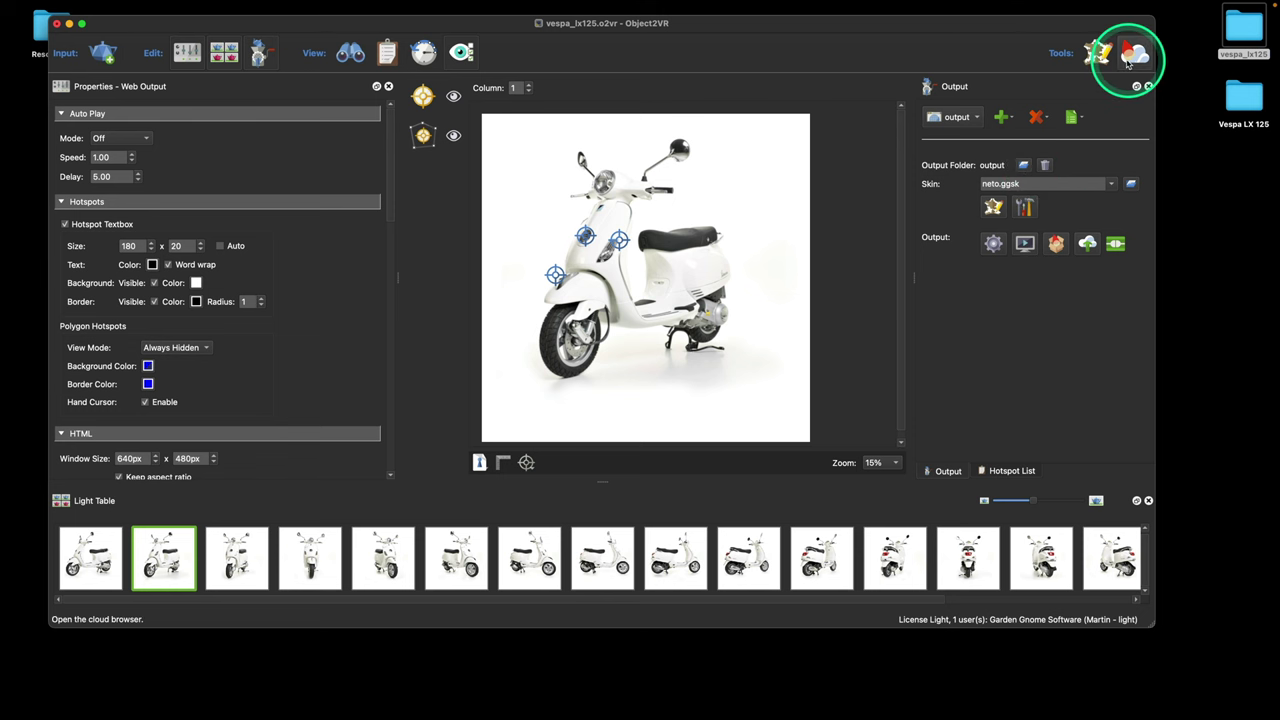
Open the Gnome Cloud dashboard in the browser and look through its list of uploaded projects.
mouse_move(386, 6)
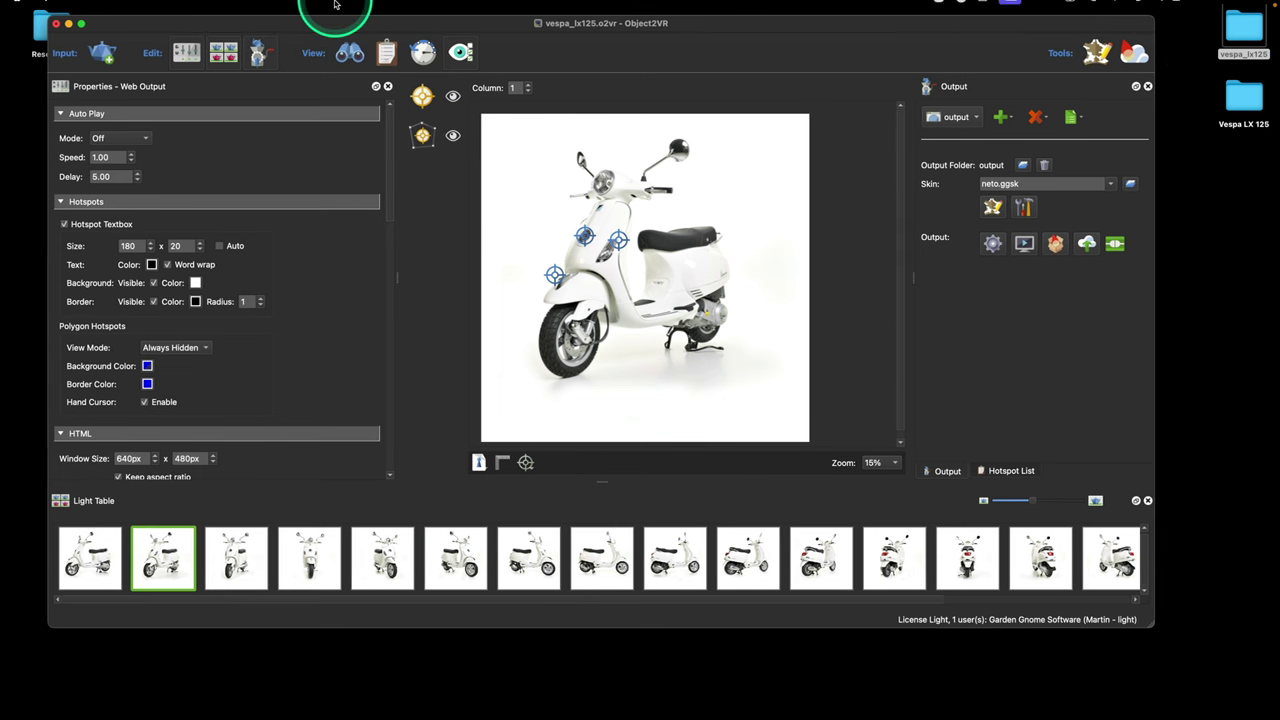
mouse_move(334, 5)
click(186, 8)
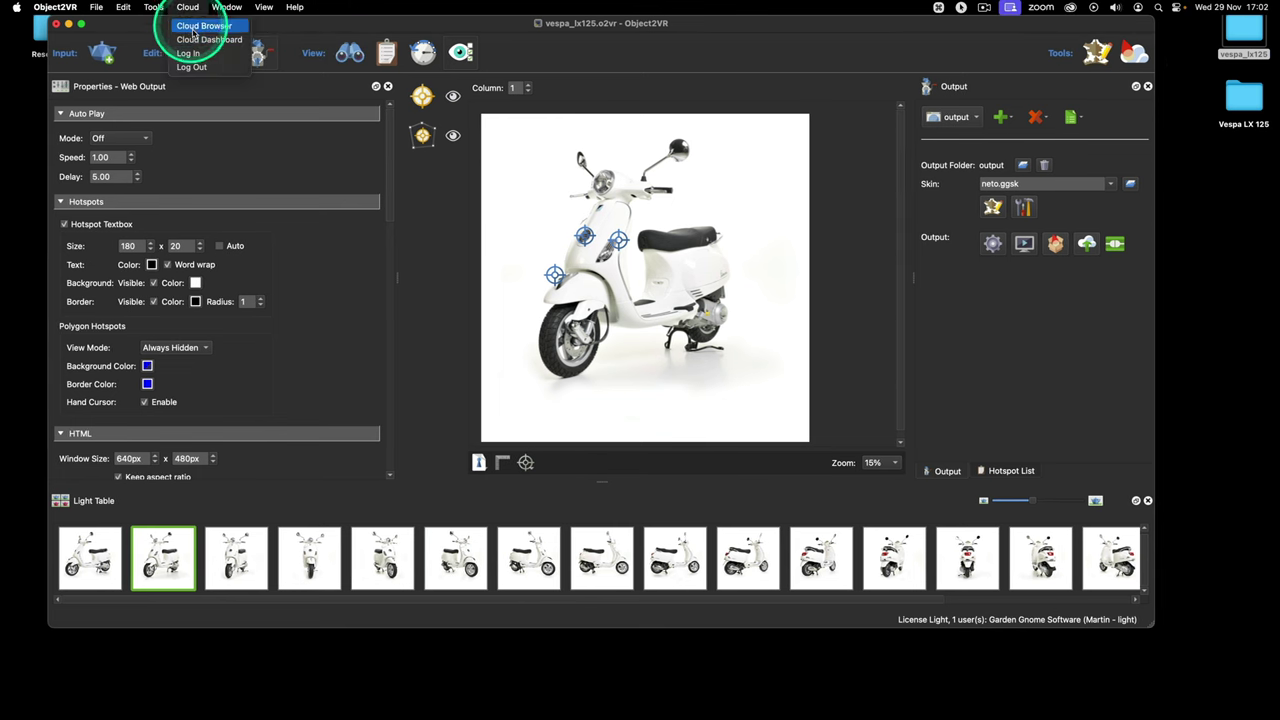
click(215, 40)
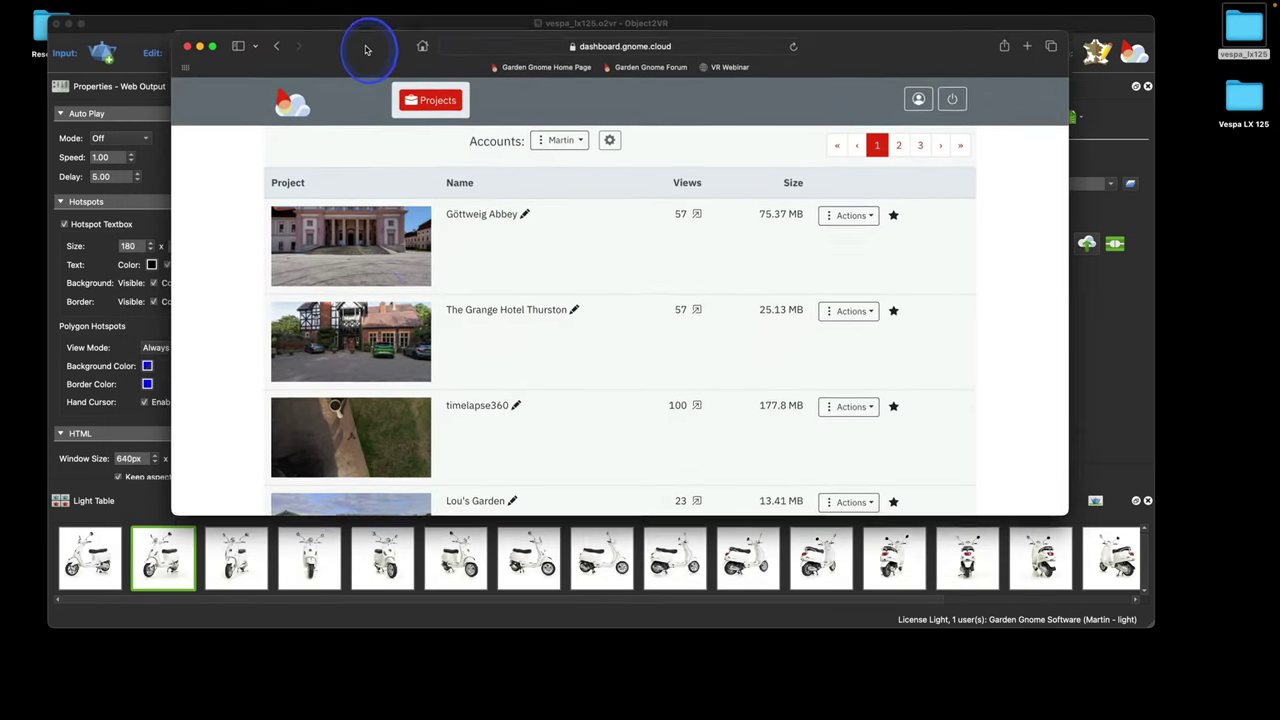
drag(366, 50, 375, 43)
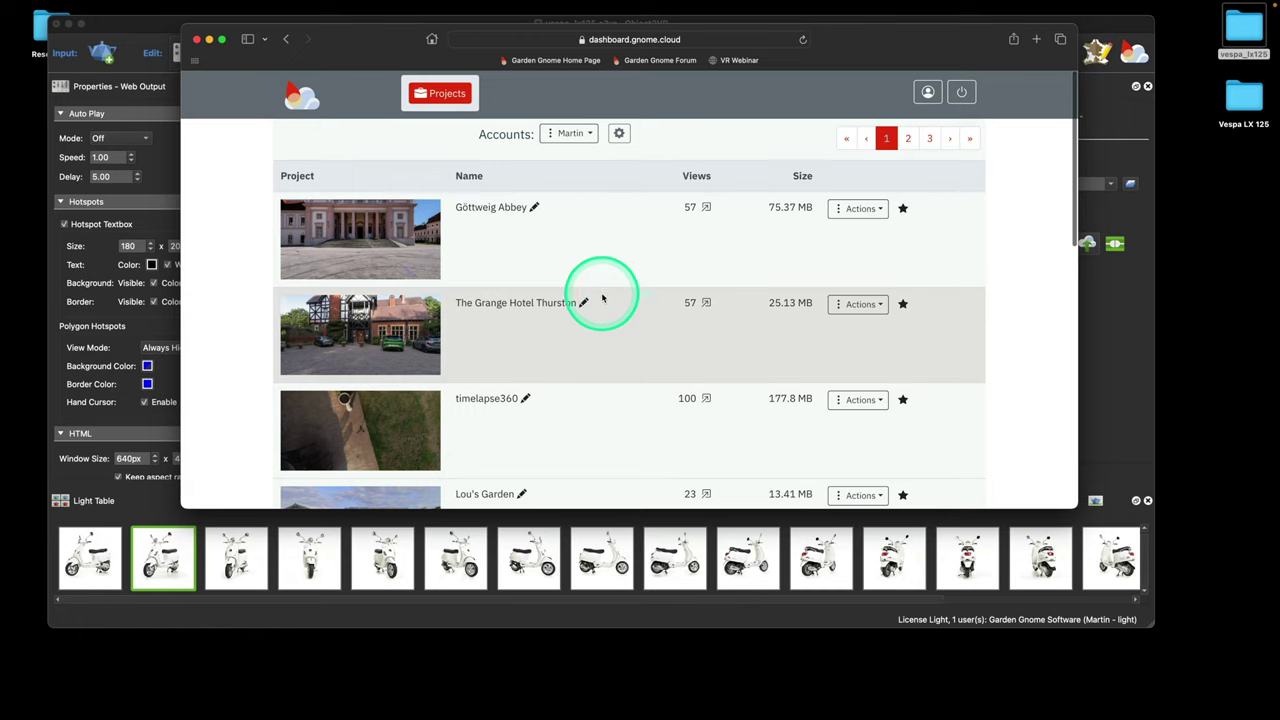
scroll(605, 296, down, 10)
scroll(602, 297, up, 15)
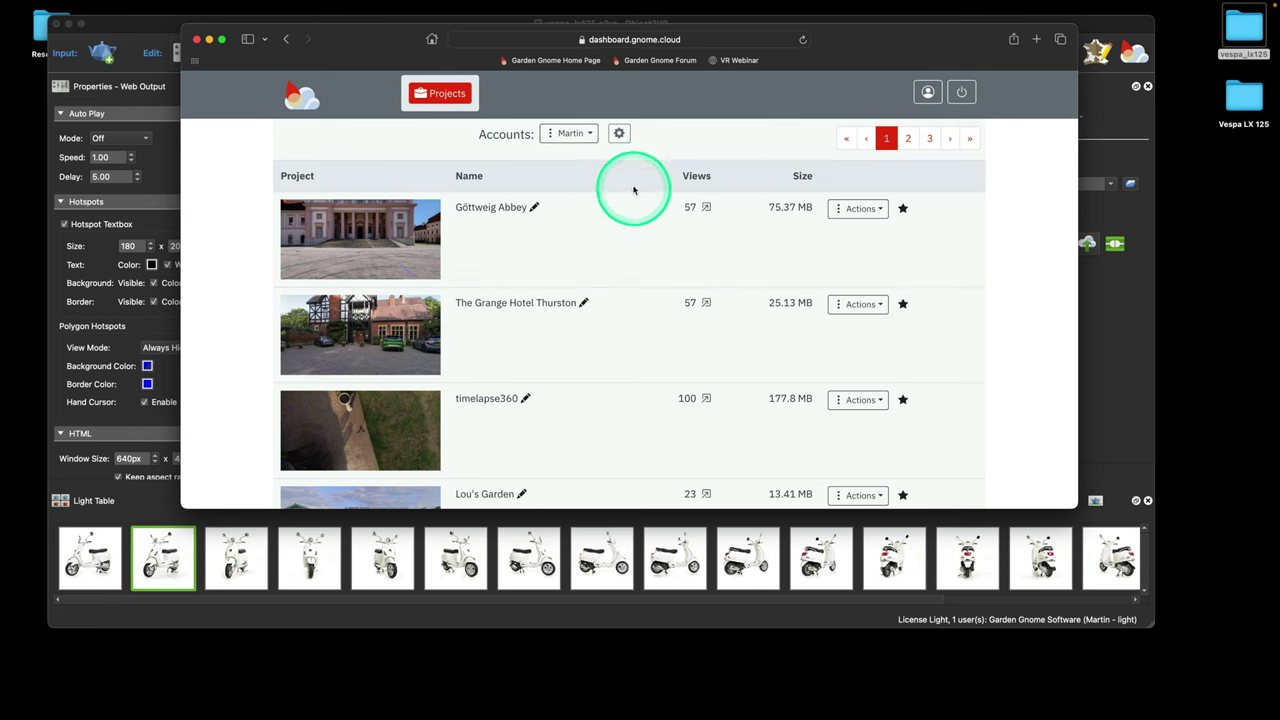
View the cloud account's portfolio page settings, then close the dashboard and return to the Vespa project.
click(618, 133)
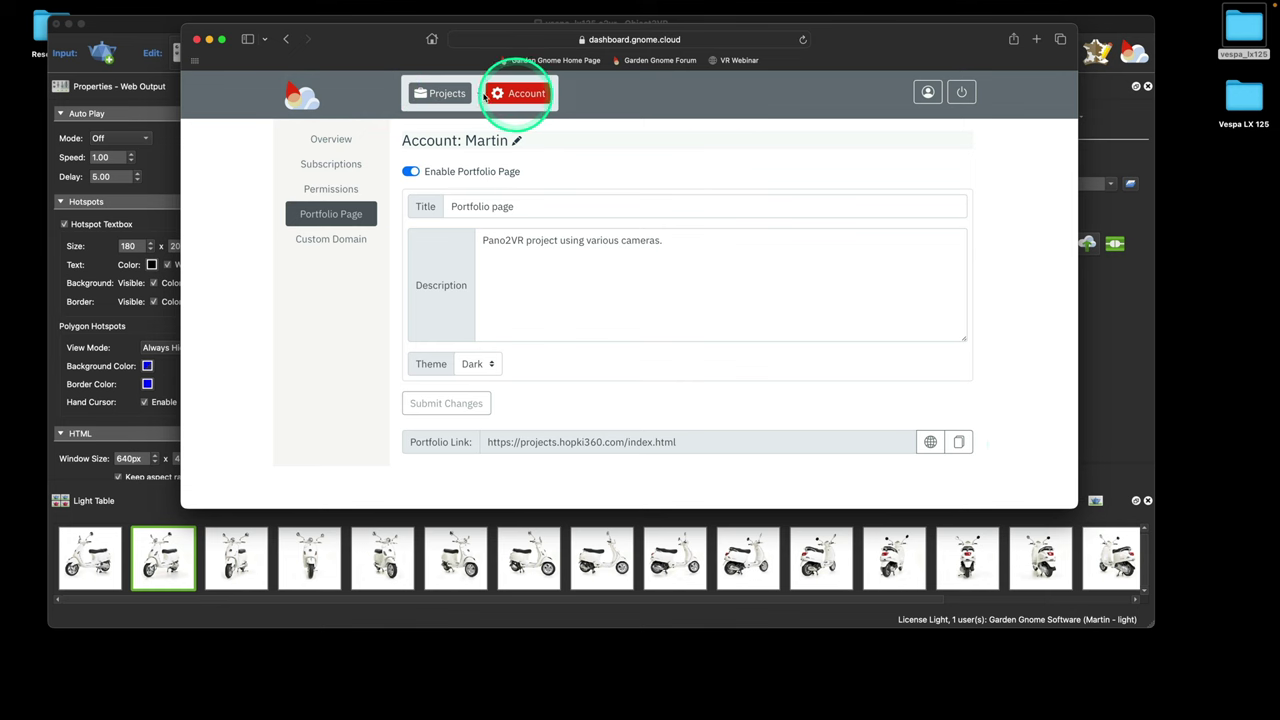
click(197, 40)
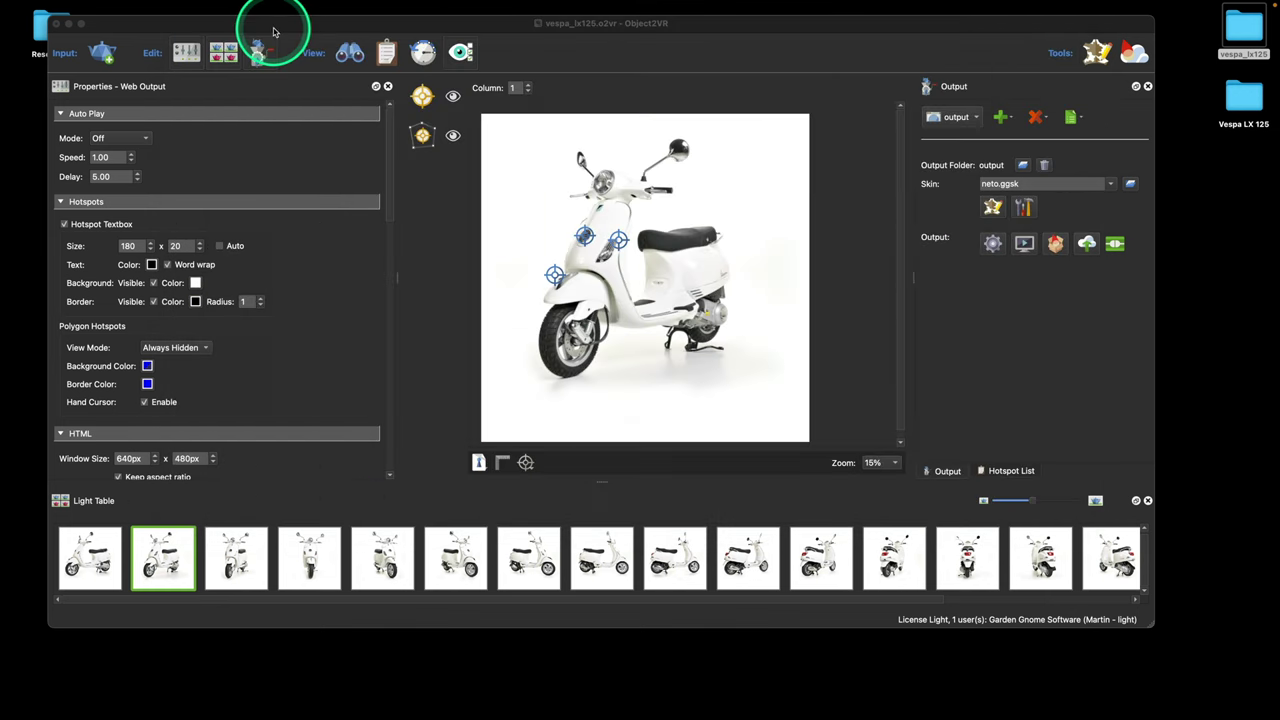
drag(273, 30, 310, 60)
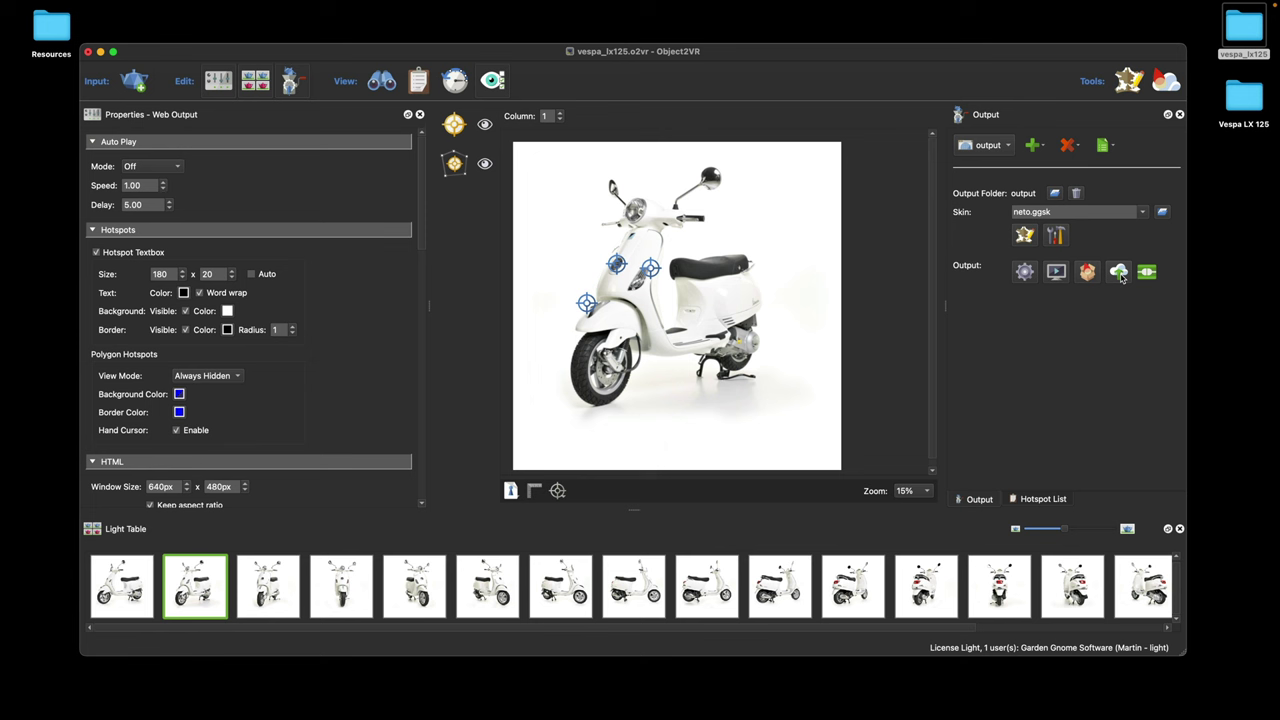
Preview the output in the browser, test rotating the Vespa and the forward and back controls, then close the preview.
click(1056, 272)
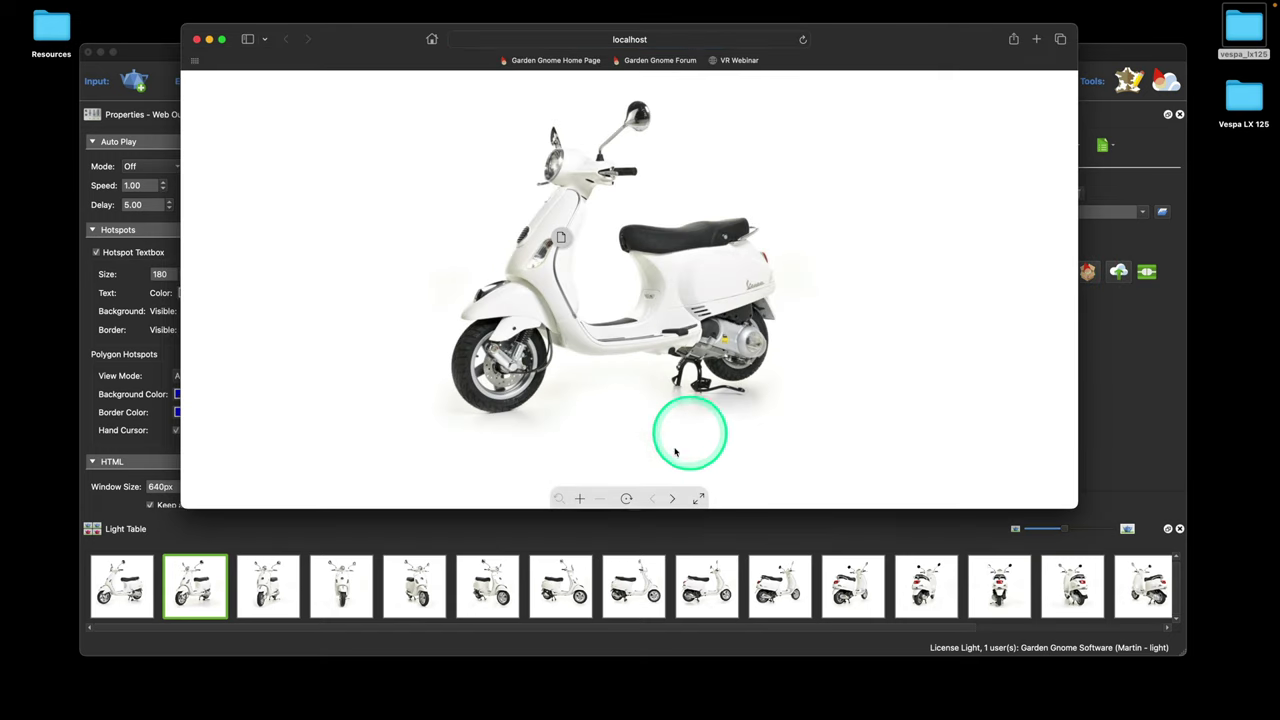
click(666, 500)
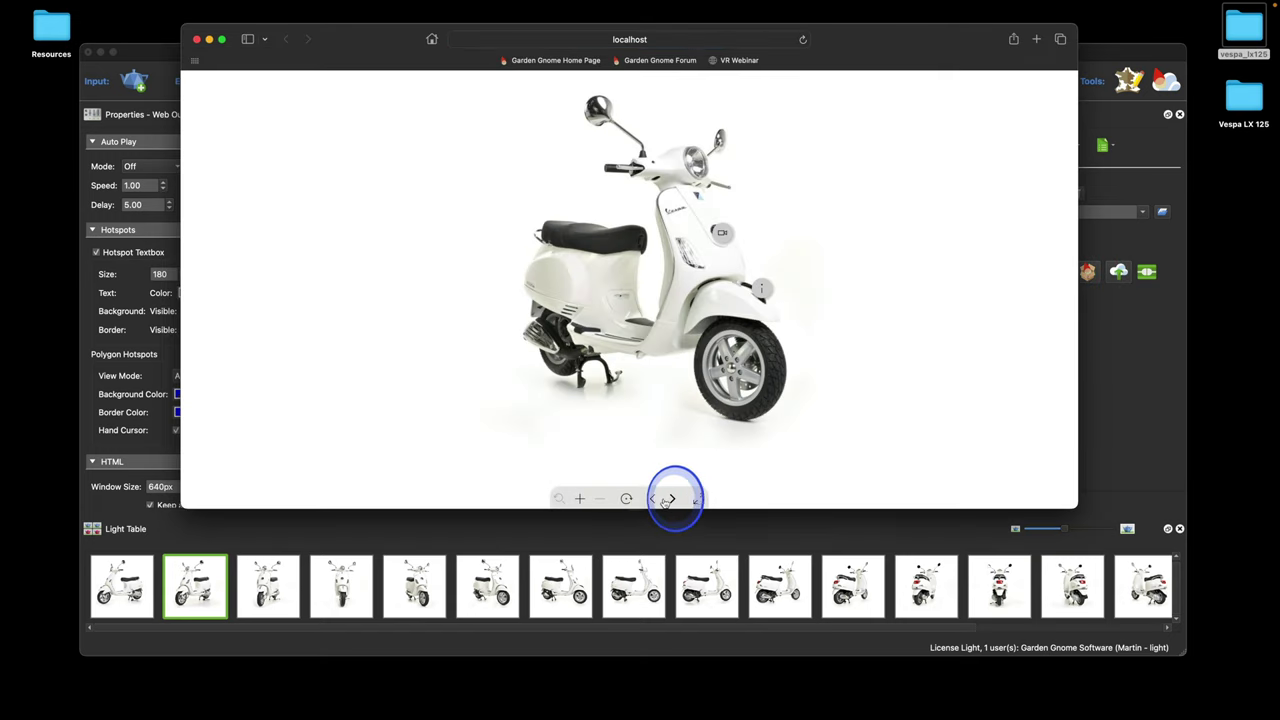
click(663, 503)
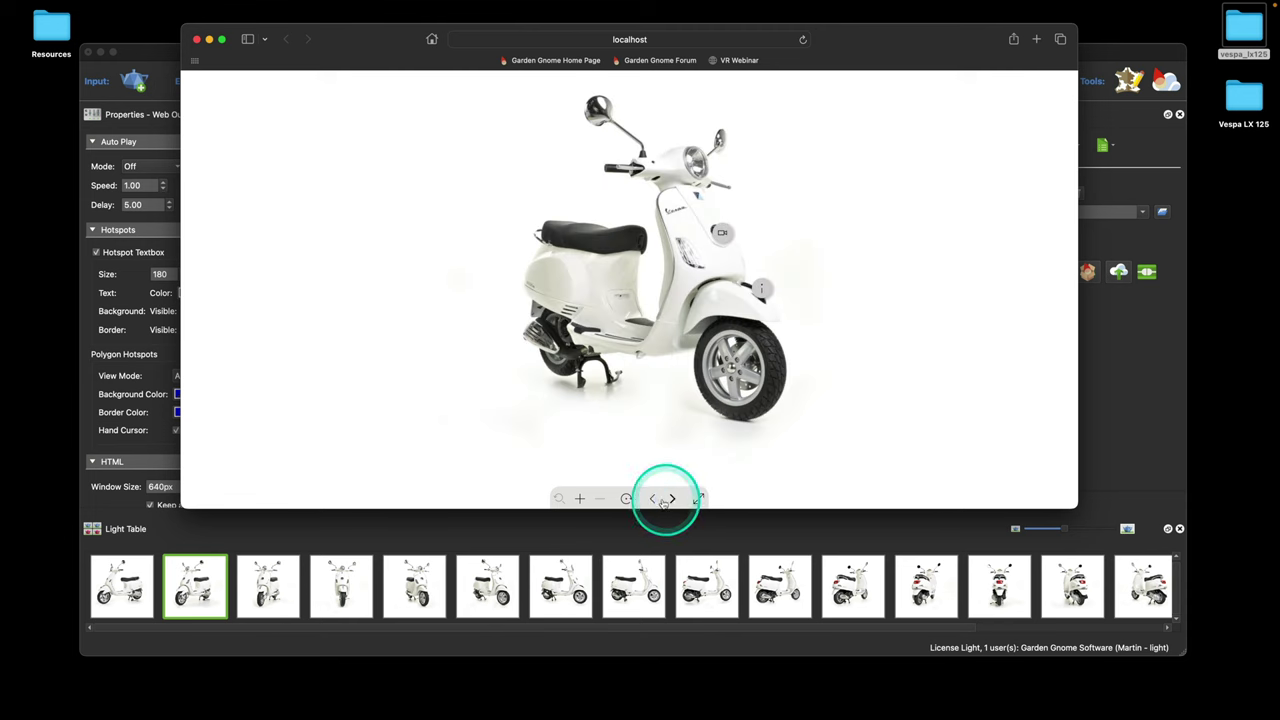
drag(663, 503, 662, 386)
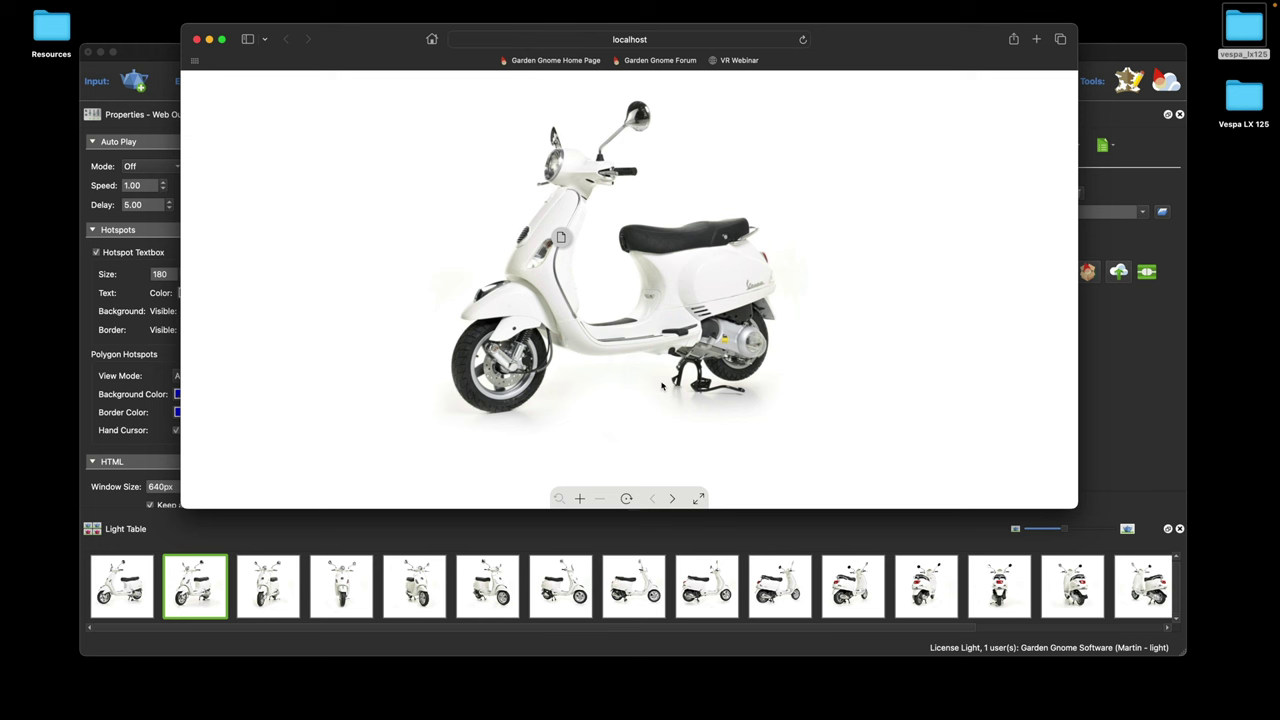
click(662, 386)
drag(662, 386, 674, 291)
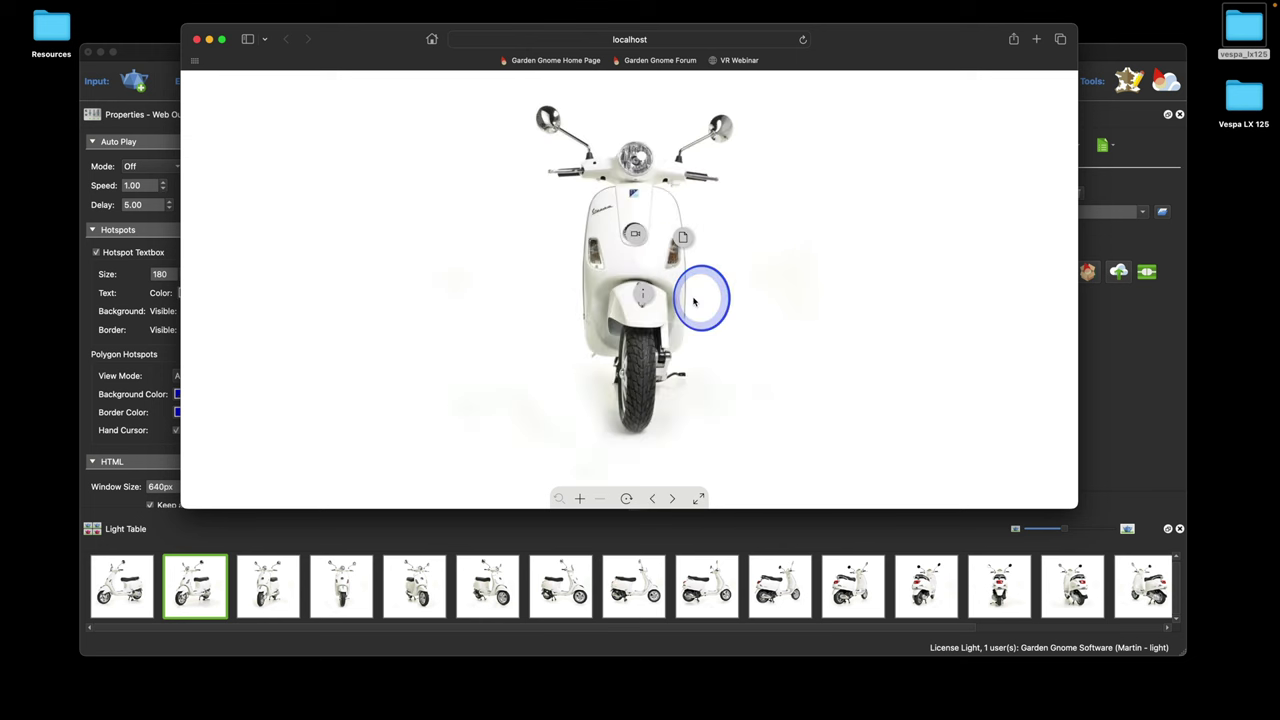
click(197, 39)
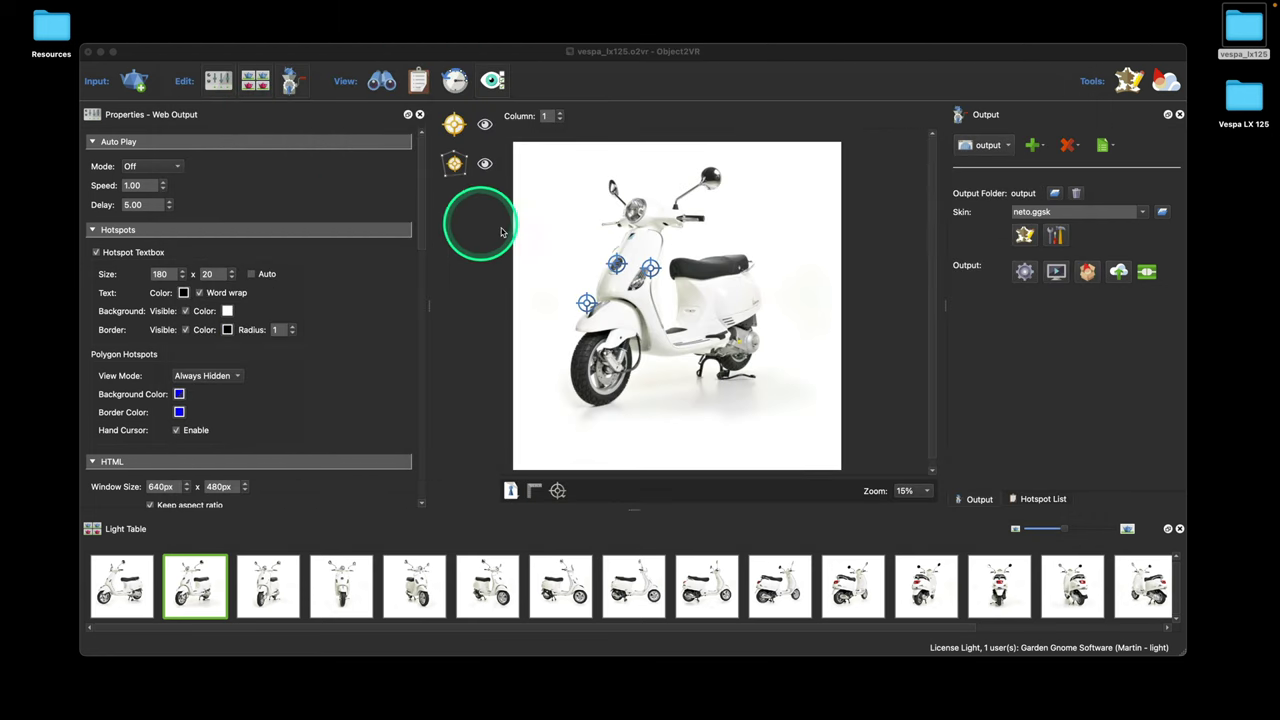
Enable horizontal wrap in the object's viewing parameters.
click(548, 230)
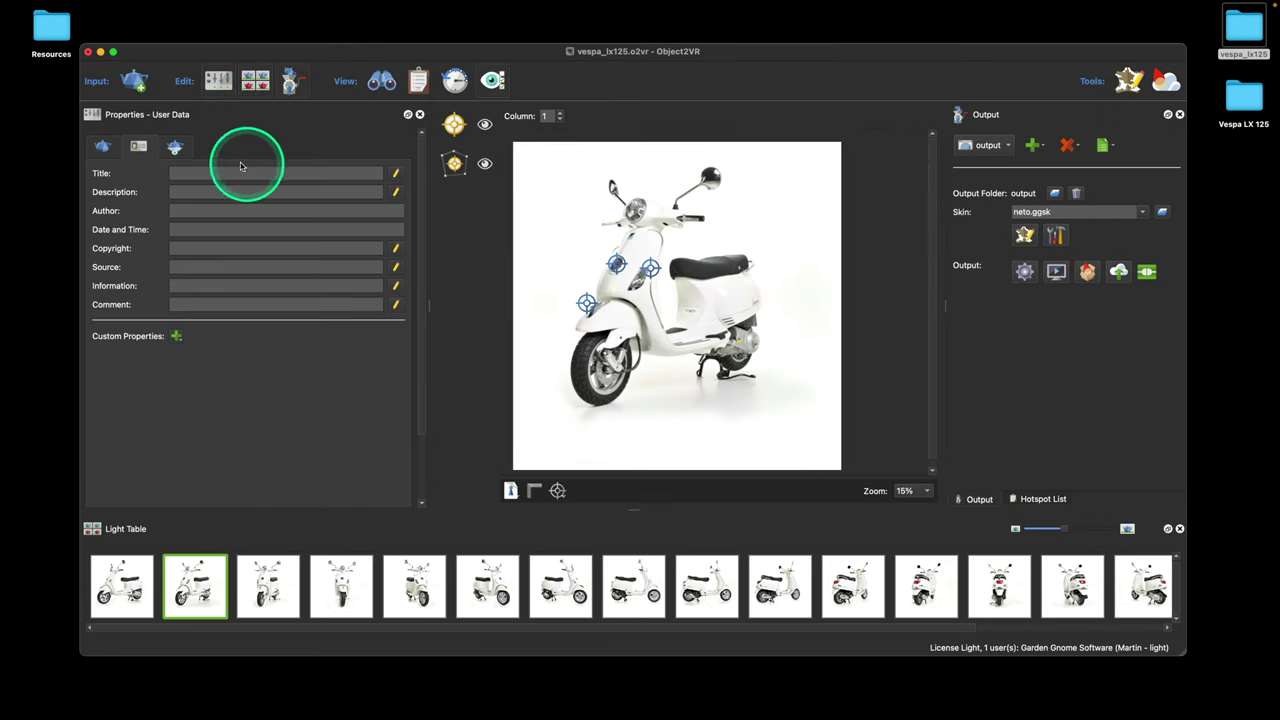
click(175, 145)
scroll(245, 247, down, 2)
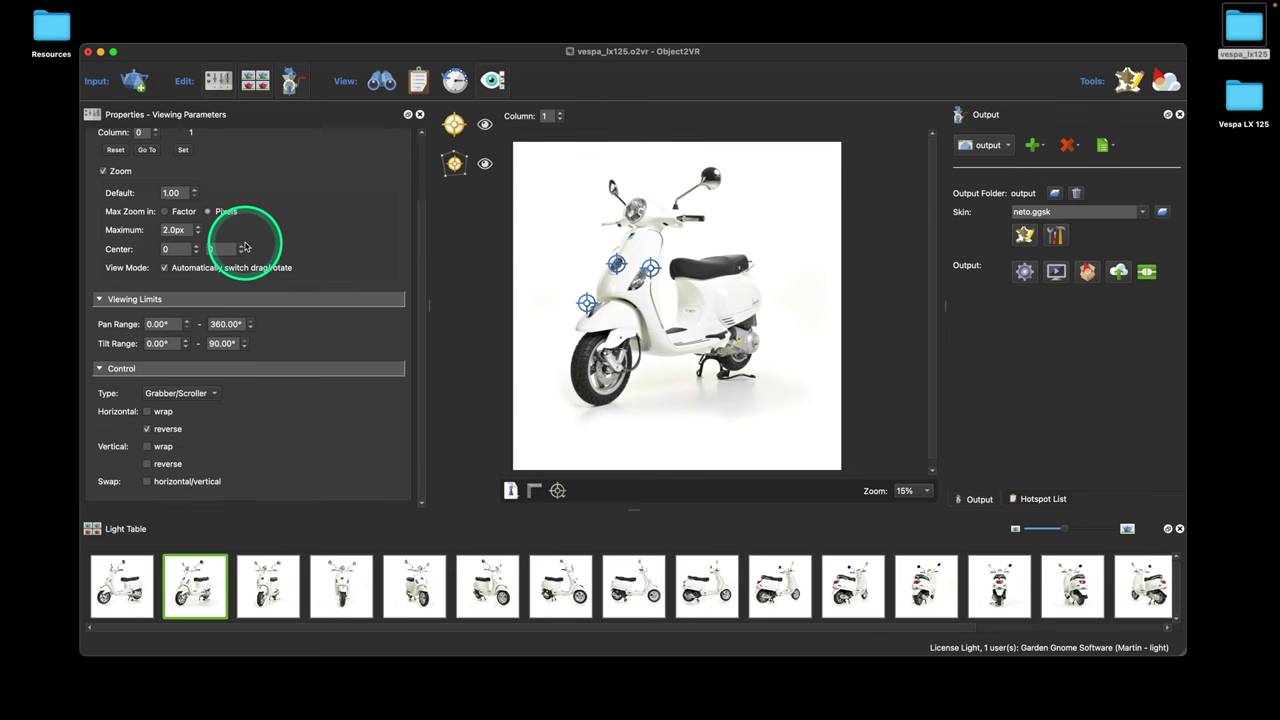
click(148, 411)
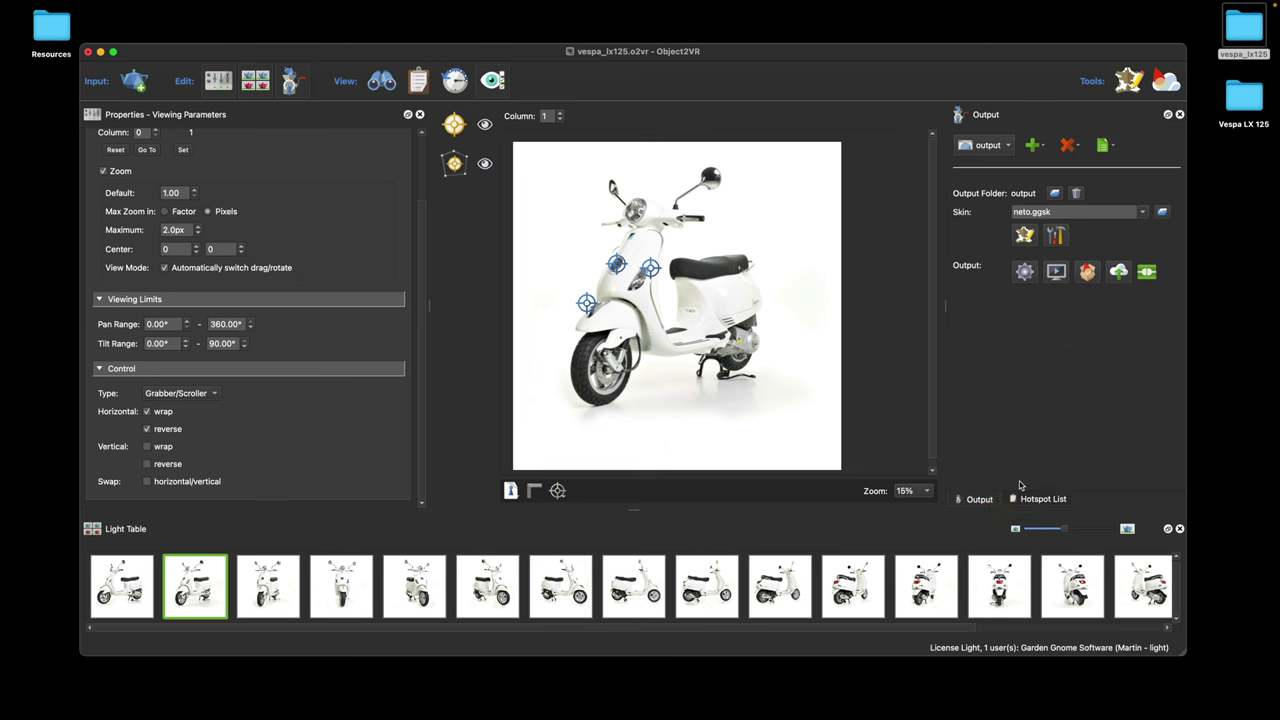
Regenerate the web output, overwriting object.xml, and close the resulting browser preview.
click(1021, 373)
click(1024, 271)
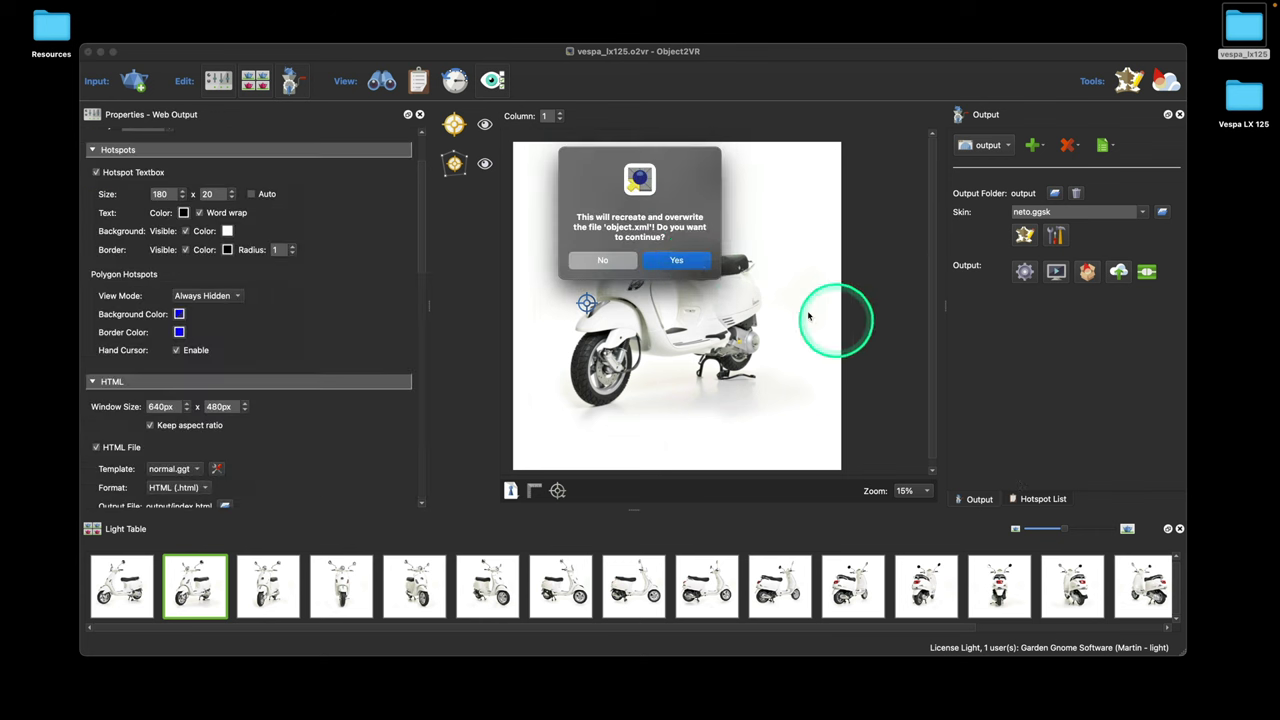
click(693, 261)
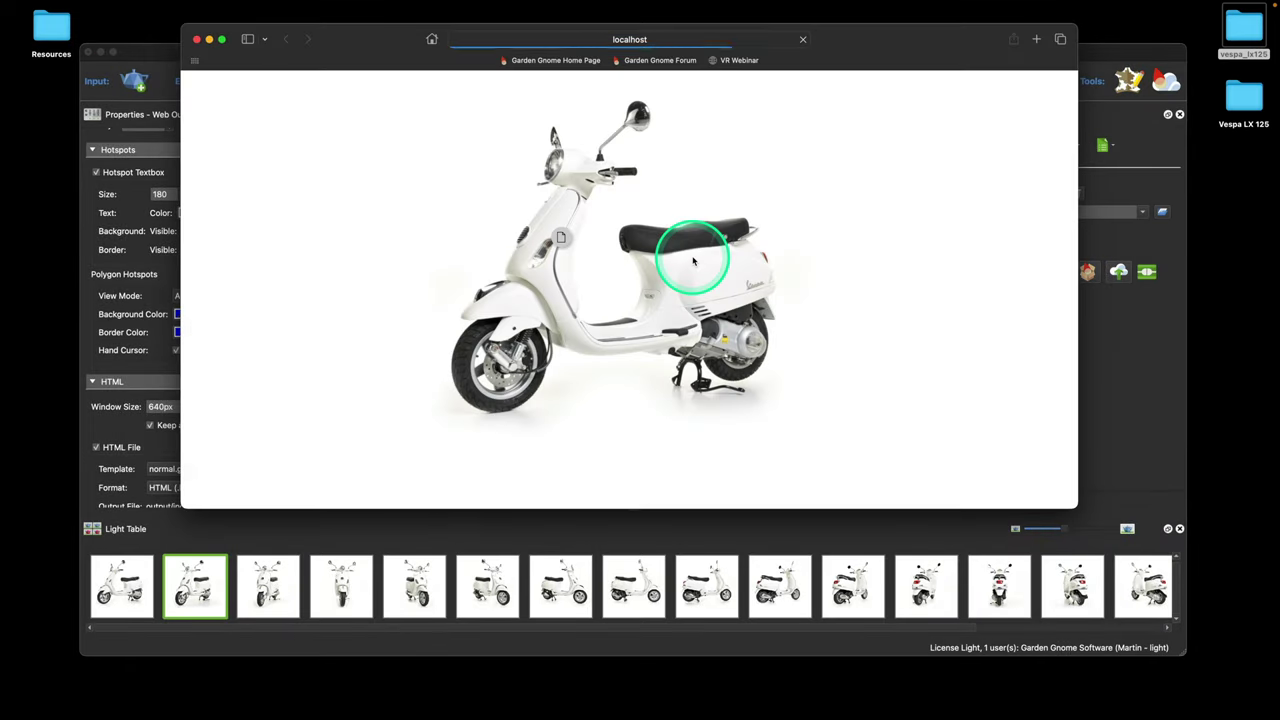
click(201, 46)
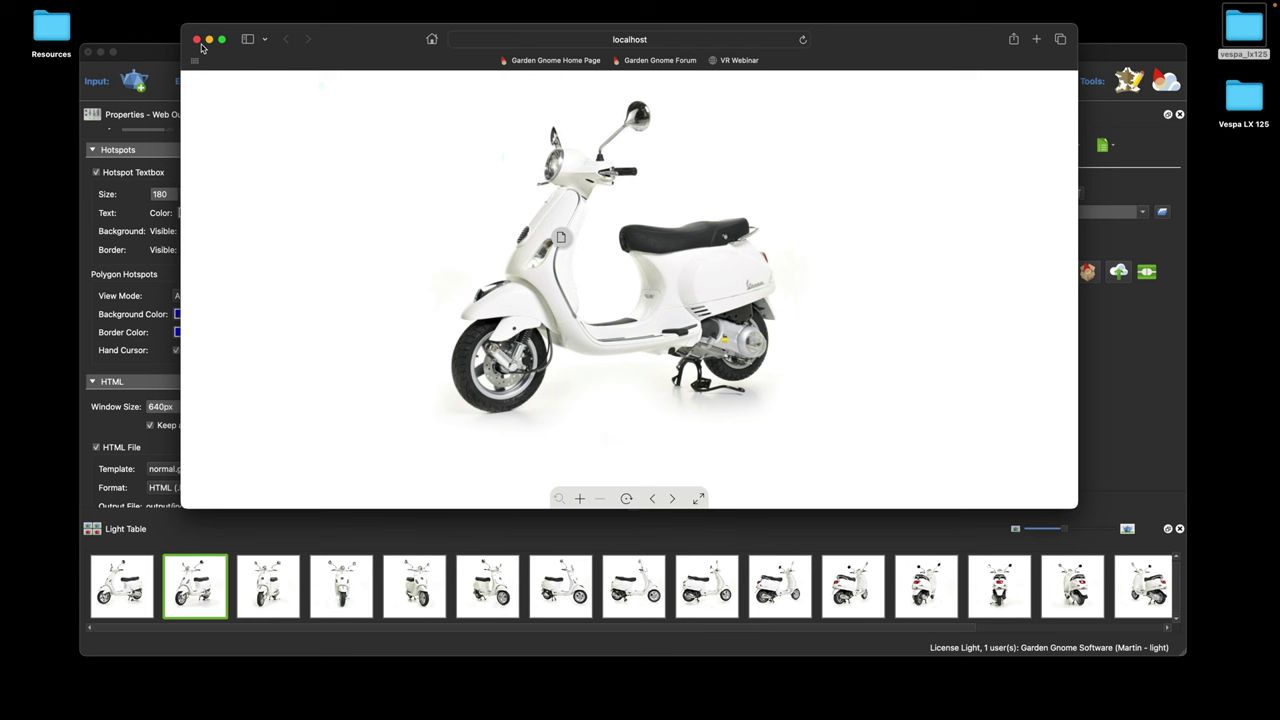
drag(346, 40, 375, 15)
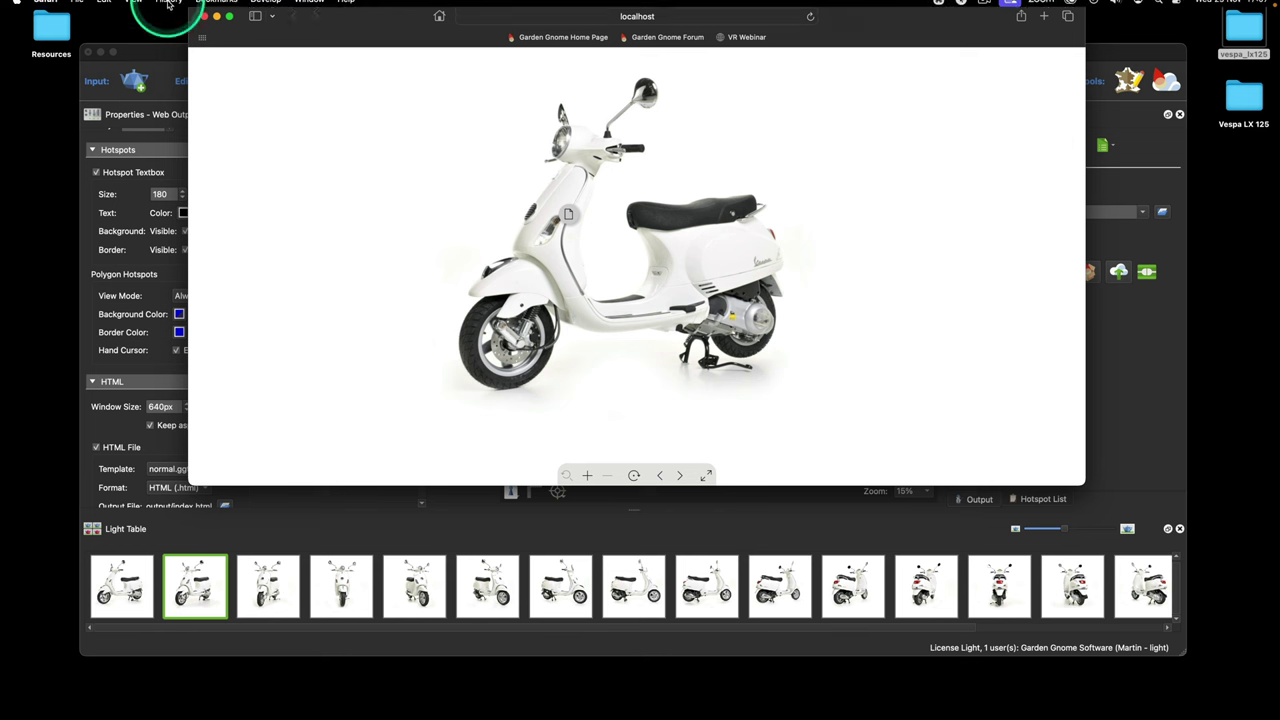
click(204, 17)
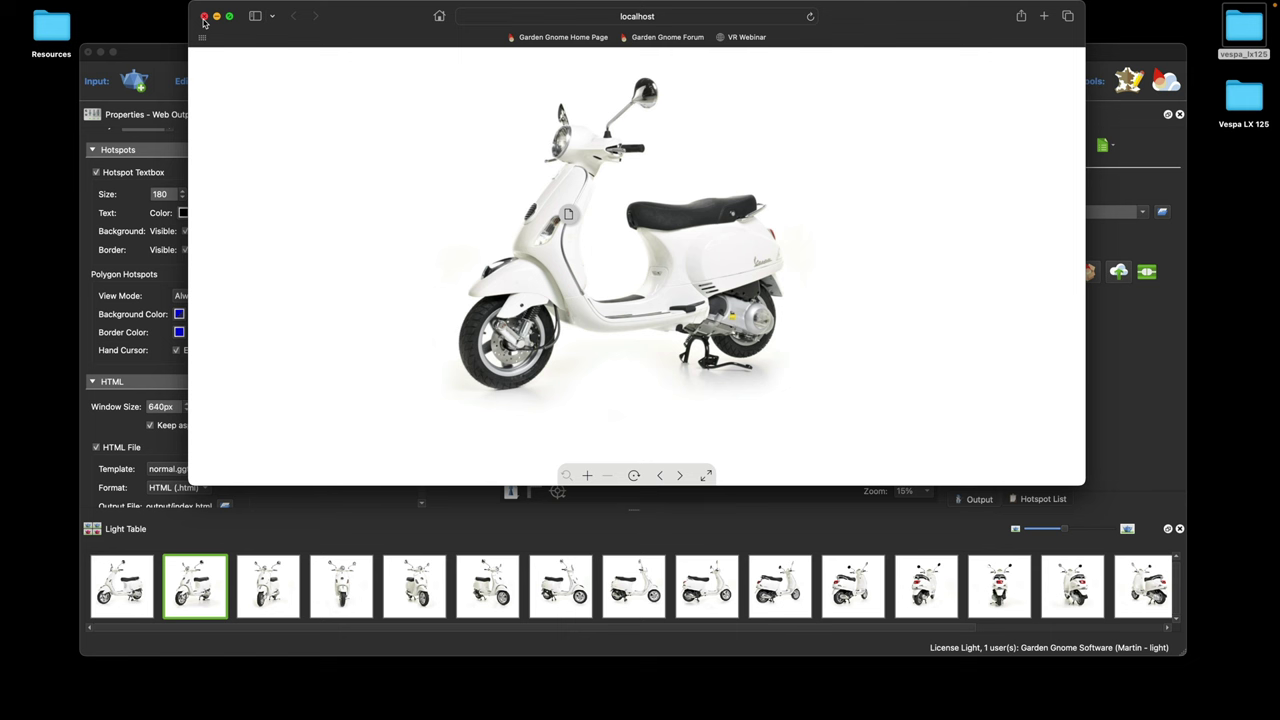
click(204, 17)
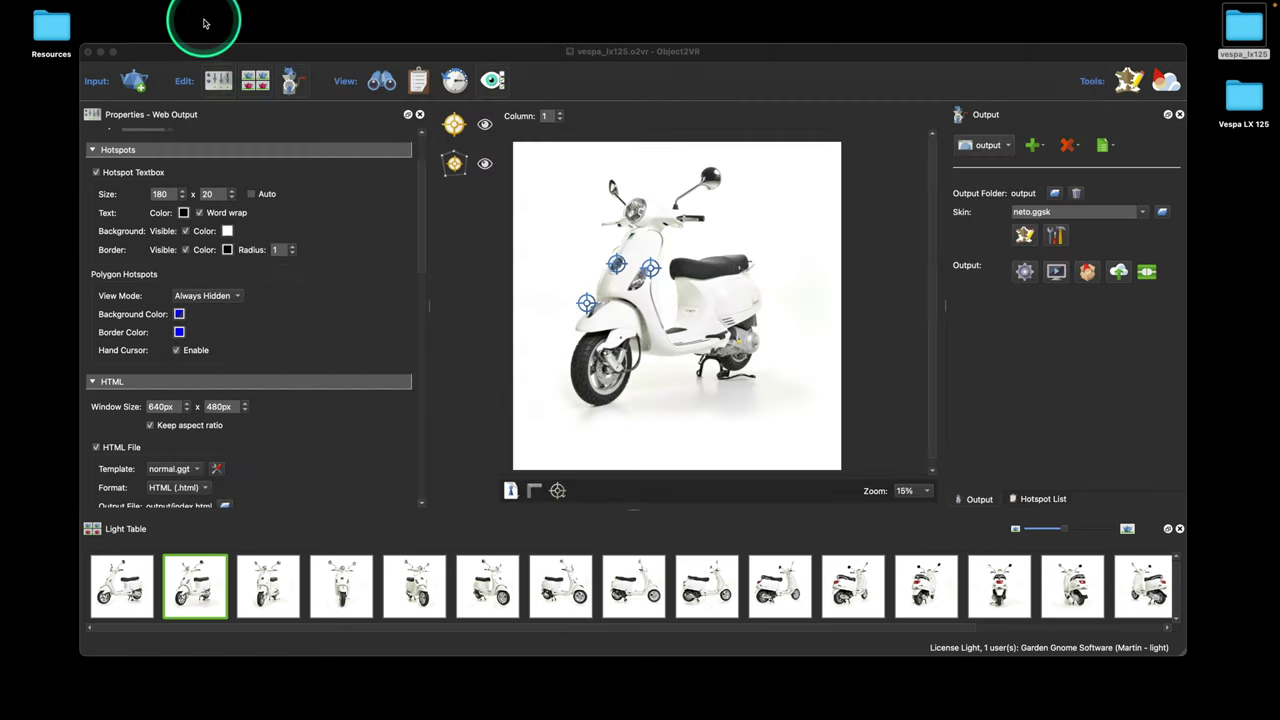
Generate a Garden Gnome Package and save it as vespa_lx125.ggpkg in the vespa_lx125 folder.
click(1014, 168)
click(1081, 322)
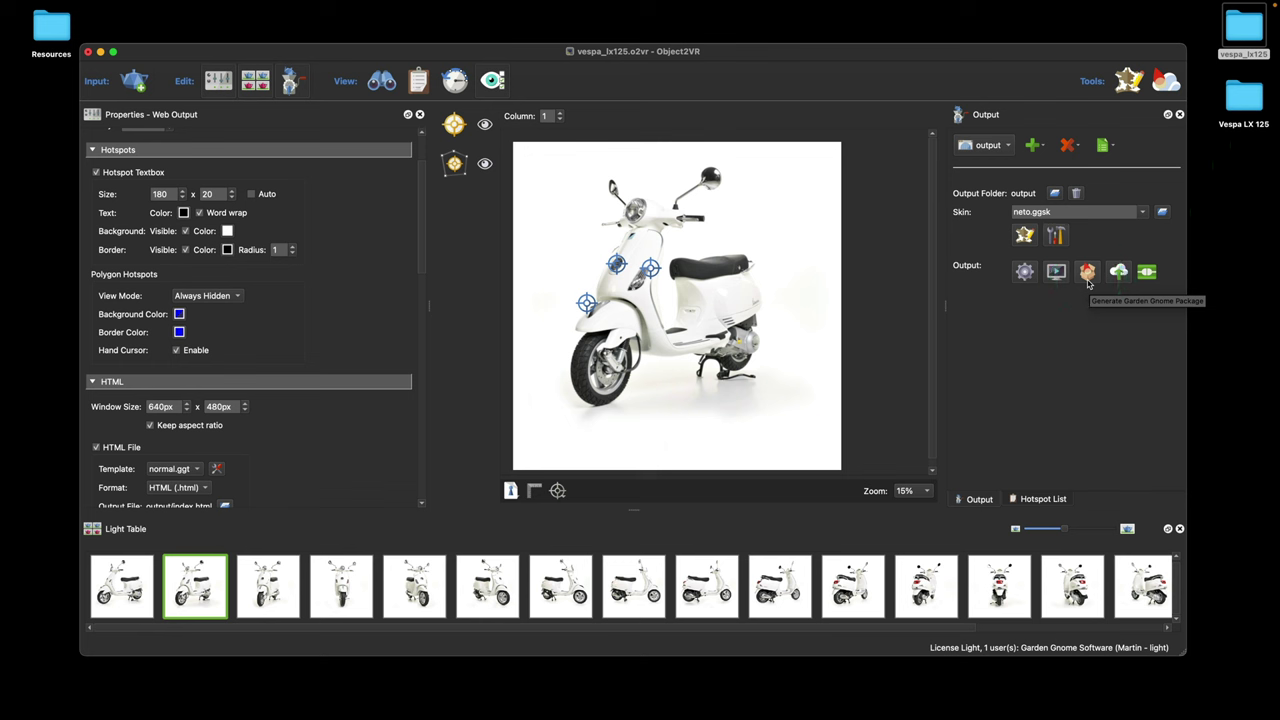
click(1088, 272)
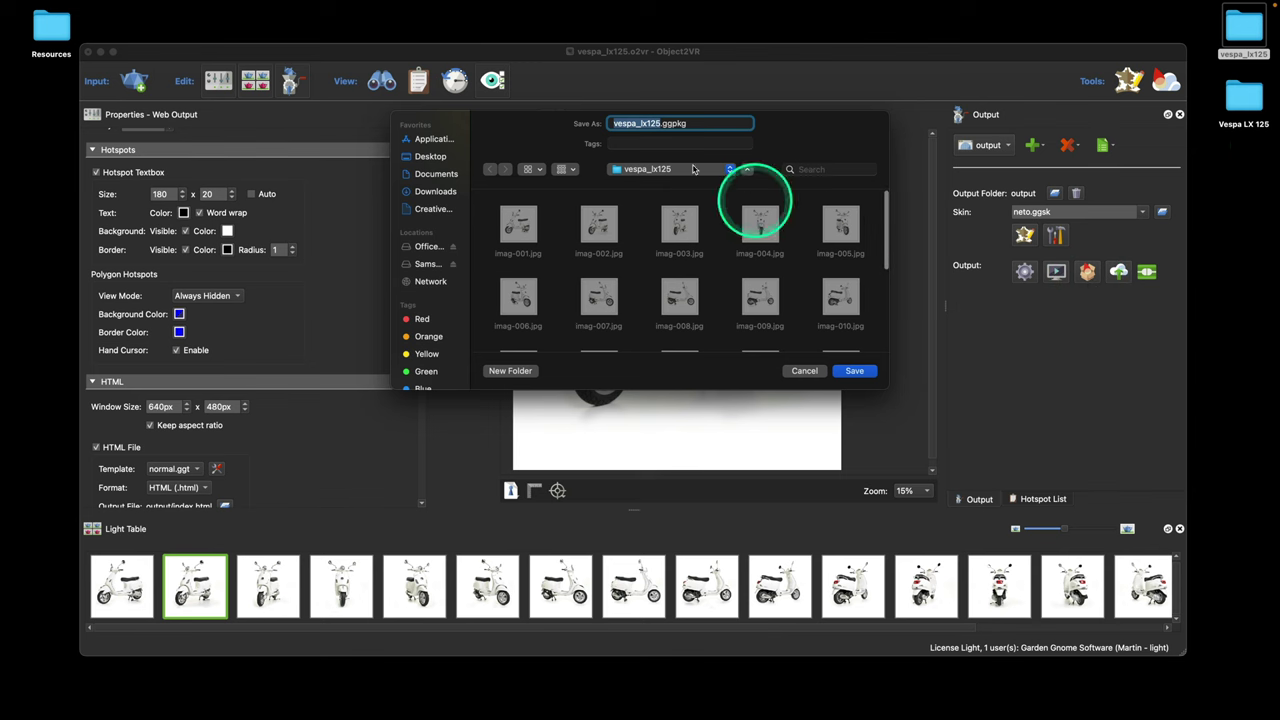
click(860, 372)
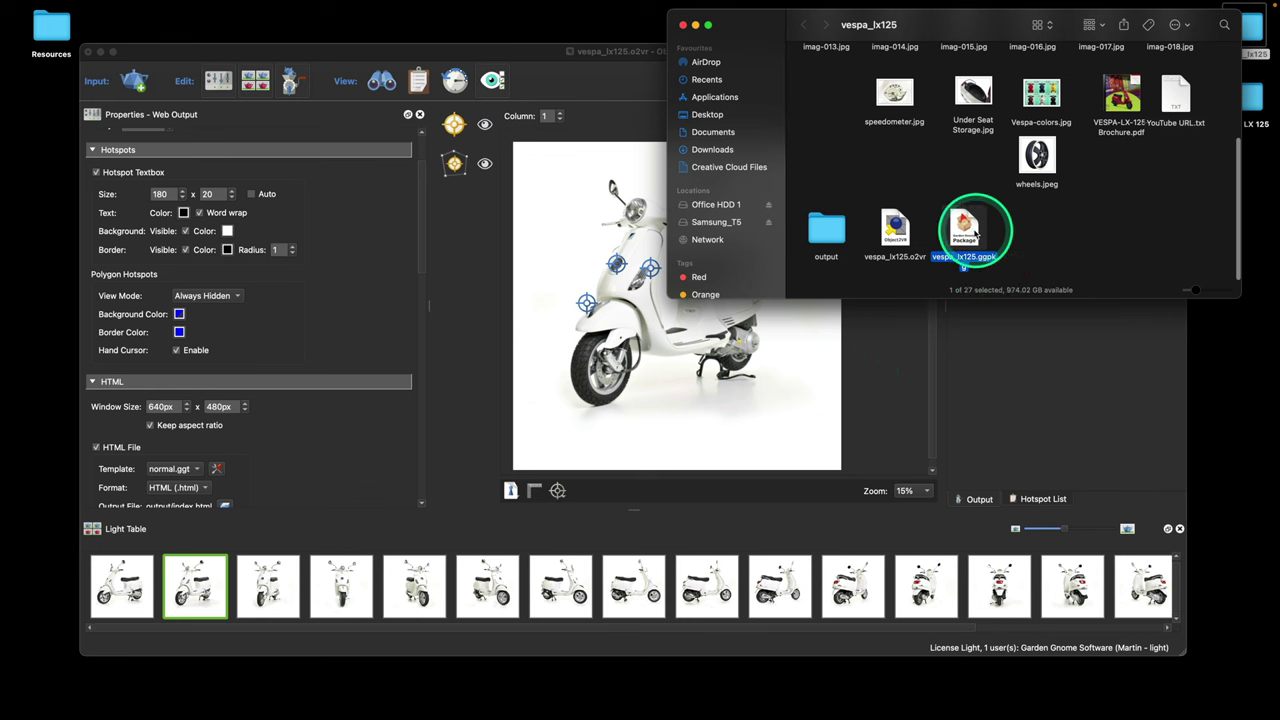
Open vespa_lx125.ggpkg in GGPKG Viewer, rotate the Vespa to check the package, then quit the viewer.
drag(971, 229, 1032, 232)
double_click(1025, 232)
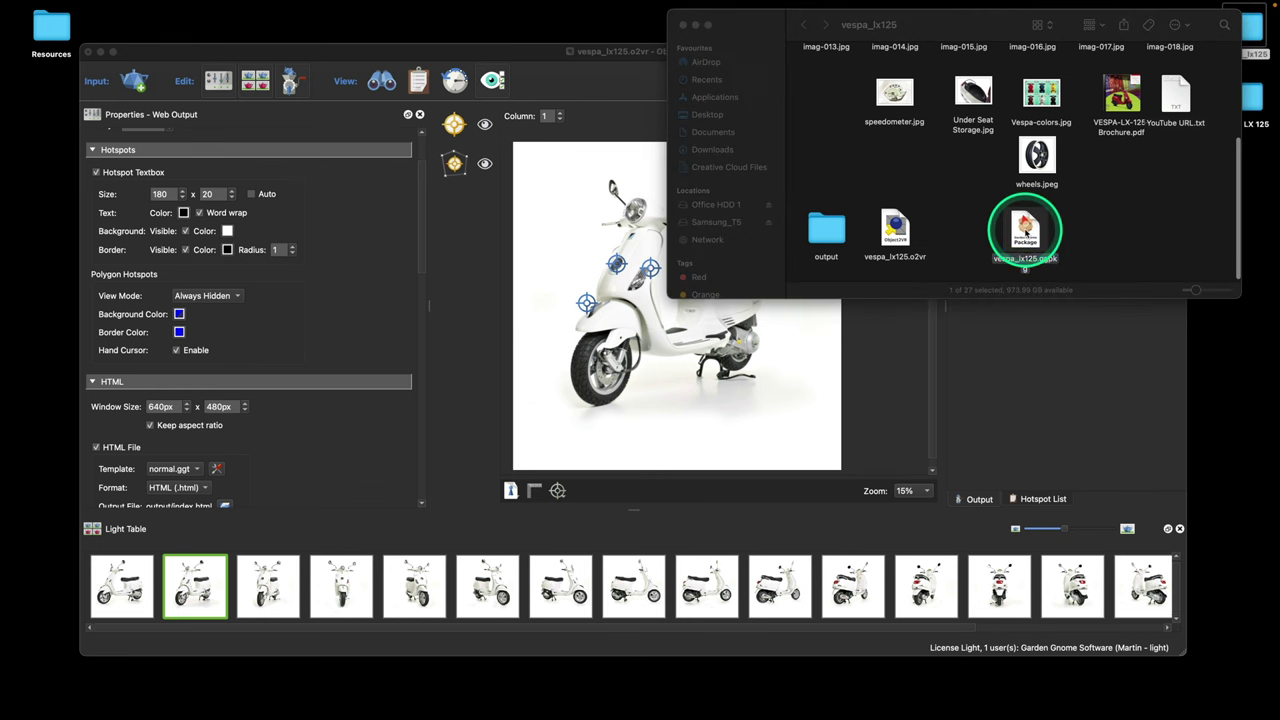
drag(771, 178, 737, 143)
drag(599, 391, 674, 403)
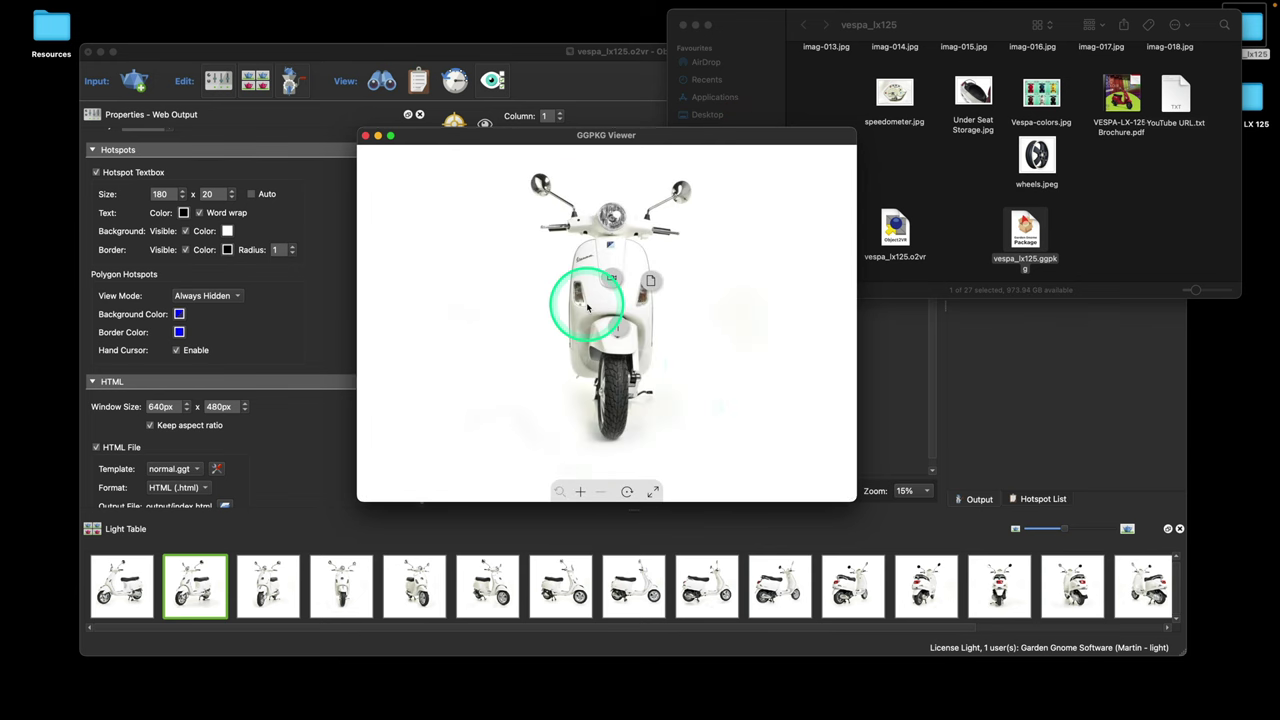
drag(677, 343, 585, 338)
drag(672, 352, 357, 131)
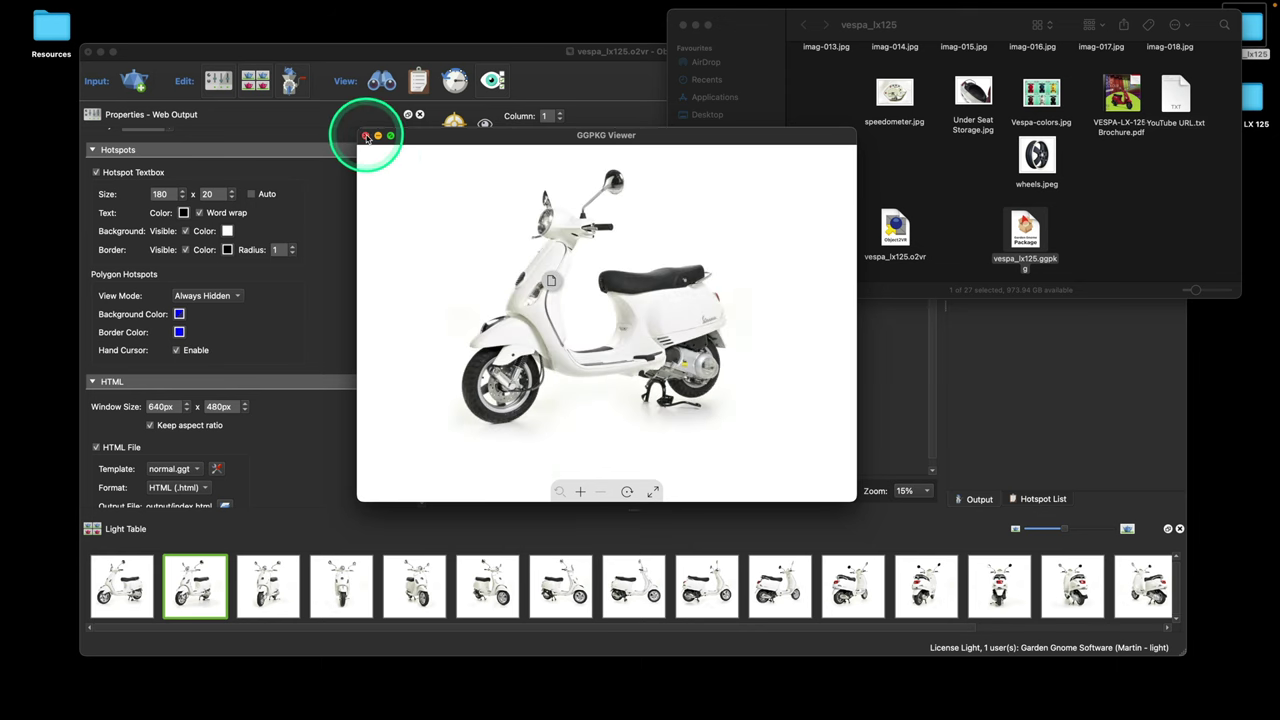
key(super+q)
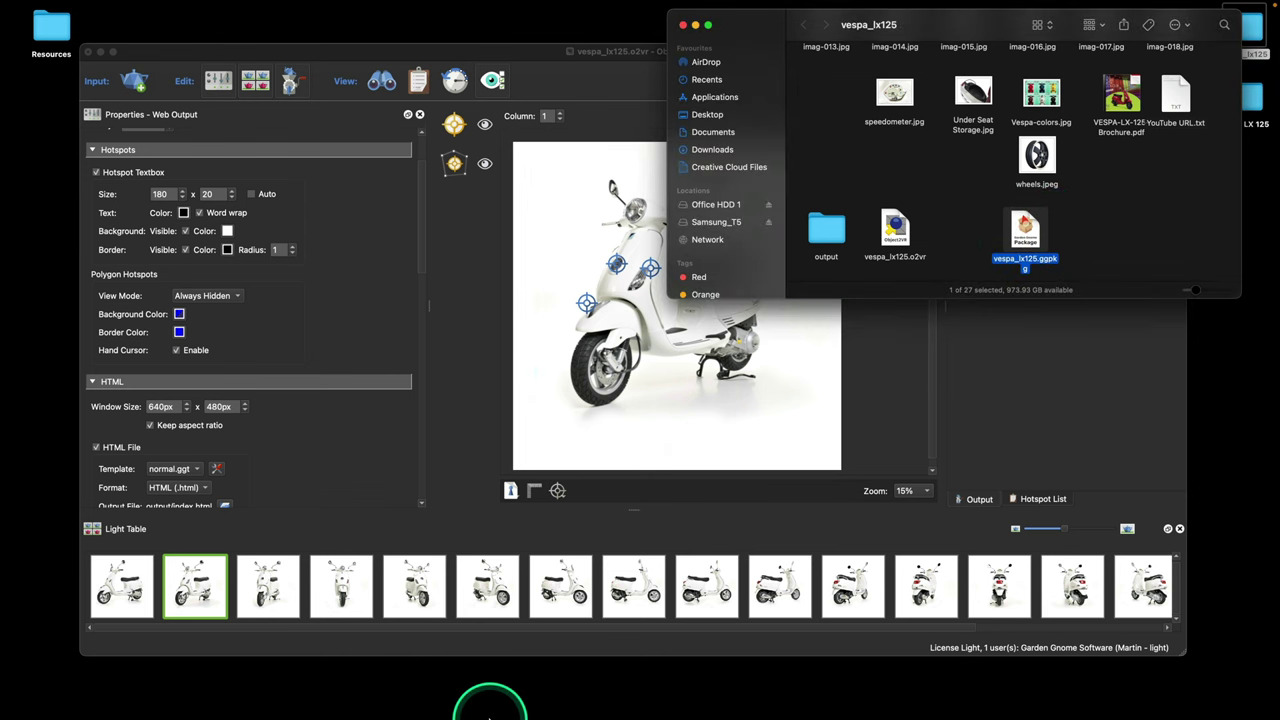
Switch to a new Safari window, view the list of Garden Gnome products on ggnome.com, and close the window.
mouse_move(500, 712)
right_click(567, 681)
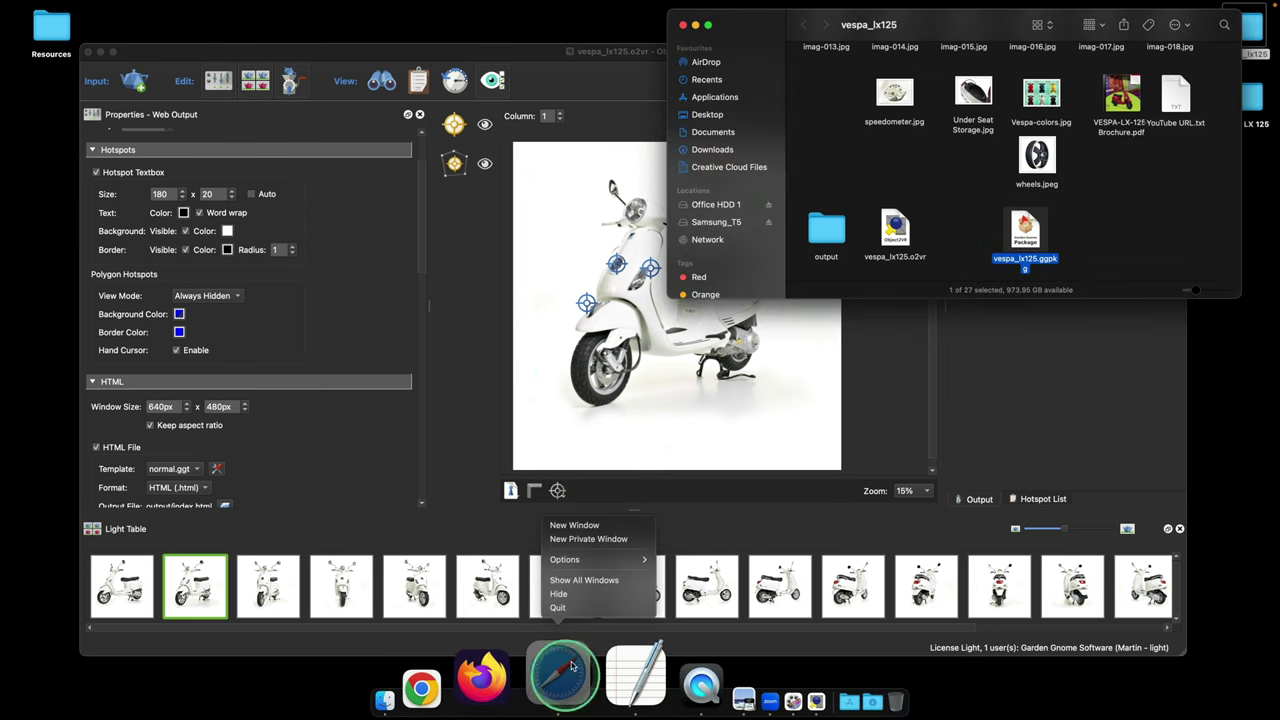
click(586, 528)
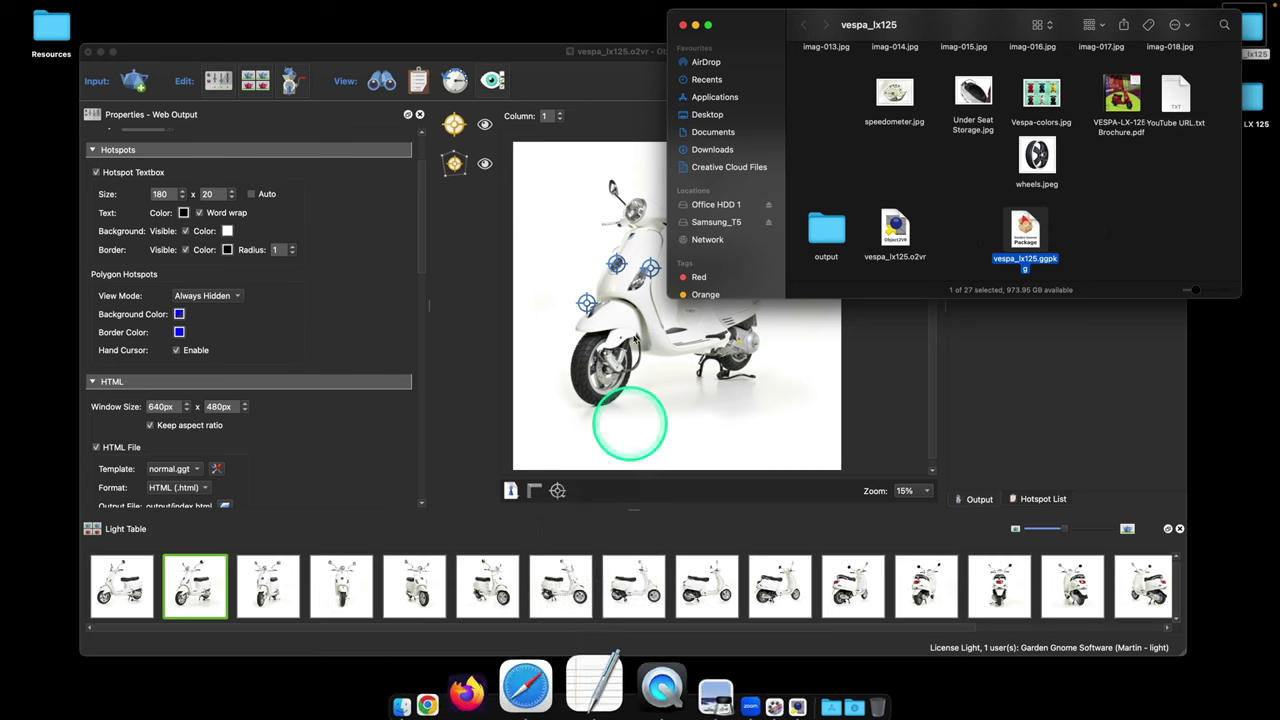
click(348, 150)
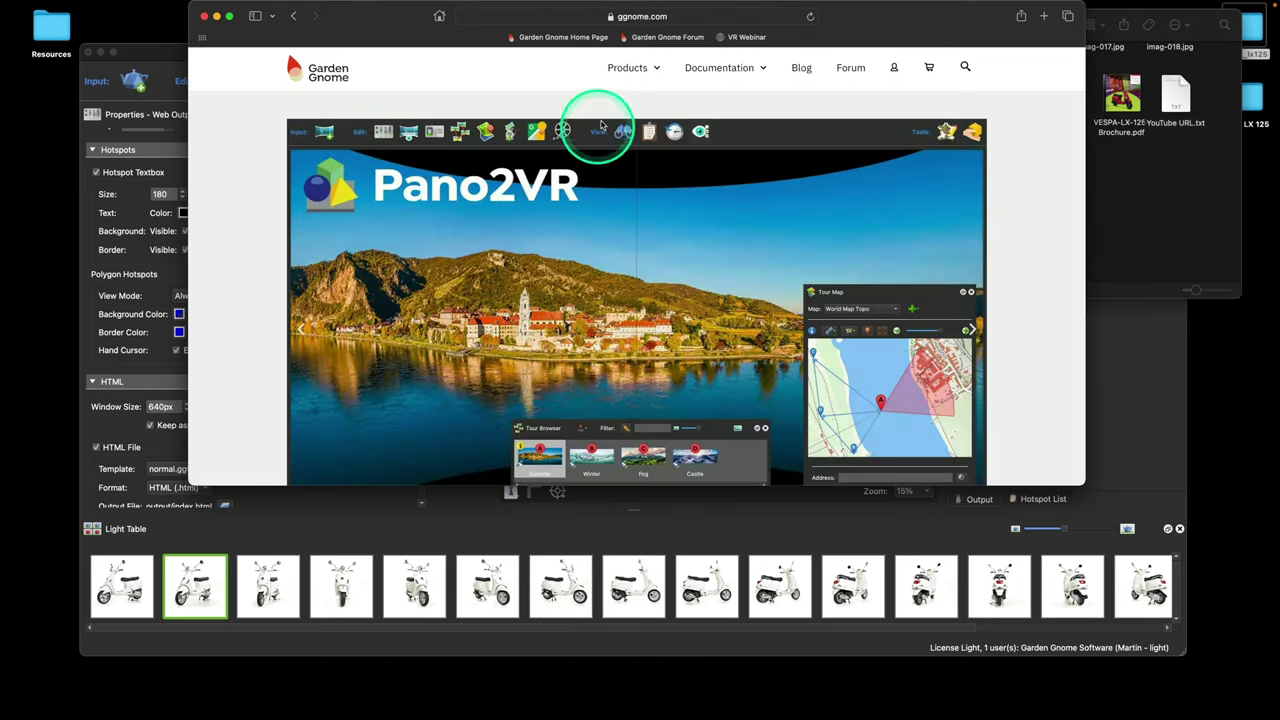
click(636, 68)
click(636, 68)
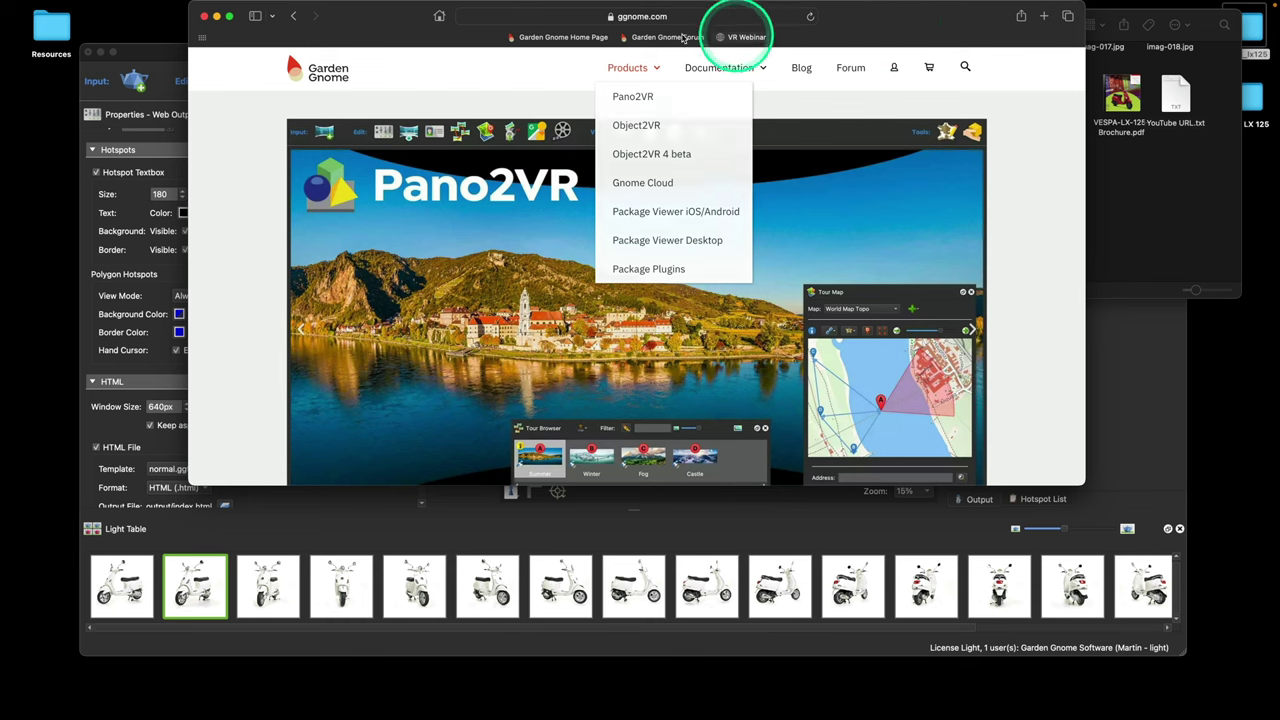
click(205, 17)
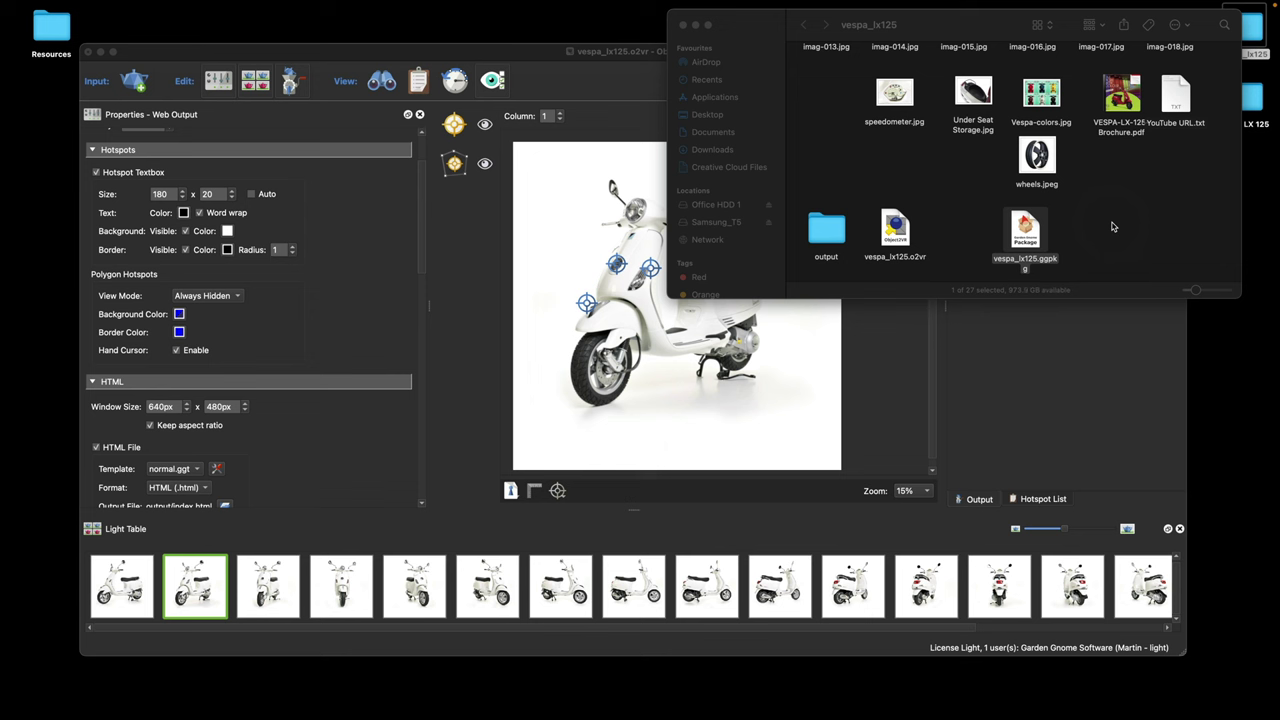
Examine the generated files in the output folder and return to the vespa_lx125 folder.
double_click(828, 230)
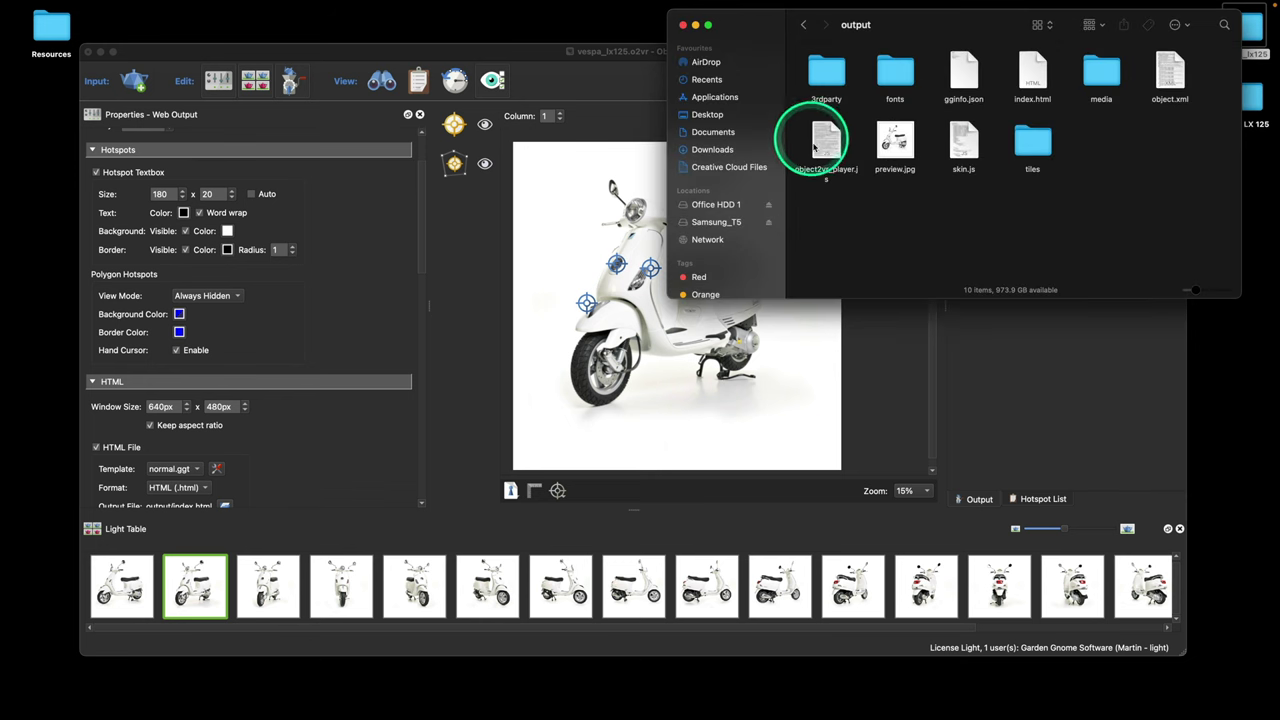
click(806, 27)
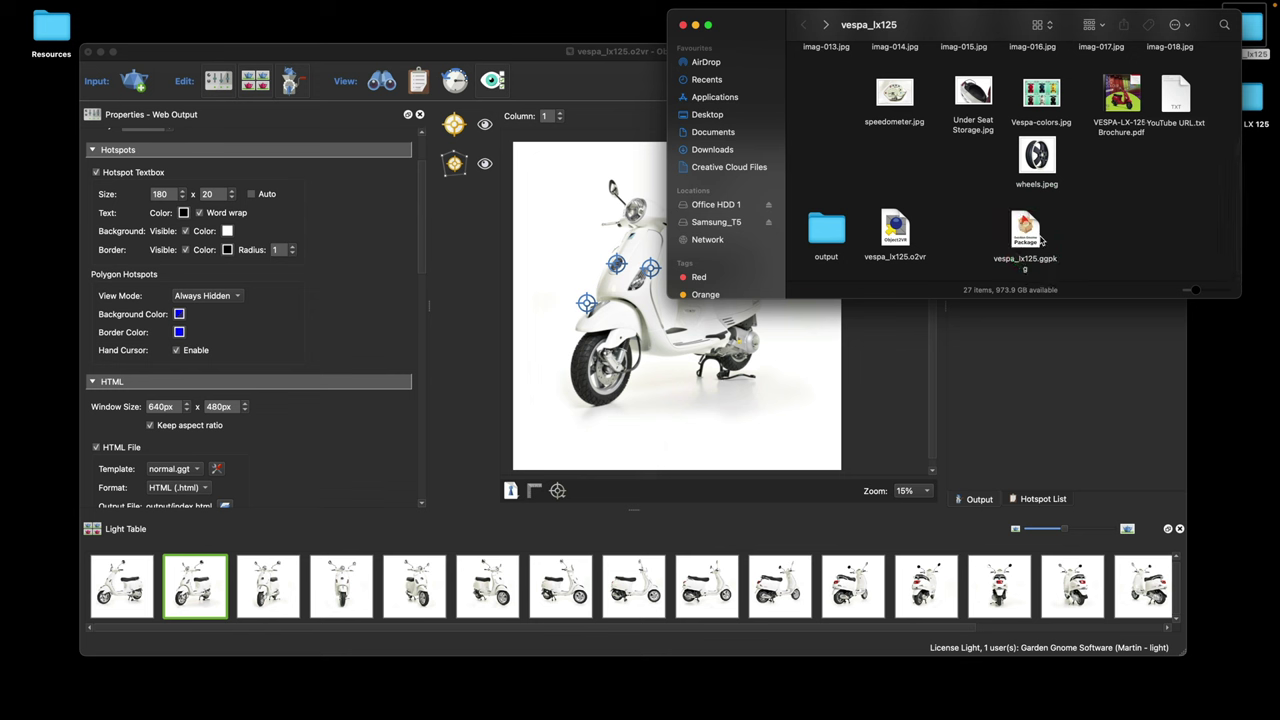
click(1082, 365)
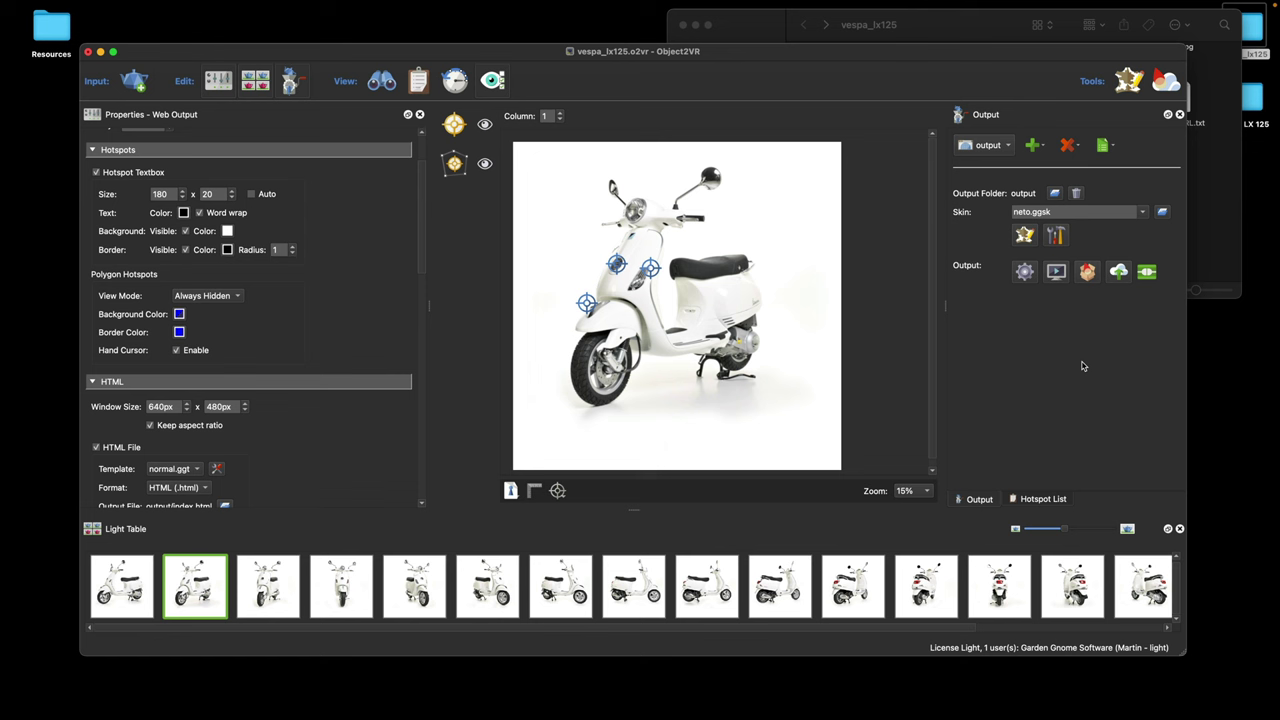
click(984, 27)
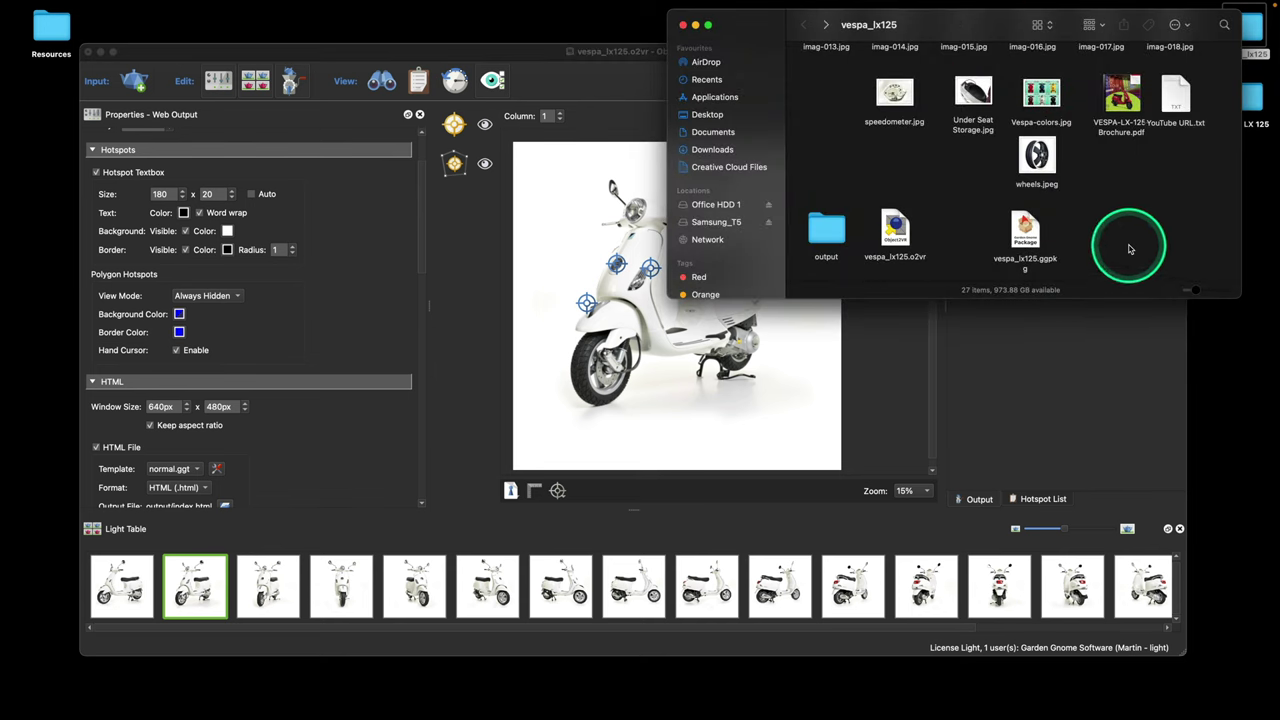
Reposition the vespa_lx125.ggpkg icon in its folder, and open the package in GGPKG Viewer before closing the viewer.
drag(1027, 234, 1110, 242)
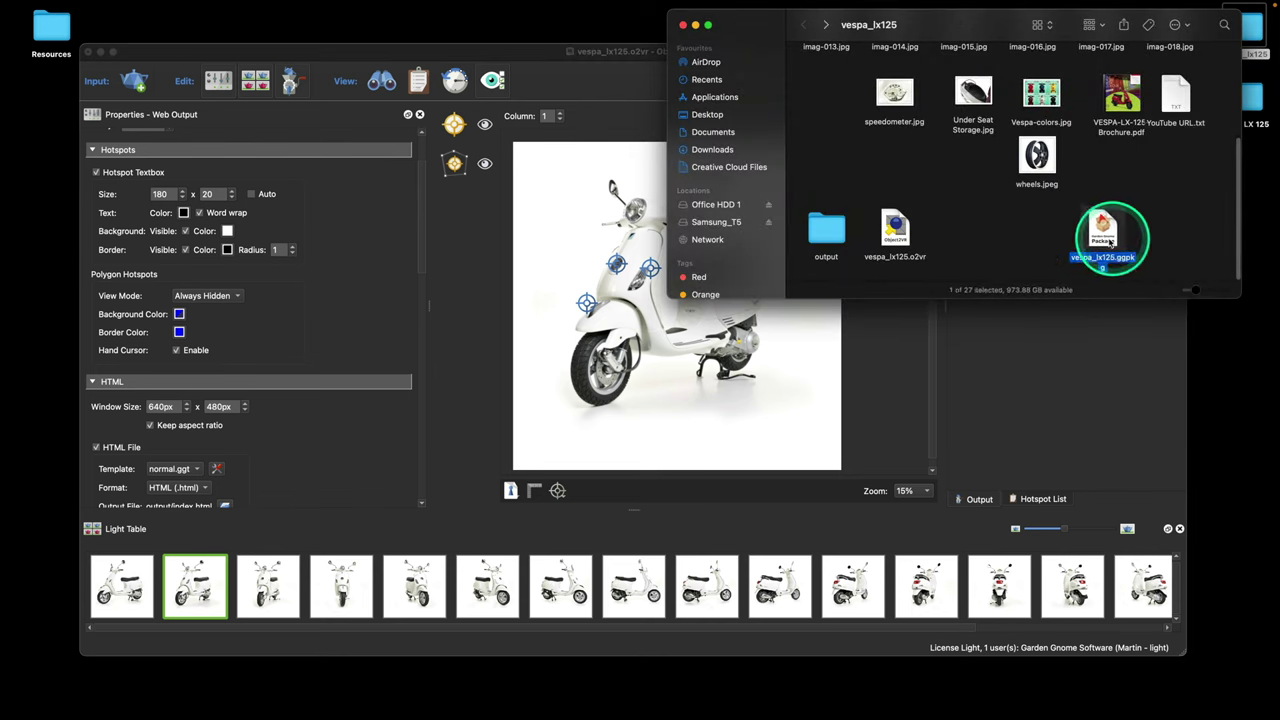
click(1008, 234)
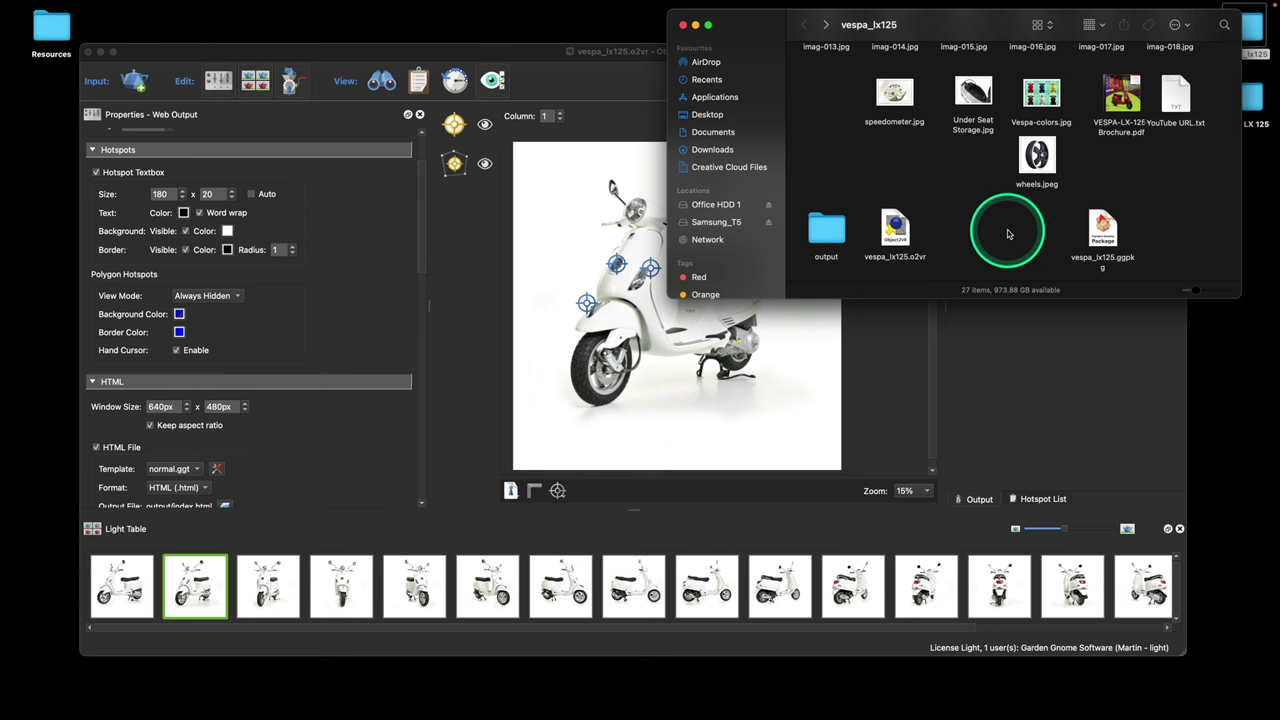
click(1018, 240)
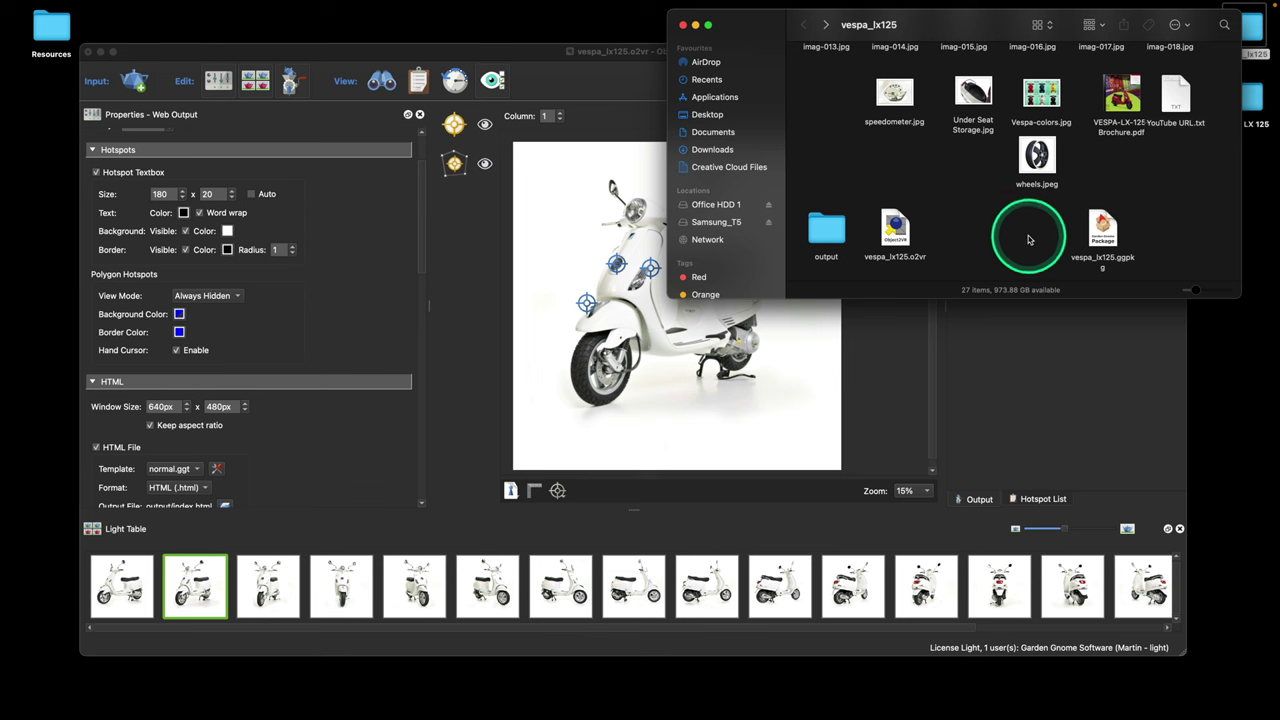
click(1028, 235)
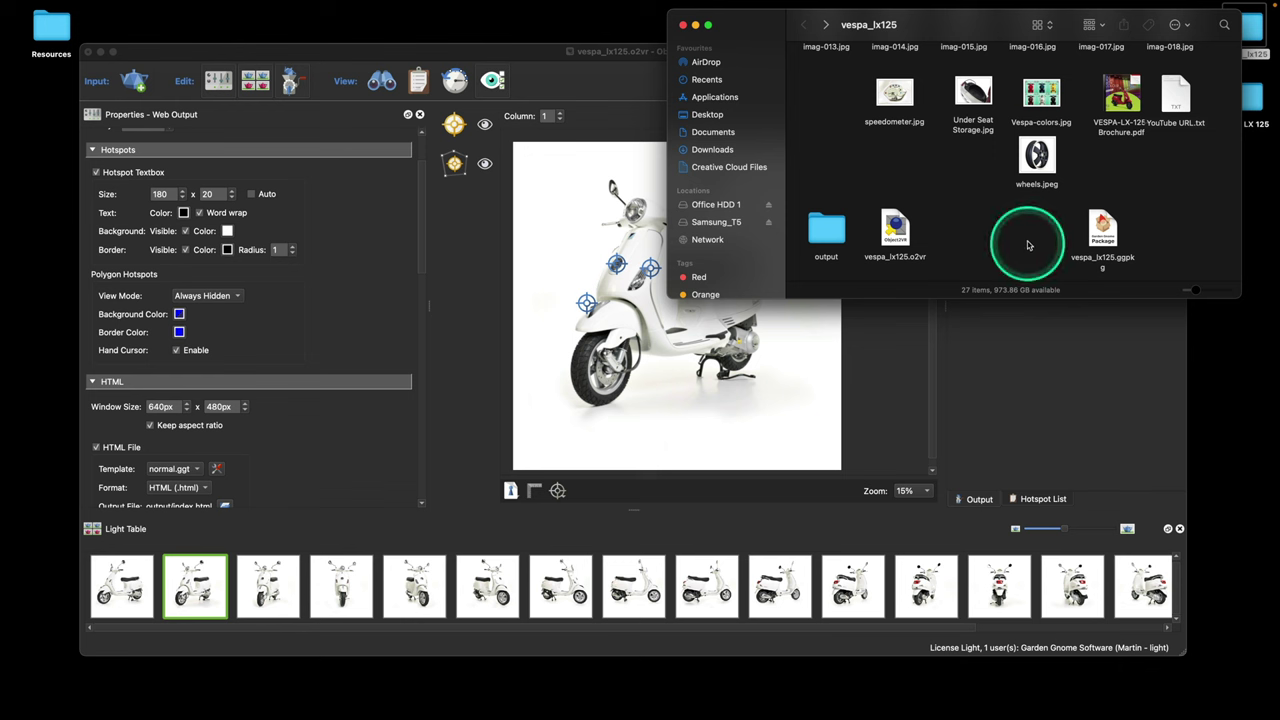
drag(1027, 235, 1103, 230)
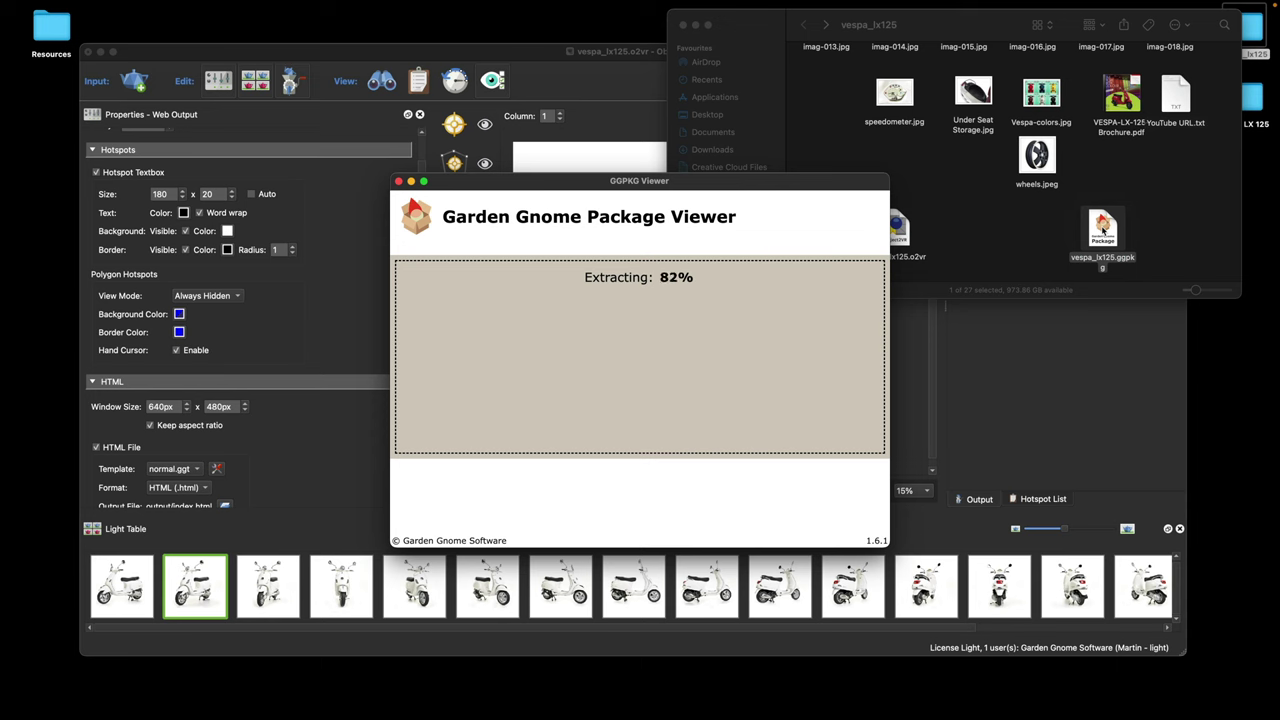
click(399, 183)
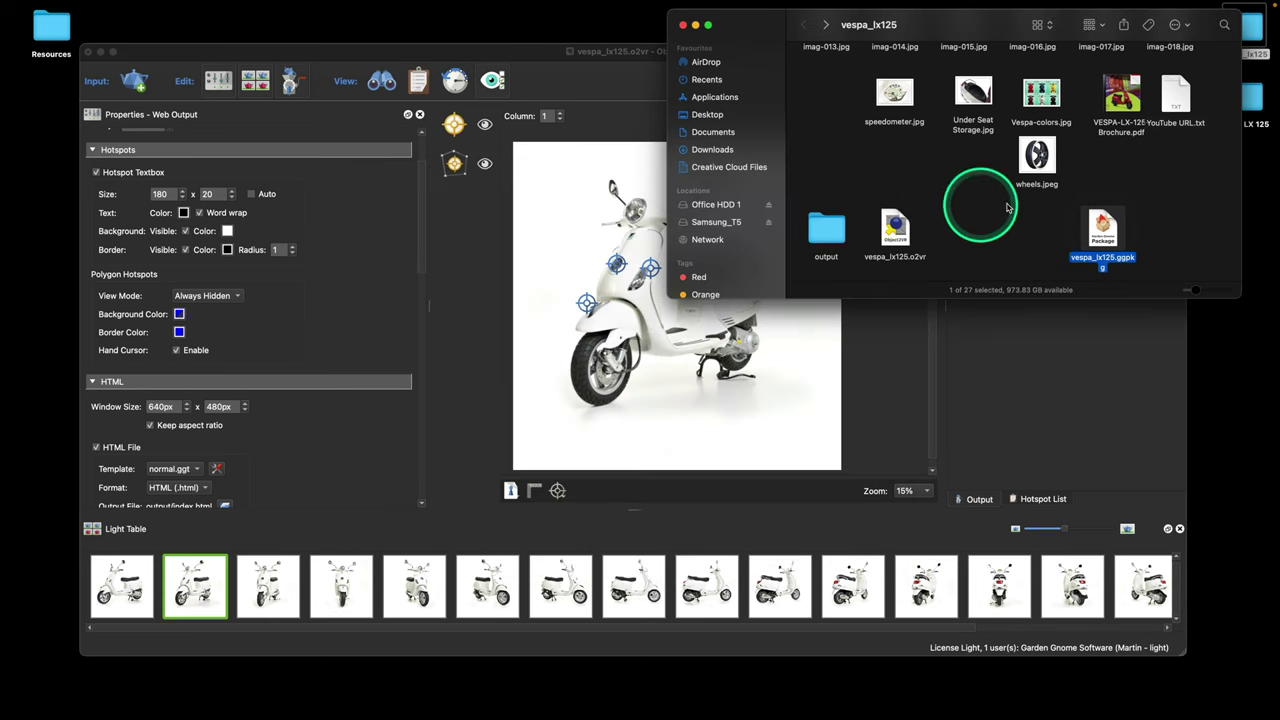
click(1051, 228)
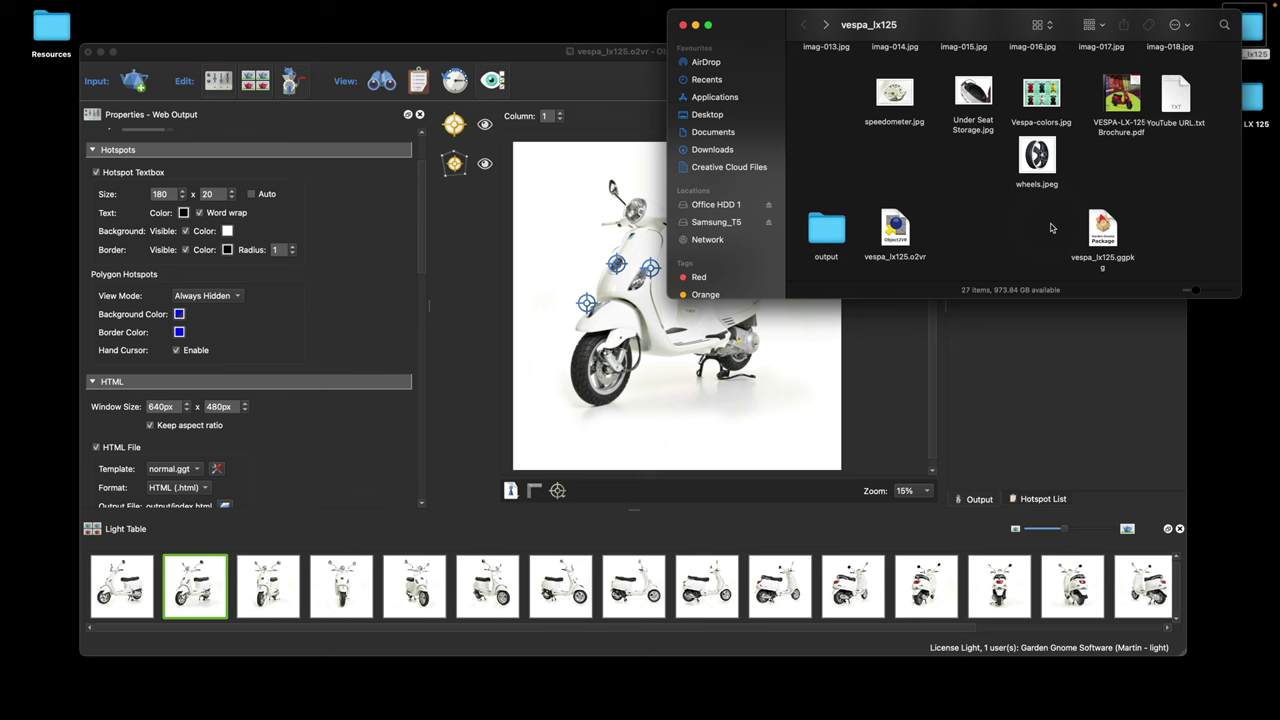
click(1066, 434)
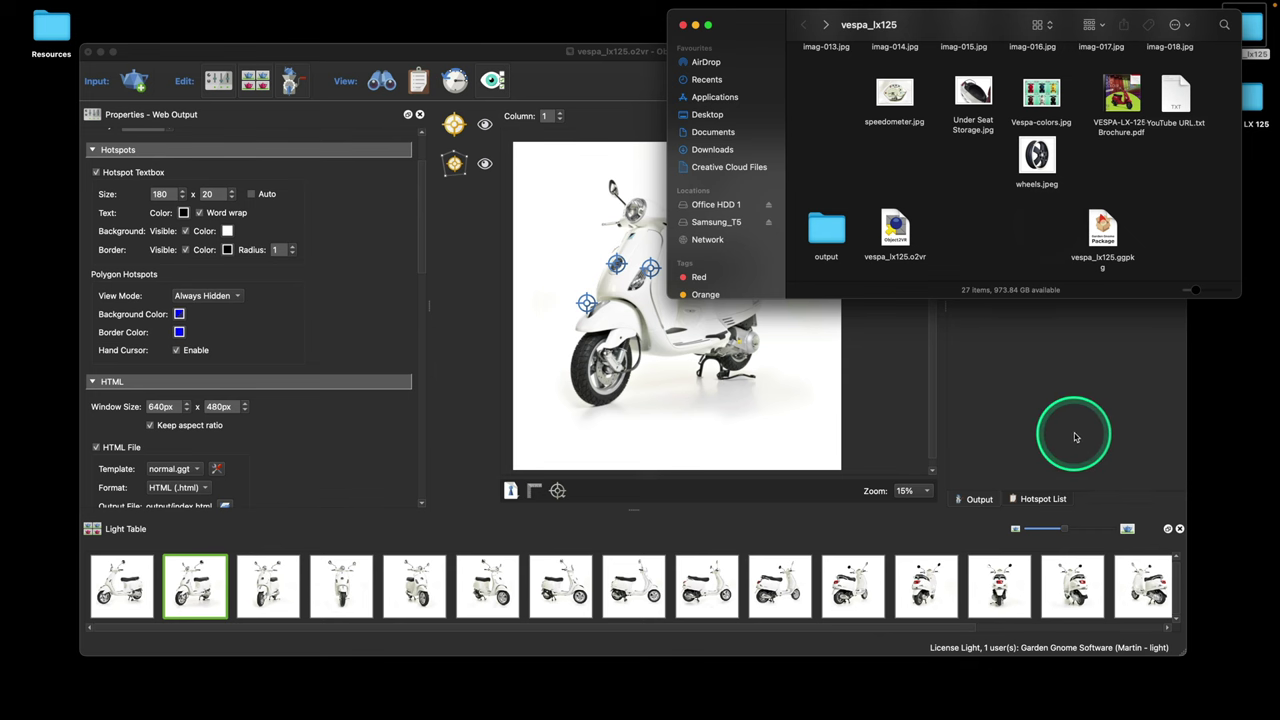
click(1088, 271)
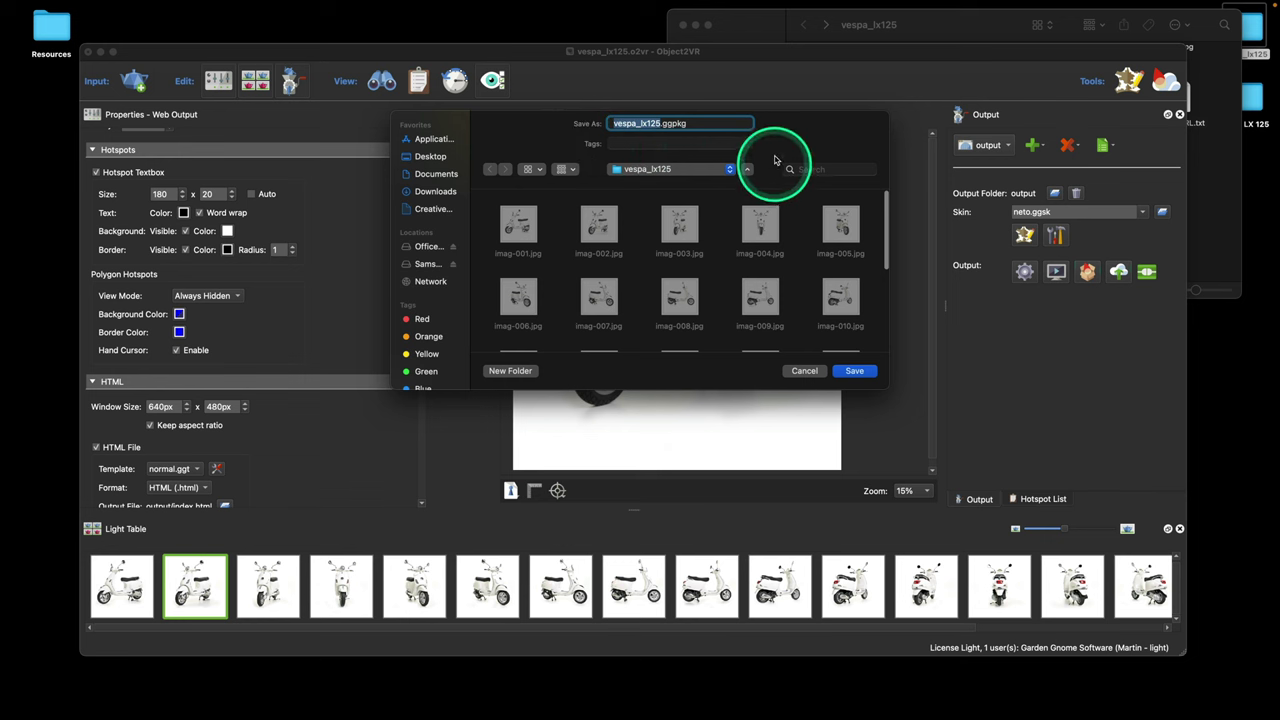
drag(797, 122, 710, 93)
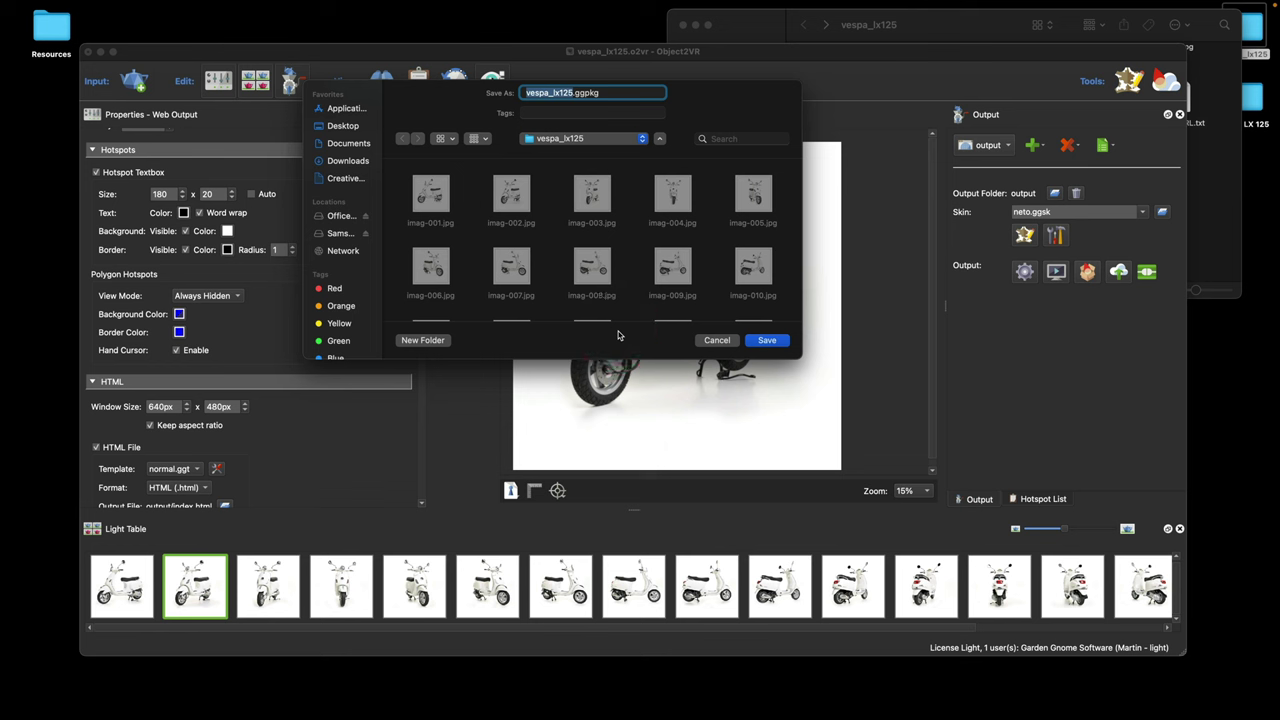
click(715, 342)
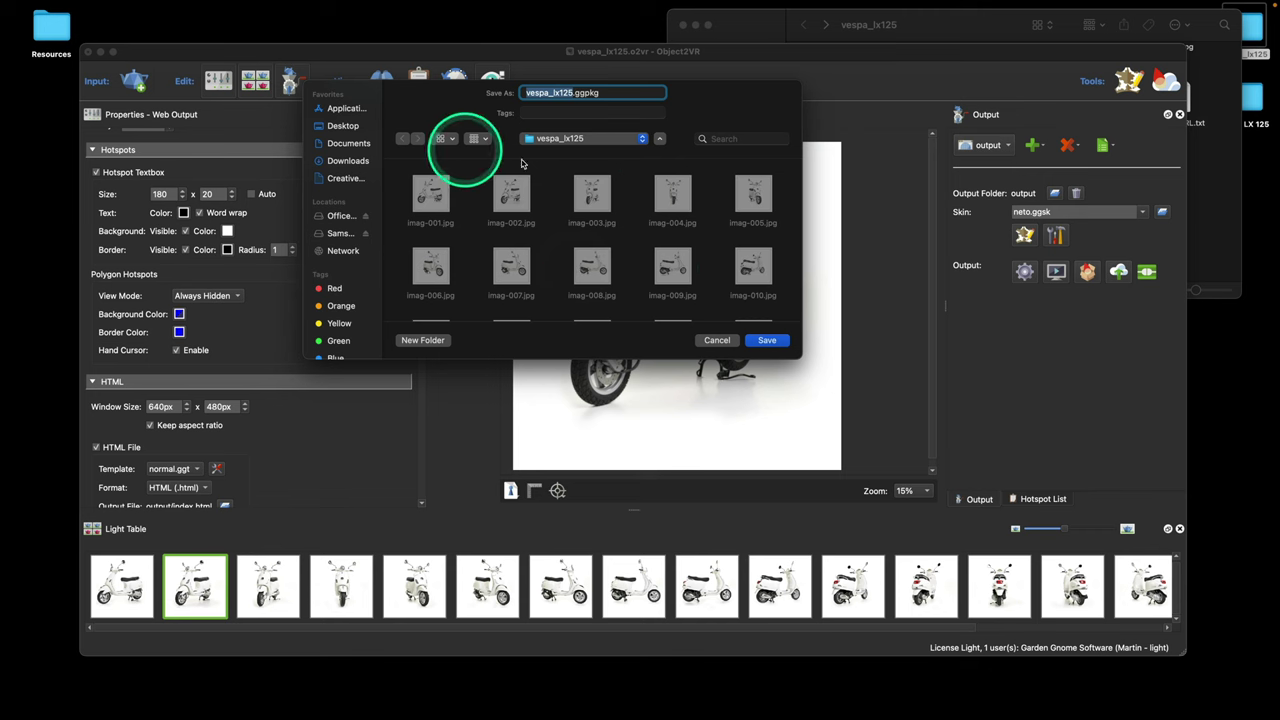
click(715, 340)
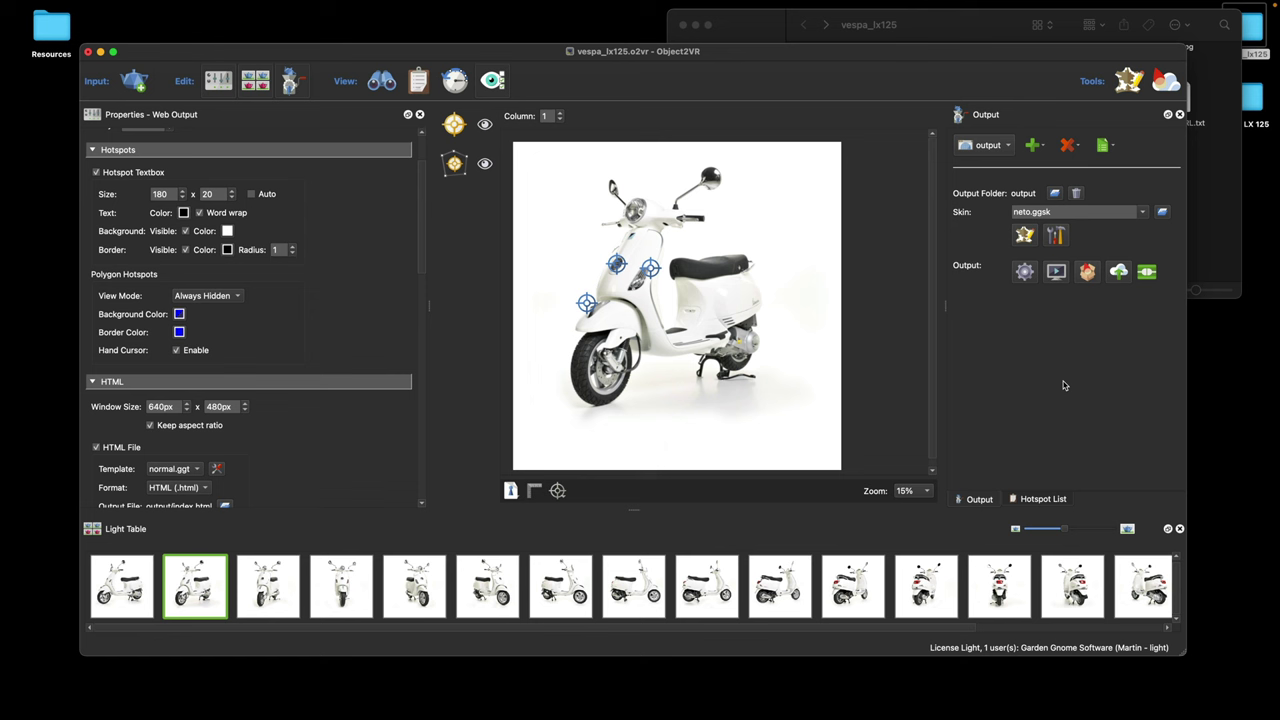
Open the web output in the browser and rotate the Vespa to check its hotspots.
click(1056, 271)
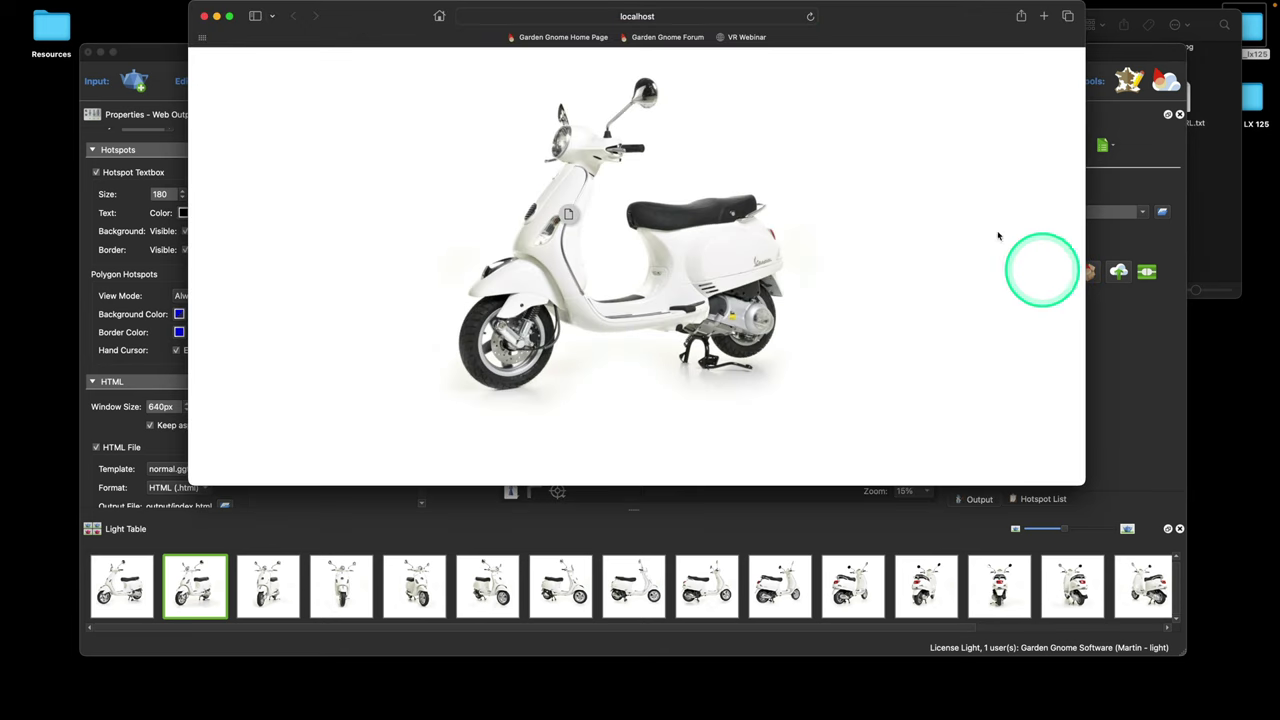
drag(916, 22, 921, 119)
drag(691, 297, 718, 317)
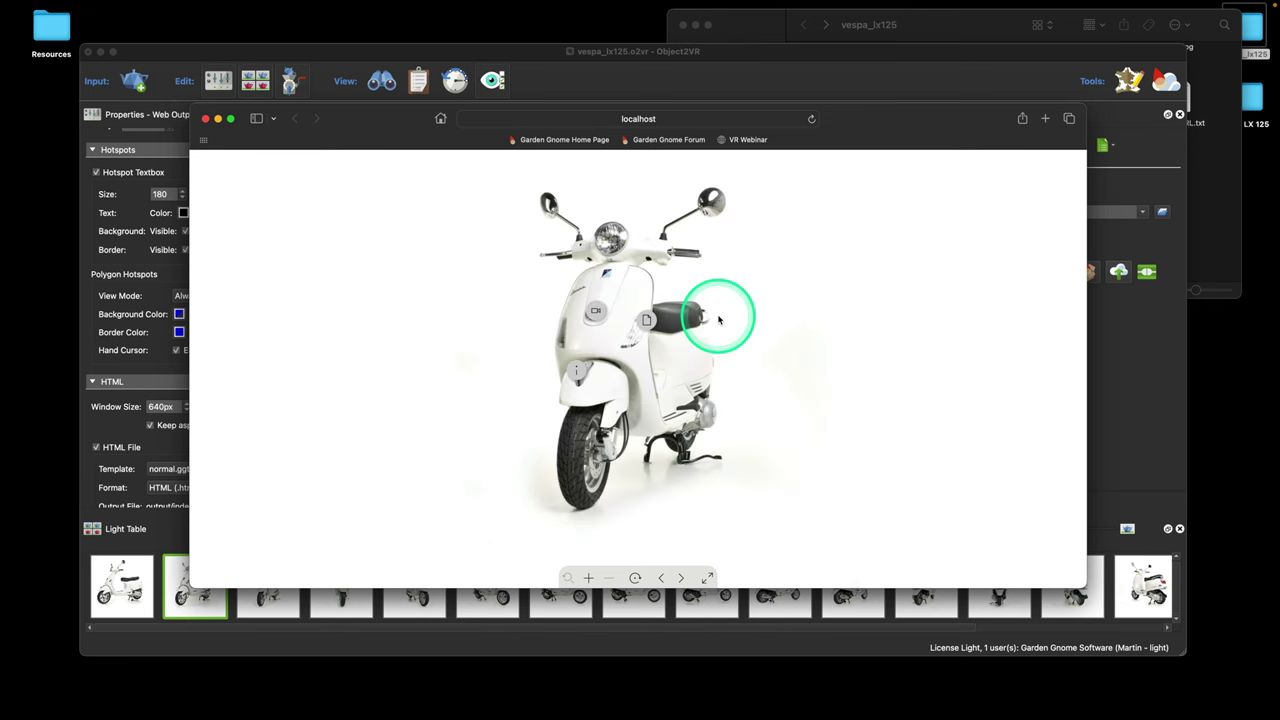